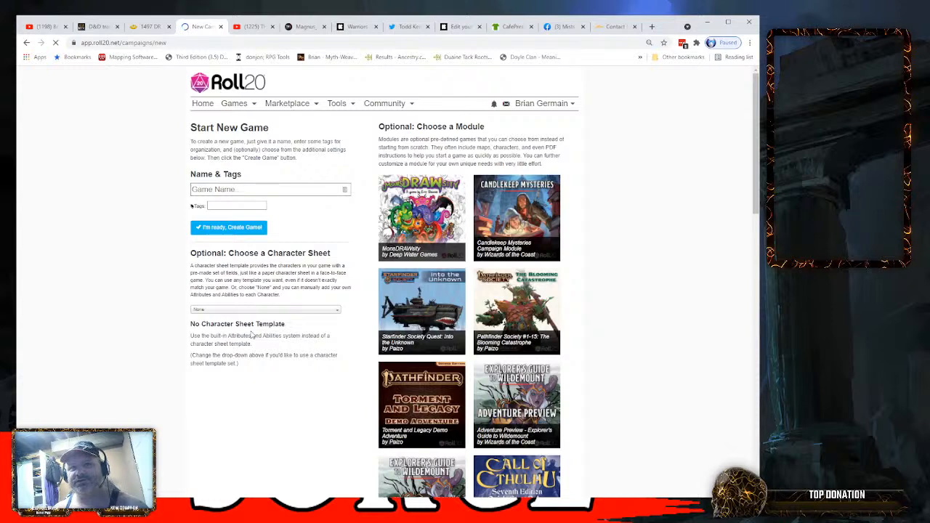
- Name the new game "Action Surge Demo" and create it without a module or character sheet template
{"action": "left_click", "coordinate": [226, 189]}
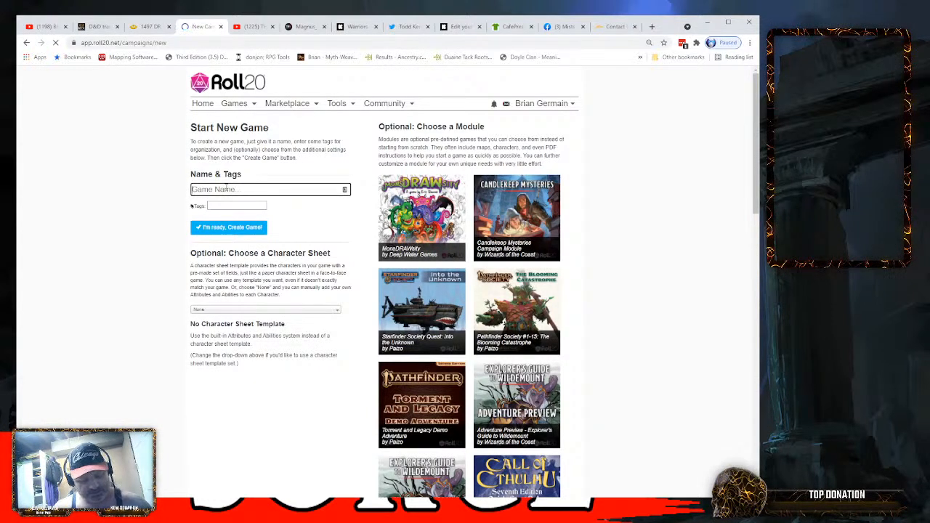
{"action": "type", "text": "Action"}
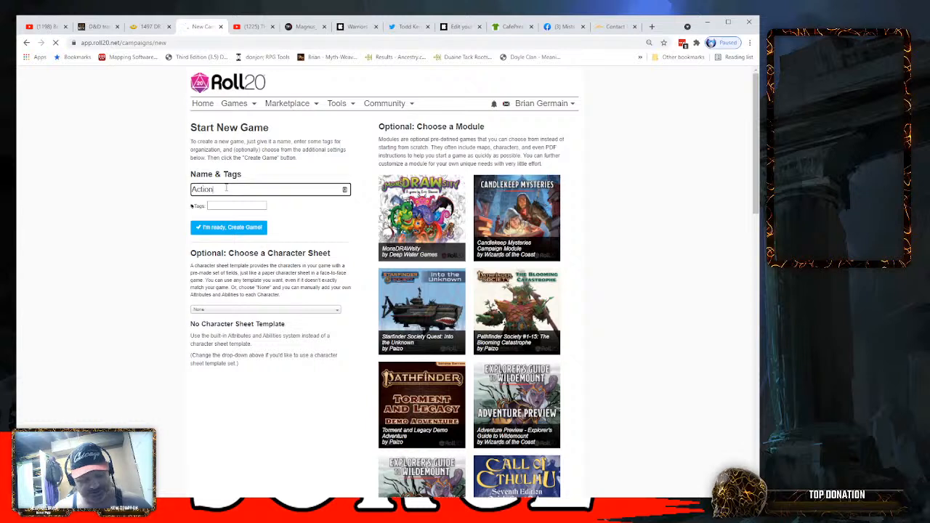
{"action": "type", "text": " Surge D"}
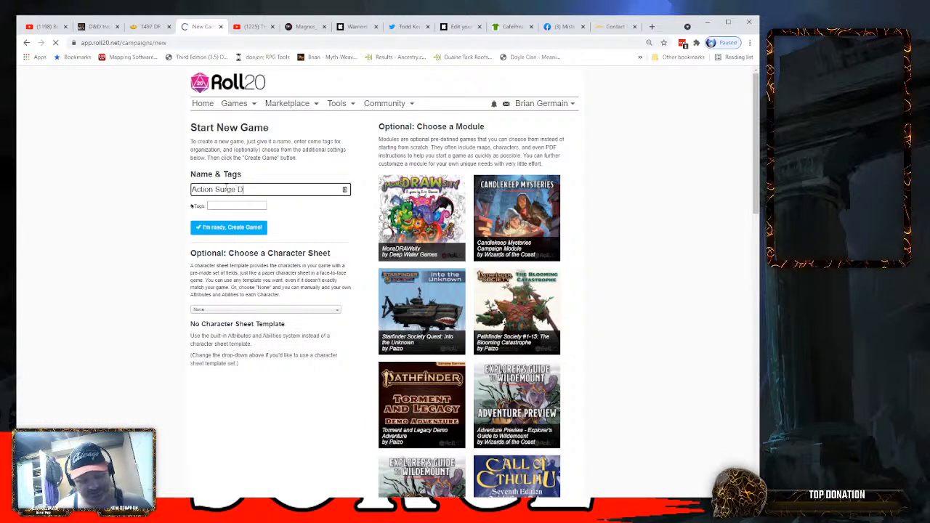
{"action": "type", "text": "emo"}
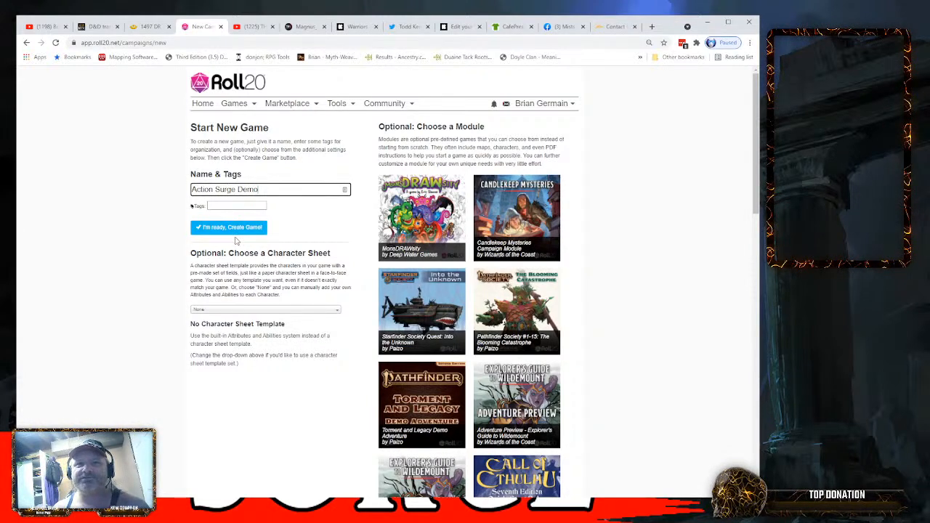
{"action": "left_click", "coordinate": [234, 229]}
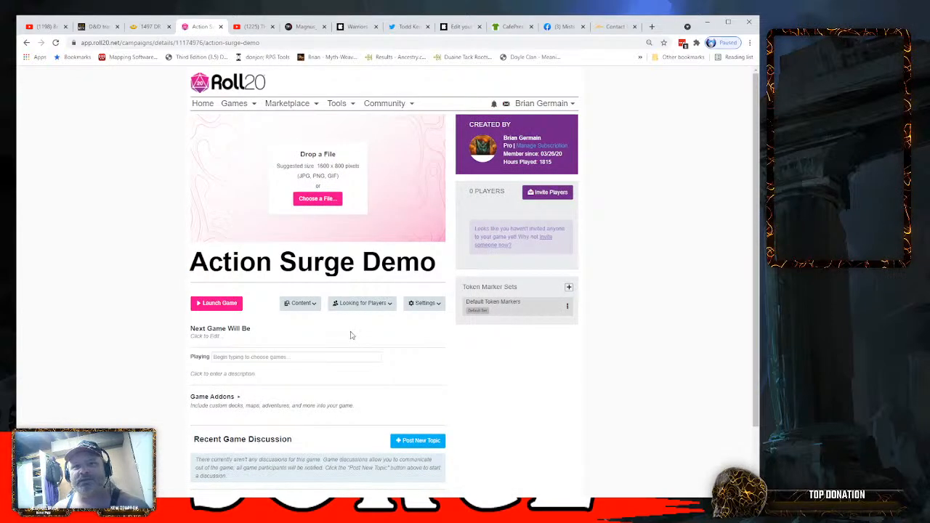
- Upload the Sunset Vale map image as the banner picture on the game's details page
{"action": "scroll", "coordinate": [348, 335], "scroll_direction": "down", "scroll_amount": 2}
{"action": "scroll", "coordinate": [346, 334], "scroll_direction": "up", "scroll_amount": 1}
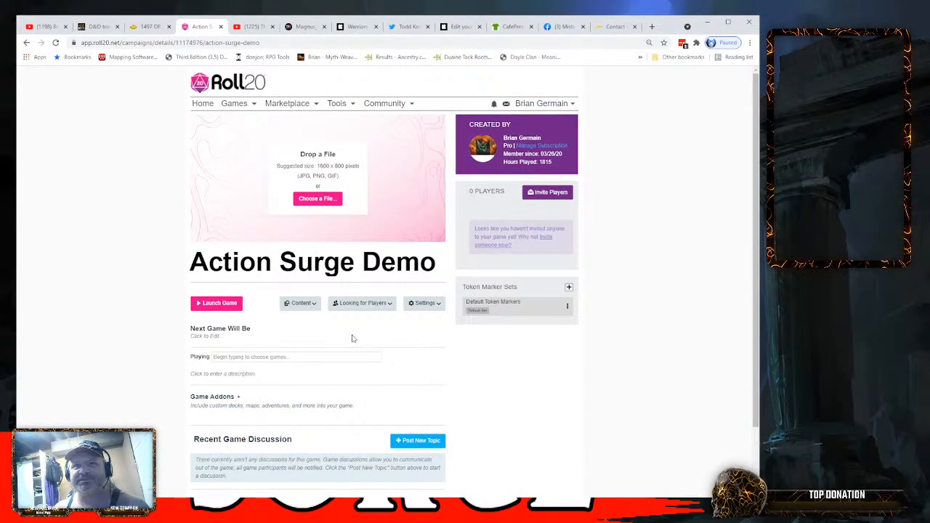
{"action": "scroll", "coordinate": [351, 338], "scroll_direction": "down", "scroll_amount": 1}
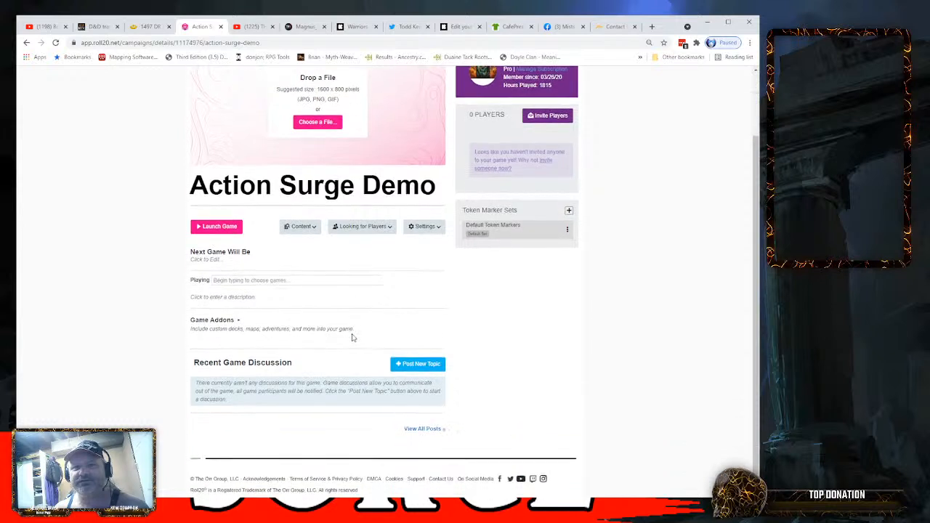
{"action": "scroll", "coordinate": [347, 337], "scroll_direction": "up", "scroll_amount": 1}
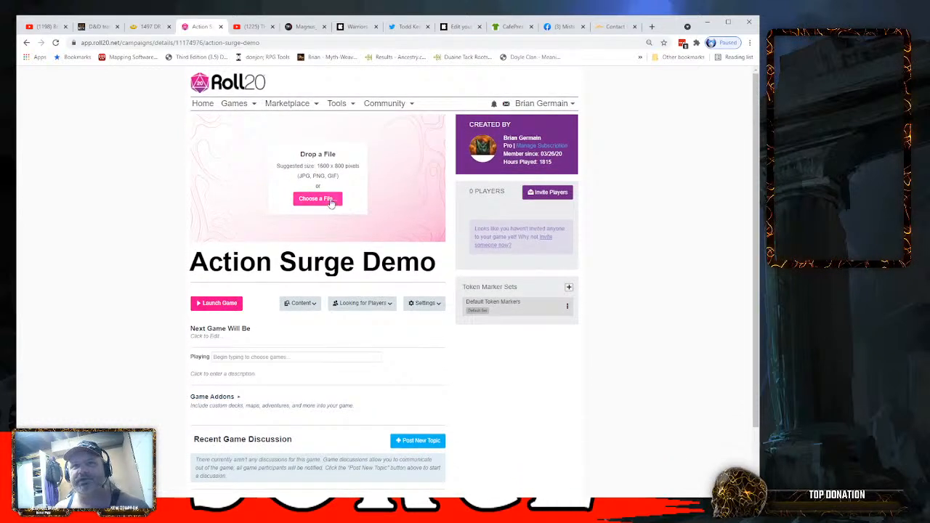
{"action": "left_click", "coordinate": [317, 200]}
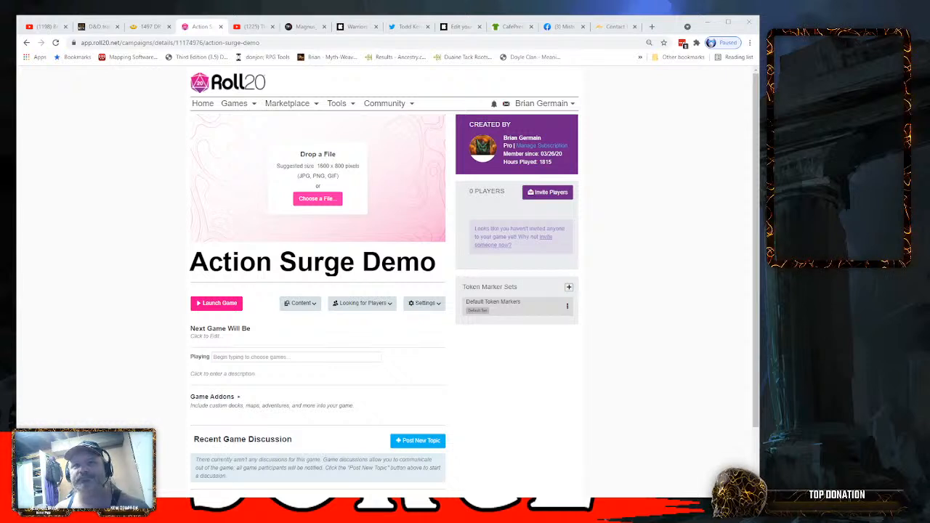
{"action": "left_click", "coordinate": [496, 422]}
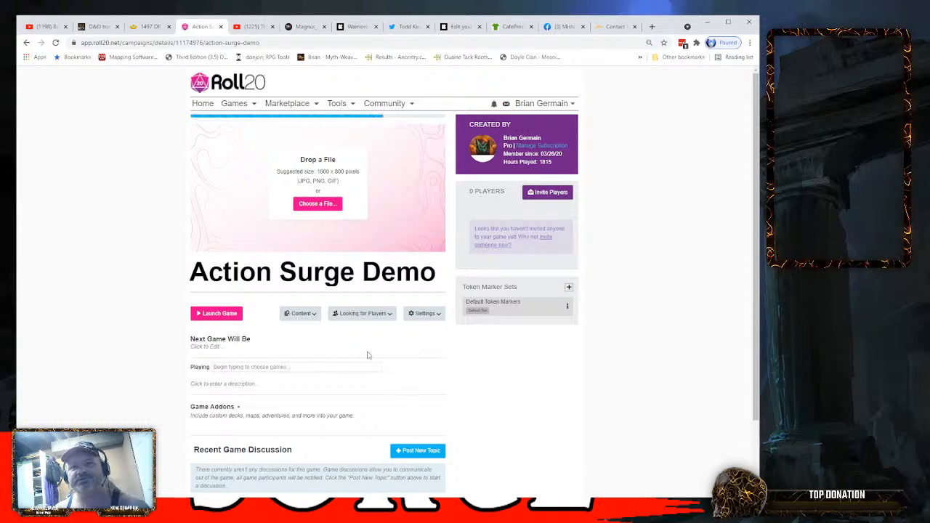
- Browse the available game addons and add "Tactical Maps Reincarnated: Wilderness Maps" to the game
{"action": "left_click", "coordinate": [237, 397]}
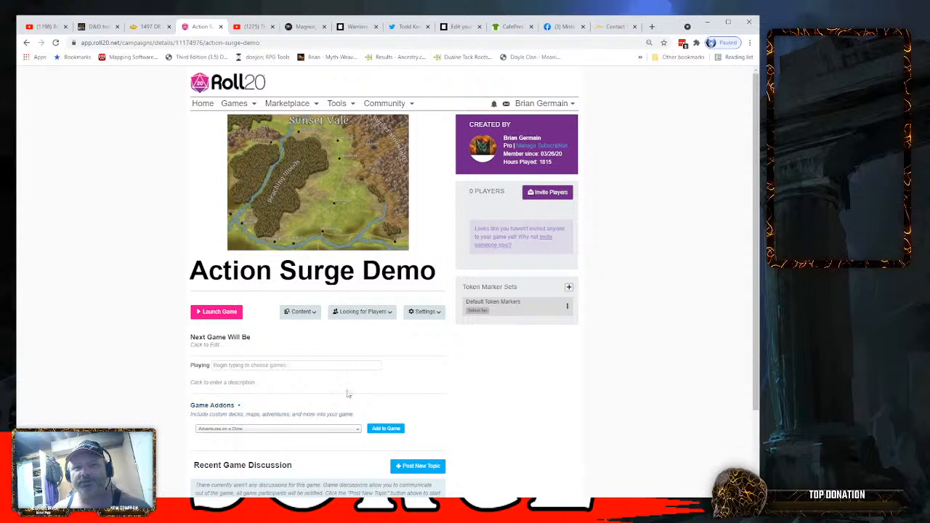
{"action": "scroll", "coordinate": [347, 395], "scroll_direction": "down", "scroll_amount": 3}
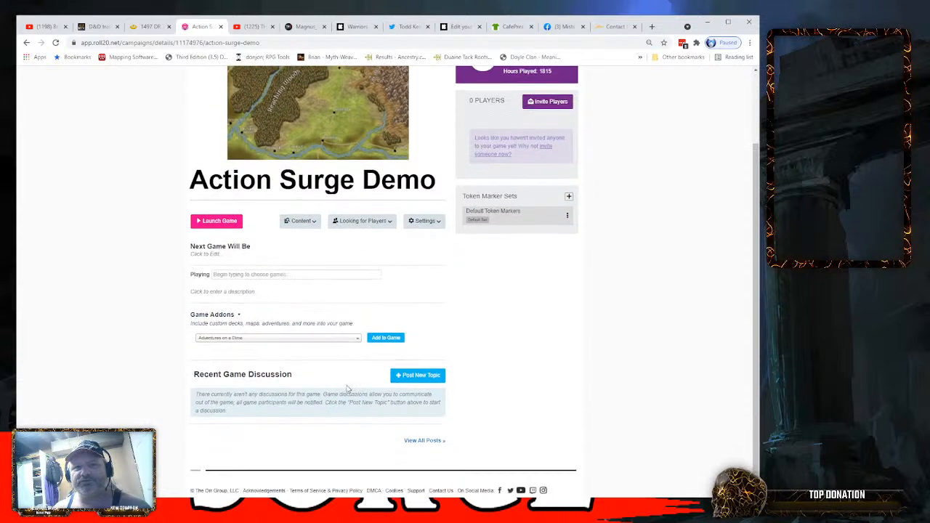
{"action": "left_click", "coordinate": [357, 339]}
{"action": "scroll", "coordinate": [270, 407], "scroll_direction": "down", "scroll_amount": 8}
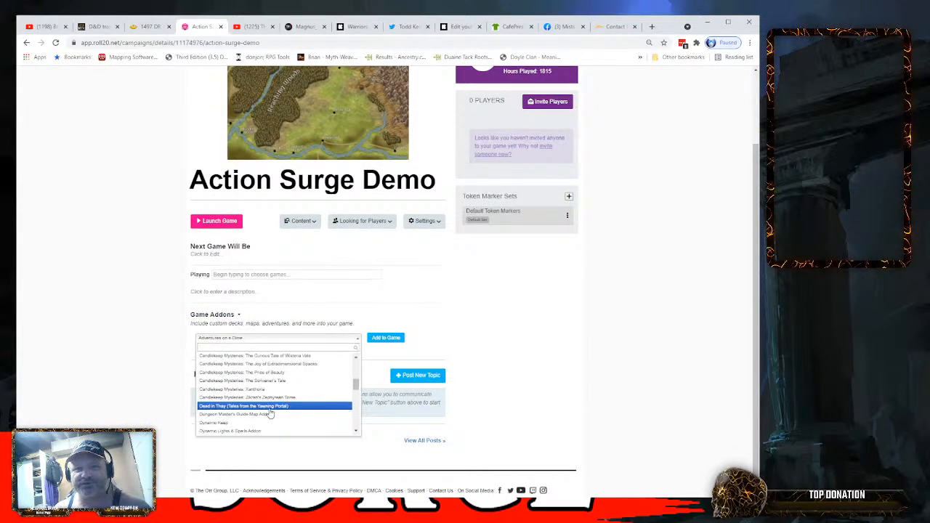
{"action": "scroll", "coordinate": [270, 414], "scroll_direction": "down", "scroll_amount": 4}
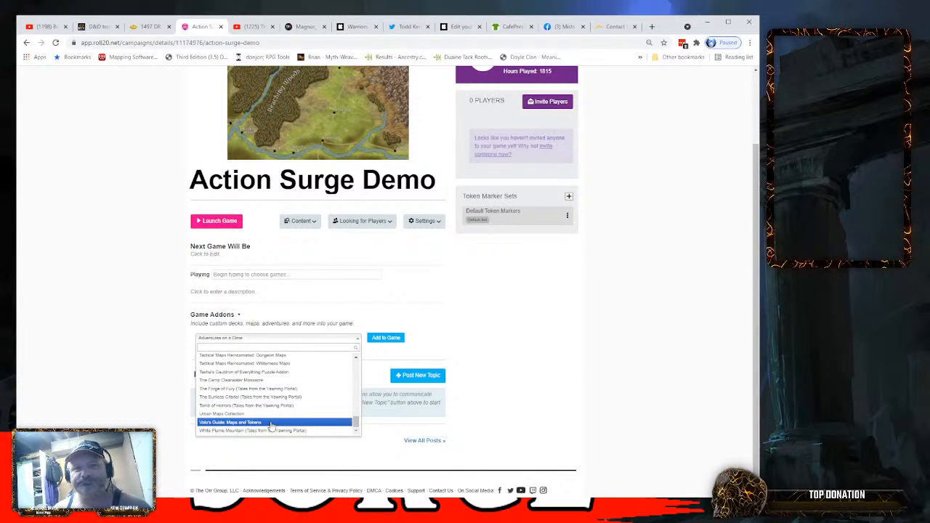
{"action": "scroll", "coordinate": [271, 426], "scroll_direction": "up", "scroll_amount": 10}
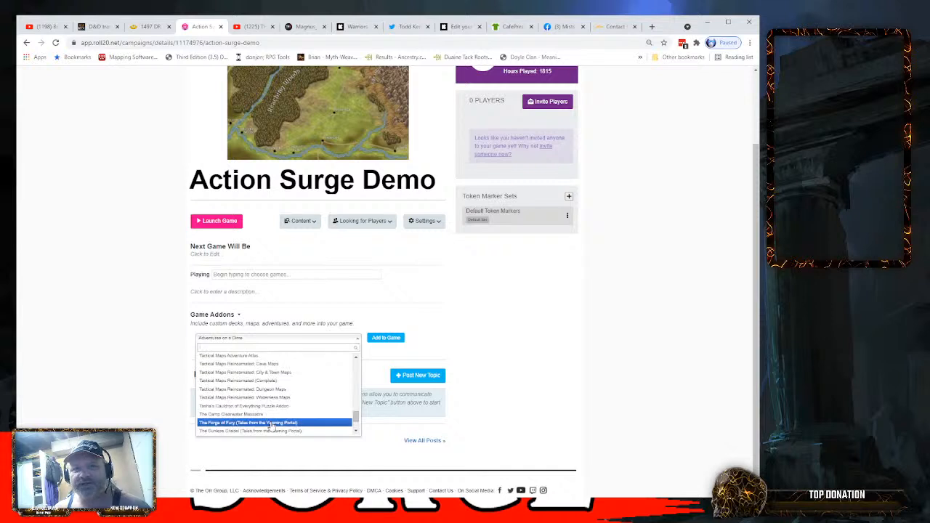
{"action": "scroll", "coordinate": [271, 425], "scroll_direction": "up", "scroll_amount": 5}
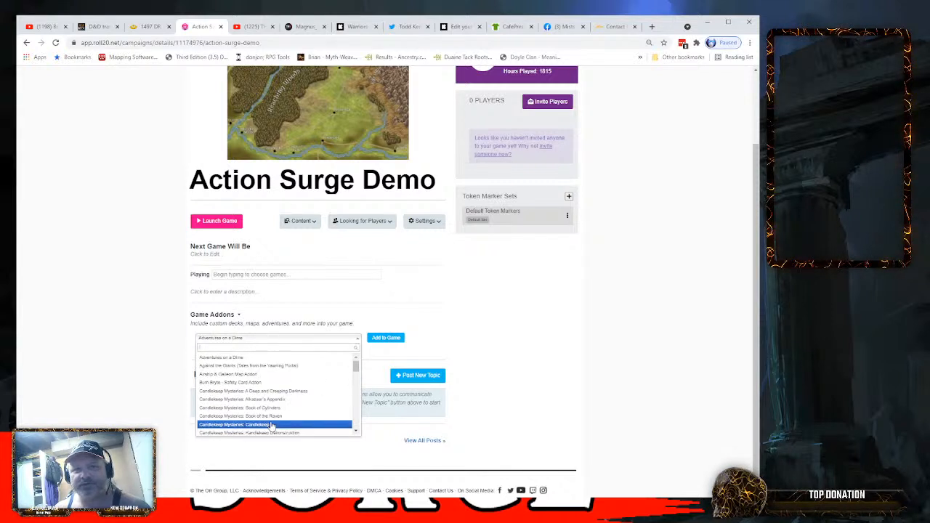
{"action": "scroll", "coordinate": [270, 425], "scroll_direction": "down", "scroll_amount": 6}
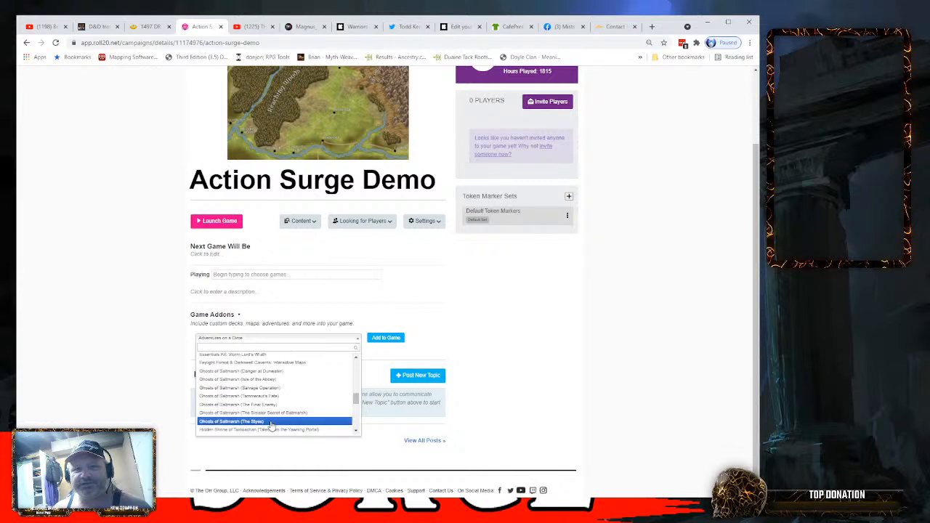
{"action": "scroll", "coordinate": [271, 425], "scroll_direction": "down", "scroll_amount": 8}
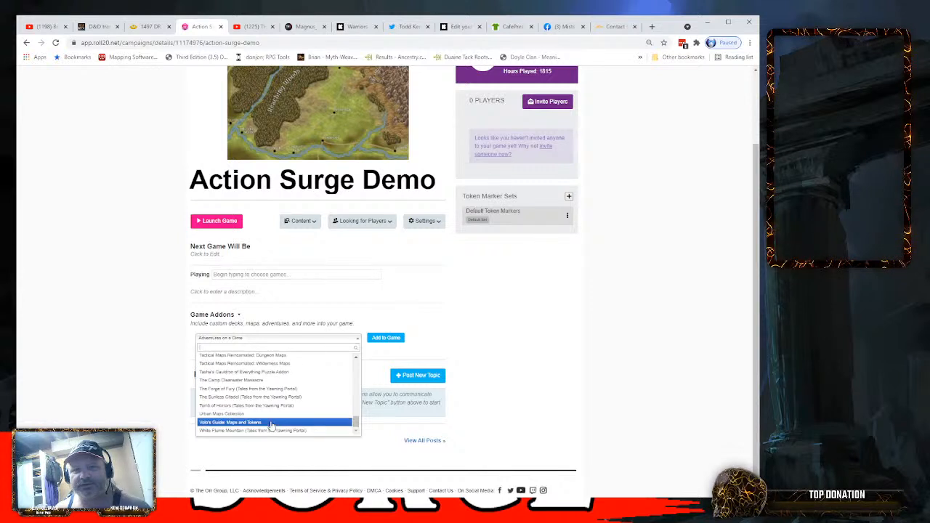
{"action": "scroll", "coordinate": [272, 426], "scroll_direction": "up", "scroll_amount": 1}
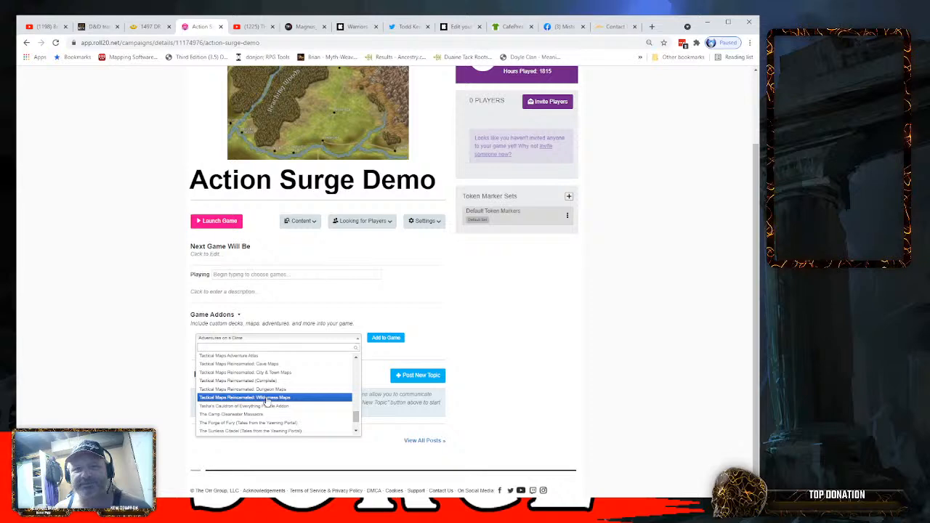
{"action": "left_click", "coordinate": [266, 399]}
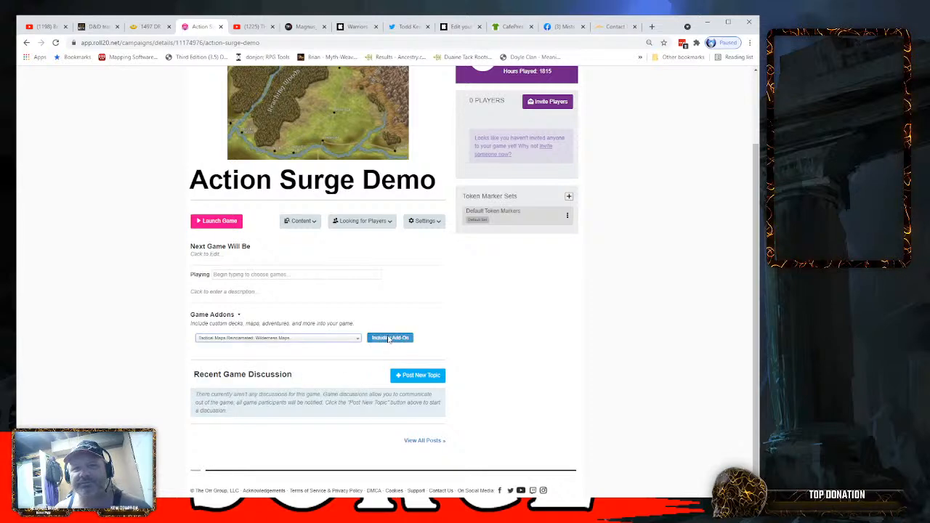
{"action": "left_click", "coordinate": [390, 339]}
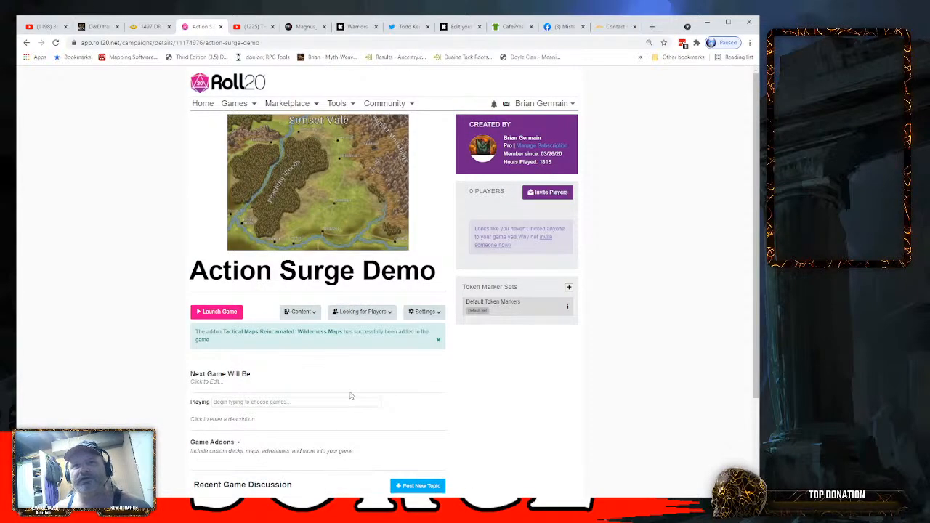
- Launch the Action Surge Demo game in the tabletop editor
{"action": "scroll", "coordinate": [358, 379], "scroll_direction": "down", "scroll_amount": 3}
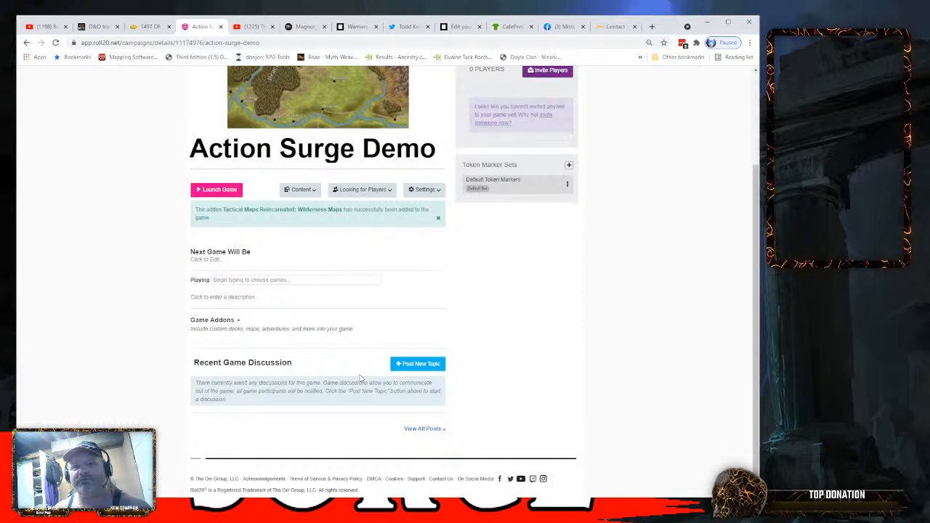
{"action": "scroll", "coordinate": [364, 314], "scroll_direction": "up", "scroll_amount": 3}
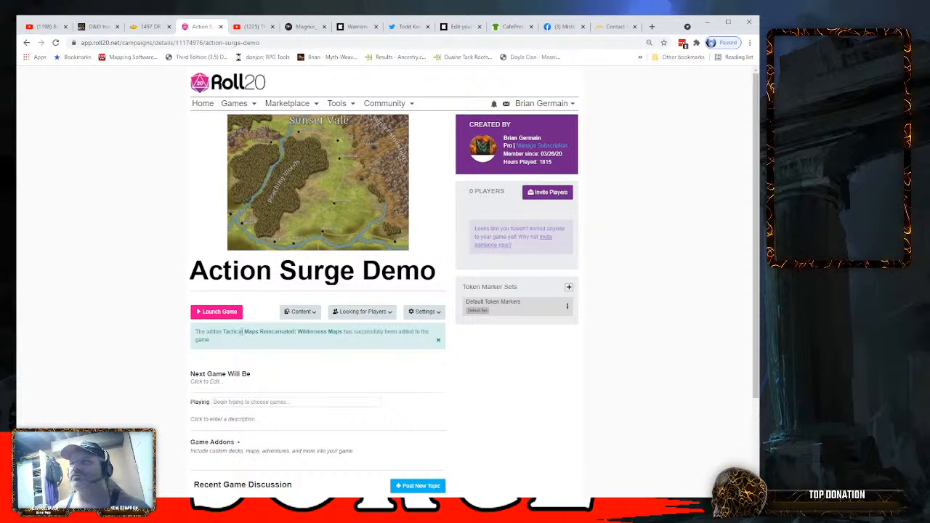
{"action": "mouse_move", "coordinate": [307, 203]}
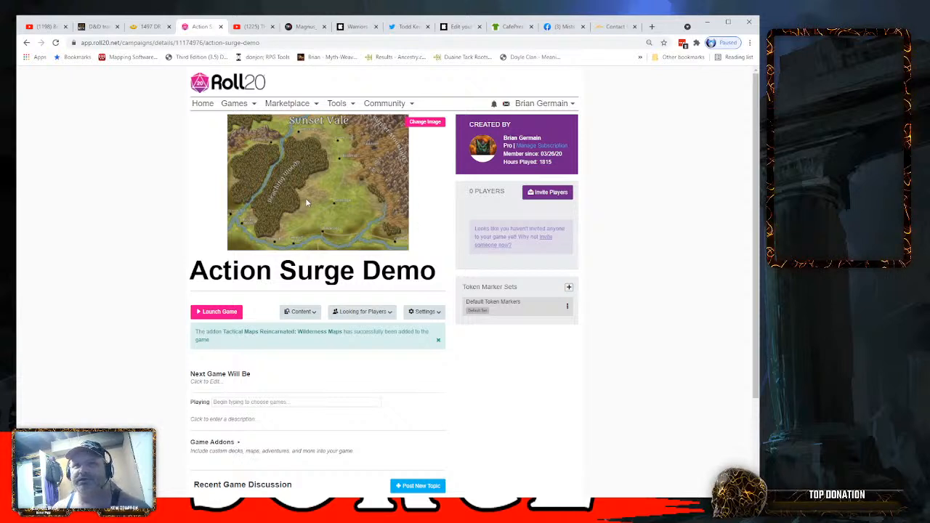
{"action": "left_click", "coordinate": [217, 312]}
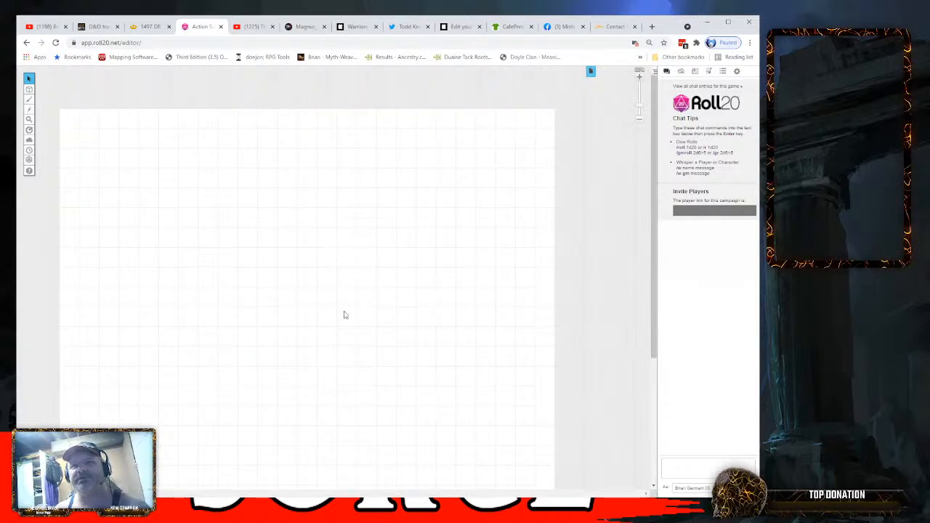
- View the addon's map pages Wilderness Map 1a, Wilderness Map 1b and Wilderness Map 2 in turn
{"action": "left_click_drag", "start_coordinate": [656, 236], "coordinate": [653, 287]}
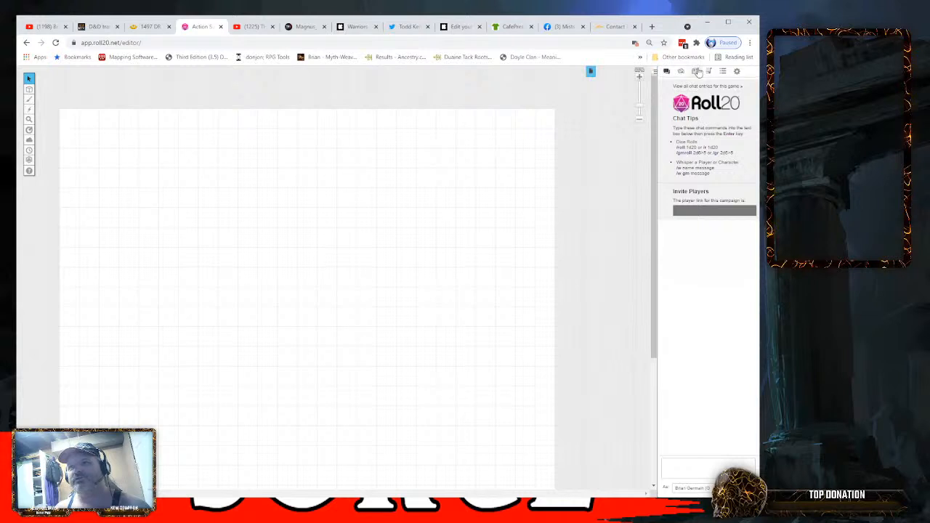
{"action": "left_click", "coordinate": [591, 72]}
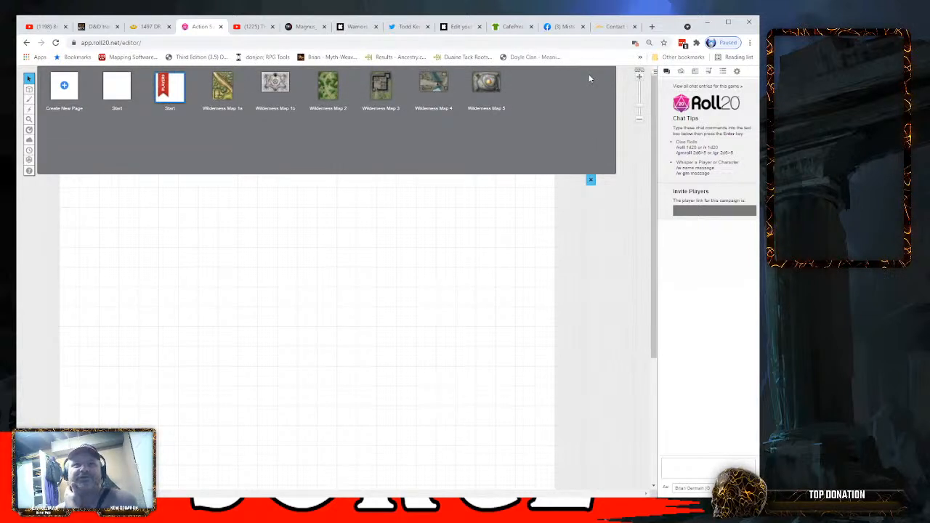
{"action": "left_click", "coordinate": [214, 93]}
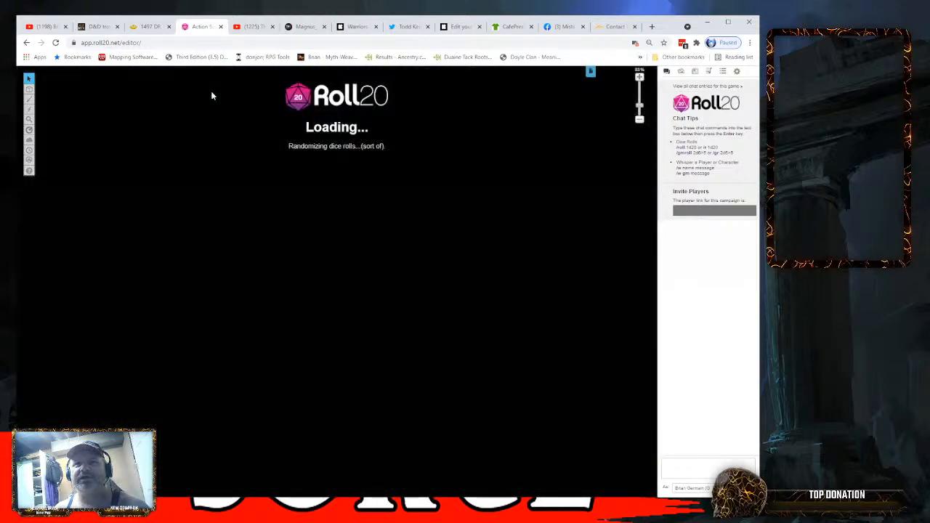
{"action": "scroll", "coordinate": [181, 254], "scroll_direction": "down", "scroll_amount": 3}
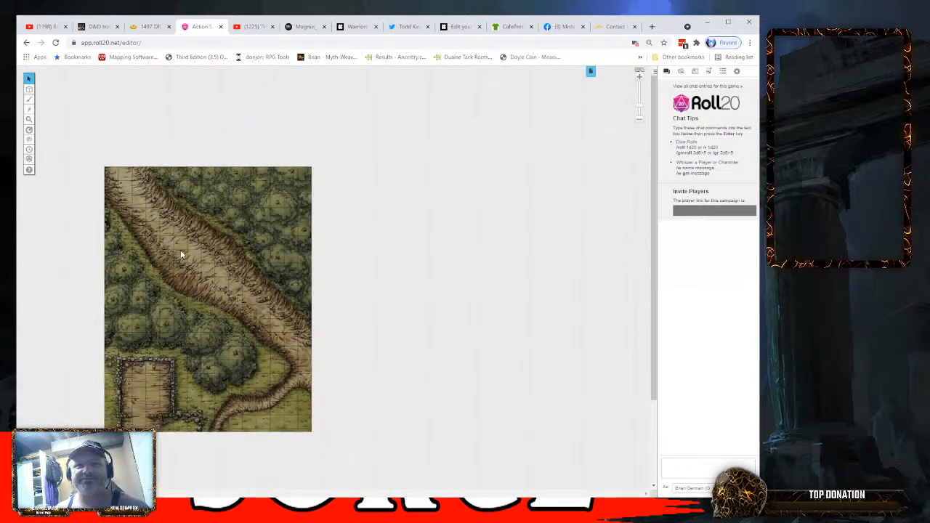
{"action": "left_click", "coordinate": [591, 71]}
{"action": "left_click", "coordinate": [267, 83]}
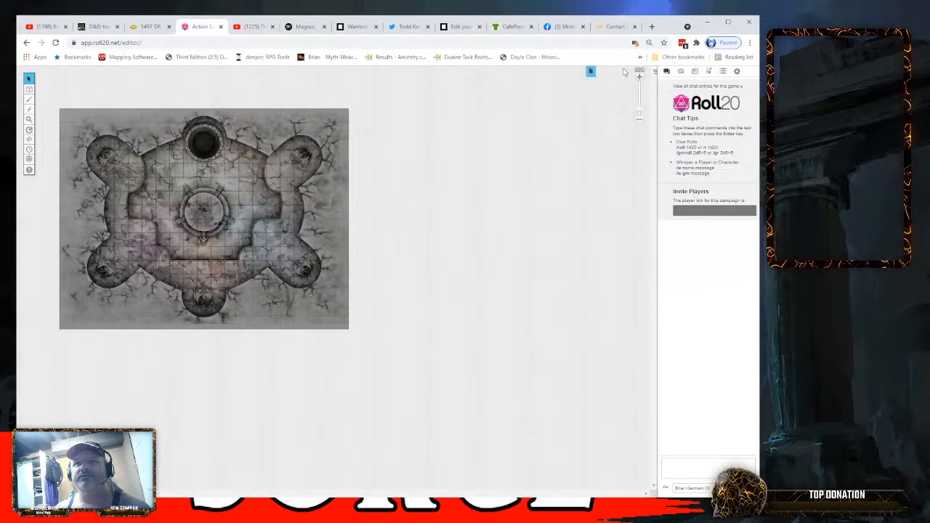
{"action": "left_click", "coordinate": [590, 72]}
{"action": "left_click", "coordinate": [334, 98]}
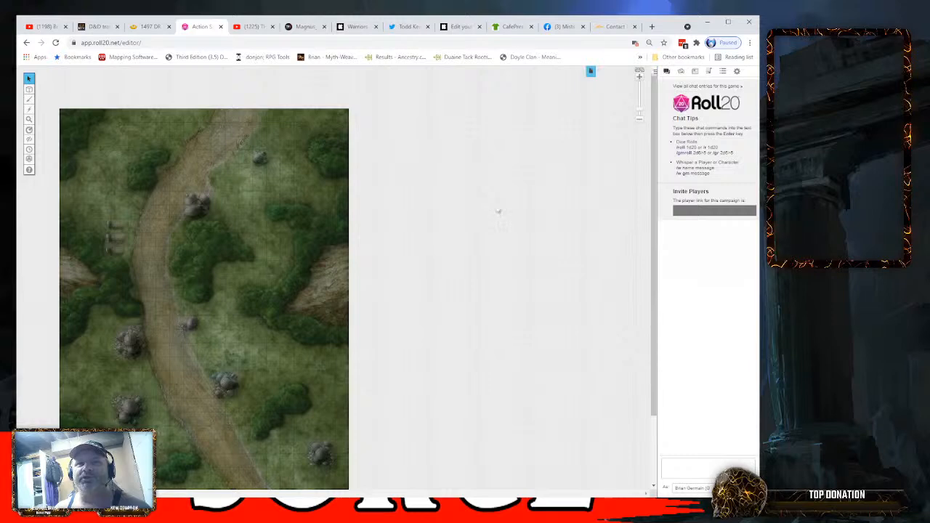
- Switch to the blank Start page without the players' marker and open the personal art library
{"action": "left_click", "coordinate": [590, 72]}
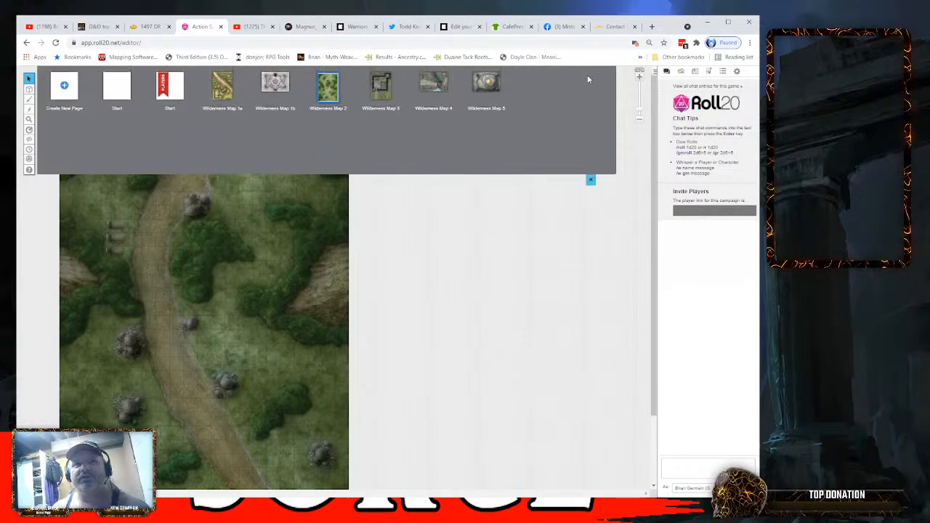
{"action": "left_click", "coordinate": [113, 87]}
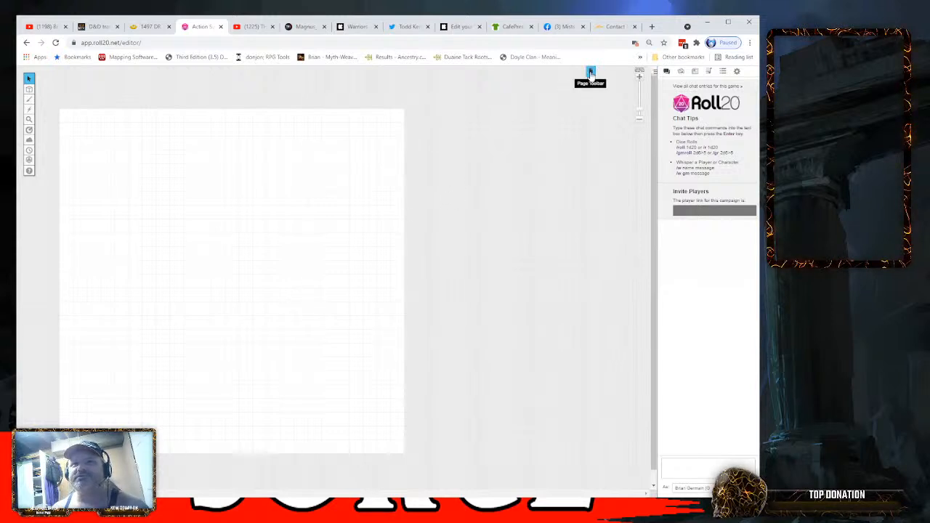
{"action": "left_click", "coordinate": [681, 73]}
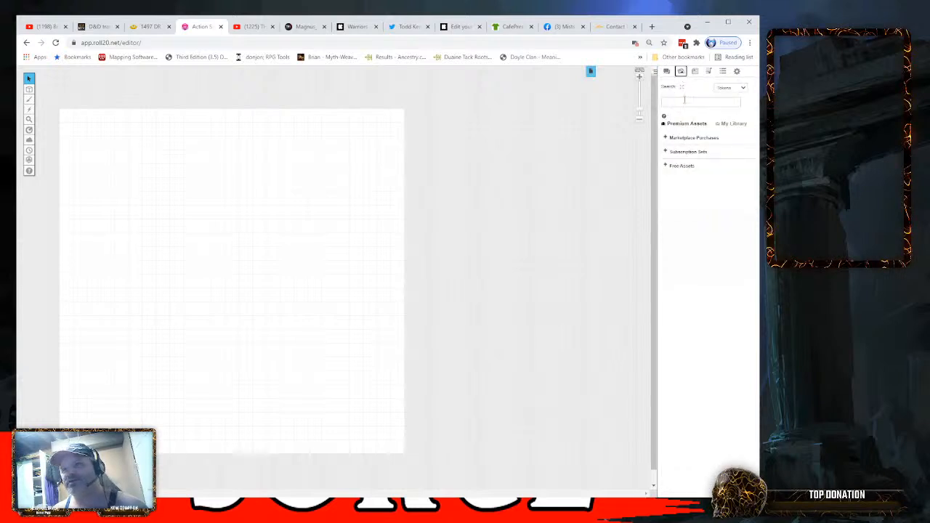
{"action": "left_click", "coordinate": [732, 125]}
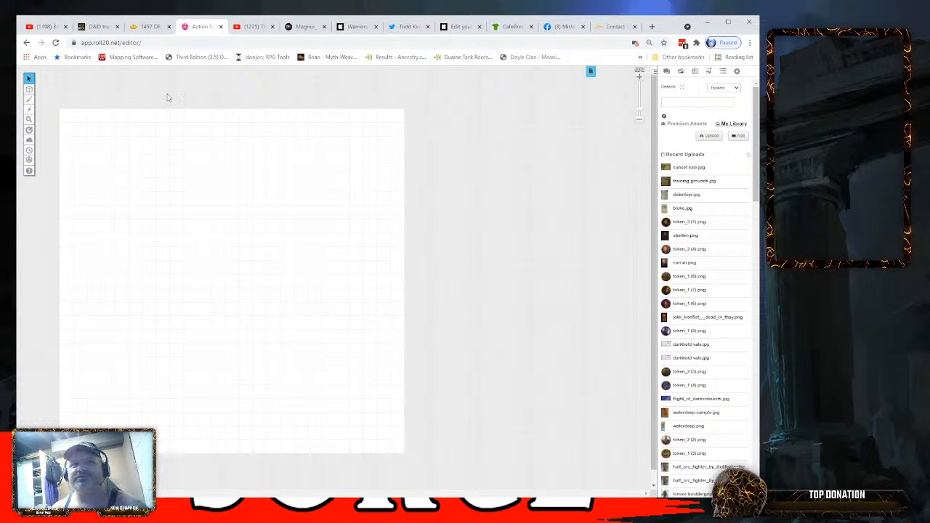
- Switch the active layer to Map & Background and return to Objects & Tokens
{"action": "mouse_move", "coordinate": [26, 144]}
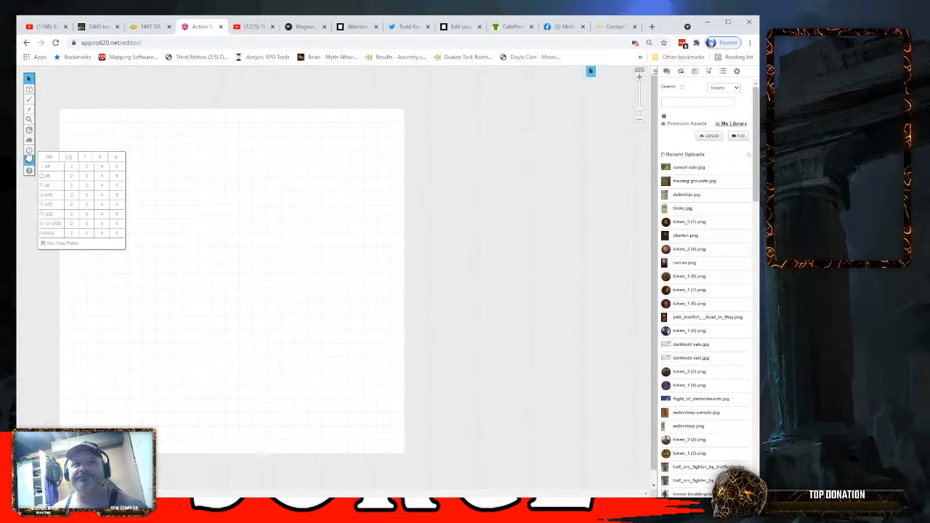
{"action": "mouse_move", "coordinate": [29, 93]}
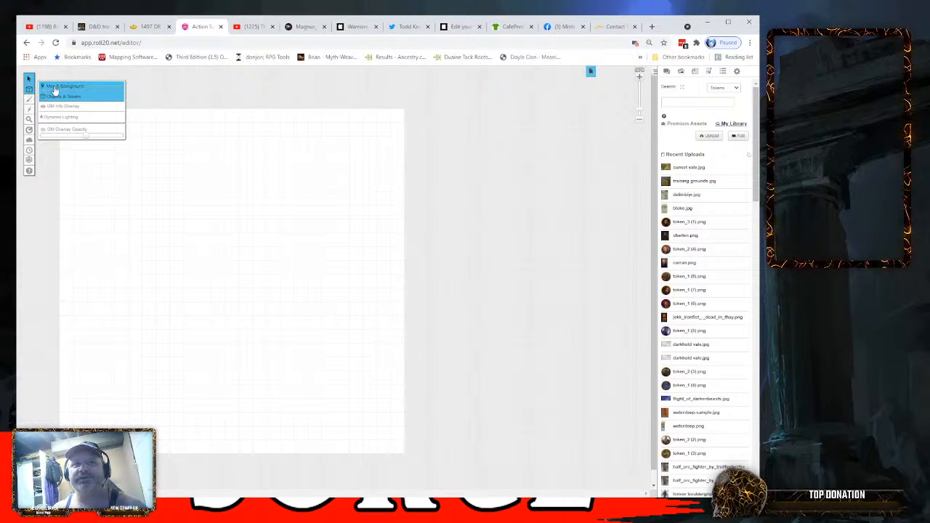
{"action": "left_click", "coordinate": [54, 86]}
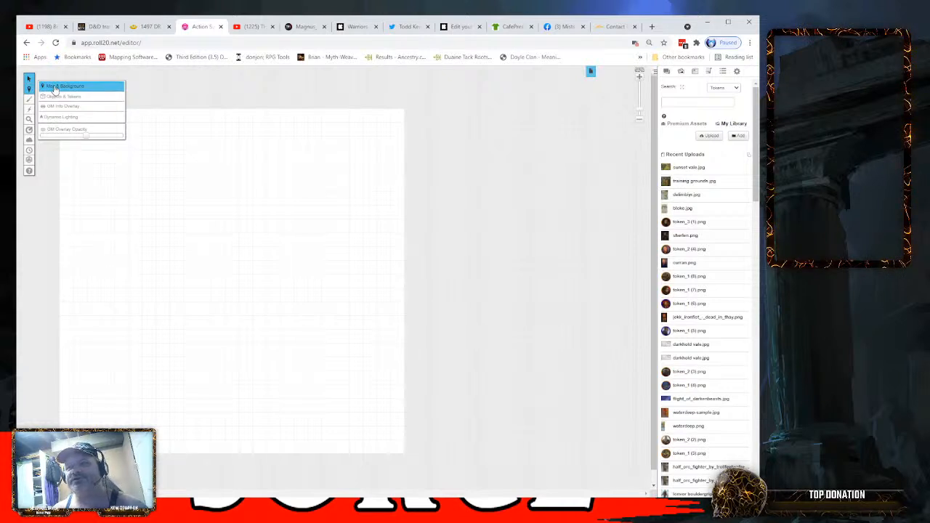
{"action": "left_click", "coordinate": [50, 99]}
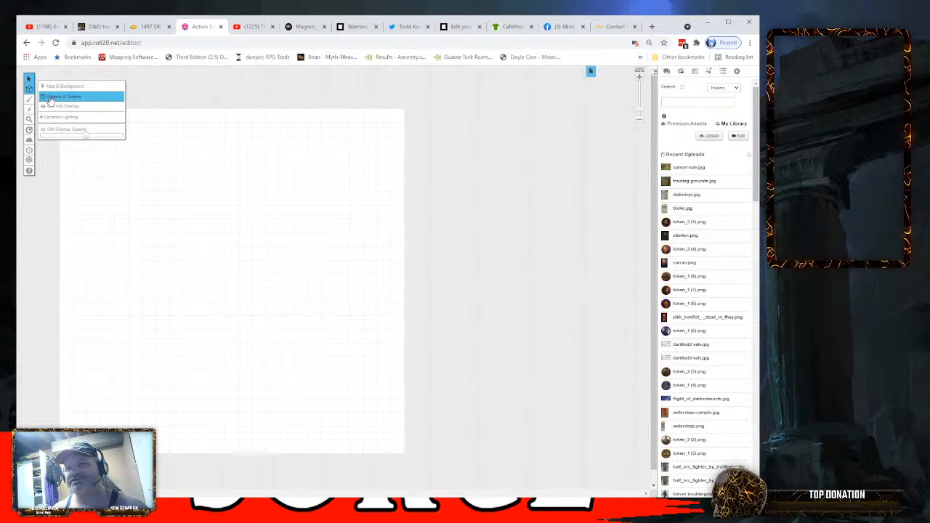
- Place training grounds.jpg from the library on the Objects & Tokens layer and delete it from the page
{"action": "left_click_drag", "start_coordinate": [690, 181], "coordinate": [171, 219]}
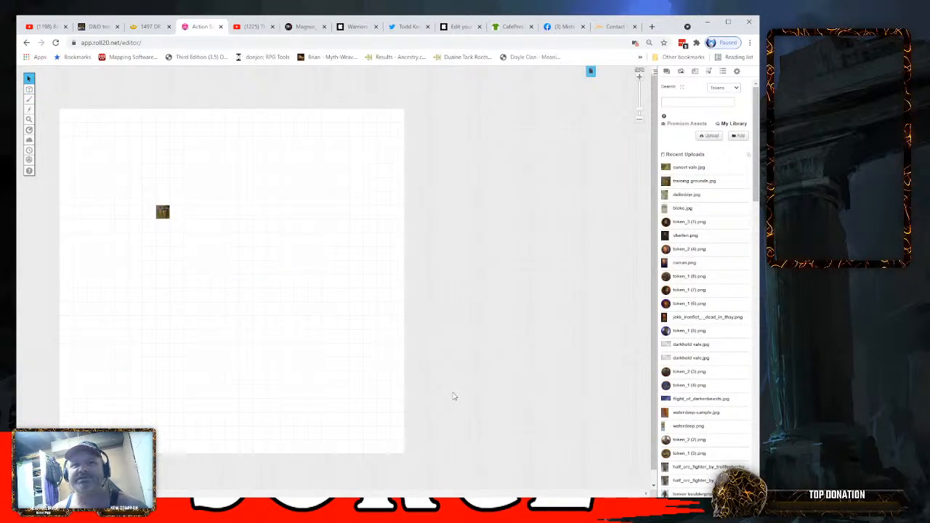
{"action": "left_click", "coordinate": [162, 211]}
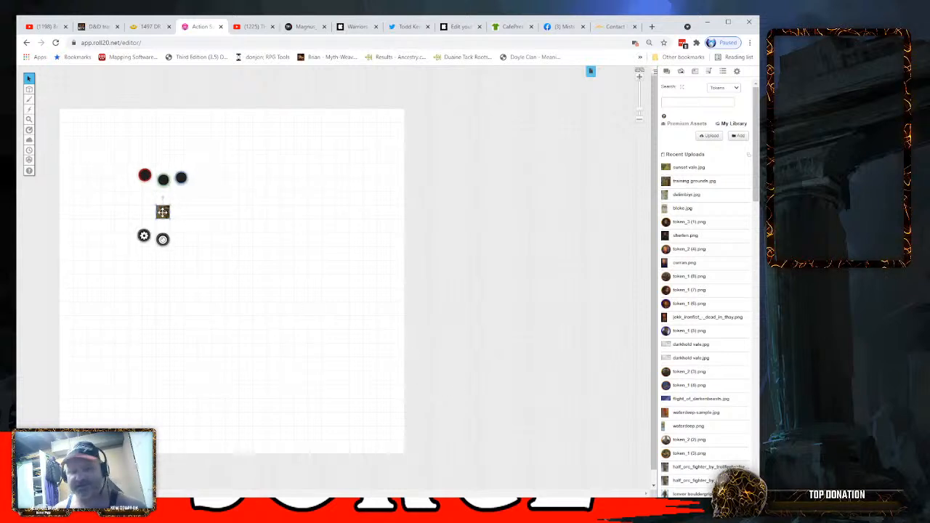
{"action": "key", "text": "Delete"}
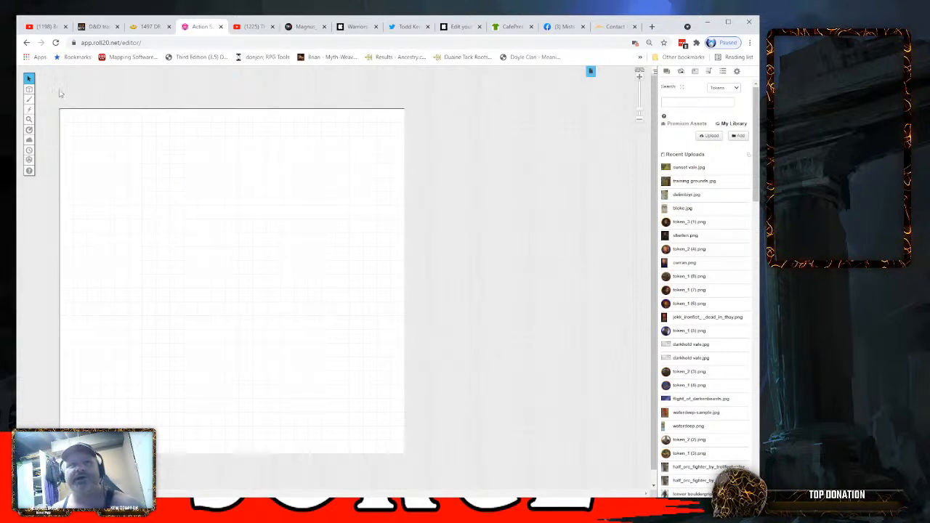
- Place sunset vale.jpg on the Map & Background layer at the page's upper-left corner and enlarge it to the page's width
{"action": "mouse_move", "coordinate": [28, 88]}
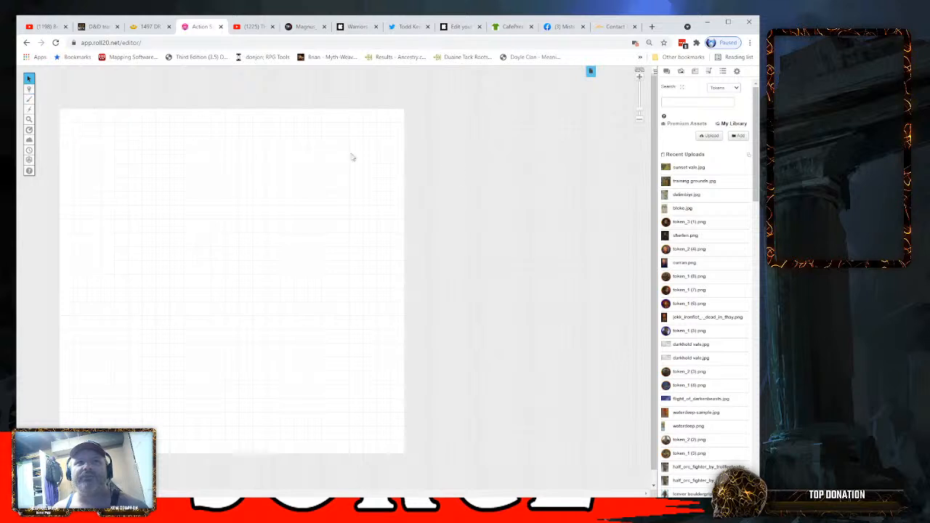
{"action": "left_click_drag", "start_coordinate": [687, 167], "coordinate": [121, 158]}
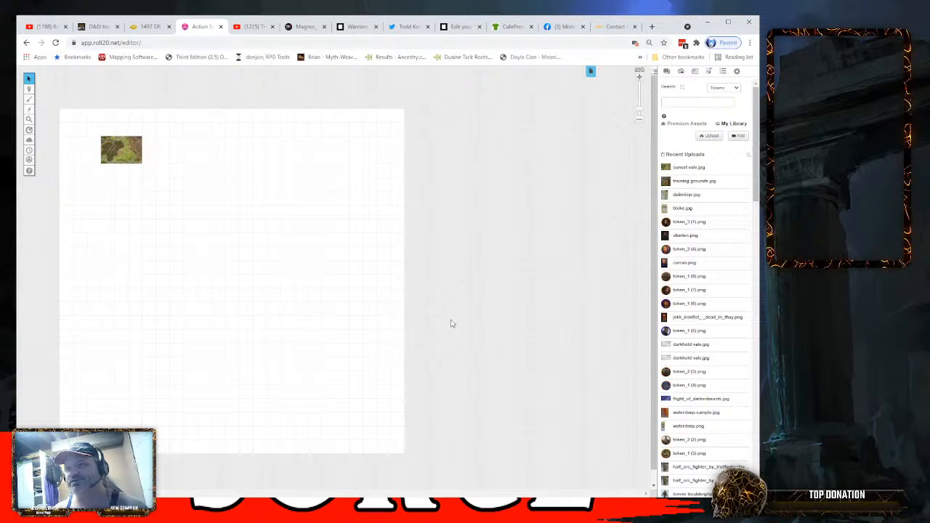
{"action": "left_click_drag", "start_coordinate": [122, 152], "coordinate": [83, 126]}
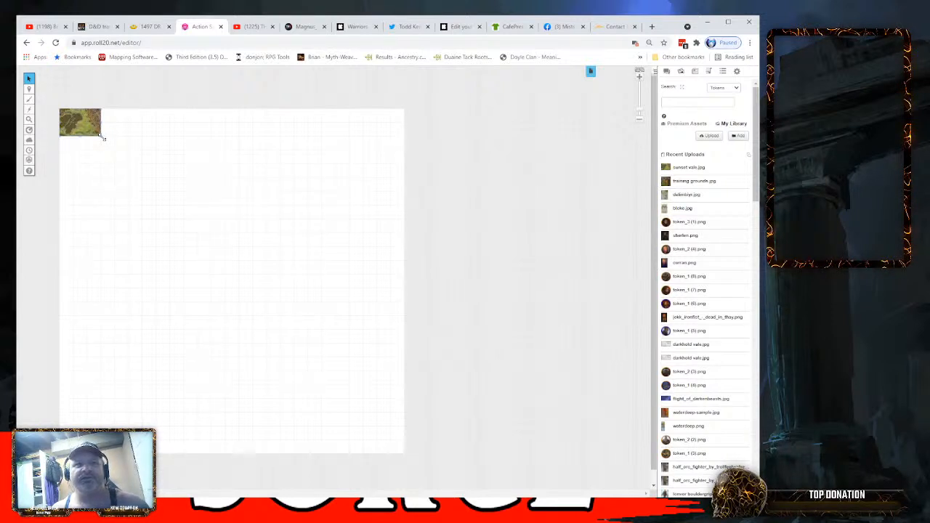
{"action": "left_click_drag", "start_coordinate": [102, 137], "coordinate": [361, 402]}
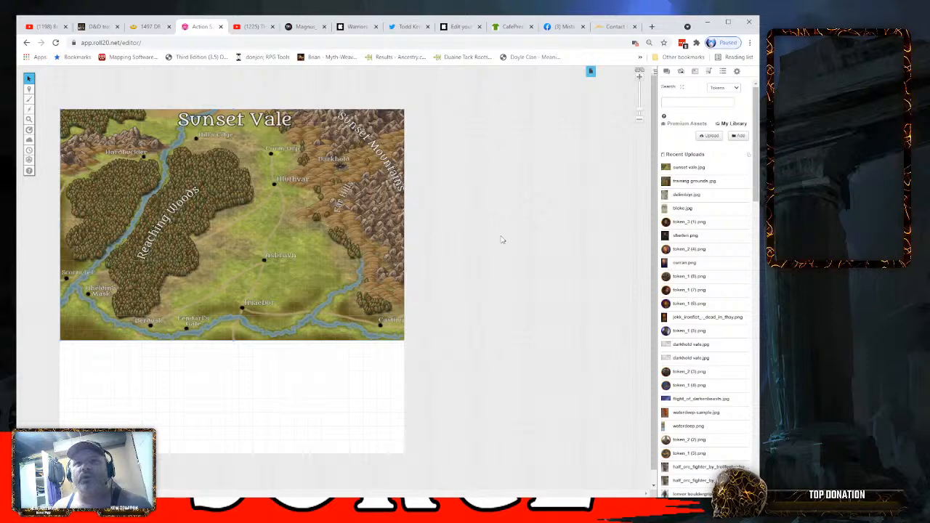
- Set the current Start page's size to width 50 and height 40 and save the page settings
{"action": "left_click", "coordinate": [590, 72]}
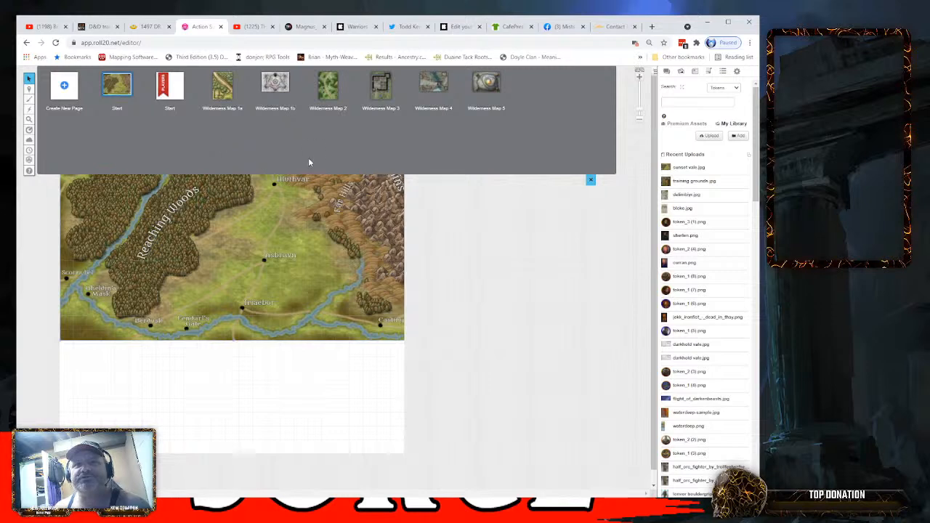
{"action": "mouse_move", "coordinate": [137, 94]}
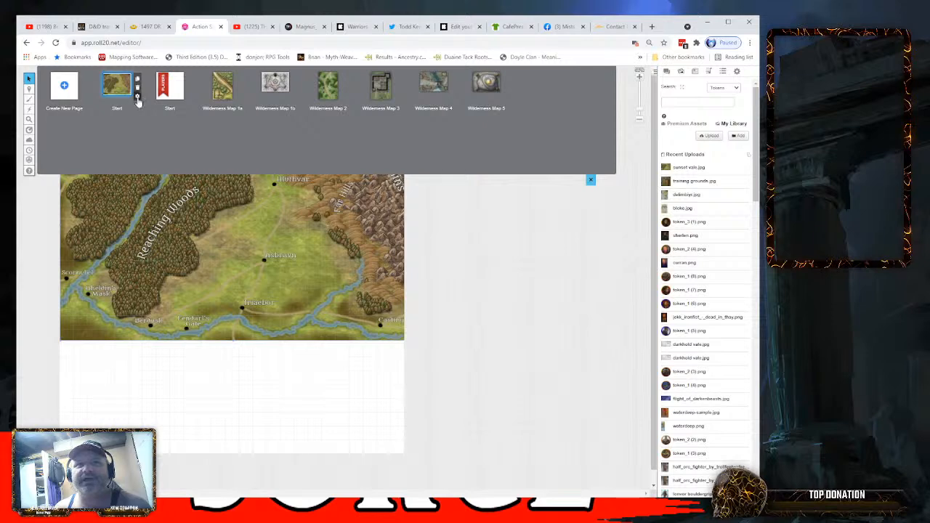
{"action": "left_click", "coordinate": [137, 96]}
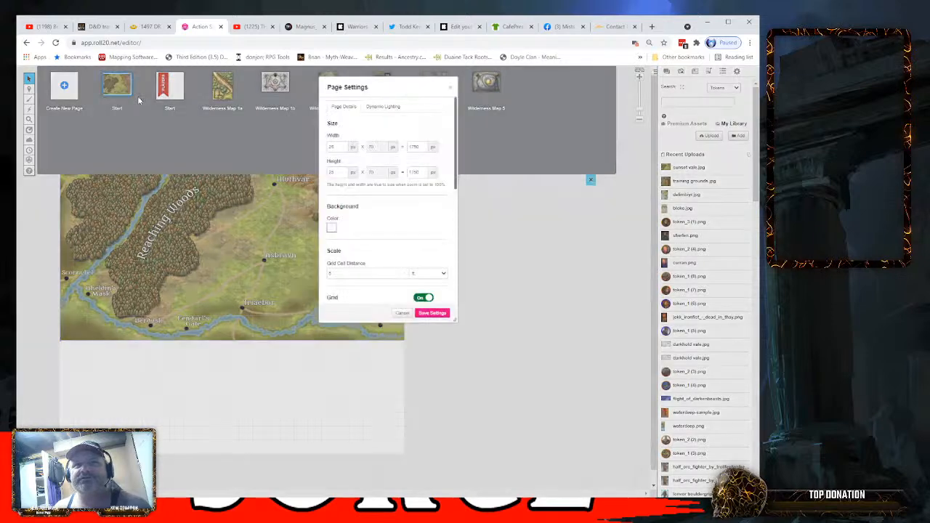
{"action": "left_click", "coordinate": [345, 148]}
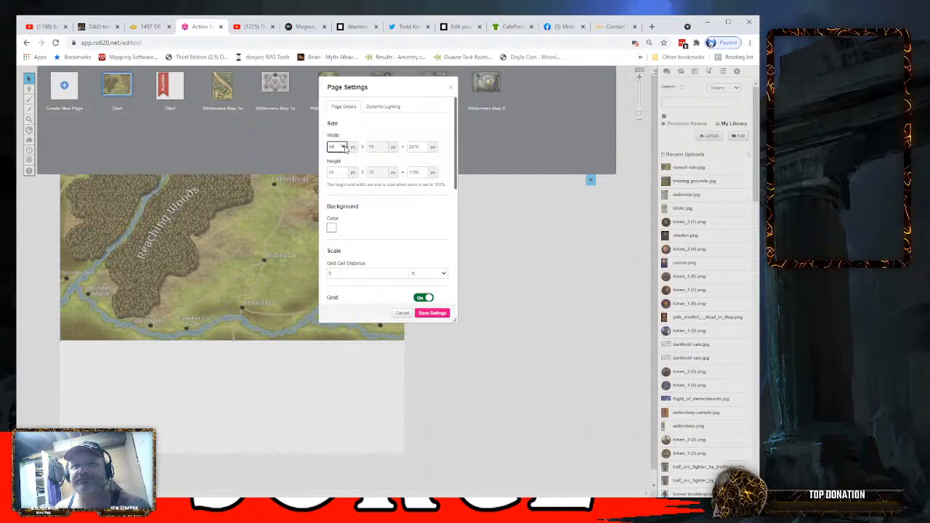
{"action": "left_click", "coordinate": [346, 148]}
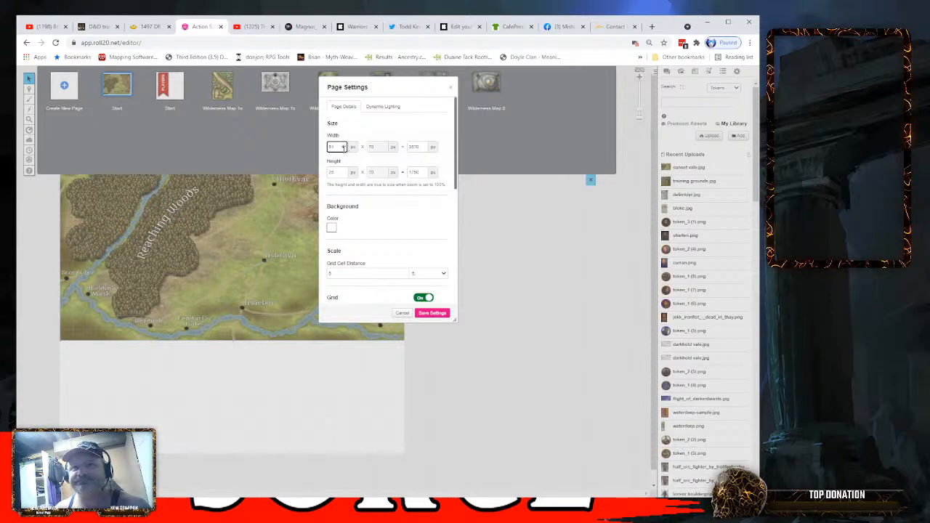
{"action": "left_click", "coordinate": [344, 149]}
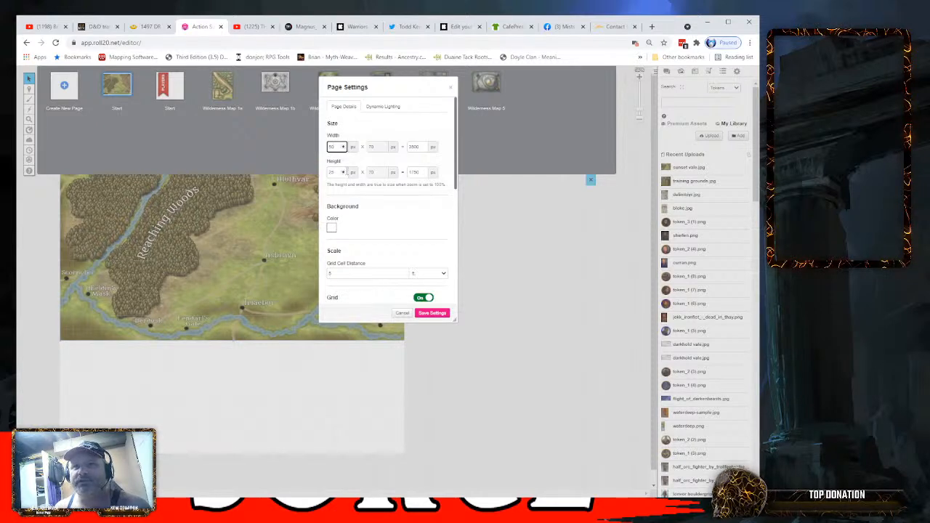
{"action": "left_click", "coordinate": [343, 172]}
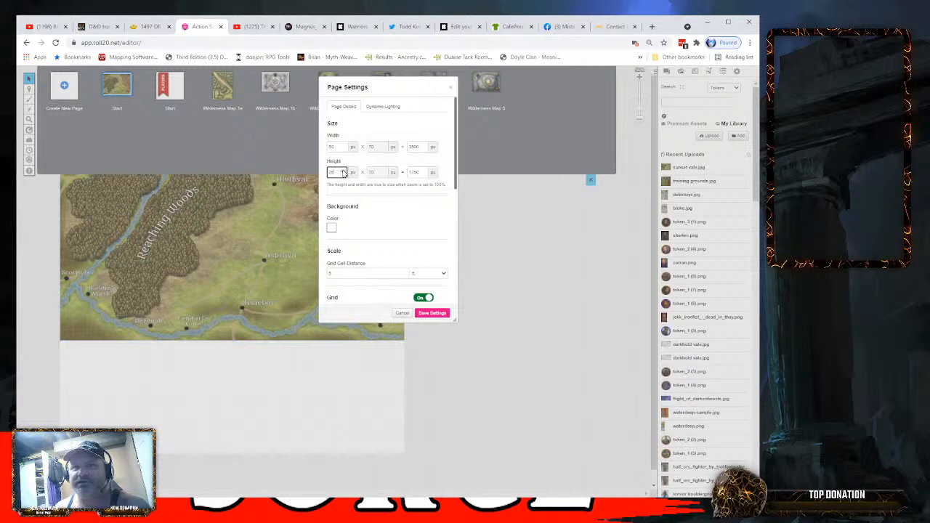
{"action": "left_click", "coordinate": [343, 171]}
{"action": "left_click", "coordinate": [344, 171]}
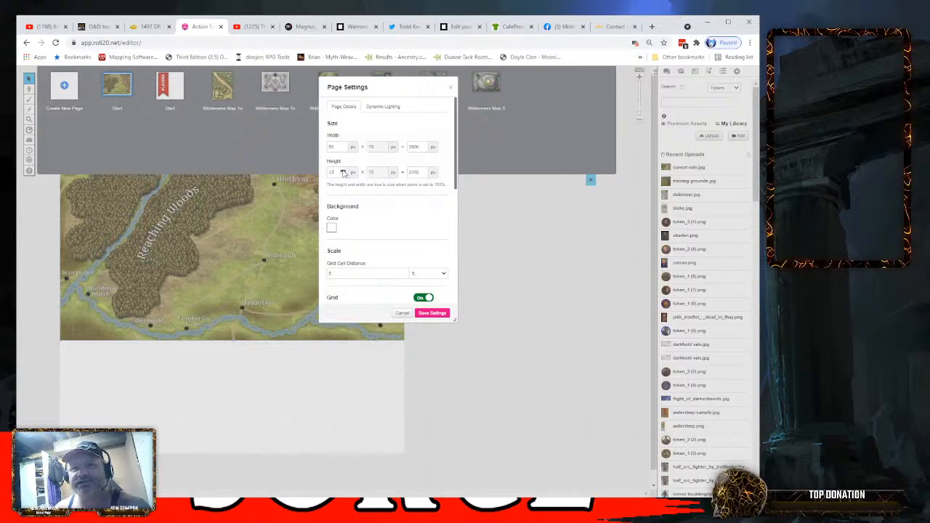
{"action": "left_click", "coordinate": [344, 171]}
{"action": "left_click", "coordinate": [344, 172]}
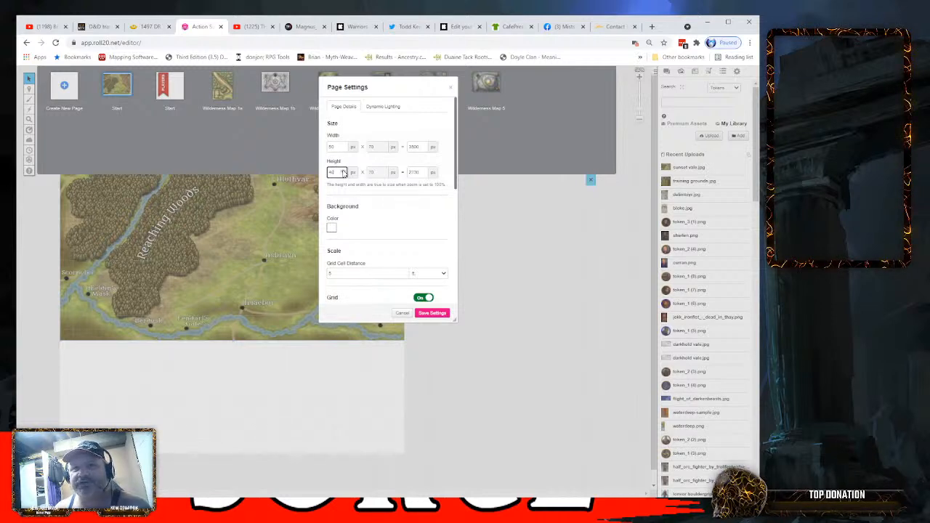
{"action": "left_click", "coordinate": [431, 313]}
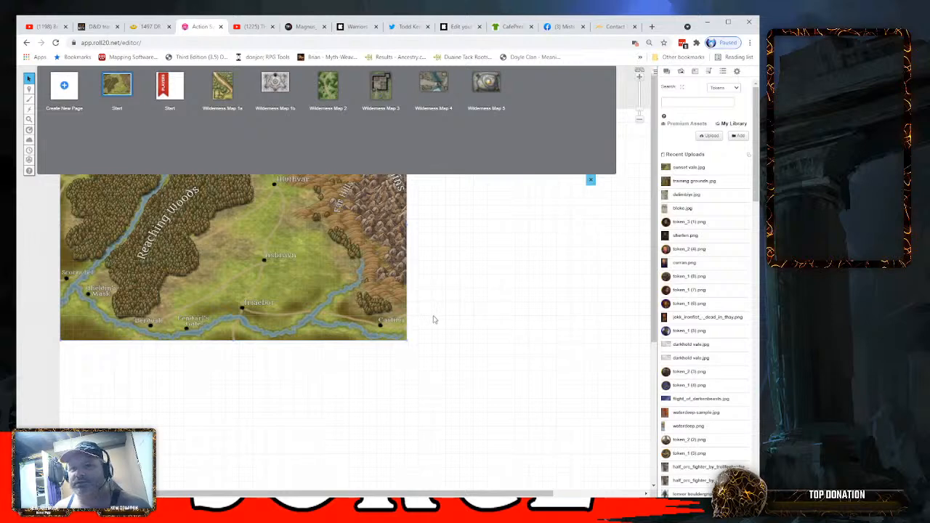
- Enlarge the Sunset Vale map proportionally from its lower-right corner until it spans the widened page
{"action": "scroll", "coordinate": [581, 260], "scroll_direction": "down", "scroll_amount": 3}
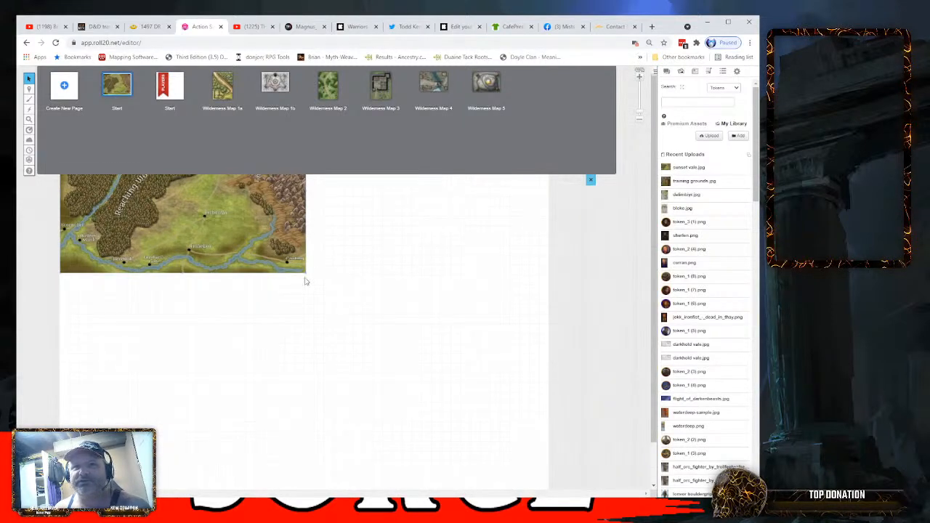
{"action": "scroll", "coordinate": [340, 265], "scroll_direction": "down", "scroll_amount": 2}
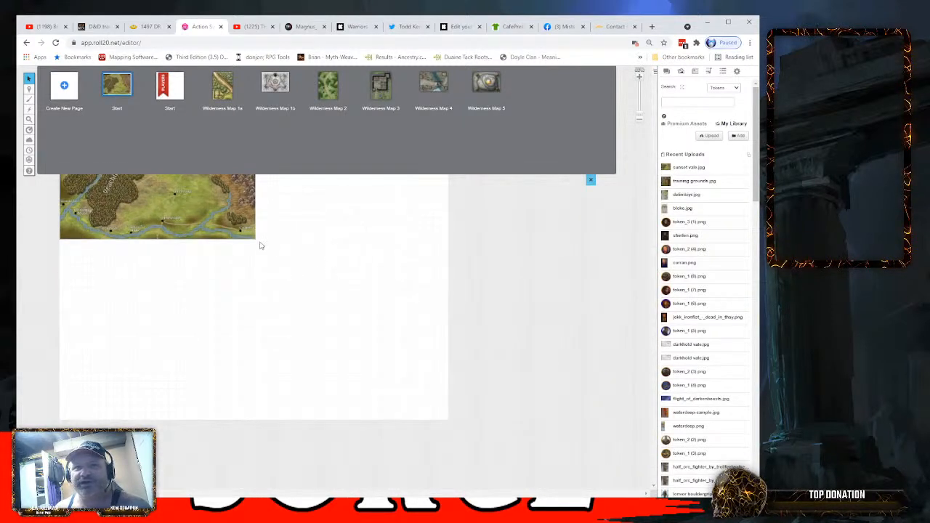
{"action": "left_click_drag", "start_coordinate": [256, 240], "coordinate": [432, 384]}
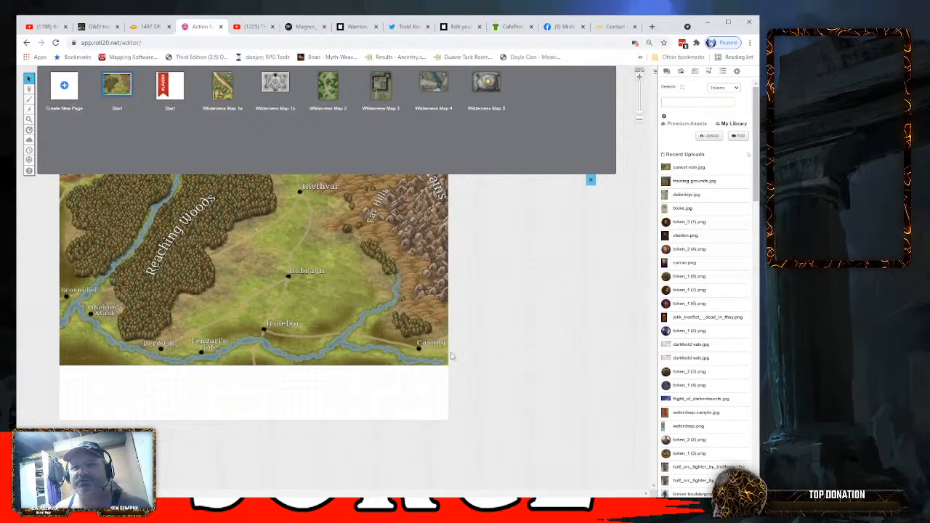
- Set the Sunset Vale page's height to 35 and save the page settings
{"action": "left_click", "coordinate": [137, 94]}
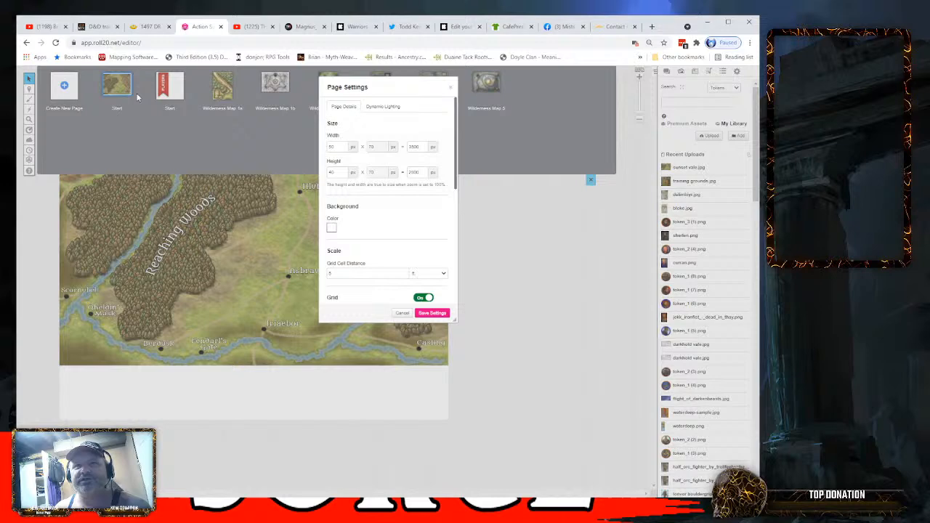
{"action": "left_click", "coordinate": [344, 174]}
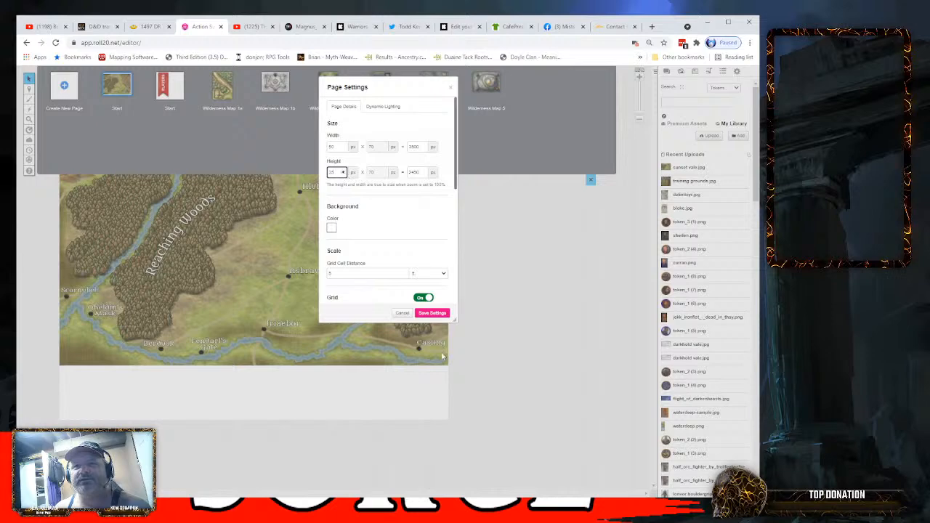
{"action": "left_click", "coordinate": [431, 312]}
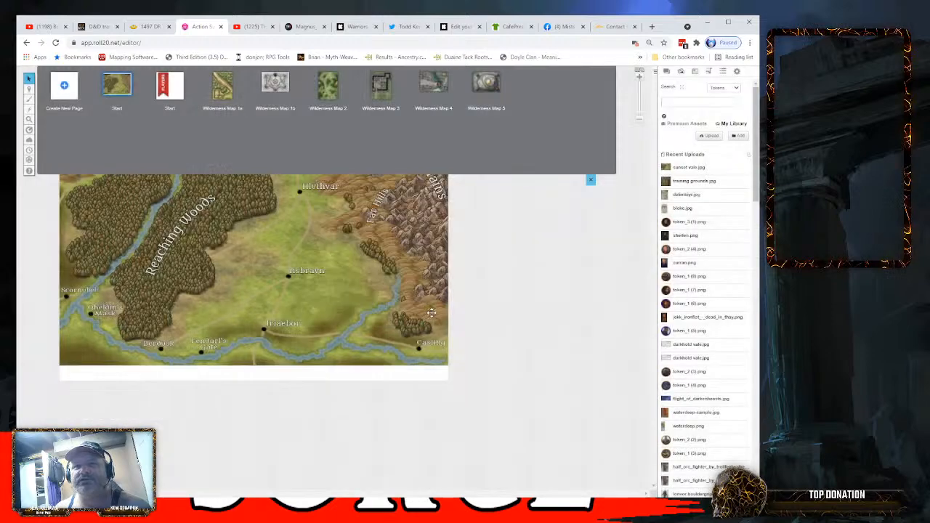
- Set the Sunset Vale page's height to 33 so the page ends at the map's lower edge, and save
{"action": "left_click", "coordinate": [139, 101]}
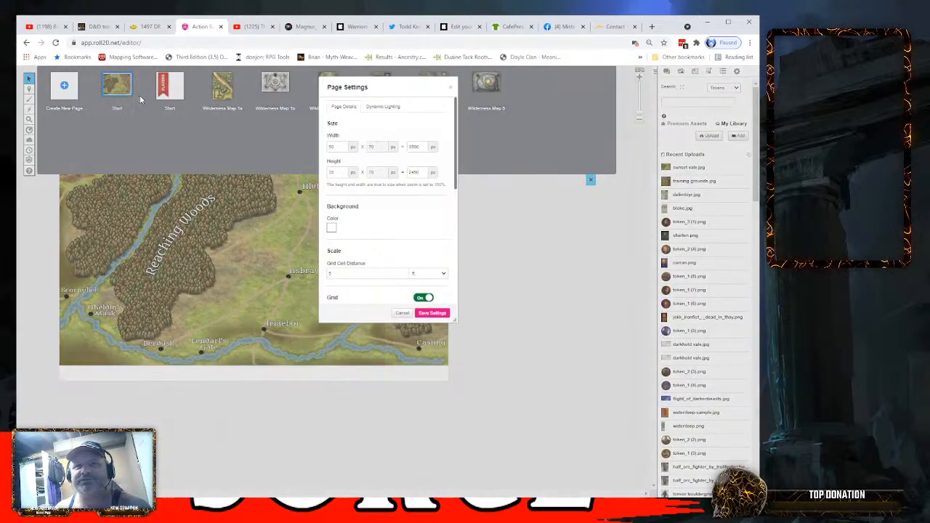
{"action": "left_click", "coordinate": [345, 174]}
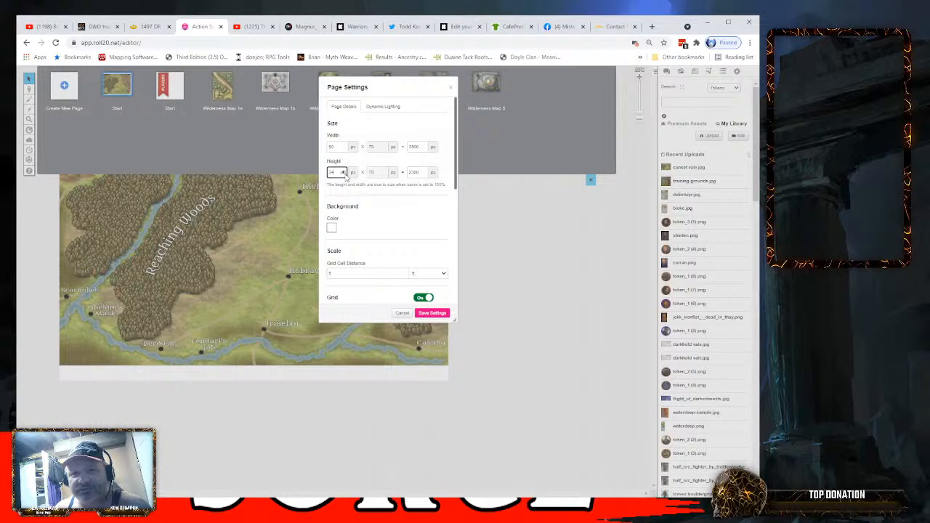
{"action": "left_click", "coordinate": [432, 312]}
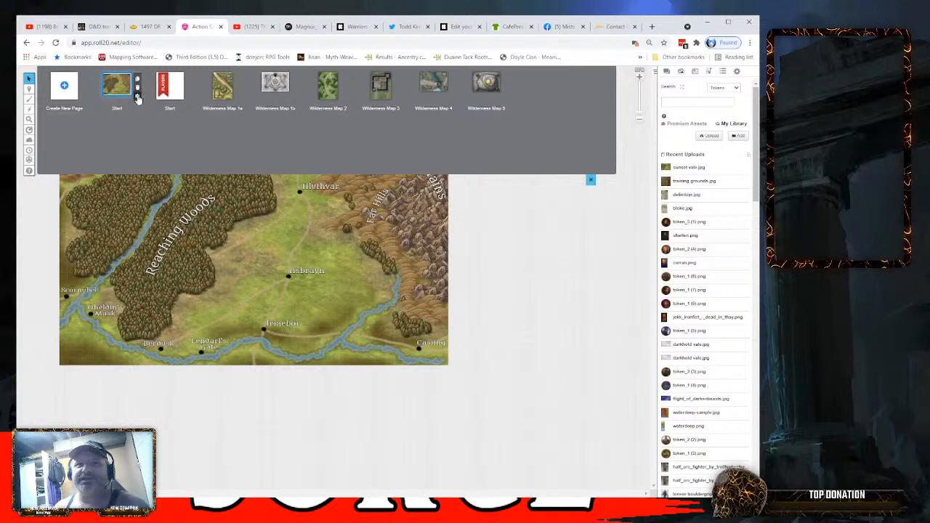
- Set the Sunset Vale page's grid color to yellow at full opacity and save the page settings
{"action": "left_click", "coordinate": [137, 100]}
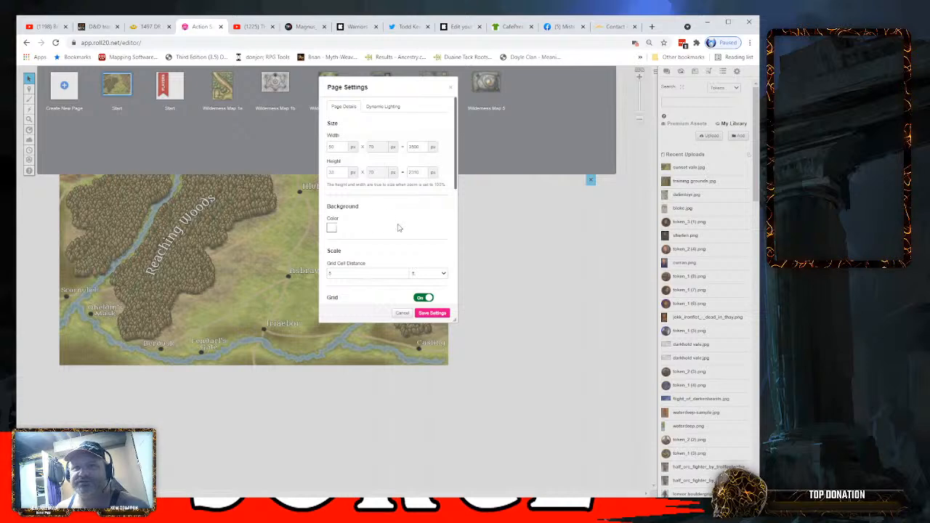
{"action": "scroll", "coordinate": [398, 224], "scroll_direction": "down", "scroll_amount": 2}
{"action": "scroll", "coordinate": [398, 225], "scroll_direction": "up", "scroll_amount": 2}
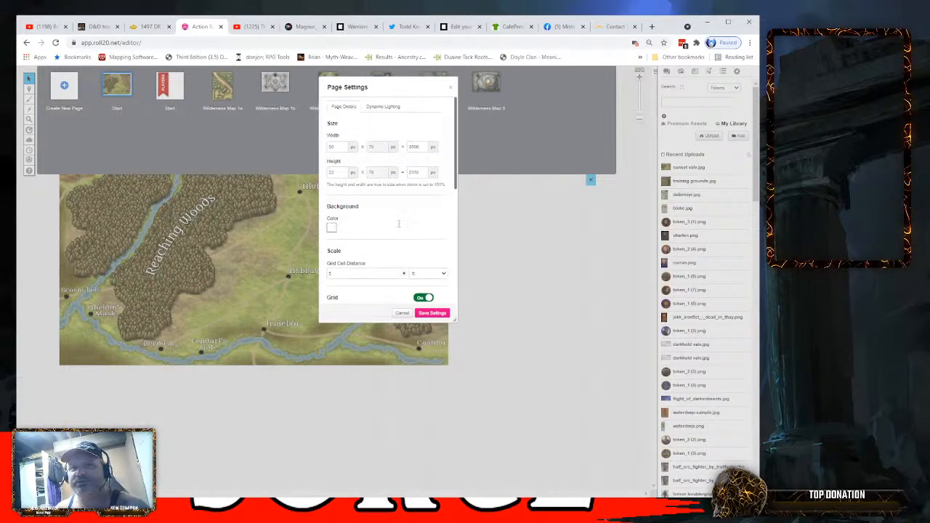
{"action": "scroll", "coordinate": [398, 228], "scroll_direction": "down", "scroll_amount": 8}
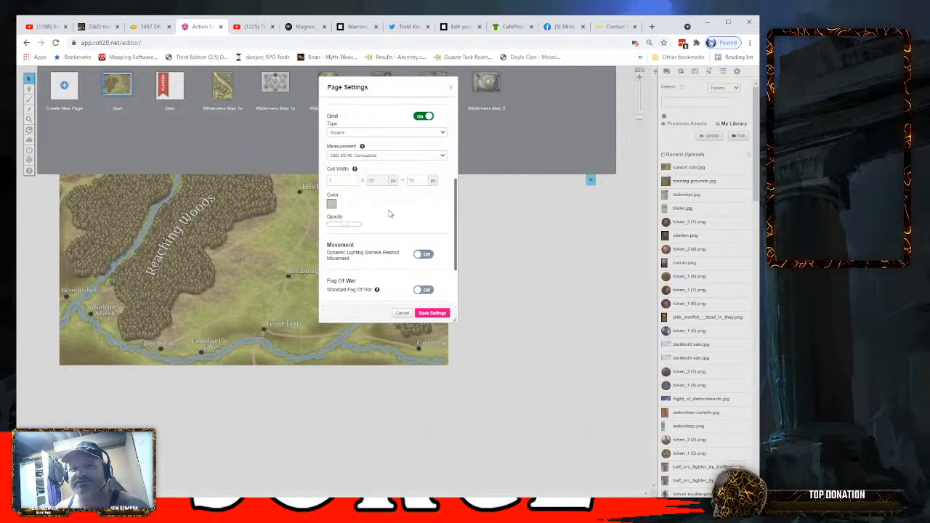
{"action": "left_click", "coordinate": [332, 206]}
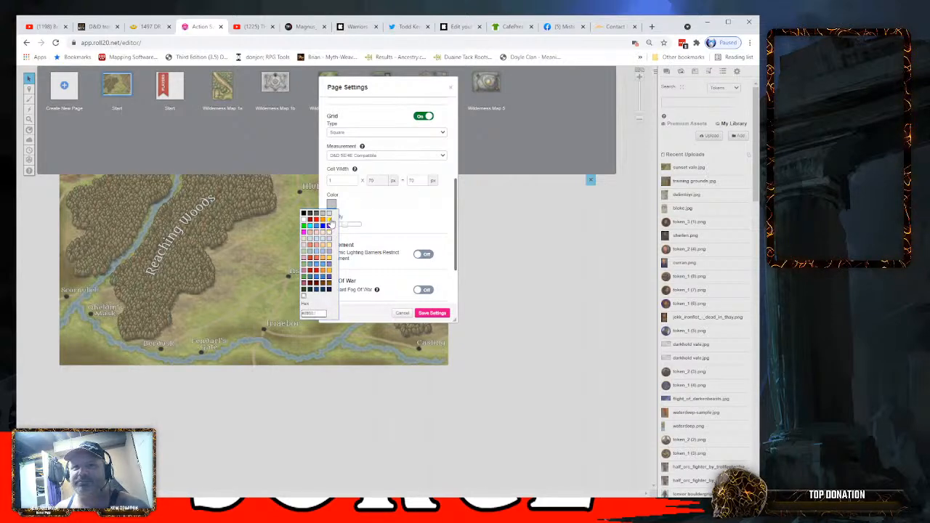
{"action": "left_click", "coordinate": [328, 218]}
{"action": "left_click_drag", "start_coordinate": [346, 230], "coordinate": [362, 230]}
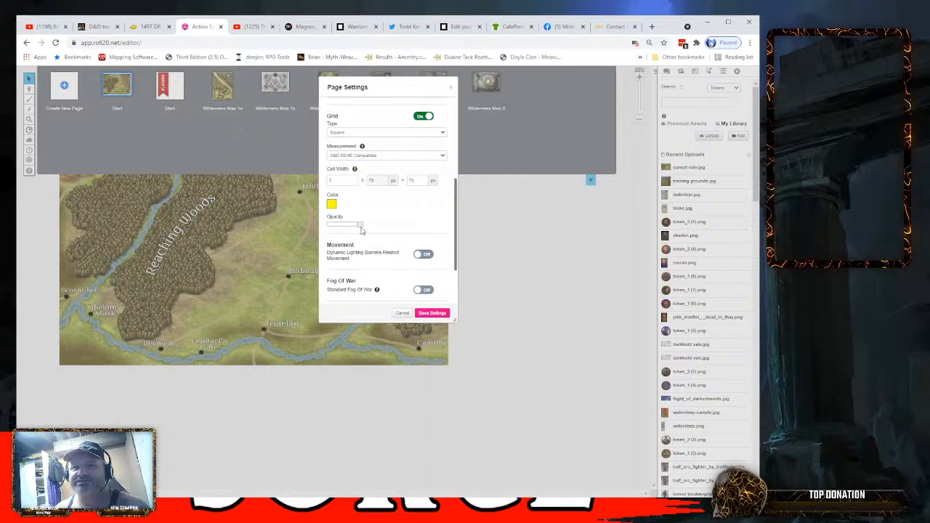
{"action": "left_click", "coordinate": [433, 313]}
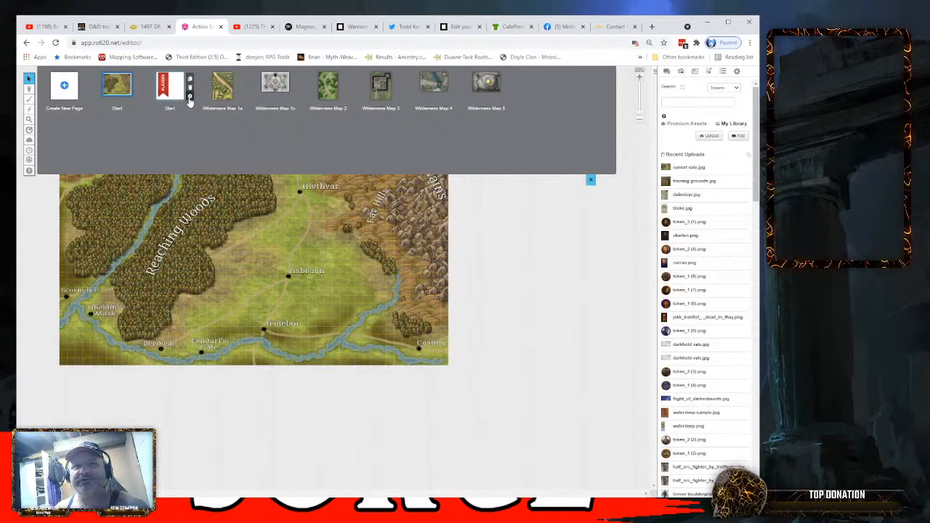
- Check the default grid color and opacity in the players' Start page settings, leaving that page unchanged
{"action": "left_click", "coordinate": [191, 98]}
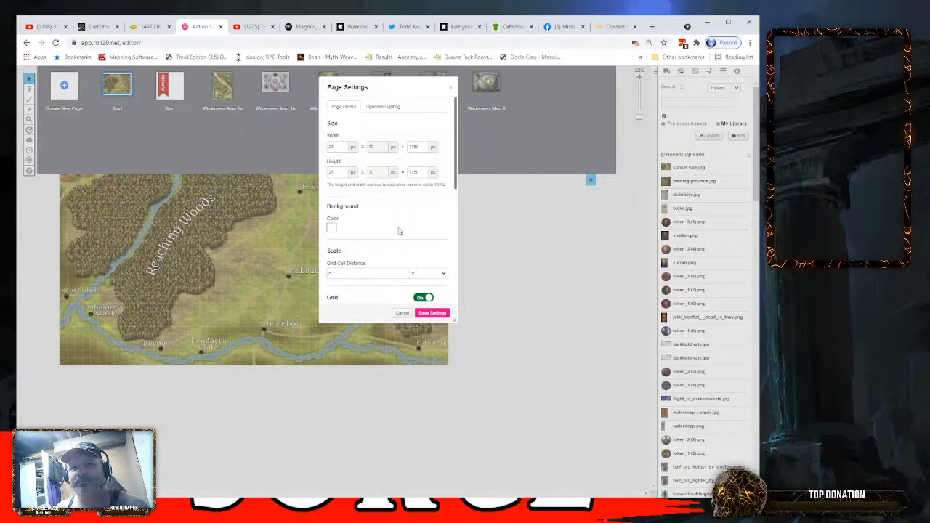
{"action": "scroll", "coordinate": [389, 223], "scroll_direction": "down", "scroll_amount": 2}
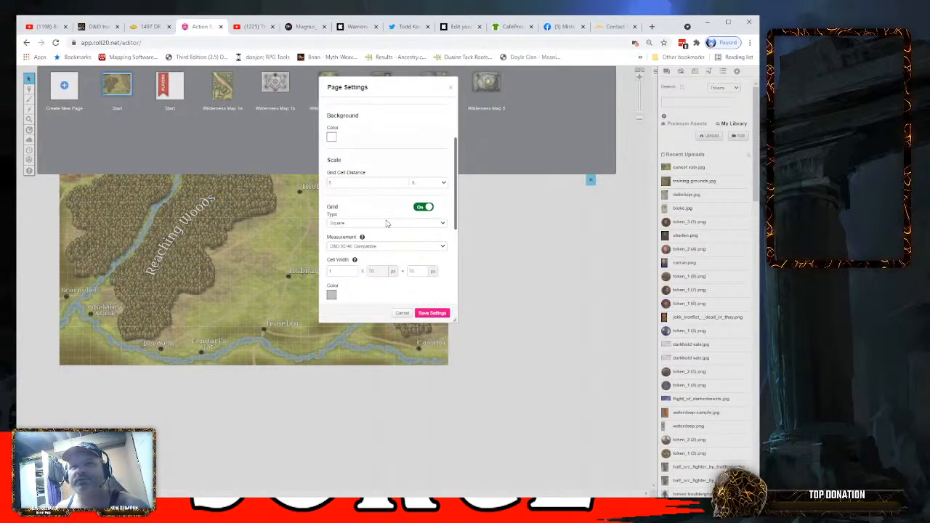
{"action": "scroll", "coordinate": [387, 224], "scroll_direction": "down", "scroll_amount": 2}
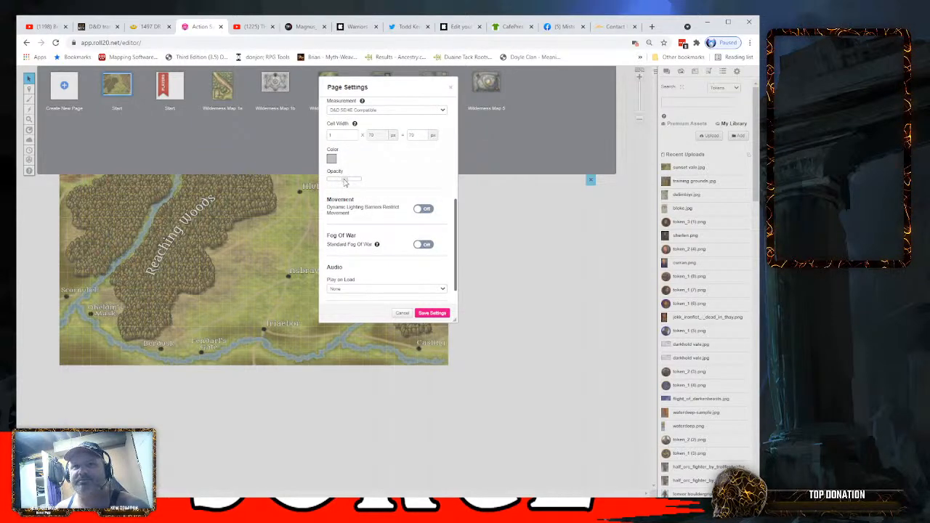
{"action": "scroll", "coordinate": [373, 177], "scroll_direction": "up", "scroll_amount": 2}
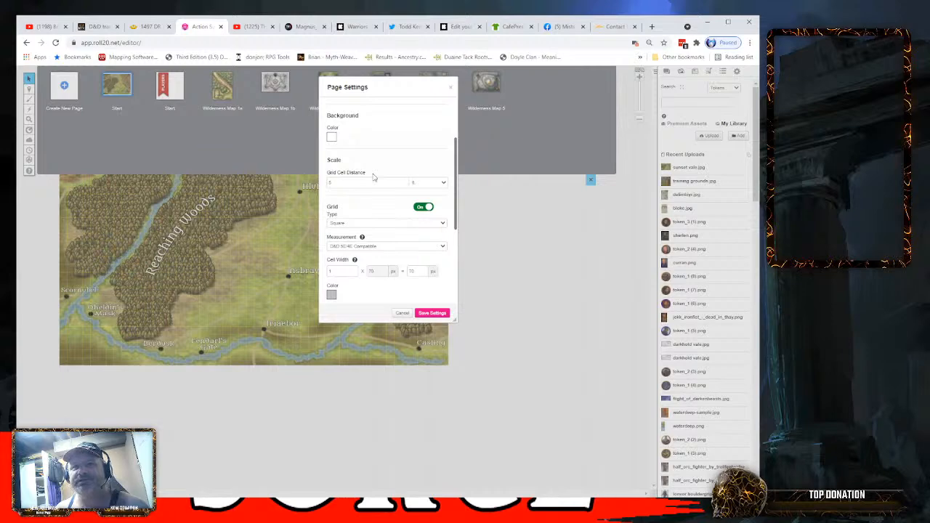
{"action": "scroll", "coordinate": [373, 177], "scroll_direction": "down", "scroll_amount": 1}
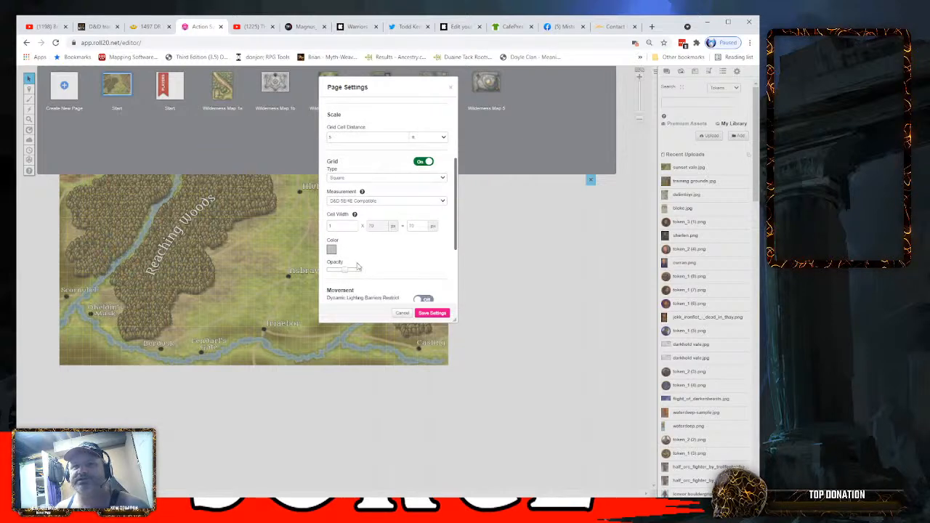
{"action": "scroll", "coordinate": [365, 259], "scroll_direction": "up", "scroll_amount": 3}
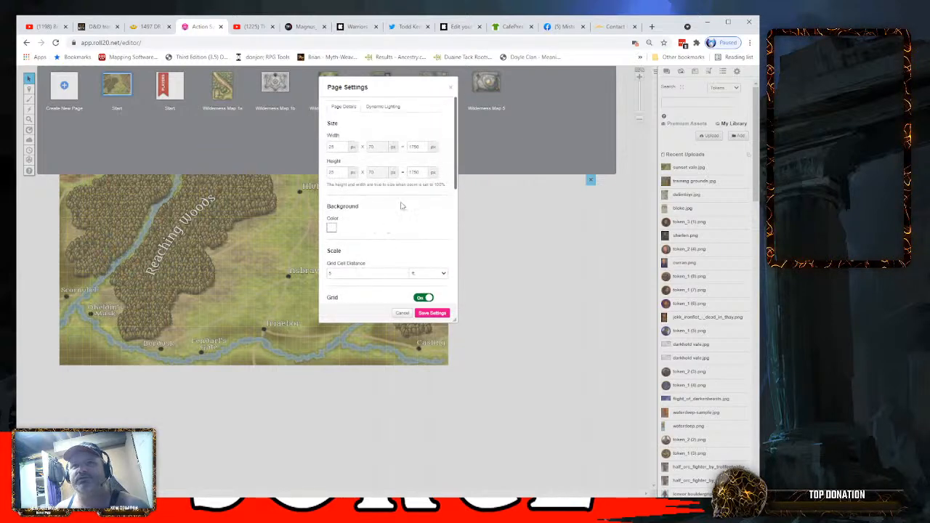
{"action": "left_click", "coordinate": [450, 87]}
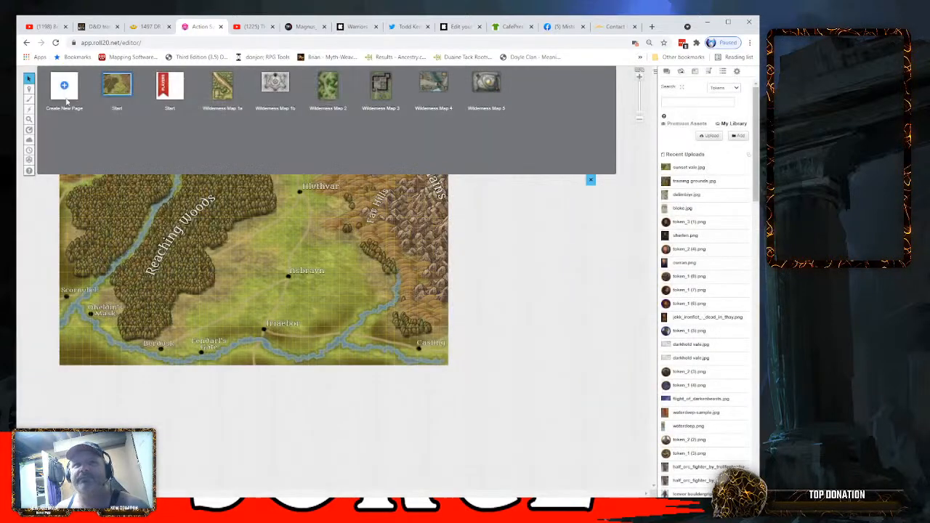
- Lower the Sunset Vale page's grid opacity to its minimum and save the page settings
{"action": "left_click", "coordinate": [140, 105]}
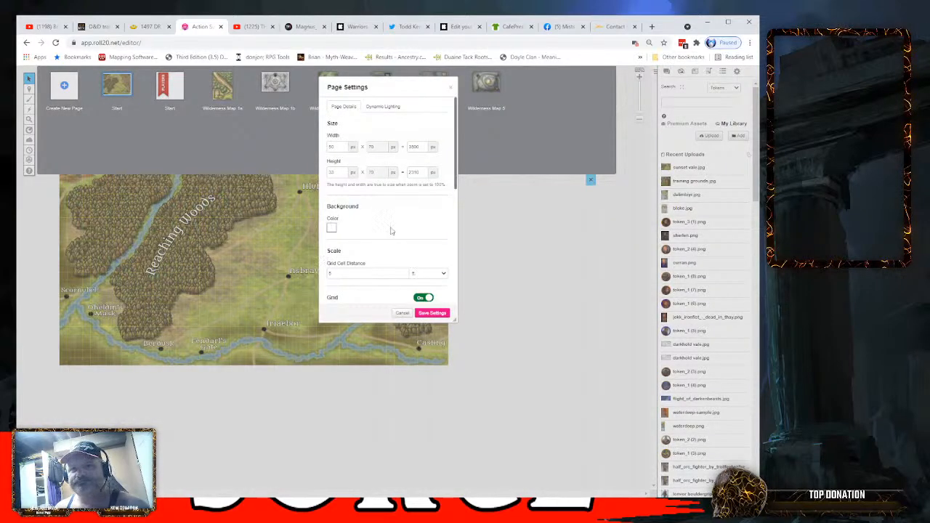
{"action": "scroll", "coordinate": [391, 225], "scroll_direction": "down", "scroll_amount": 3}
{"action": "left_click_drag", "start_coordinate": [363, 227], "coordinate": [306, 230]}
{"action": "left_click", "coordinate": [432, 313]}
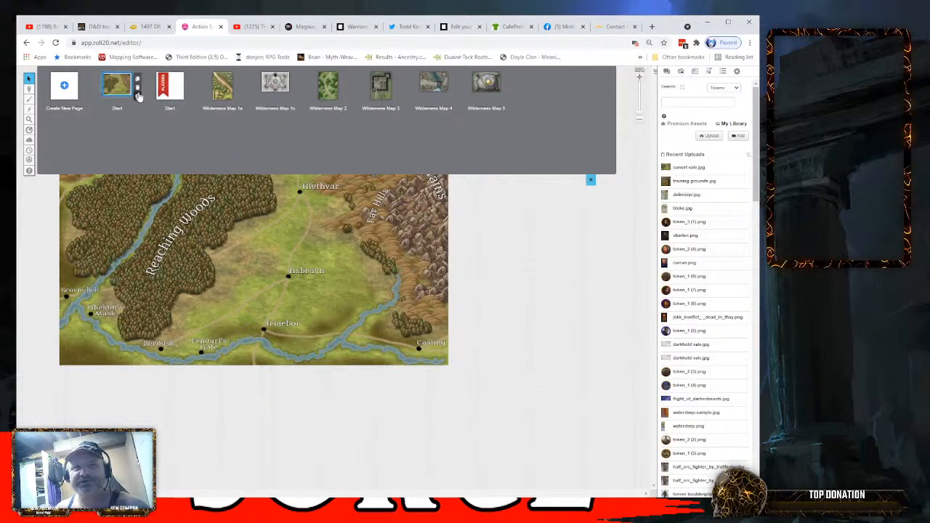
- Raise the Sunset Vale page's grid opacity to about three quarters and change the grid color to black
{"action": "left_click", "coordinate": [137, 96]}
{"action": "scroll", "coordinate": [370, 225], "scroll_direction": "down", "scroll_amount": 4}
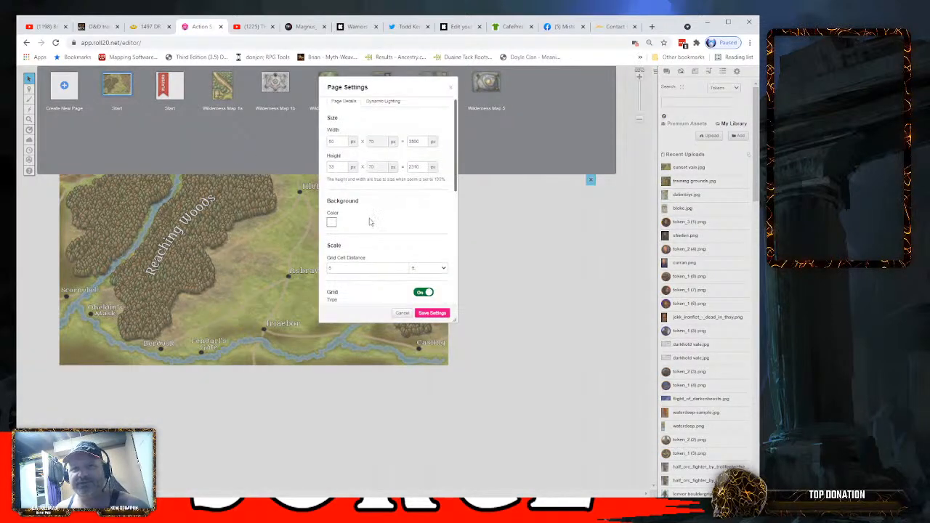
{"action": "scroll", "coordinate": [369, 221], "scroll_direction": "down", "scroll_amount": 1}
{"action": "left_click_drag", "start_coordinate": [328, 271], "coordinate": [346, 275]}
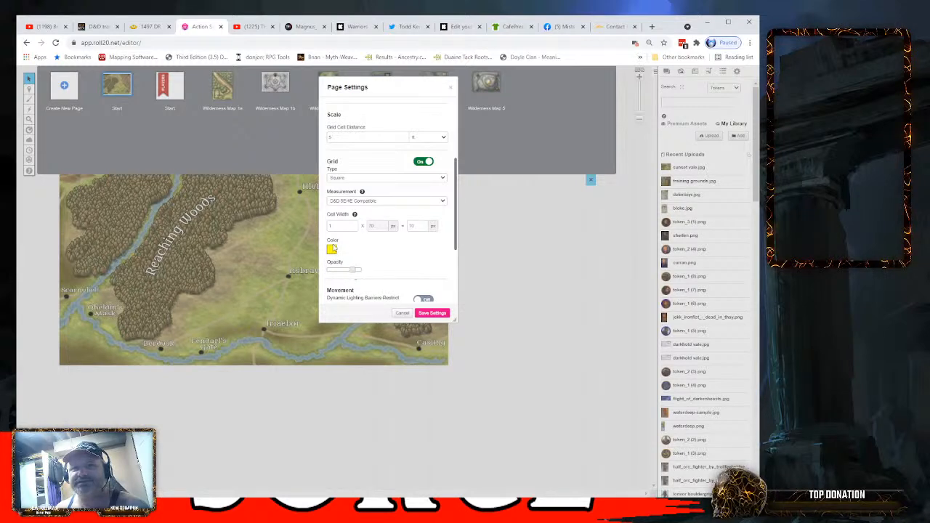
{"action": "left_click", "coordinate": [332, 250]}
{"action": "left_click", "coordinate": [310, 260]}
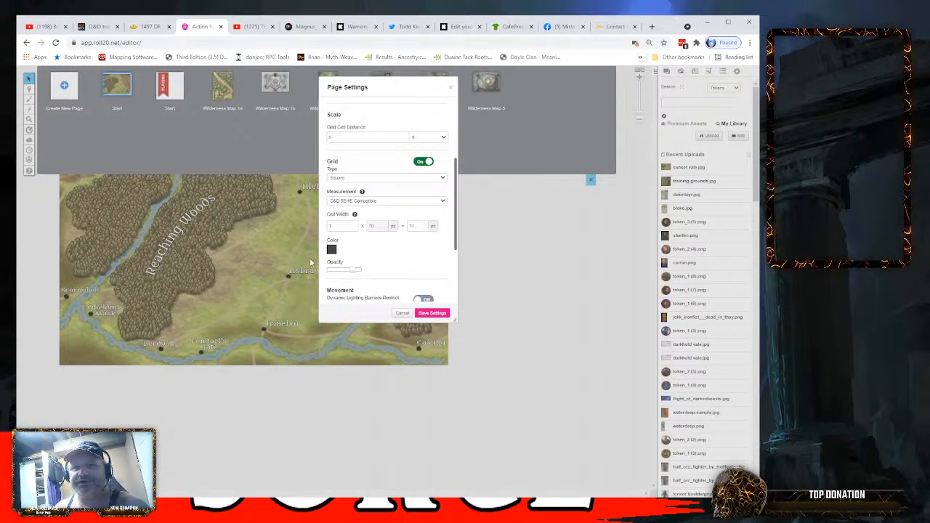
{"action": "left_click", "coordinate": [331, 250]}
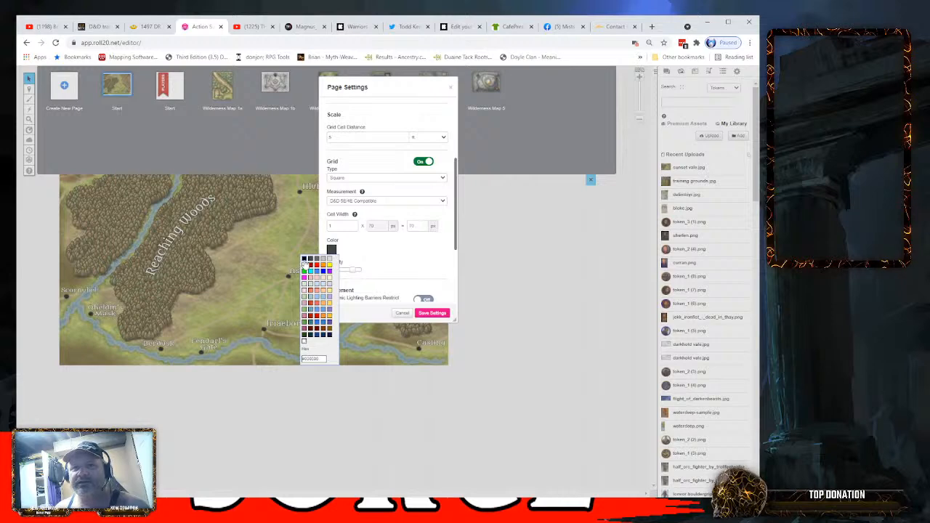
{"action": "left_click", "coordinate": [304, 262]}
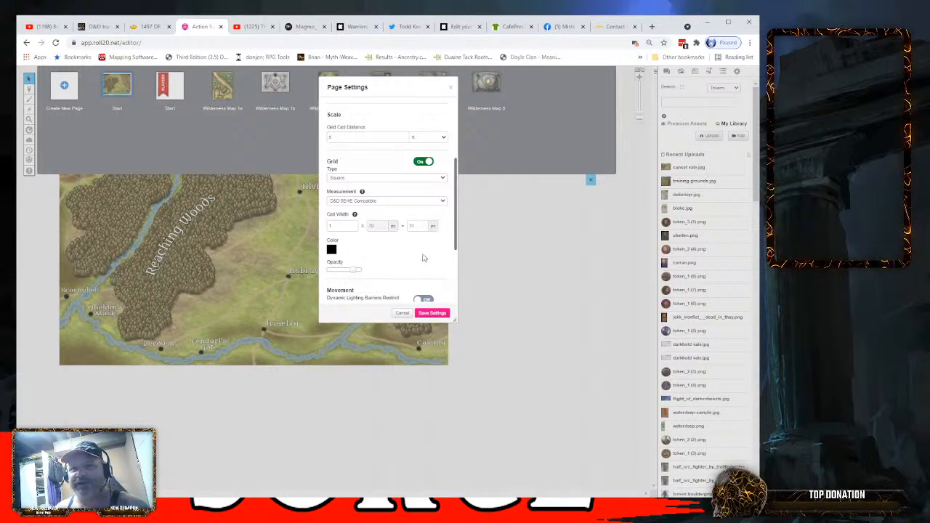
- Change the Sunset Vale page's grid type to Hex (V)
{"action": "scroll", "coordinate": [423, 258], "scroll_direction": "down", "scroll_amount": 1}
{"action": "scroll", "coordinate": [411, 249], "scroll_direction": "down", "scroll_amount": 2}
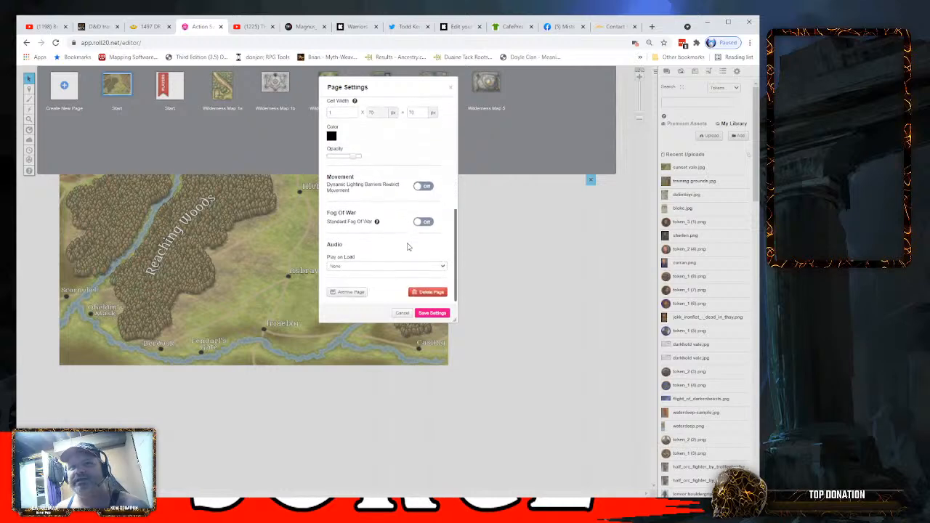
{"action": "scroll", "coordinate": [400, 251], "scroll_direction": "up", "scroll_amount": 4}
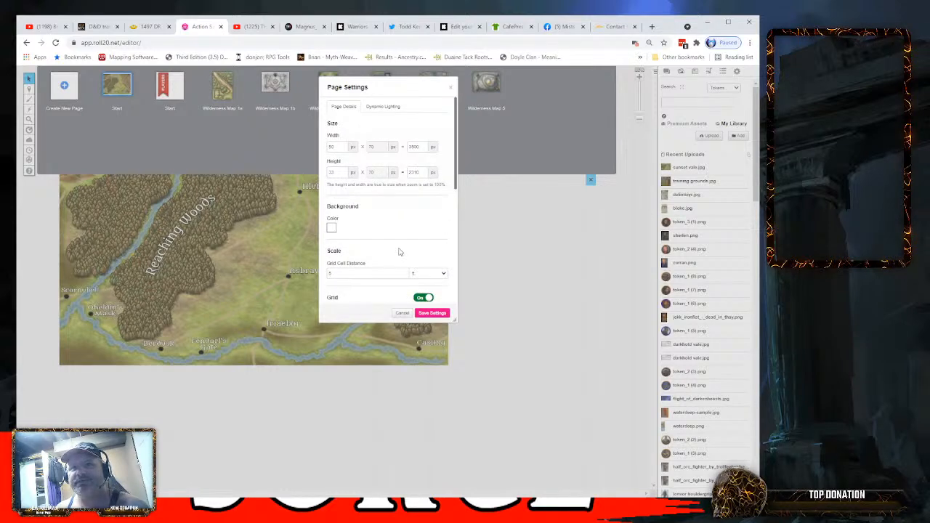
{"action": "scroll", "coordinate": [399, 251], "scroll_direction": "down", "scroll_amount": 1}
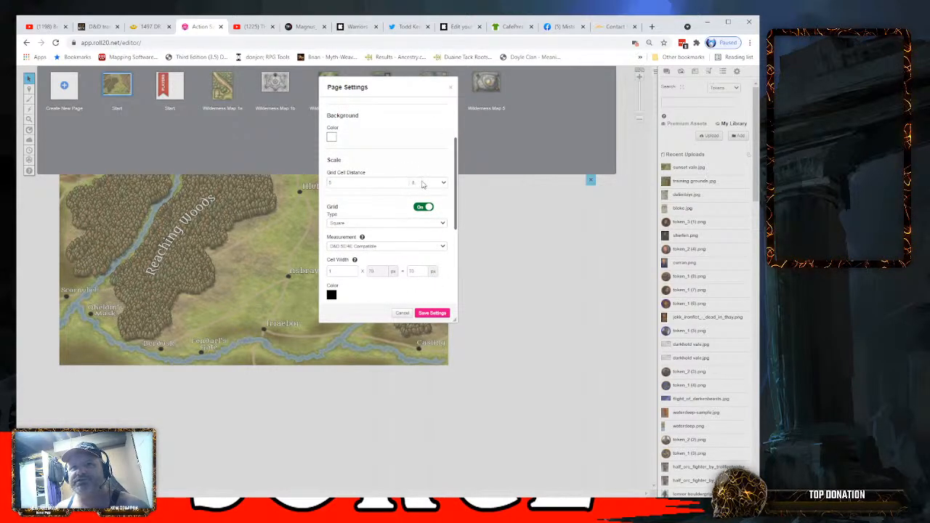
{"action": "scroll", "coordinate": [365, 160], "scroll_direction": "up", "scroll_amount": 1}
{"action": "scroll", "coordinate": [383, 198], "scroll_direction": "down", "scroll_amount": 2}
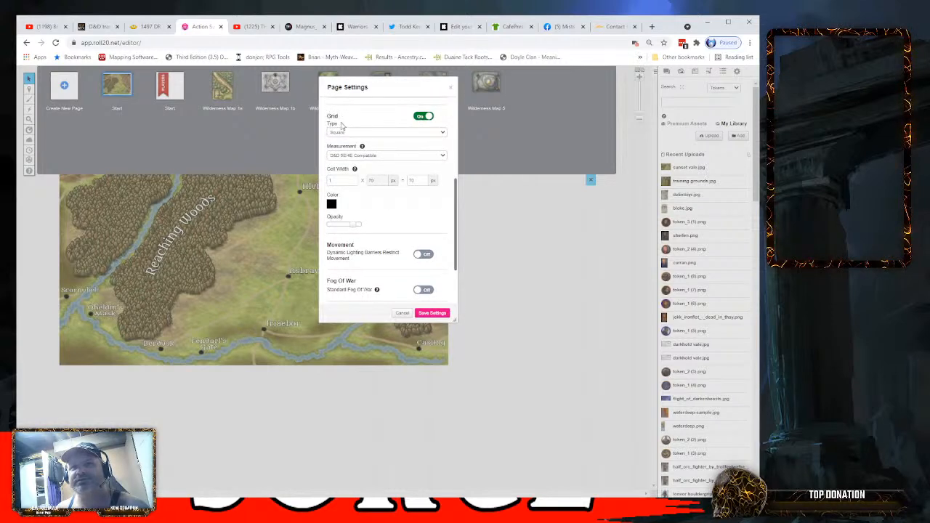
{"action": "left_click", "coordinate": [442, 136]}
{"action": "left_click", "coordinate": [397, 148]}
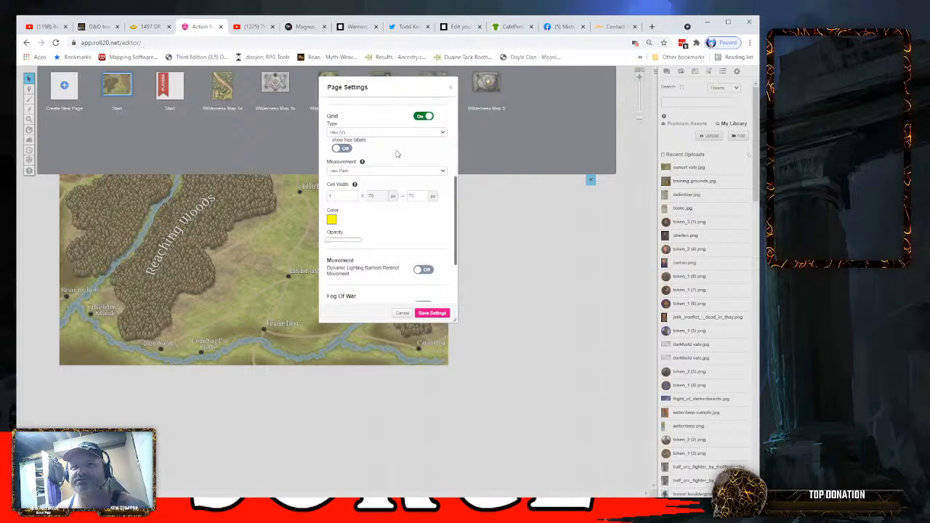
- Set the page's grid cell distance to 20 with miles as the unit, and save the page settings
{"action": "scroll", "coordinate": [384, 247], "scroll_direction": "up", "scroll_amount": 1}
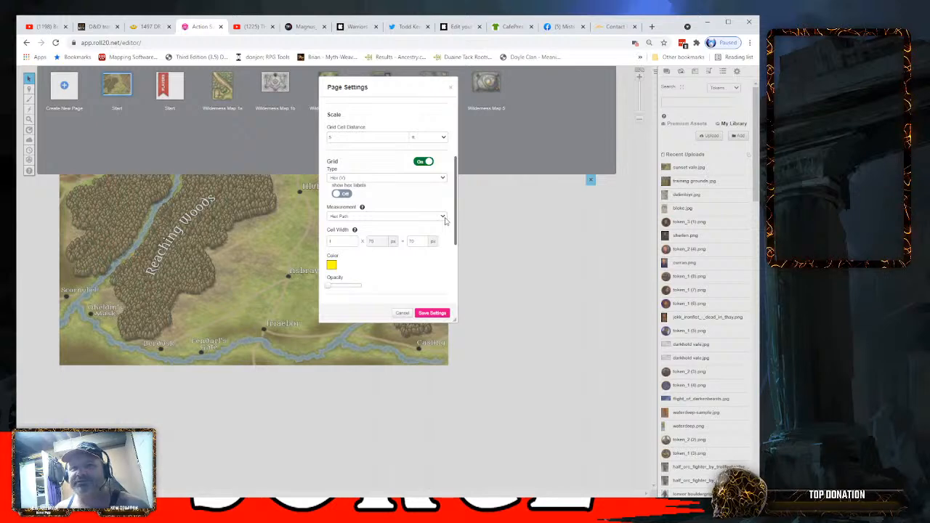
{"action": "scroll", "coordinate": [421, 201], "scroll_direction": "up", "scroll_amount": 1}
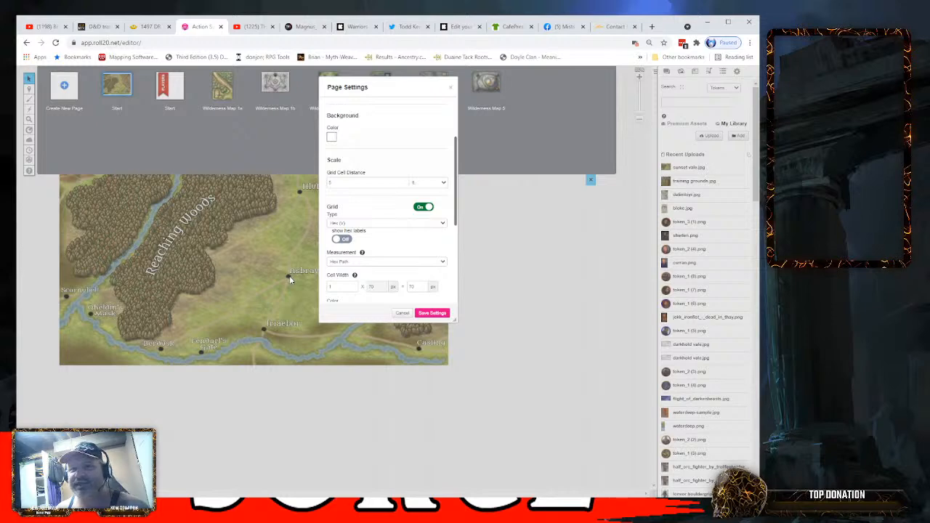
{"action": "left_click", "coordinate": [446, 184]}
{"action": "left_click", "coordinate": [436, 211]}
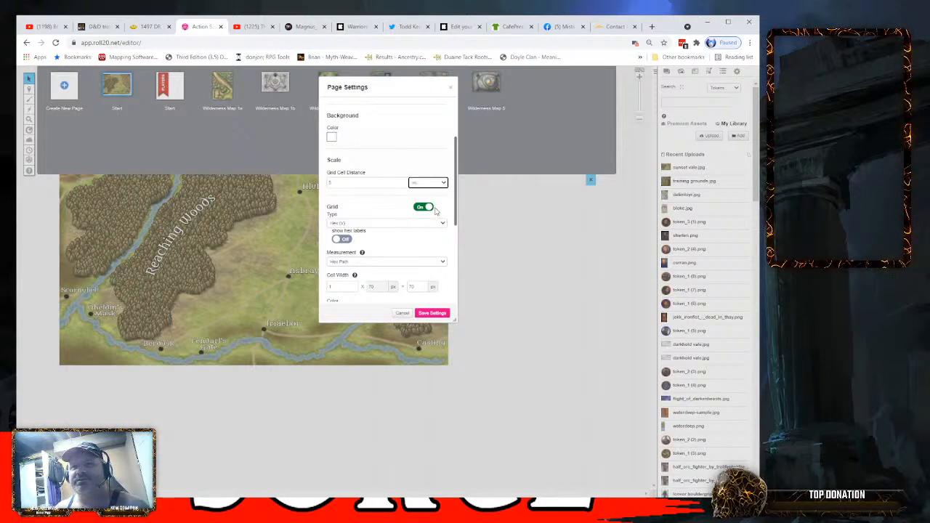
{"action": "left_click", "coordinate": [341, 182]}
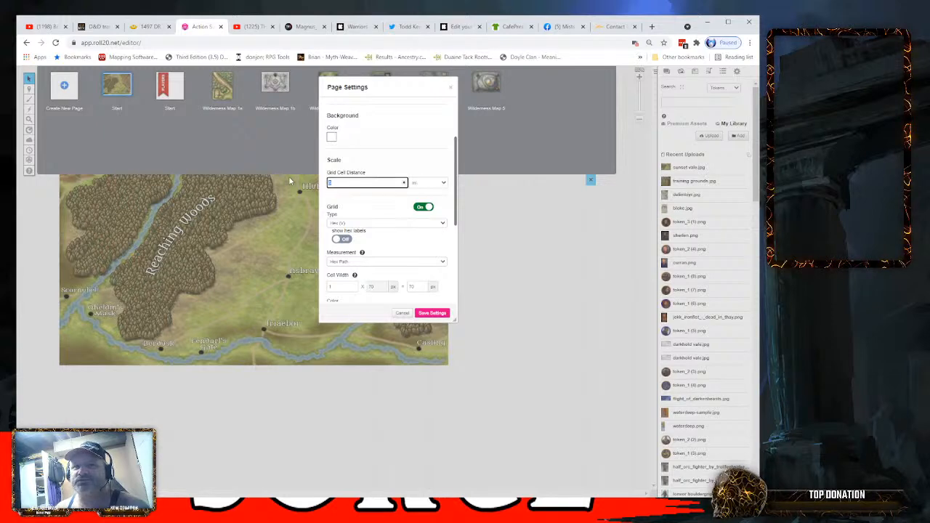
{"action": "type", "text": "20"}
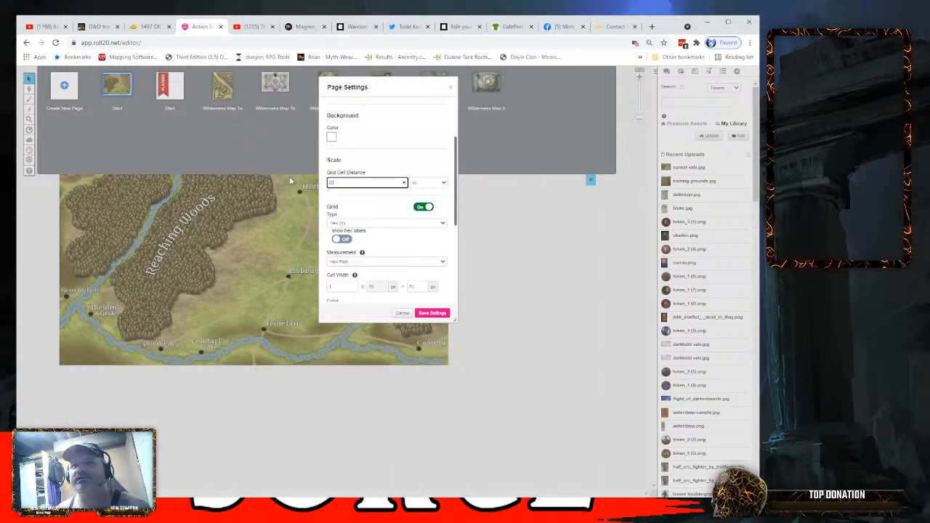
{"action": "left_click", "coordinate": [432, 313]}
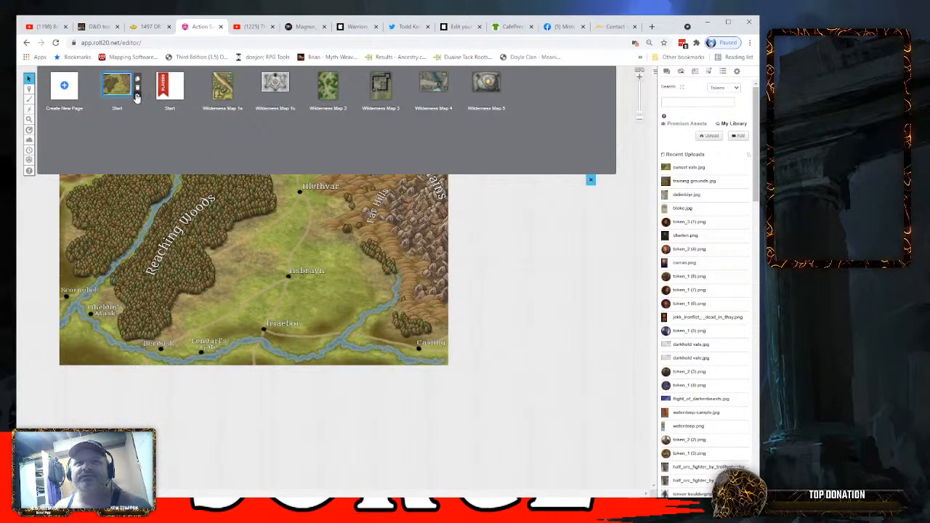
- Set the Sunset Vale page's hex grid color to black at full opacity and save the page settings
{"action": "left_click", "coordinate": [137, 88]}
{"action": "scroll", "coordinate": [355, 230], "scroll_direction": "down", "scroll_amount": 5}
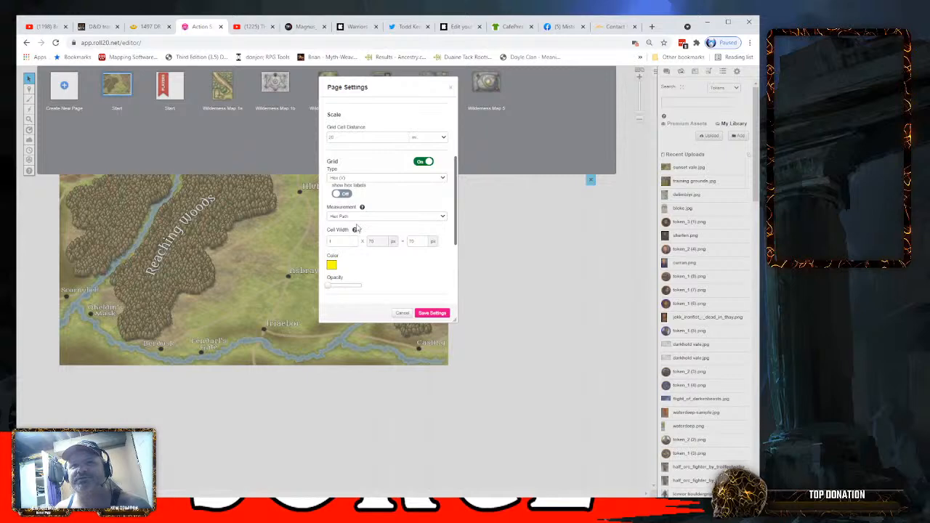
{"action": "scroll", "coordinate": [356, 230], "scroll_direction": "down", "scroll_amount": 3}
{"action": "left_click", "coordinate": [332, 174]}
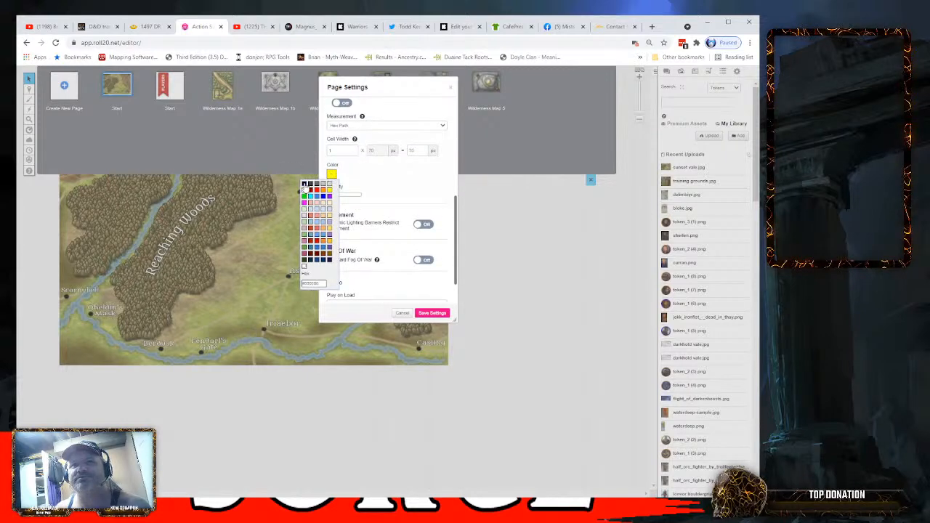
{"action": "left_click", "coordinate": [305, 184]}
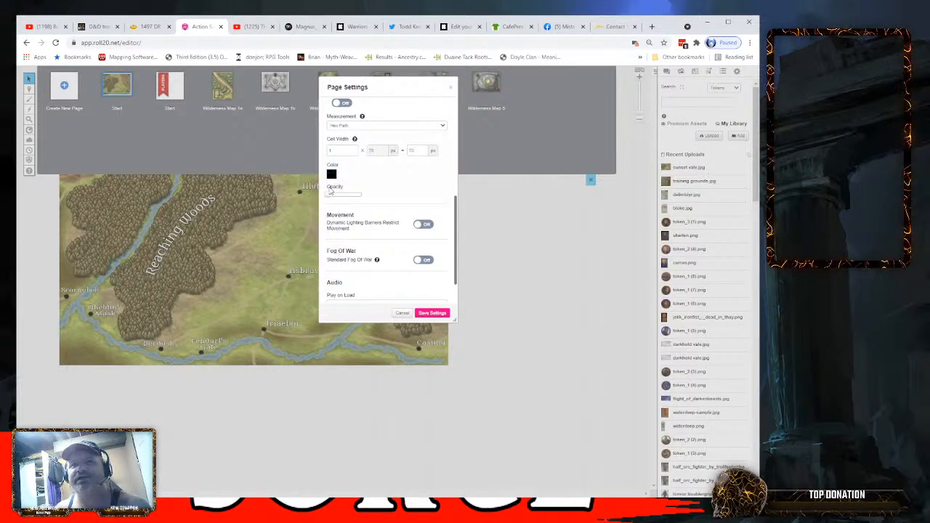
{"action": "left_click", "coordinate": [433, 313]}
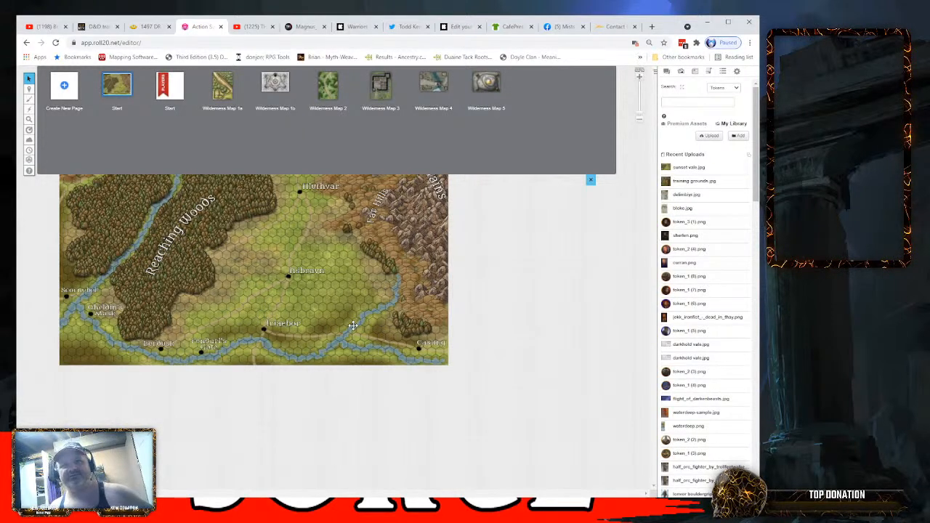
- Close the page list and set the Measure tool to No Snapping on the Sunset Vale map
{"action": "left_click", "coordinate": [591, 180]}
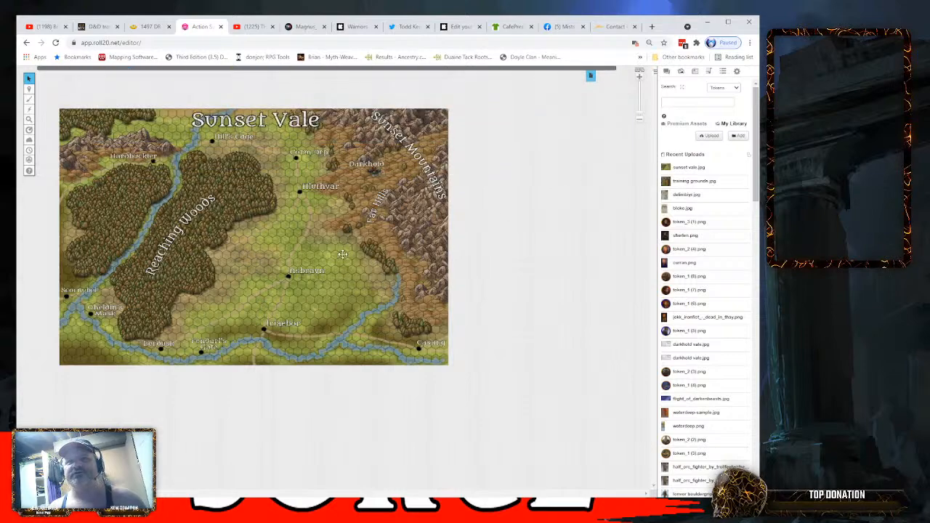
{"action": "scroll", "coordinate": [333, 252], "scroll_direction": "up", "scroll_amount": 3}
{"action": "scroll", "coordinate": [350, 273], "scroll_direction": "up", "scroll_amount": 1}
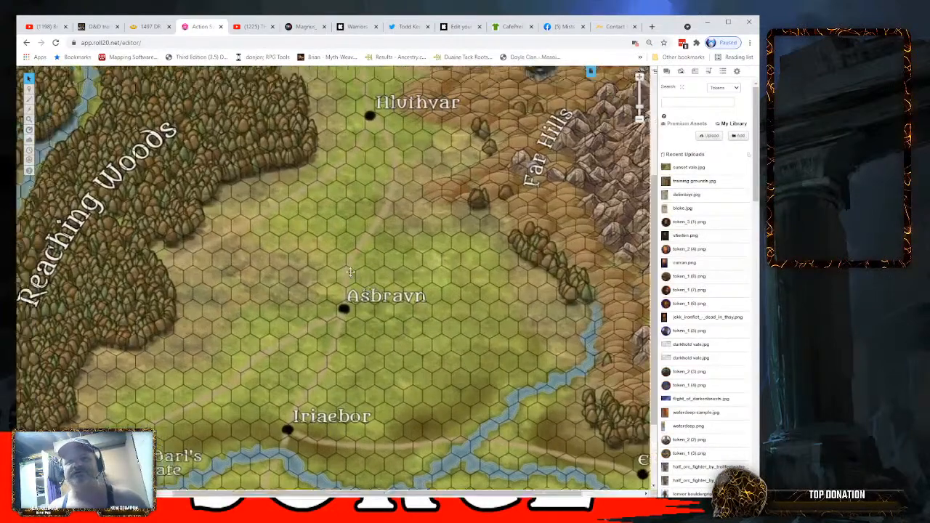
{"action": "scroll", "coordinate": [654, 262], "scroll_direction": "up", "scroll_amount": 2}
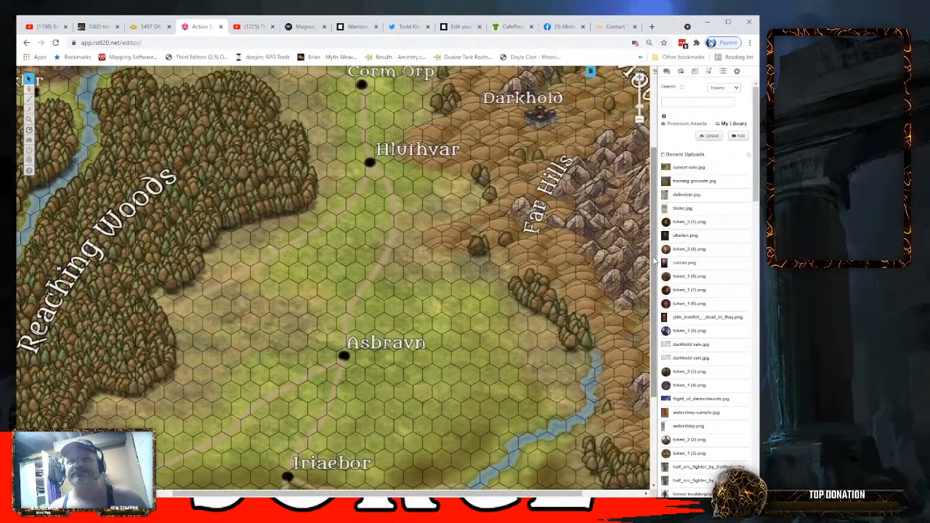
{"action": "scroll", "coordinate": [654, 262], "scroll_direction": "down", "scroll_amount": 4}
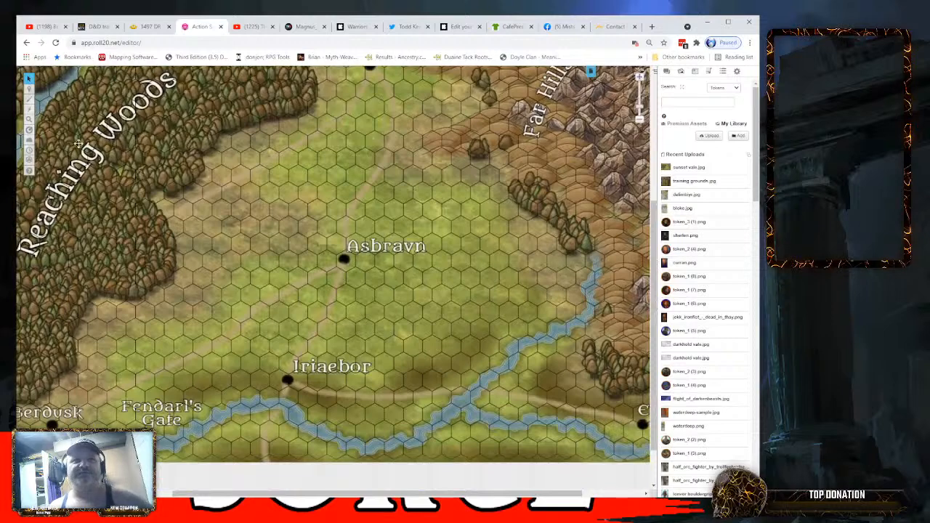
{"action": "left_click", "coordinate": [31, 133]}
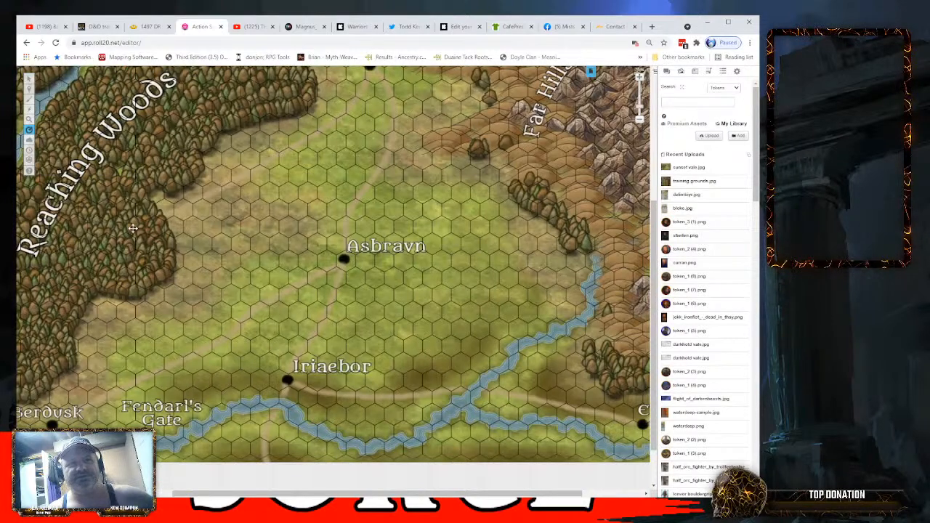
{"action": "mouse_move", "coordinate": [29, 131]}
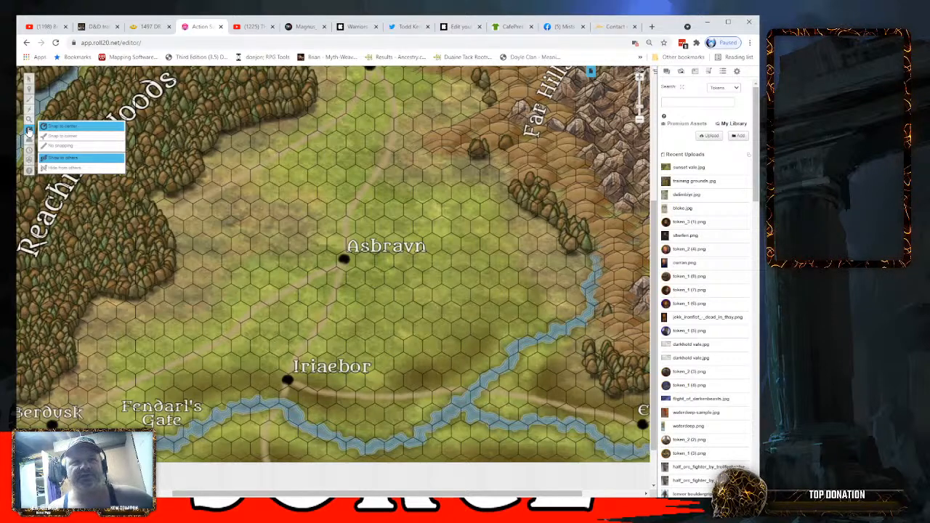
{"action": "left_click", "coordinate": [59, 147]}
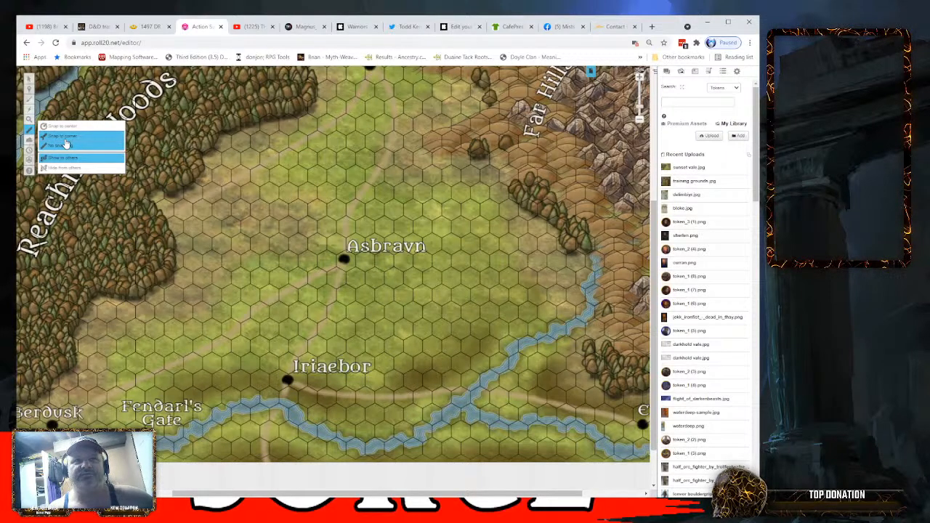
{"action": "left_click", "coordinate": [66, 128]}
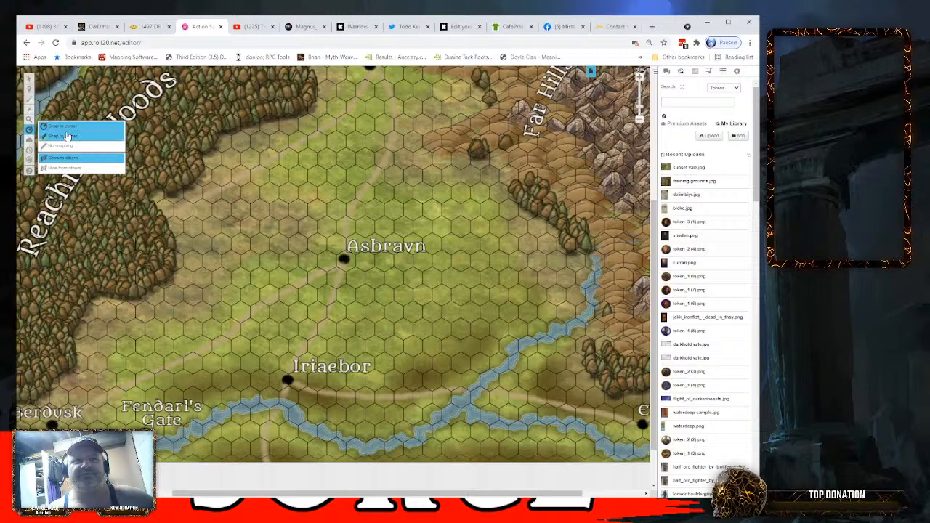
{"action": "left_click", "coordinate": [61, 146]}
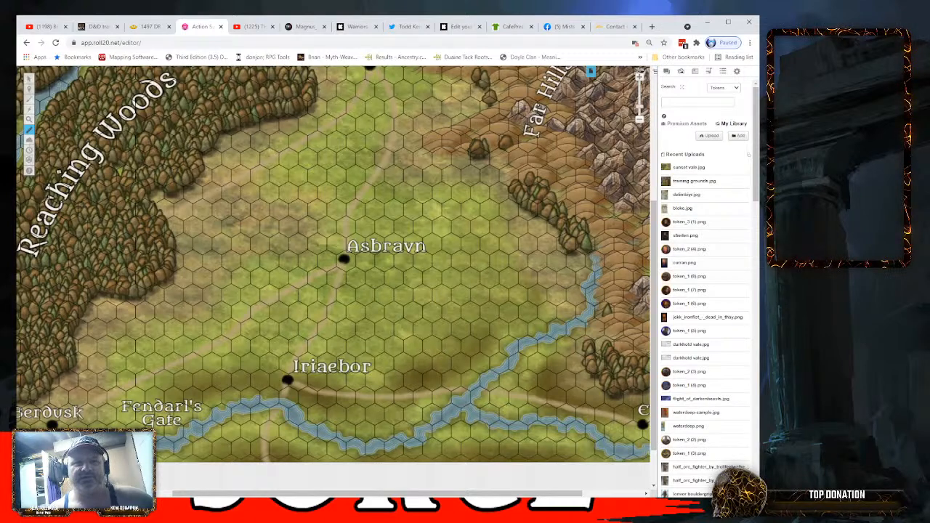
- Change the player color to red and measure the distance from Iriaebor to Asbravn
{"action": "left_click", "coordinate": [35, 436]}
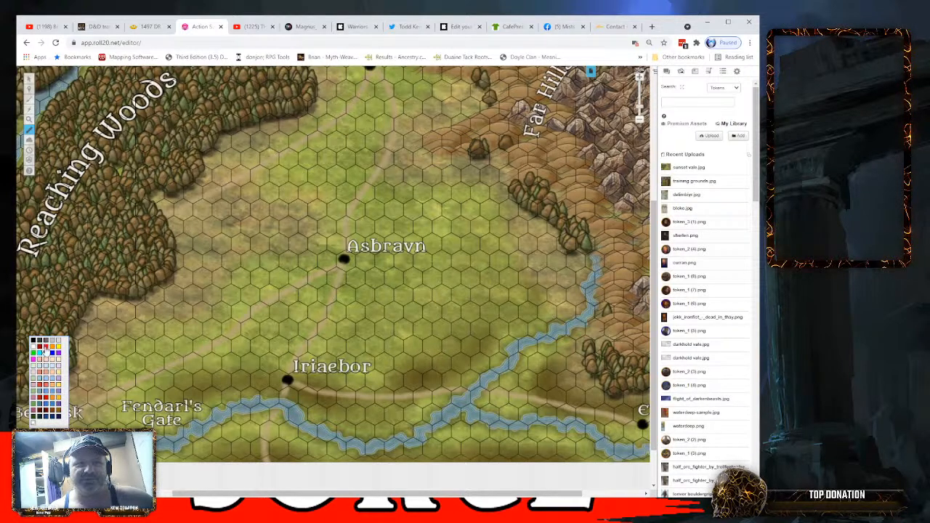
{"action": "left_click", "coordinate": [46, 349]}
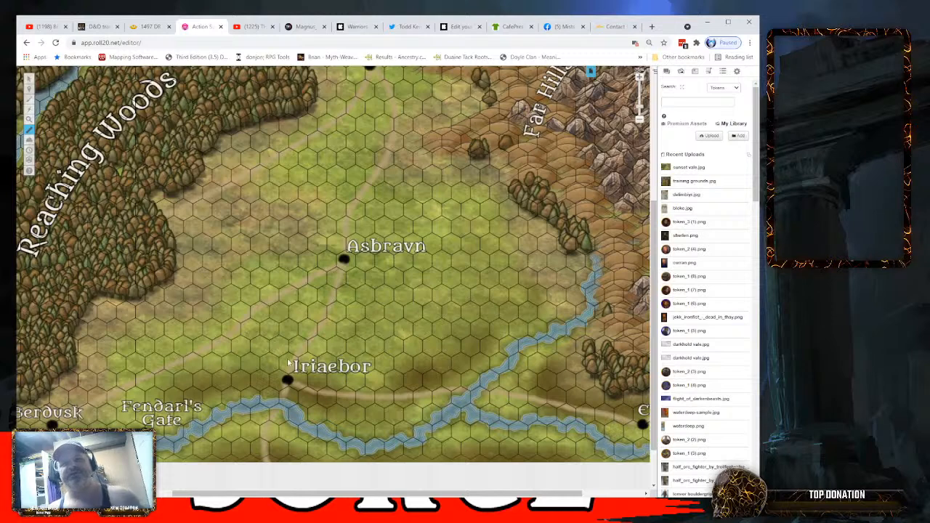
{"action": "left_click_drag", "start_coordinate": [288, 379], "coordinate": [344, 262]}
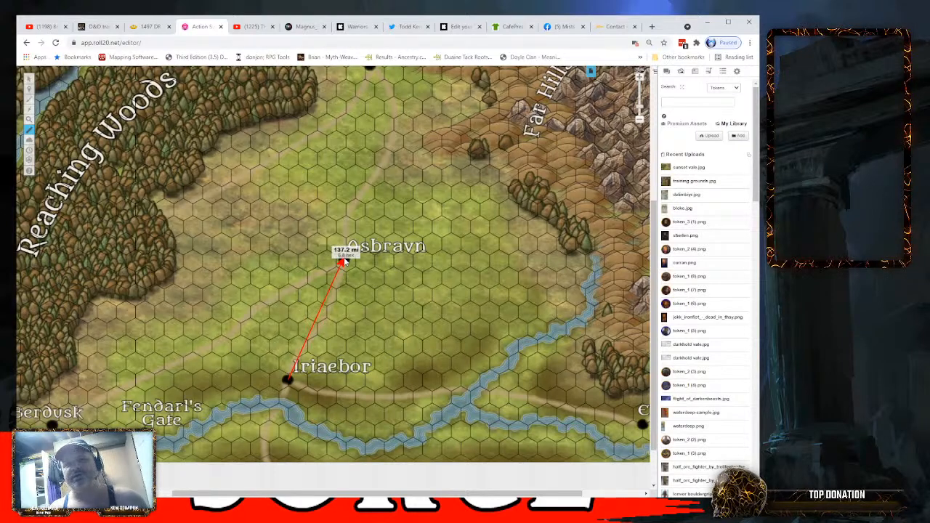
{"action": "left_click_drag", "start_coordinate": [343, 262], "coordinate": [345, 261]}
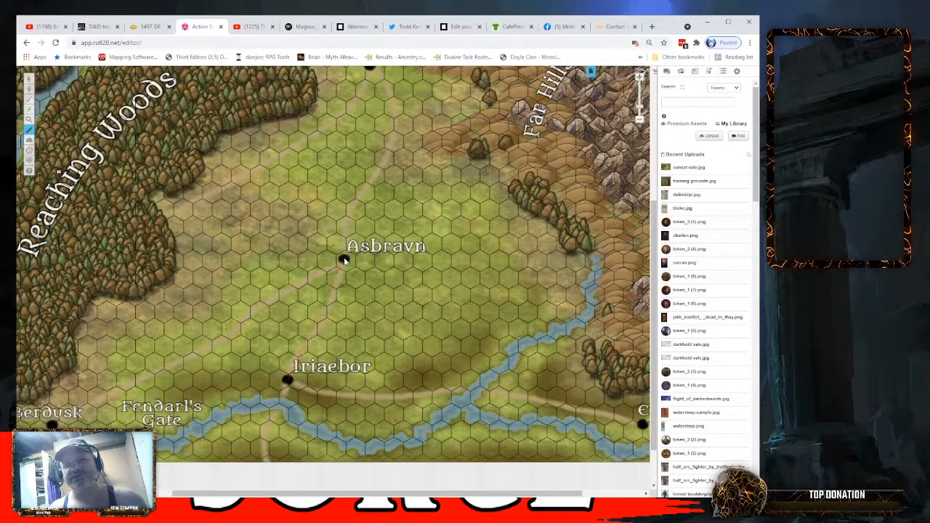
- Set the Sunset Vale page's grid cell distance to 10, save the settings, and measure from Iriaebor to Asbravn again
{"action": "left_click", "coordinate": [590, 71]}
{"action": "left_click", "coordinate": [141, 96]}
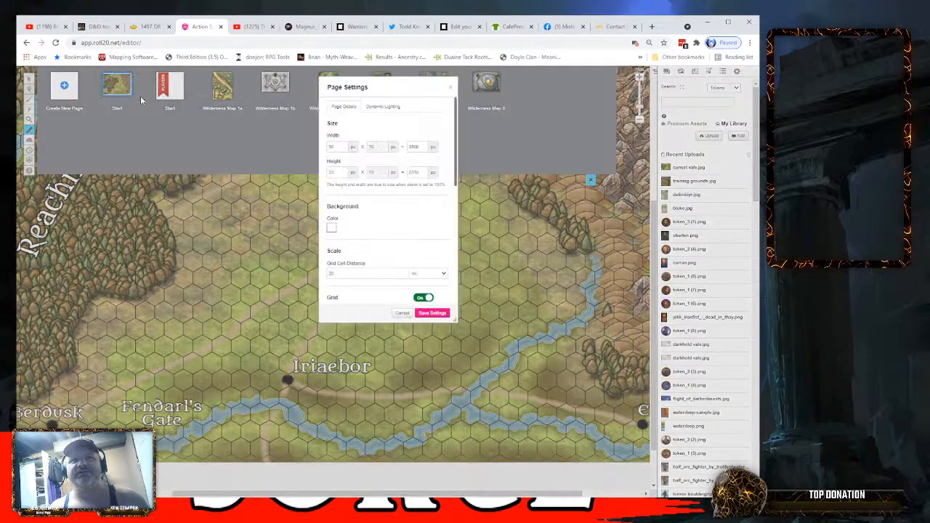
{"action": "scroll", "coordinate": [376, 240], "scroll_direction": "down", "scroll_amount": 2}
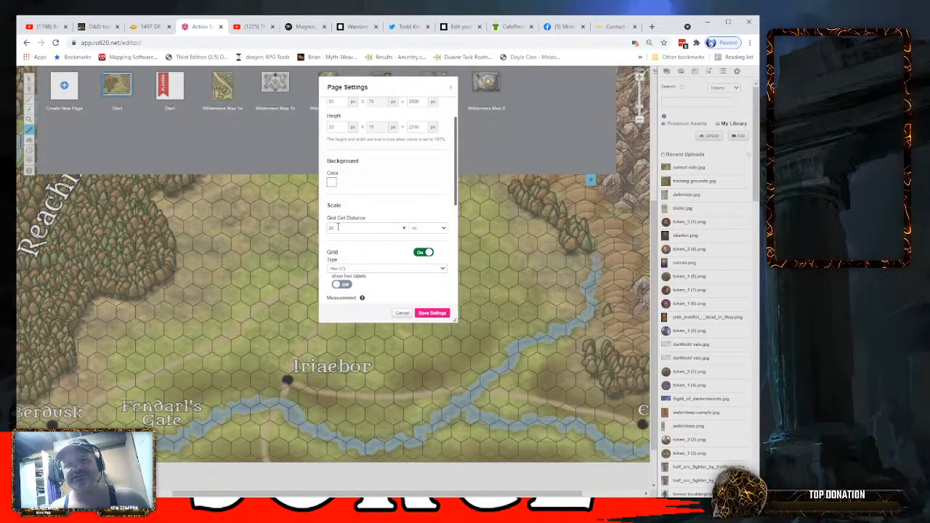
{"action": "left_click_drag", "start_coordinate": [338, 227], "coordinate": [258, 227]}
{"action": "type", "text": "10"}
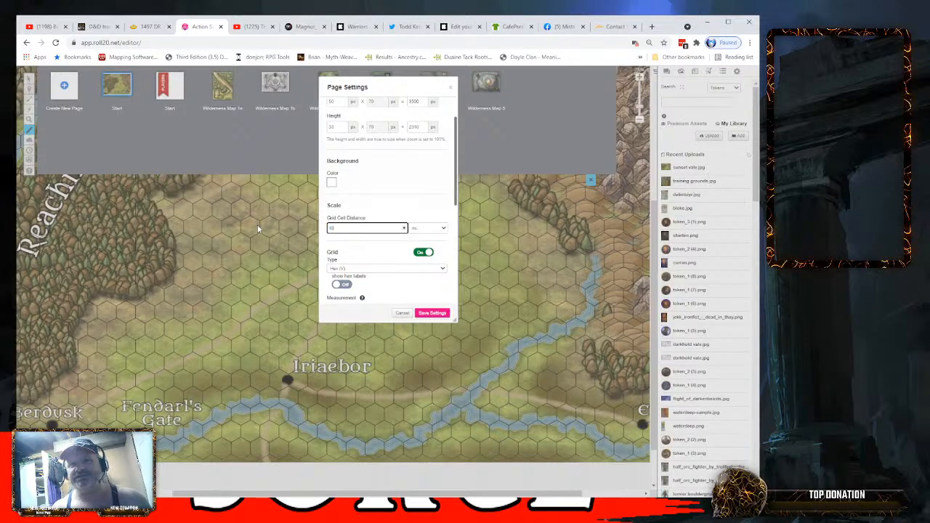
{"action": "left_click", "coordinate": [432, 313]}
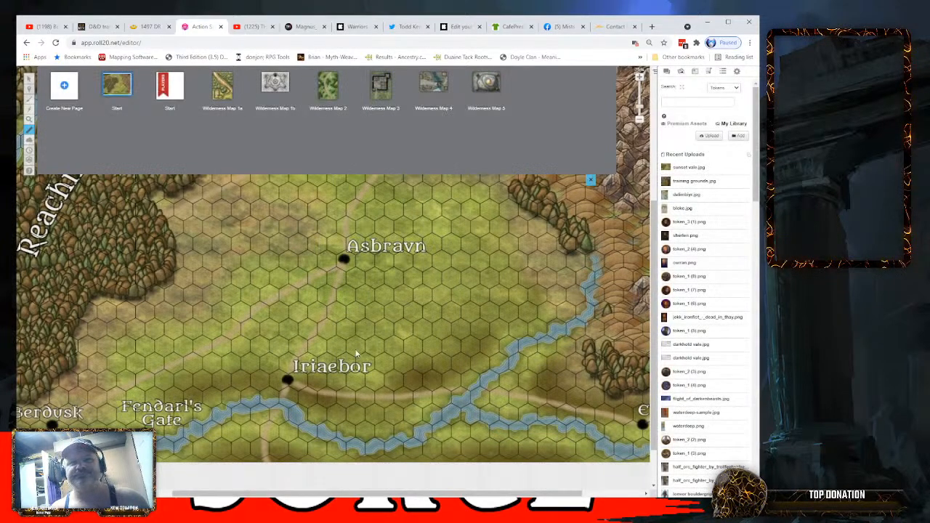
{"action": "left_click_drag", "start_coordinate": [287, 378], "coordinate": [345, 261]}
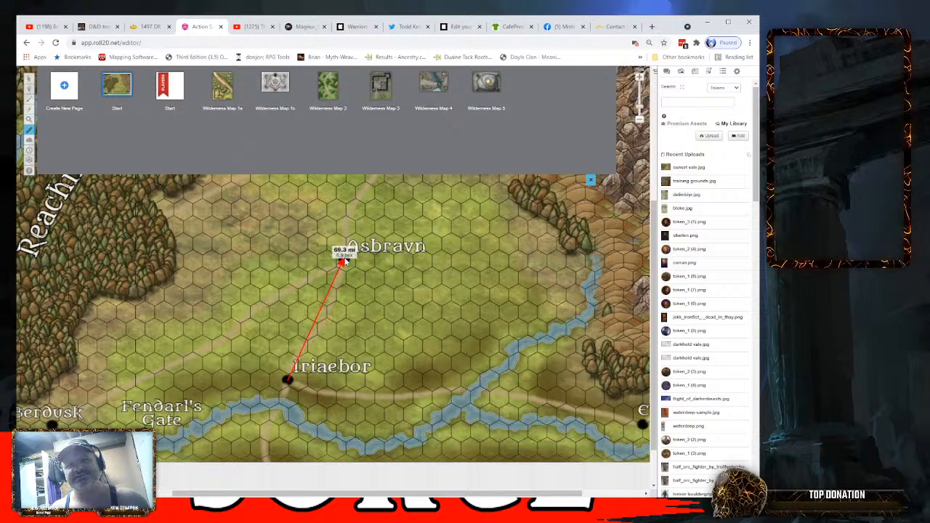
{"action": "left_click_drag", "start_coordinate": [344, 262], "coordinate": [345, 261]}
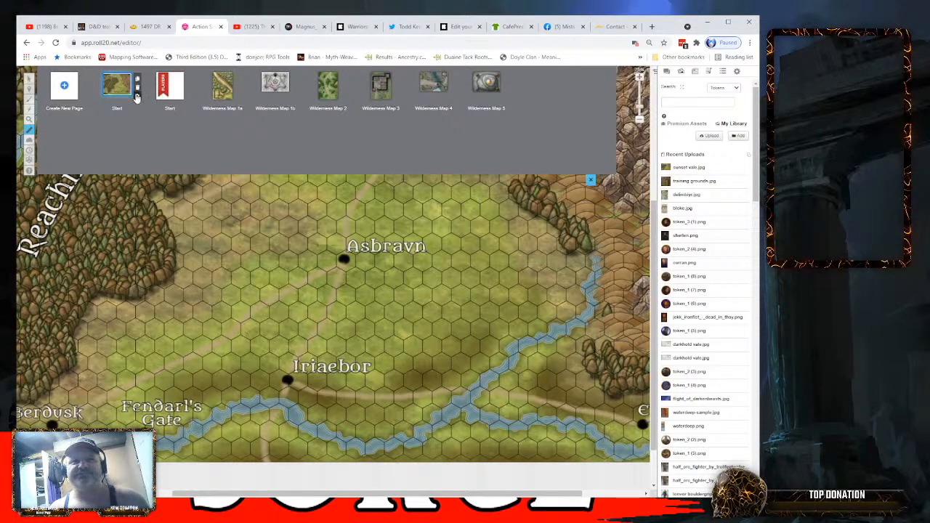
- Lower the Sunset Vale page's grid opacity to slightly above half and save the page settings
{"action": "left_click", "coordinate": [136, 97]}
{"action": "scroll", "coordinate": [377, 264], "scroll_direction": "down", "scroll_amount": 5}
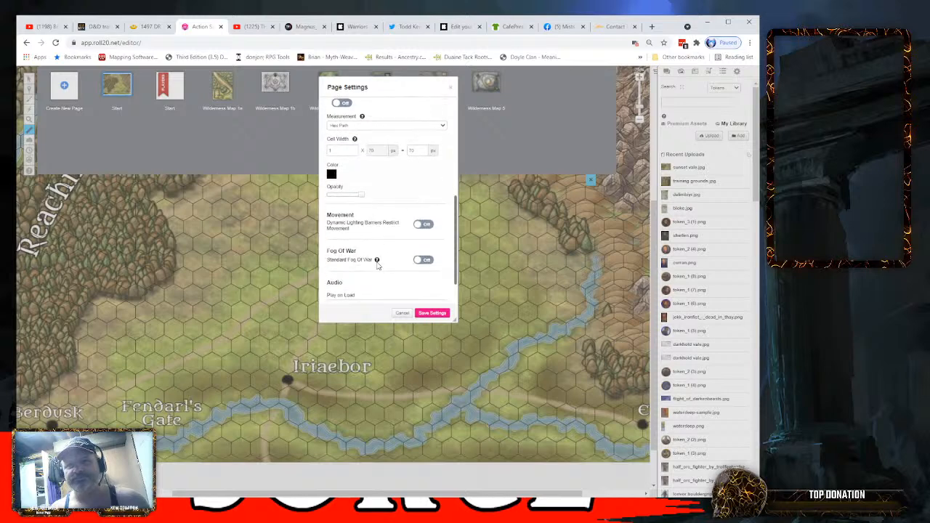
{"action": "scroll", "coordinate": [377, 264], "scroll_direction": "down", "scroll_amount": 1}
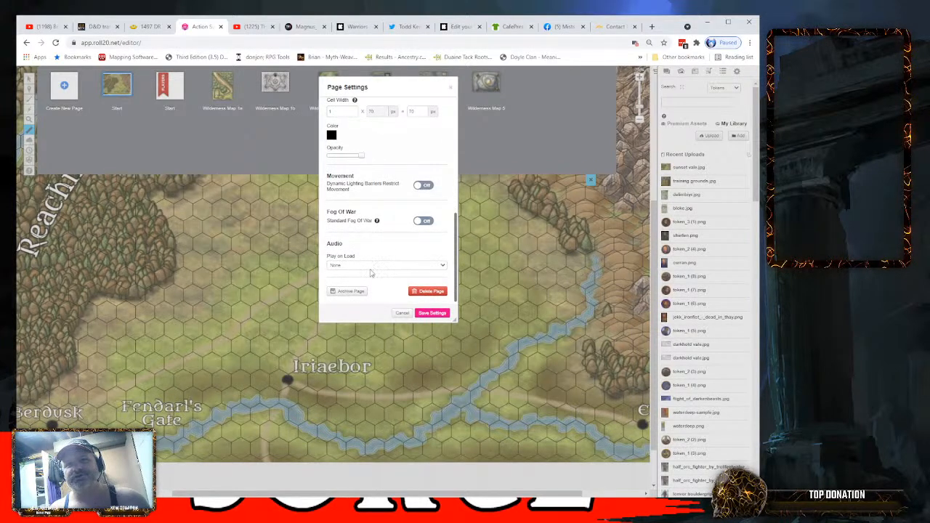
{"action": "scroll", "coordinate": [370, 274], "scroll_direction": "up", "scroll_amount": 3}
{"action": "scroll", "coordinate": [363, 251], "scroll_direction": "down", "scroll_amount": 1}
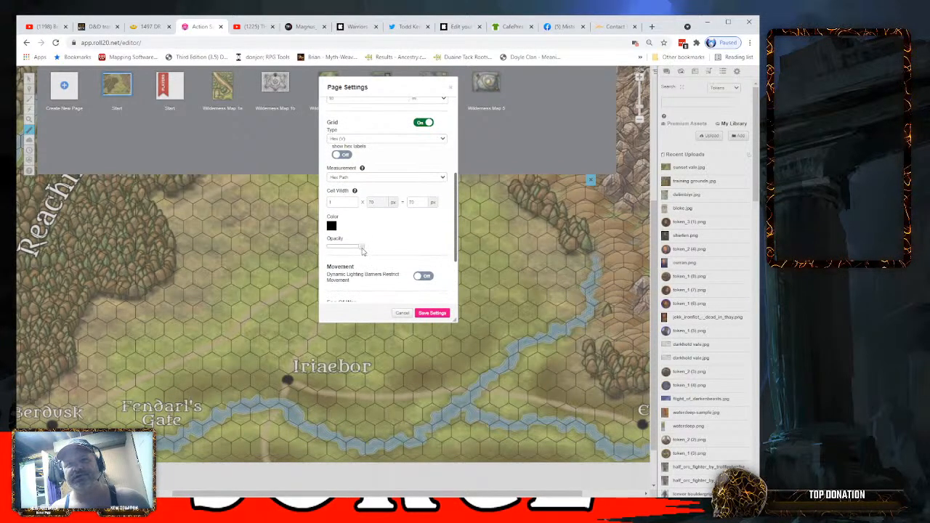
{"action": "left_click_drag", "start_coordinate": [363, 252], "coordinate": [347, 250]}
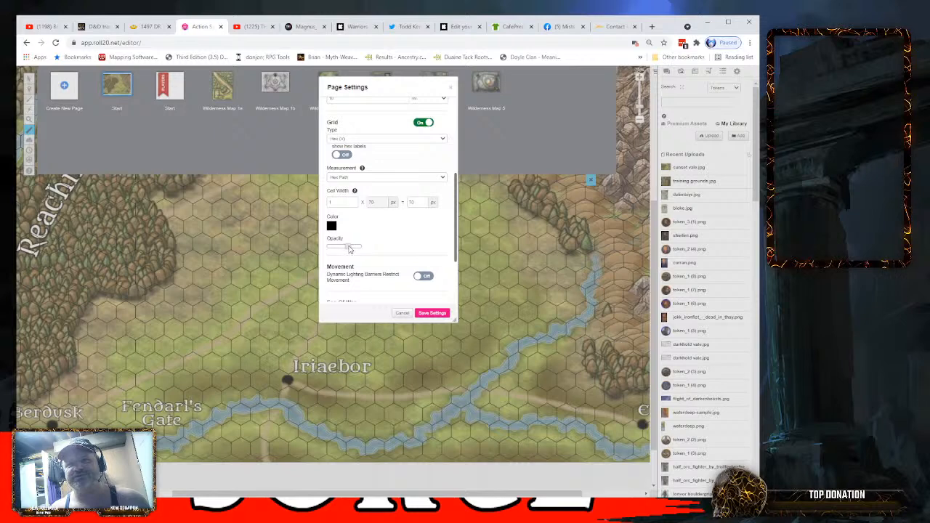
{"action": "left_click", "coordinate": [432, 313]}
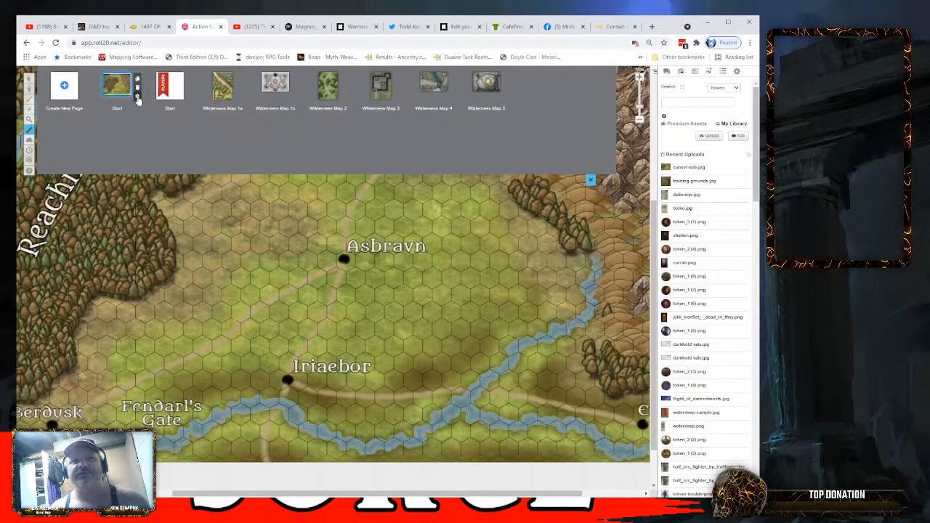
- Reduce the grid opacity a little further to about half, save the page settings, and check the whole Sunset Vale map
{"action": "left_click", "coordinate": [138, 100]}
{"action": "scroll", "coordinate": [372, 223], "scroll_direction": "down", "scroll_amount": 3}
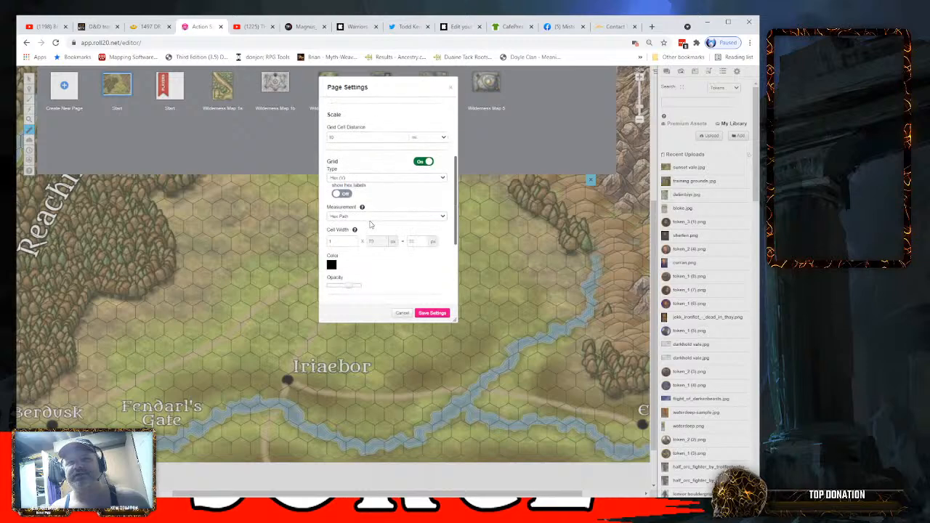
{"action": "scroll", "coordinate": [360, 204], "scroll_direction": "down", "scroll_amount": 3}
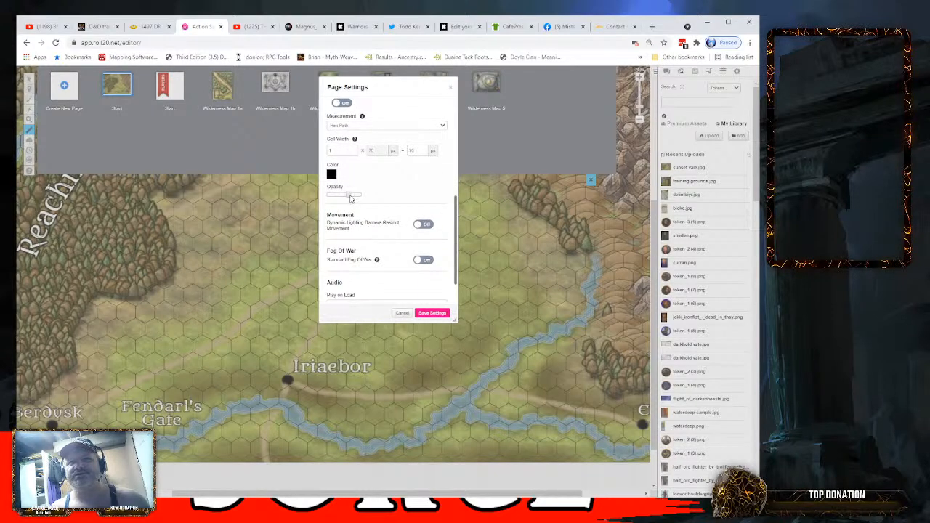
{"action": "left_click", "coordinate": [434, 314]}
{"action": "left_click", "coordinate": [591, 181]}
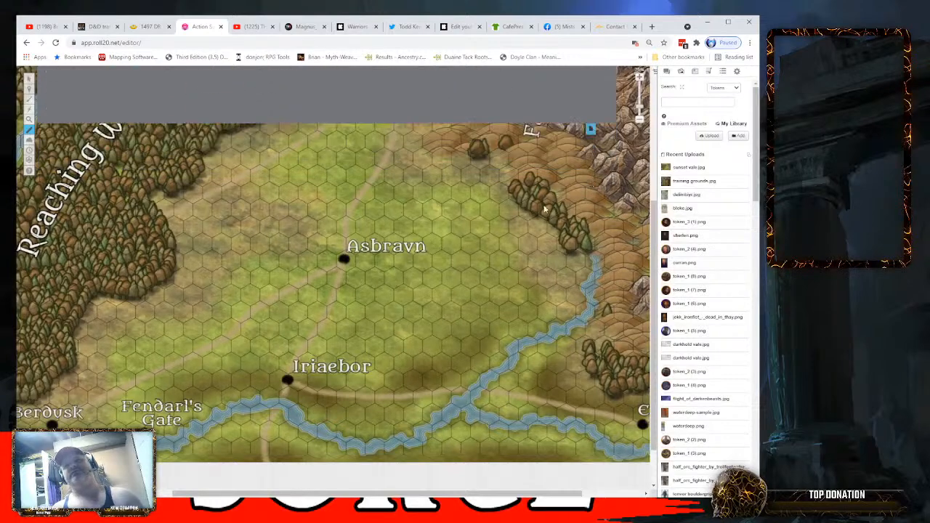
{"action": "scroll", "coordinate": [415, 249], "scroll_direction": "down", "scroll_amount": 2}
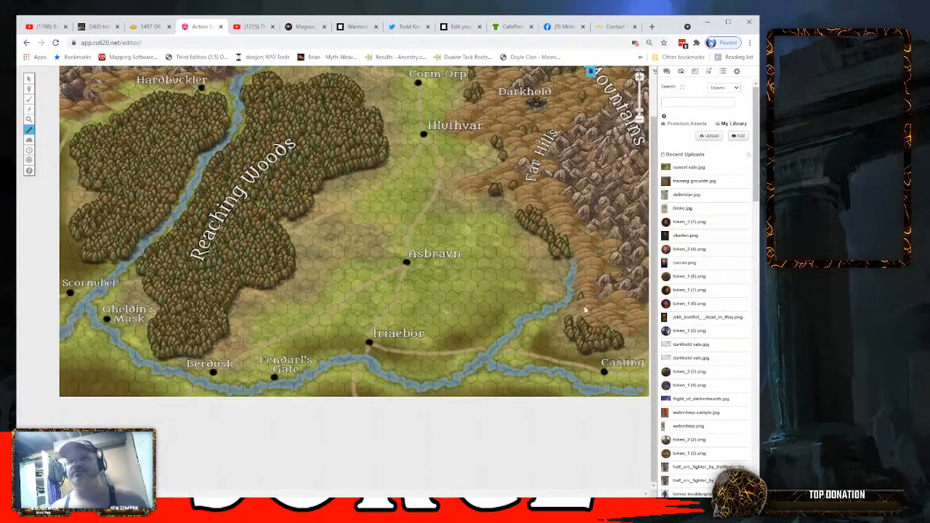
{"action": "scroll", "coordinate": [657, 302], "scroll_direction": "up", "scroll_amount": 2}
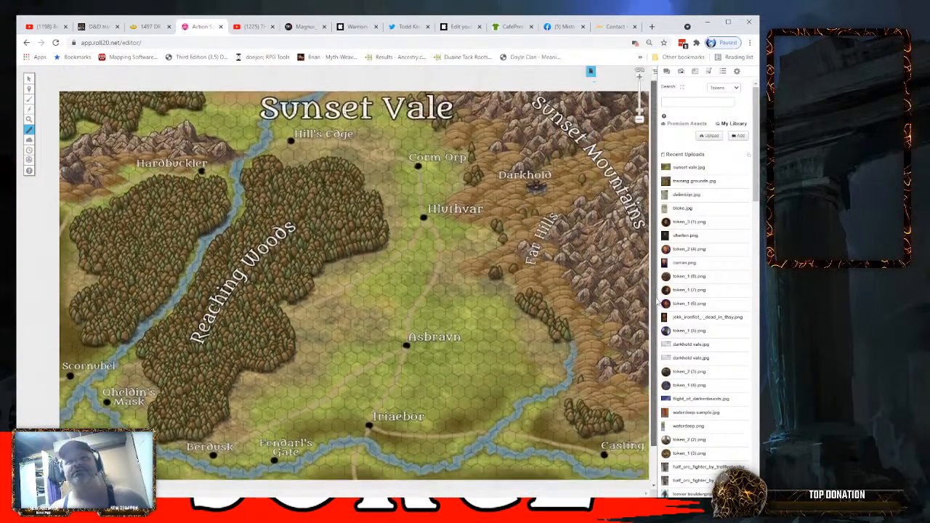
{"action": "scroll", "coordinate": [658, 302], "scroll_direction": "down", "scroll_amount": 1}
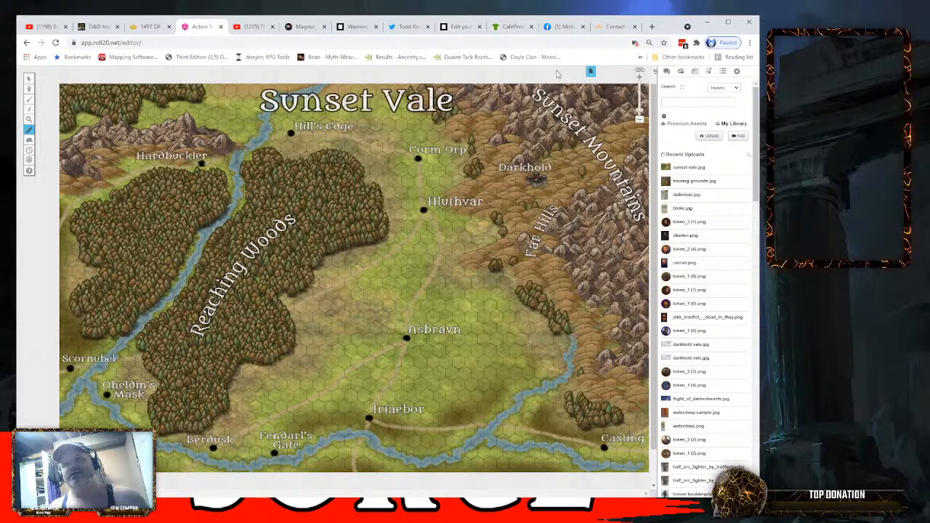
- Create a new page, move it directly after the Sunset Vale page, and open it
{"action": "left_click", "coordinate": [591, 71]}
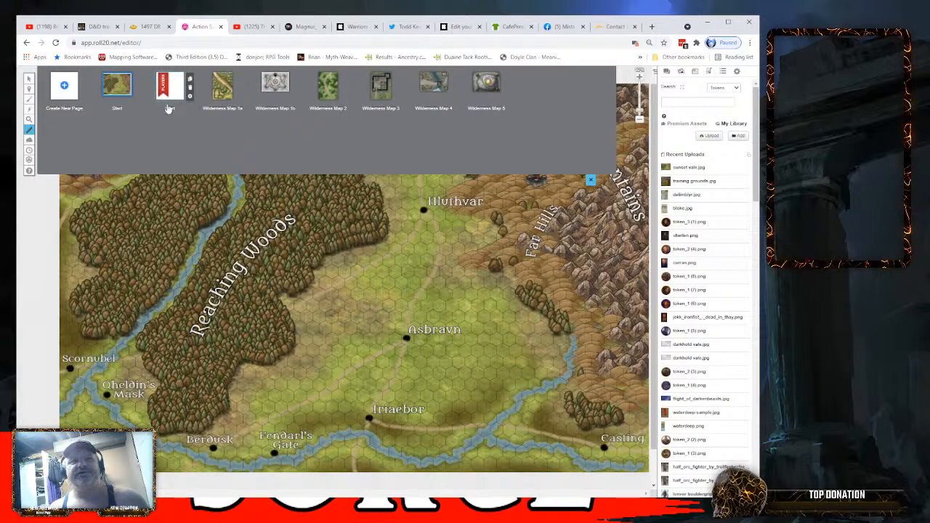
{"action": "left_click", "coordinate": [64, 88]}
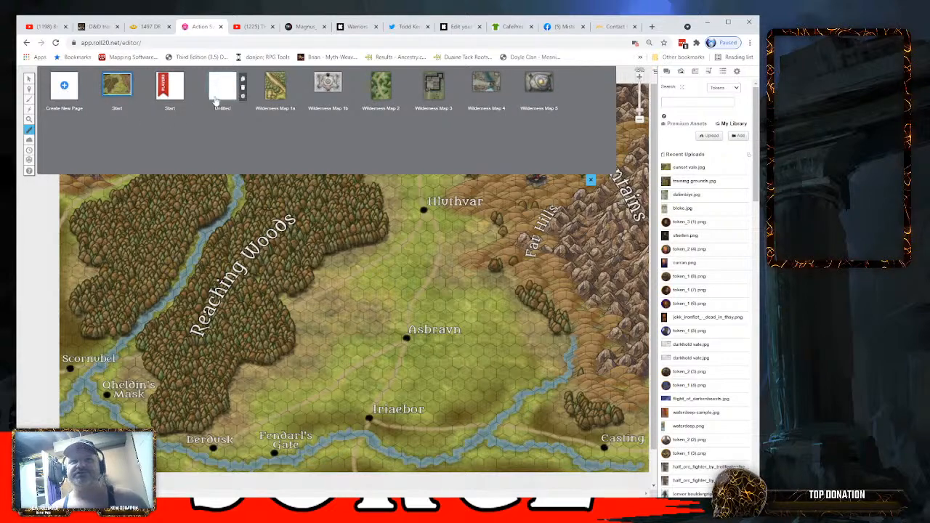
{"action": "left_click_drag", "start_coordinate": [208, 94], "coordinate": [173, 86]}
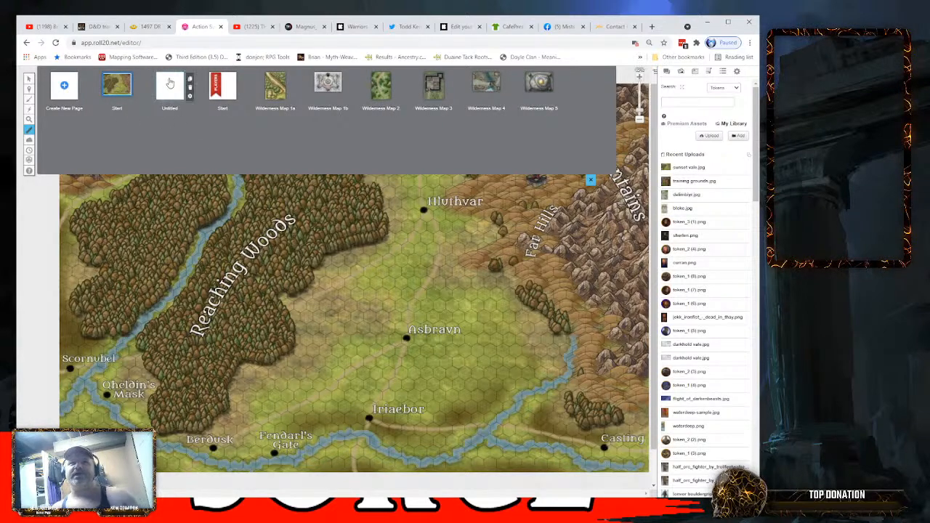
{"action": "left_click", "coordinate": [169, 85]}
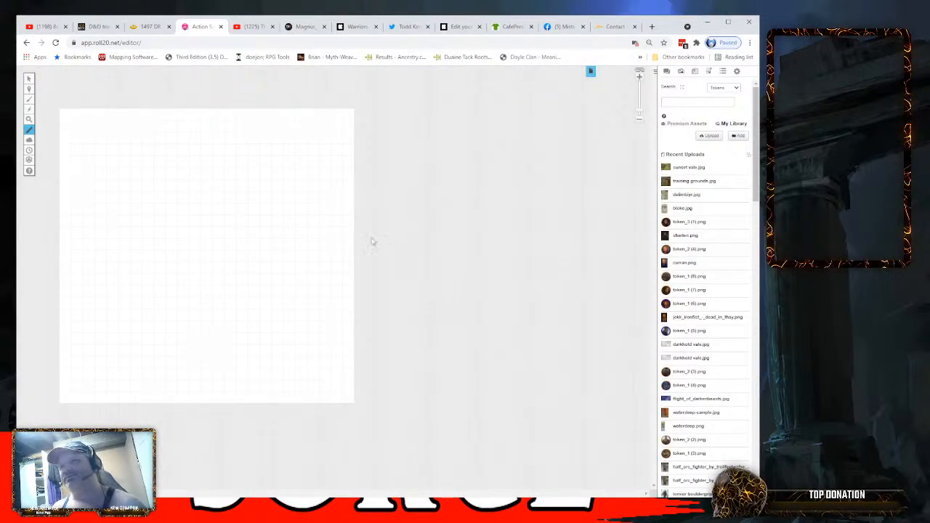
- Place the training grounds.jpg map image on the new page and move it into the page's upper-left corner
{"action": "mouse_move", "coordinate": [680, 185]}
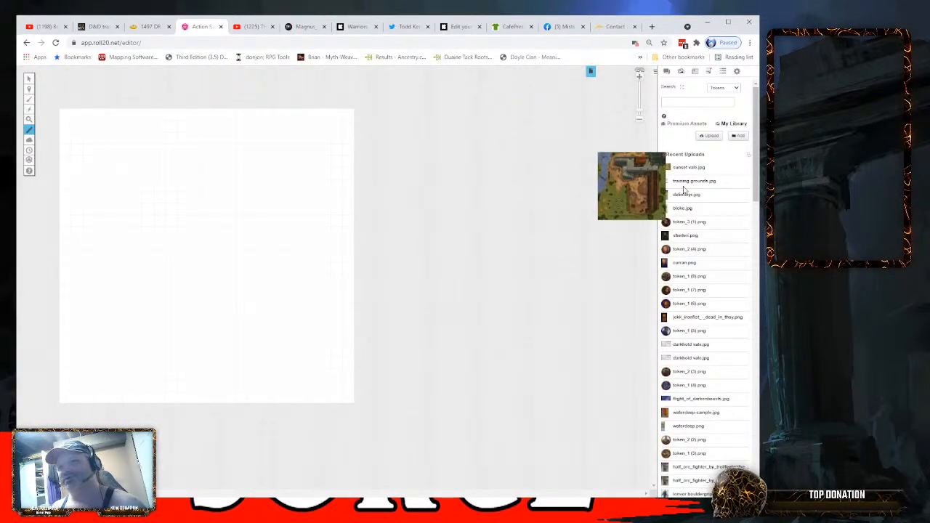
{"action": "left_click_drag", "start_coordinate": [683, 184], "coordinate": [142, 216]}
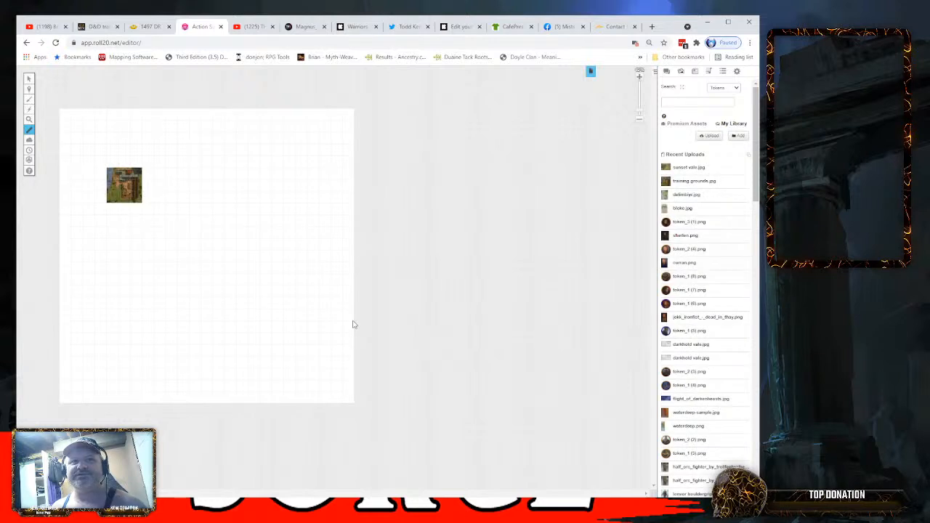
{"action": "left_click", "coordinate": [29, 78]}
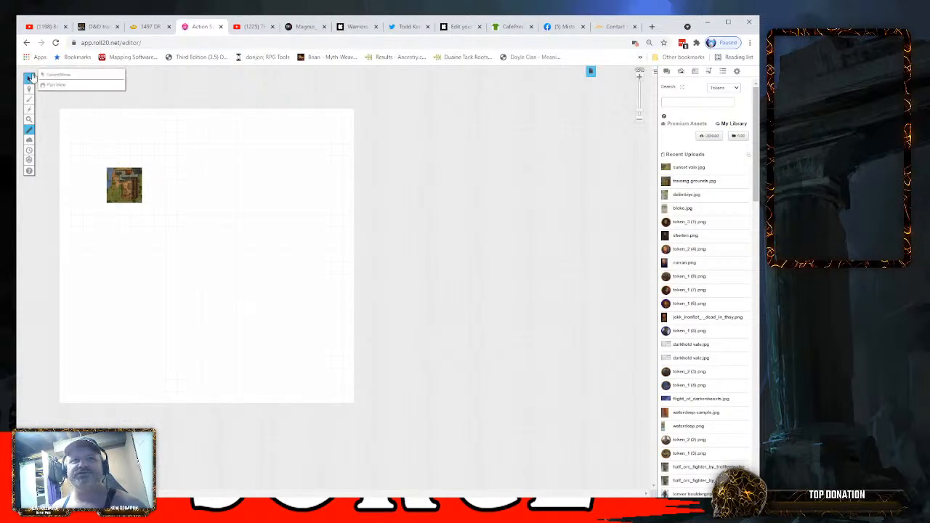
{"action": "left_click_drag", "start_coordinate": [120, 185], "coordinate": [74, 127]}
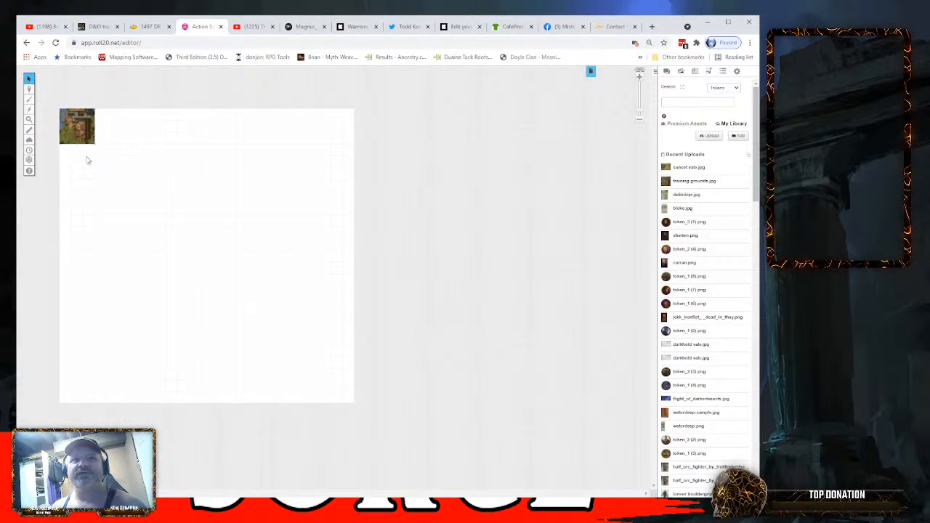
- Enlarge the training grounds image until it fills the whole page out to its lower-right corner
{"action": "scroll", "coordinate": [93, 173], "scroll_direction": "up", "scroll_amount": 2}
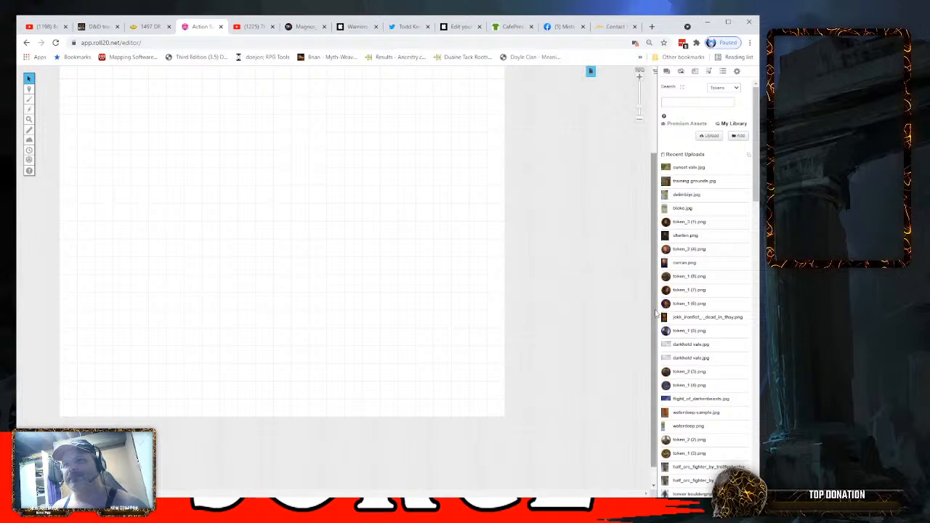
{"action": "scroll", "coordinate": [205, 218], "scroll_direction": "up", "scroll_amount": 2}
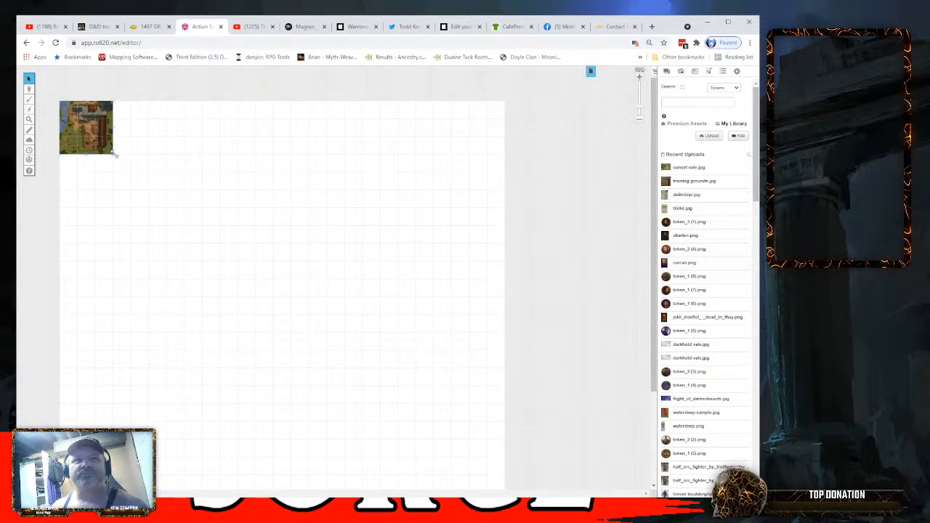
{"action": "left_click_drag", "start_coordinate": [113, 153], "coordinate": [498, 478]}
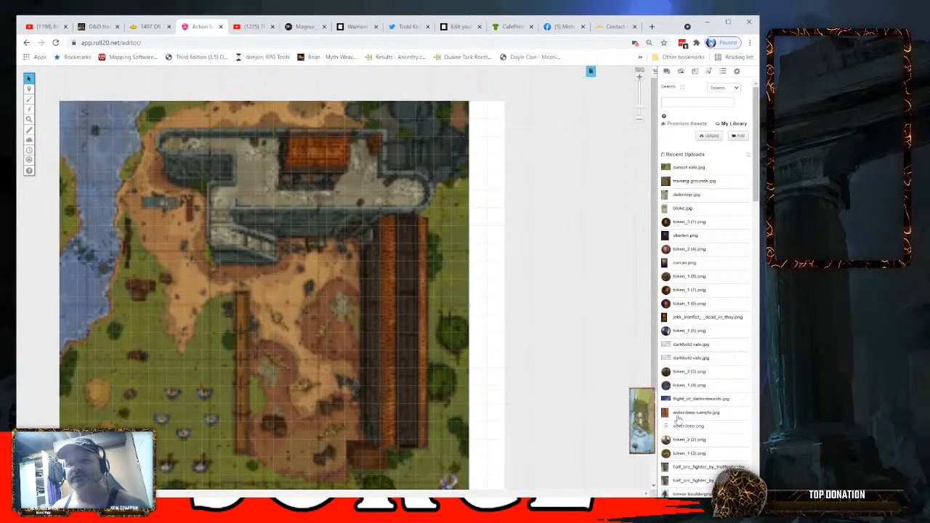
{"action": "left_click_drag", "start_coordinate": [655, 358], "coordinate": [659, 418]}
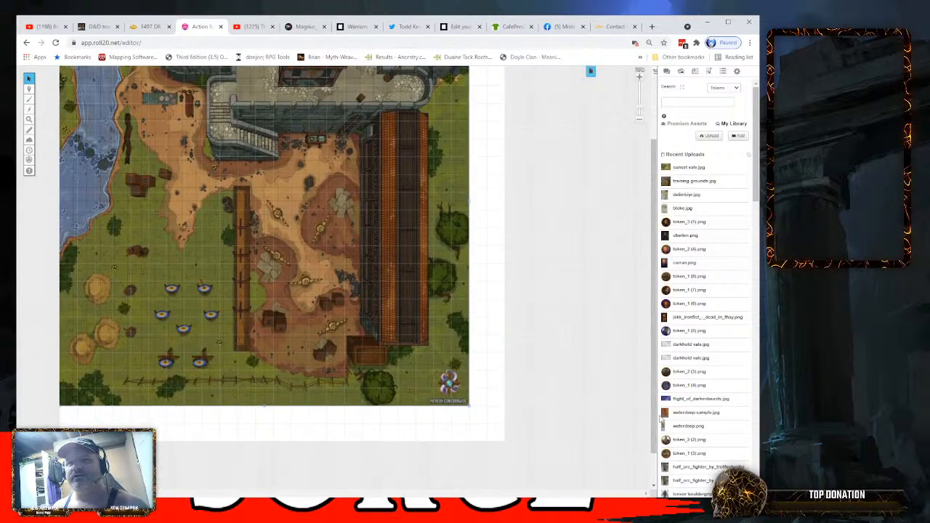
{"action": "left_click_drag", "start_coordinate": [470, 408], "coordinate": [506, 448]}
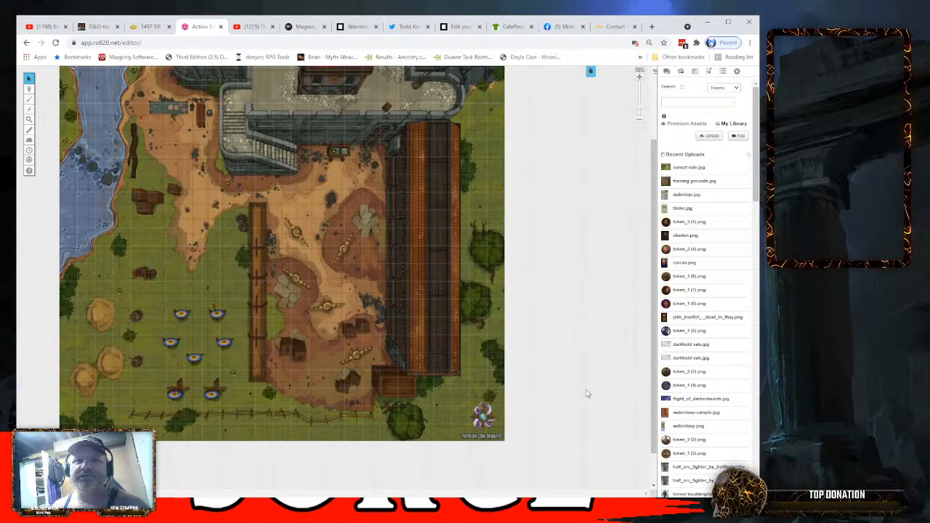
{"action": "left_click_drag", "start_coordinate": [655, 357], "coordinate": [657, 305]}
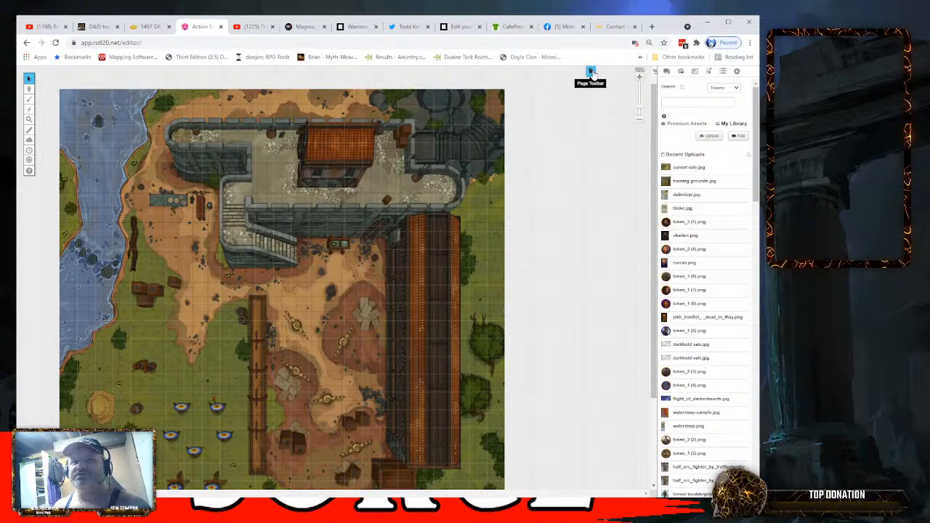
- Examine the training grounds image's advanced options and the untitled page's settings without changing anything
{"action": "right_click", "coordinate": [263, 240]}
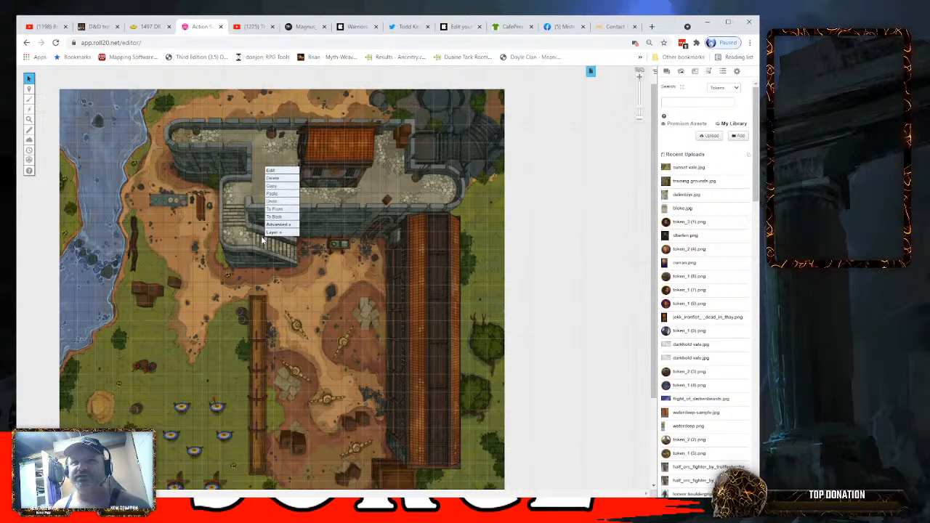
{"action": "mouse_move", "coordinate": [276, 227]}
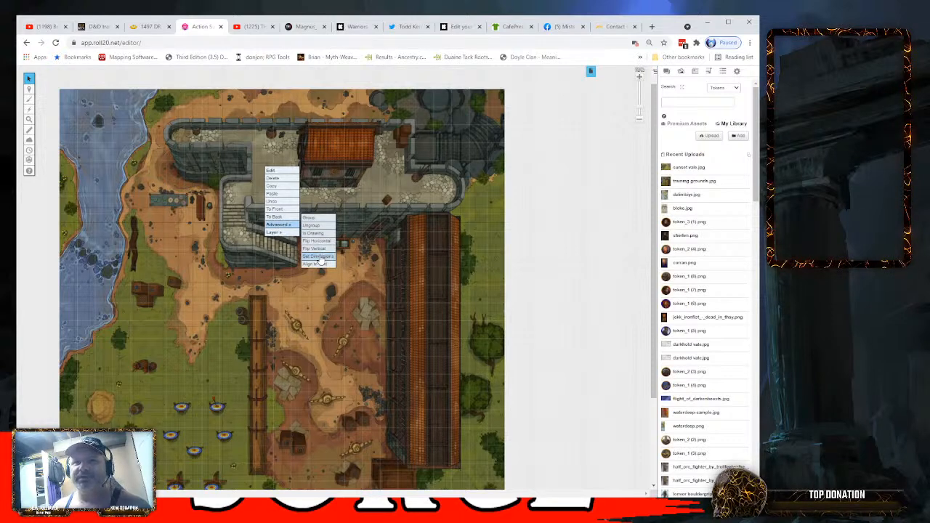
{"action": "left_click", "coordinate": [434, 135]}
{"action": "left_click", "coordinate": [591, 72]}
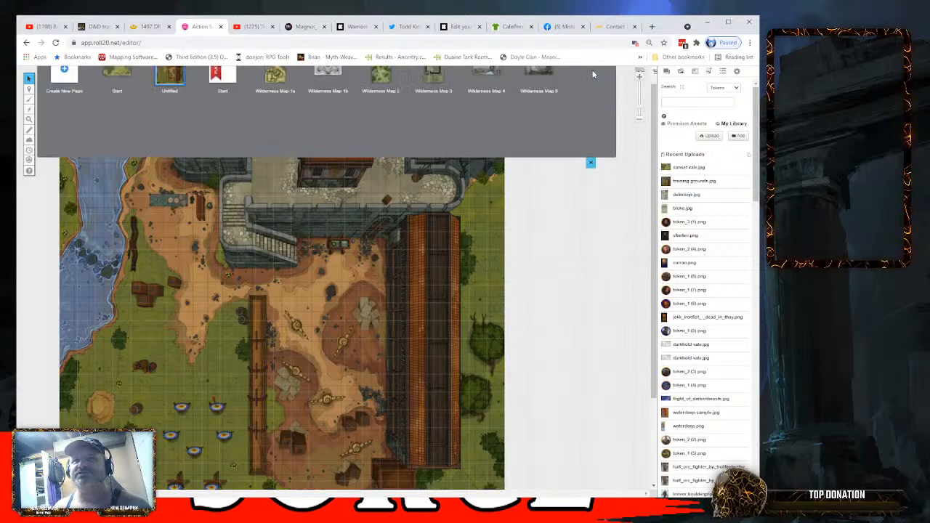
{"action": "left_click", "coordinate": [189, 97]}
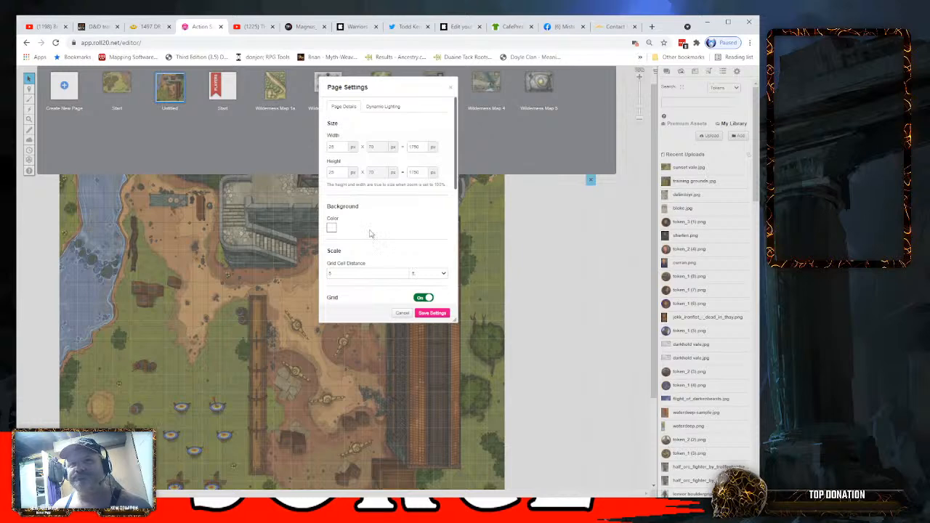
{"action": "scroll", "coordinate": [370, 233], "scroll_direction": "down", "scroll_amount": 5}
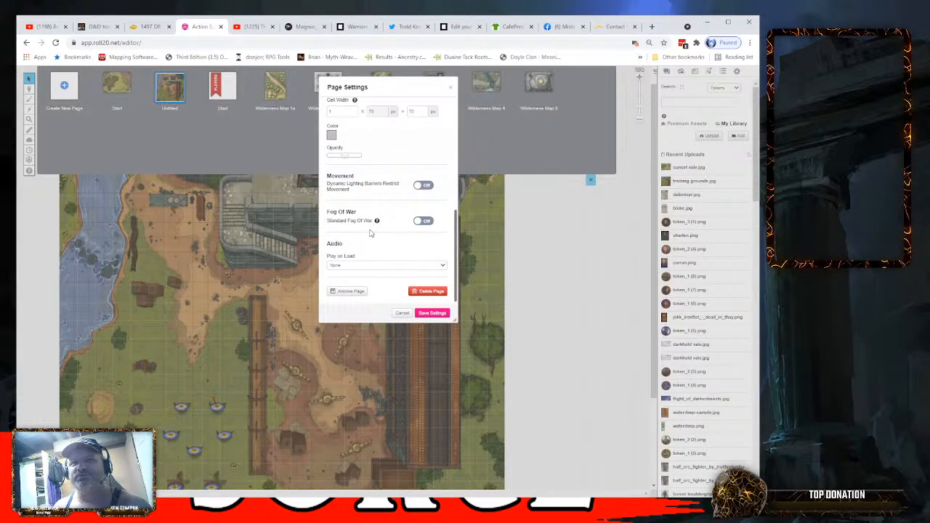
{"action": "scroll", "coordinate": [370, 234], "scroll_direction": "up", "scroll_amount": 5}
{"action": "left_click", "coordinate": [451, 87]}
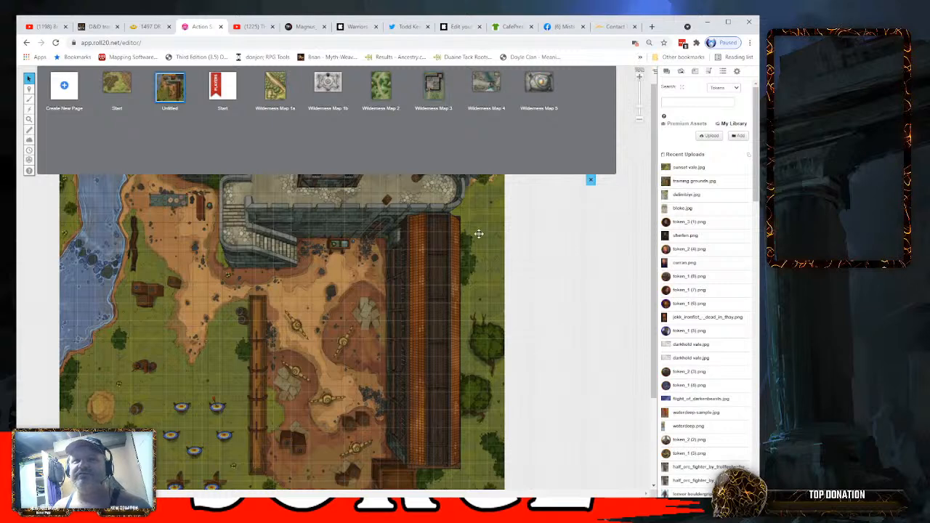
- Set the untitled page's grid color to black and save the page settings
{"action": "mouse_move", "coordinate": [190, 97]}
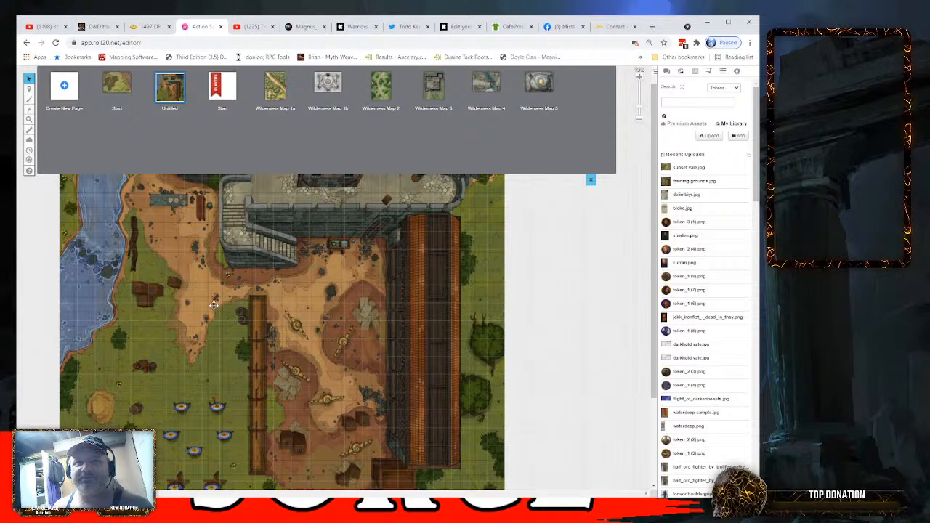
{"action": "left_click", "coordinate": [192, 101]}
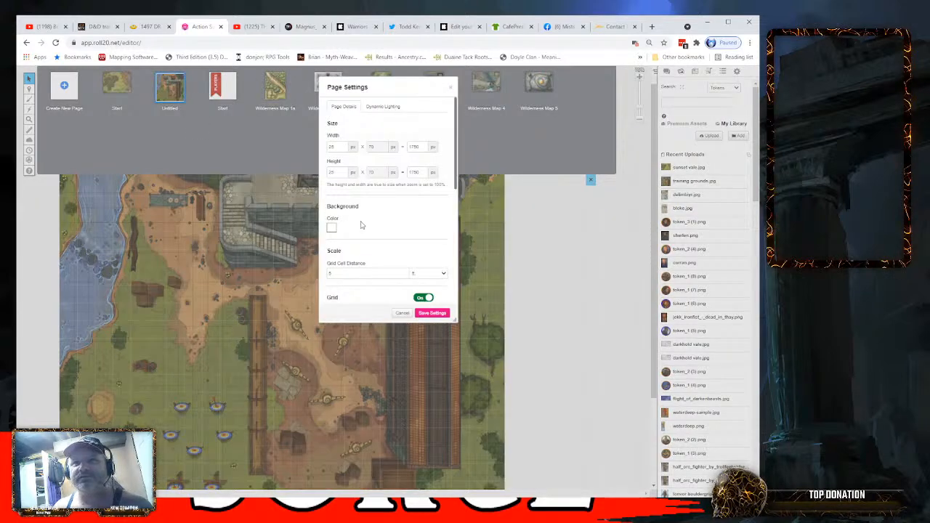
{"action": "scroll", "coordinate": [361, 225], "scroll_direction": "down", "scroll_amount": 2}
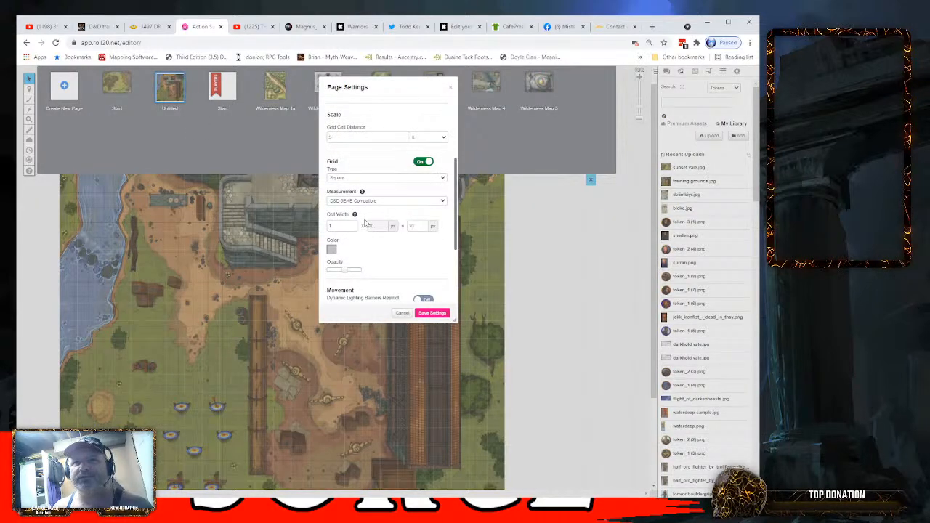
{"action": "left_click", "coordinate": [332, 250]}
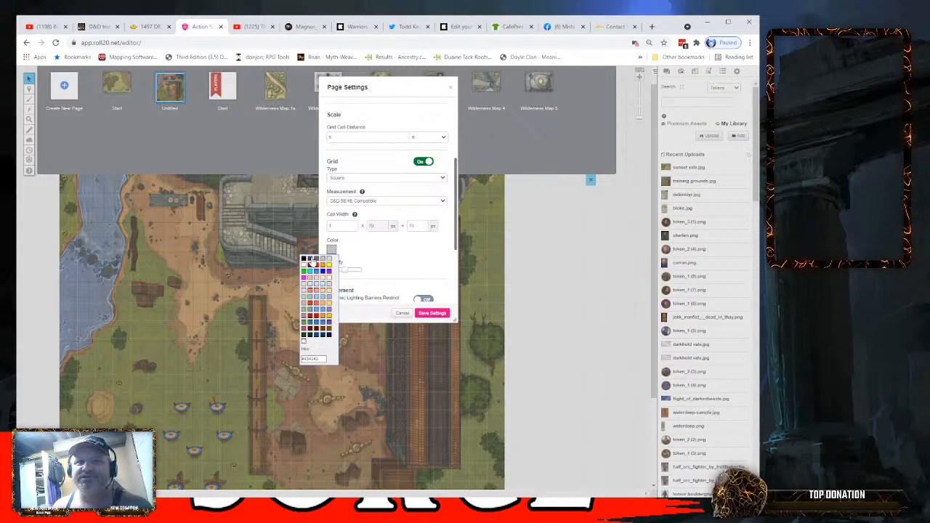
{"action": "left_click", "coordinate": [305, 259]}
{"action": "left_click", "coordinate": [304, 260]}
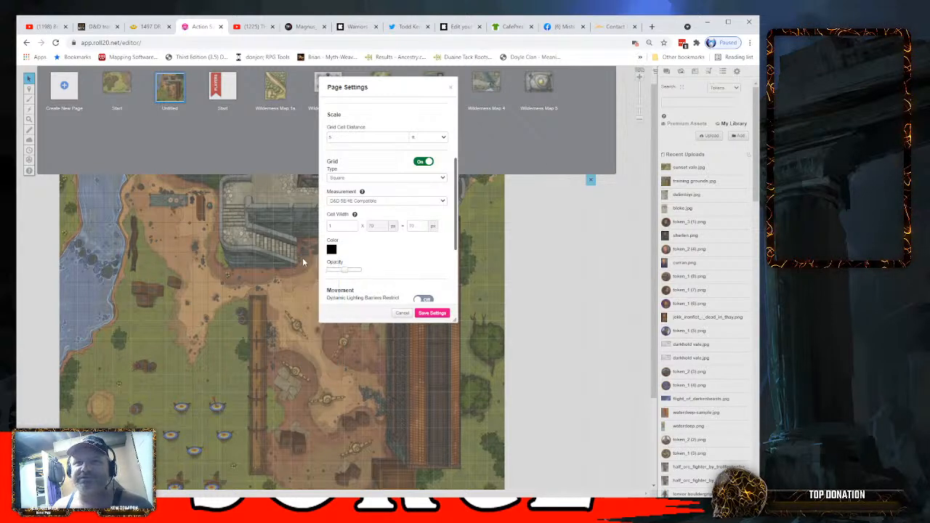
{"action": "left_click", "coordinate": [439, 314]}
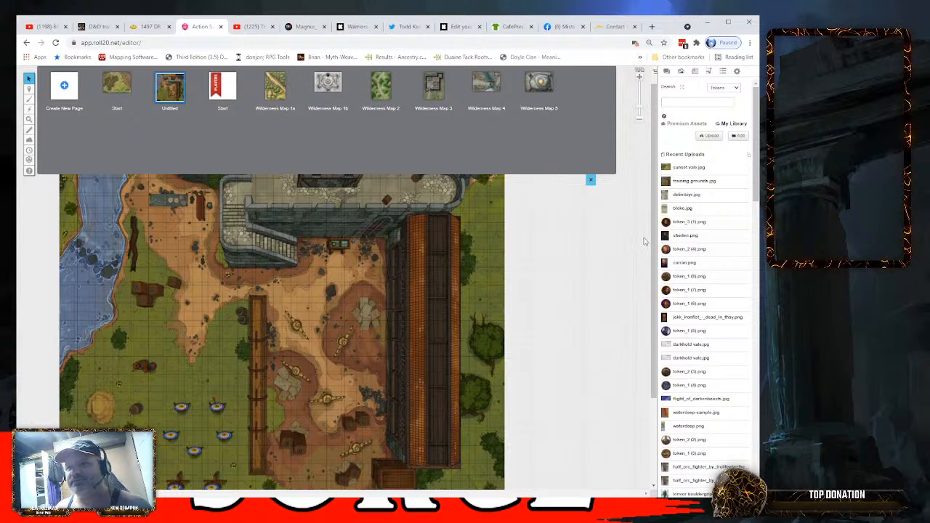
- Place the token_2 (4).png portrait on the training grounds map west of the fence and assign it to the token layer
{"action": "left_click_drag", "start_coordinate": [686, 248], "coordinate": [211, 313]}
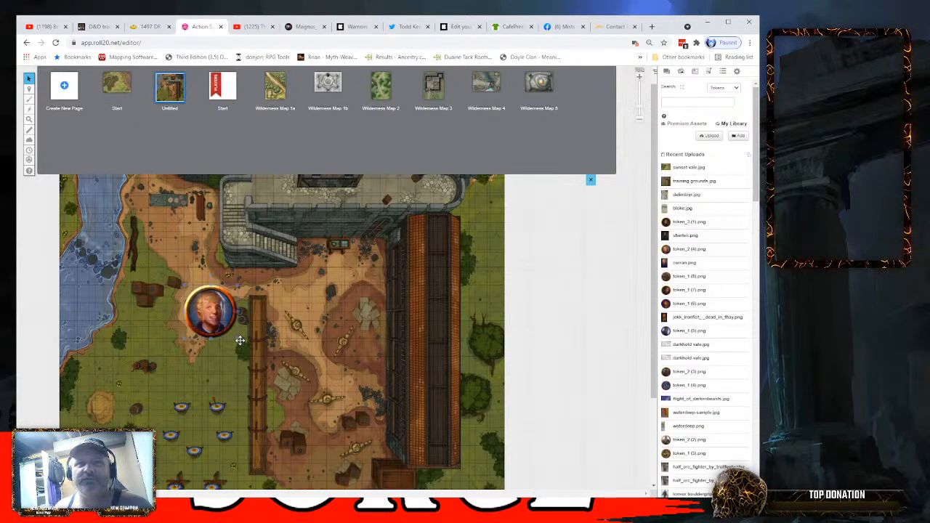
{"action": "right_click", "coordinate": [215, 314]}
{"action": "mouse_move", "coordinate": [237, 313]}
{"action": "left_click", "coordinate": [267, 318]}
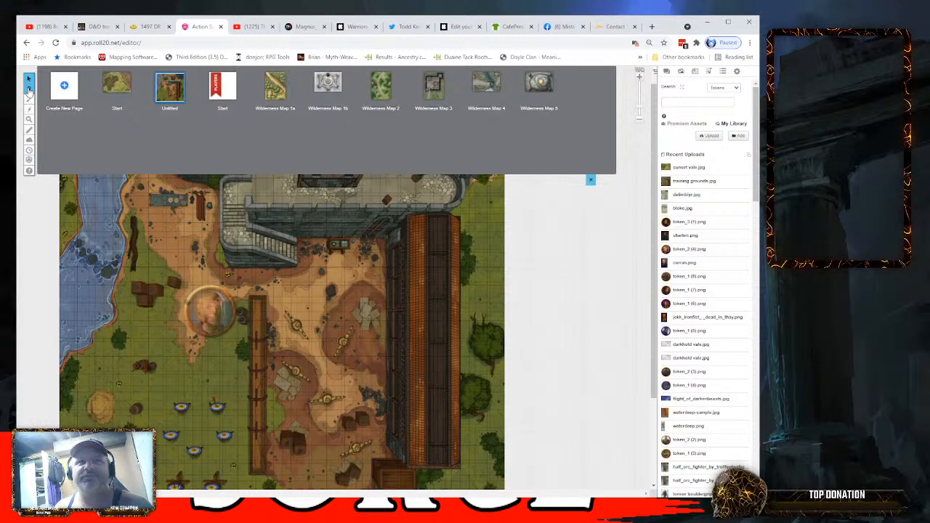
- Switch to editing the token layer and shrink the portrait token to about one grid cell
{"action": "left_click", "coordinate": [590, 180]}
{"action": "mouse_move", "coordinate": [26, 94]}
{"action": "left_click", "coordinate": [62, 96]}
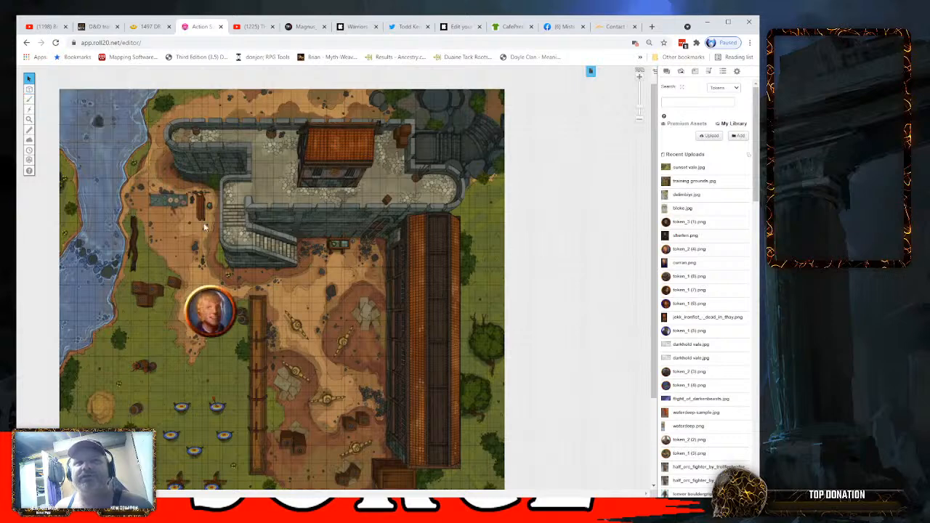
{"action": "left_click", "coordinate": [231, 335]}
{"action": "left_click_drag", "start_coordinate": [232, 335], "coordinate": [192, 312]}
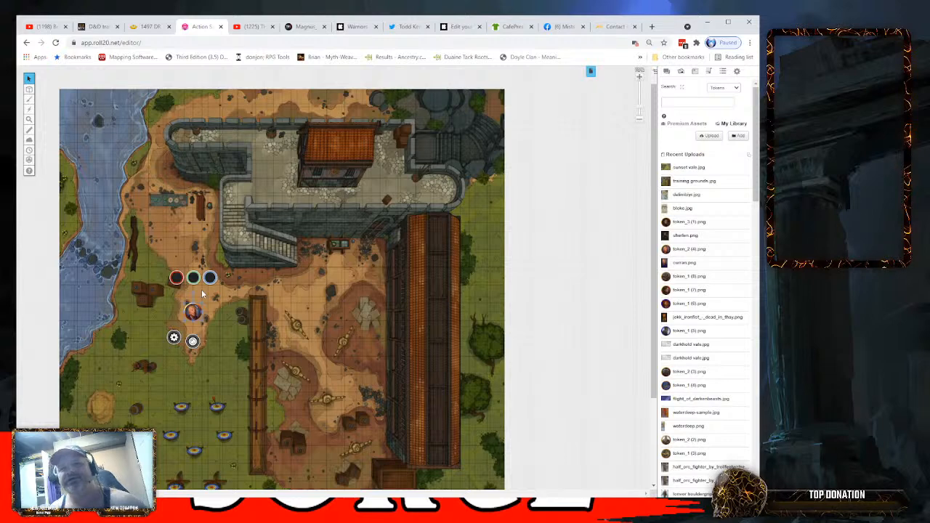
- Increase the untitled page's width and height to about 50 cells each and save the page settings
{"action": "left_click", "coordinate": [590, 70]}
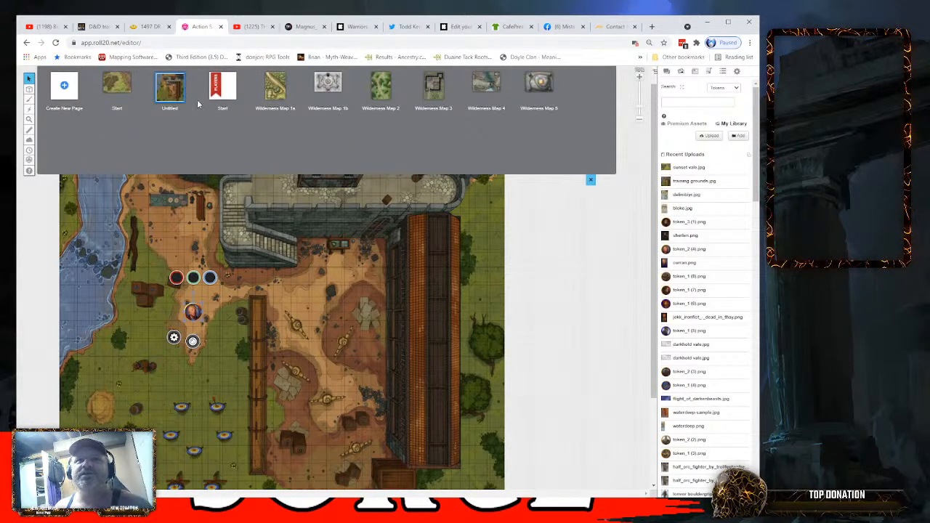
{"action": "left_click", "coordinate": [192, 104]}
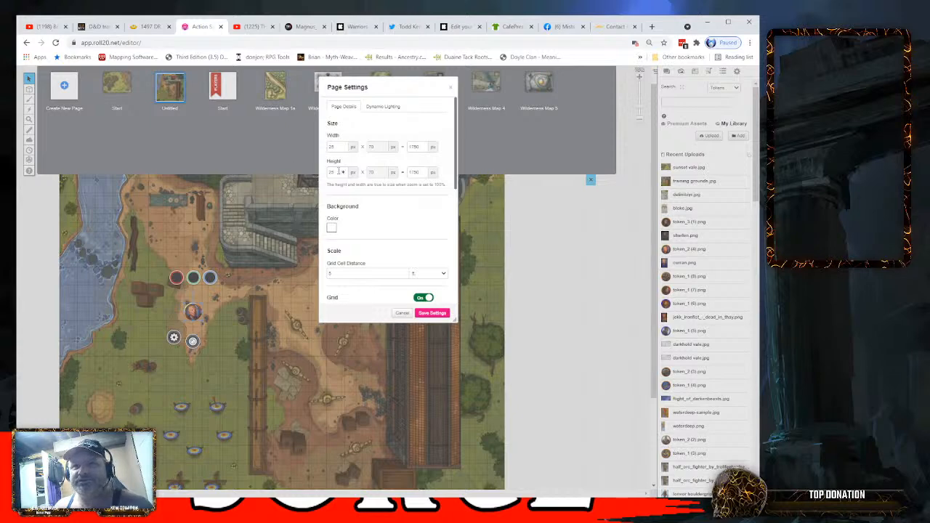
{"action": "left_click", "coordinate": [343, 147]}
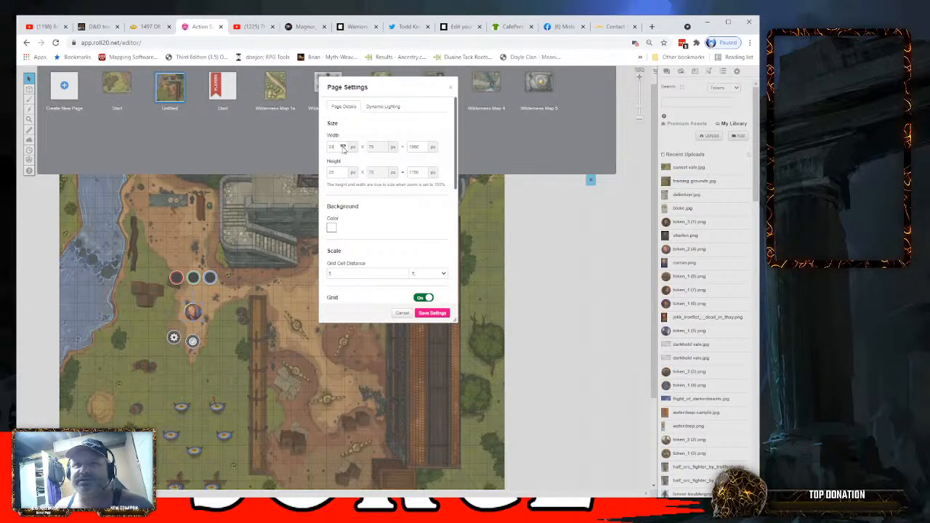
{"action": "left_click", "coordinate": [343, 146]}
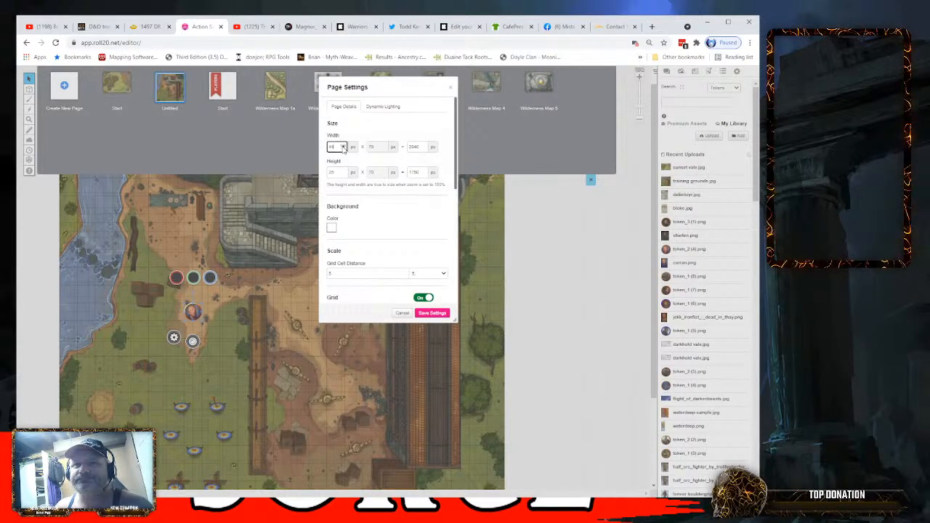
{"action": "left_click", "coordinate": [343, 146]}
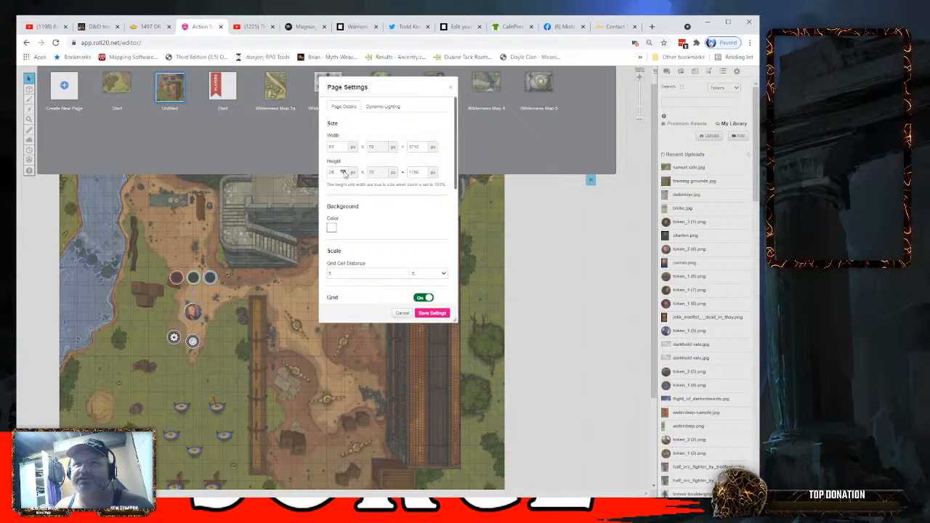
{"action": "left_click", "coordinate": [343, 172]}
{"action": "left_click", "coordinate": [344, 172]}
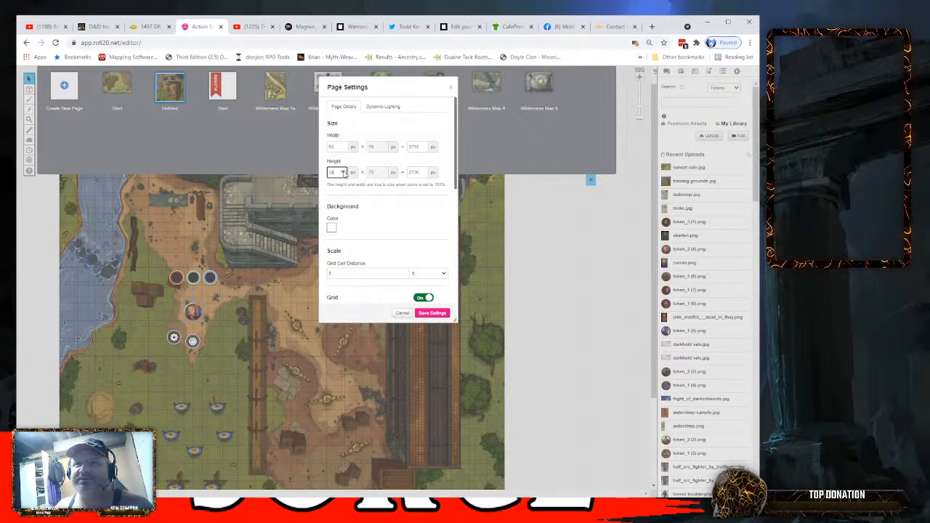
{"action": "left_click", "coordinate": [344, 172]}
{"action": "left_click", "coordinate": [345, 171]}
{"action": "left_click", "coordinate": [345, 171]}
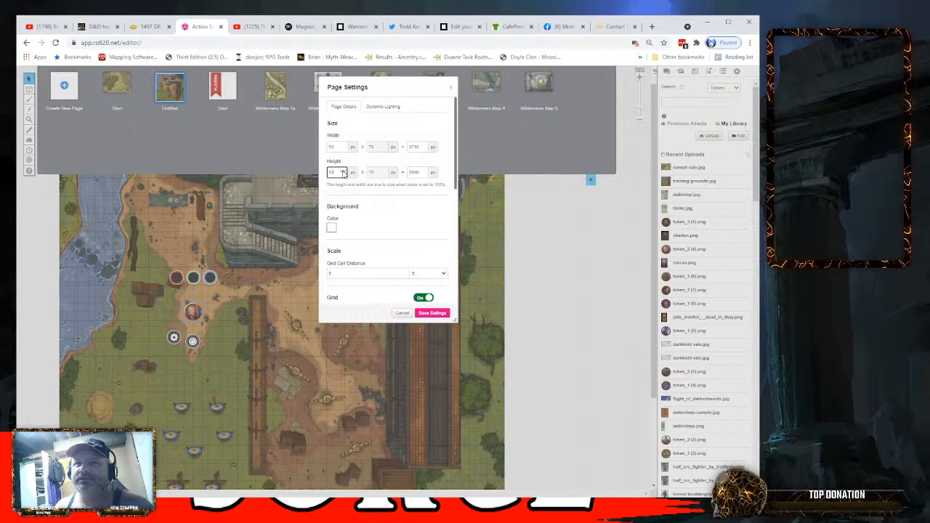
{"action": "left_click", "coordinate": [345, 171]}
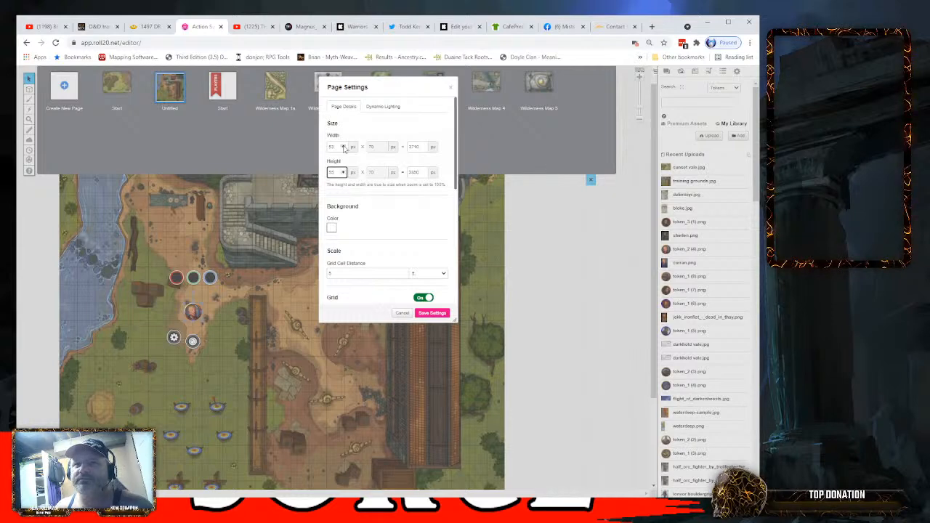
{"action": "left_click", "coordinate": [344, 147]}
{"action": "left_click", "coordinate": [432, 313]}
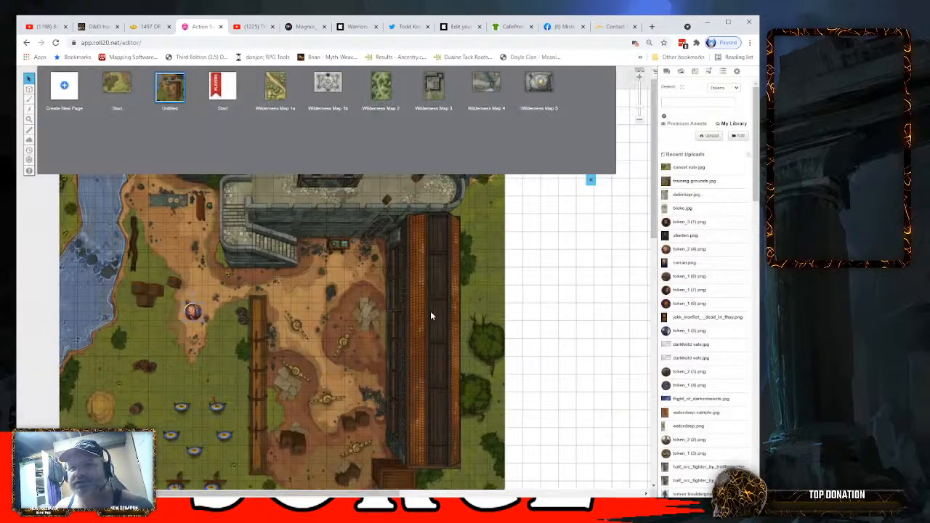
- Switch to editing the map layer and enlarge the training grounds map to about 38 grid cells on each side
{"action": "left_click", "coordinate": [590, 180]}
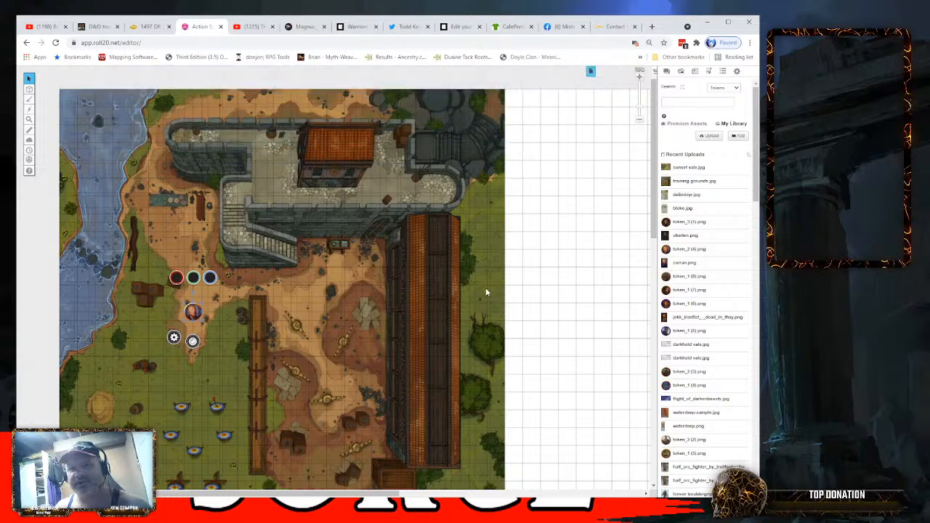
{"action": "scroll", "coordinate": [485, 287], "scroll_direction": "down", "scroll_amount": 2}
{"action": "scroll", "coordinate": [443, 412], "scroll_direction": "down", "scroll_amount": 2}
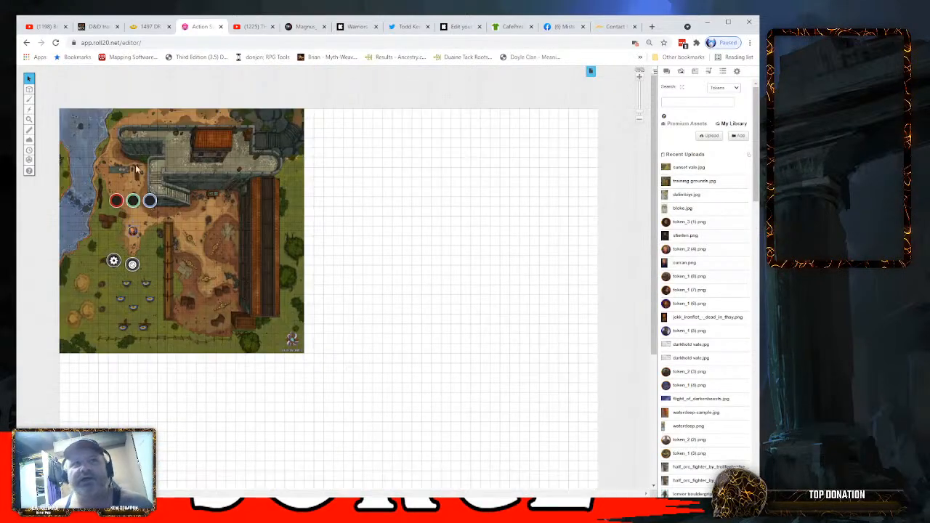
{"action": "left_click", "coordinate": [51, 87]}
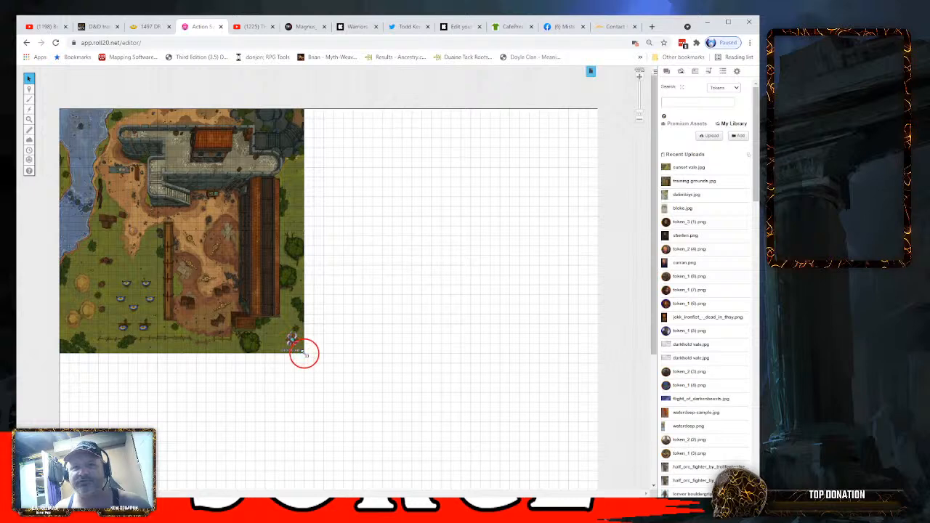
{"action": "left_click_drag", "start_coordinate": [304, 353], "coordinate": [432, 482]}
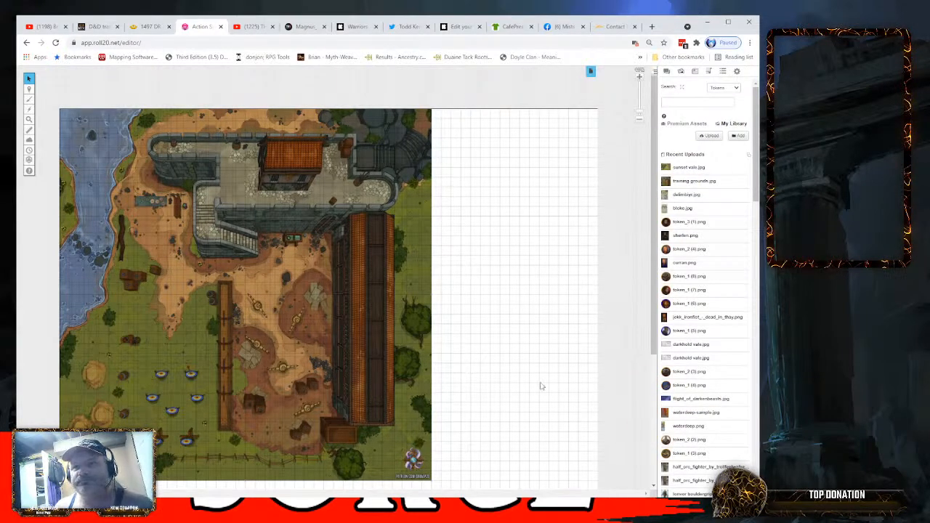
- Shrink the training grounds map to about 33 grid cells on each side
{"action": "left_click_drag", "start_coordinate": [653, 302], "coordinate": [657, 357]}
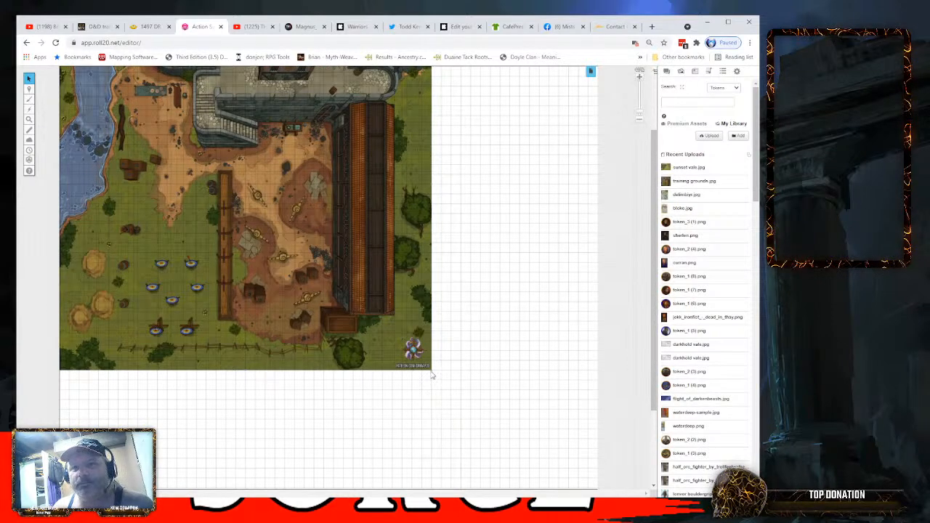
{"action": "left_click_drag", "start_coordinate": [431, 370], "coordinate": [385, 313]}
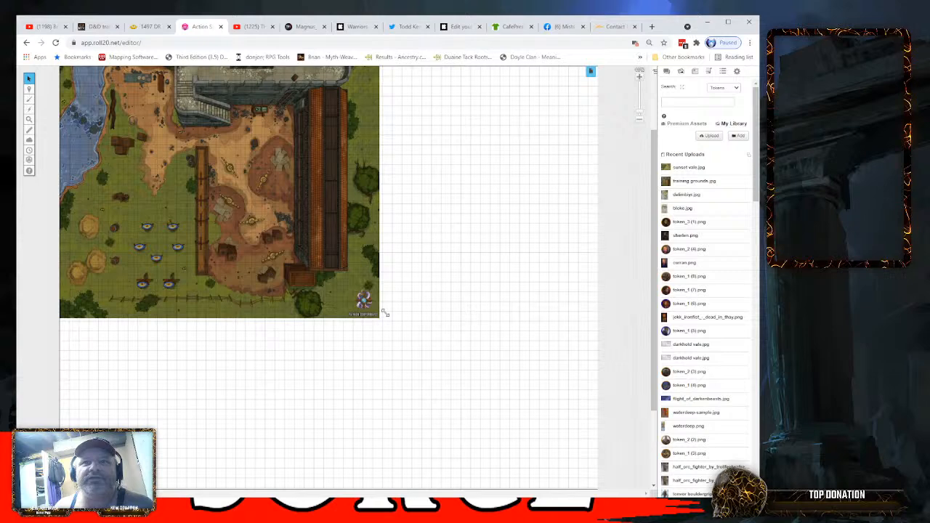
{"action": "left_click_drag", "start_coordinate": [386, 312], "coordinate": [384, 313]}
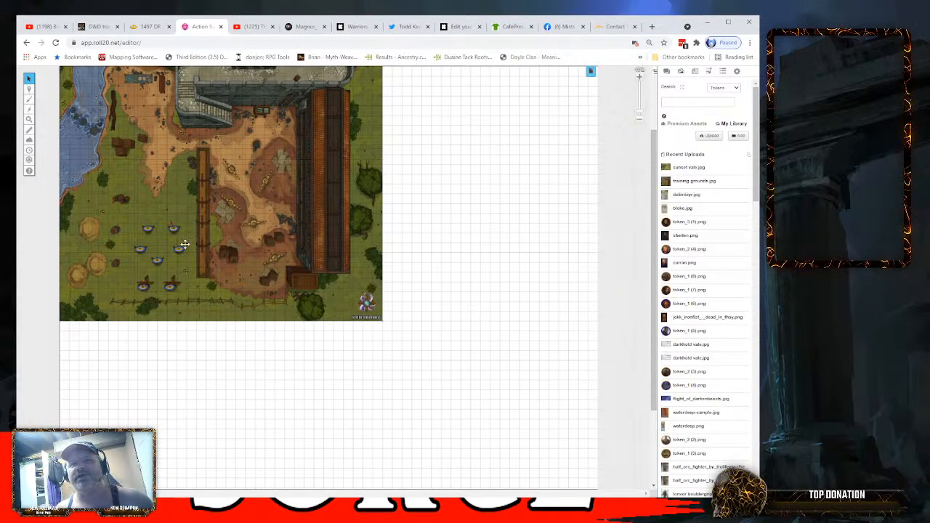
- Refine the training grounds map's size to about 30 cells on each side so its edges line up with the grid
{"action": "scroll", "coordinate": [185, 244], "scroll_direction": "up", "scroll_amount": 2}
{"action": "left_click_drag", "start_coordinate": [654, 354], "coordinate": [654, 312]}
{"action": "left_click_drag", "start_coordinate": [390, 494], "coordinate": [304, 492]}
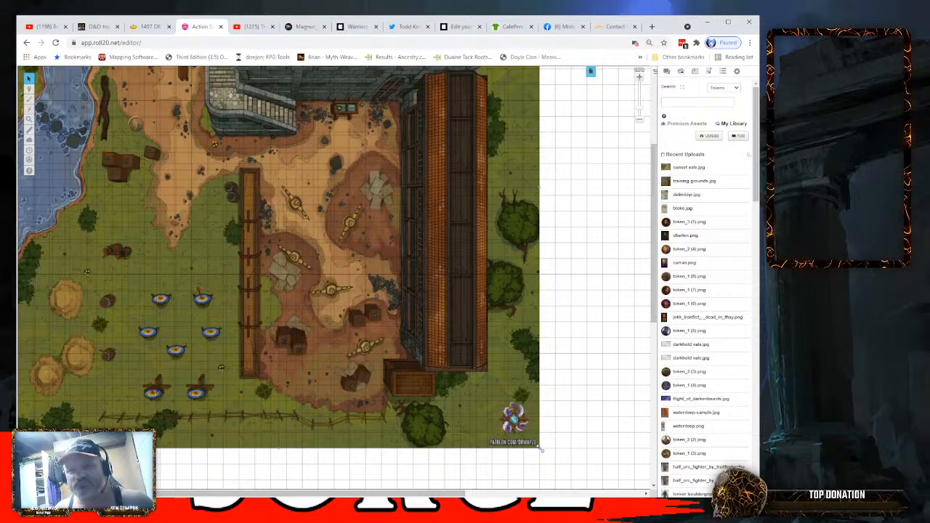
{"action": "left_click_drag", "start_coordinate": [540, 449], "coordinate": [523, 423]}
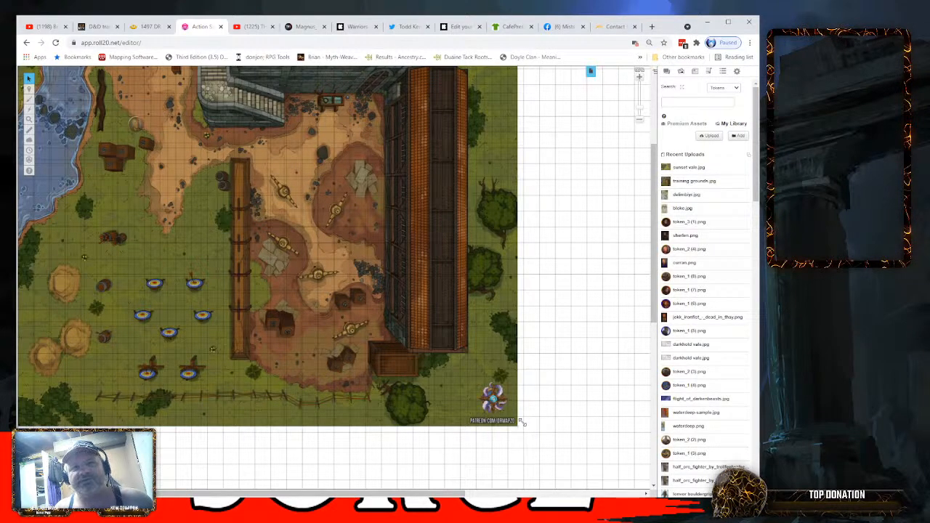
{"action": "left_click_drag", "start_coordinate": [521, 421], "coordinate": [492, 402]}
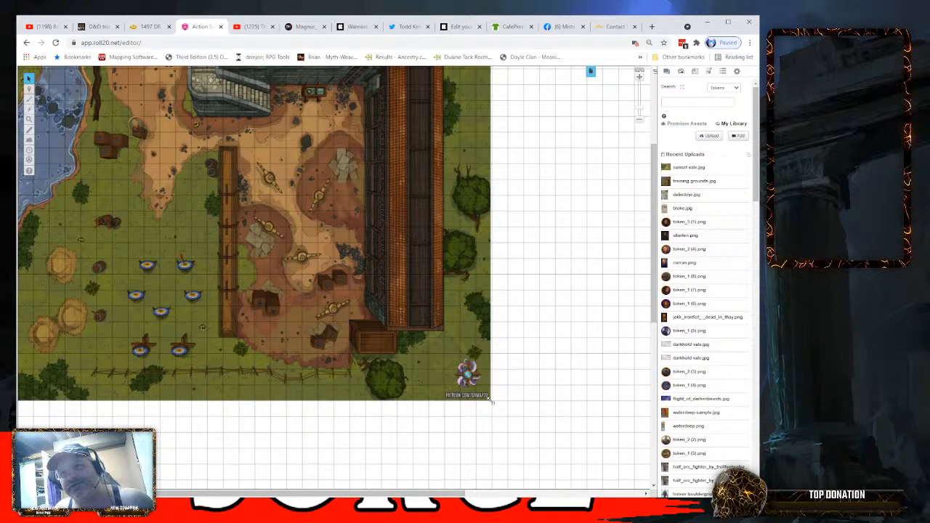
{"action": "left_click_drag", "start_coordinate": [491, 402], "coordinate": [492, 402]}
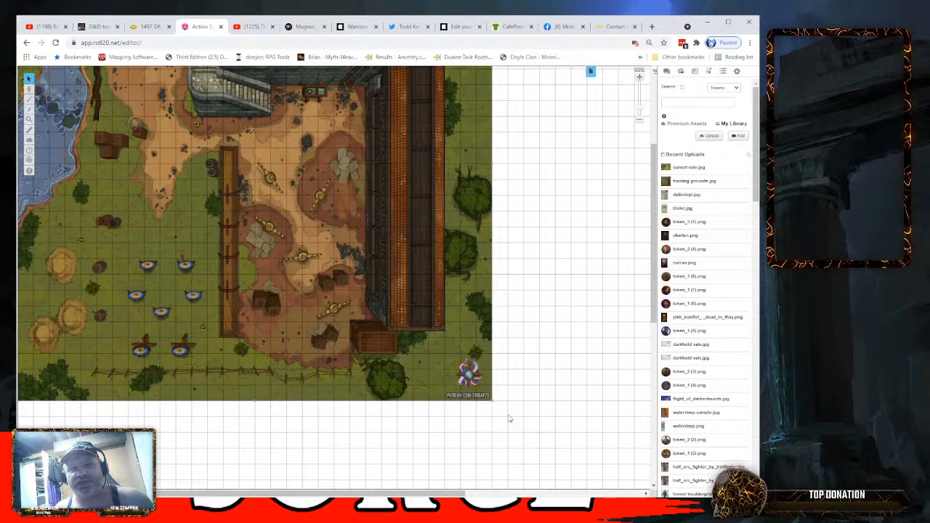
- Try shifting the training grounds map slightly away from the page's upper-left corner and return it to that corner
{"action": "left_click_drag", "start_coordinate": [317, 272], "coordinate": [322, 284]}
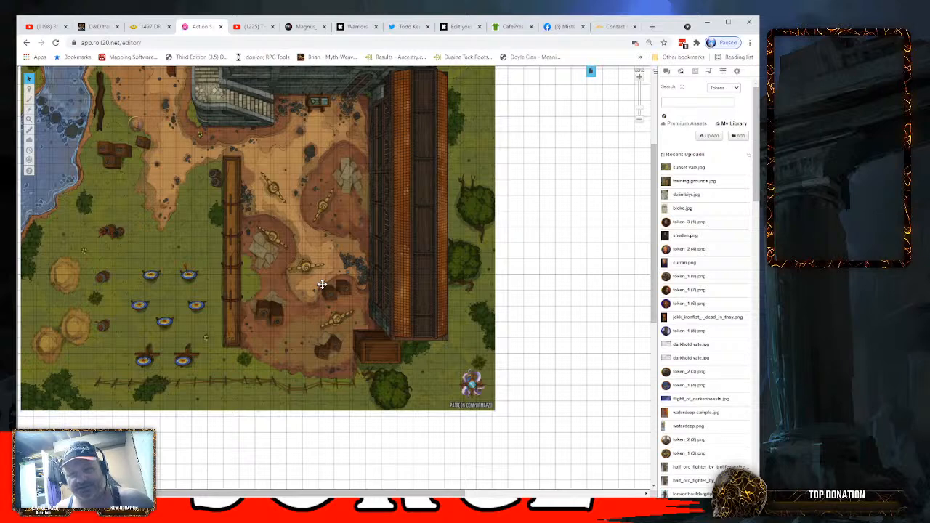
{"action": "mouse_move", "coordinate": [321, 284]}
{"action": "left_mouse_down"}
{"action": "mouse_move", "coordinate": [315, 266]}
{"action": "mouse_move", "coordinate": [328, 286]}
{"action": "left_mouse_up"}
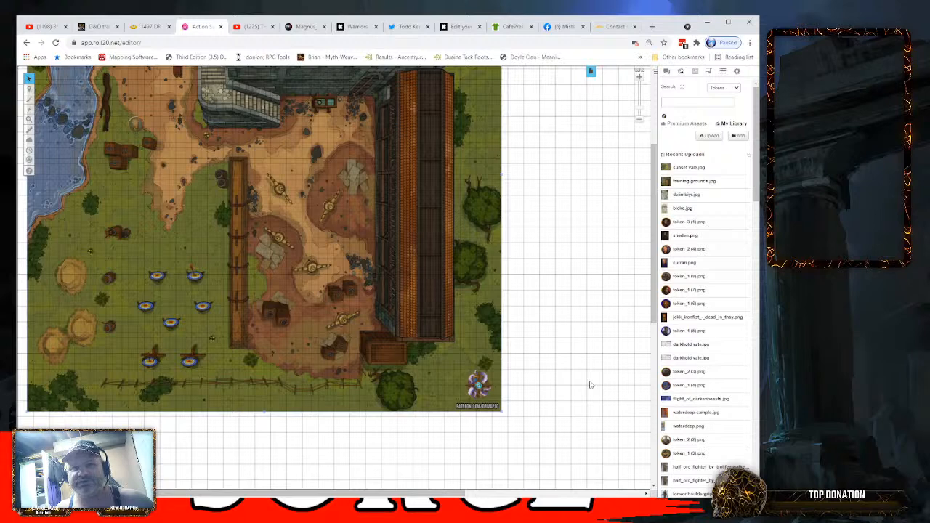
{"action": "left_click_drag", "start_coordinate": [421, 334], "coordinate": [413, 324]}
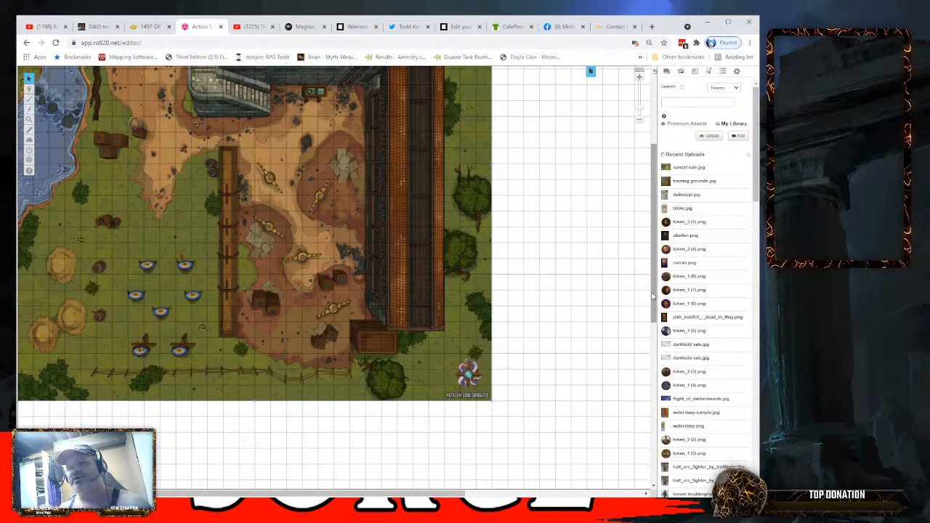
- Reduce the untitled page's height to 30 cells in its page settings
{"action": "scroll", "coordinate": [565, 308], "scroll_direction": "down", "scroll_amount": 5}
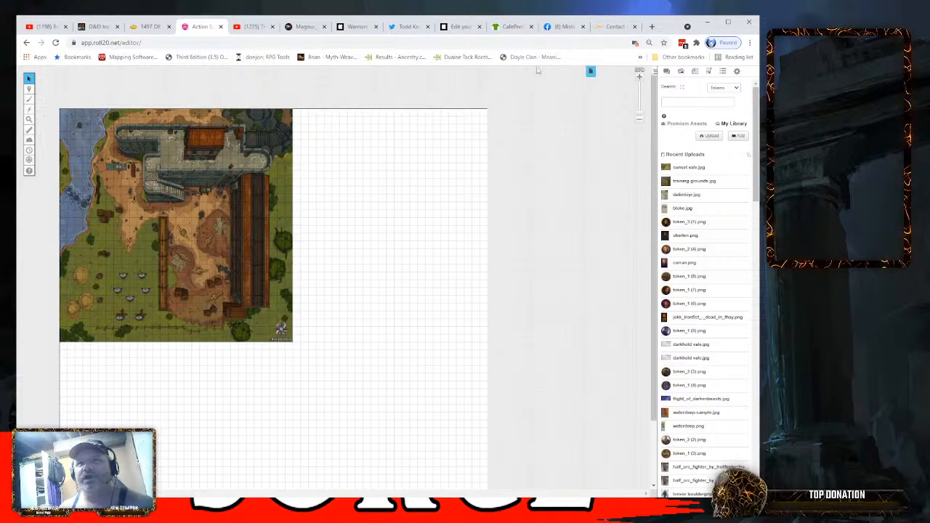
{"action": "left_click", "coordinate": [591, 71]}
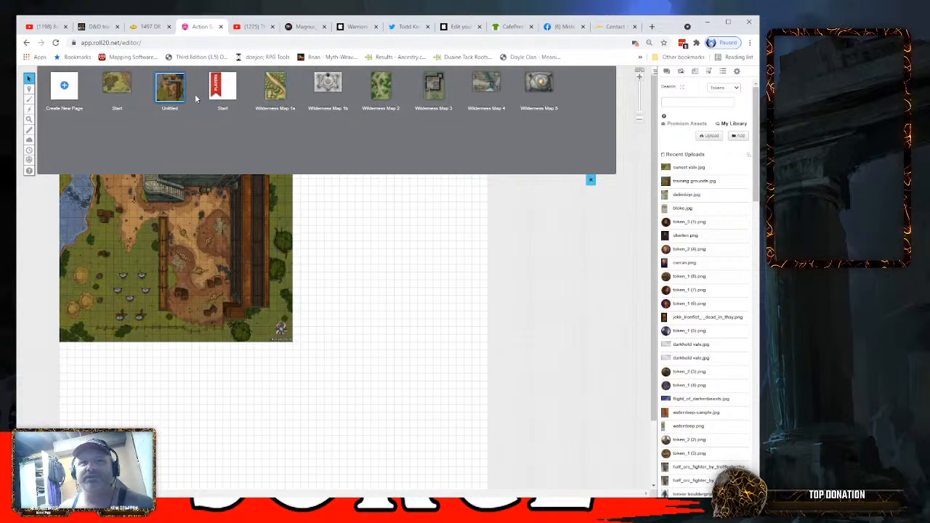
{"action": "left_click", "coordinate": [190, 97]}
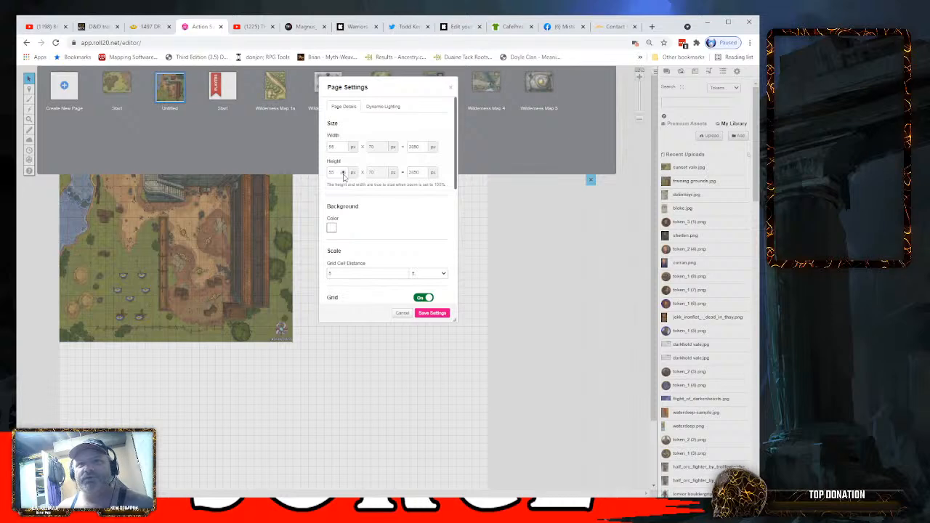
{"action": "left_click", "coordinate": [343, 175]}
{"action": "left_click", "coordinate": [344, 174]}
{"action": "left_click", "coordinate": [344, 175]}
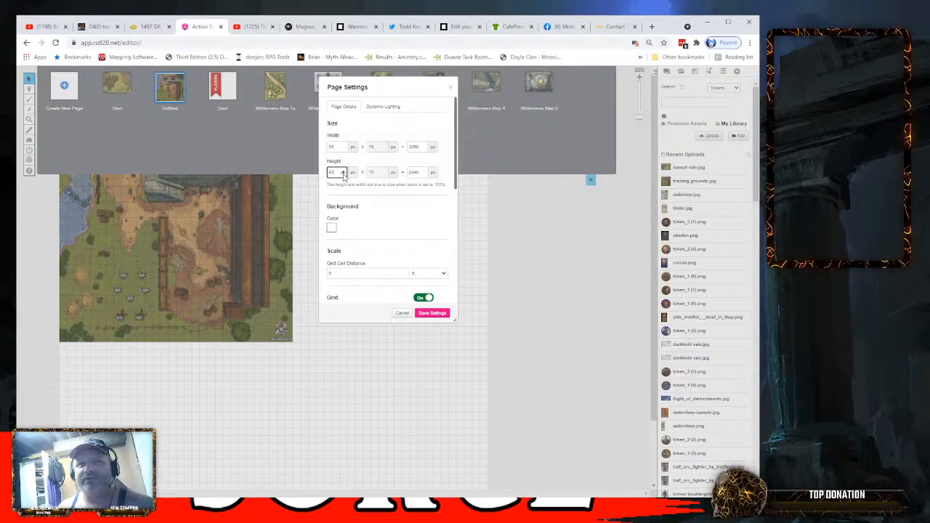
{"action": "left_click", "coordinate": [343, 175]}
{"action": "left_click", "coordinate": [344, 174]}
{"action": "left_click", "coordinate": [344, 174]}
{"action": "left_click", "coordinate": [343, 175]}
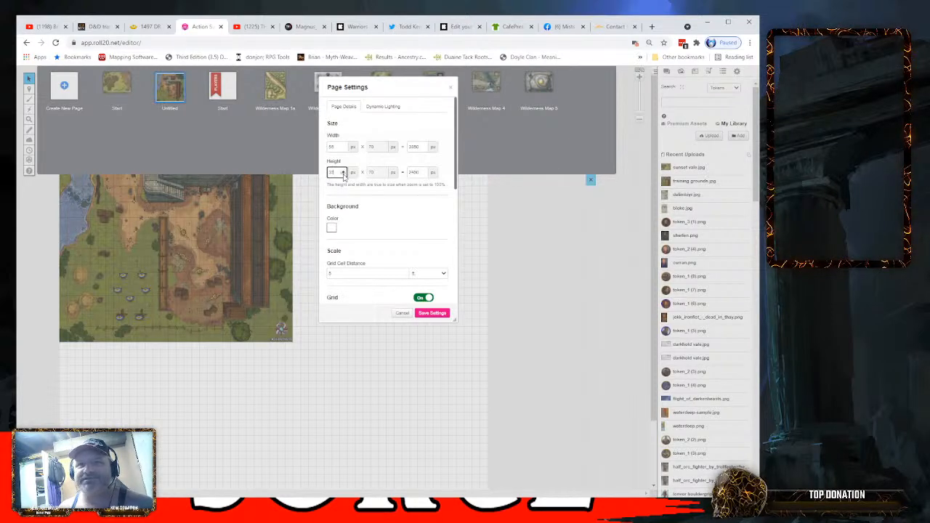
{"action": "left_click", "coordinate": [343, 174]}
{"action": "left_click", "coordinate": [344, 175]}
{"action": "left_click", "coordinate": [344, 174]}
{"action": "left_click", "coordinate": [344, 174]}
{"action": "left_click", "coordinate": [344, 174]}
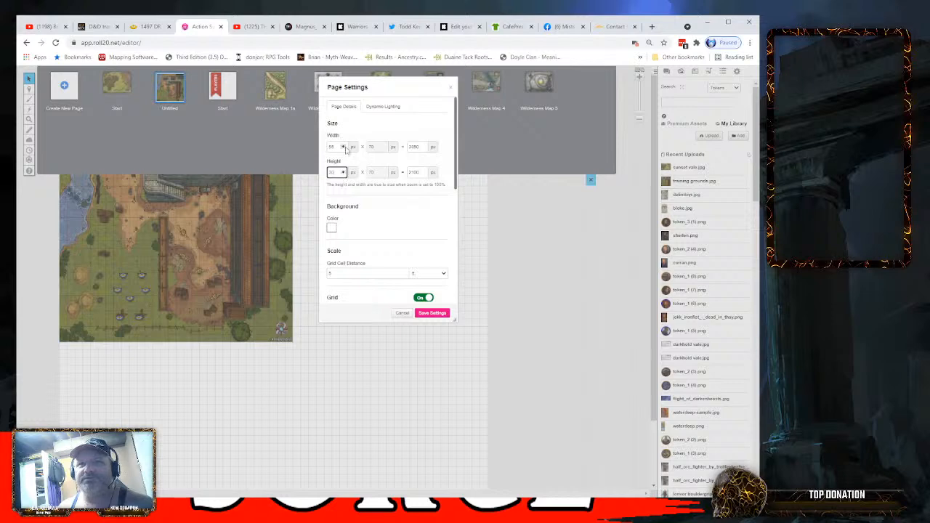
- Reduce the untitled page's width to about 30 cells to match the map and save the page settings
{"action": "left_click", "coordinate": [344, 149]}
{"action": "left_click", "coordinate": [344, 149]}
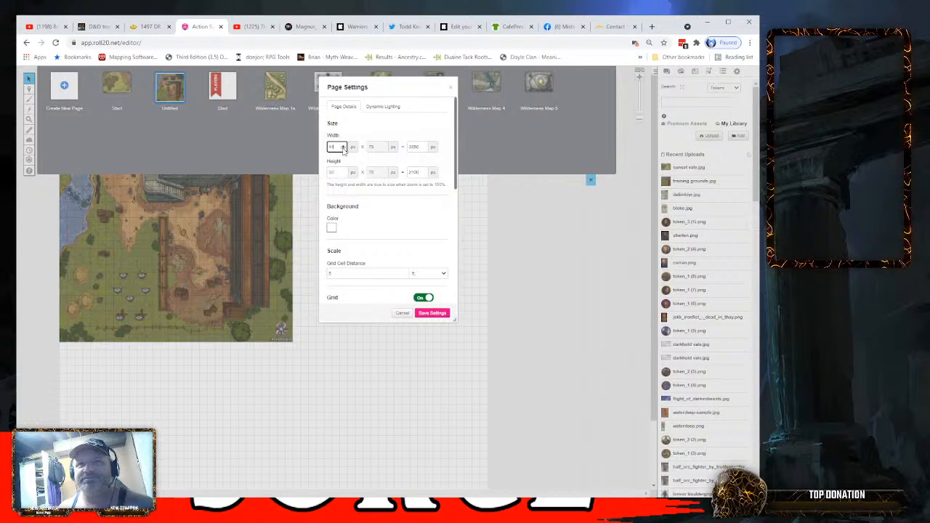
{"action": "left_click", "coordinate": [343, 149]}
{"action": "left_click", "coordinate": [344, 149]}
{"action": "left_click", "coordinate": [344, 149]}
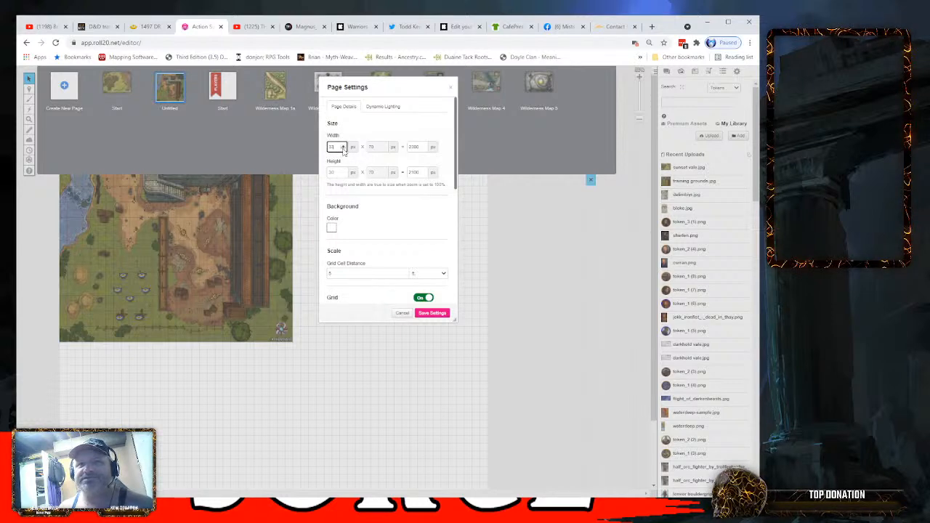
{"action": "left_click", "coordinate": [434, 313]}
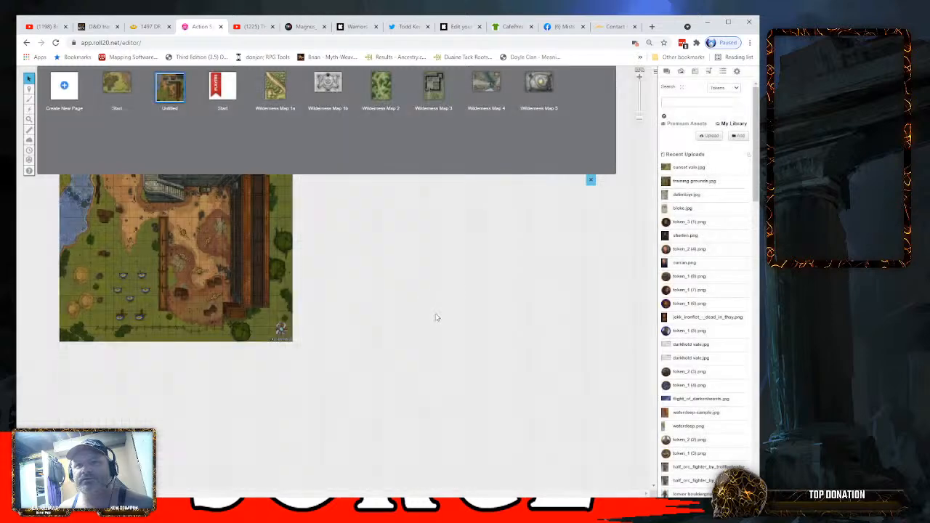
{"action": "left_click", "coordinate": [591, 179]}
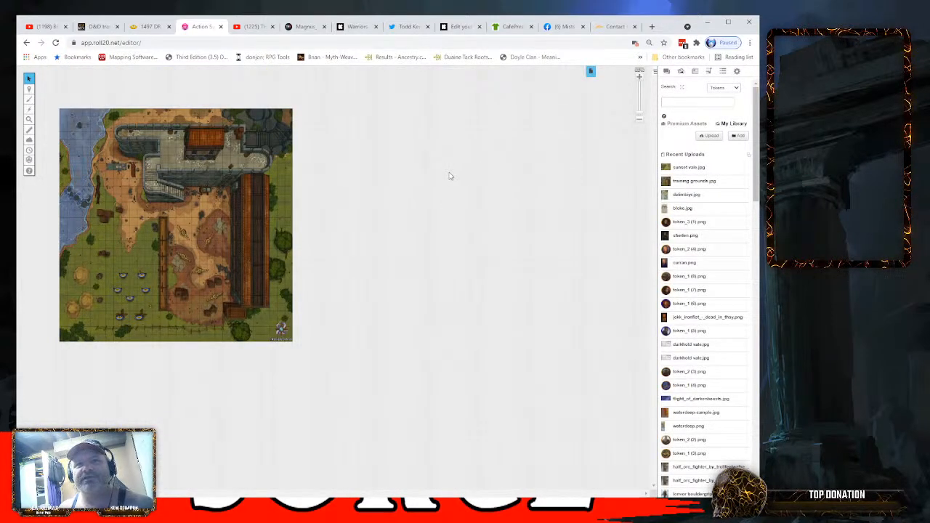
- Switch through the Objects & Tokens and GM Info Overlay layers, ending on Objects & Tokens for editing
{"action": "mouse_move", "coordinate": [28, 89]}
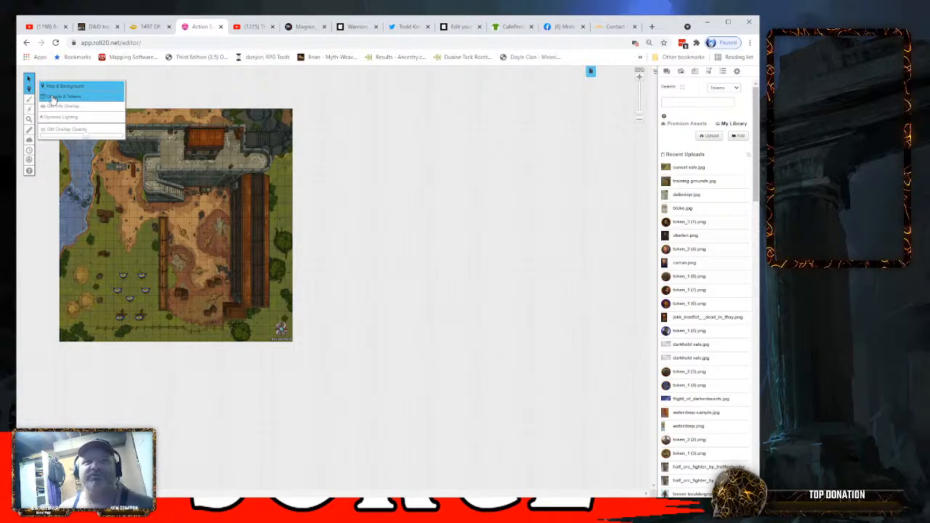
{"action": "left_click", "coordinate": [52, 99]}
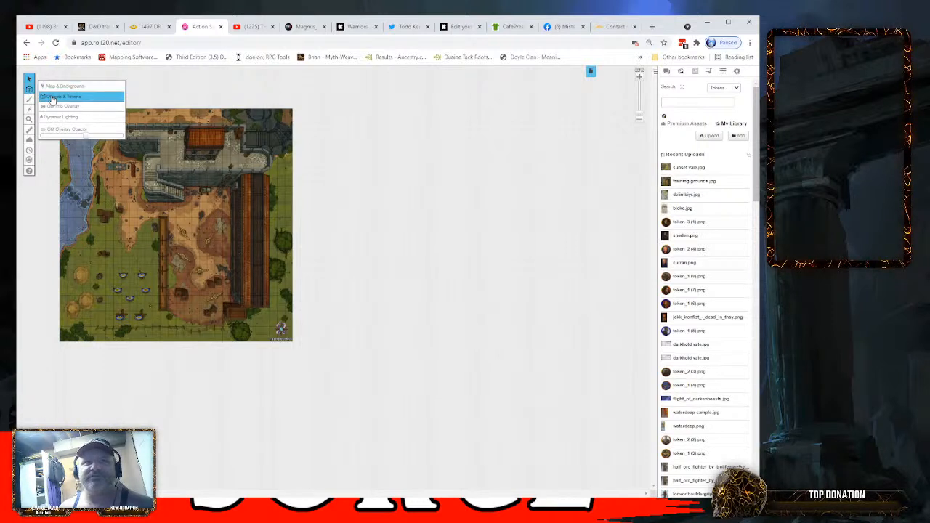
{"action": "left_click", "coordinate": [56, 108]}
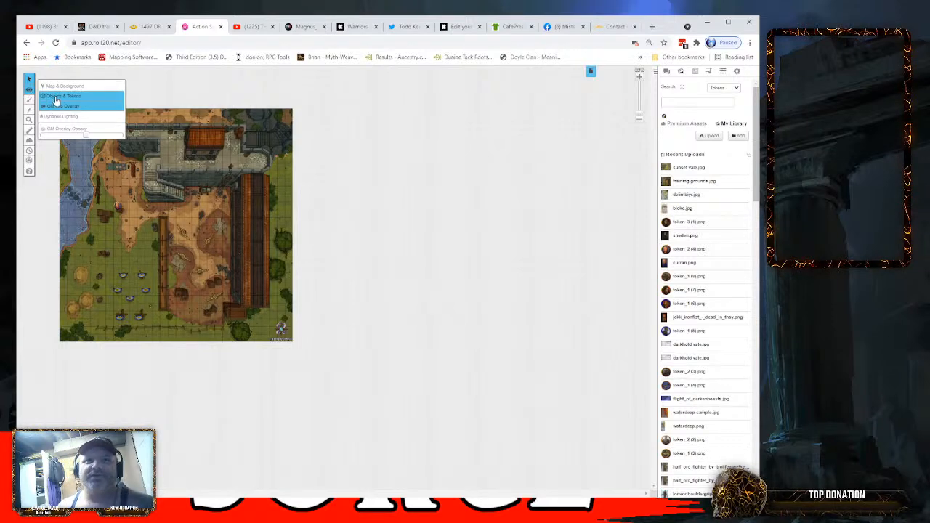
{"action": "left_click", "coordinate": [55, 97]}
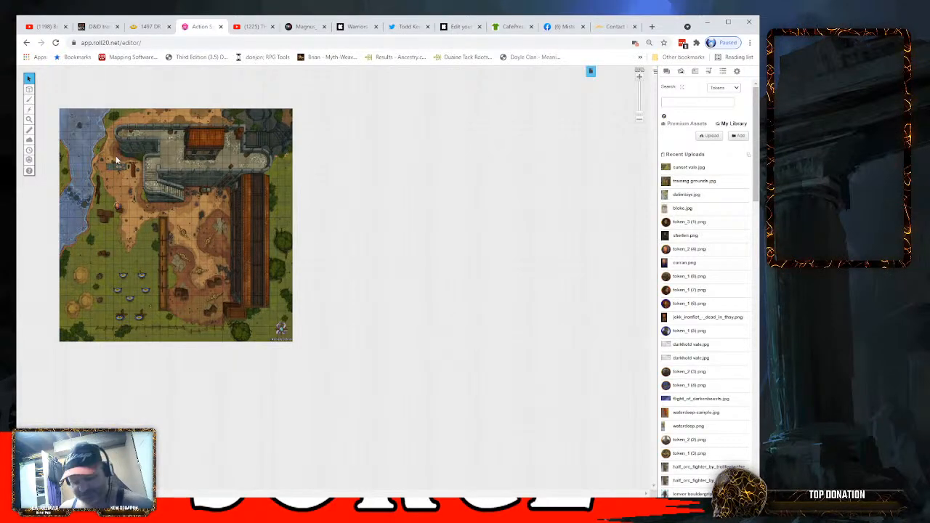
- Place the token_3 (1).png portrait on the grass west of the fence, just north of the archery targets
{"action": "scroll", "coordinate": [146, 201], "scroll_direction": "up", "scroll_amount": 6}
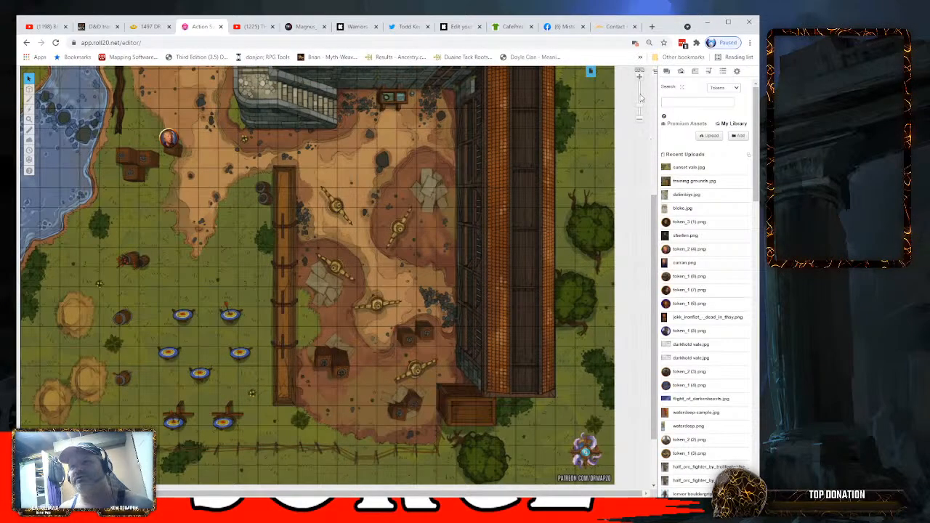
{"action": "left_click", "coordinate": [640, 98]}
{"action": "mouse_move", "coordinate": [640, 99]}
{"action": "left_mouse_down"}
{"action": "mouse_move", "coordinate": [642, 110]}
{"action": "mouse_move", "coordinate": [641, 101]}
{"action": "left_mouse_up"}
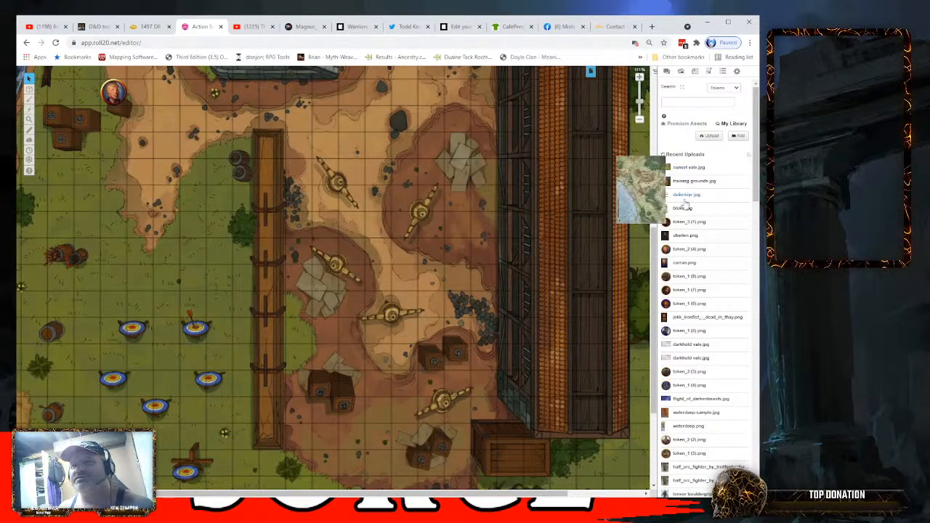
{"action": "left_click_drag", "start_coordinate": [683, 227], "coordinate": [194, 250]}
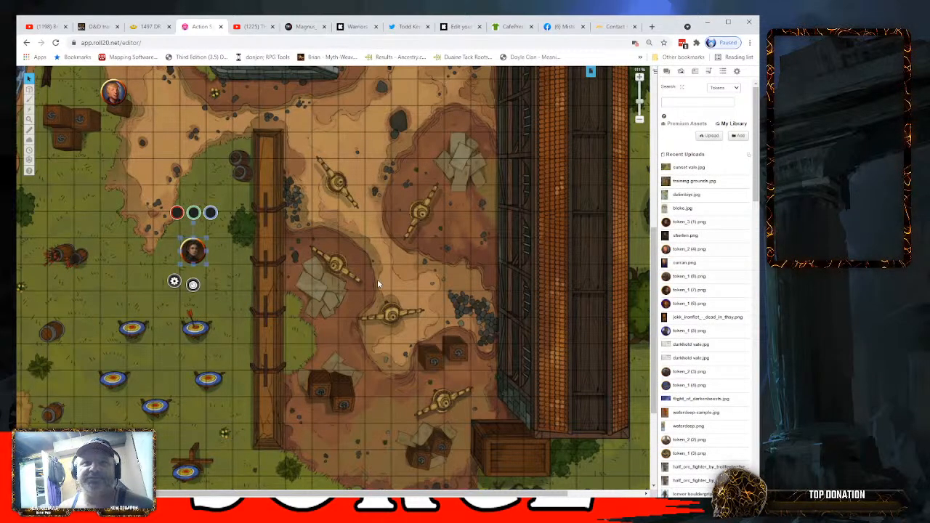
{"action": "left_click", "coordinate": [225, 253]}
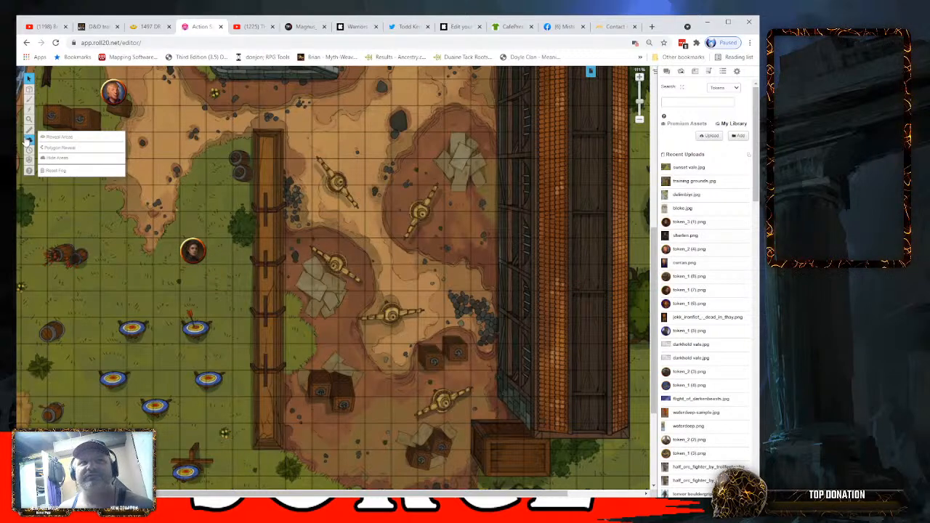
- Activate the Measure tool and set it to snap to cell centers
{"action": "left_click", "coordinate": [59, 158]}
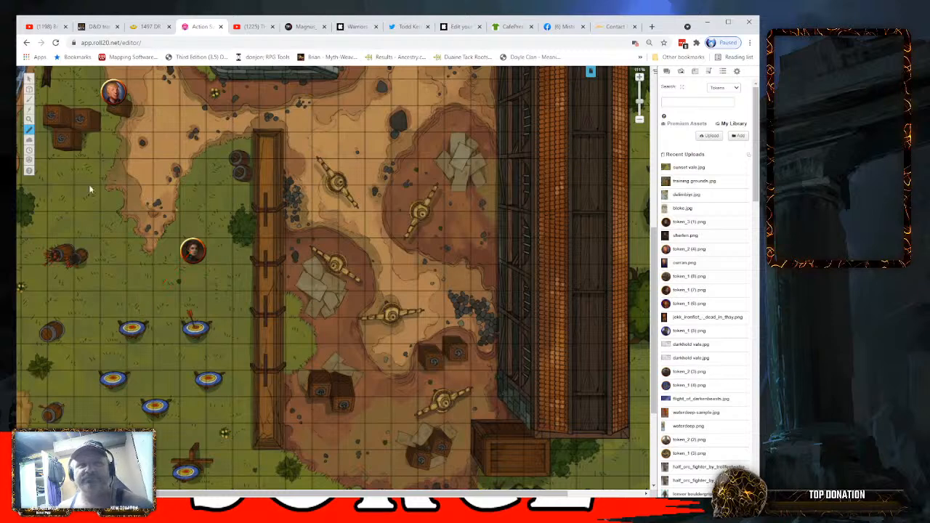
{"action": "mouse_move", "coordinate": [37, 127]}
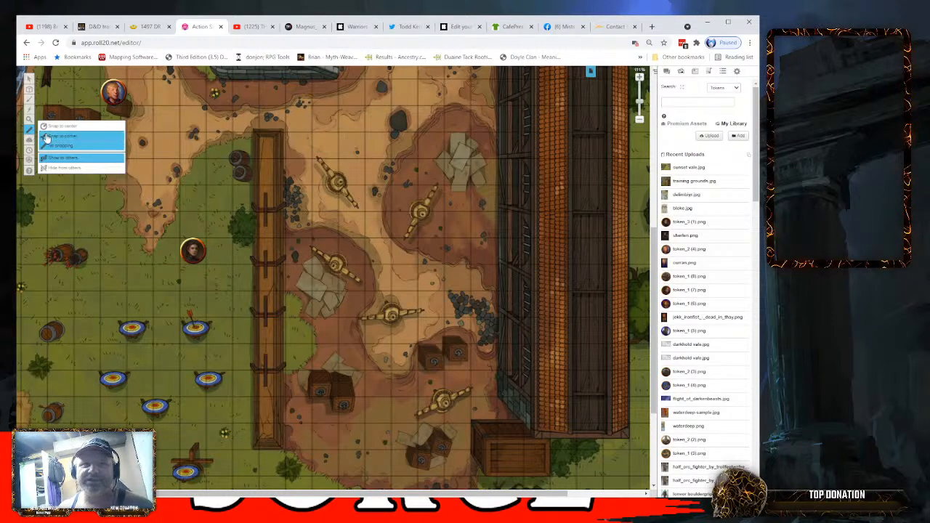
{"action": "left_click", "coordinate": [51, 127]}
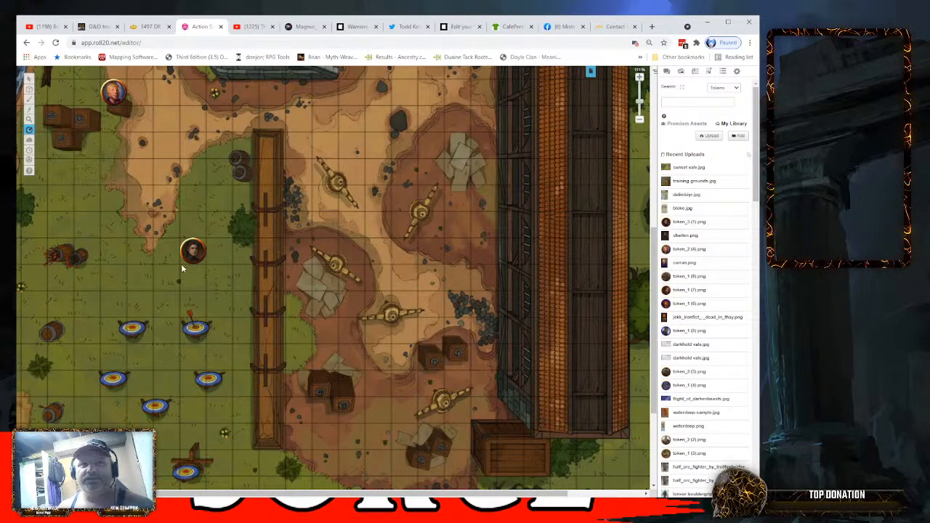
- Measure from the portrait token on the grass to the neighbouring cell to its west with center snapping
{"action": "mouse_move", "coordinate": [32, 130]}
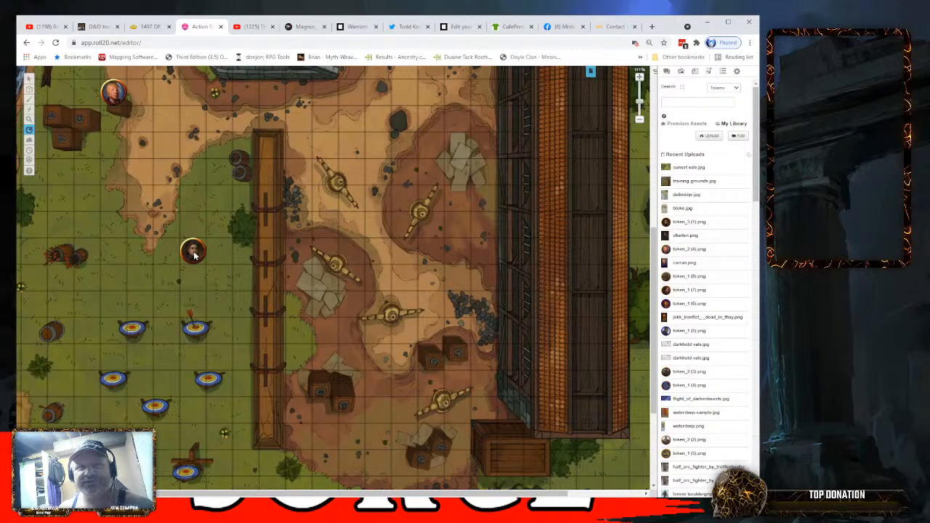
{"action": "left_click_drag", "start_coordinate": [194, 255], "coordinate": [177, 254]}
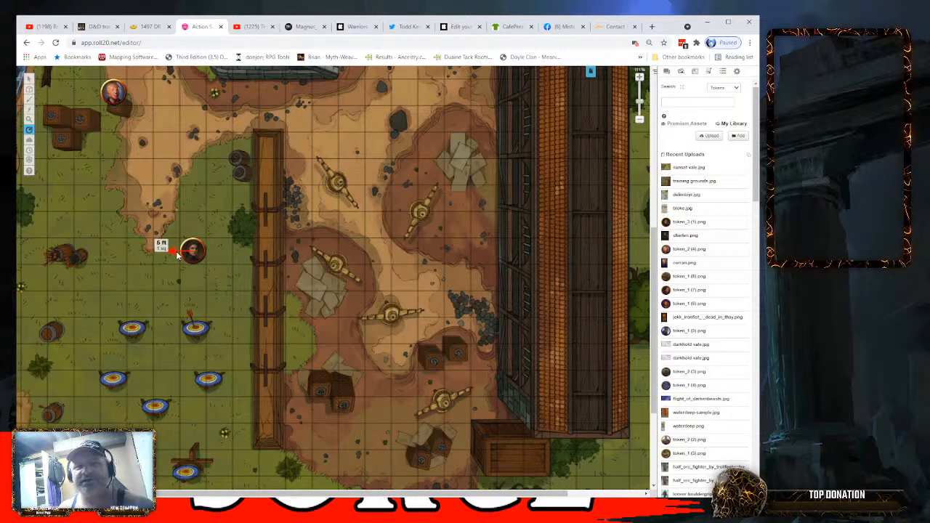
{"action": "mouse_move", "coordinate": [177, 254]}
{"action": "left_mouse_down"}
{"action": "mouse_move", "coordinate": [167, 252]}
{"action": "mouse_move", "coordinate": [184, 252]}
{"action": "left_mouse_up"}
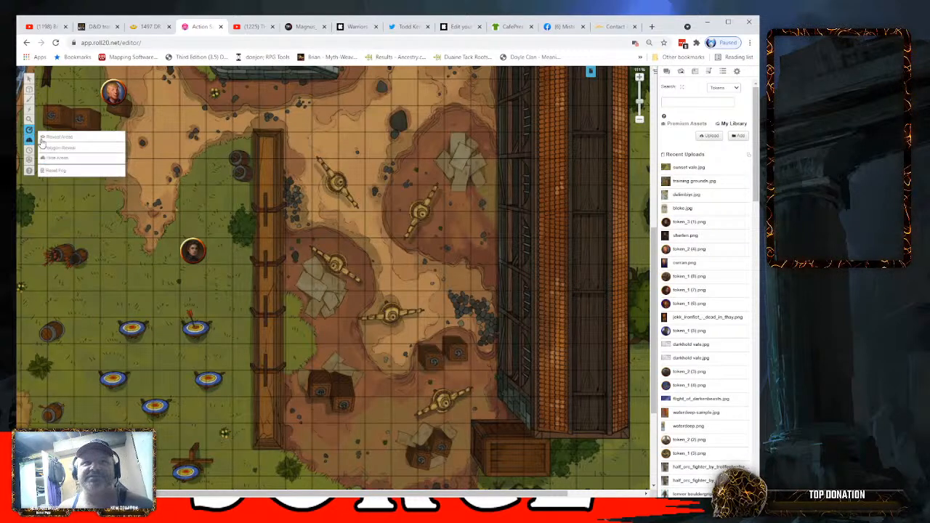
- Turn off the Measure tool's snapping and measure from the portrait token west across the grass, and northeast to the dirt path
{"action": "mouse_move", "coordinate": [27, 131]}
{"action": "left_click", "coordinate": [50, 148]}
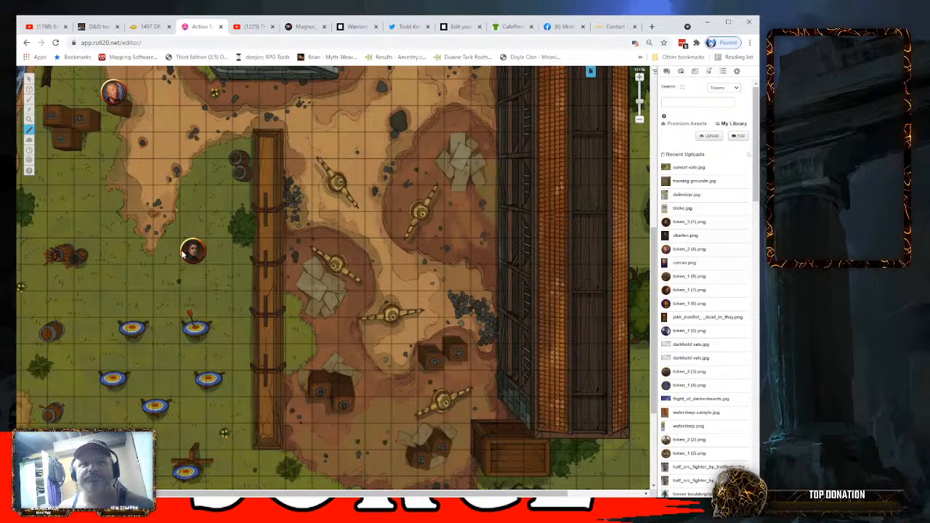
{"action": "left_click_drag", "start_coordinate": [182, 253], "coordinate": [154, 252]}
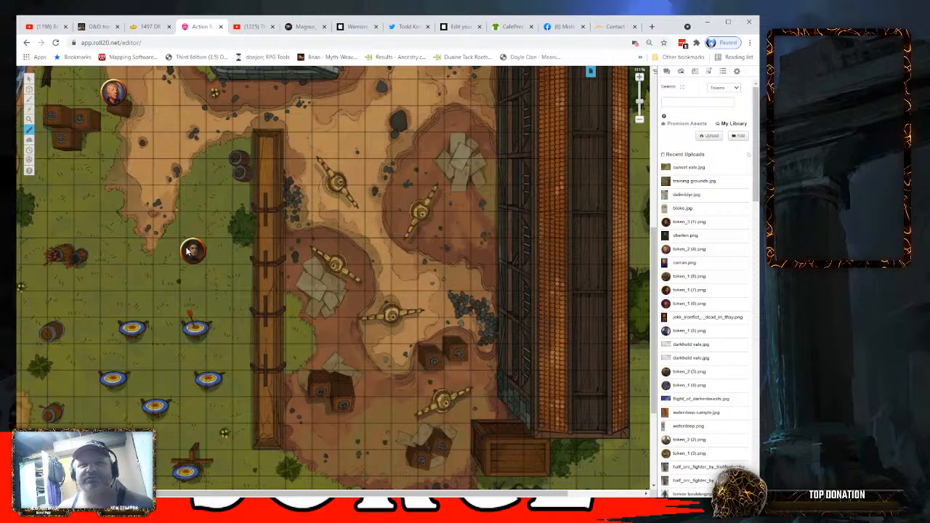
{"action": "left_click_drag", "start_coordinate": [192, 255], "coordinate": [157, 253]}
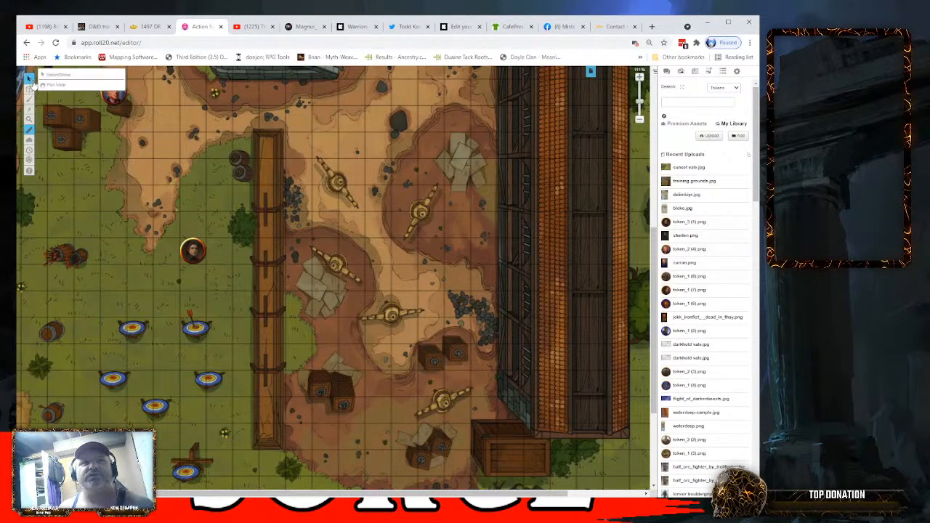
{"action": "mouse_move", "coordinate": [30, 133]}
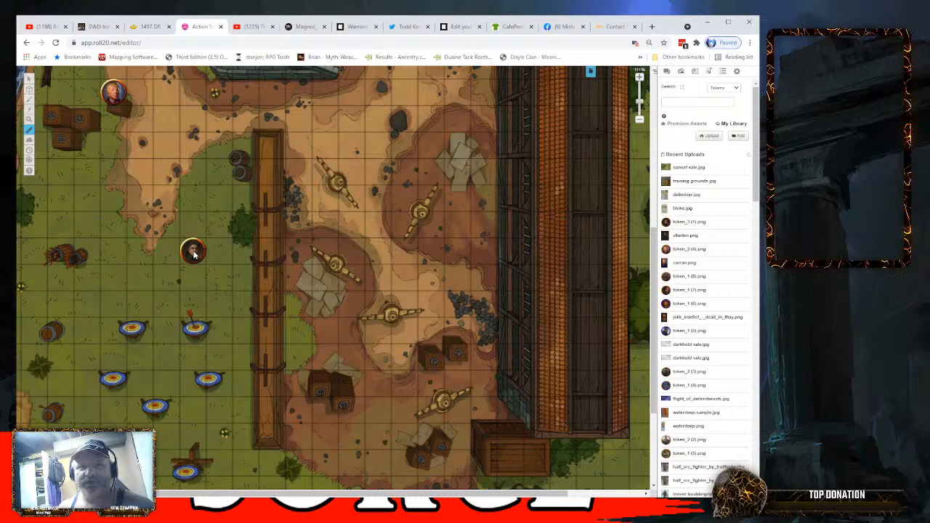
{"action": "left_click_drag", "start_coordinate": [194, 254], "coordinate": [113, 253]}
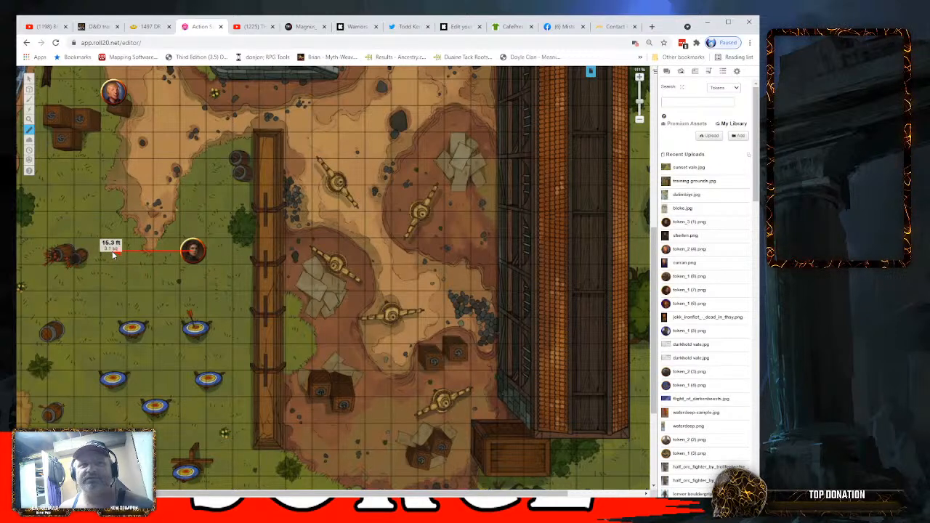
{"action": "left_click_drag", "start_coordinate": [113, 254], "coordinate": [211, 122]}
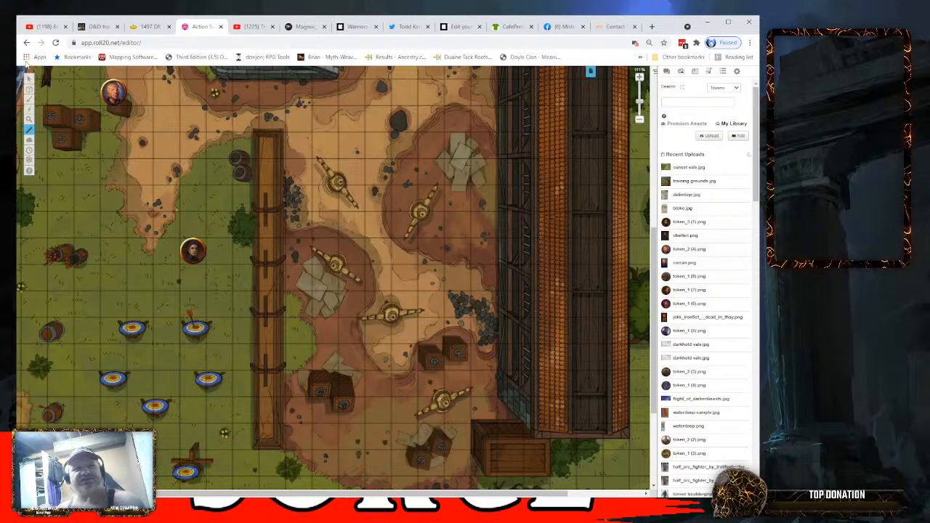
- Select and move the portrait token north to the dirt path, and return it to the grass above the archery targets using waypoints
{"action": "mouse_move", "coordinate": [30, 77]}
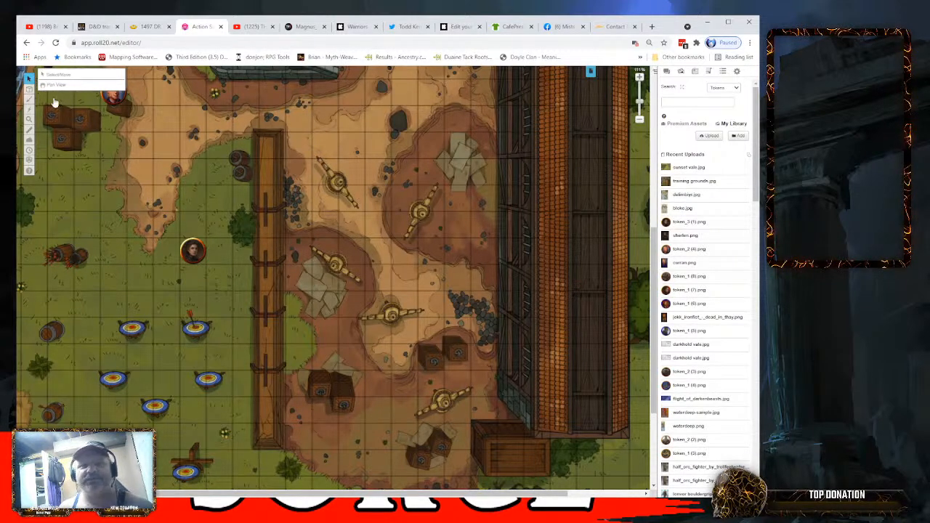
{"action": "left_click", "coordinate": [187, 252]}
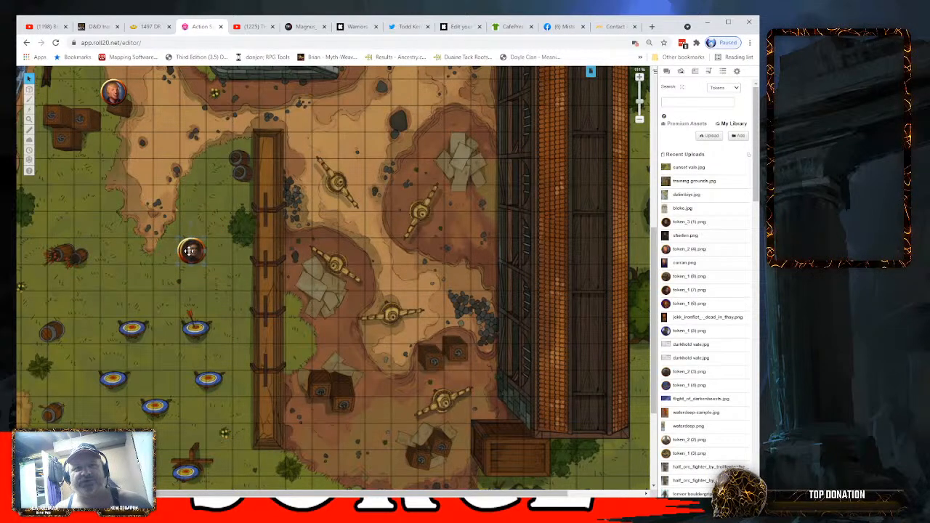
{"action": "left_click_drag", "start_coordinate": [189, 250], "coordinate": [218, 118]}
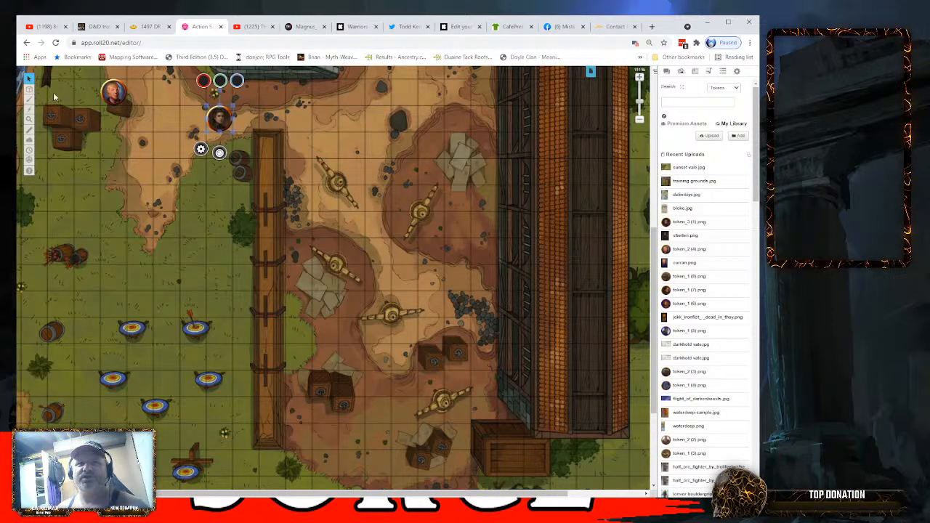
{"action": "left_click", "coordinate": [218, 118]}
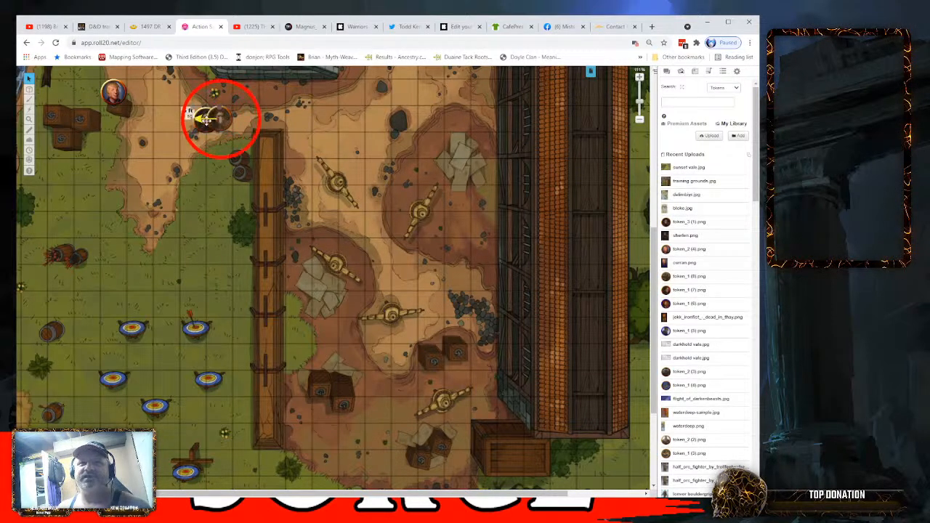
{"action": "left_click_drag", "start_coordinate": [206, 120], "coordinate": [193, 276]}
{"action": "key", "text": "space"}
{"action": "key", "text": "space"}
{"action": "key", "text": "space"}
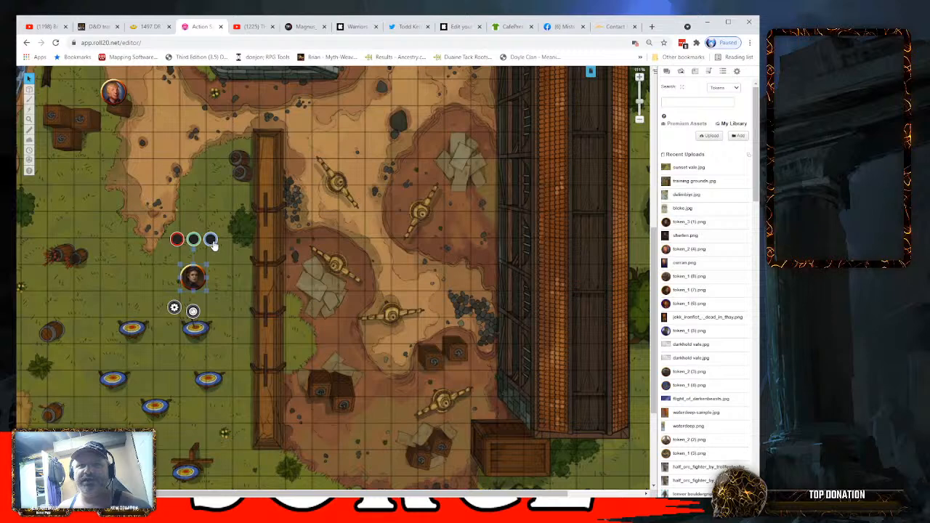
- Open the portrait token's settings, examine the Represents Character choices, and close the settings without saving
{"action": "double_click", "coordinate": [192, 277]}
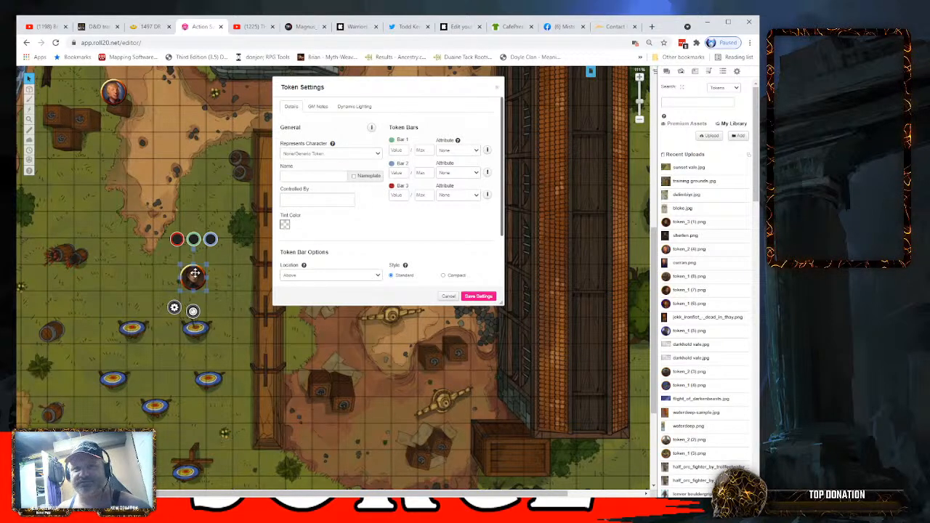
{"action": "left_click", "coordinate": [378, 154]}
{"action": "left_click", "coordinate": [378, 155]}
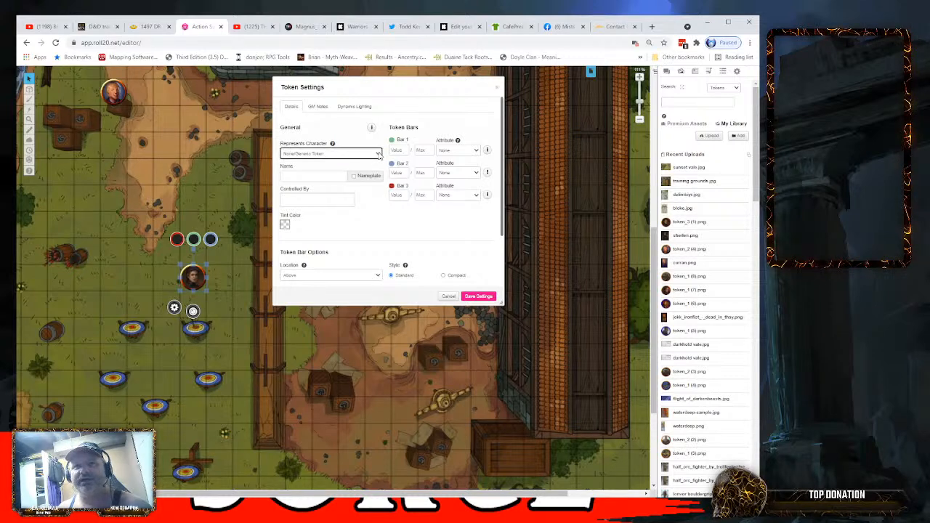
{"action": "left_click", "coordinate": [378, 155]}
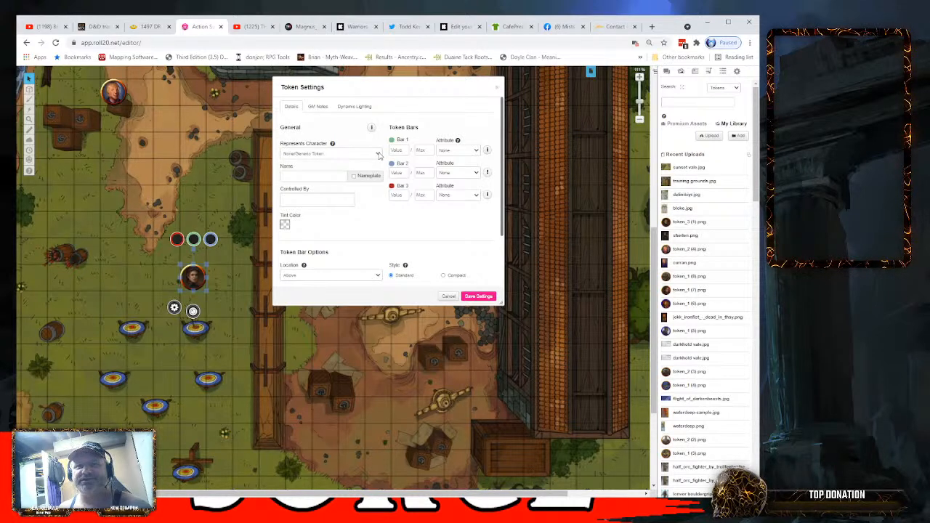
{"action": "left_click", "coordinate": [379, 154]}
{"action": "left_click", "coordinate": [379, 154]}
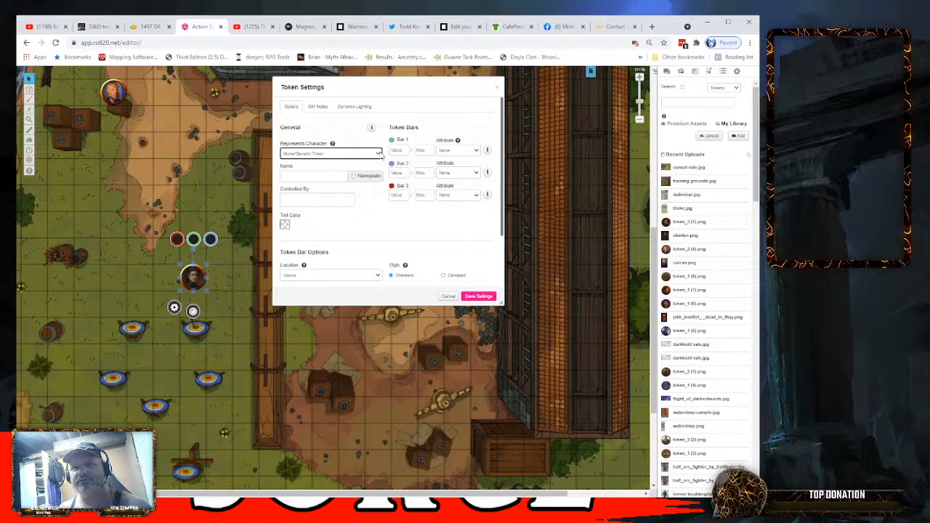
{"action": "left_click", "coordinate": [379, 154]}
{"action": "left_click", "coordinate": [379, 155]}
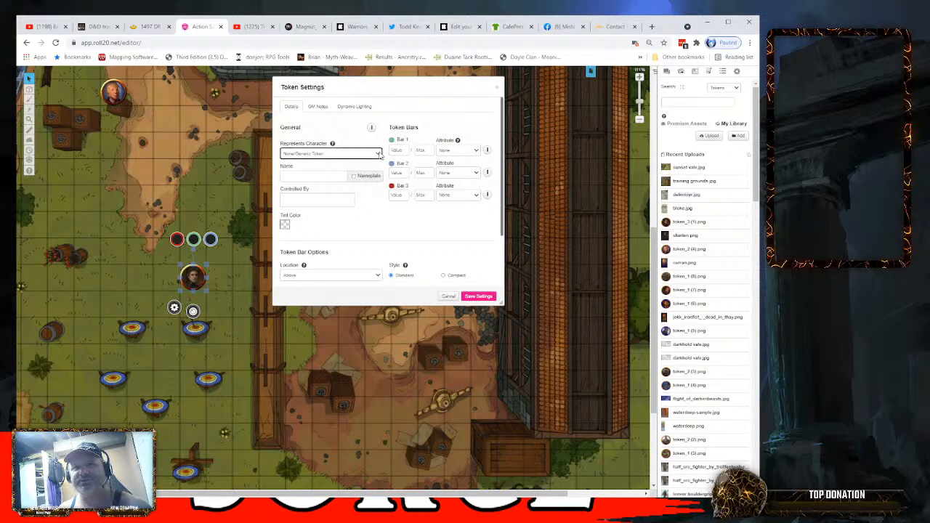
{"action": "left_click", "coordinate": [379, 155]}
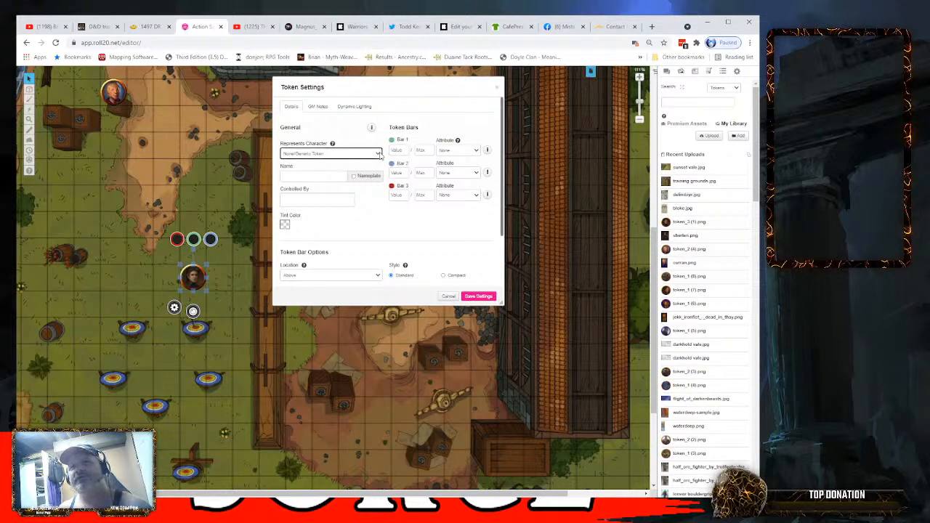
{"action": "left_click", "coordinate": [498, 88]}
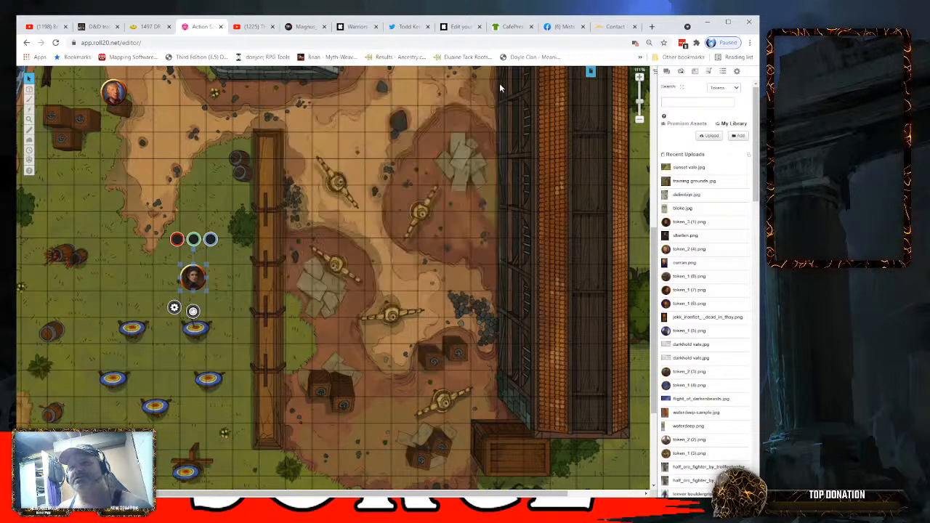
- Check the Journal, open the Jukebox's audio manager, and look through the tracks in the Goblins playlist
{"action": "left_click", "coordinate": [695, 71]}
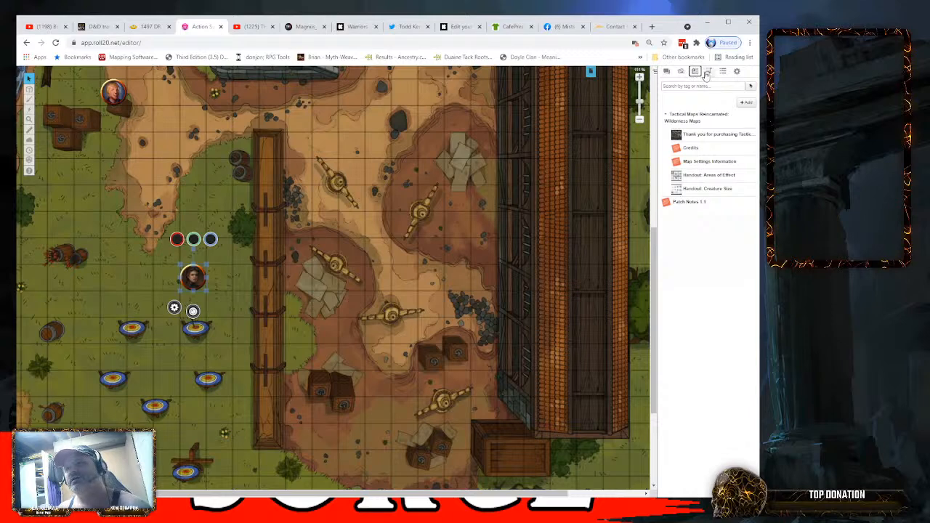
{"action": "left_click", "coordinate": [681, 72]}
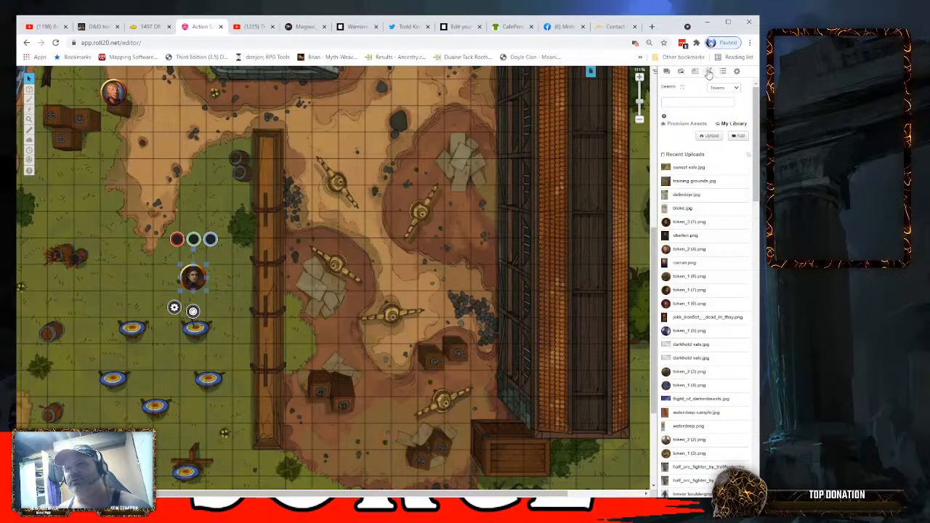
{"action": "left_click", "coordinate": [708, 72]}
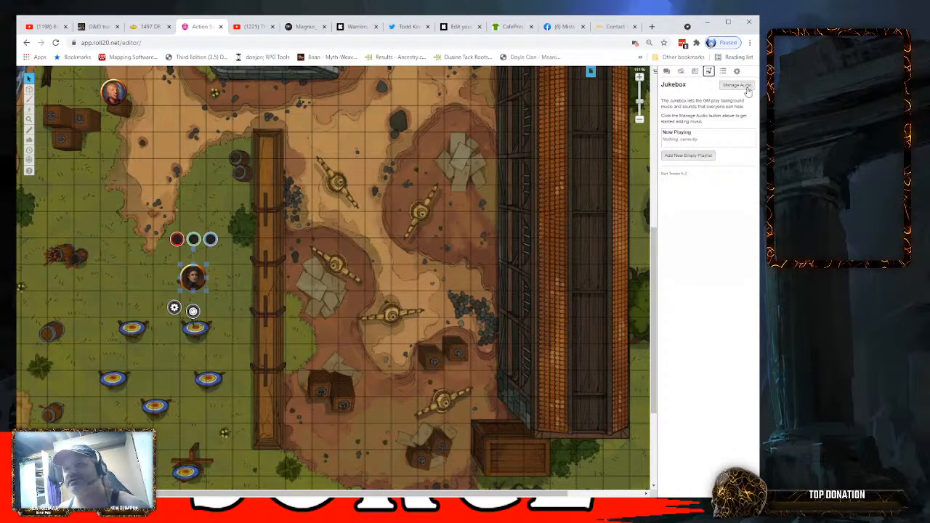
{"action": "left_click", "coordinate": [740, 86]}
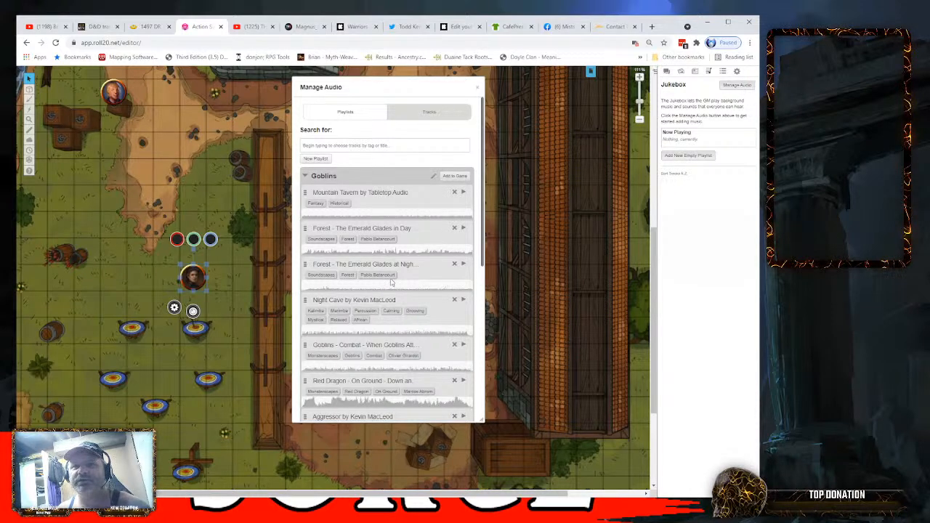
{"action": "scroll", "coordinate": [392, 284], "scroll_direction": "down", "scroll_amount": 5}
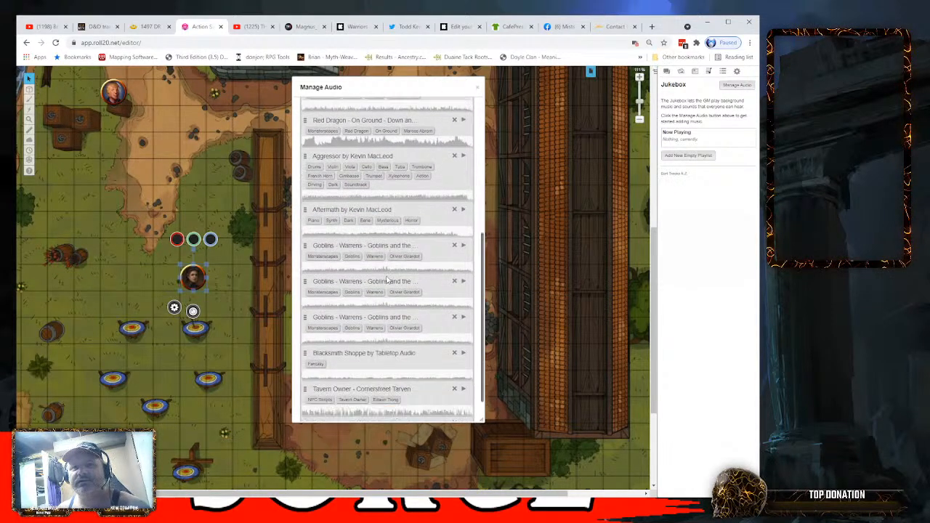
{"action": "scroll", "coordinate": [387, 280], "scroll_direction": "down", "scroll_amount": 1}
{"action": "scroll", "coordinate": [387, 281], "scroll_direction": "up", "scroll_amount": 6}
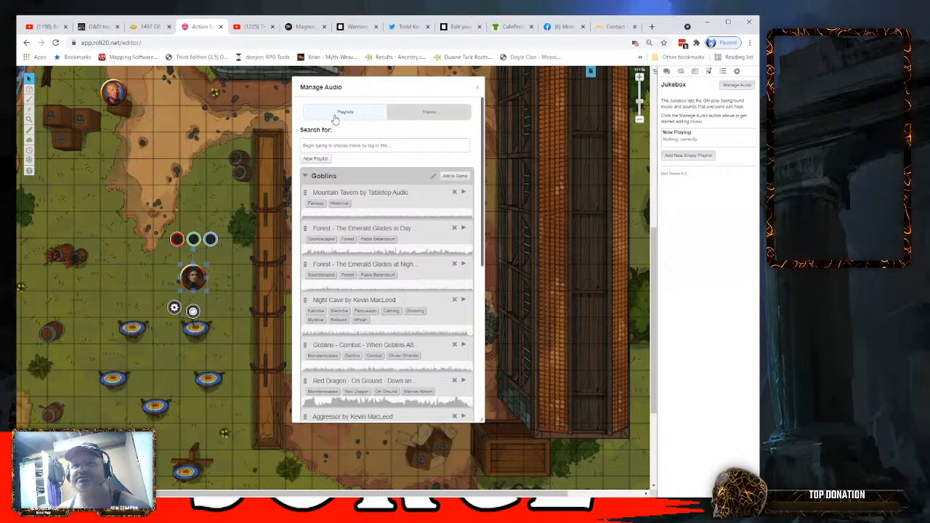
- Browse the available track sources: Tabletop Audio, BattleBards, Incompetech and My Audio
{"action": "left_click", "coordinate": [415, 120]}
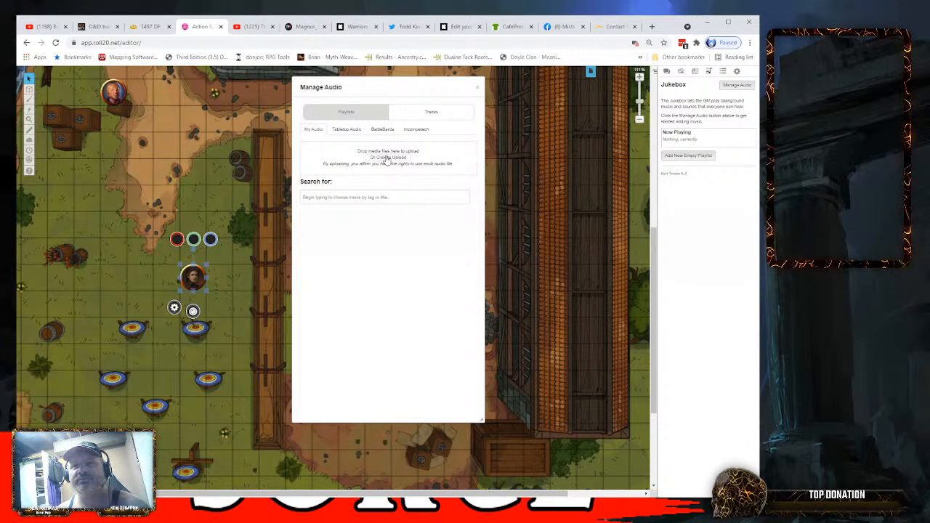
{"action": "left_click", "coordinate": [350, 131]}
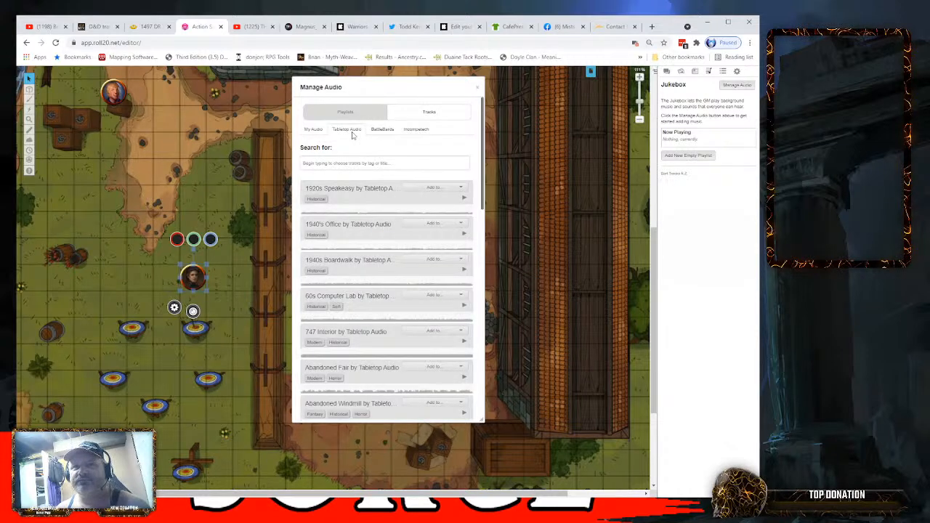
{"action": "left_click", "coordinate": [382, 130]}
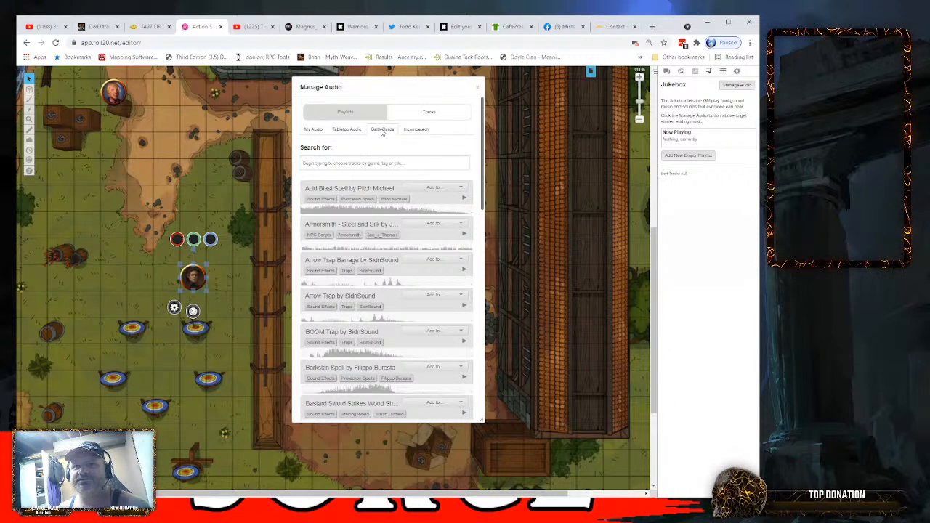
{"action": "left_click", "coordinate": [416, 130]}
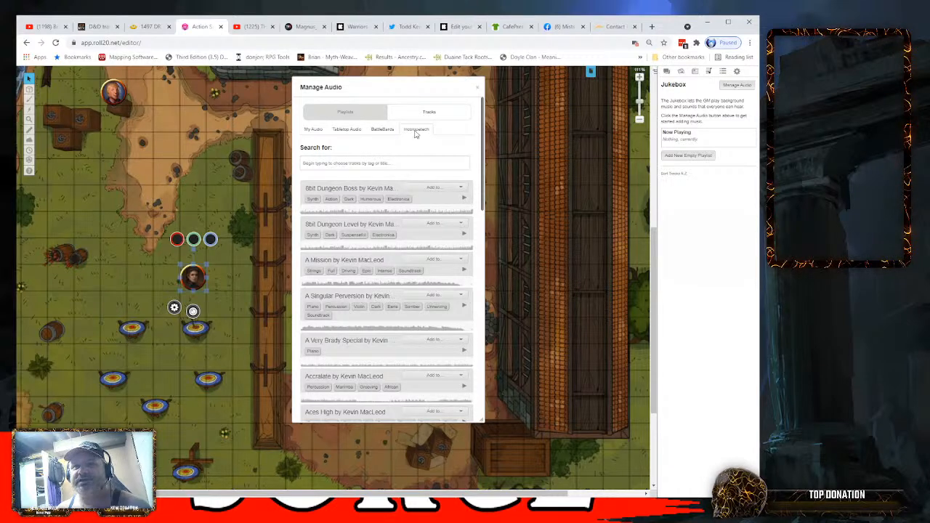
{"action": "left_click", "coordinate": [311, 134]}
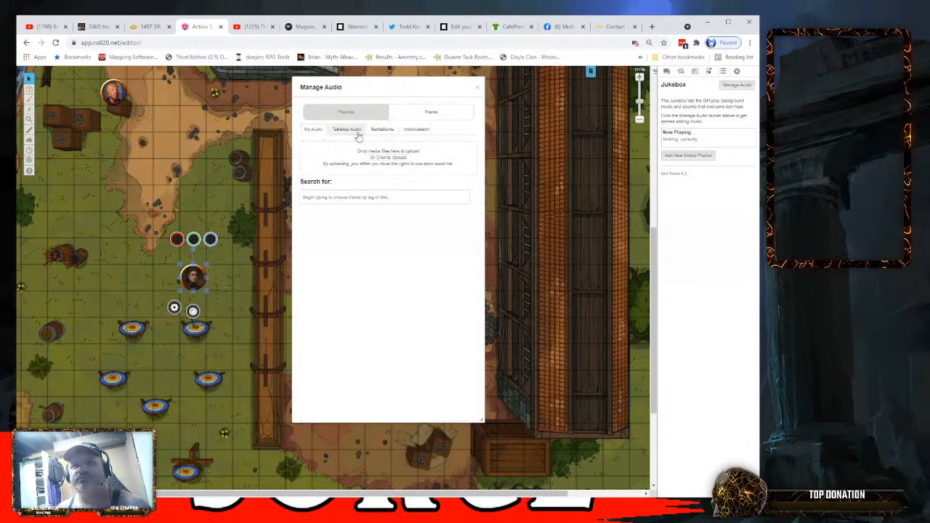
- Filter the Tabletop Audio tracks by the Fantasy and Ambience tags and look through the matching tracks
{"action": "left_click", "coordinate": [352, 132]}
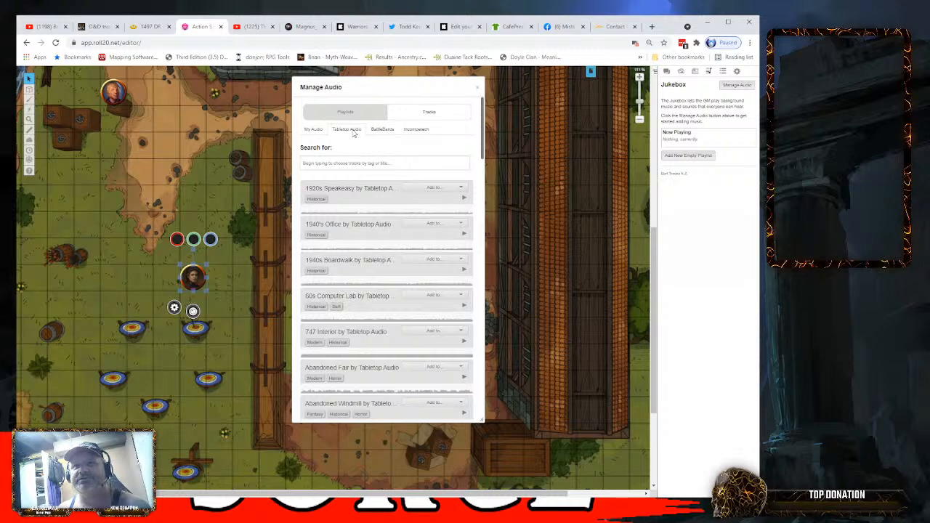
{"action": "left_click", "coordinate": [321, 163]}
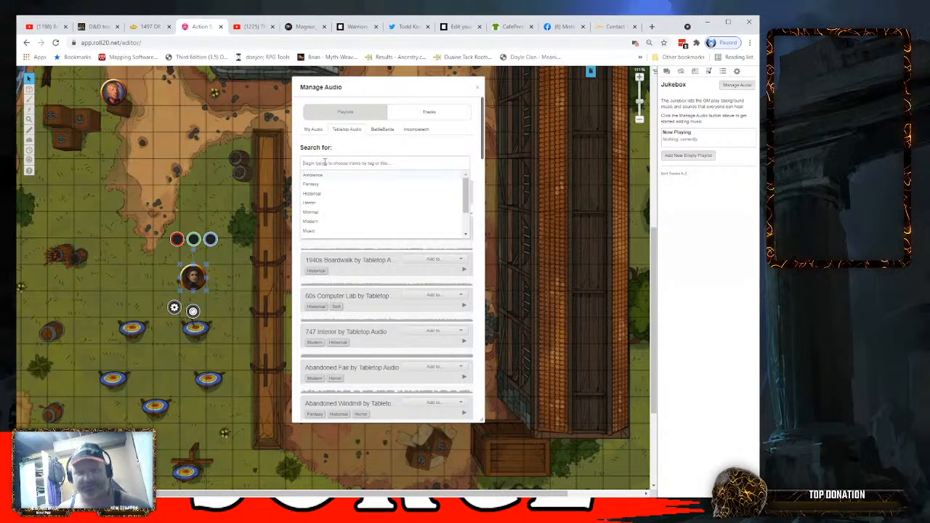
{"action": "left_click", "coordinate": [315, 183]}
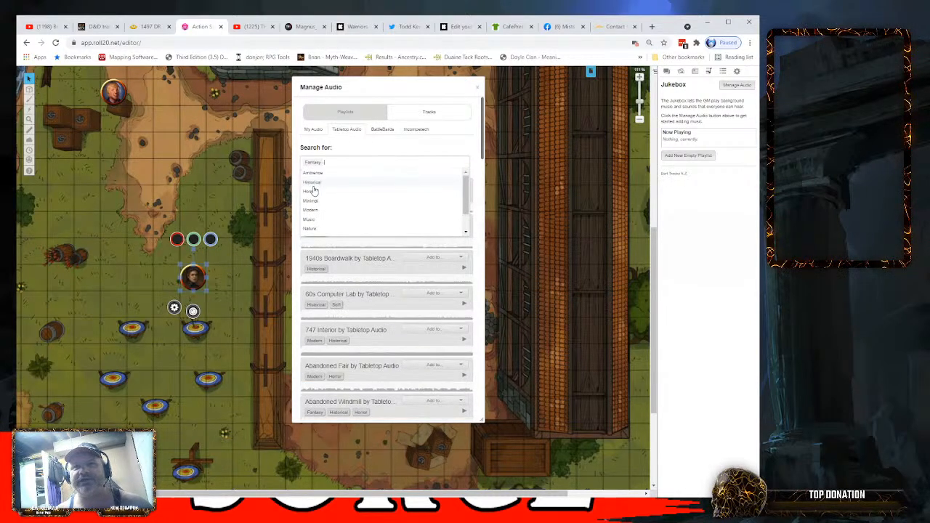
{"action": "left_click", "coordinate": [317, 175]}
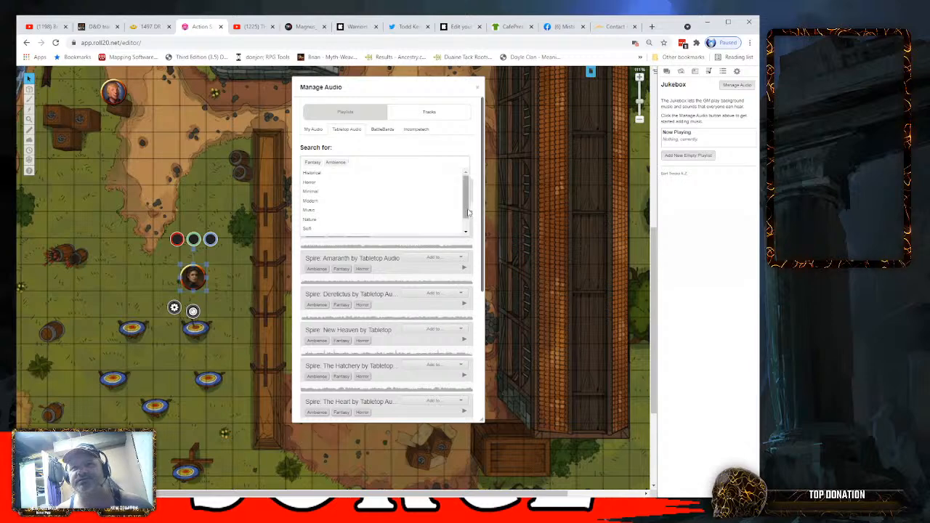
{"action": "left_click", "coordinate": [483, 233]}
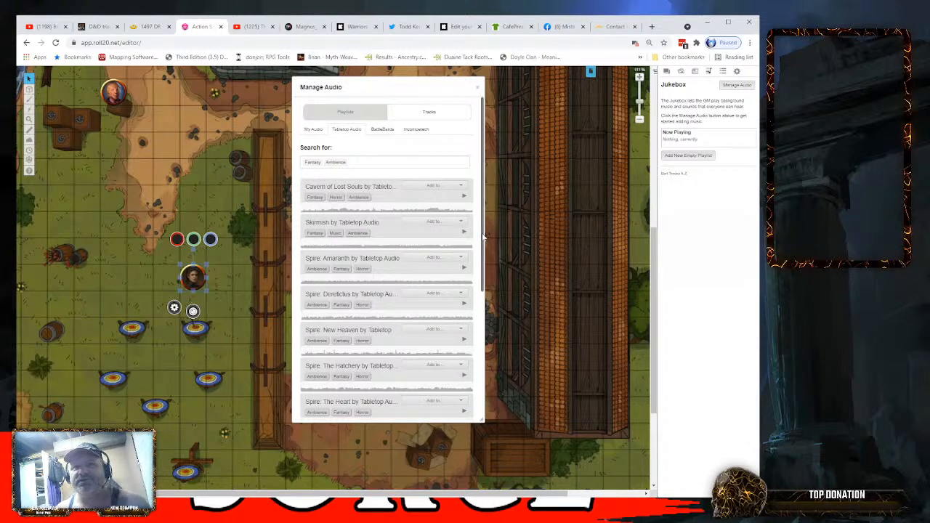
{"action": "scroll", "coordinate": [385, 225], "scroll_direction": "down", "scroll_amount": 5}
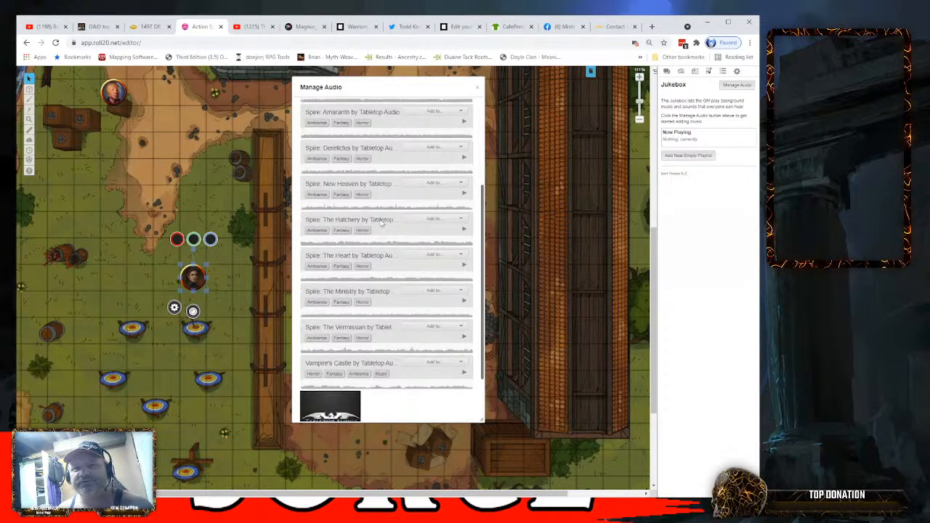
{"action": "scroll", "coordinate": [381, 223], "scroll_direction": "up", "scroll_amount": 5}
- Clear the Fantasy and Ambience tags and search the Tabletop Audio tracks for "medieval town"
{"action": "left_click", "coordinate": [325, 166]}
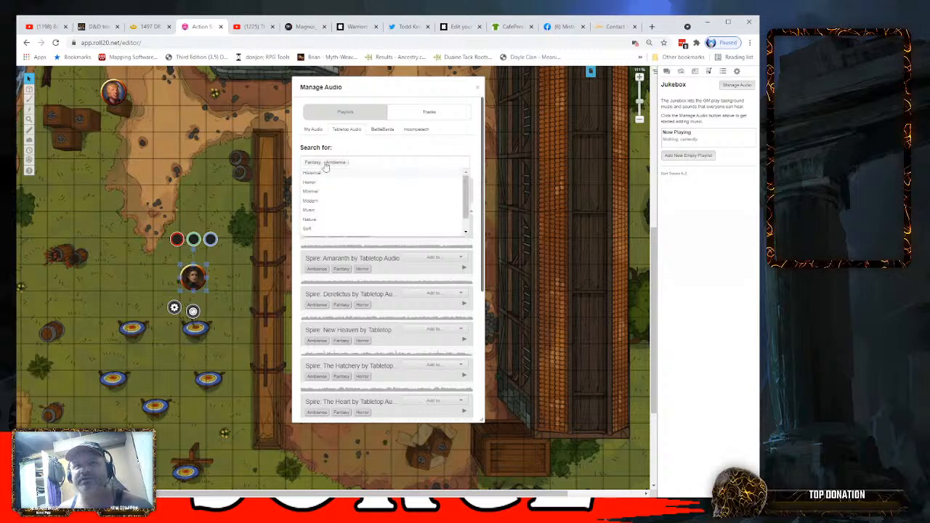
{"action": "key", "text": "BackSpace"}
{"action": "key", "text": "BackSpace"}
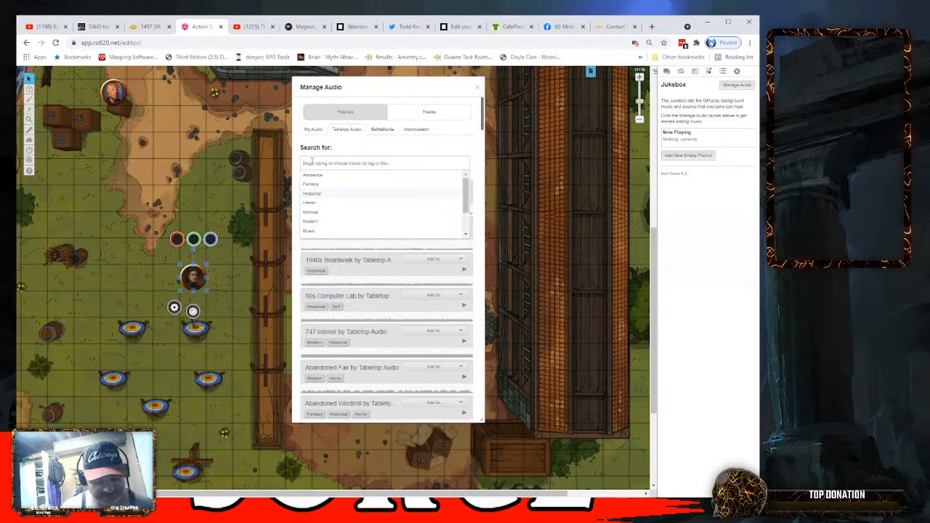
{"action": "type", "text": "medieval"}
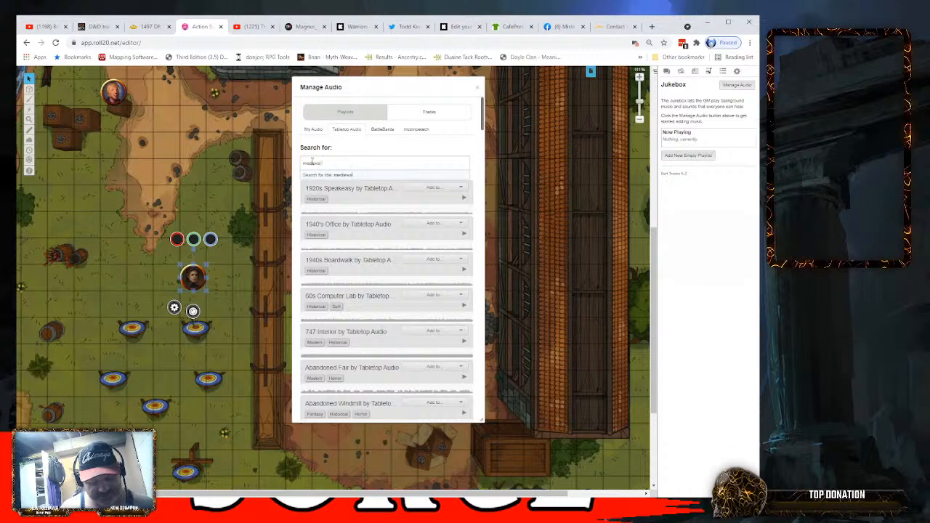
{"action": "type", "text": " town"}
{"action": "key", "text": "Return"}
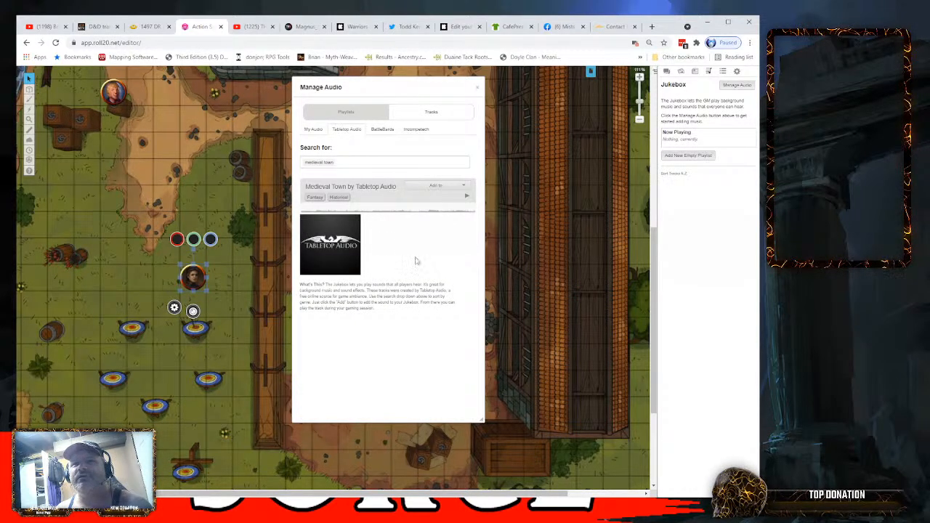
- Add the Medieval Town track to the Jukebox, close the audio manager, and start playing the track
{"action": "left_click", "coordinate": [449, 187]}
{"action": "left_click", "coordinate": [447, 197]}
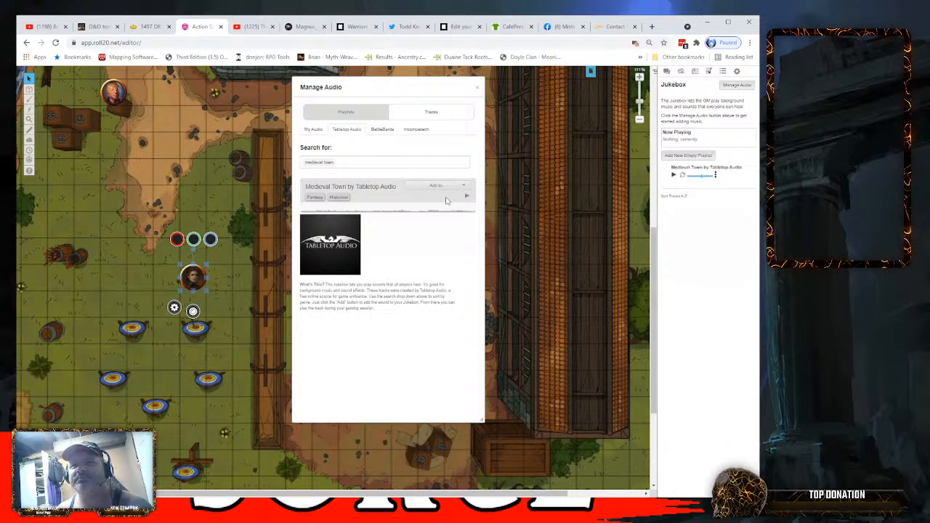
{"action": "left_click", "coordinate": [478, 87]}
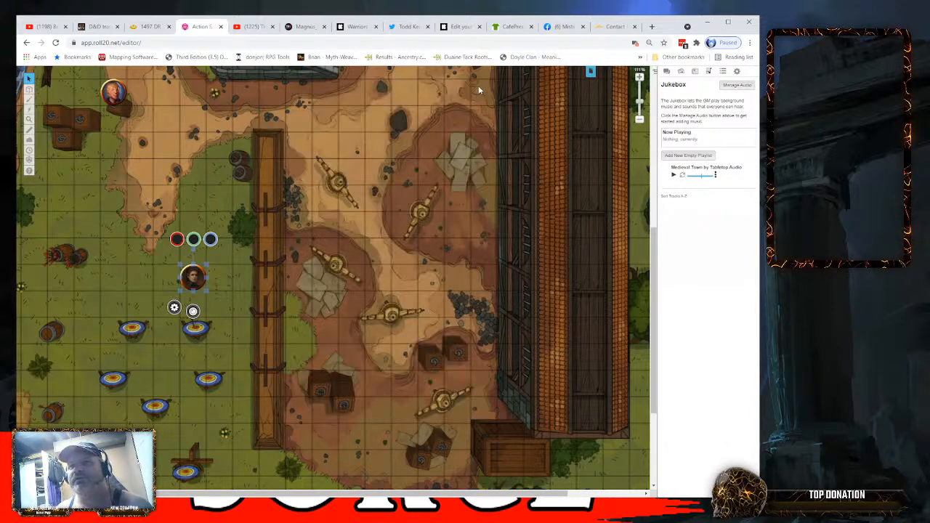
{"action": "left_click", "coordinate": [674, 177]}
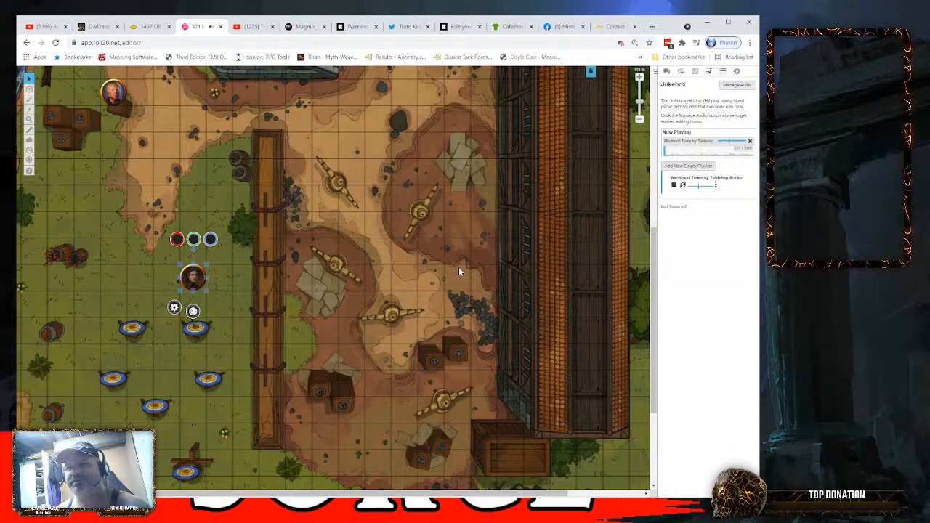
- Look through the Journal, Art Library, Jukebox, Collections, game settings and chat sections of the sidebar
{"action": "left_click", "coordinate": [695, 72]}
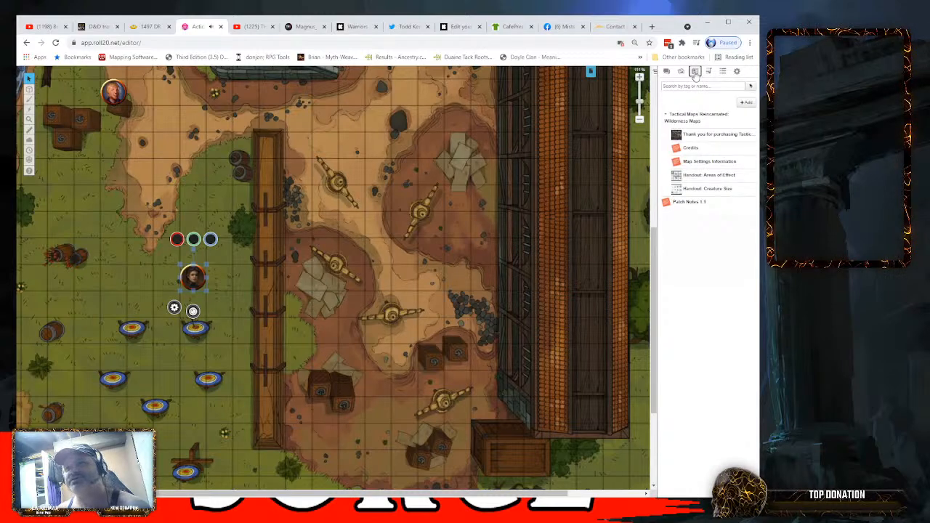
{"action": "left_click", "coordinate": [681, 71]}
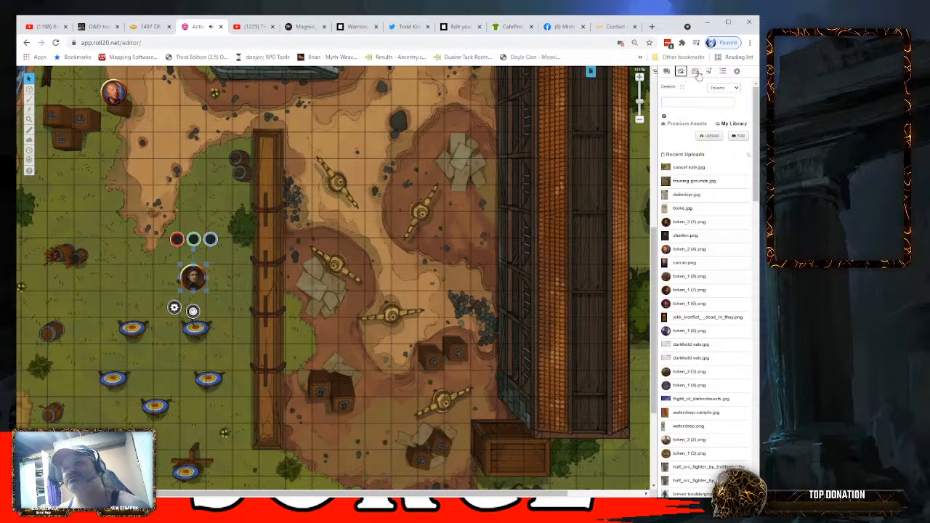
{"action": "left_click", "coordinate": [695, 71]}
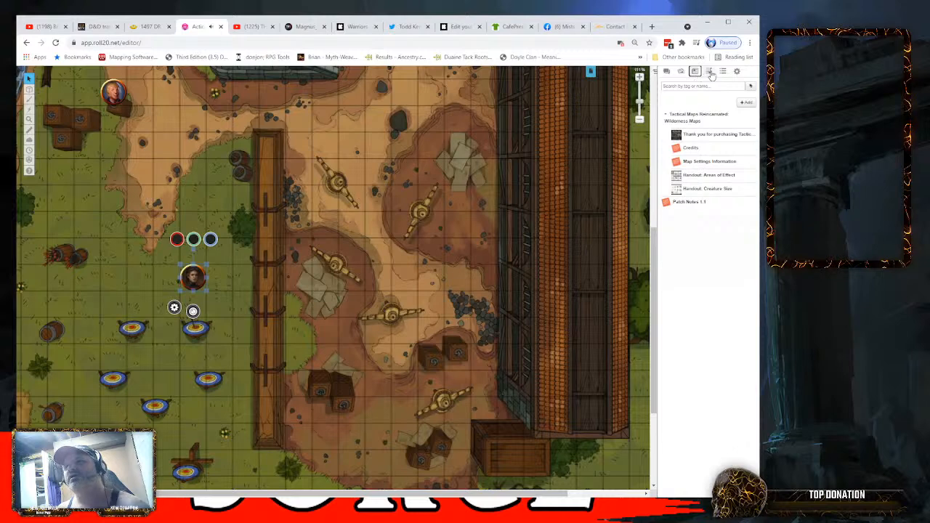
{"action": "left_click", "coordinate": [708, 71]}
{"action": "left_click", "coordinate": [722, 72]}
{"action": "left_click", "coordinate": [737, 72]}
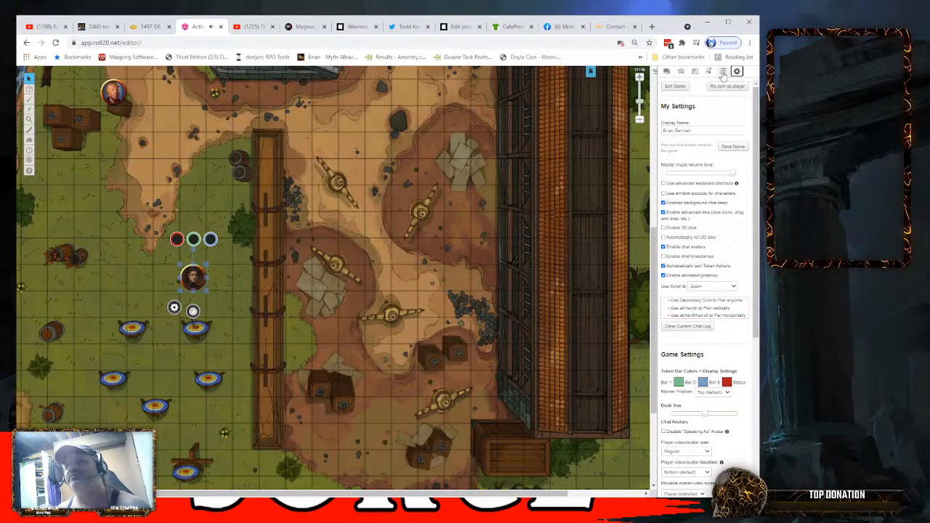
{"action": "left_click", "coordinate": [668, 72]}
{"action": "left_click", "coordinate": [695, 71]}
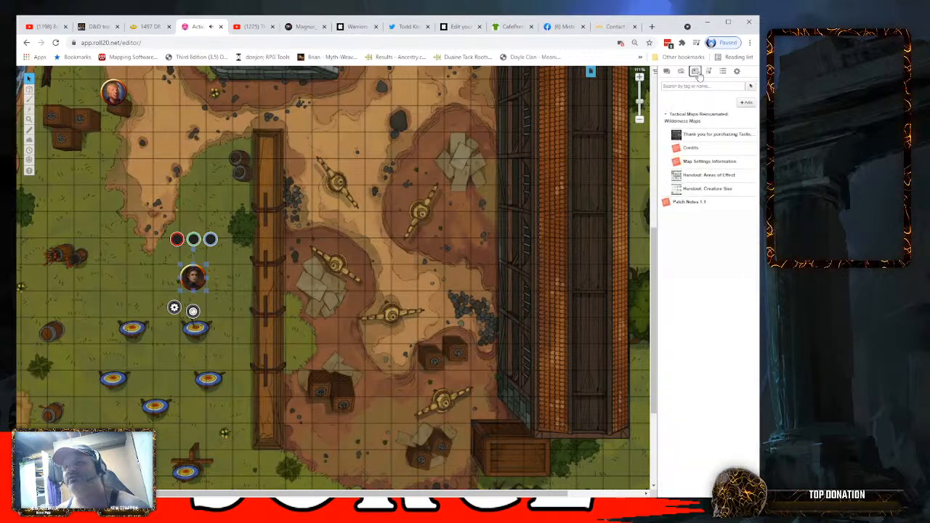
- Open the Transmogrifier from the game settings and choose Dragon of Icespire Peak as the source game
{"action": "left_click", "coordinate": [736, 71]}
{"action": "scroll", "coordinate": [537, 130], "scroll_direction": "up", "scroll_amount": 1}
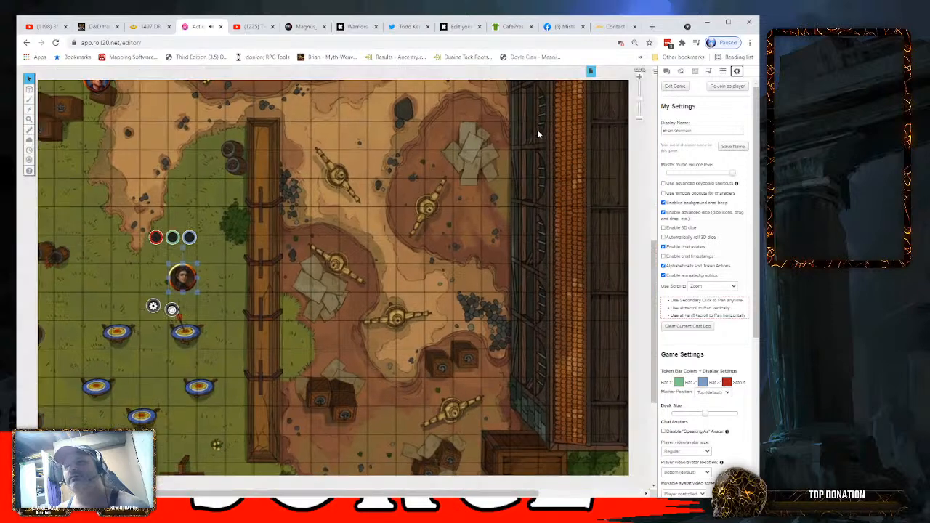
{"action": "scroll", "coordinate": [538, 133], "scroll_direction": "down", "scroll_amount": 2}
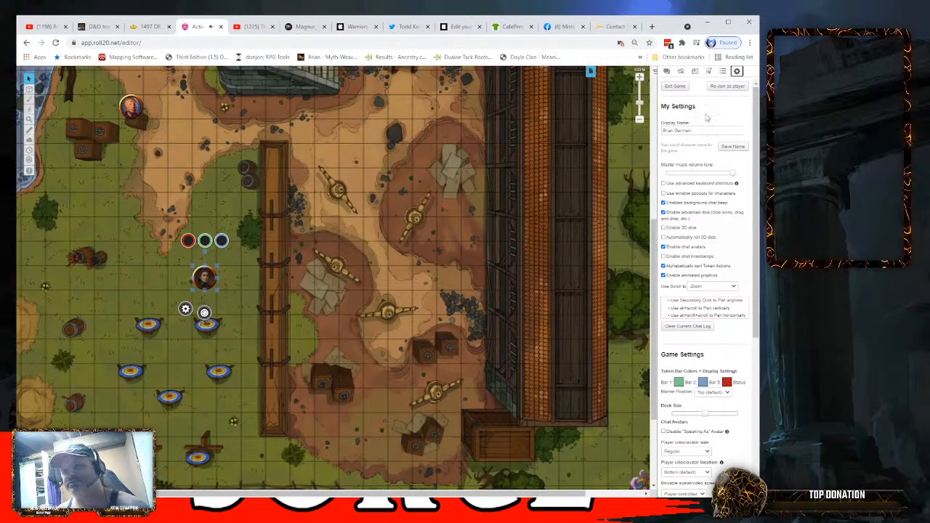
{"action": "scroll", "coordinate": [699, 181], "scroll_direction": "down", "scroll_amount": 4}
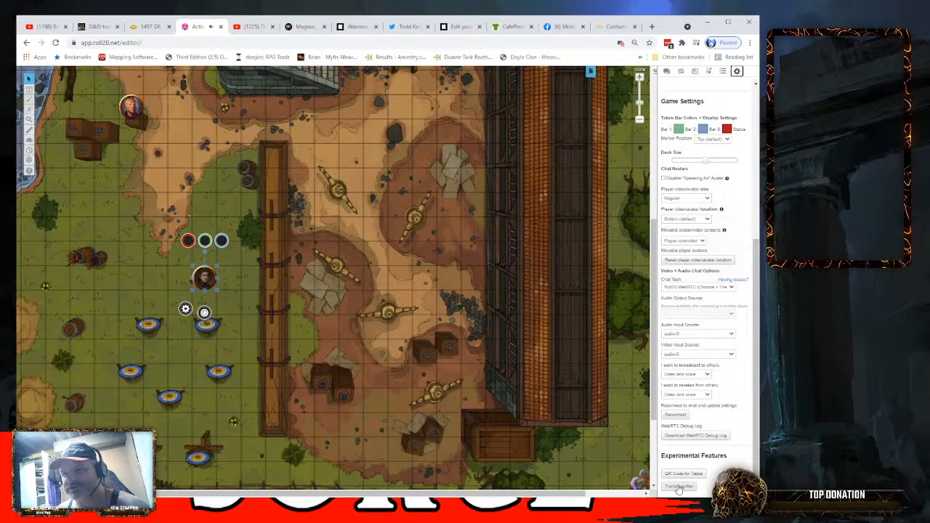
{"action": "left_click", "coordinate": [678, 486]}
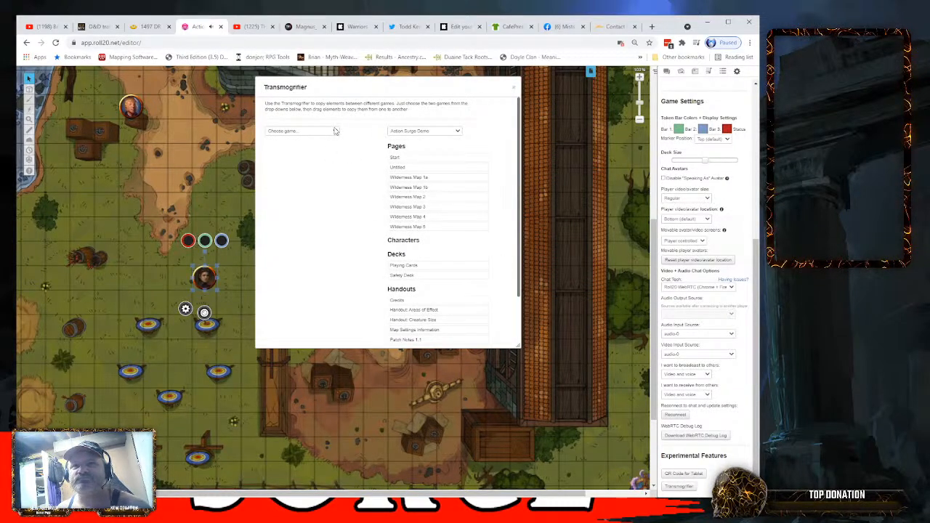
{"action": "left_click", "coordinate": [306, 162]}
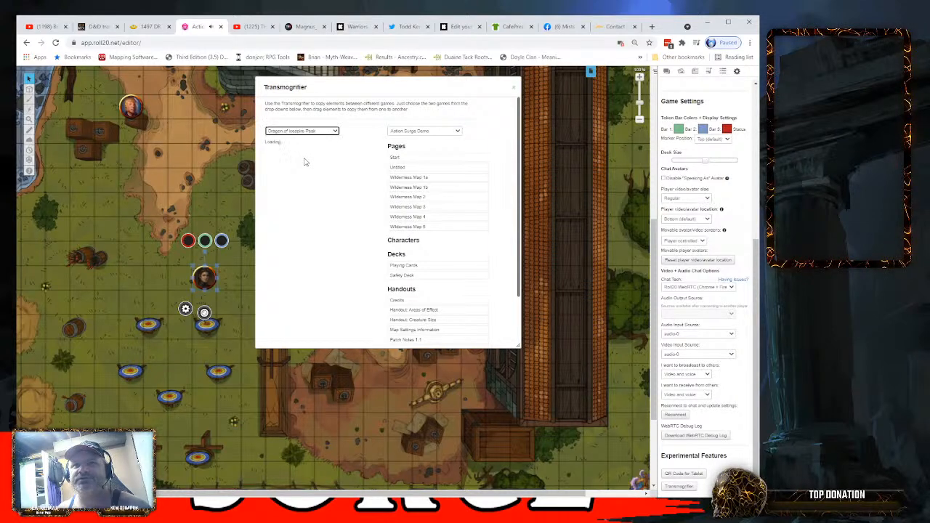
- Copy the Banshee, Boar and Branara Stormseeker characters into Action Surge Demo, and close the Transmogrifier
{"action": "scroll", "coordinate": [304, 158], "scroll_direction": "down", "scroll_amount": 10}
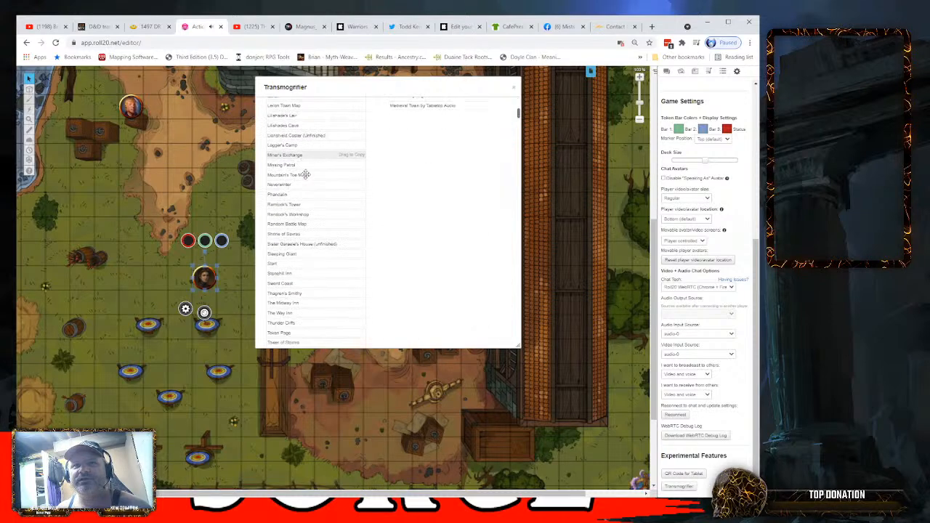
{"action": "scroll", "coordinate": [302, 181], "scroll_direction": "up", "scroll_amount": 2}
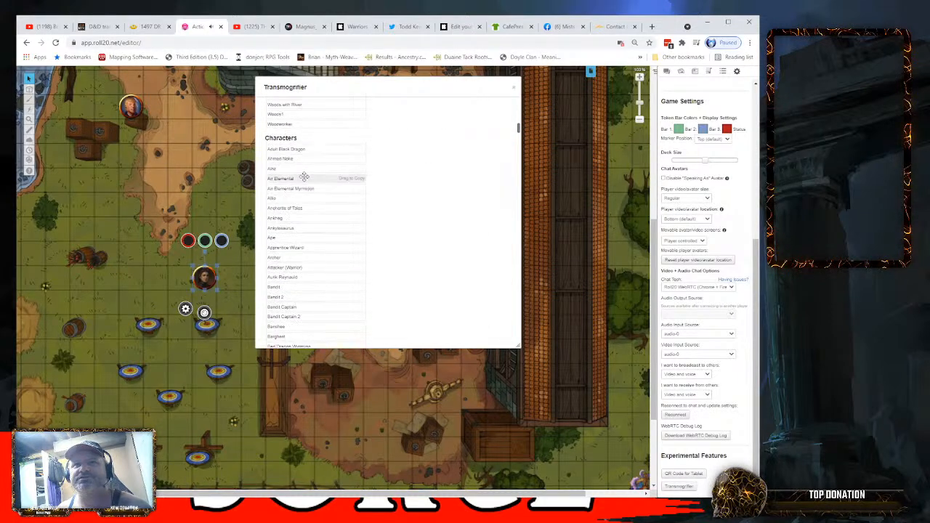
{"action": "scroll", "coordinate": [320, 186], "scroll_direction": "down", "scroll_amount": 3}
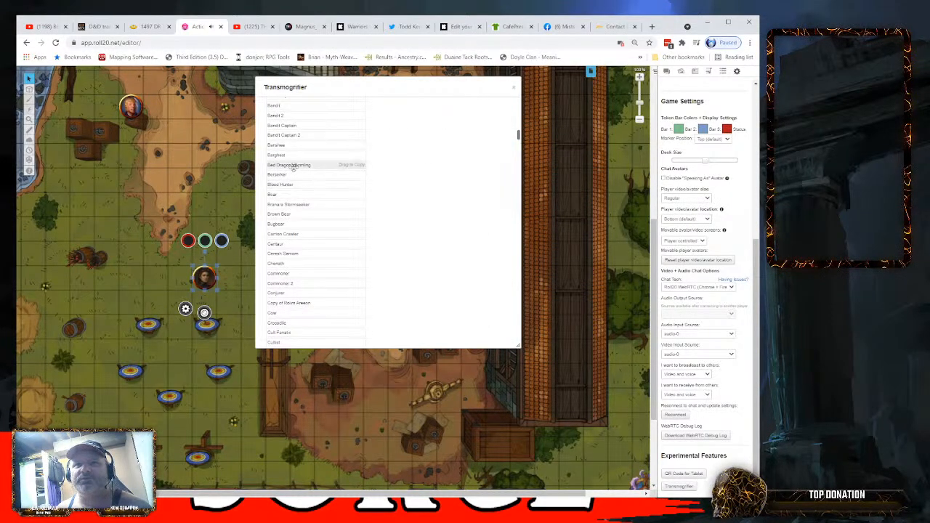
{"action": "left_click_drag", "start_coordinate": [282, 145], "coordinate": [413, 159]}
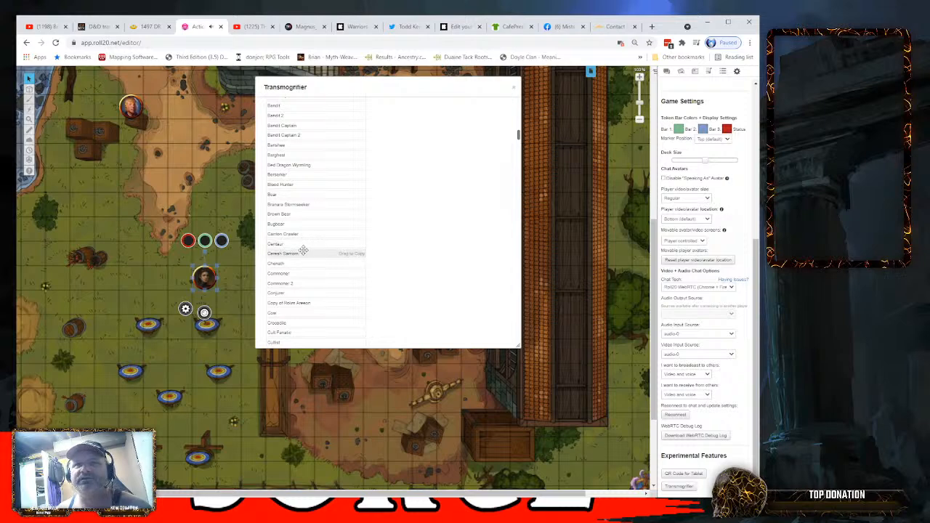
{"action": "left_click_drag", "start_coordinate": [292, 194], "coordinate": [425, 198]}
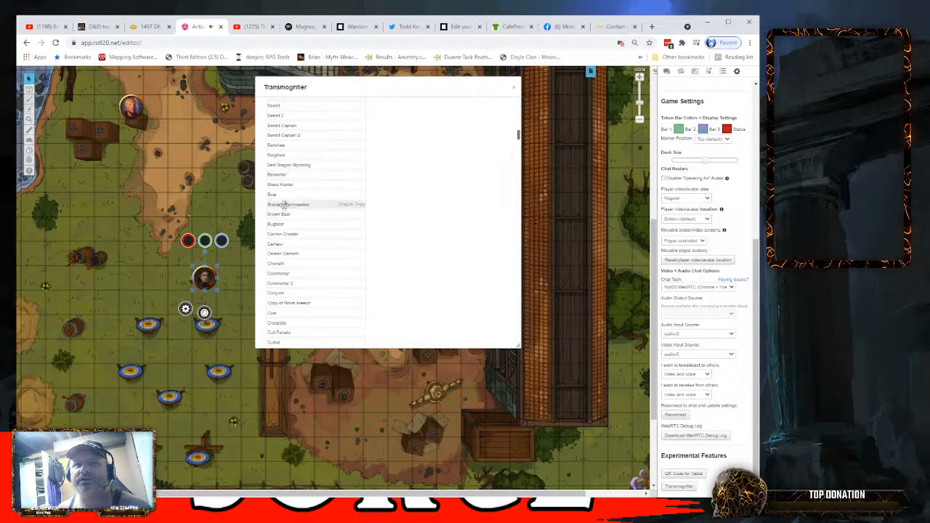
{"action": "left_click_drag", "start_coordinate": [312, 205], "coordinate": [440, 218]}
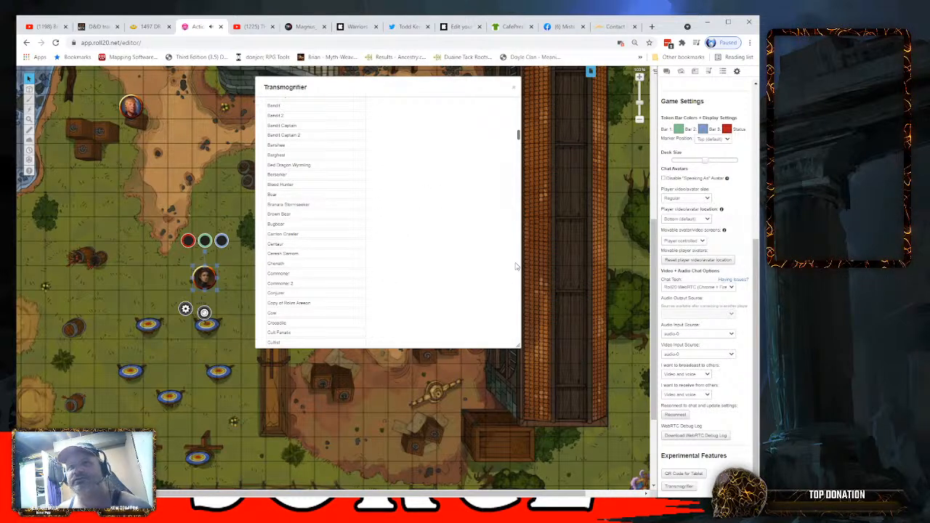
{"action": "left_click", "coordinate": [514, 88]}
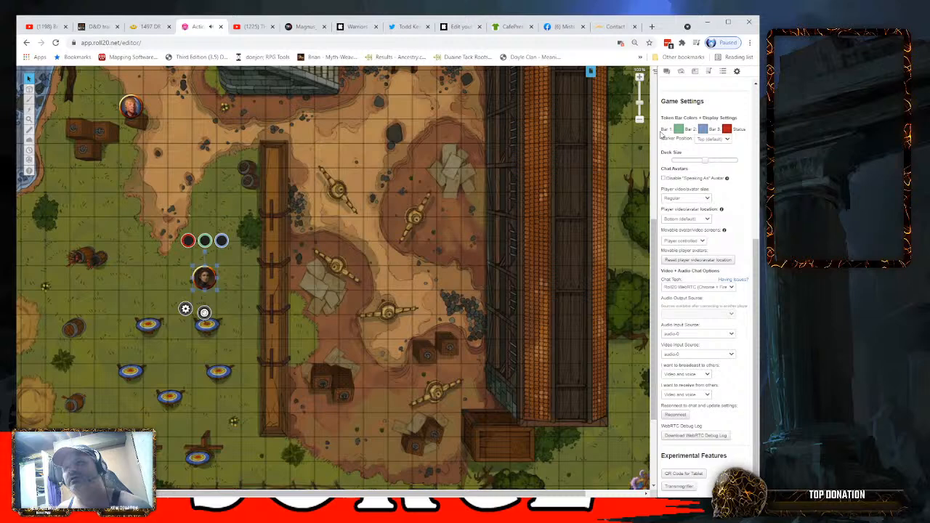
- Place the Banshee from the Journal on the dirt path north of the training dummies and select its token
{"action": "left_click", "coordinate": [694, 71]}
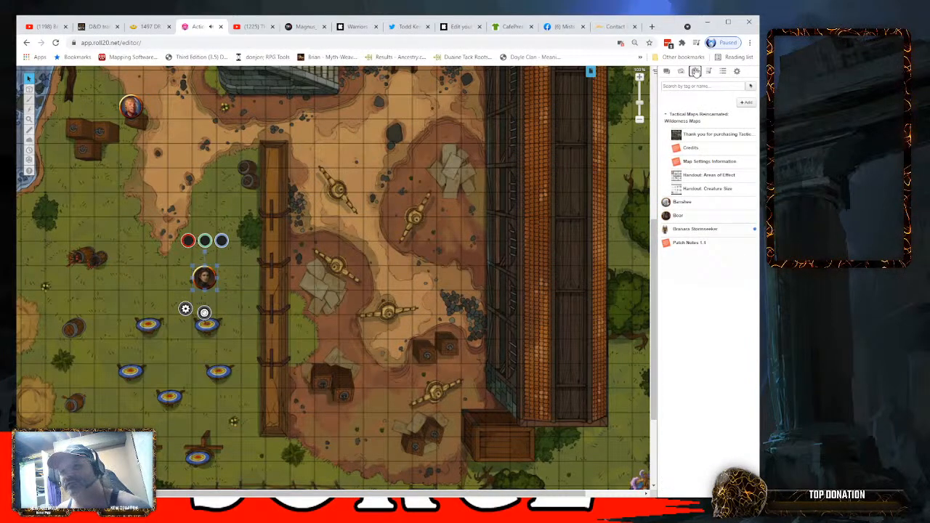
{"action": "left_click_drag", "start_coordinate": [677, 204], "coordinate": [374, 157]}
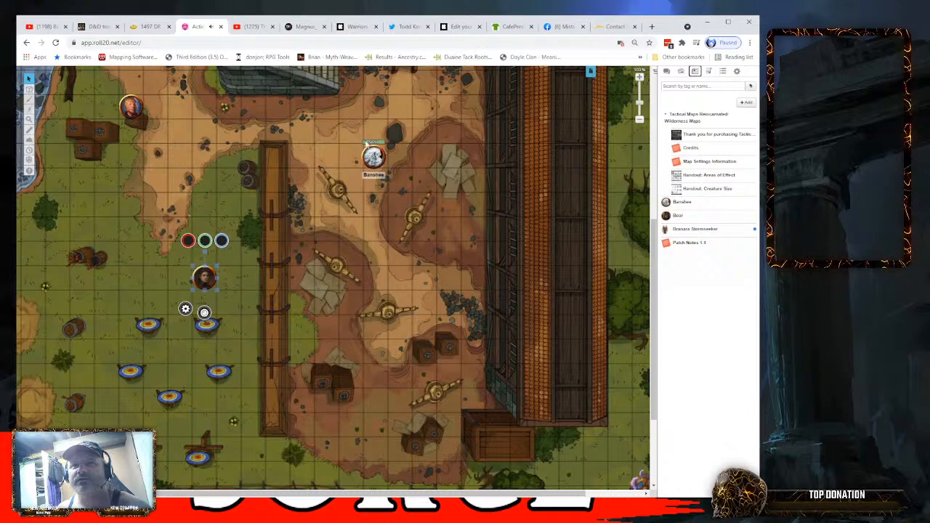
{"action": "left_click", "coordinate": [374, 155]}
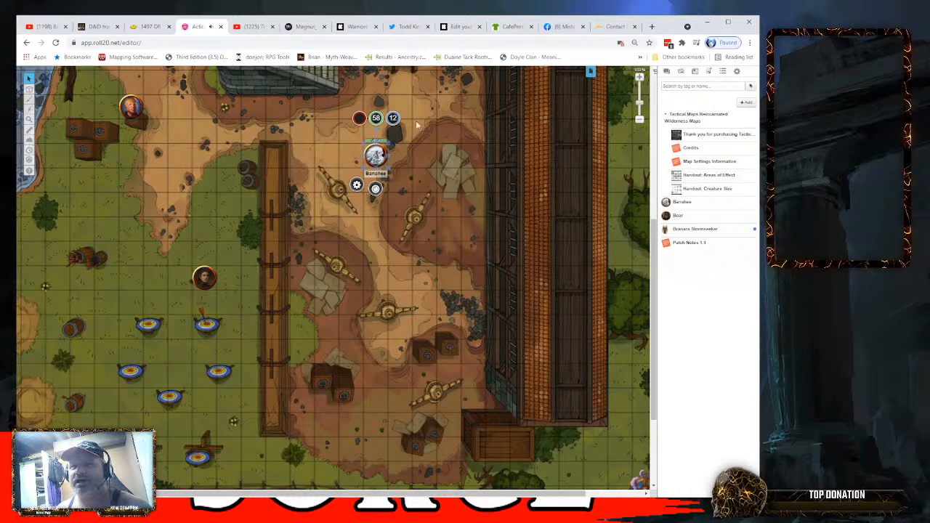
- Link Bar 3 of the Banshee token to a character attribute with the value 10, and save the token settings
{"action": "double_click", "coordinate": [374, 155]}
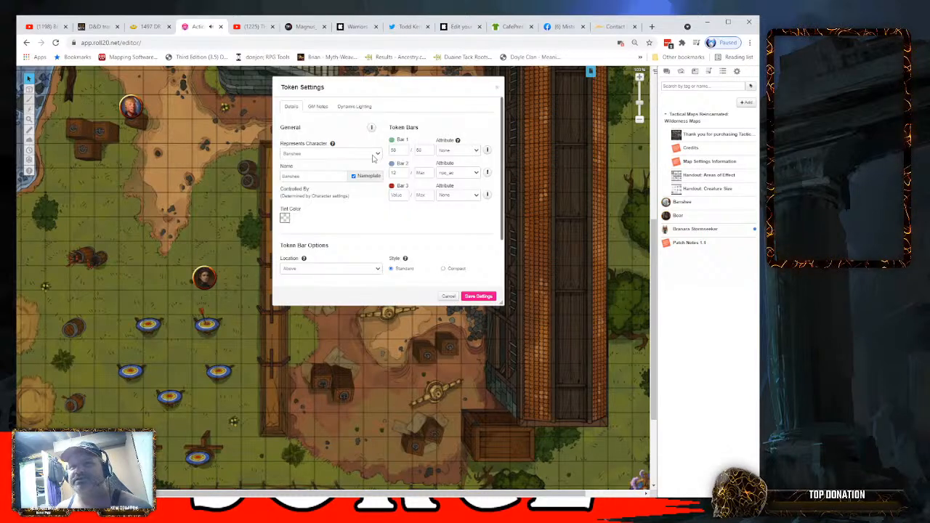
{"action": "left_click", "coordinate": [462, 219]}
{"action": "left_click", "coordinate": [483, 296]}
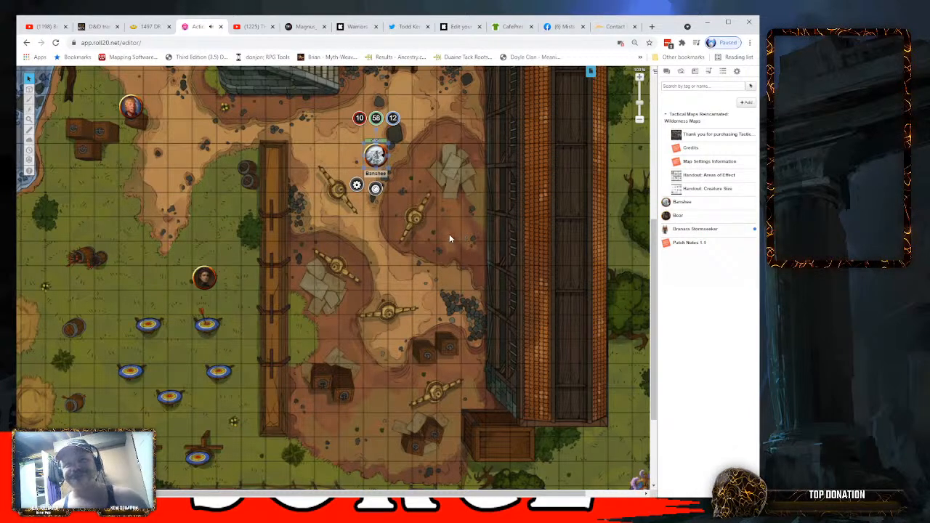
- Move the Banshee token about three squares south, between the training dummies, and compare its bar bubbles with the portrait token's on the grass
{"action": "left_click", "coordinate": [434, 155]}
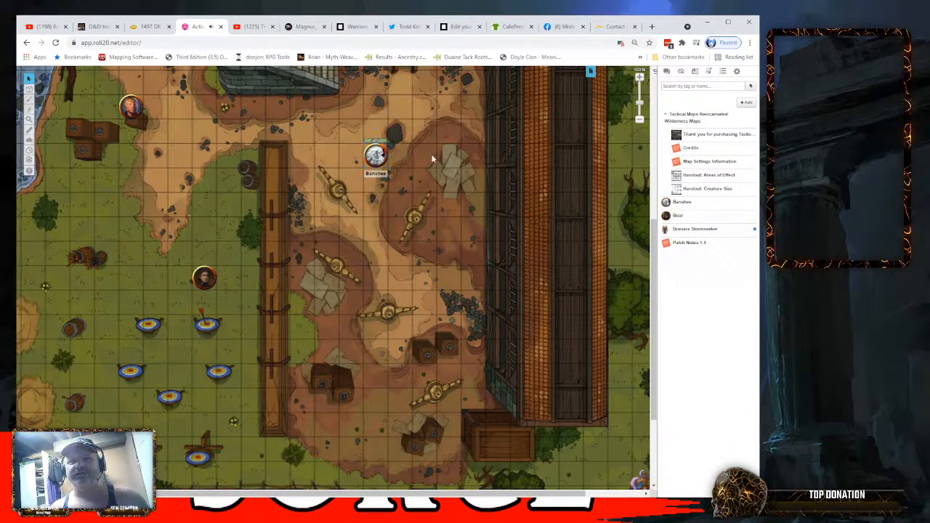
{"action": "left_click_drag", "start_coordinate": [380, 157], "coordinate": [376, 230]}
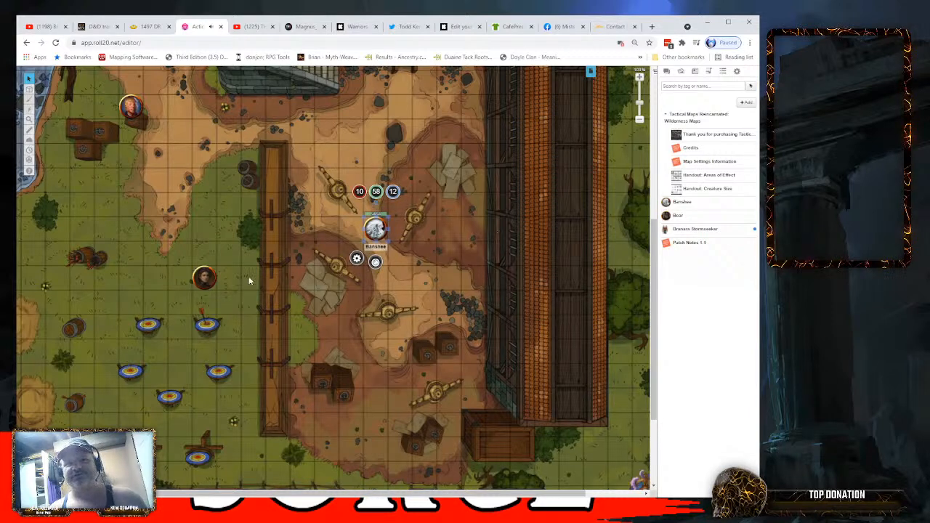
{"action": "left_click", "coordinate": [208, 280]}
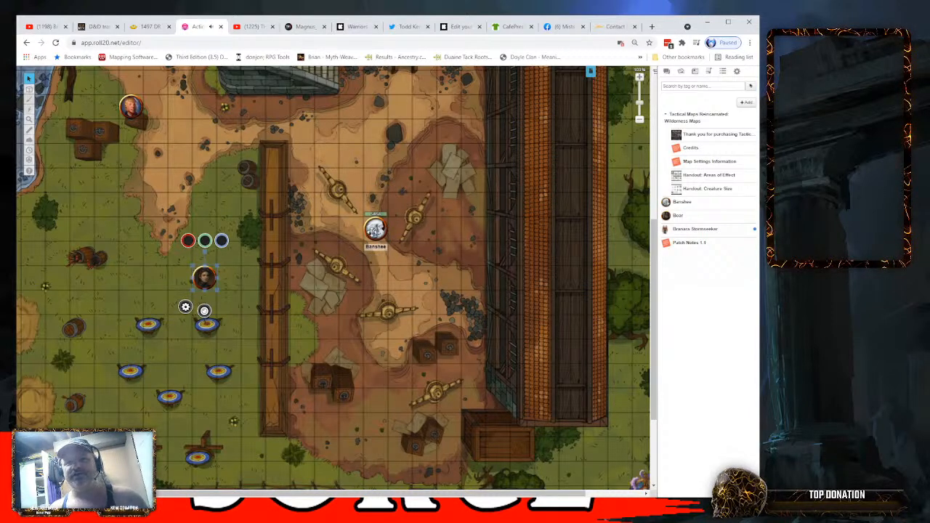
{"action": "left_click", "coordinate": [374, 229]}
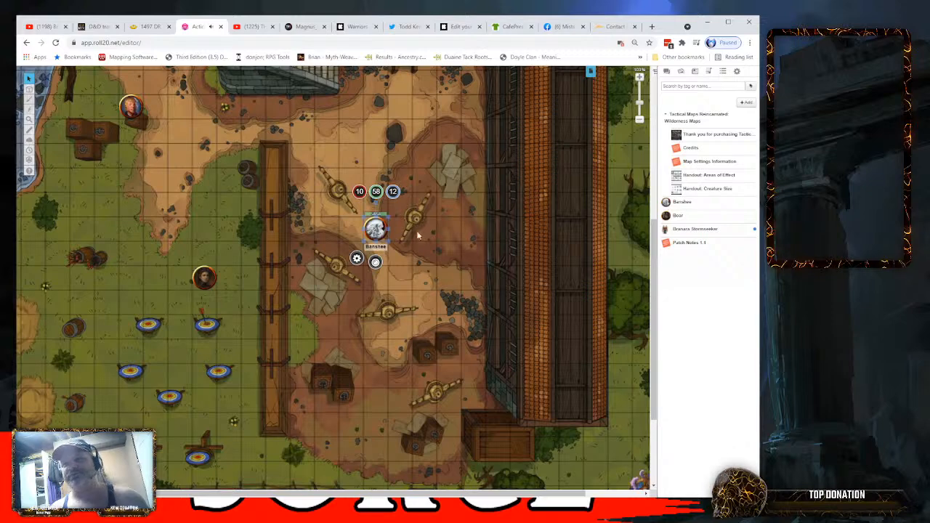
- Place Branara Stormseeker from the Journal on the dirt path north-east of the Banshee and select the token
{"action": "left_click_drag", "start_coordinate": [664, 228], "coordinate": [390, 172]}
{"action": "left_click", "coordinate": [403, 156]}
{"action": "left_click", "coordinate": [393, 167]}
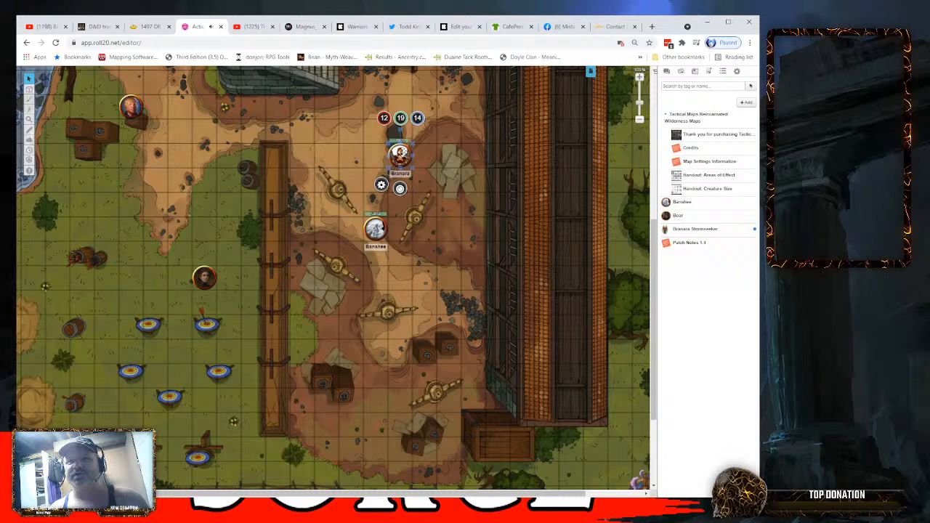
- Grant players the See permission for Bar 1 of the Branara token, keeping its text overlay at Visible to Editors, and save the token settings
{"action": "double_click", "coordinate": [402, 154]}
{"action": "left_click", "coordinate": [497, 87]}
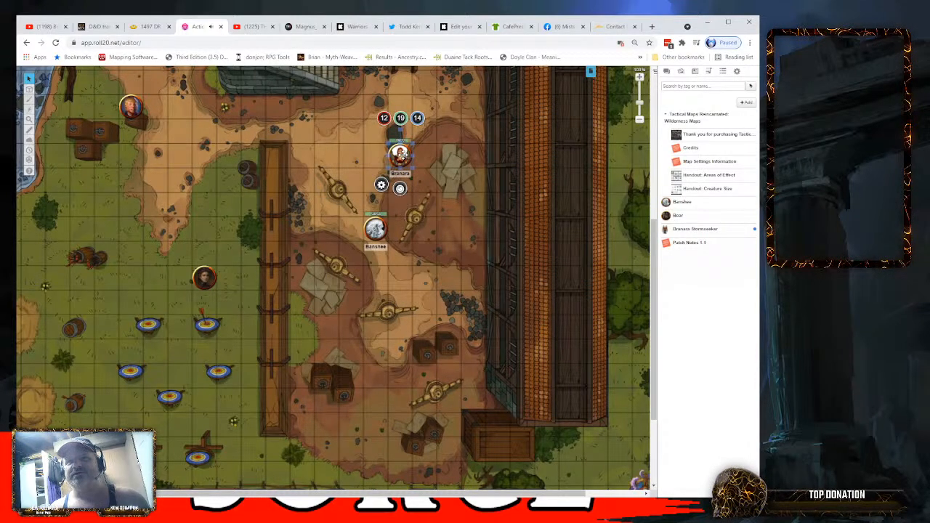
{"action": "double_click", "coordinate": [401, 154]}
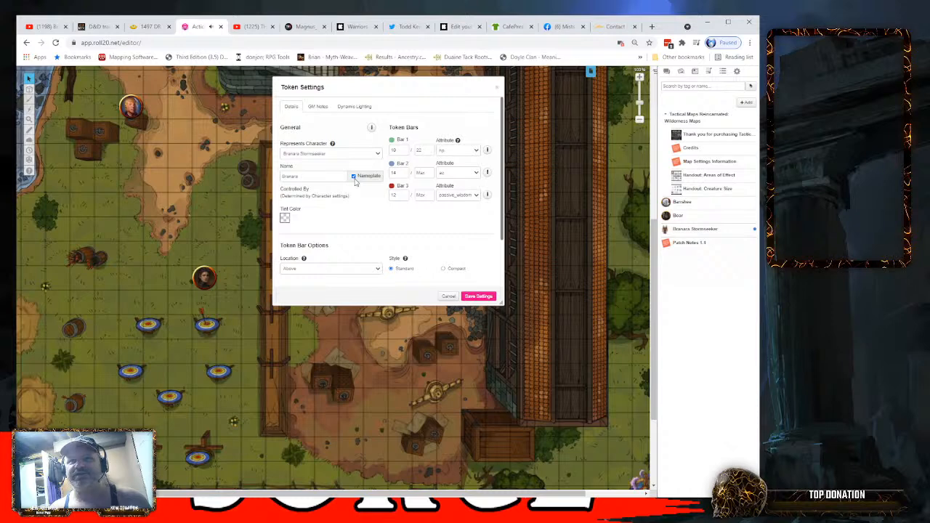
{"action": "left_click", "coordinate": [371, 127]}
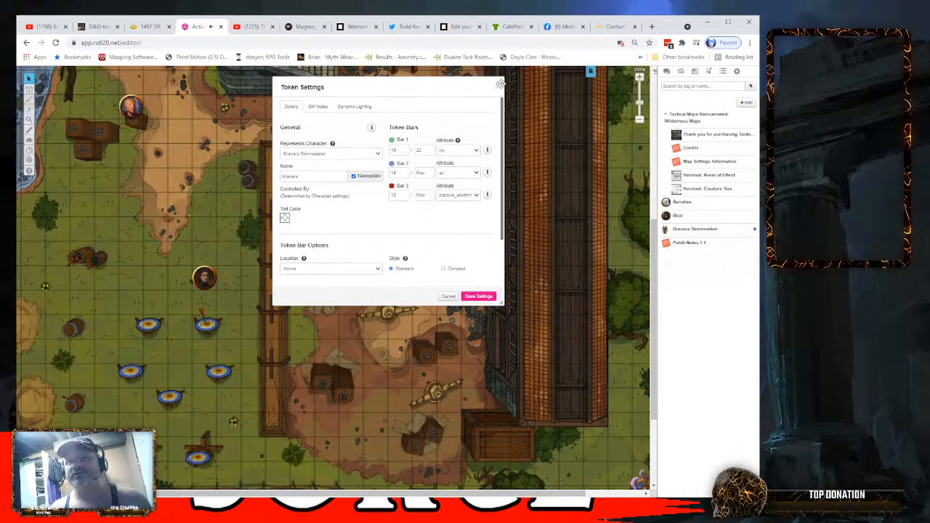
{"action": "mouse_move", "coordinate": [488, 150]}
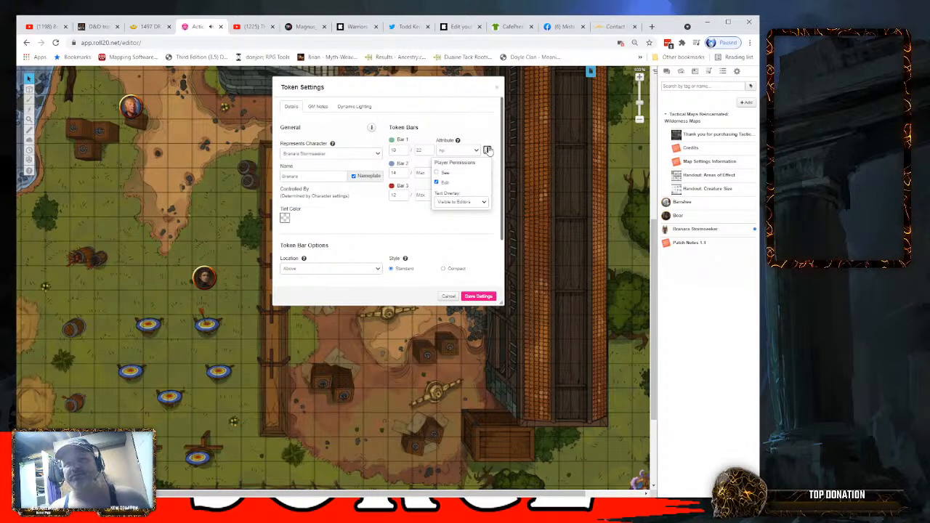
{"action": "left_click", "coordinate": [437, 173]}
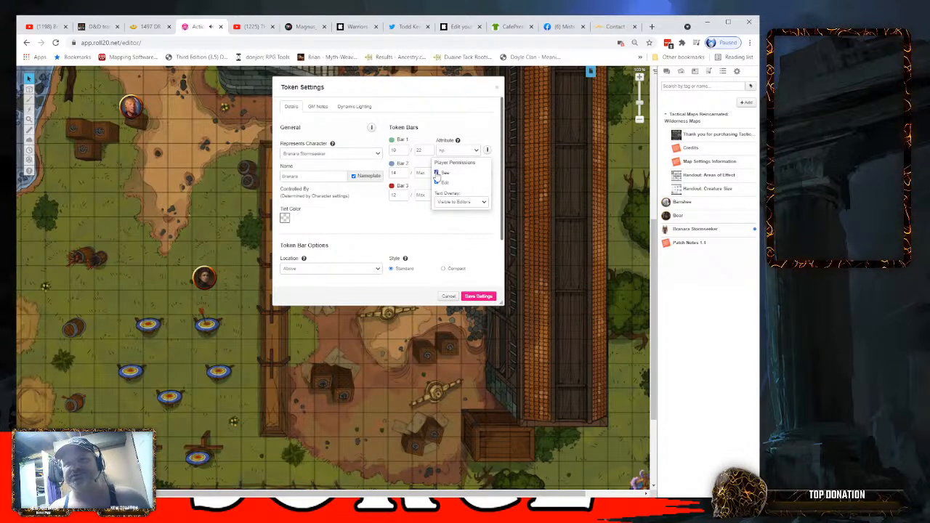
{"action": "left_click", "coordinate": [484, 203]}
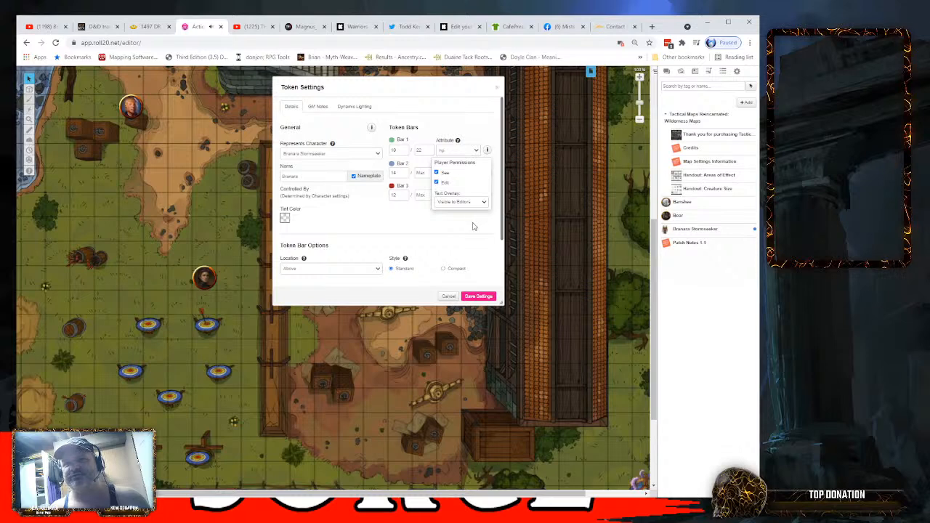
{"action": "left_click", "coordinate": [473, 226]}
{"action": "left_click", "coordinate": [479, 295]}
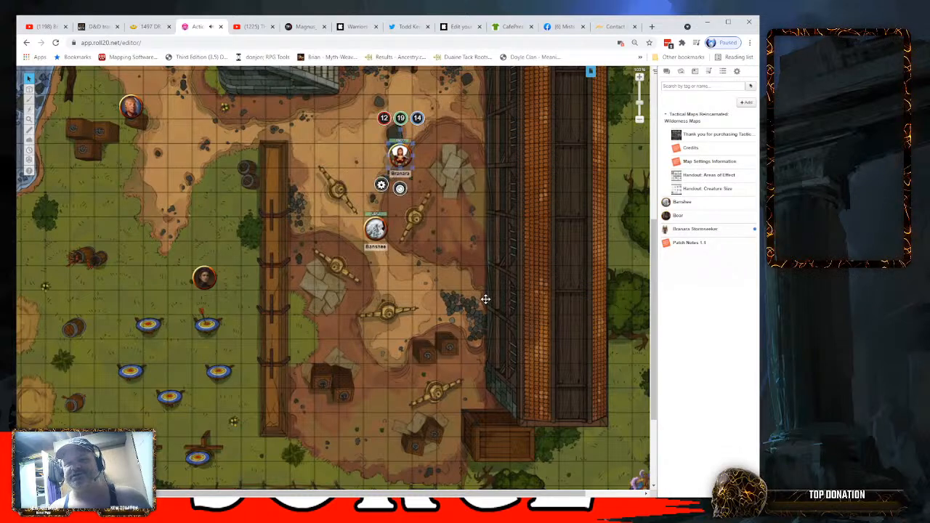
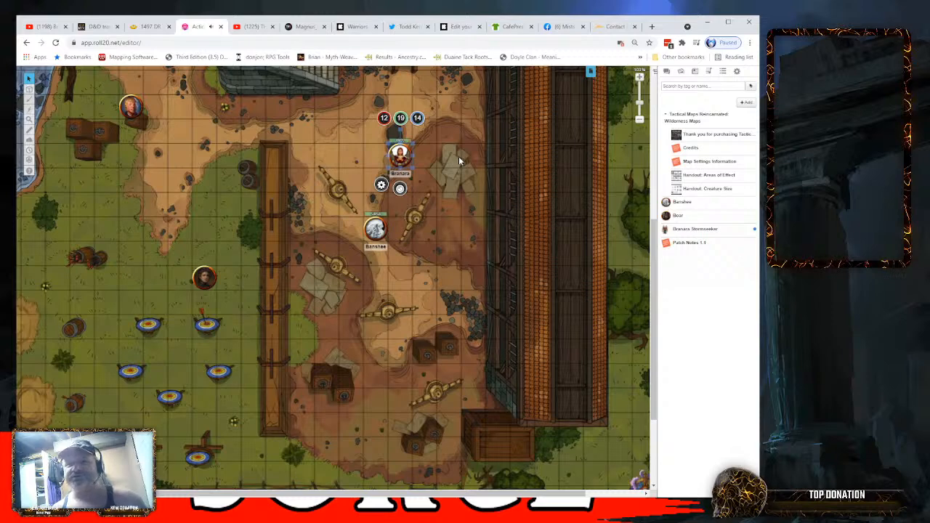
- Add a new character to the Journal, enlarge and reposition its edit window, and name the character New Guy
{"action": "left_click", "coordinate": [452, 176]}
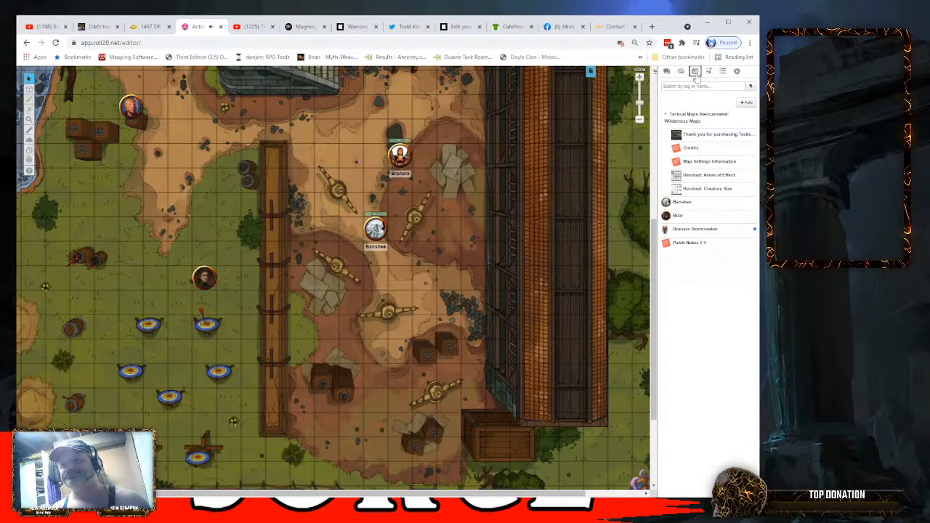
{"action": "left_click", "coordinate": [745, 105]}
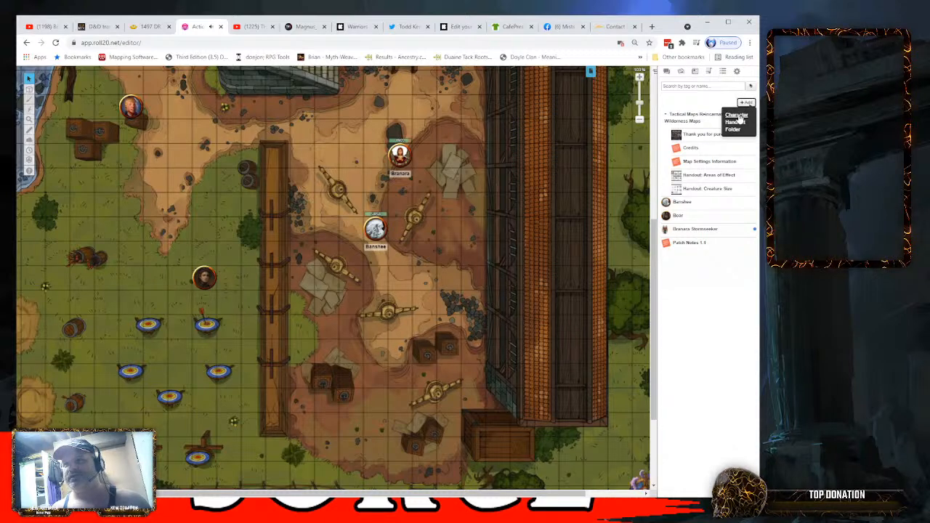
{"action": "left_click", "coordinate": [737, 116]}
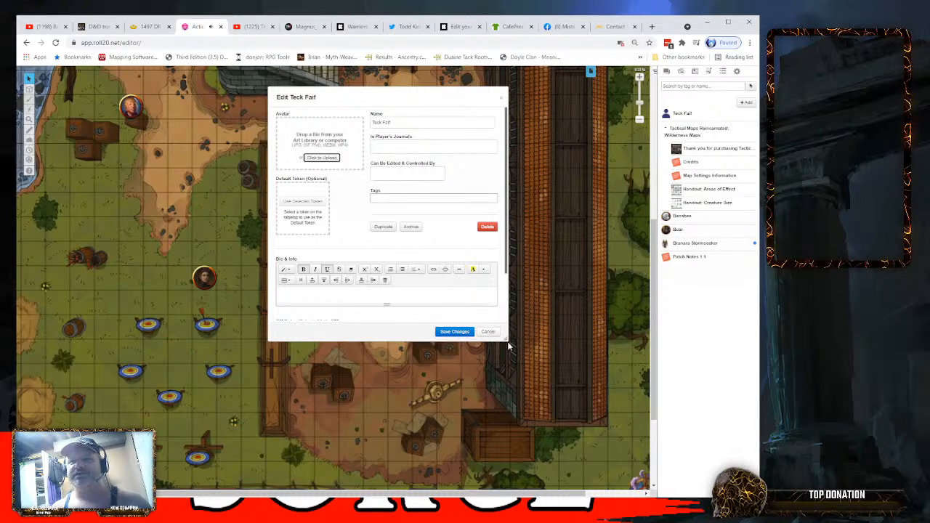
{"action": "left_click_drag", "start_coordinate": [507, 342], "coordinate": [507, 359]}
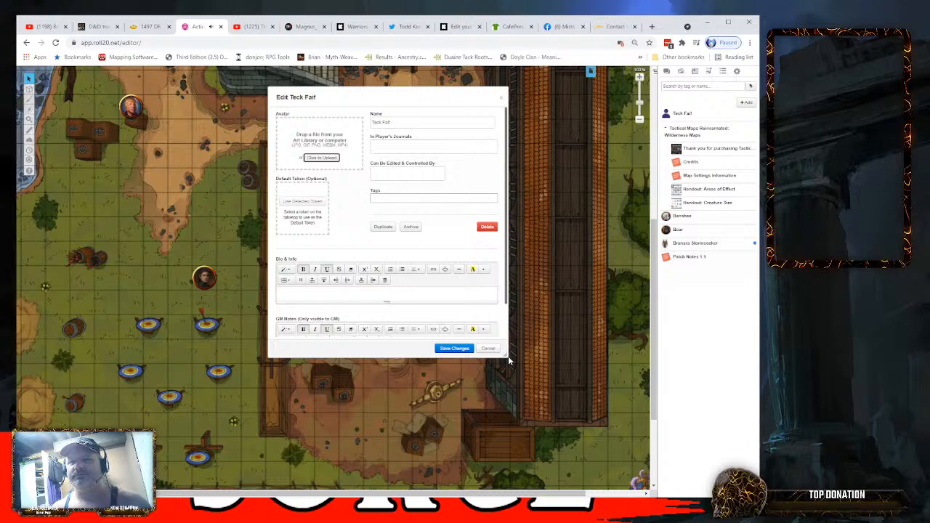
{"action": "left_click_drag", "start_coordinate": [508, 356], "coordinate": [533, 357]}
{"action": "left_click_drag", "start_coordinate": [420, 94], "coordinate": [272, 148]}
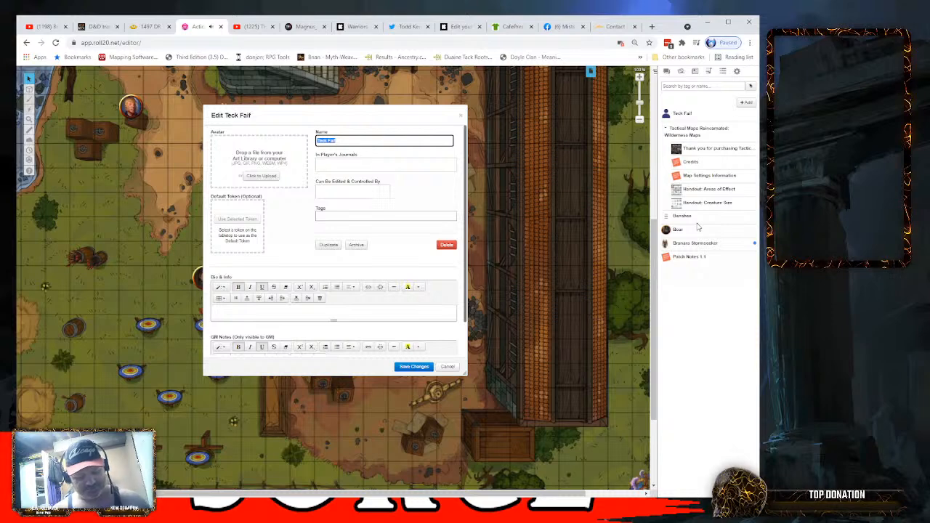
{"action": "type", "text": "New Guy"}
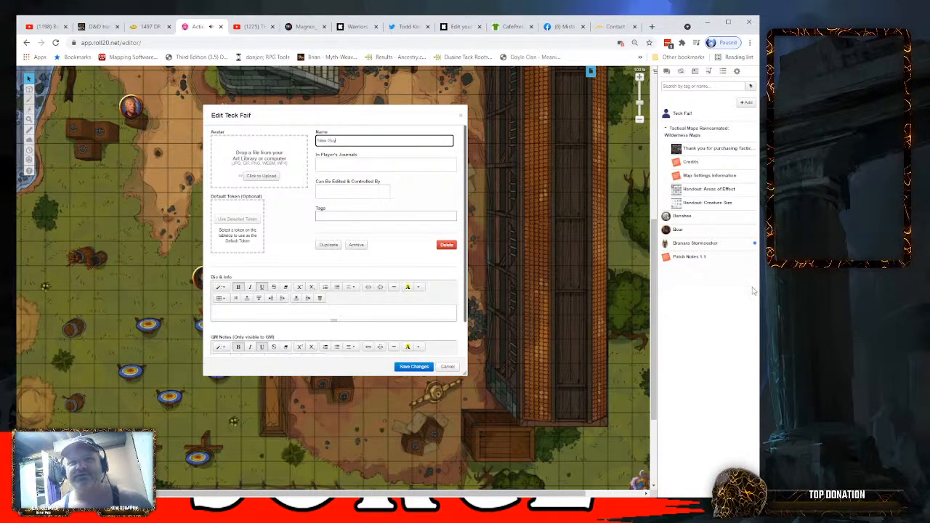
{"action": "left_click", "coordinate": [289, 243]}
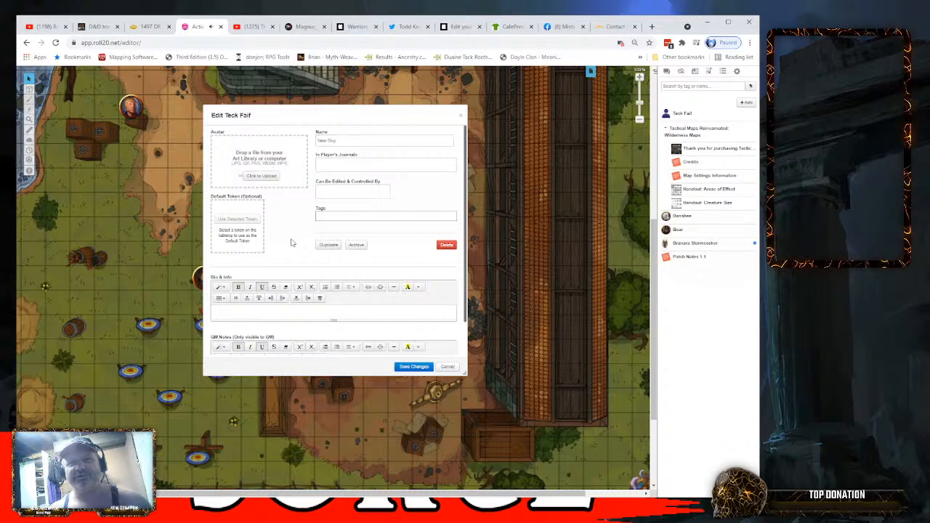
- Share the new character with All Players' journals and allow All Players to edit and control it
{"action": "left_click", "coordinate": [338, 164]}
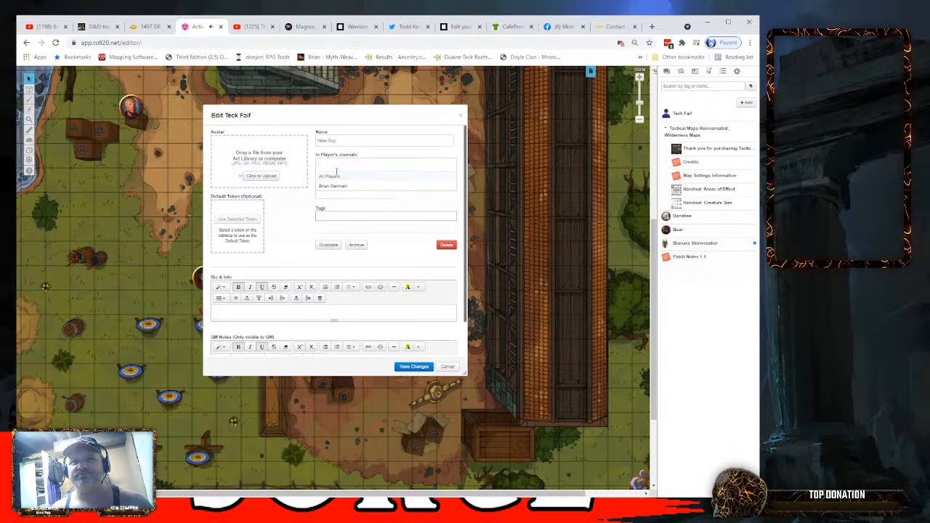
{"action": "left_click", "coordinate": [334, 177]}
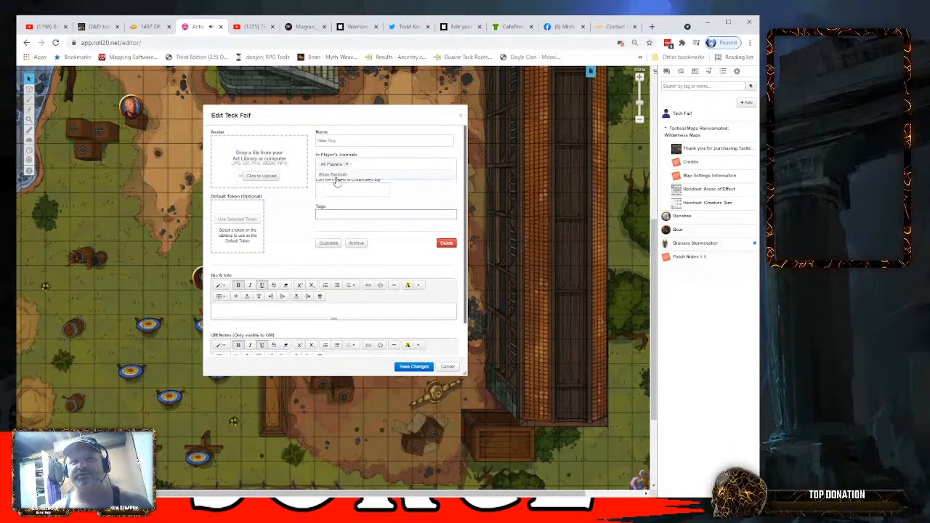
{"action": "left_click", "coordinate": [323, 188]}
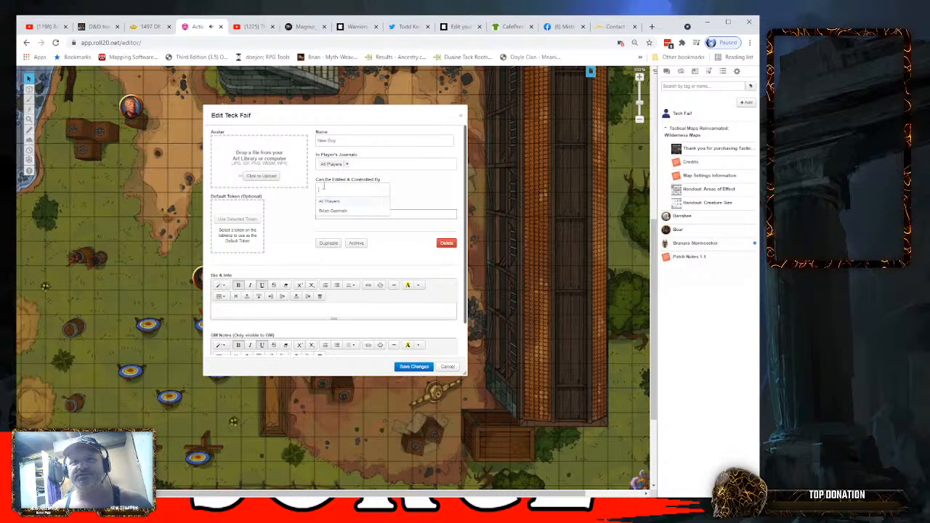
{"action": "left_click", "coordinate": [331, 202]}
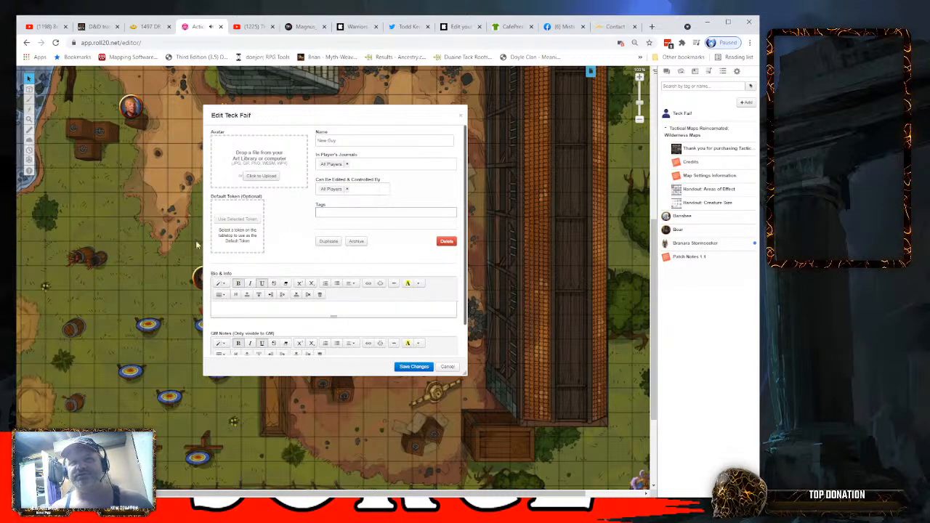
- Rename the new character as Character Sheet 1 and save the changes
{"action": "left_click_drag", "start_coordinate": [346, 141], "coordinate": [282, 141]}
{"action": "type", "text": "Ch"}
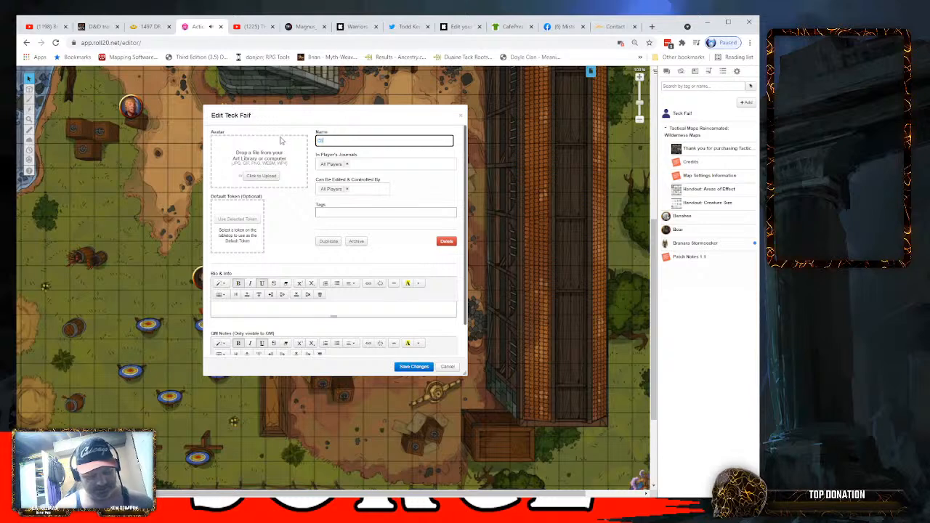
{"action": "type", "text": "aracter She"}
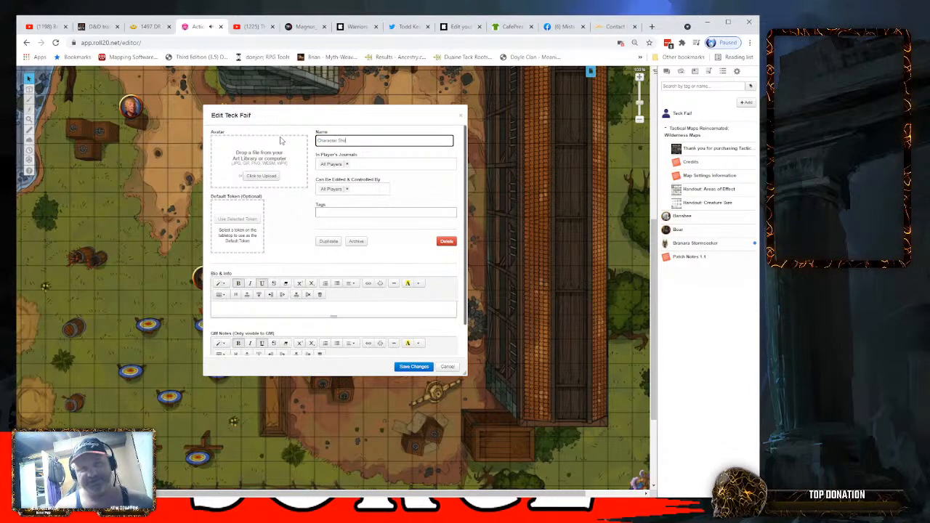
{"action": "type", "text": "et"}
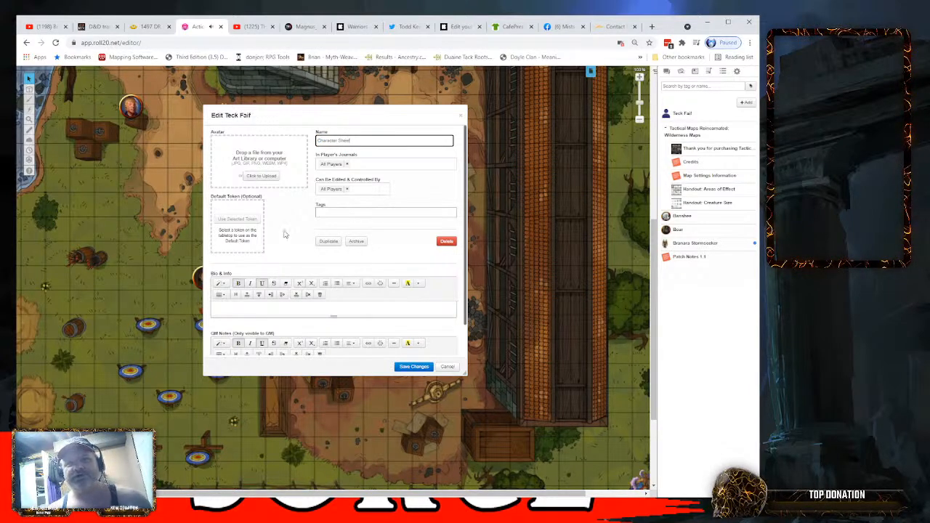
{"action": "left_click", "coordinate": [285, 234]}
{"action": "left_click", "coordinate": [369, 142]}
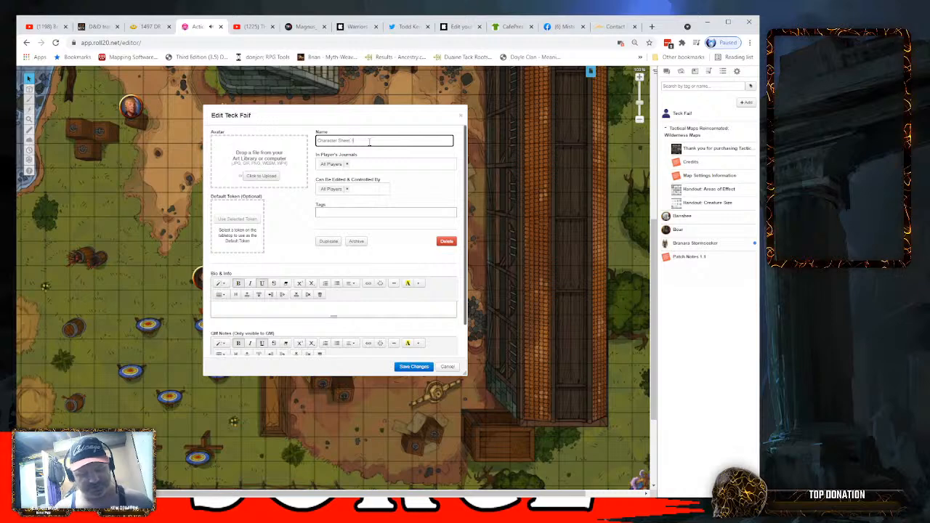
{"action": "left_click", "coordinate": [296, 224]}
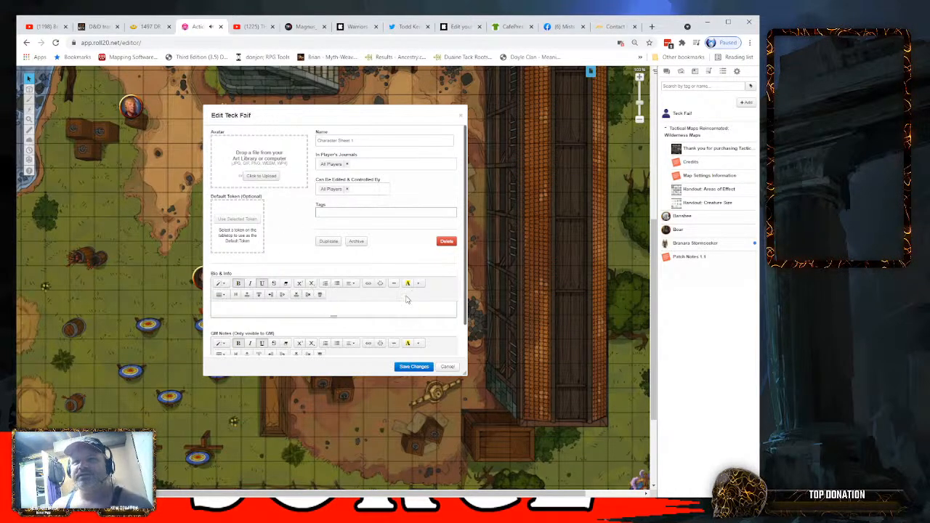
{"action": "left_click", "coordinate": [409, 368]}
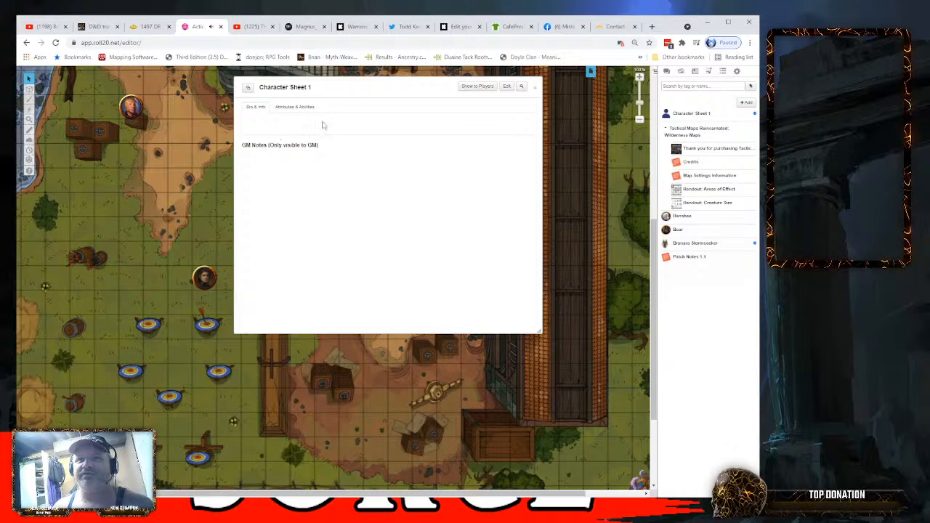
- Open Character Sheet 1 for editing, look through its Bio & Info and GM Notes fields, and save it
{"action": "left_click", "coordinate": [509, 88]}
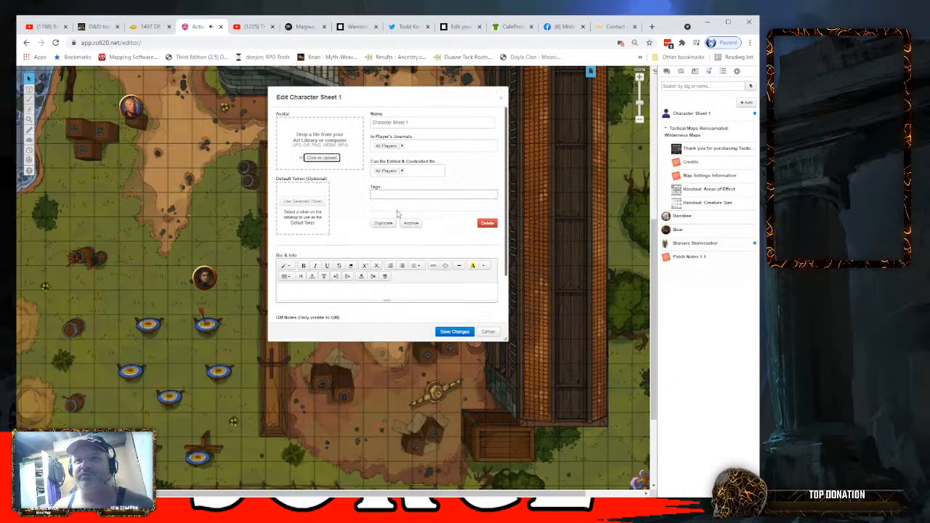
{"action": "scroll", "coordinate": [355, 277], "scroll_direction": "down", "scroll_amount": 1}
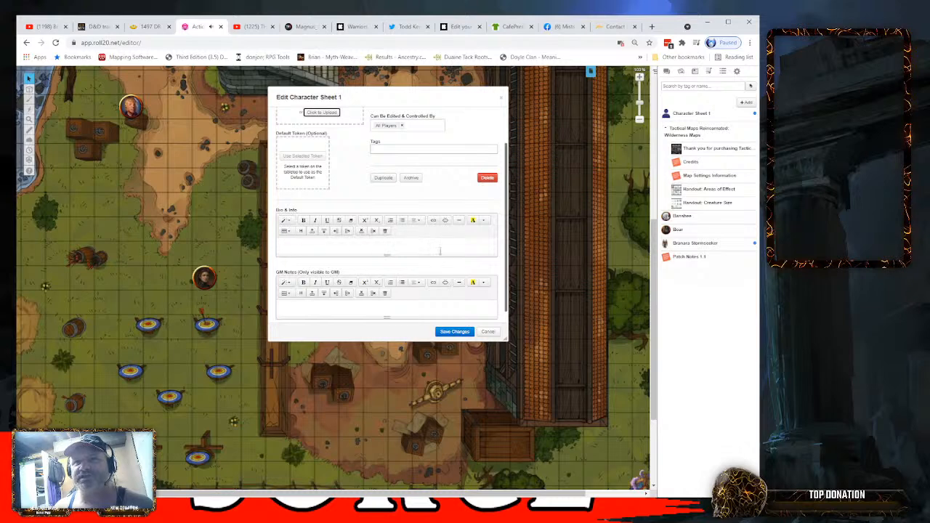
{"action": "scroll", "coordinate": [354, 249], "scroll_direction": "down", "scroll_amount": 2}
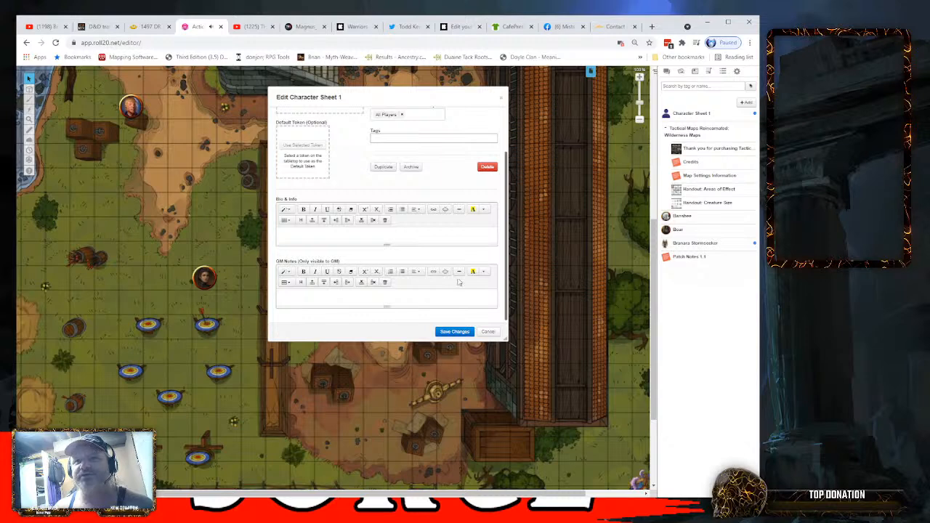
{"action": "scroll", "coordinate": [442, 195], "scroll_direction": "up", "scroll_amount": 3}
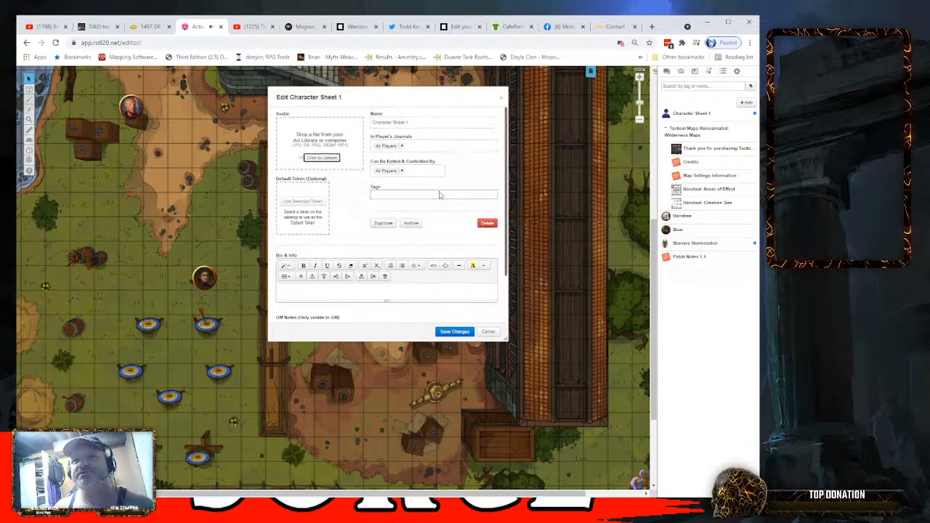
{"action": "left_click", "coordinate": [454, 332]}
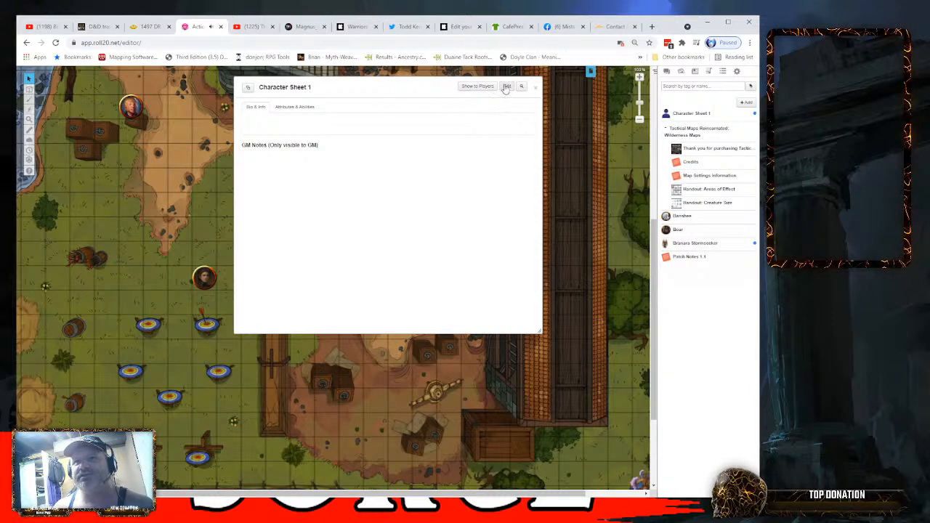
- Compare the Bio & Info and Attributes & Abilities pages of Character Sheet 1, and close the sheet
{"action": "left_click", "coordinate": [291, 108]}
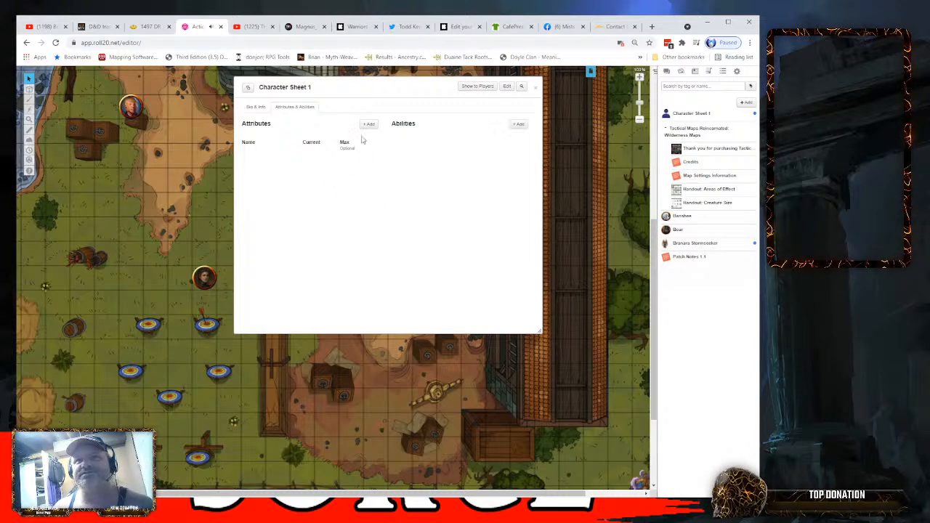
{"action": "left_click", "coordinate": [256, 107]}
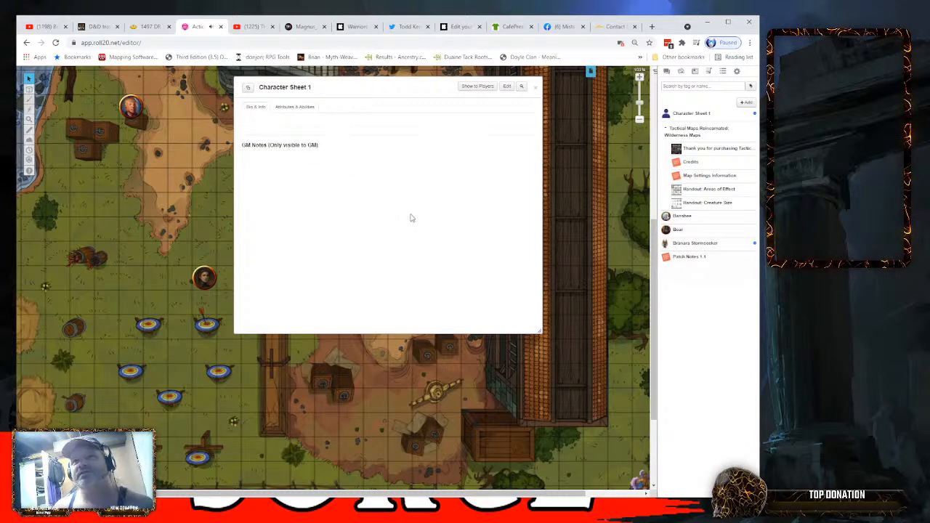
{"action": "left_click", "coordinate": [295, 107]}
{"action": "left_click", "coordinate": [258, 112]}
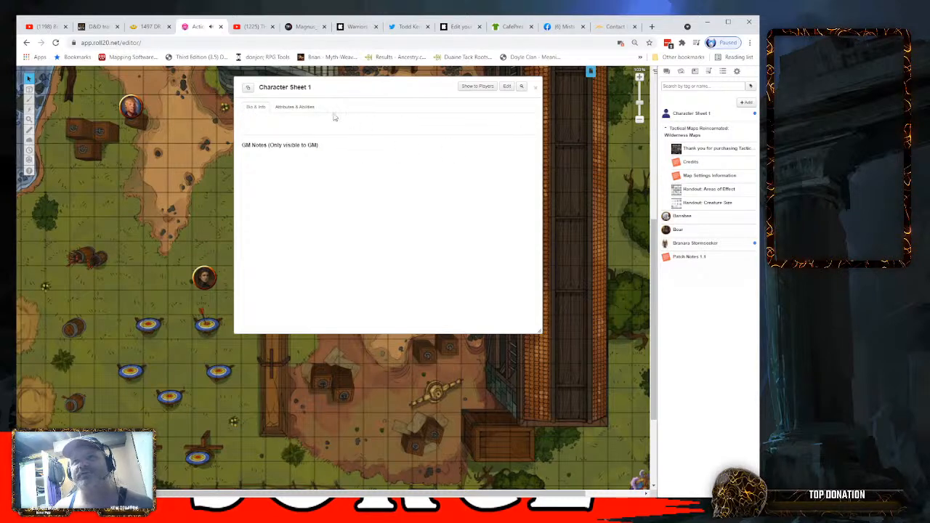
{"action": "left_click", "coordinate": [311, 111]}
{"action": "left_click", "coordinate": [257, 108]}
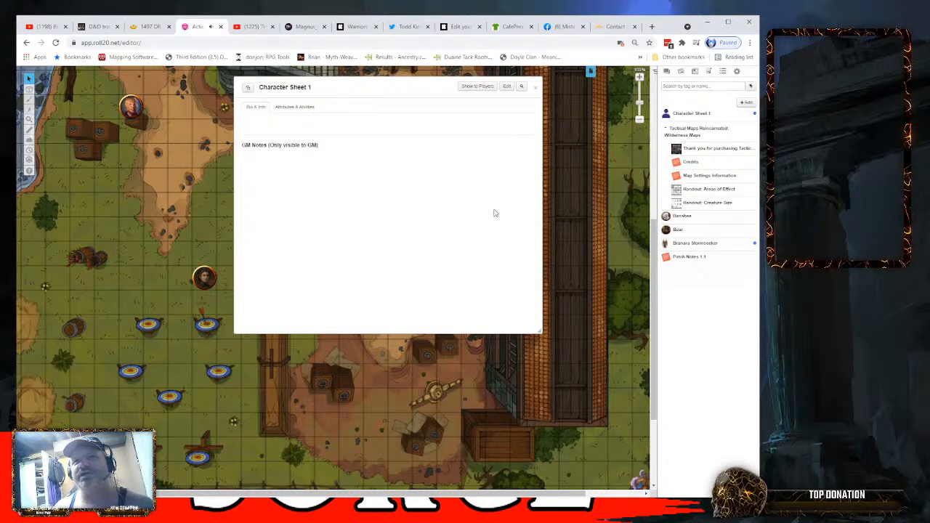
{"action": "left_click", "coordinate": [292, 110]}
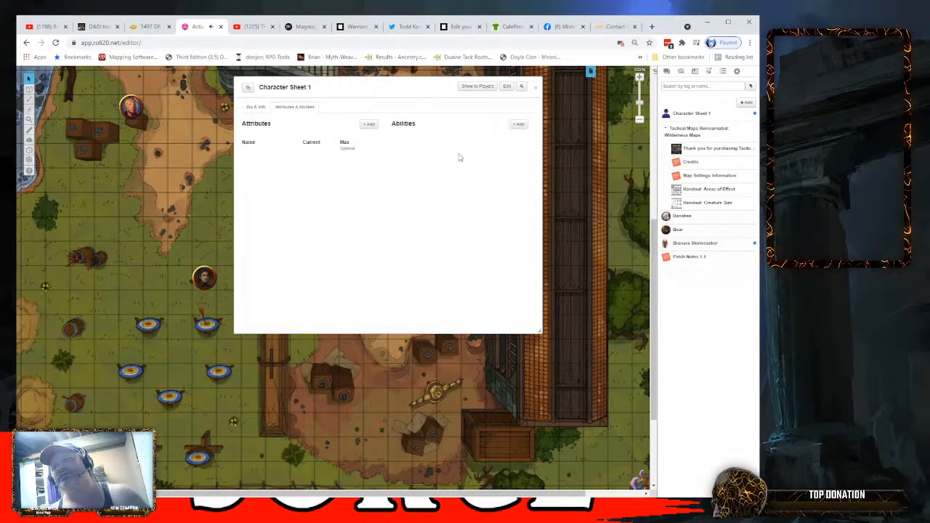
{"action": "left_click", "coordinate": [536, 87]}
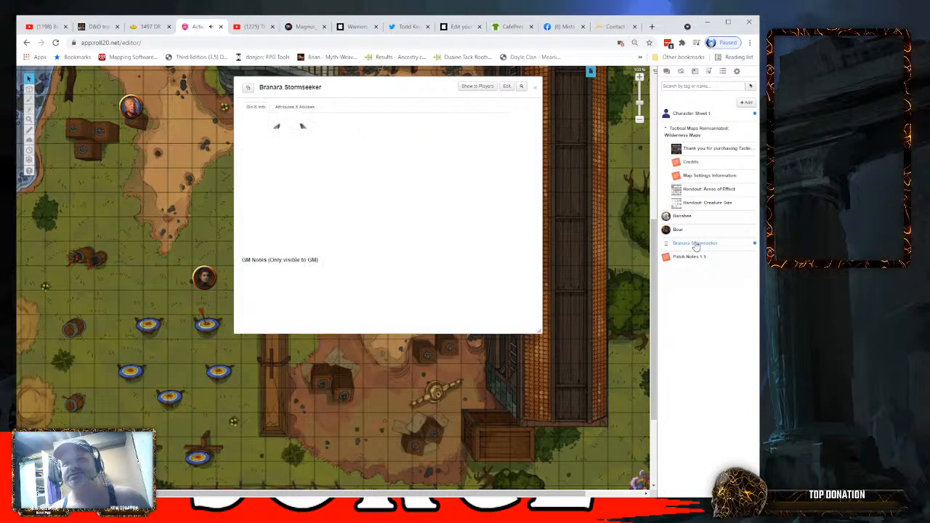
- Examine the attributes list of the Branara Stormseeker character, return to its Bio & Info page and close it
{"action": "left_click", "coordinate": [311, 109]}
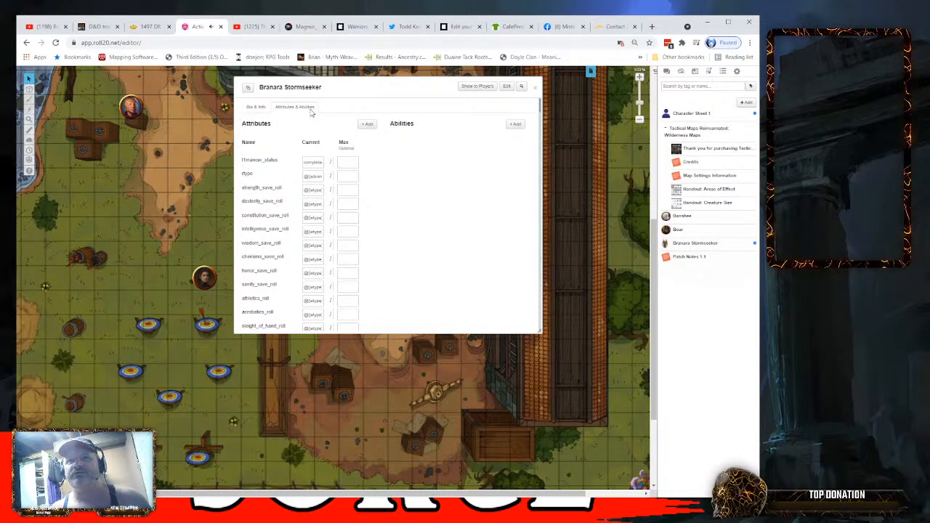
{"action": "left_click", "coordinate": [256, 107]}
{"action": "left_click", "coordinate": [535, 88]}
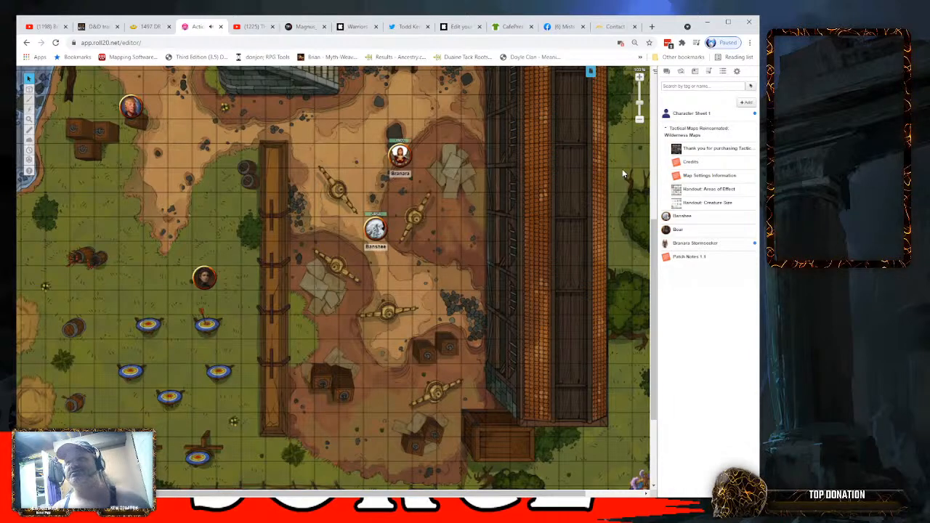
- Exit the running game and open the Game Settings page of Action Surge Demo
{"action": "left_click", "coordinate": [737, 71]}
{"action": "scroll", "coordinate": [724, 135], "scroll_direction": "up", "scroll_amount": 5}
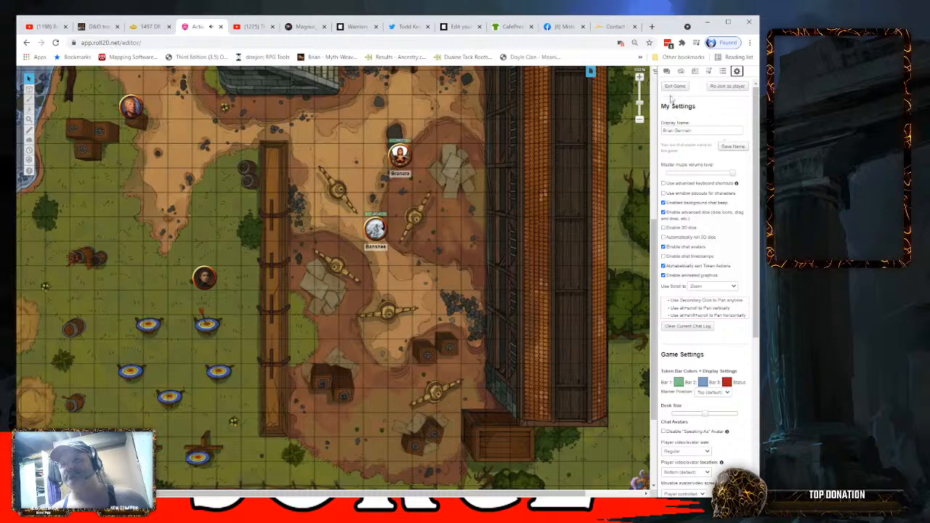
{"action": "left_click", "coordinate": [673, 88]}
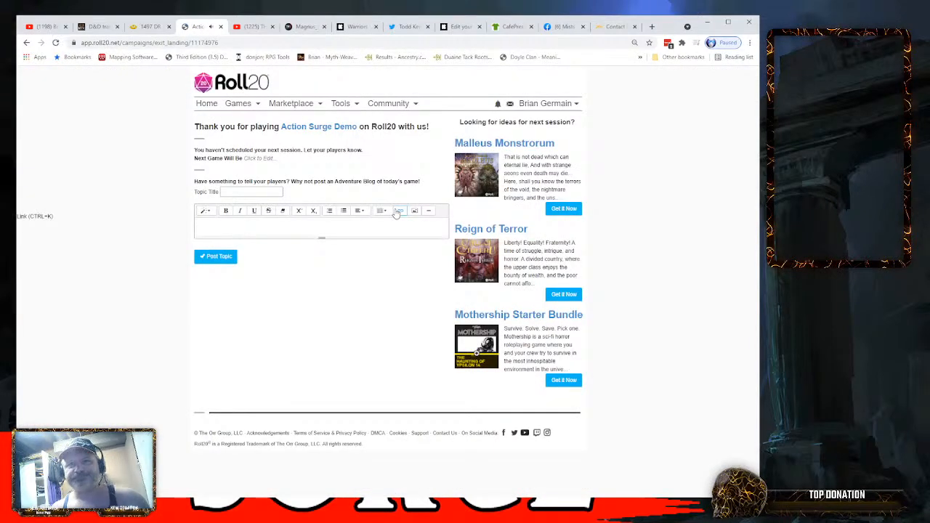
{"action": "left_click", "coordinate": [327, 134]}
{"action": "scroll", "coordinate": [401, 218], "scroll_direction": "down", "scroll_amount": 3}
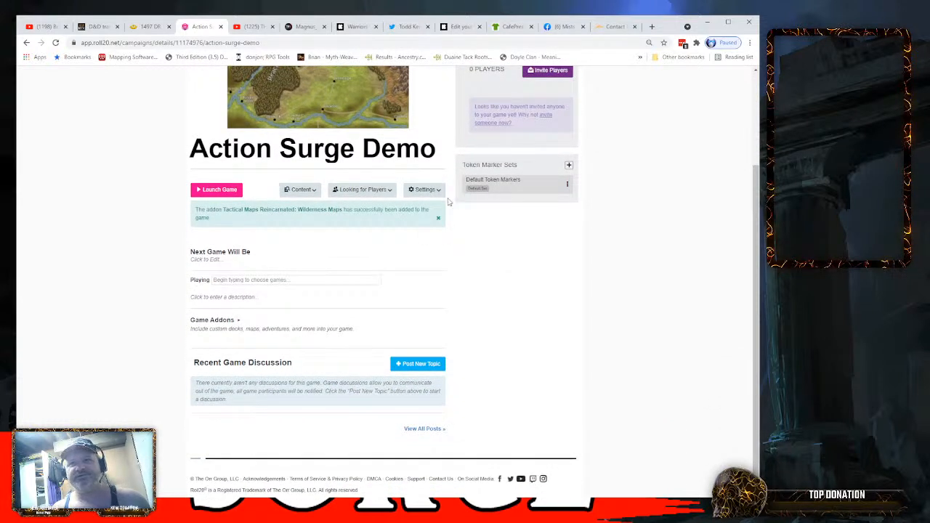
{"action": "left_click", "coordinate": [429, 191]}
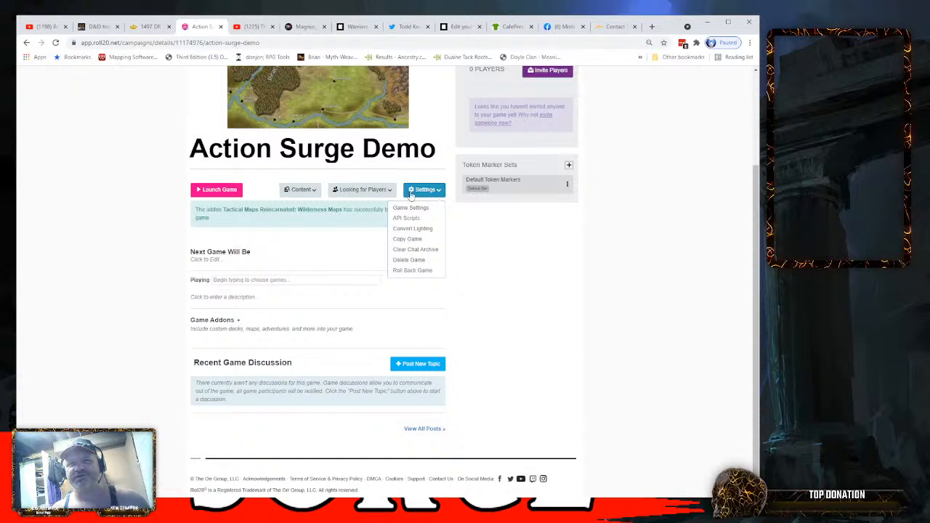
{"action": "left_click", "coordinate": [413, 208]}
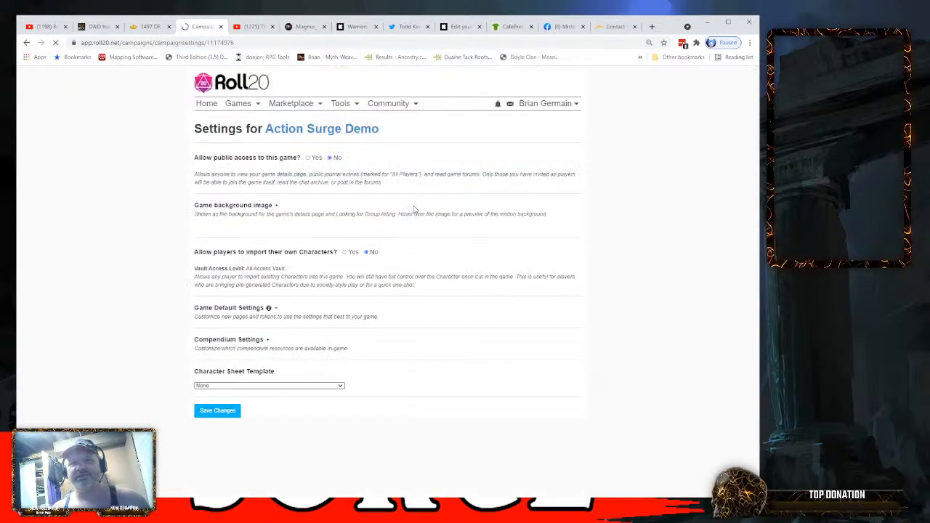
- Expand the Compendium Settings of the game and enable sharing the compendium with players
{"action": "left_click", "coordinate": [264, 341]}
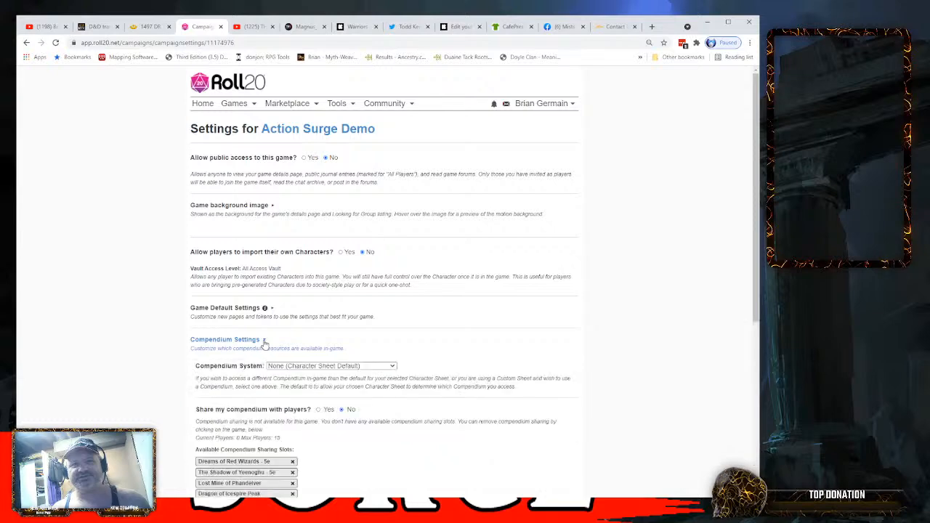
{"action": "scroll", "coordinate": [465, 332], "scroll_direction": "down", "scroll_amount": 2}
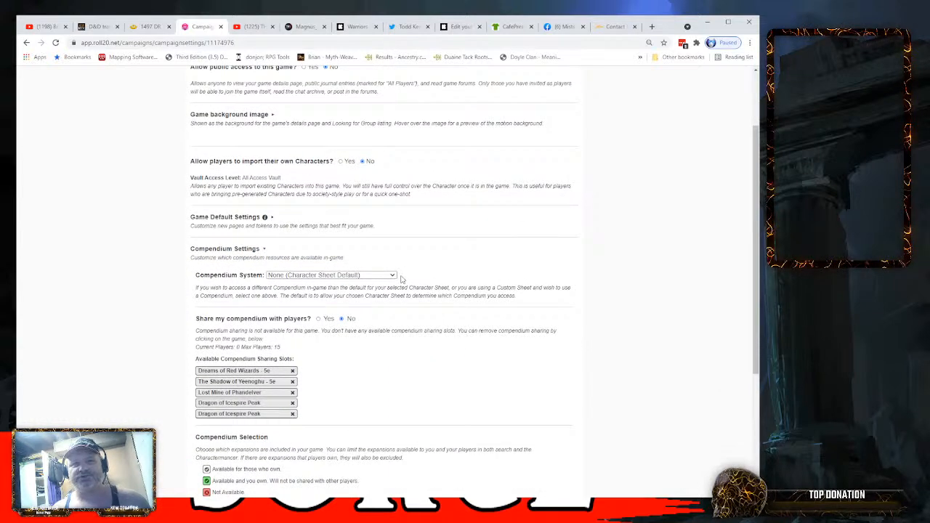
{"action": "scroll", "coordinate": [401, 279], "scroll_direction": "down", "scroll_amount": 1}
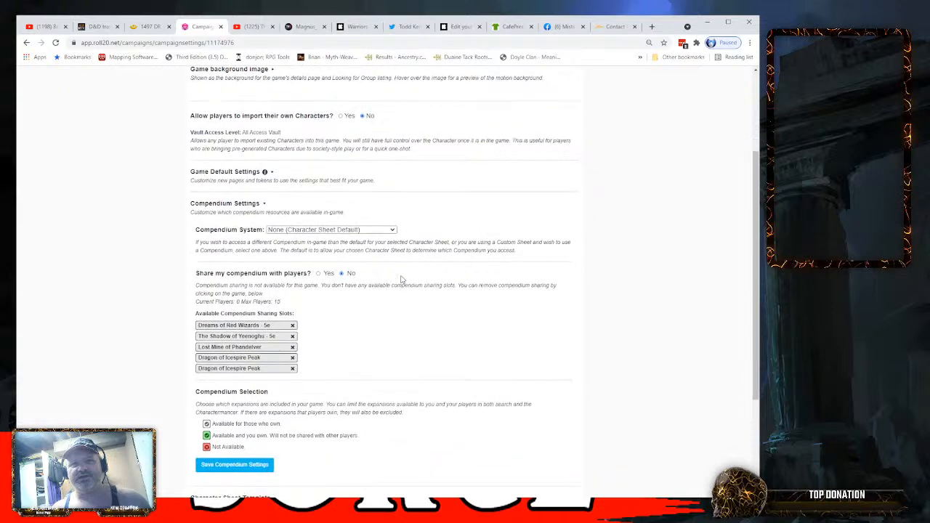
{"action": "left_click", "coordinate": [317, 274]}
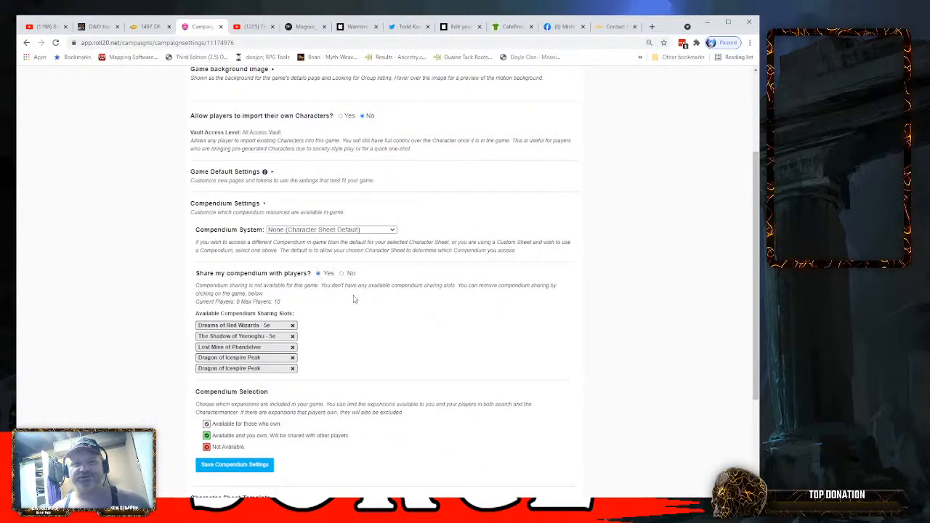
- Choose D&D 5E by Roll20 as the game's character sheet template
{"action": "scroll", "coordinate": [357, 301], "scroll_direction": "down", "scroll_amount": 1}
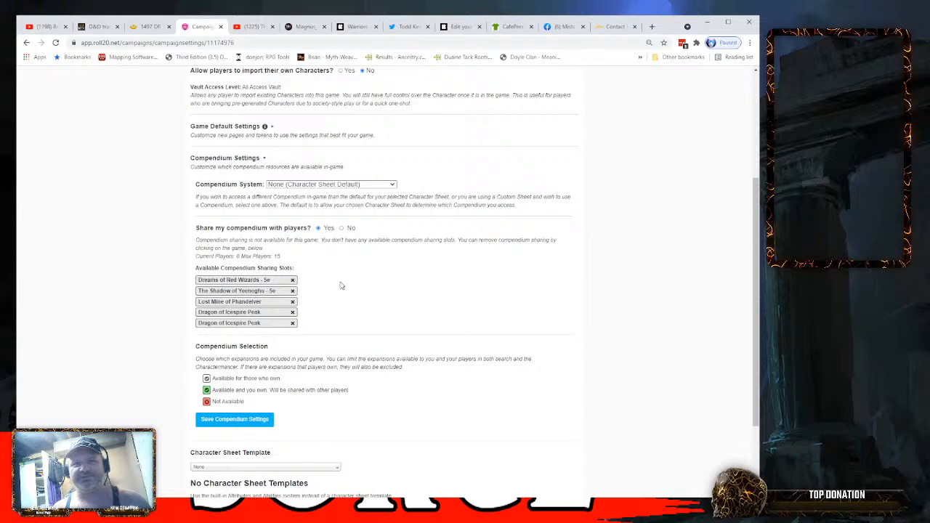
{"action": "scroll", "coordinate": [342, 285], "scroll_direction": "down", "scroll_amount": 3}
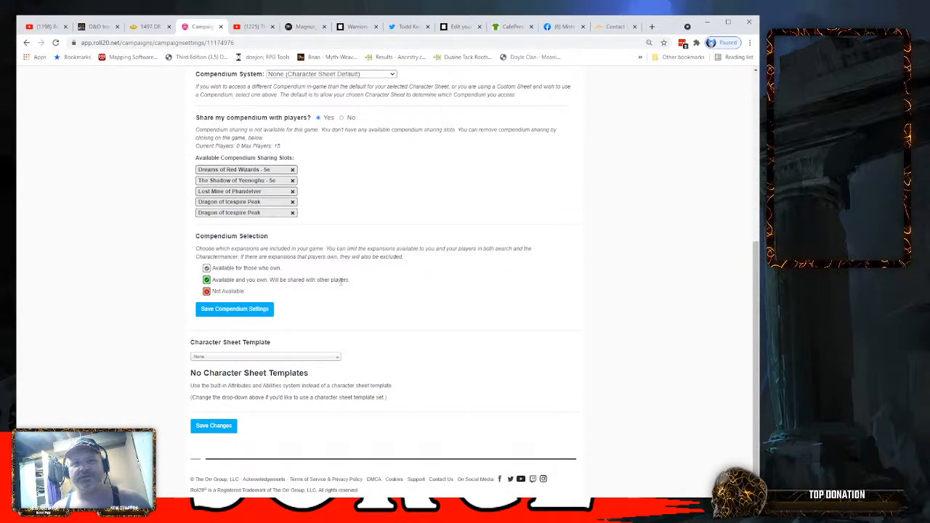
{"action": "left_click", "coordinate": [288, 358]}
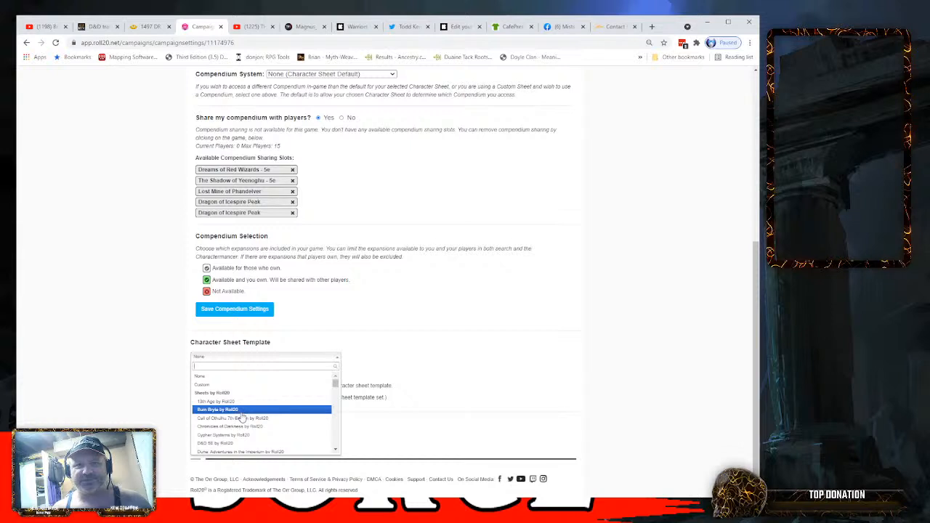
{"action": "scroll", "coordinate": [244, 425], "scroll_direction": "down", "scroll_amount": 1}
{"action": "scroll", "coordinate": [244, 428], "scroll_direction": "down", "scroll_amount": 3}
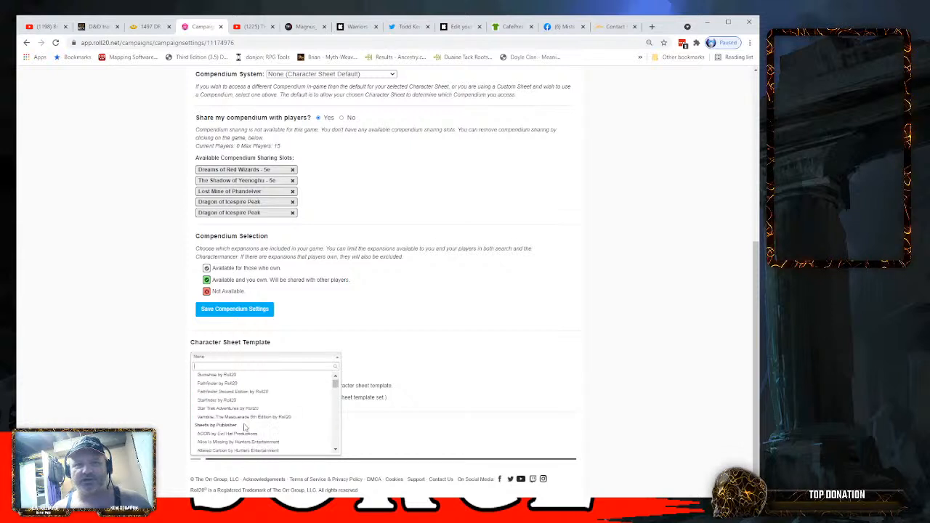
{"action": "scroll", "coordinate": [244, 429], "scroll_direction": "up", "scroll_amount": 5}
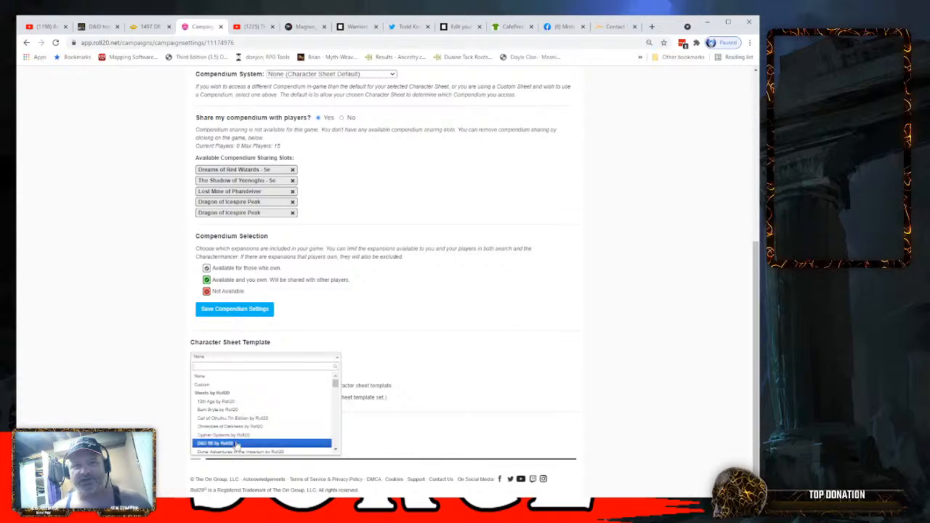
{"action": "left_click", "coordinate": [237, 443]}
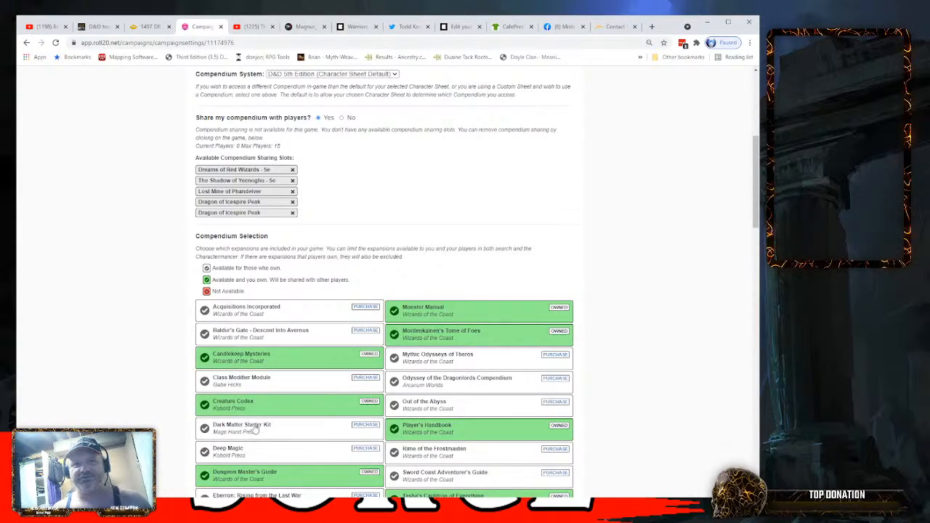
- Set Roll Queries to Advantage Toggle in the default sheet settings
{"action": "scroll", "coordinate": [441, 230], "scroll_direction": "down", "scroll_amount": 6}
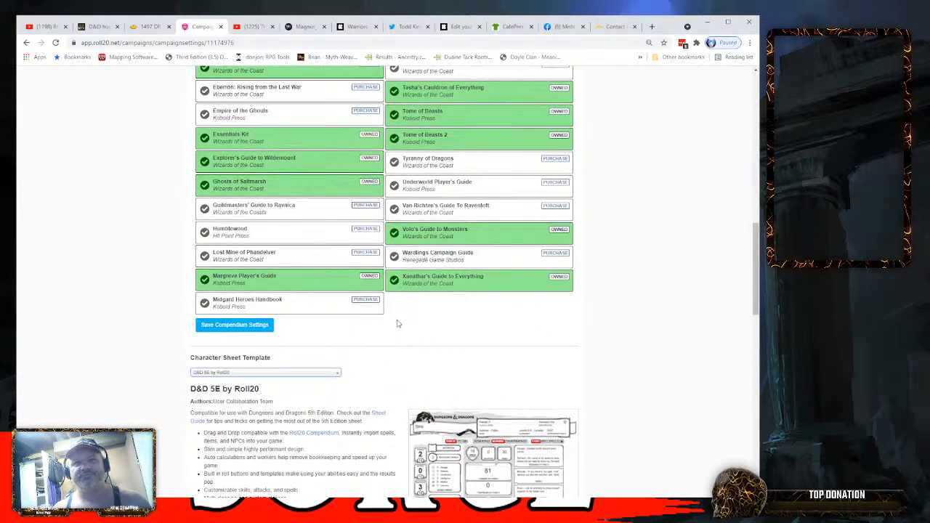
{"action": "scroll", "coordinate": [407, 320], "scroll_direction": "down", "scroll_amount": 4}
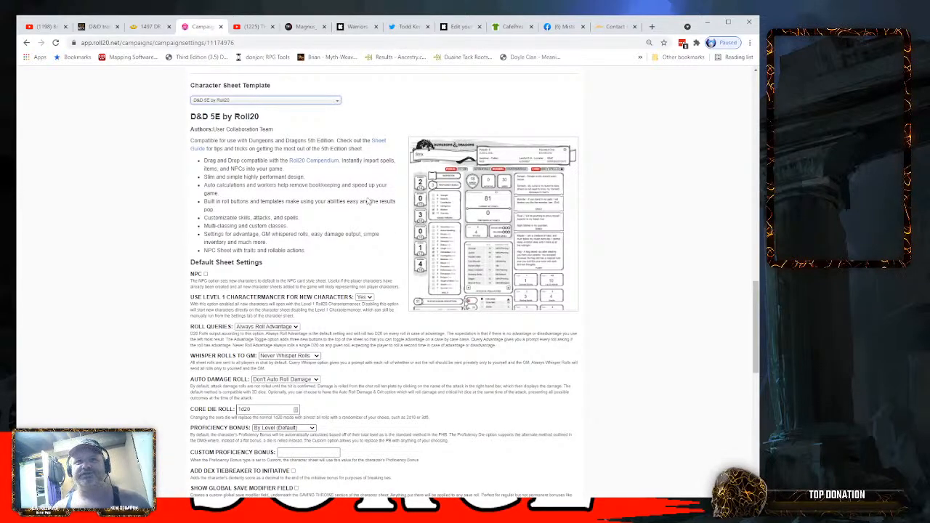
{"action": "scroll", "coordinate": [350, 206], "scroll_direction": "down", "scroll_amount": 2}
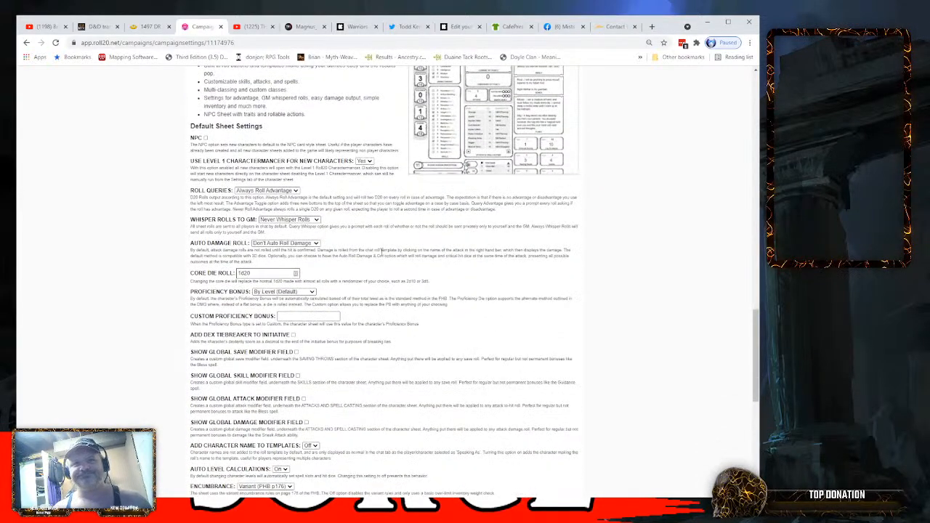
{"action": "scroll", "coordinate": [475, 282], "scroll_direction": "up", "scroll_amount": 1}
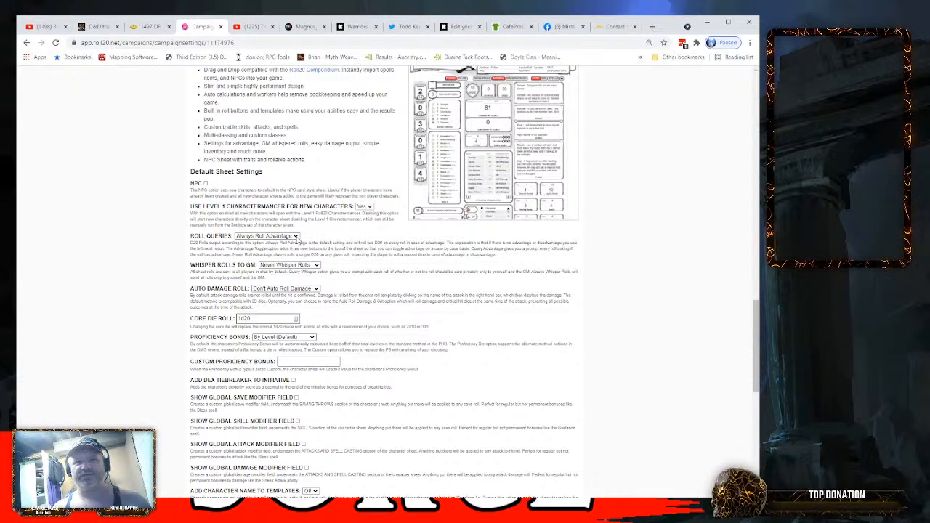
{"action": "left_click", "coordinate": [296, 237]}
{"action": "left_click", "coordinate": [286, 251]}
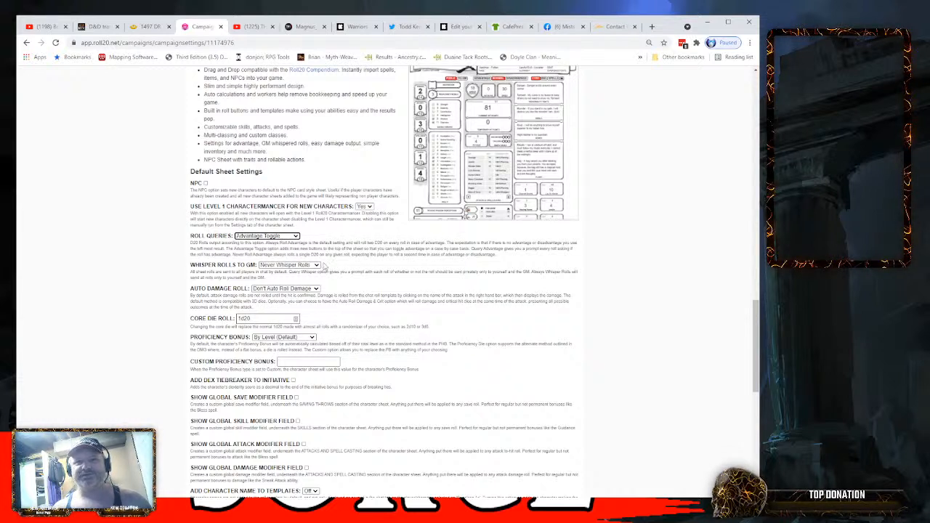
- Look at the options of Whisper Rolls to GM and Auto Damage Roll in the default sheet settings
{"action": "left_click", "coordinate": [317, 266]}
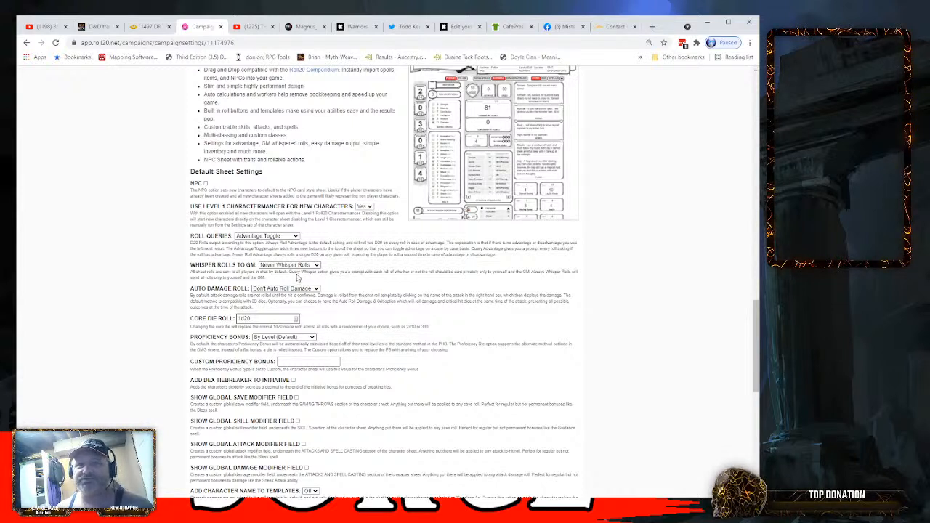
{"action": "left_click", "coordinate": [296, 266]}
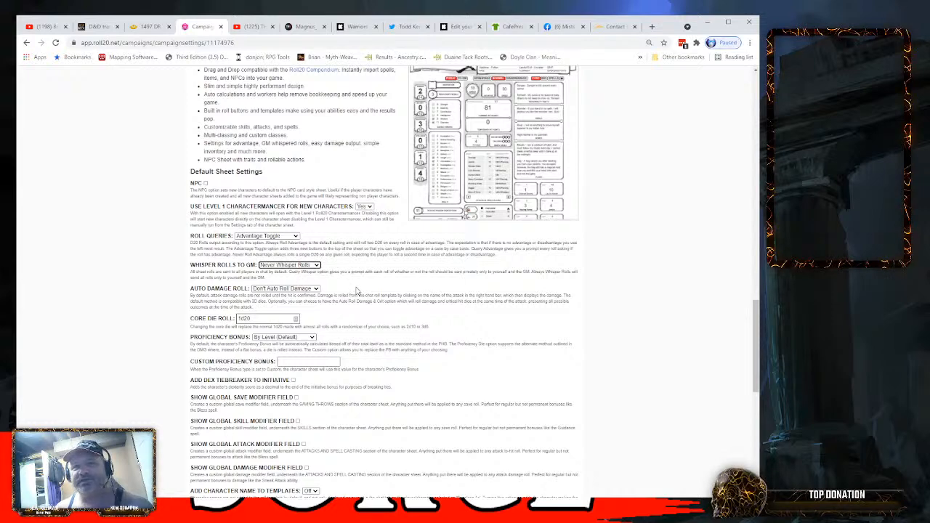
{"action": "scroll", "coordinate": [356, 291], "scroll_direction": "down", "scroll_amount": 3}
{"action": "scroll", "coordinate": [349, 290], "scroll_direction": "up", "scroll_amount": 2}
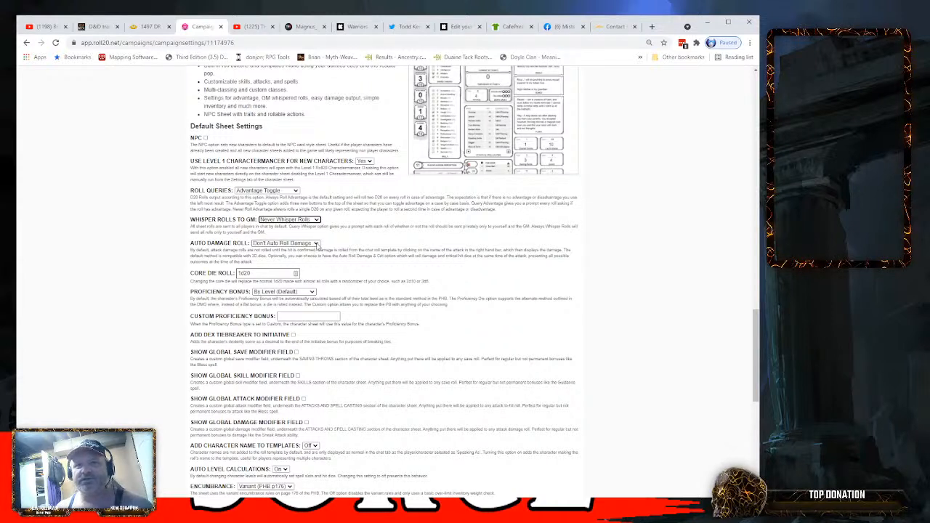
{"action": "left_click", "coordinate": [317, 244]}
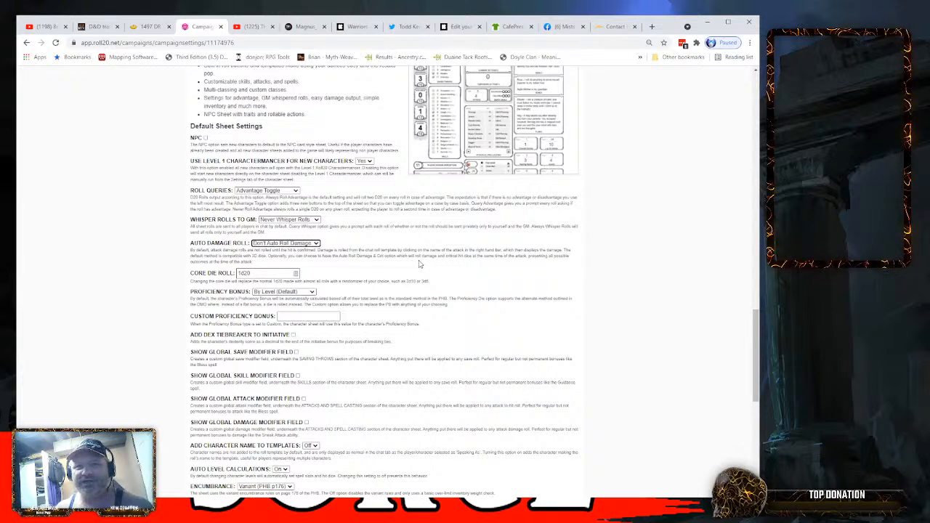
- Review the remaining default sheet settings, try Simple for Encumbrance, and switch it back to Variant (PHB p176)
{"action": "scroll", "coordinate": [419, 264], "scroll_direction": "down", "scroll_amount": 1}
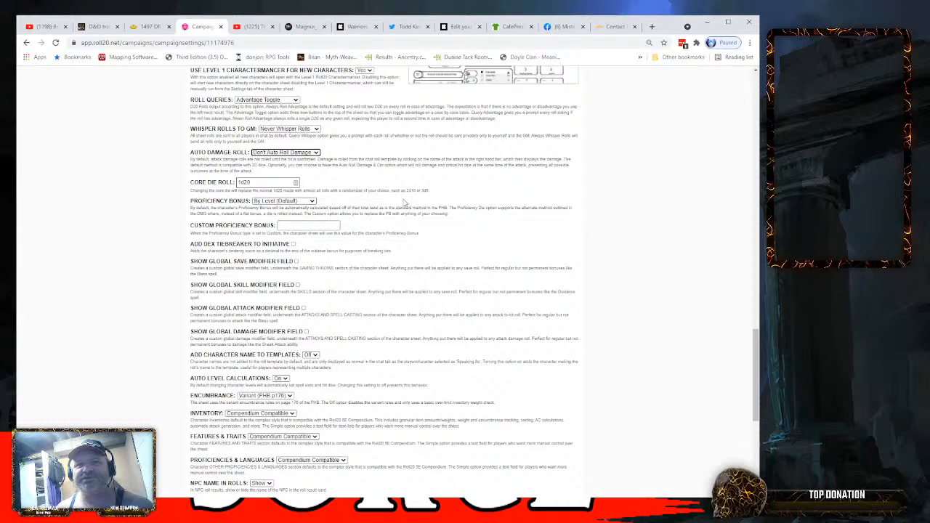
{"action": "scroll", "coordinate": [377, 187], "scroll_direction": "down", "scroll_amount": 2}
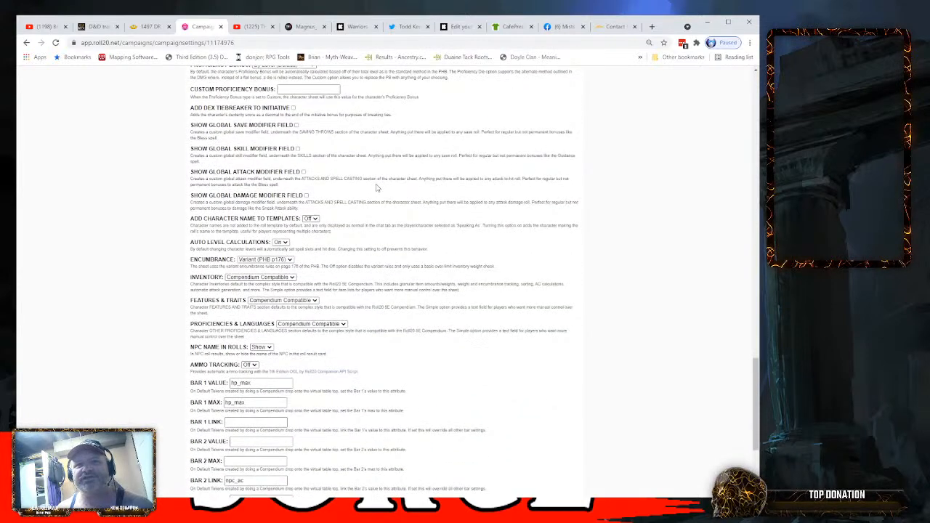
{"action": "scroll", "coordinate": [377, 186], "scroll_direction": "down", "scroll_amount": 2}
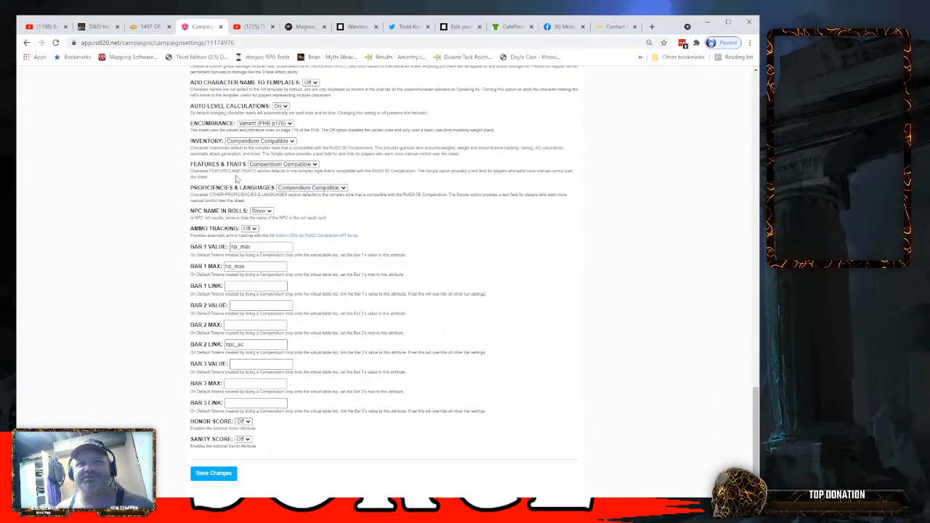
{"action": "scroll", "coordinate": [334, 194], "scroll_direction": "down", "scroll_amount": 1}
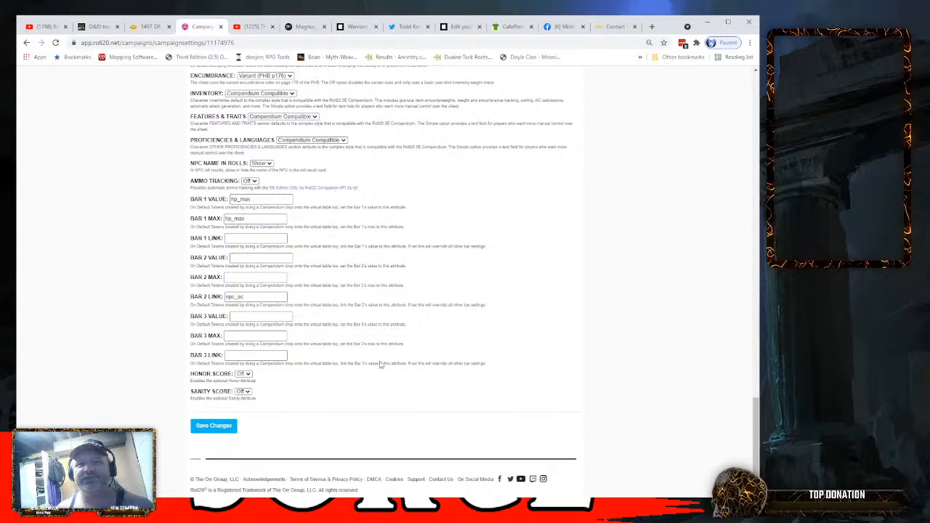
{"action": "scroll", "coordinate": [374, 353], "scroll_direction": "up", "scroll_amount": 2}
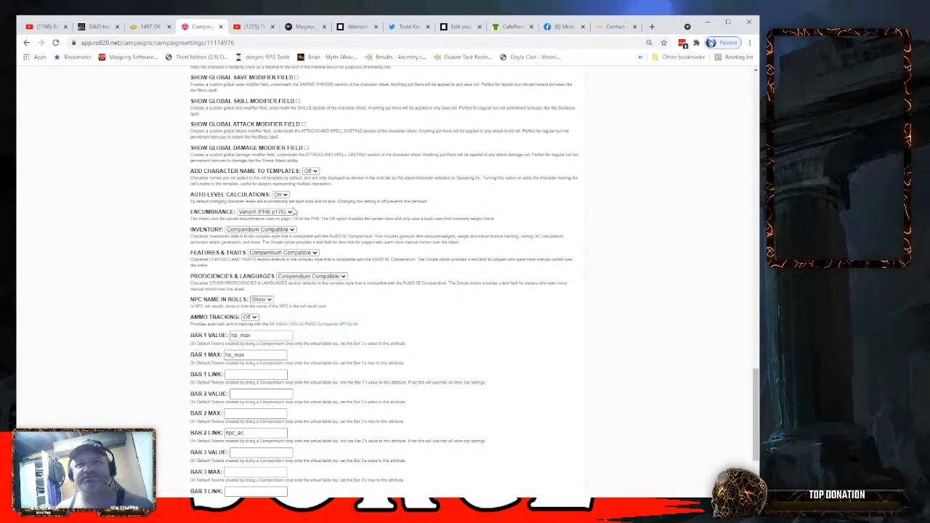
{"action": "left_click", "coordinate": [290, 213]}
{"action": "left_click", "coordinate": [279, 219]}
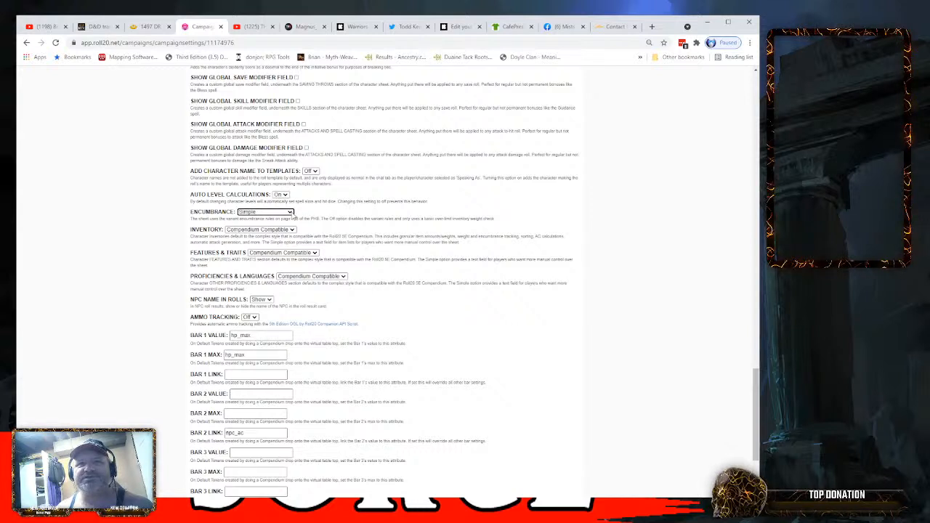
{"action": "left_click", "coordinate": [293, 213]}
{"action": "left_click", "coordinate": [289, 229]}
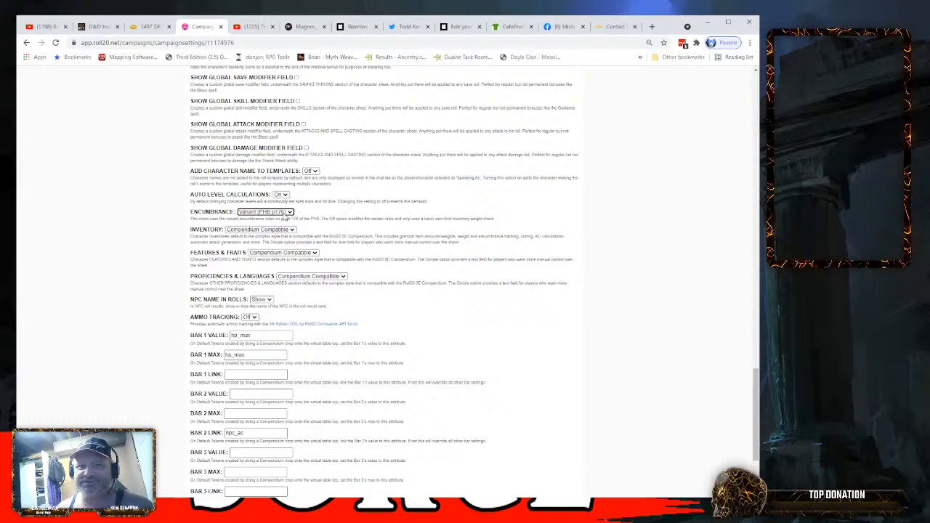
- Save the changes made to the game settings
{"action": "scroll", "coordinate": [469, 262], "scroll_direction": "down", "scroll_amount": 3}
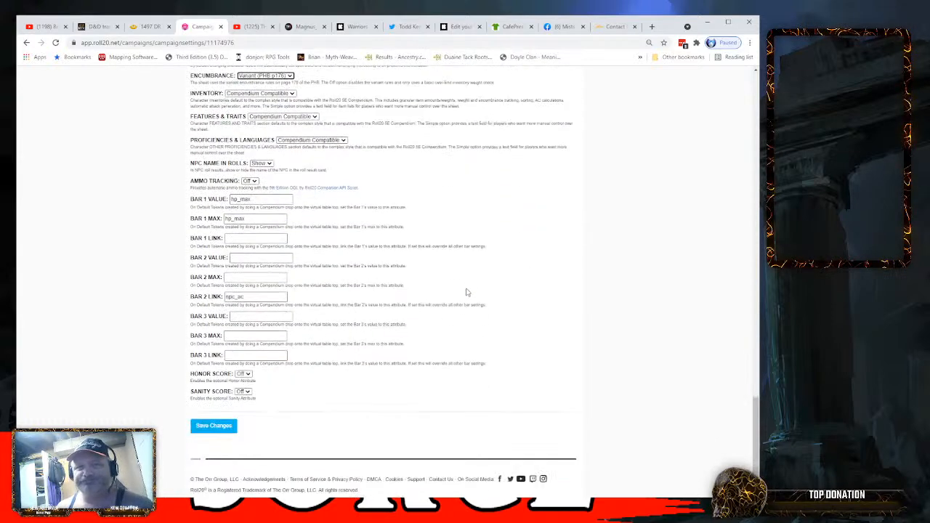
{"action": "left_click", "coordinate": [212, 427]}
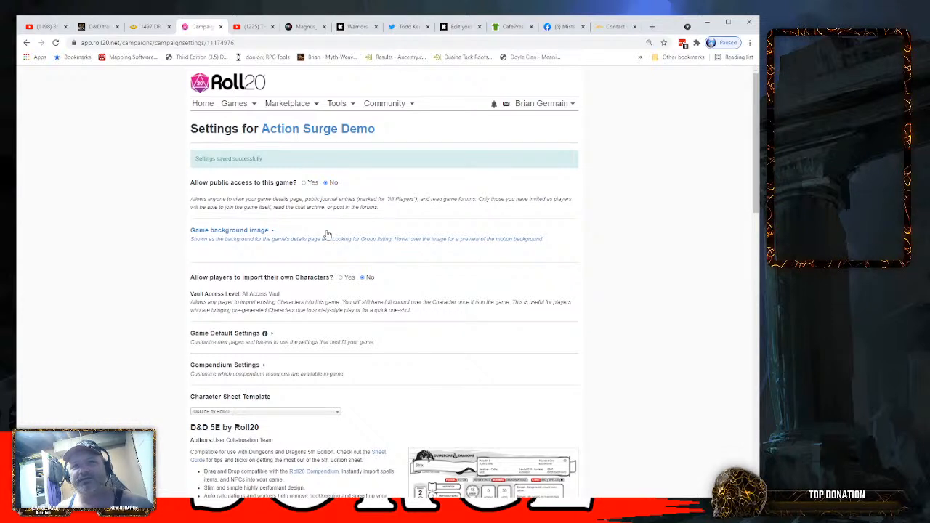
- Allow public access to the game and let players import their own characters
{"action": "left_click", "coordinate": [305, 183]}
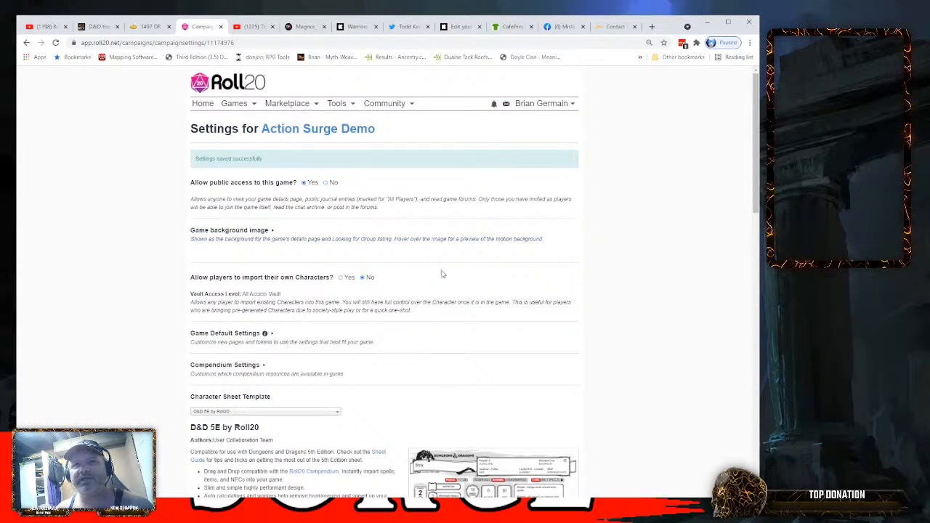
{"action": "scroll", "coordinate": [436, 273], "scroll_direction": "down", "scroll_amount": 1}
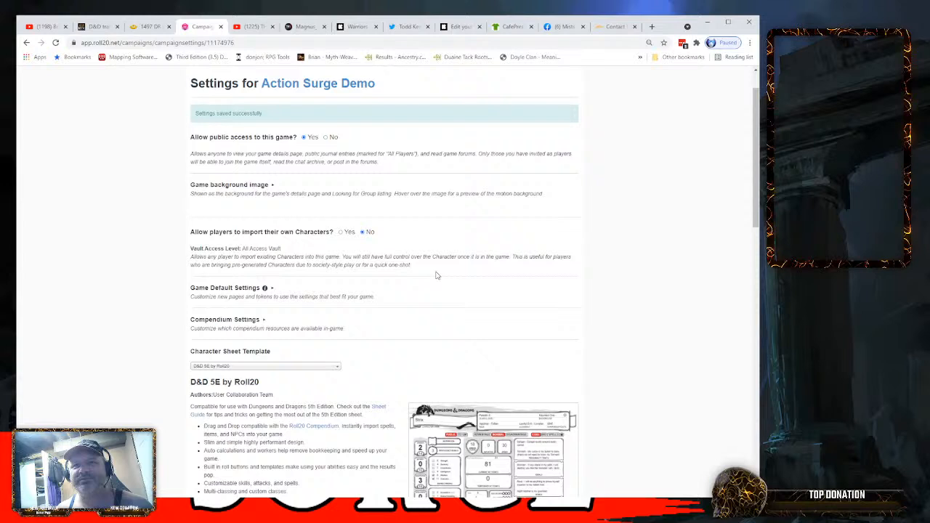
{"action": "left_click", "coordinate": [340, 232]}
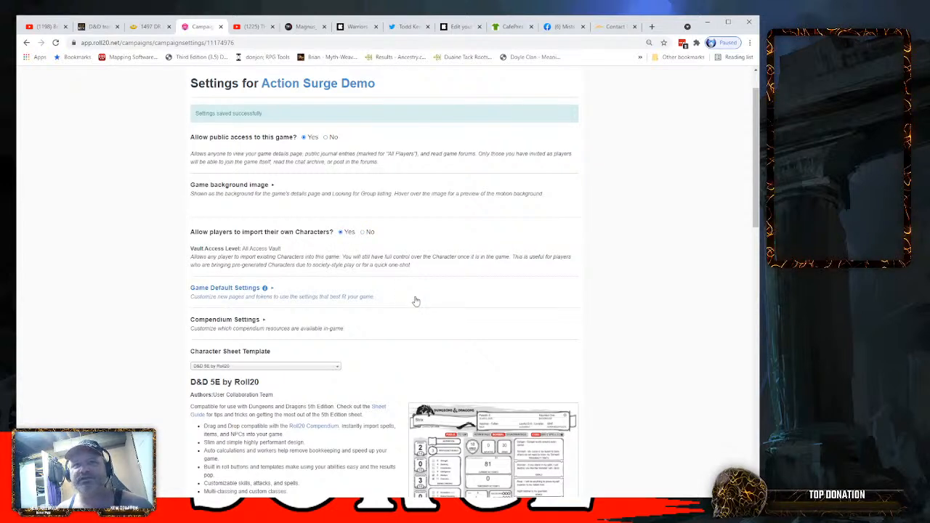
- Expand the game background image choices and look over the default sheet settings once more
{"action": "left_click", "coordinate": [269, 186]}
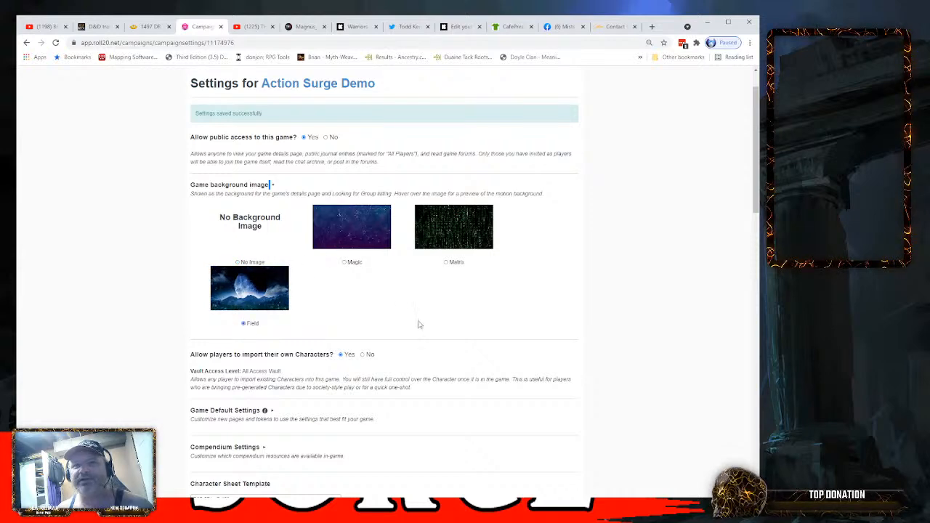
{"action": "scroll", "coordinate": [418, 323], "scroll_direction": "down", "scroll_amount": 3}
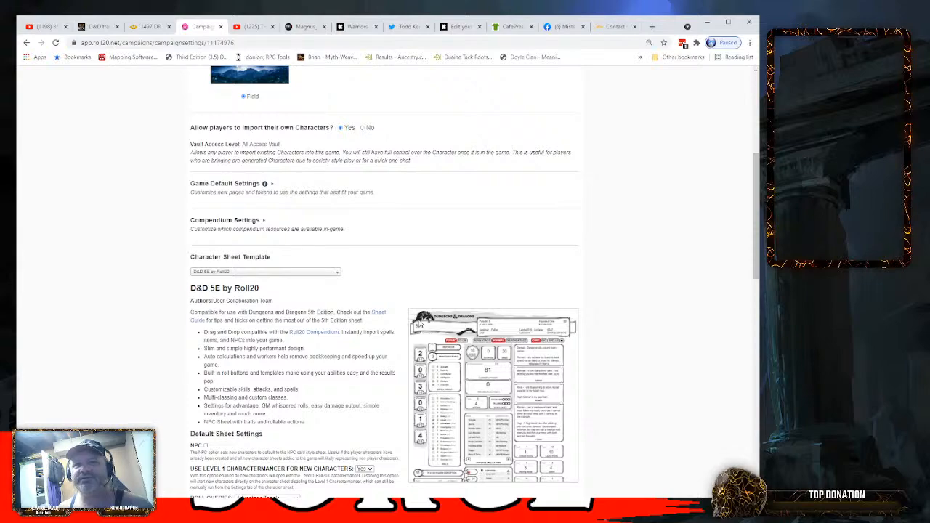
{"action": "scroll", "coordinate": [418, 323], "scroll_direction": "down", "scroll_amount": 15}
{"action": "scroll", "coordinate": [418, 324], "scroll_direction": "up", "scroll_amount": 3}
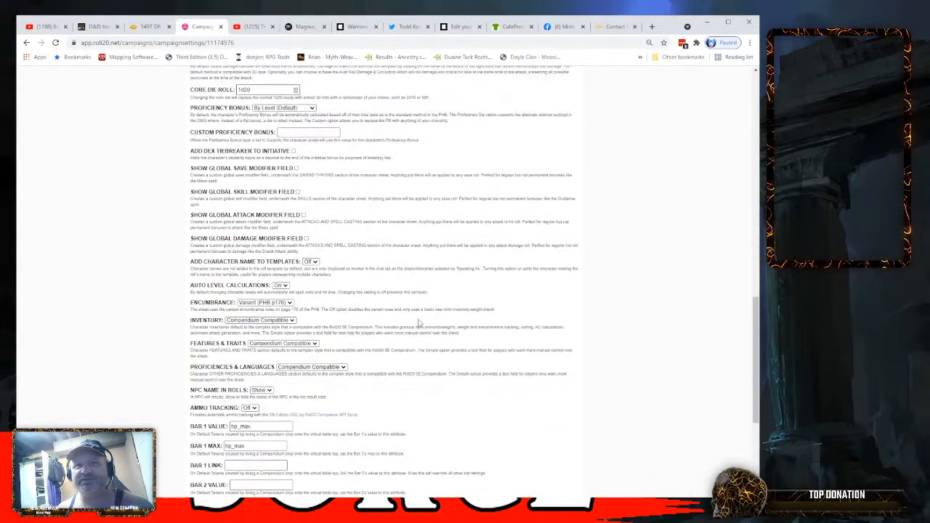
{"action": "scroll", "coordinate": [418, 323], "scroll_direction": "up", "scroll_amount": 1}
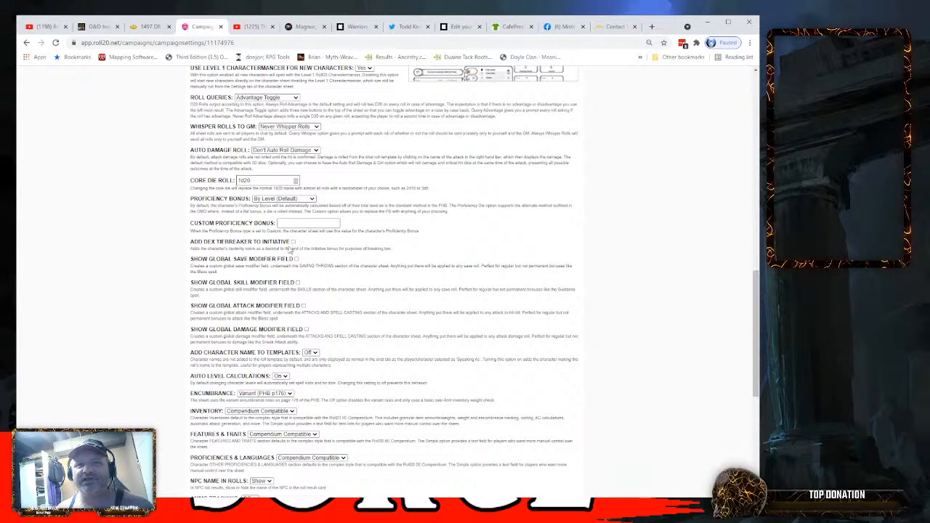
- Enable the dex tiebreaker for initiative and the global save, skill, attack and damage modifier fields in the default sheet settings
{"action": "left_click", "coordinate": [293, 243]}
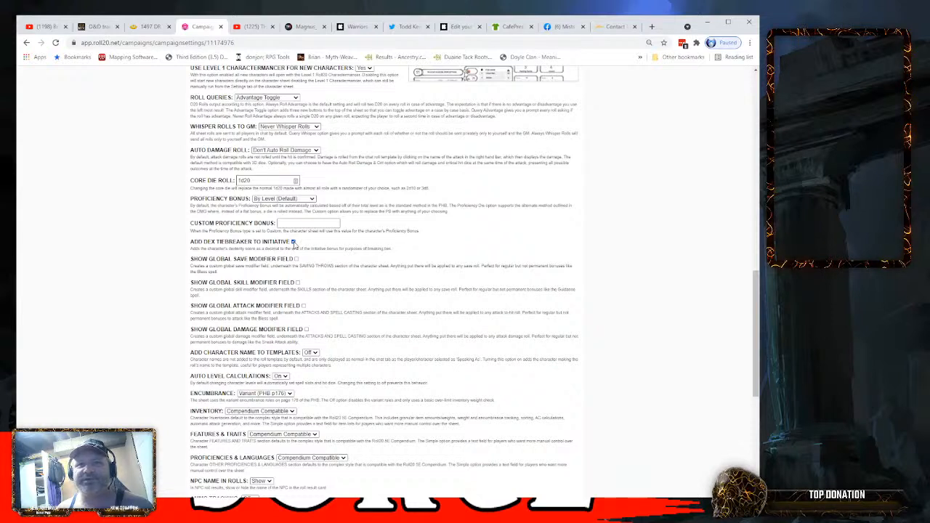
{"action": "left_click", "coordinate": [296, 260]}
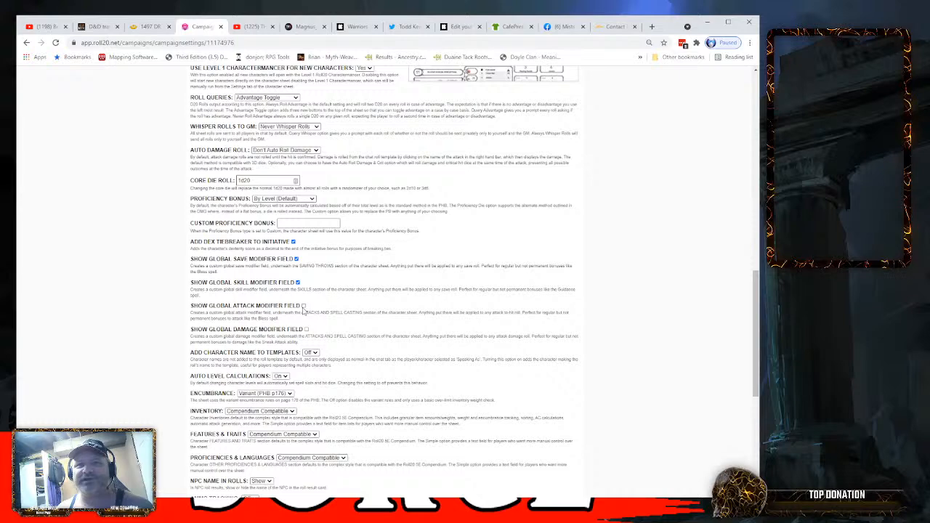
{"action": "left_click", "coordinate": [303, 307]}
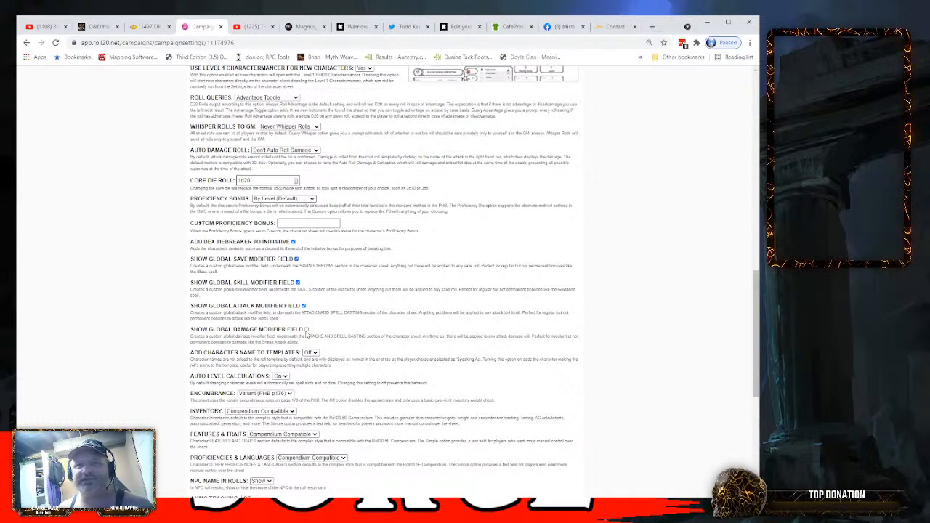
{"action": "scroll", "coordinate": [433, 335], "scroll_direction": "down", "scroll_amount": 2}
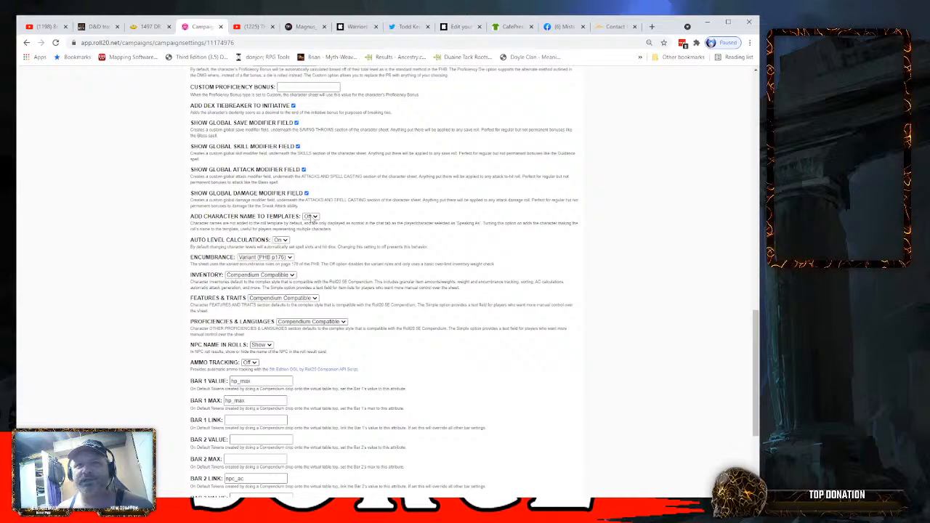
- Set Add Character Name to Templates to On and save the game settings
{"action": "left_click", "coordinate": [314, 228]}
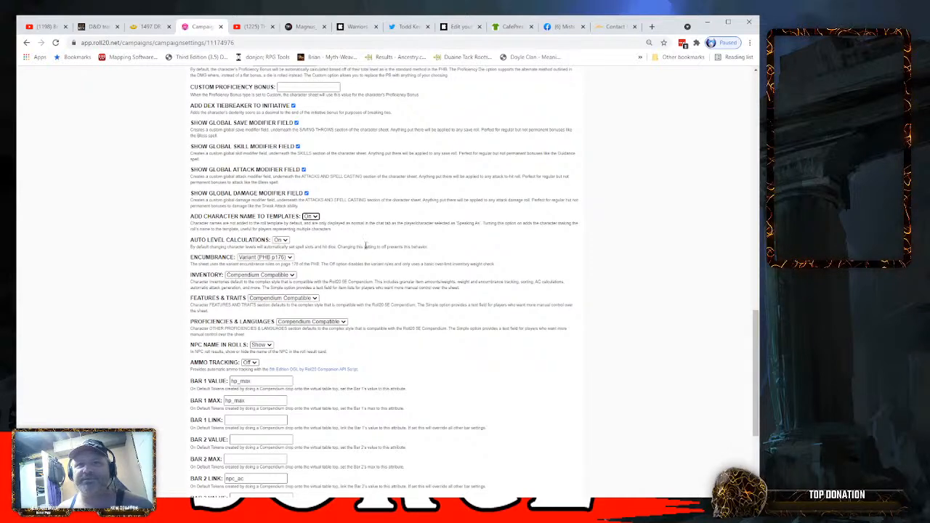
{"action": "scroll", "coordinate": [366, 247], "scroll_direction": "down", "scroll_amount": 1}
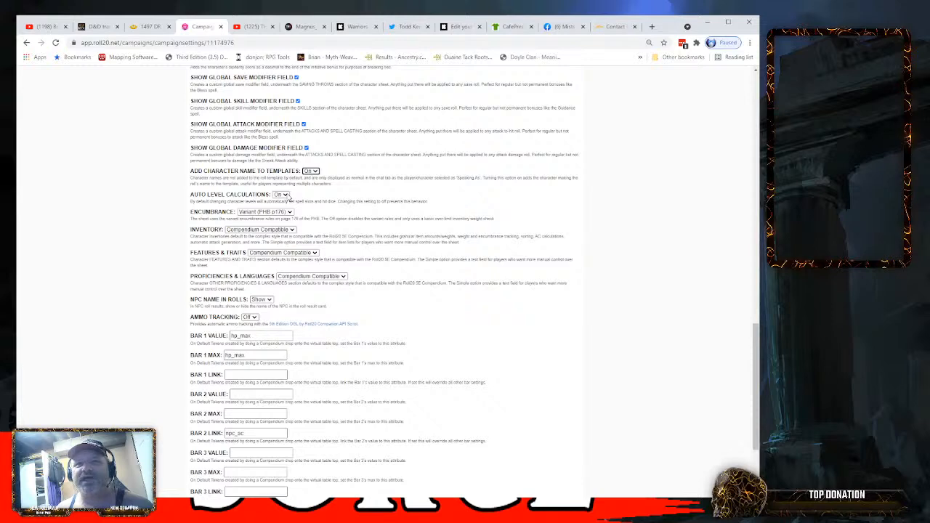
{"action": "scroll", "coordinate": [430, 223], "scroll_direction": "down", "scroll_amount": 2}
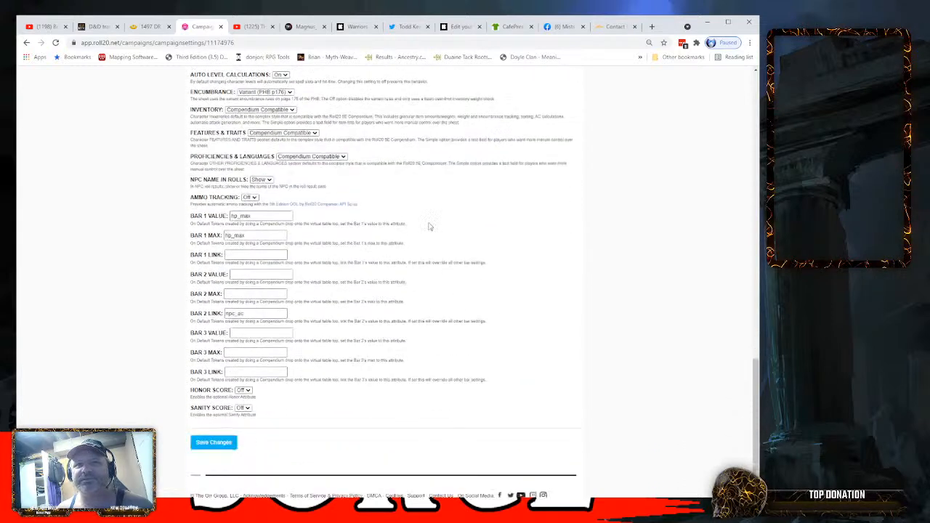
{"action": "left_click", "coordinate": [210, 429]}
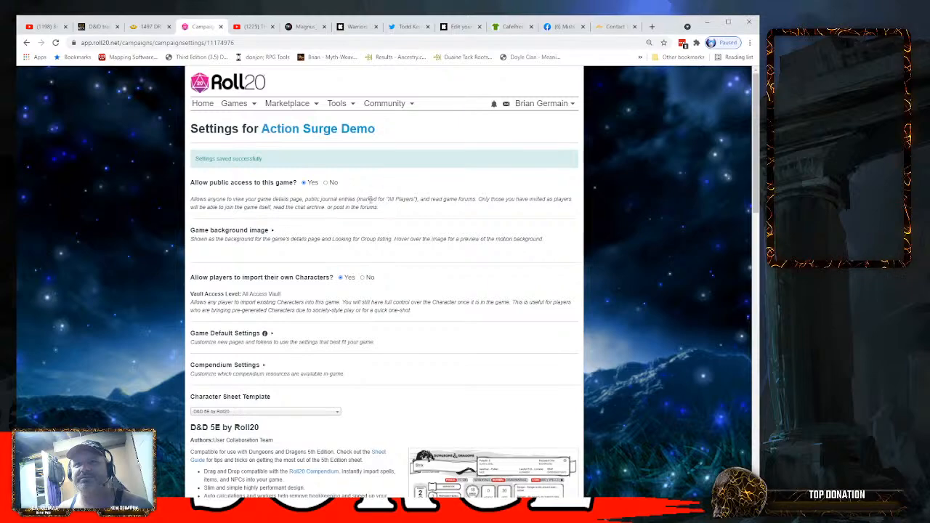
{"action": "scroll", "coordinate": [366, 217], "scroll_direction": "down", "scroll_amount": 15}
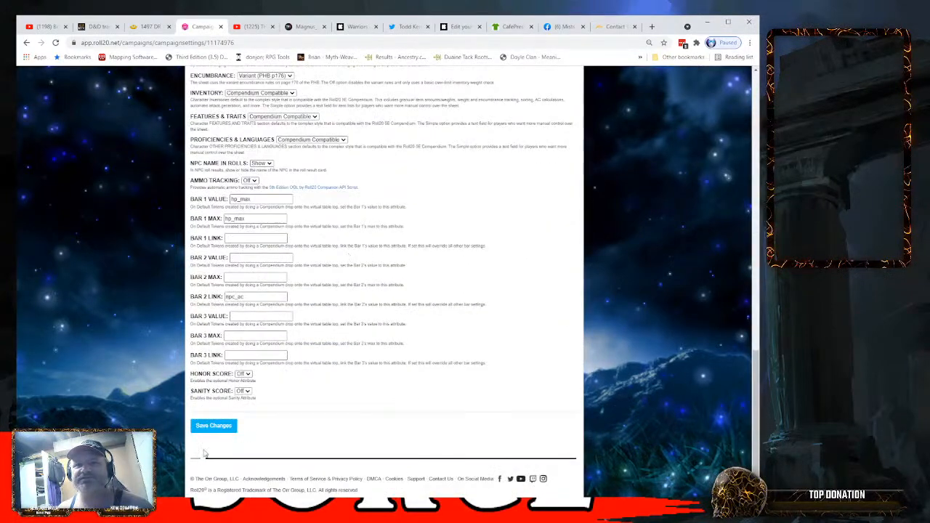
{"action": "left_click", "coordinate": [211, 426]}
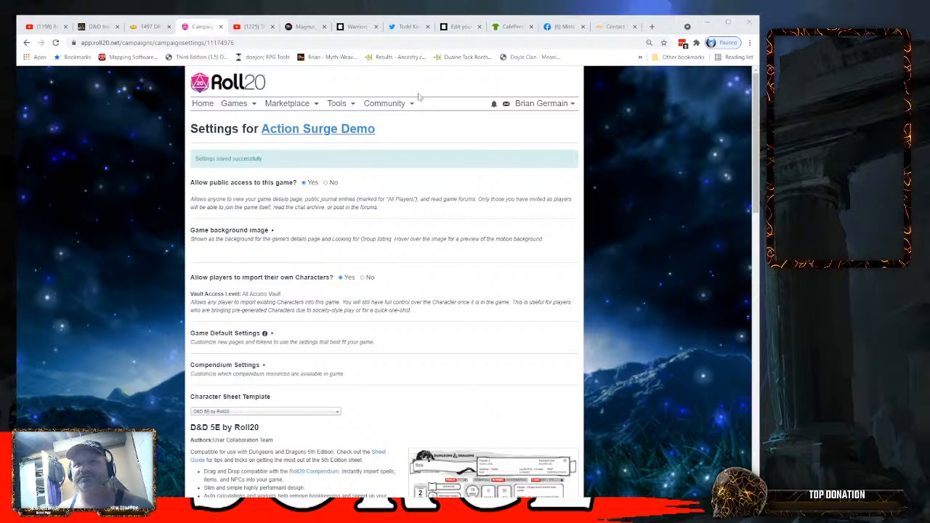
- Go to the Action Surge Demo details page, launch the game and show its list of map pages
{"action": "left_click", "coordinate": [313, 130]}
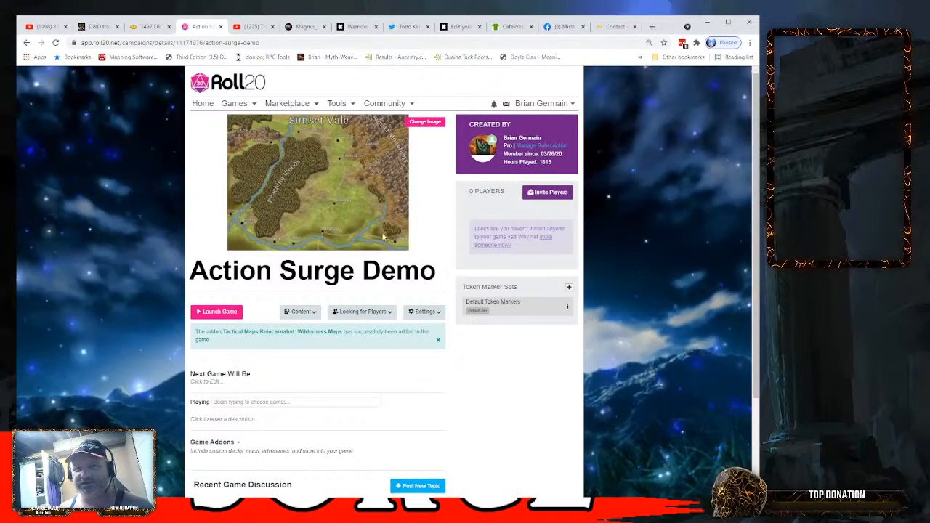
{"action": "left_click", "coordinate": [223, 317]}
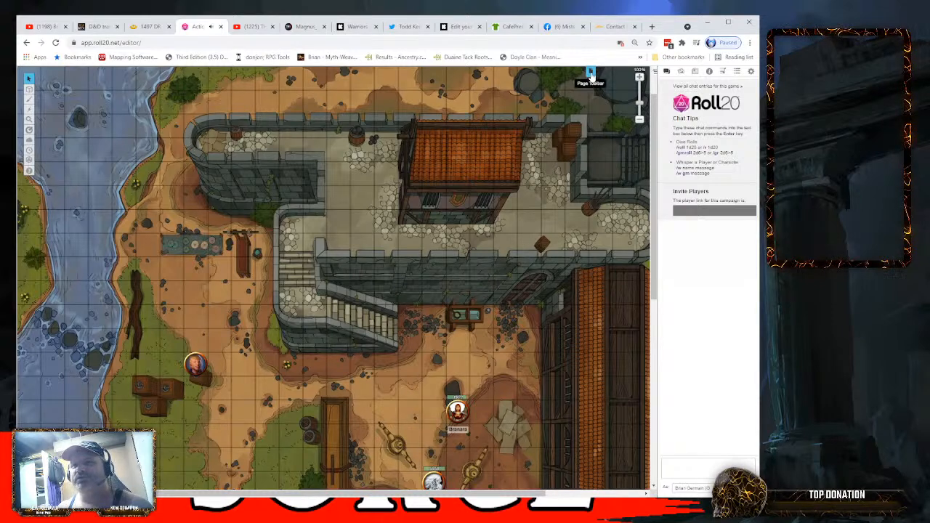
{"action": "left_click", "coordinate": [591, 72]}
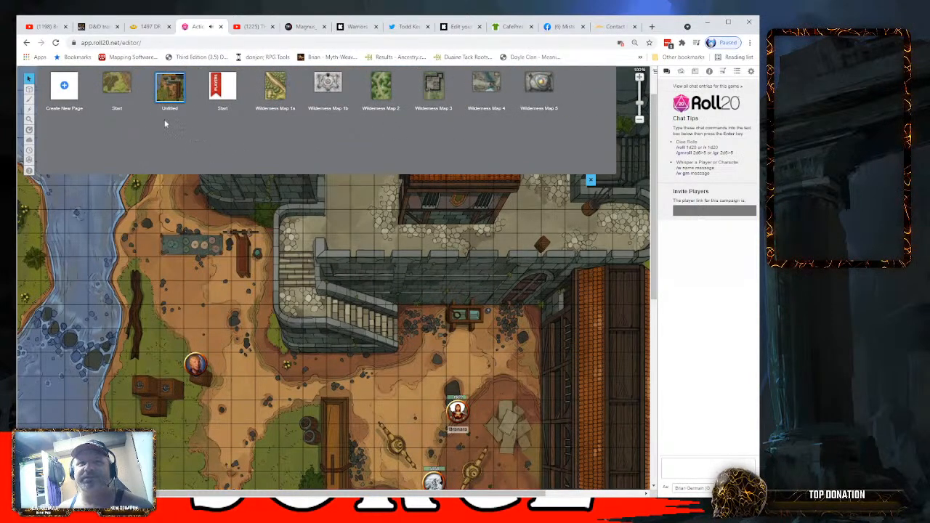
- Look over the Start page's settings down to grid, movement, fog of war and audio, and close them
{"action": "left_click", "coordinate": [137, 100]}
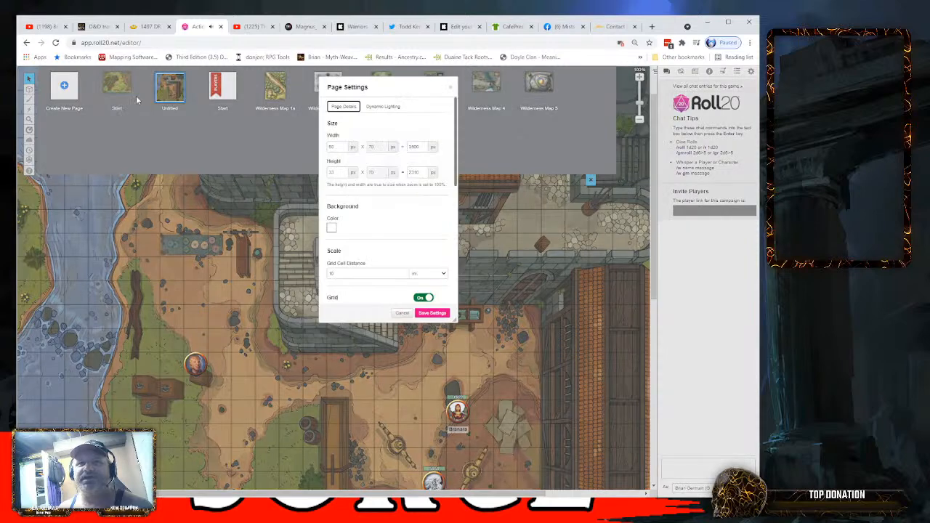
{"action": "scroll", "coordinate": [390, 196], "scroll_direction": "down", "scroll_amount": 5}
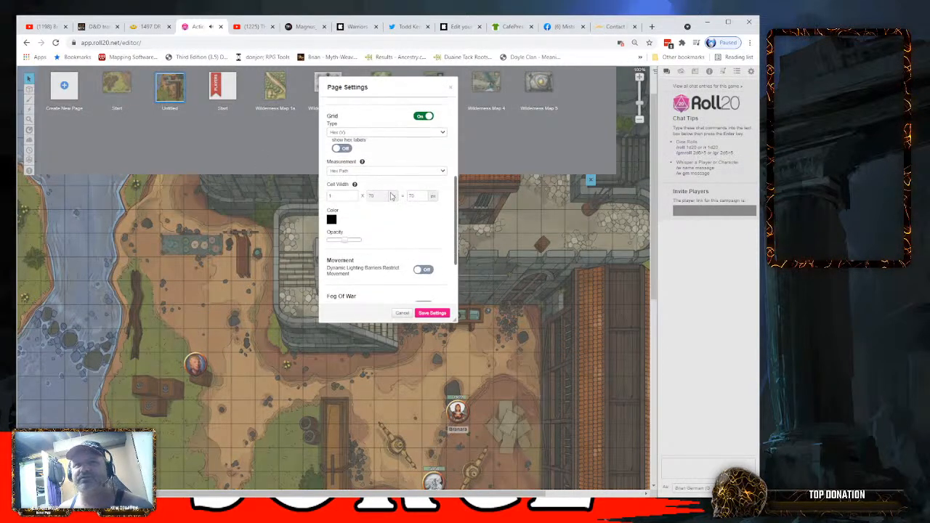
{"action": "scroll", "coordinate": [391, 196], "scroll_direction": "down", "scroll_amount": 3}
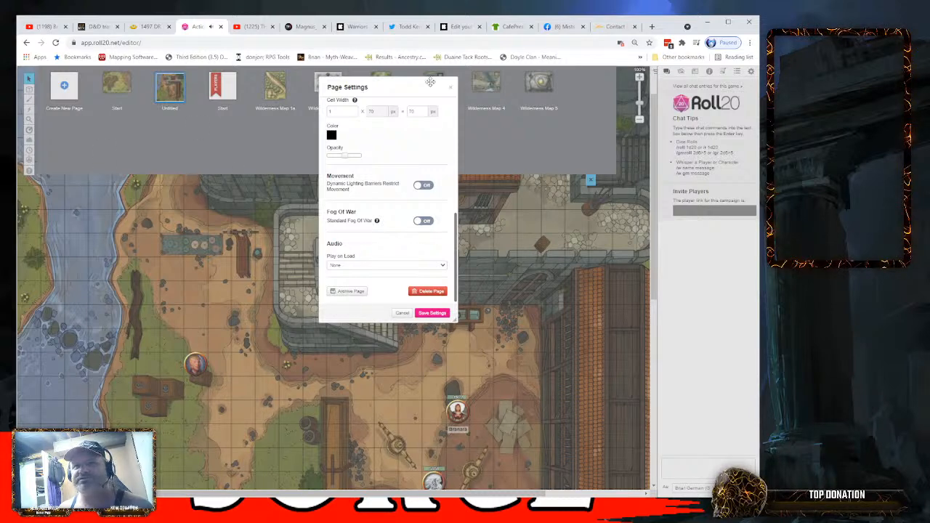
{"action": "left_click", "coordinate": [452, 88]}
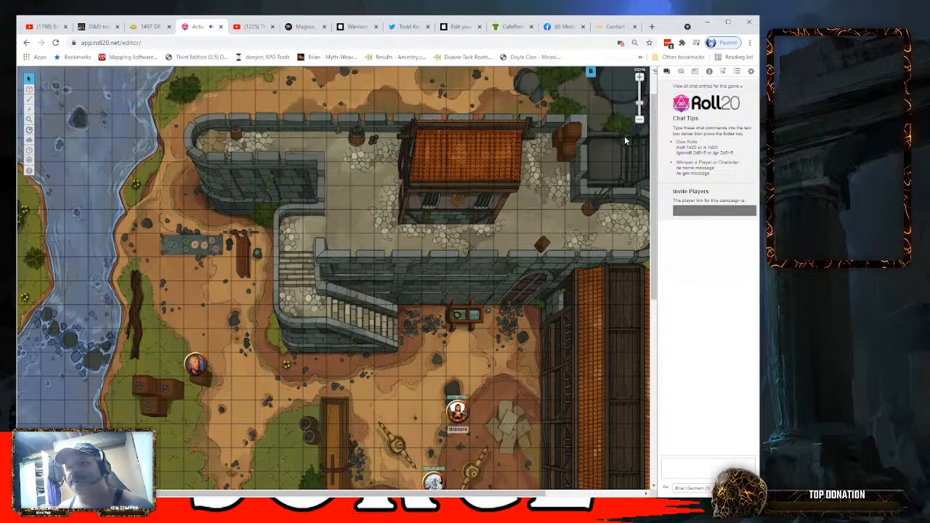
- View Branara Stormseeker's character sheet from the journal and close it
{"action": "left_click", "coordinate": [695, 71]}
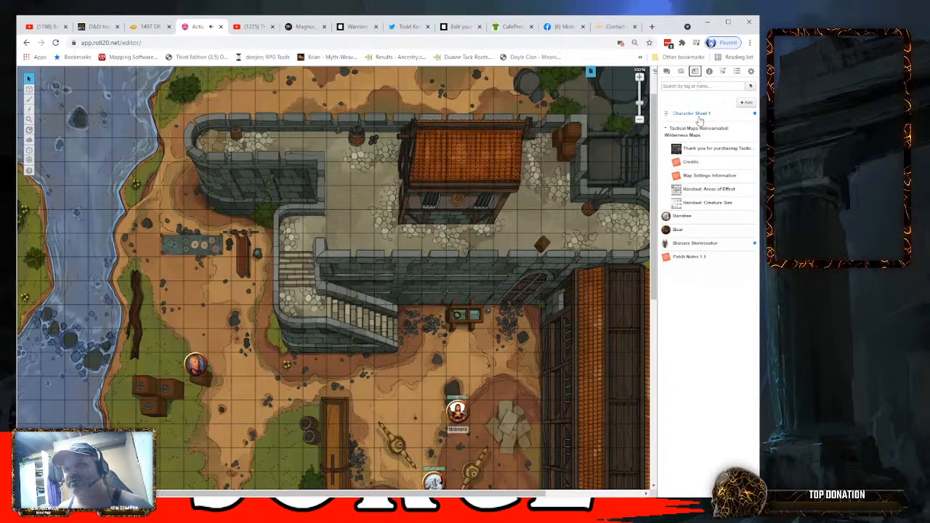
{"action": "left_click", "coordinate": [694, 244]}
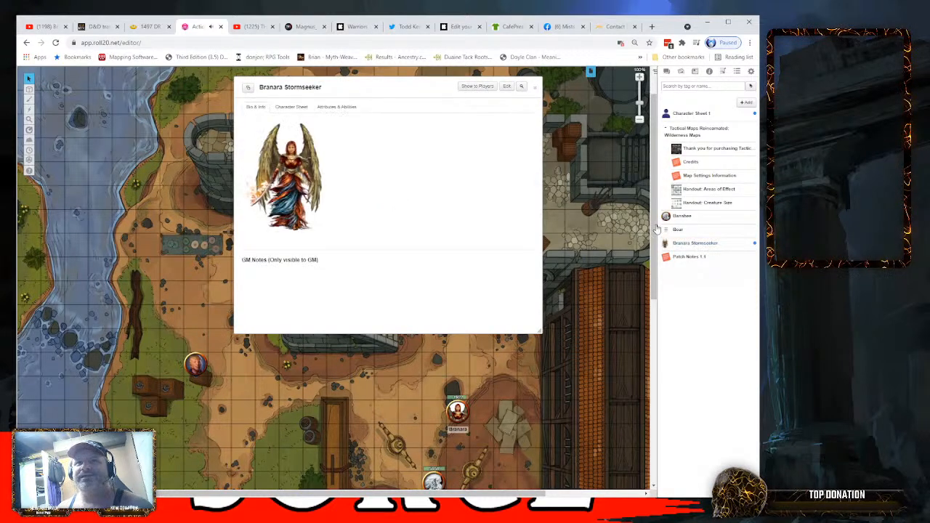
{"action": "left_click", "coordinate": [298, 108]}
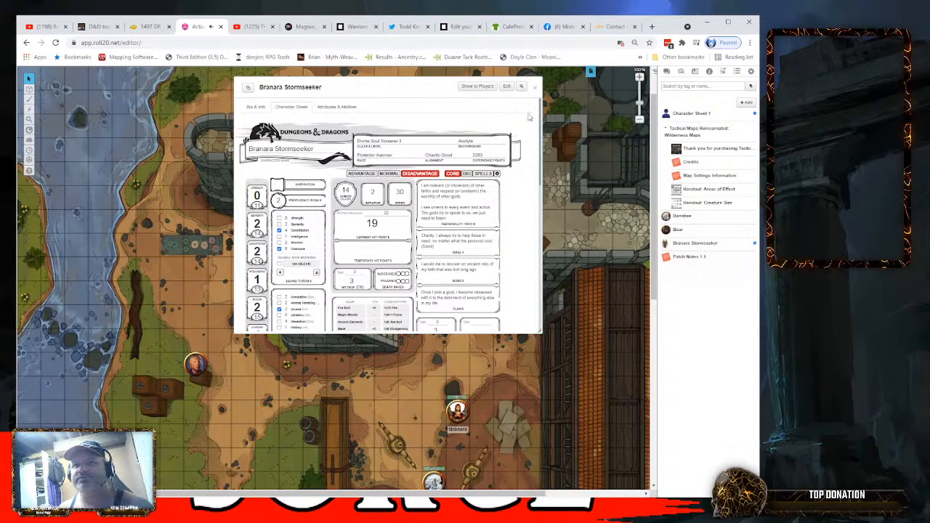
{"action": "left_click", "coordinate": [536, 88]}
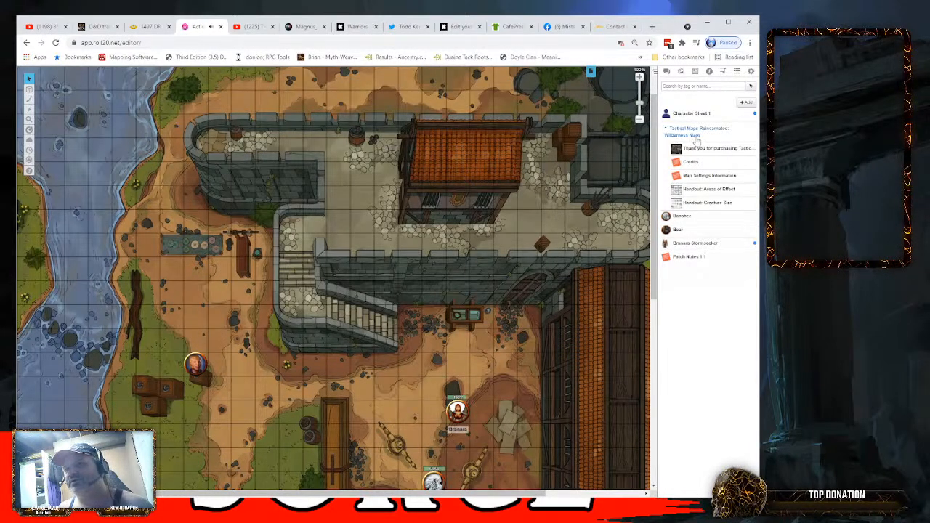
- Open the sheet view of Character Sheet 1 from the journal, enlarge its window and reposition it over the map
{"action": "left_click", "coordinate": [691, 114]}
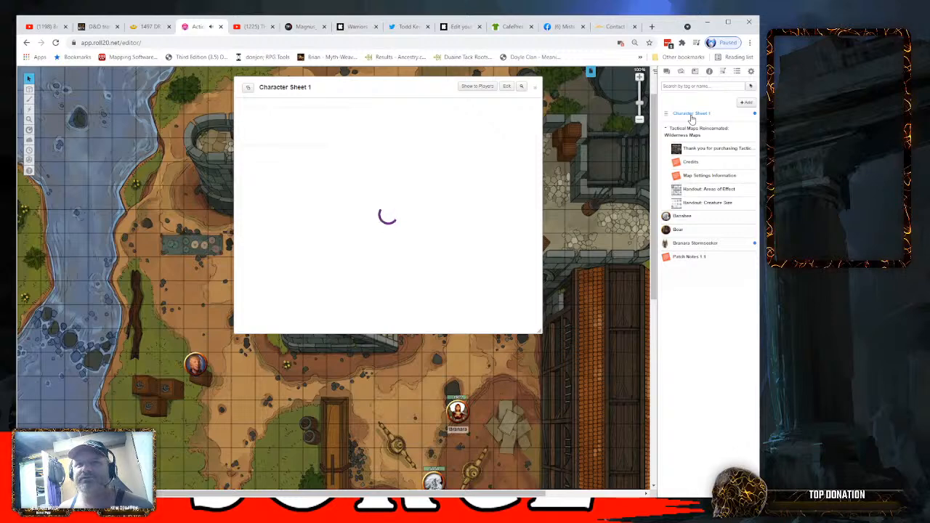
{"action": "left_click", "coordinate": [290, 108]}
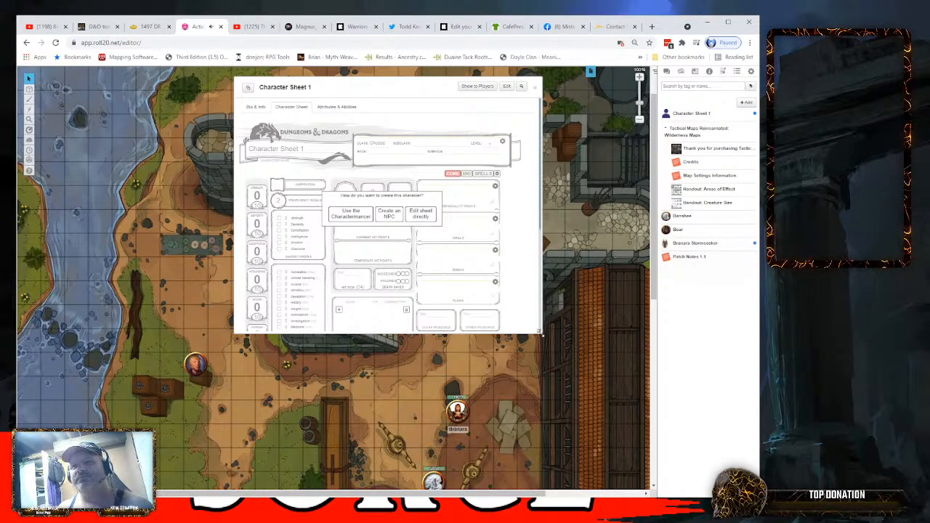
{"action": "left_click_drag", "start_coordinate": [541, 335], "coordinate": [592, 399]}
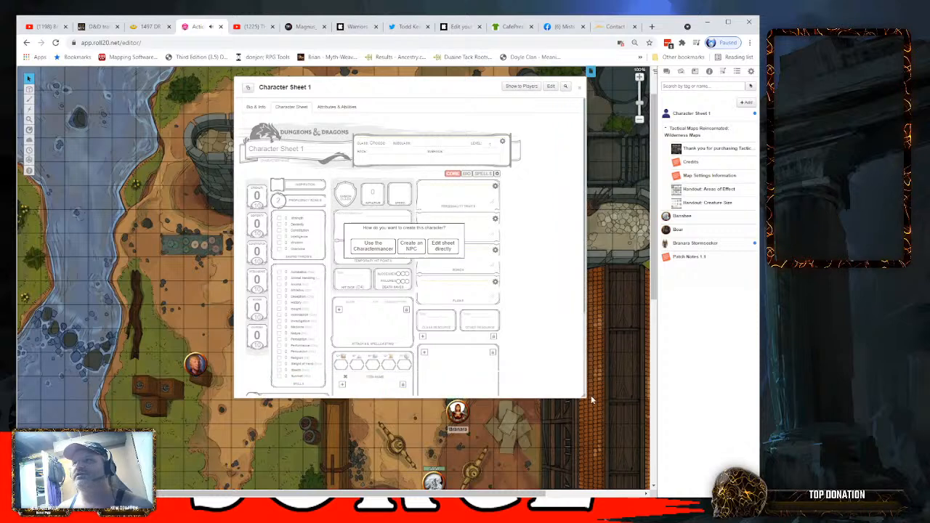
{"action": "left_click_drag", "start_coordinate": [464, 85], "coordinate": [364, 123]}
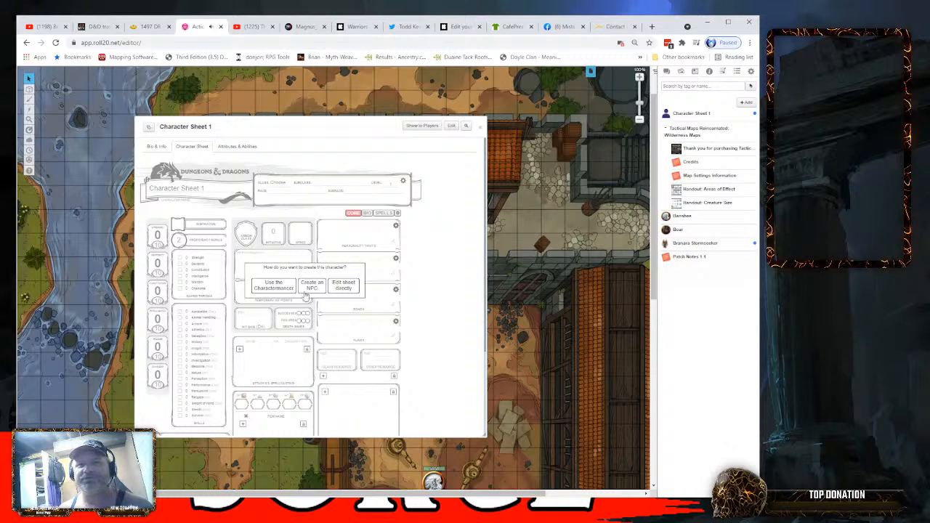
- Start the Charactermancer for Character Sheet 1, advance to the race stage, and try Customize Your Origin before turning it off again
{"action": "left_click", "coordinate": [274, 286]}
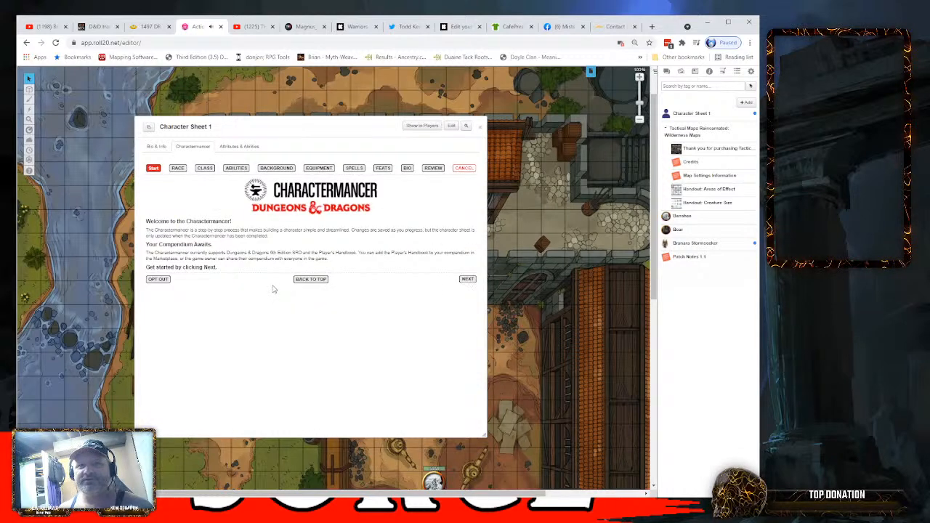
{"action": "left_click", "coordinate": [467, 280]}
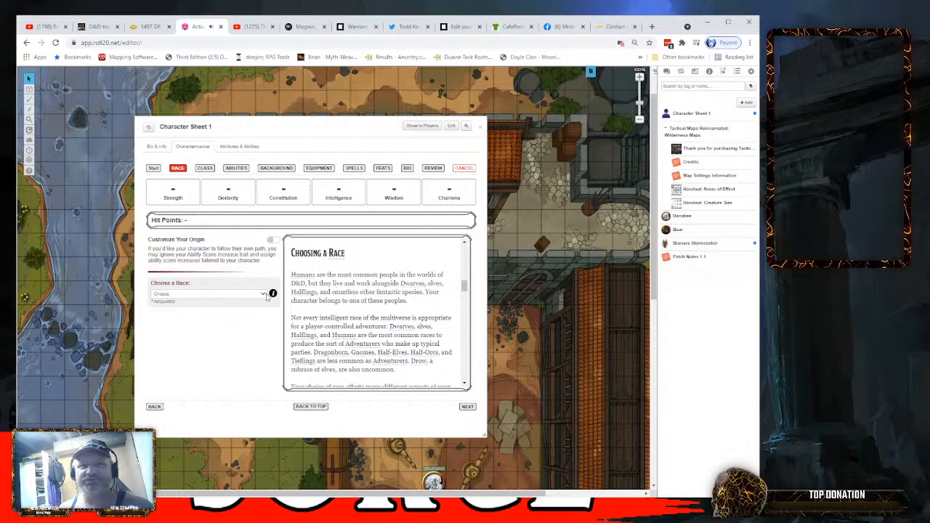
{"action": "left_click", "coordinate": [272, 240]}
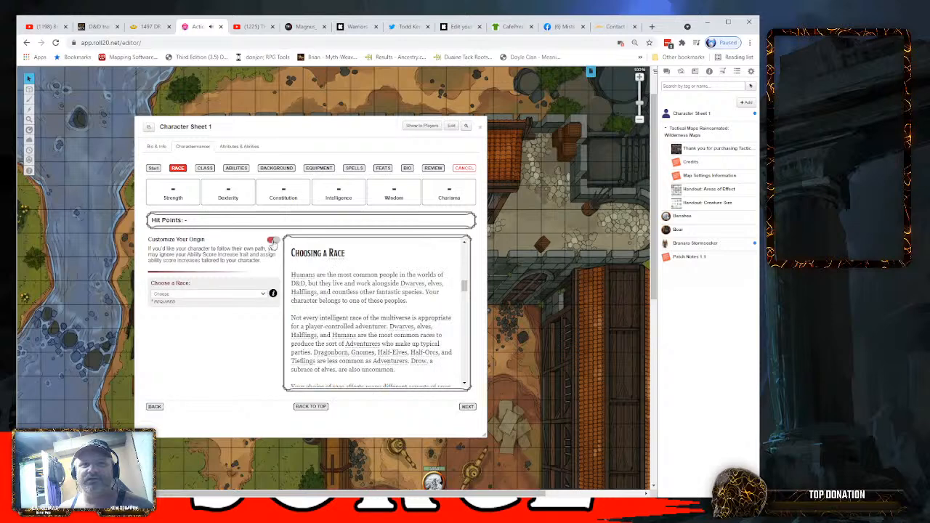
{"action": "left_click", "coordinate": [275, 240]}
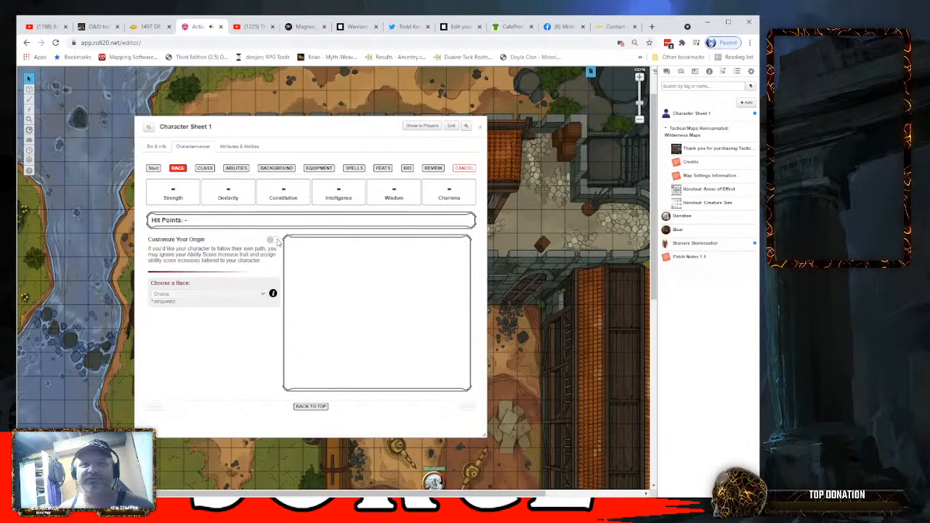
- Read through the race introduction and choose Hobgoblin as the character's race
{"action": "scroll", "coordinate": [353, 261], "scroll_direction": "down", "scroll_amount": 5}
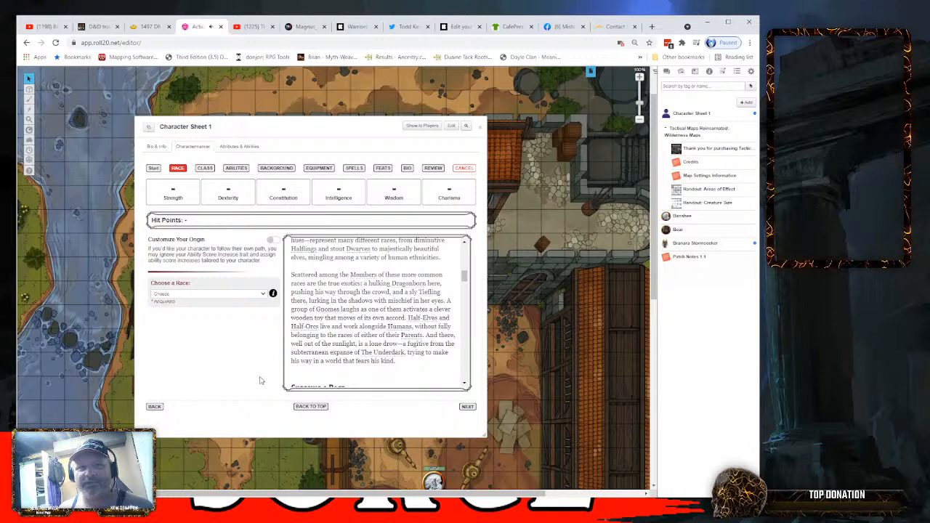
{"action": "left_click", "coordinate": [166, 308]}
{"action": "scroll", "coordinate": [254, 377], "scroll_direction": "down", "scroll_amount": 3}
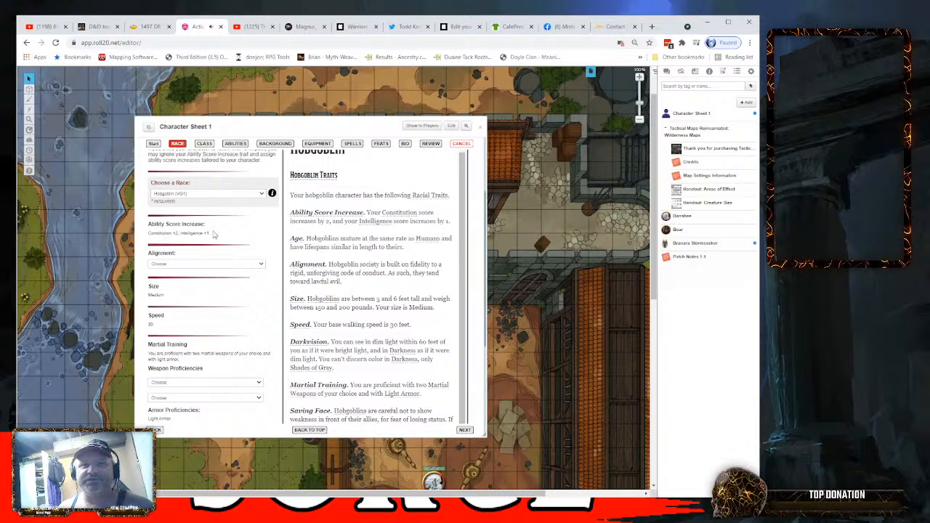
{"action": "scroll", "coordinate": [269, 269], "scroll_direction": "up", "scroll_amount": 2}
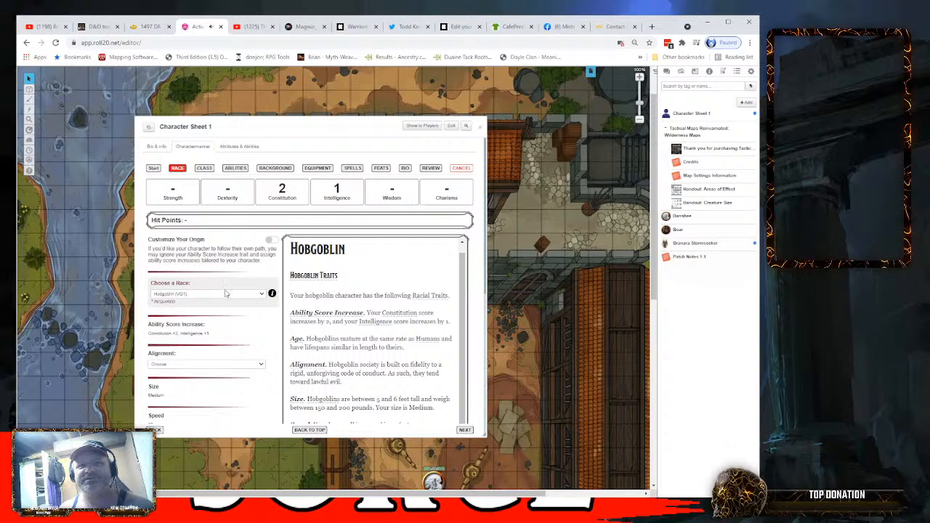
- Review the hobgoblin's traits and proficiencies and set the character's alignment to Neutral Good
{"action": "scroll", "coordinate": [262, 305], "scroll_direction": "down", "scroll_amount": 2}
{"action": "scroll", "coordinate": [269, 309], "scroll_direction": "down", "scroll_amount": 1}
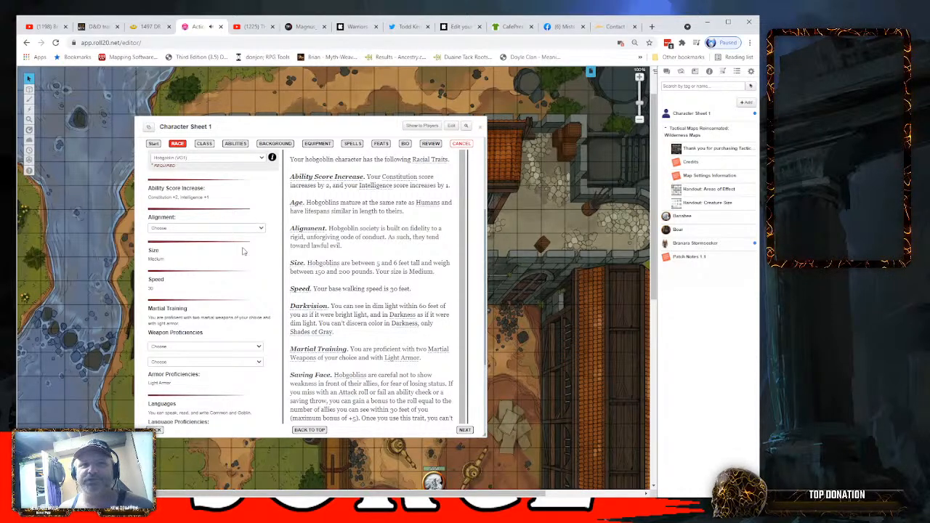
{"action": "scroll", "coordinate": [266, 259], "scroll_direction": "down", "scroll_amount": 3}
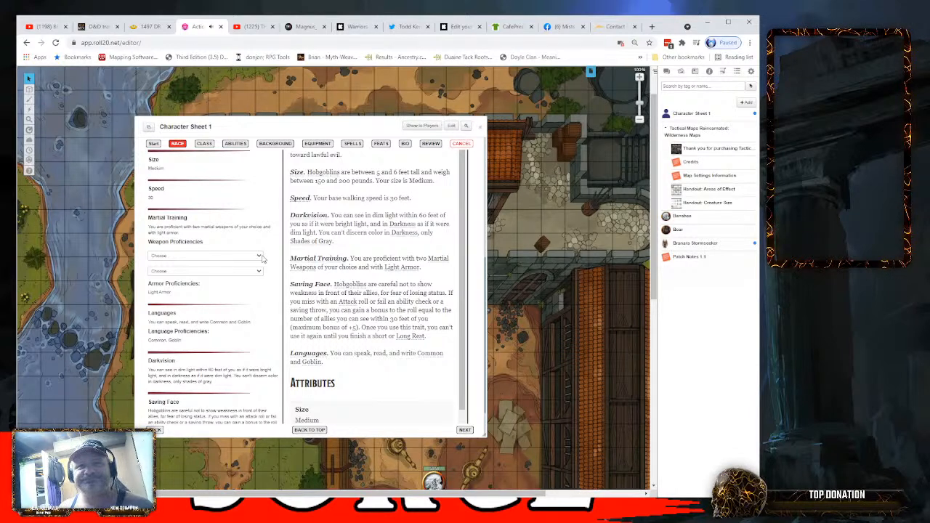
{"action": "scroll", "coordinate": [266, 255], "scroll_direction": "up", "scroll_amount": 5}
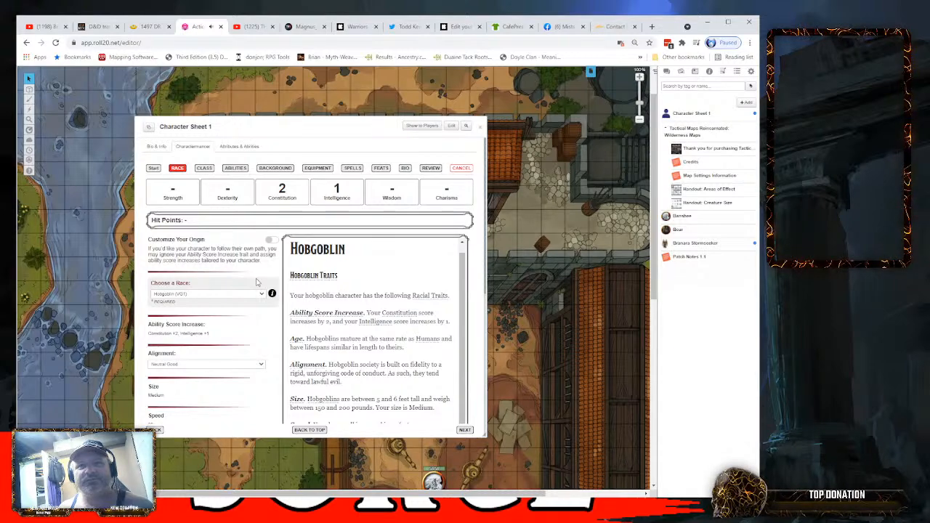
- Set the hobgoblin's two Martial Training weapon proficiencies to Martial Weapons (SRD) and Heavy Crossbow (SRD)
{"action": "scroll", "coordinate": [268, 348], "scroll_direction": "down", "scroll_amount": 3}
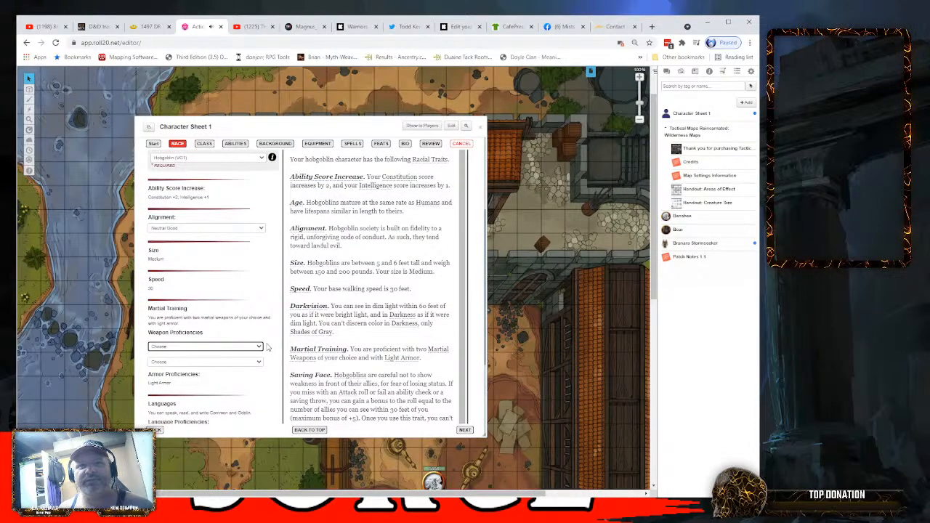
{"action": "scroll", "coordinate": [267, 348], "scroll_direction": "down", "scroll_amount": 2}
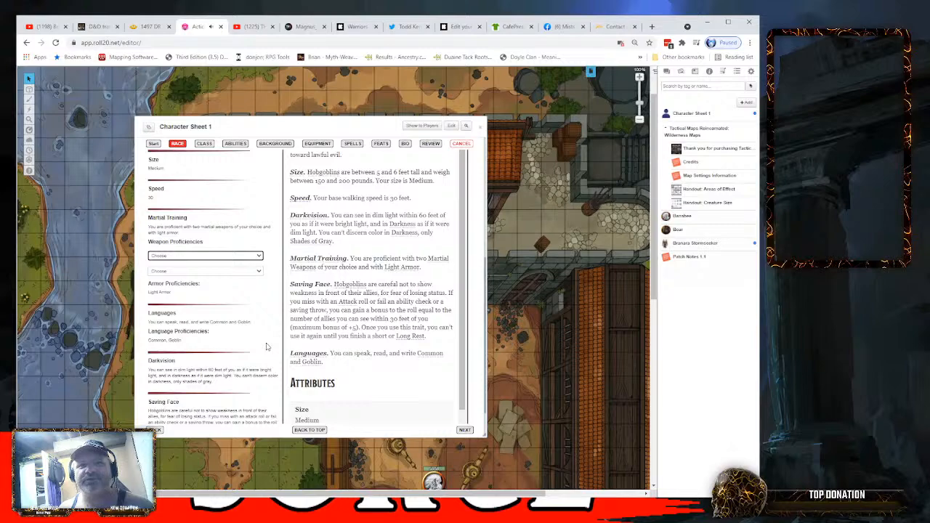
{"action": "scroll", "coordinate": [266, 347], "scroll_direction": "down", "scroll_amount": 1}
{"action": "scroll", "coordinate": [266, 348], "scroll_direction": "up", "scroll_amount": 3}
{"action": "scroll", "coordinate": [268, 343], "scroll_direction": "down", "scroll_amount": 3}
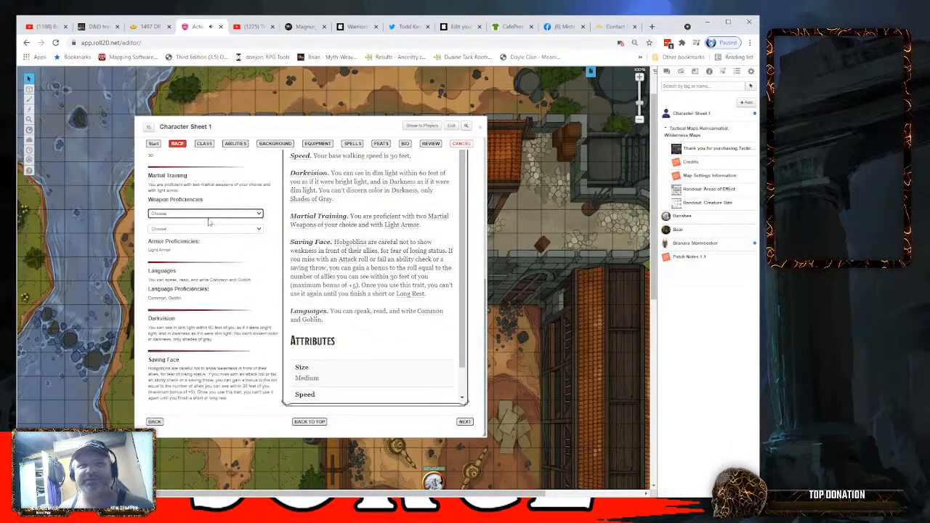
{"action": "scroll", "coordinate": [249, 218], "scroll_direction": "up", "scroll_amount": 1}
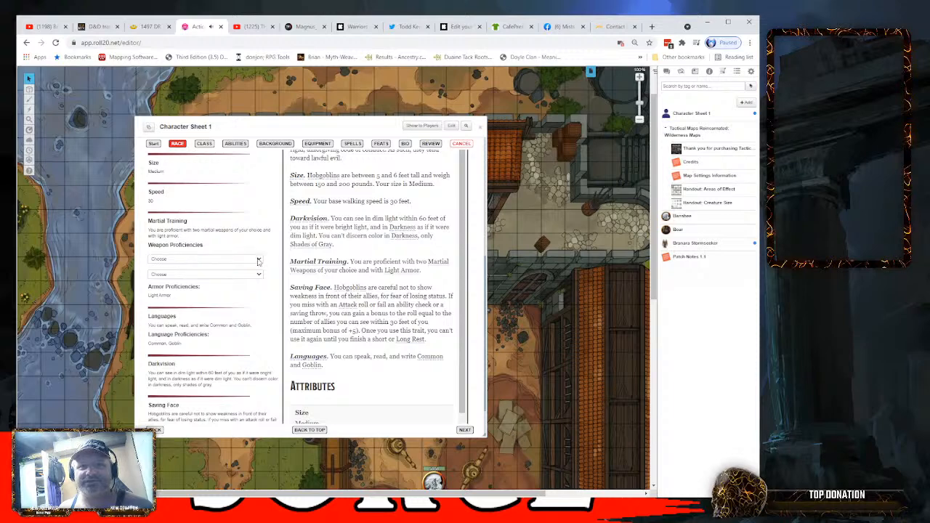
{"action": "left_click", "coordinate": [210, 350]}
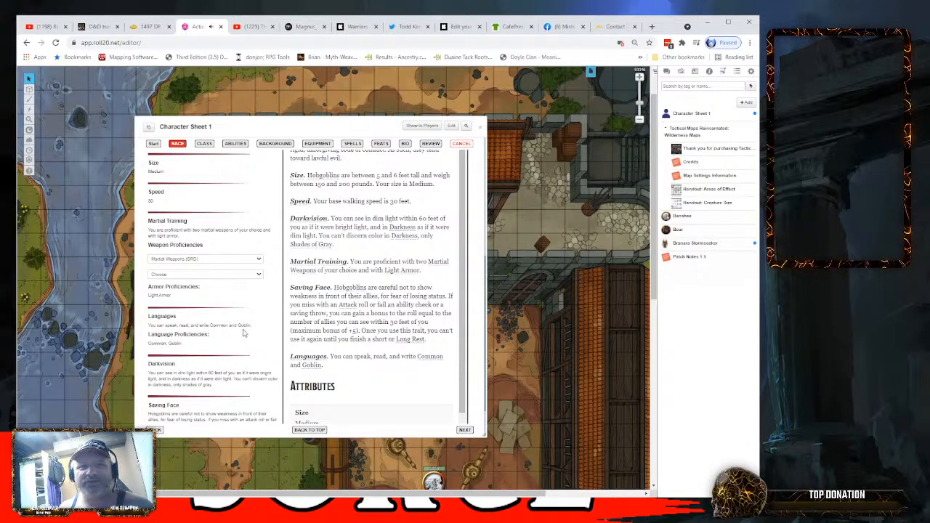
{"action": "left_click", "coordinate": [242, 339]}
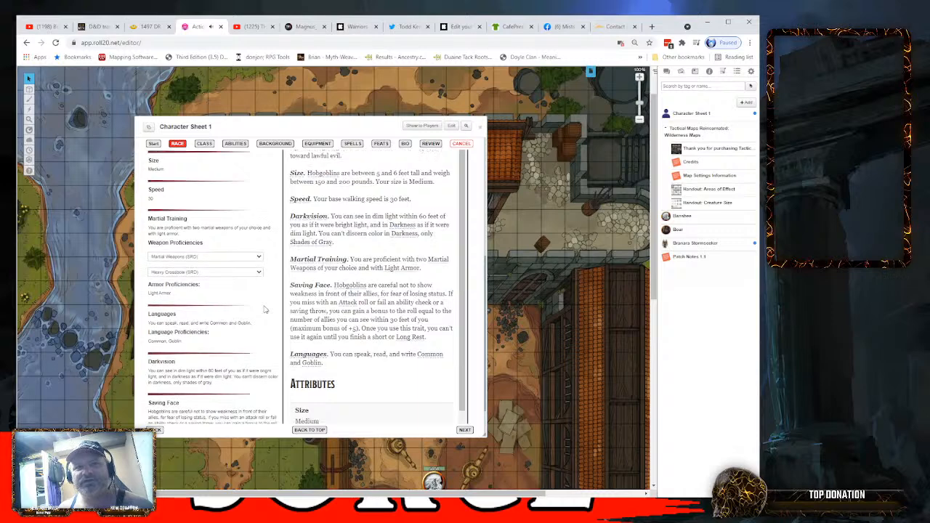
- Advance the Charactermancer to the class stage and choose Wizard (PHB) as the character's class
{"action": "scroll", "coordinate": [264, 309], "scroll_direction": "down", "scroll_amount": 1}
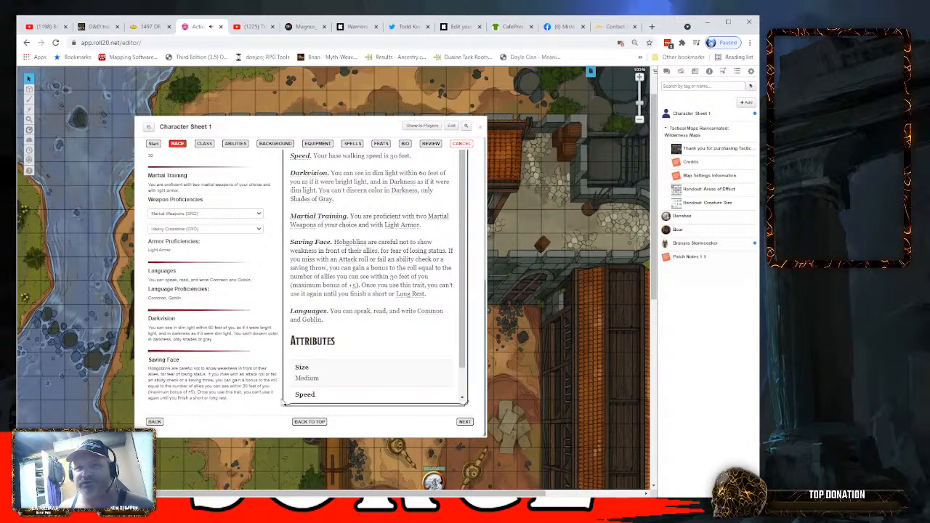
{"action": "left_click", "coordinate": [464, 423]}
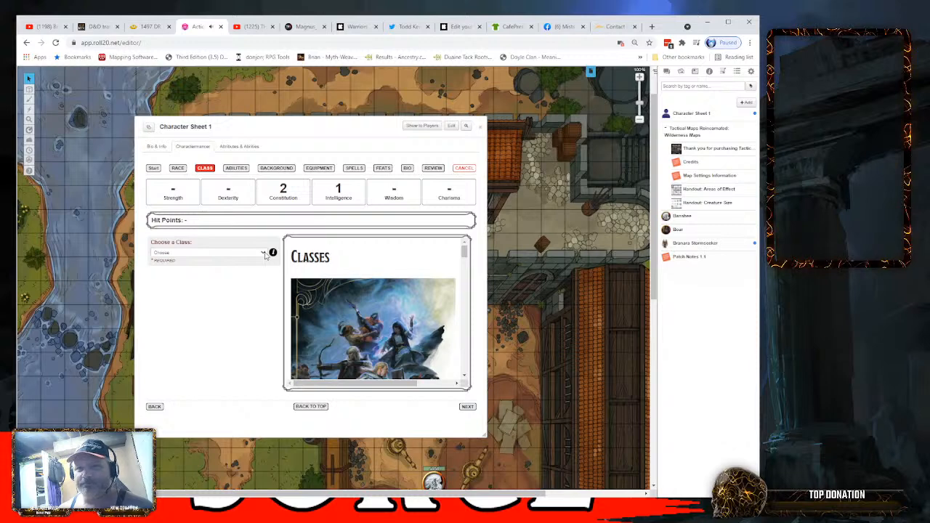
{"action": "left_click", "coordinate": [220, 368]}
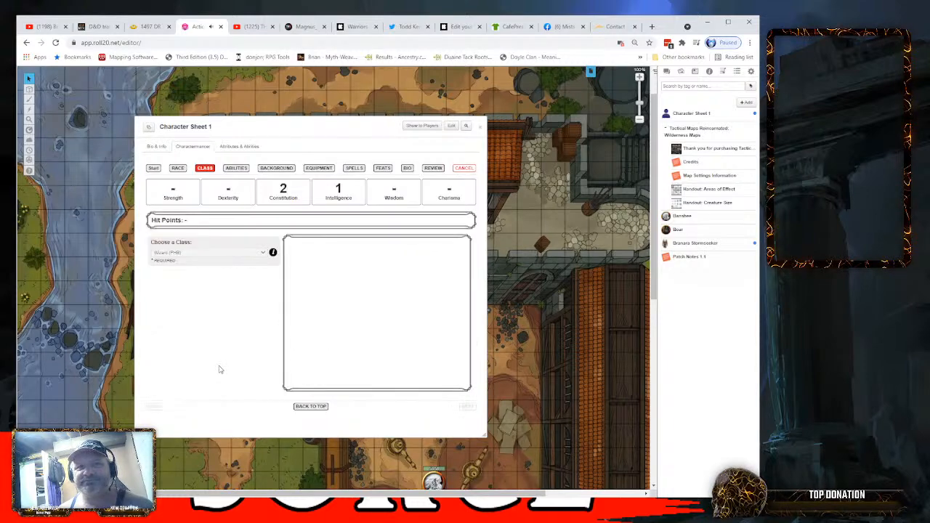
{"action": "scroll", "coordinate": [237, 287], "scroll_direction": "up", "scroll_amount": 2}
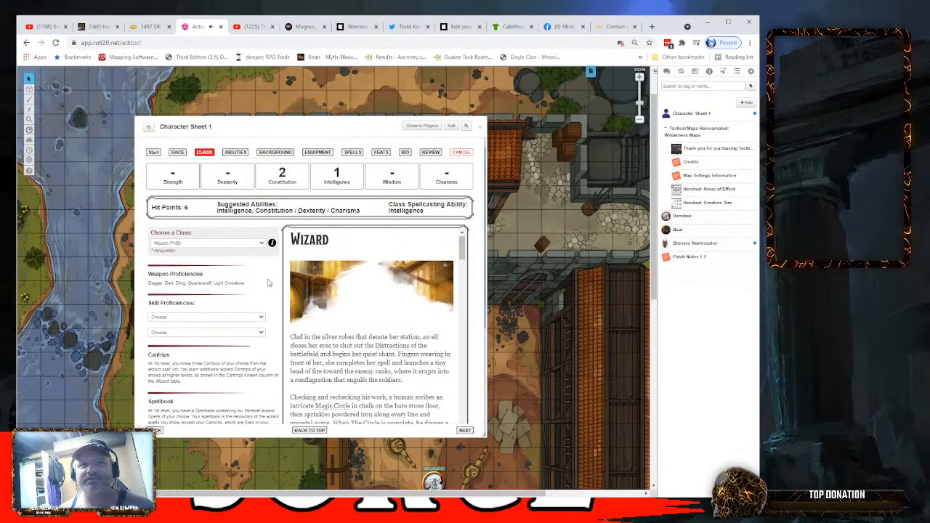
- Choose History and Insight as the wizard's skill proficiencies and advance to the abilities stage
{"action": "scroll", "coordinate": [260, 288], "scroll_direction": "down", "scroll_amount": 1}
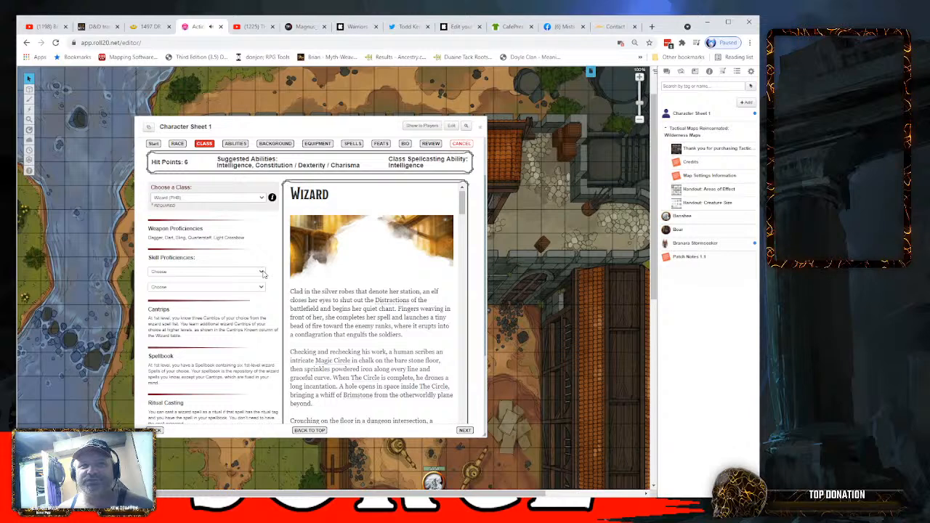
{"action": "left_click", "coordinate": [172, 296]}
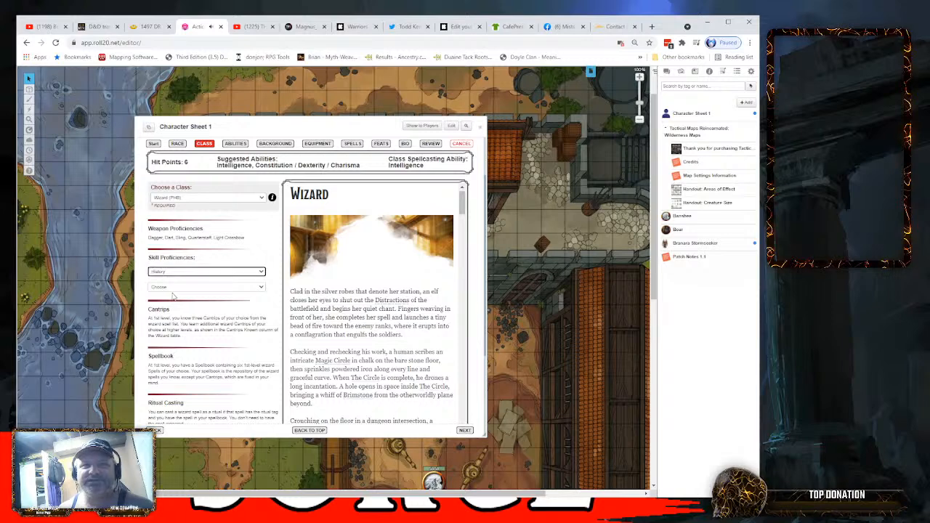
{"action": "left_click", "coordinate": [262, 288]}
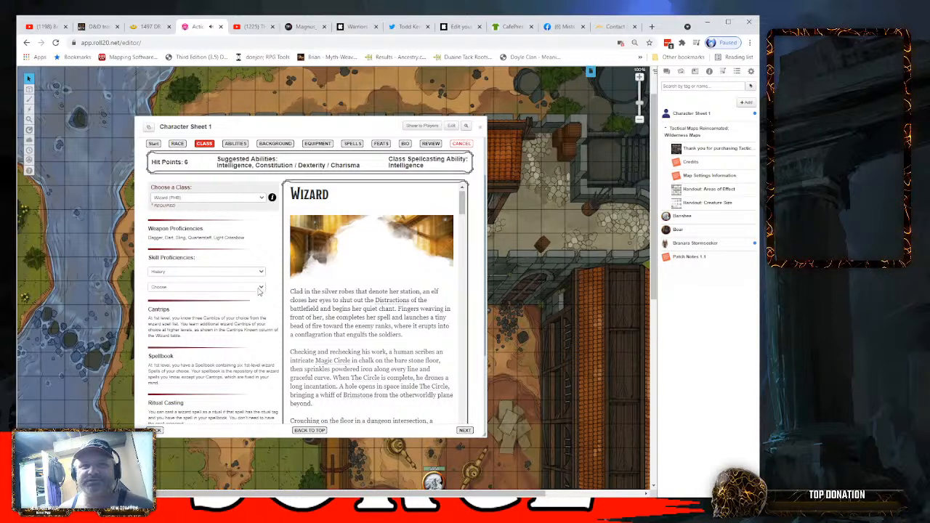
{"action": "left_click", "coordinate": [224, 319]}
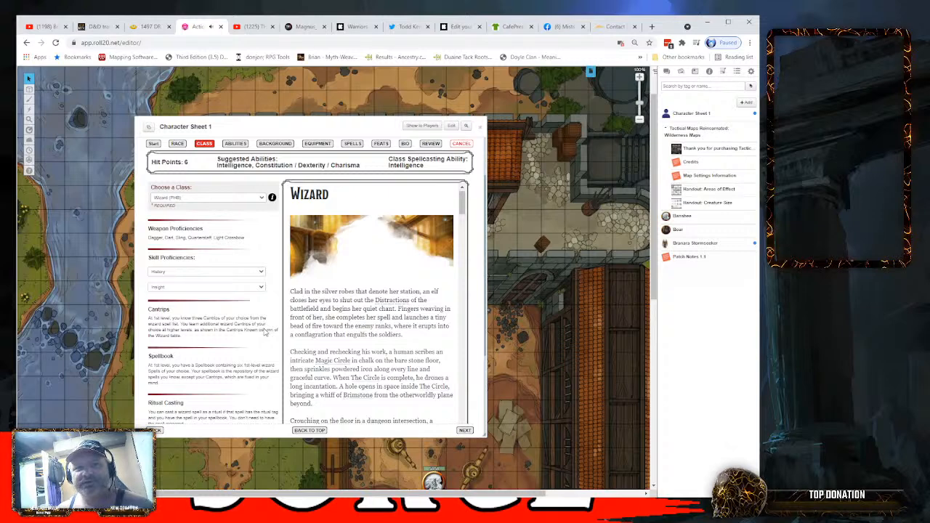
{"action": "scroll", "coordinate": [266, 333], "scroll_direction": "down", "scroll_amount": 3}
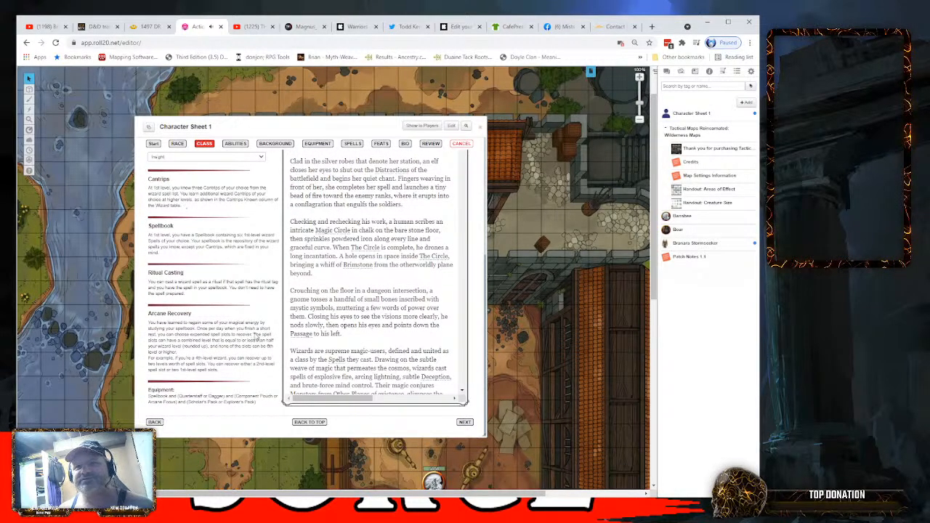
{"action": "left_click", "coordinate": [466, 423]}
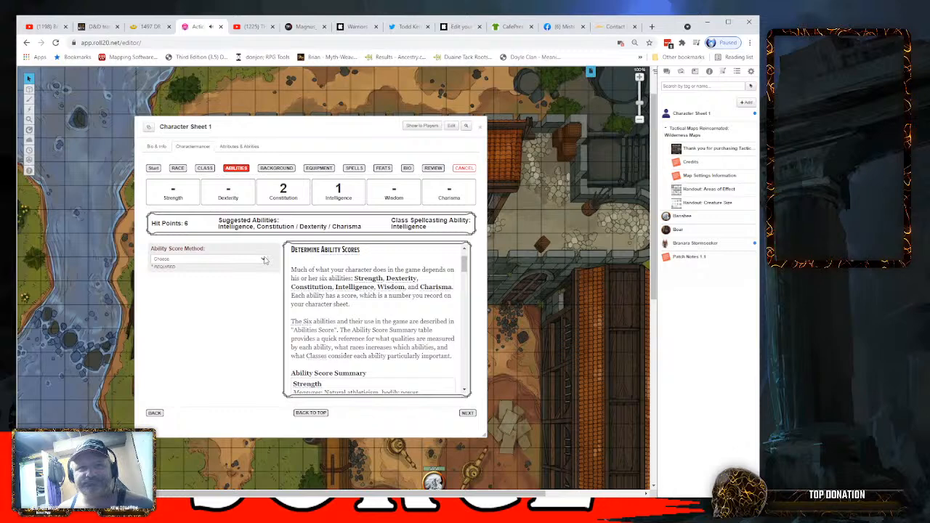
- Try the Standard Array by assigning Strength 15, Dexterity 13, Constitution 14, Wisdom 12 and Charisma 10, and clear the assignment
{"action": "left_click", "coordinate": [180, 276]}
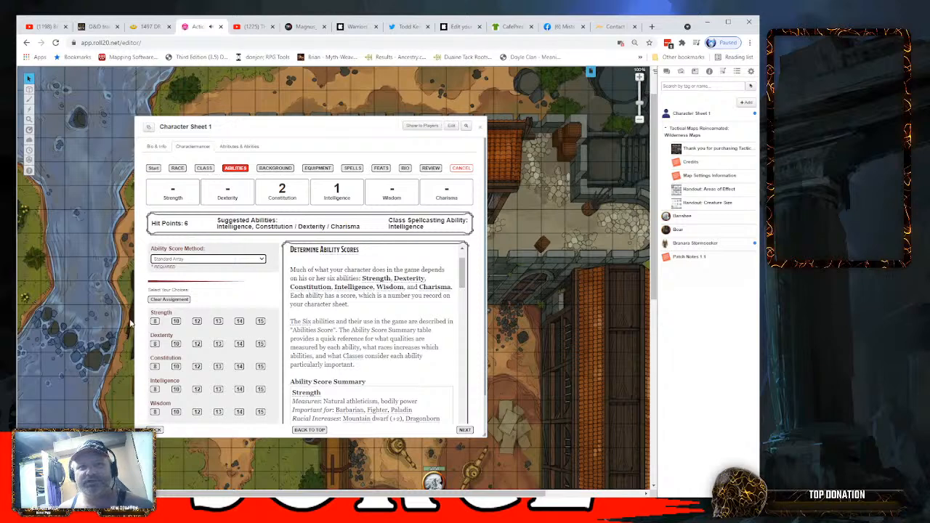
{"action": "scroll", "coordinate": [260, 333], "scroll_direction": "down", "scroll_amount": 1}
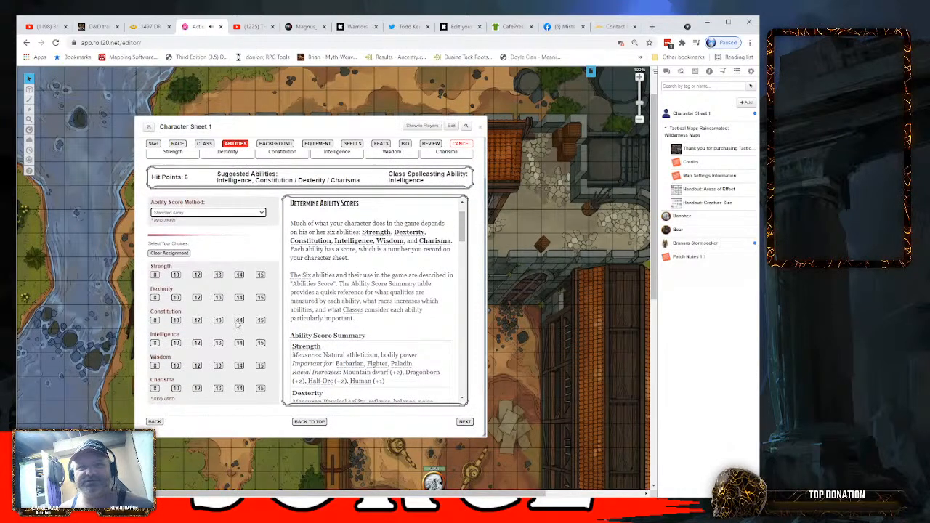
{"action": "left_click", "coordinate": [260, 275]}
{"action": "left_click", "coordinate": [218, 297]}
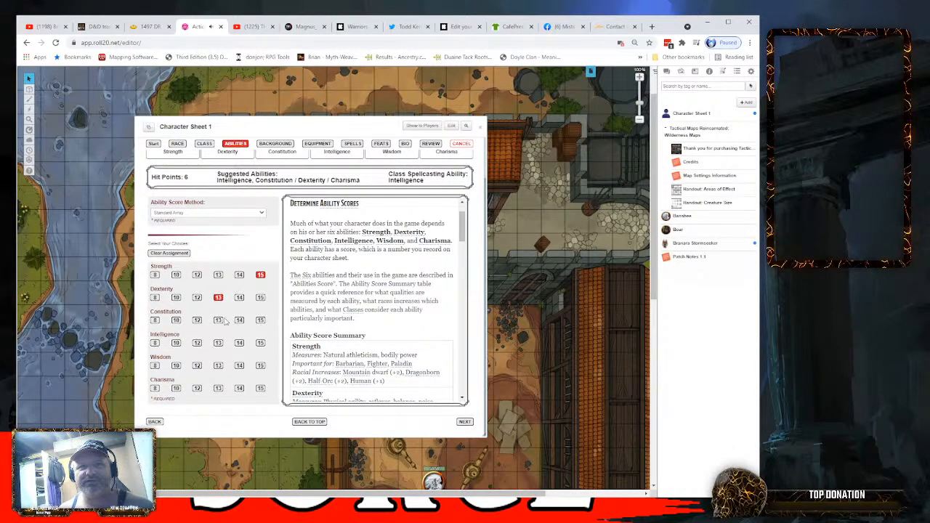
{"action": "left_click", "coordinate": [240, 320]}
{"action": "left_click", "coordinate": [198, 366]}
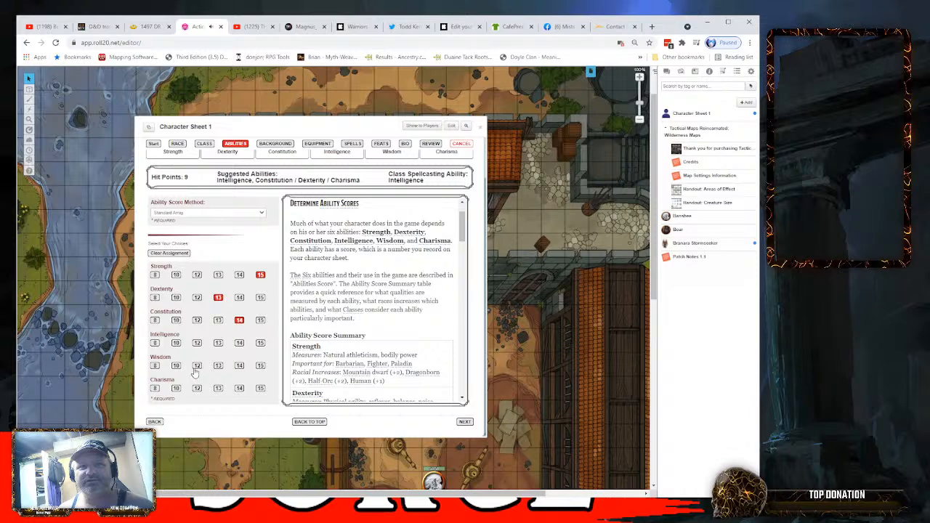
{"action": "left_click", "coordinate": [187, 252]}
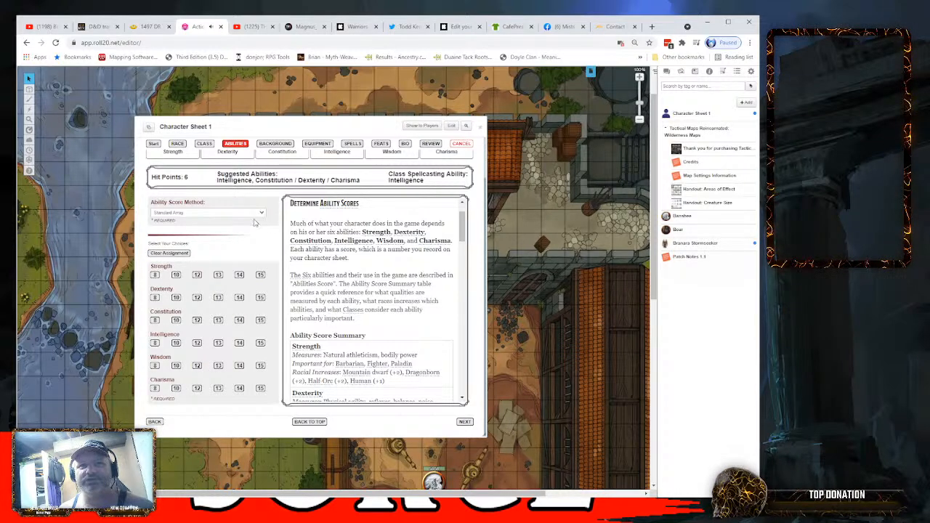
- Switch the ability score method to Roll for Stats, rolling 4d6 drop lowest, and review the rolls in the chat and the assignment grid
{"action": "left_click", "coordinate": [249, 236]}
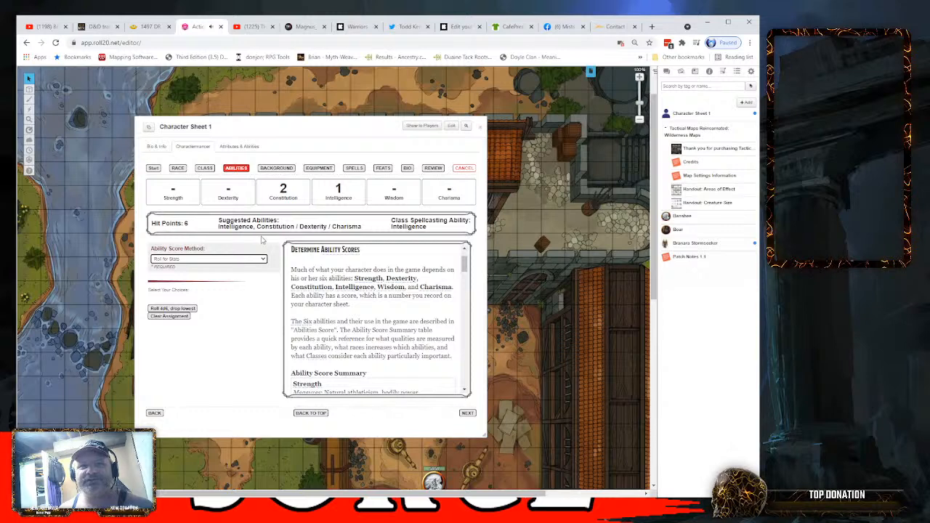
{"action": "left_click", "coordinate": [164, 311]}
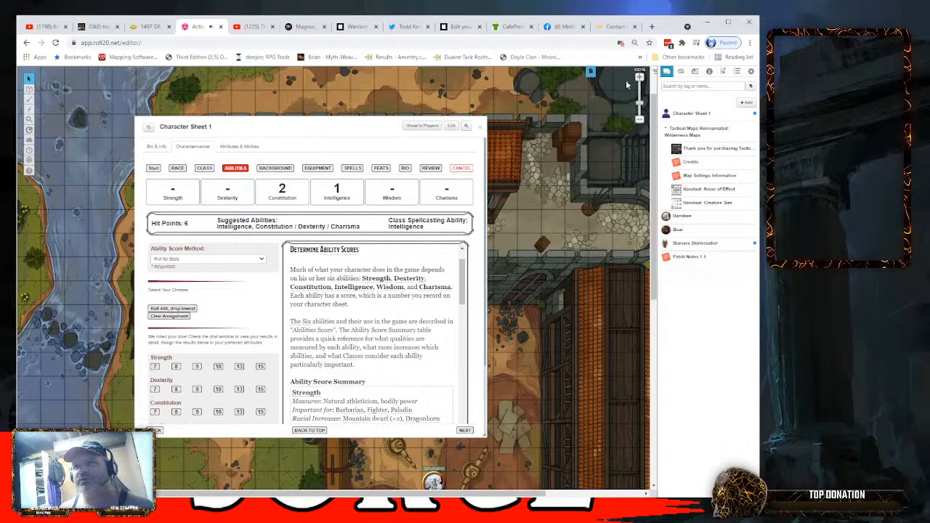
{"action": "left_click", "coordinate": [666, 71]}
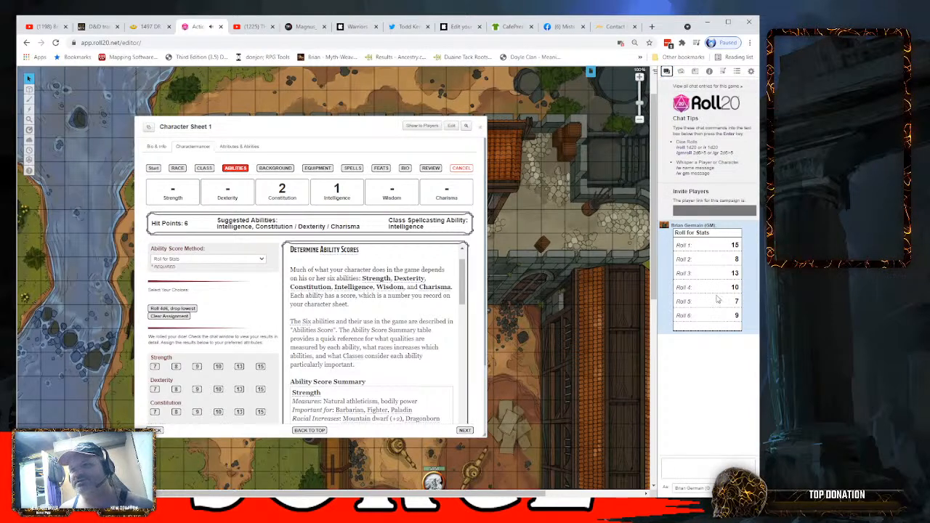
{"action": "mouse_move", "coordinate": [738, 318]}
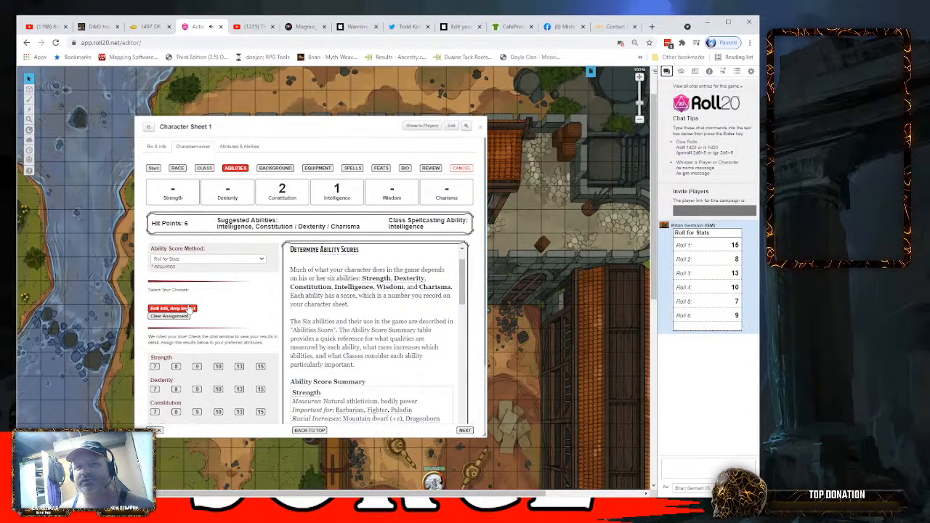
{"action": "scroll", "coordinate": [215, 293], "scroll_direction": "down", "scroll_amount": 2}
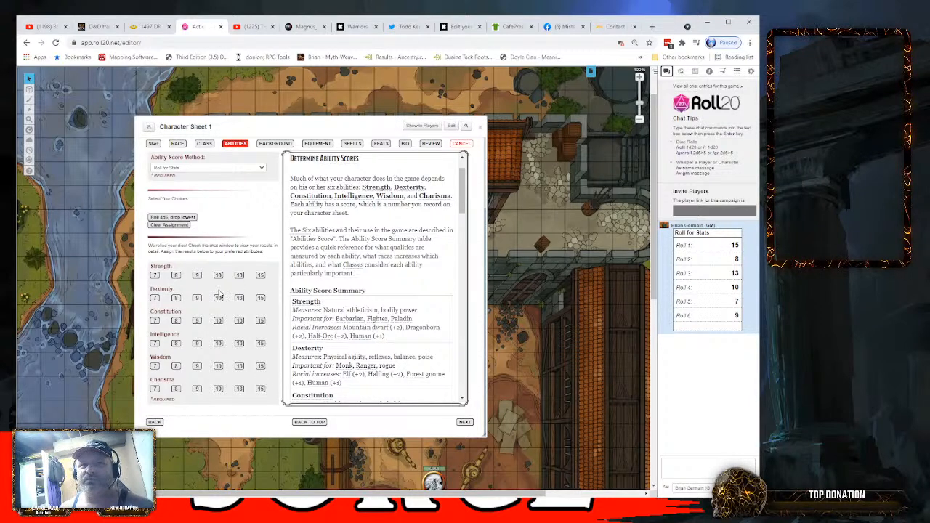
{"action": "scroll", "coordinate": [219, 294], "scroll_direction": "up", "scroll_amount": 1}
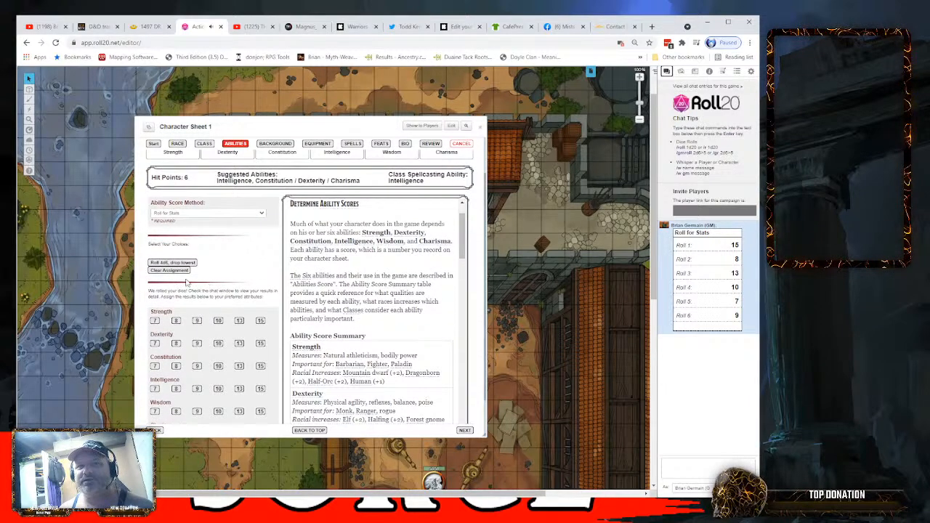
{"action": "scroll", "coordinate": [214, 284], "scroll_direction": "up", "scroll_amount": 1}
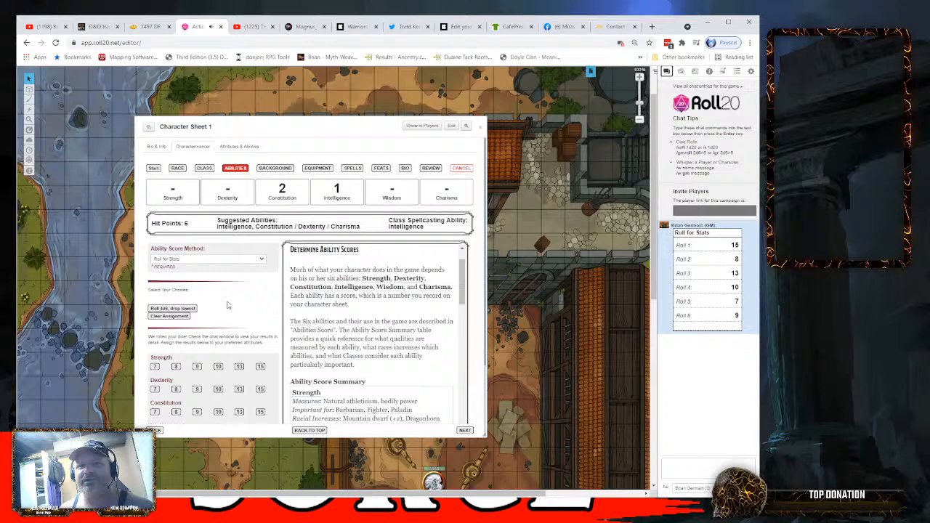
{"action": "scroll", "coordinate": [234, 298], "scroll_direction": "down", "scroll_amount": 1}
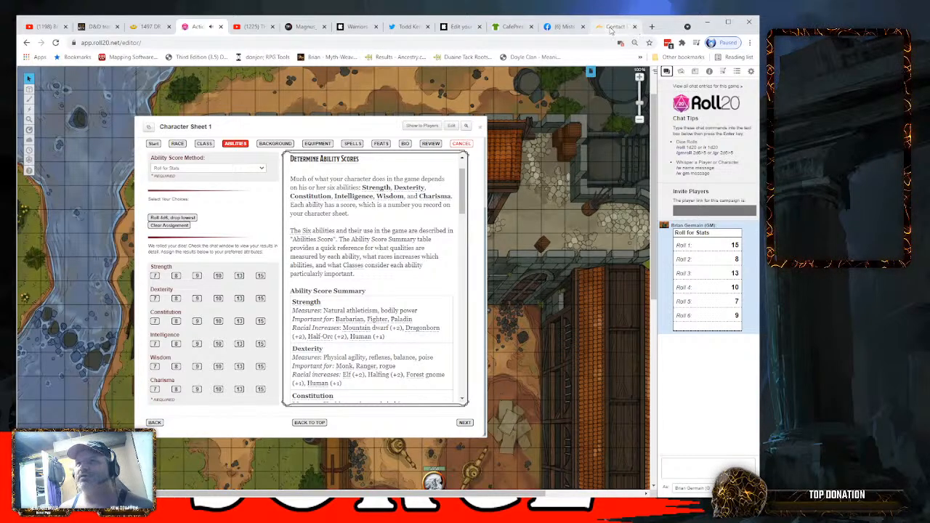
- In the browser tab showing the zoo's contact page, search the web for "useful macros roll20" and open the Roll20 Wiki's Useful Macros page
{"action": "left_click", "coordinate": [611, 27]}
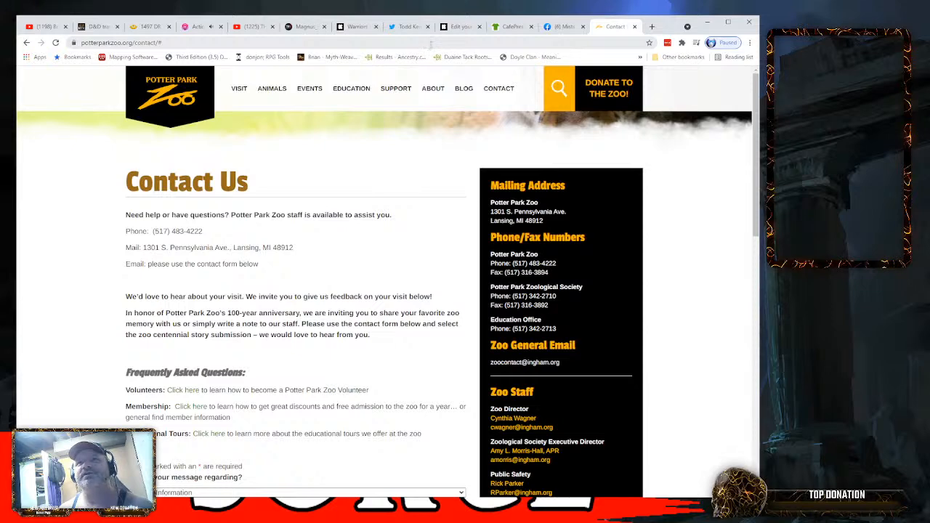
{"action": "key", "text": "ctrl+l"}
{"action": "type", "text": "usef"}
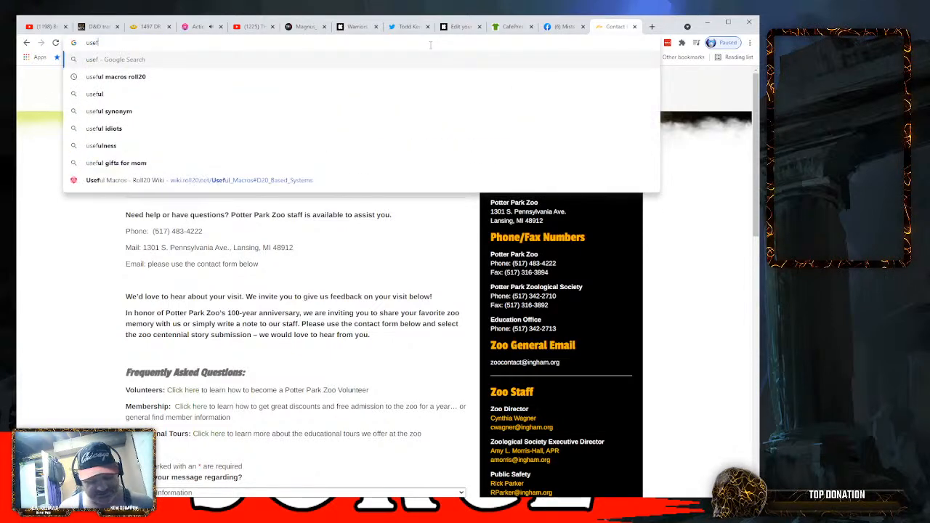
{"action": "type", "text": "ul ma"}
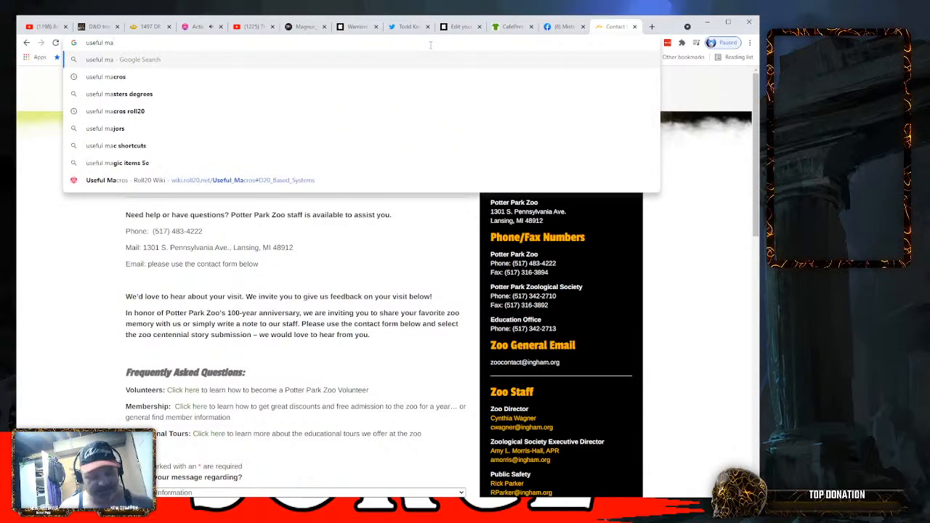
{"action": "type", "text": "cros roll20"}
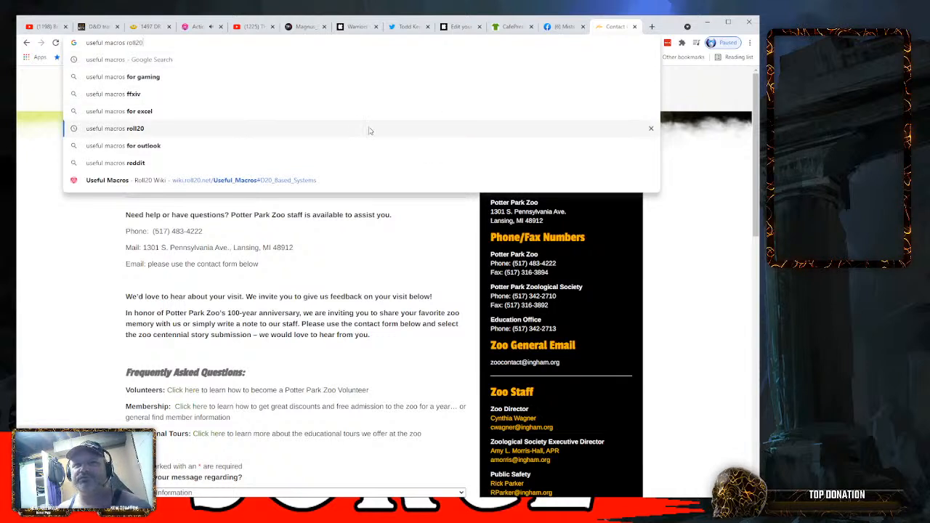
{"action": "left_click", "coordinate": [371, 128]}
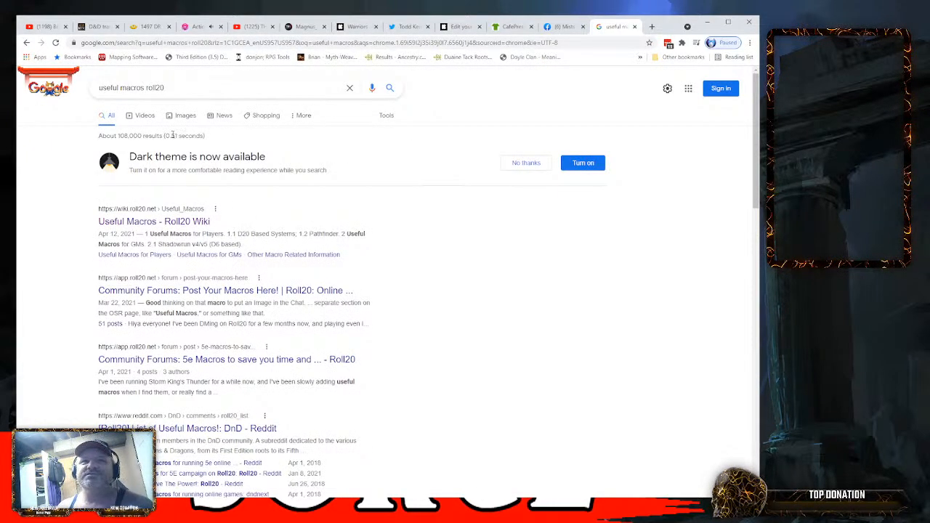
{"action": "left_click", "coordinate": [150, 220]}
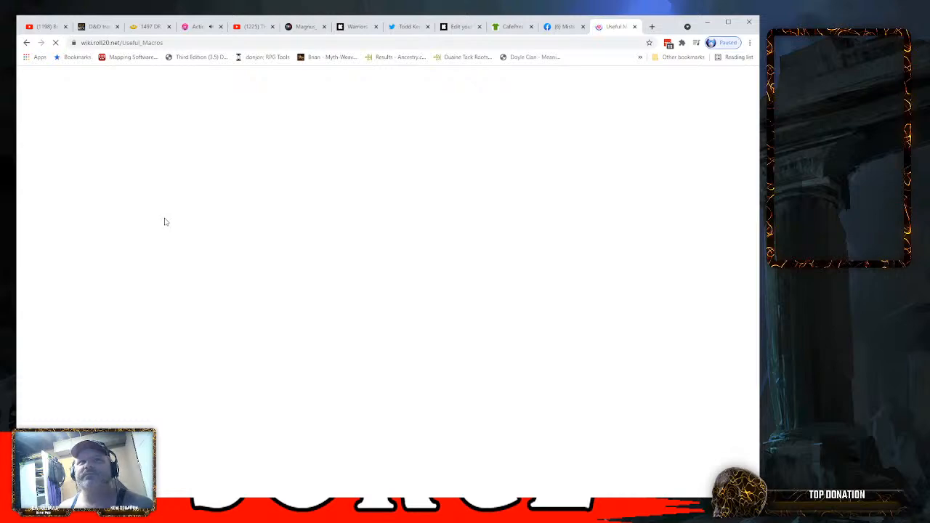
- Go to the D20 Based Systems section of the wiki page and copy the Easy Roll Good Attributes Macro code
{"action": "scroll", "coordinate": [328, 230], "scroll_direction": "down", "scroll_amount": 2}
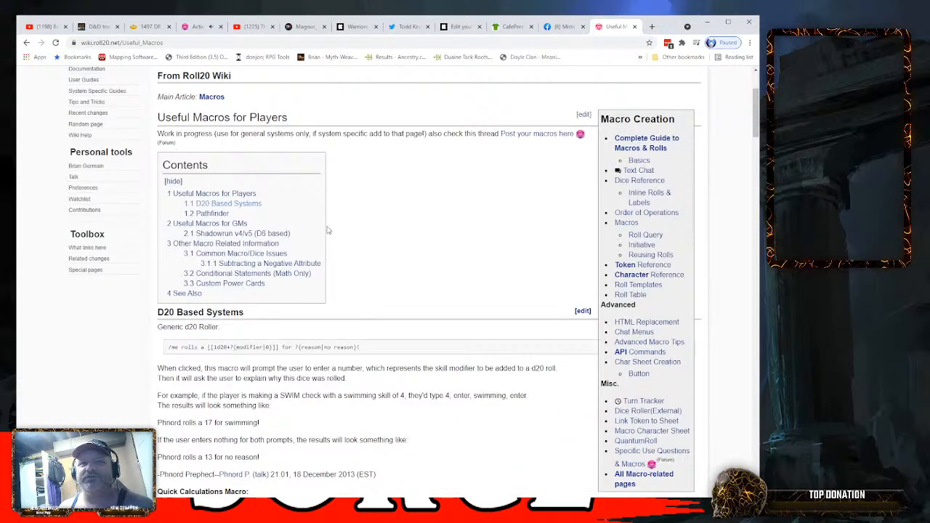
{"action": "left_click", "coordinate": [260, 205]}
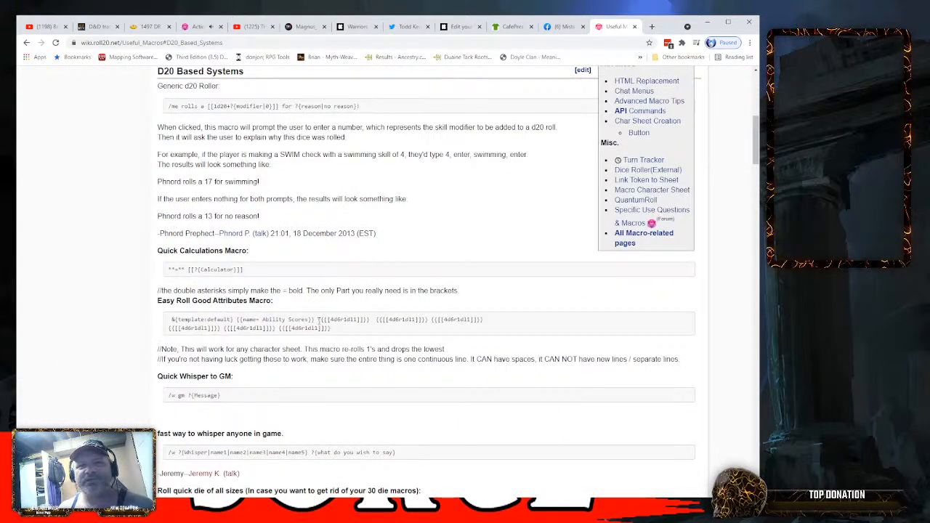
{"action": "left_click_drag", "start_coordinate": [335, 328], "coordinate": [172, 320]}
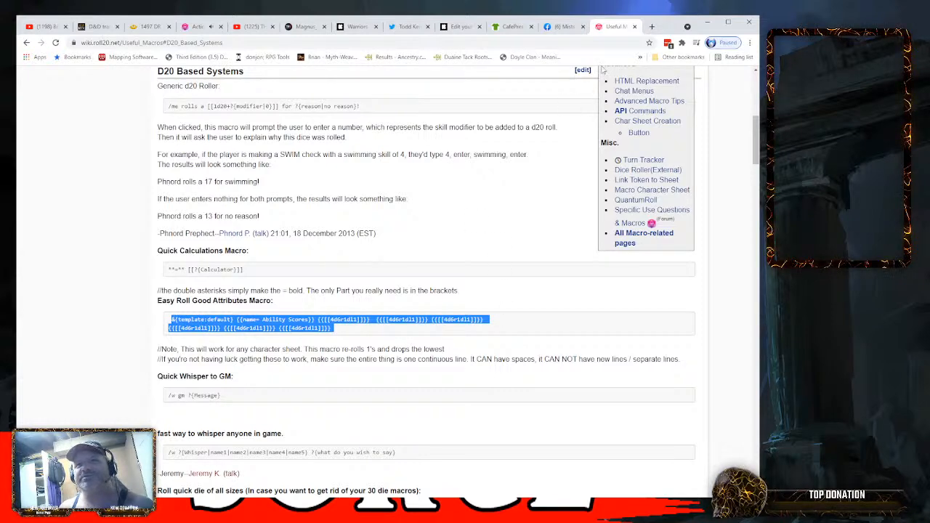
- Return to the Roll20 game tab, preview the Point Buy method, and set the ability score method to Custom
{"action": "left_click", "coordinate": [197, 27]}
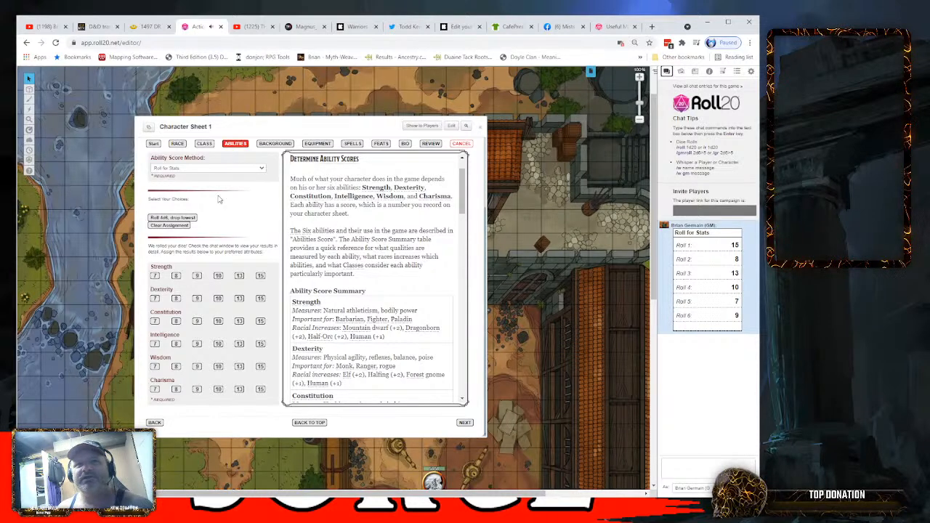
{"action": "scroll", "coordinate": [218, 208], "scroll_direction": "up", "scroll_amount": 1}
{"action": "left_click", "coordinate": [262, 216]}
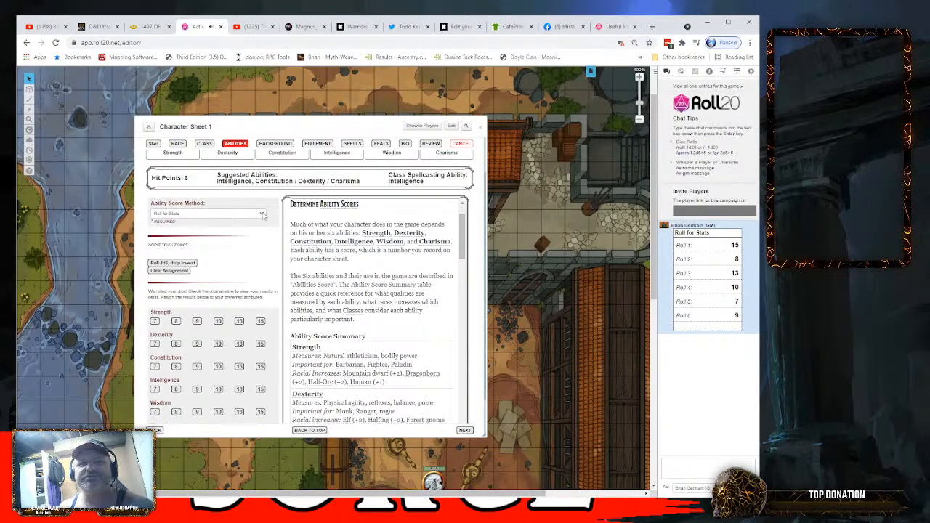
{"action": "left_click", "coordinate": [216, 250]}
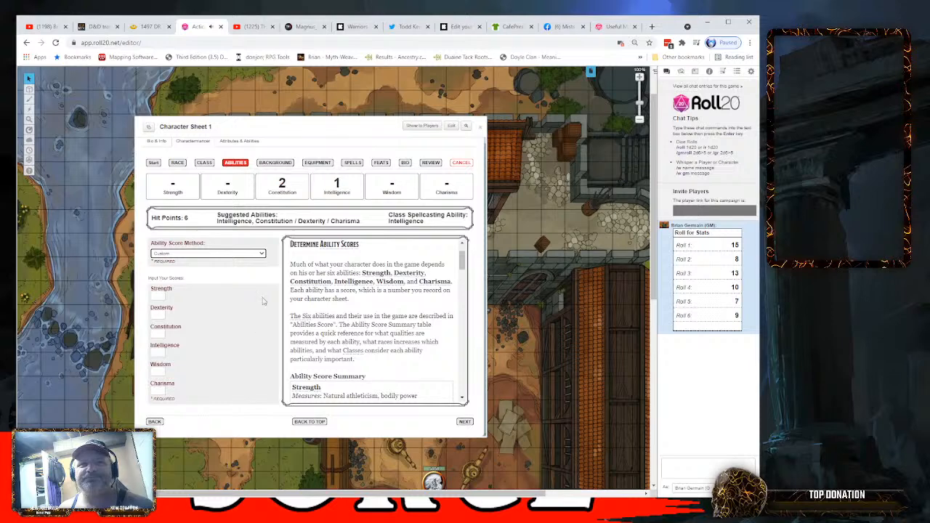
{"action": "left_click", "coordinate": [262, 254]}
{"action": "left_click", "coordinate": [225, 278]}
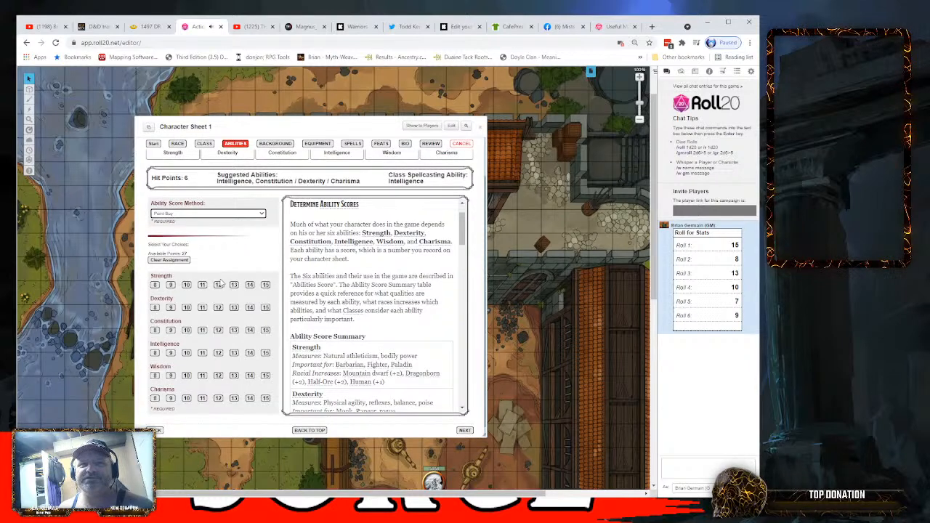
{"action": "left_click", "coordinate": [261, 215]}
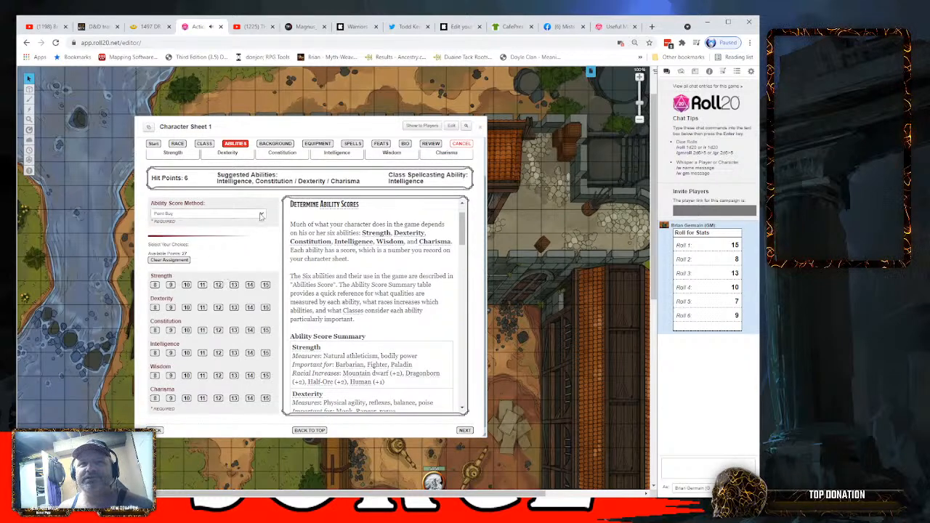
{"action": "left_click", "coordinate": [242, 249]}
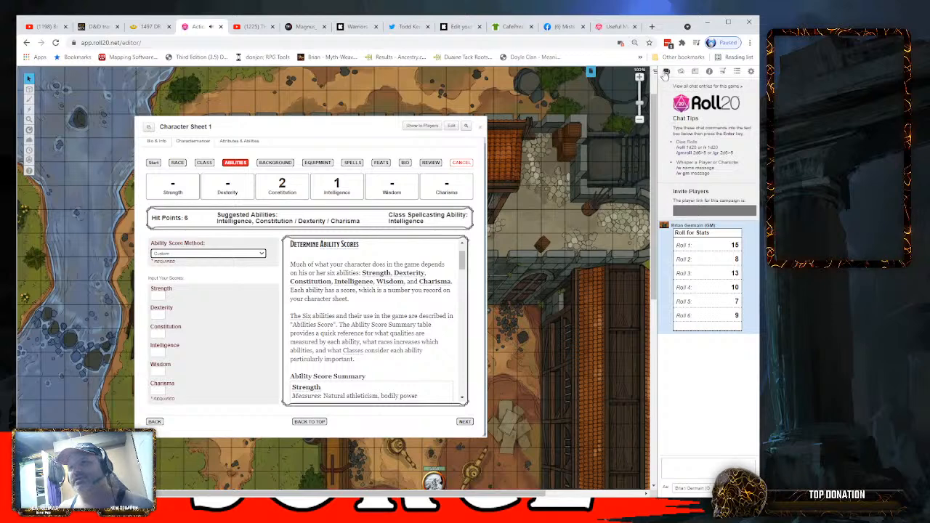
- Enlarge the chat entry box, run the copied ability score macro in the chat, and examine its dice results against the earlier stat rolls
{"action": "left_click", "coordinate": [665, 74]}
{"action": "left_click", "coordinate": [676, 466]}
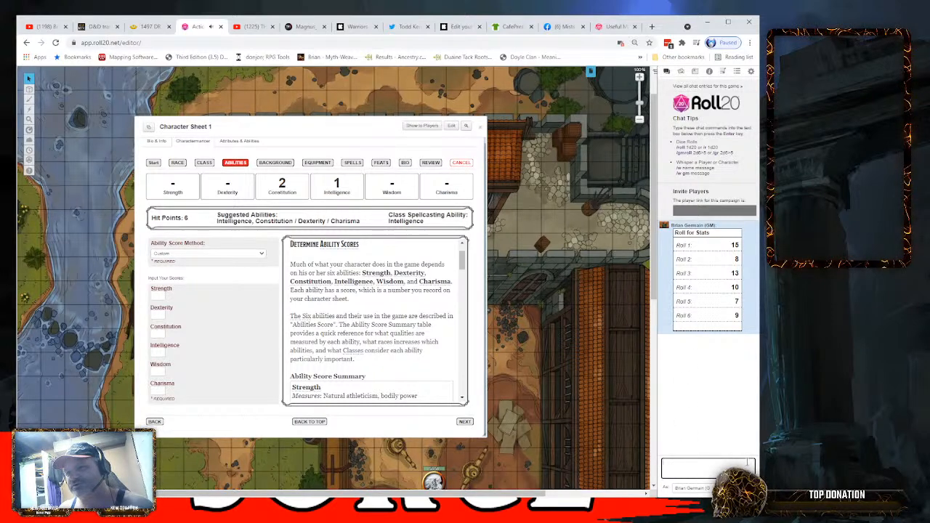
{"action": "mouse_move", "coordinate": [753, 475]}
{"action": "left_mouse_down"}
{"action": "mouse_move", "coordinate": [751, 454]}
{"action": "mouse_move", "coordinate": [751, 478]}
{"action": "left_mouse_up"}
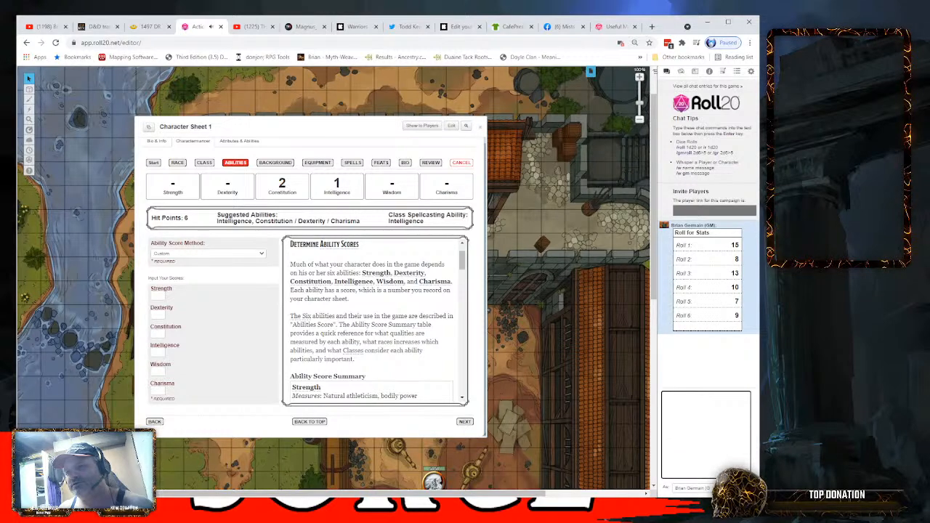
{"action": "key", "text": "ctrl+v"}
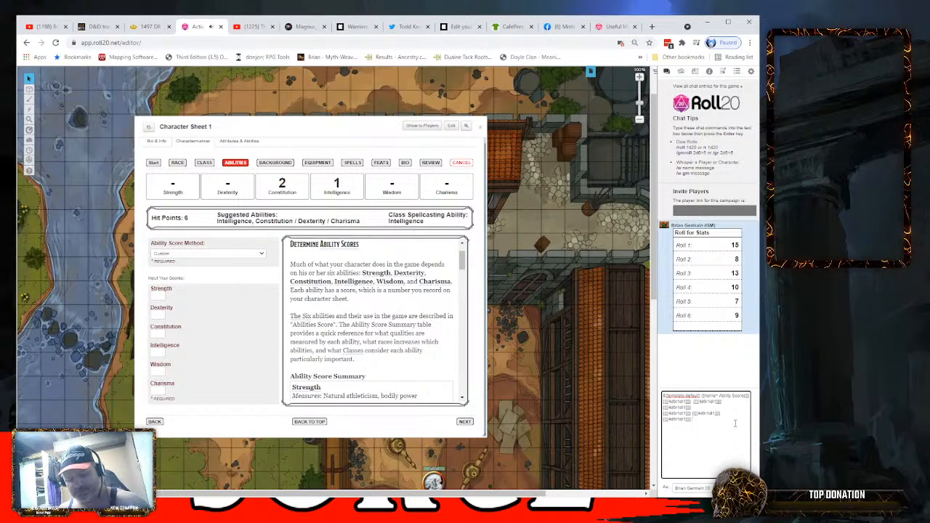
{"action": "key", "text": "Return"}
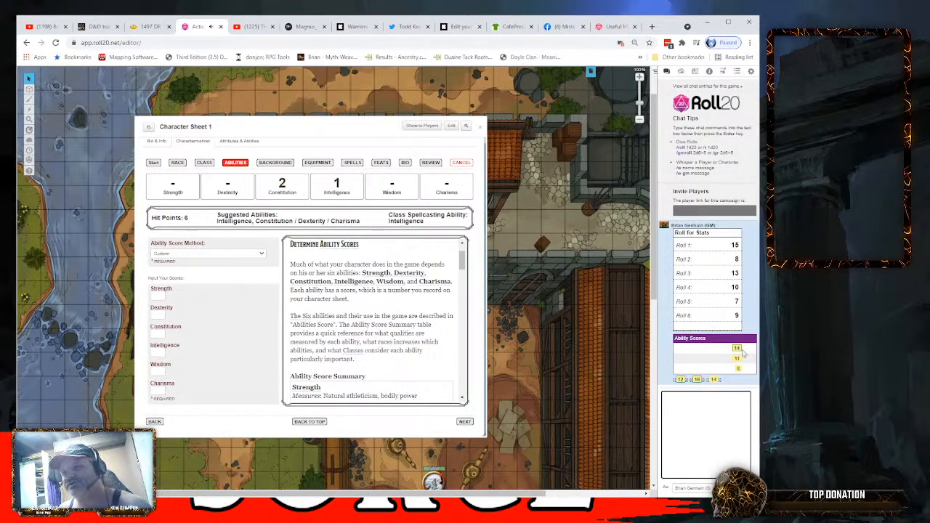
{"action": "mouse_move", "coordinate": [716, 381]}
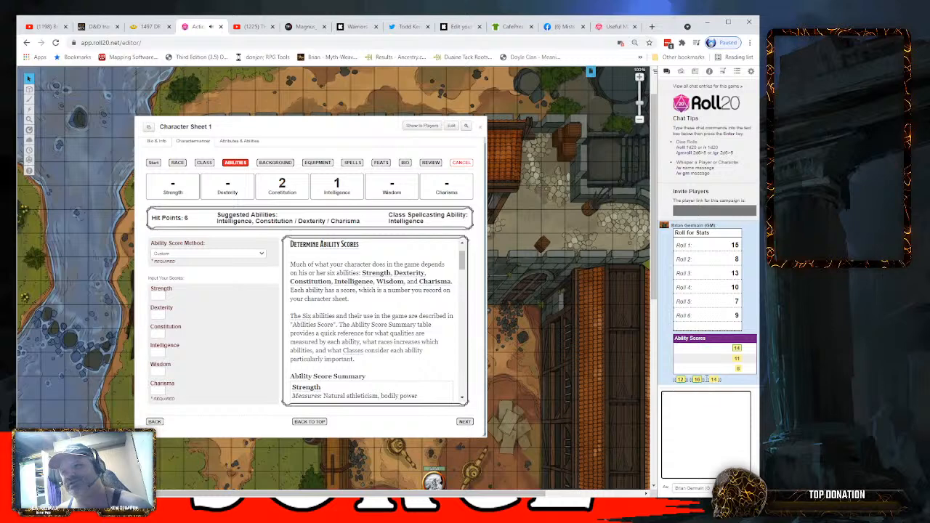
{"action": "mouse_move", "coordinate": [738, 350]}
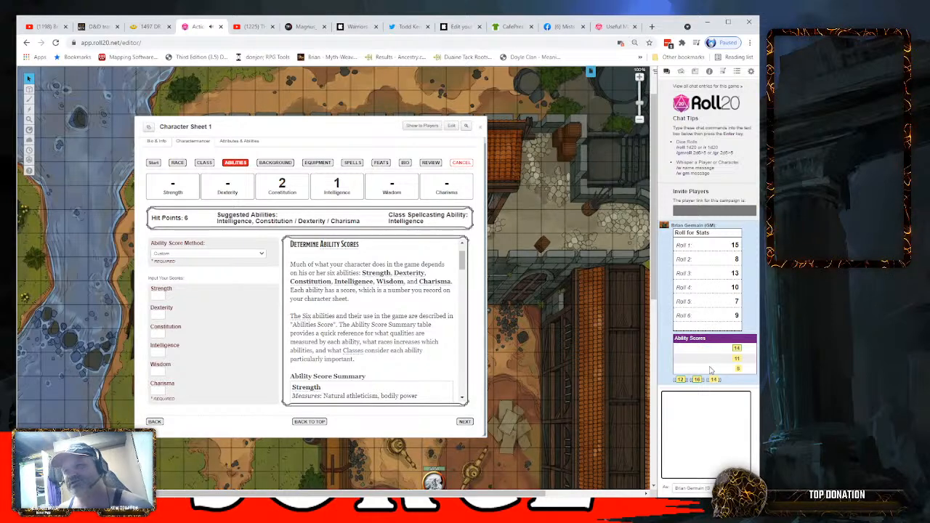
{"action": "mouse_move", "coordinate": [738, 248]}
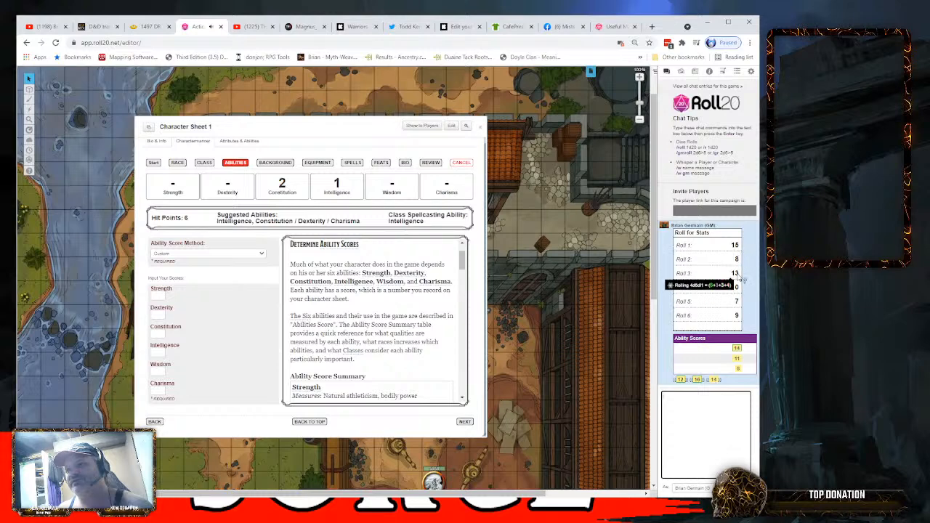
{"action": "mouse_move", "coordinate": [738, 290]}
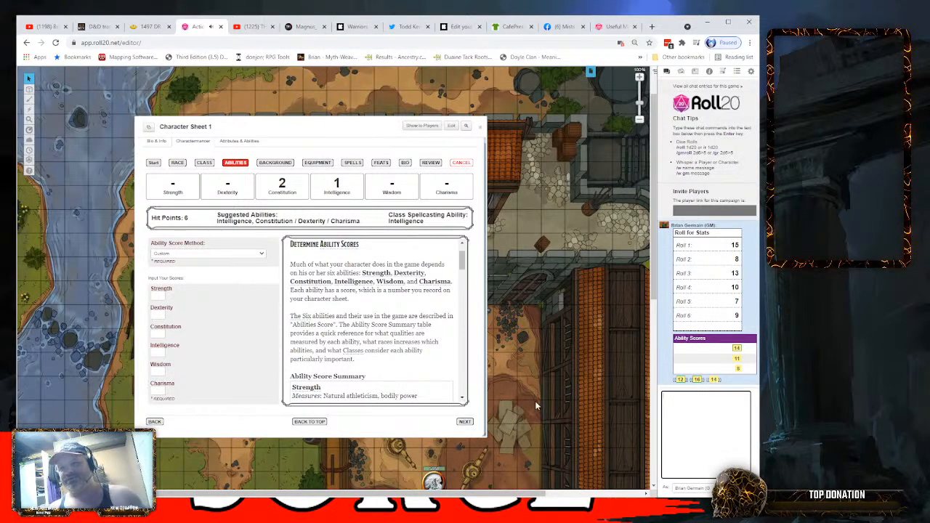
- Enter custom base scores of 16 for Intelligence, 14 for Constitution and 8 for Strength
{"action": "left_click", "coordinate": [161, 352]}
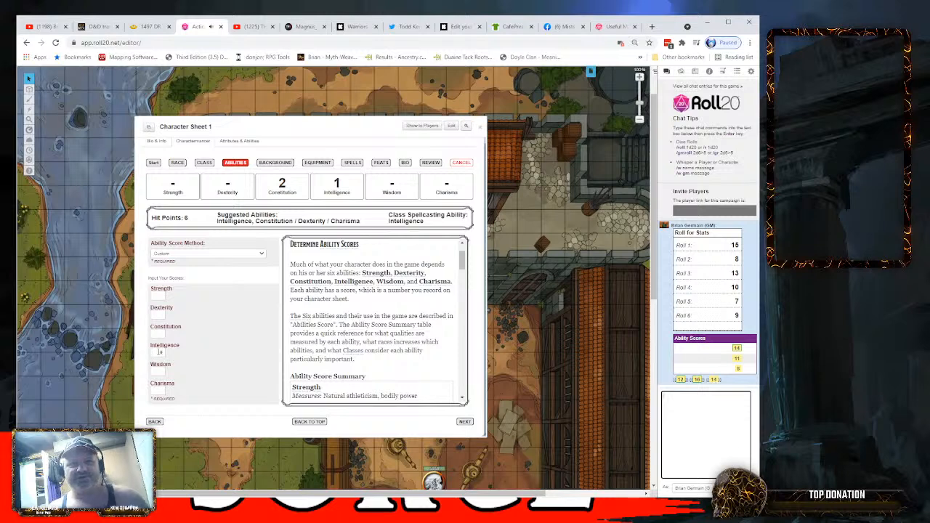
{"action": "left_click", "coordinate": [156, 352]}
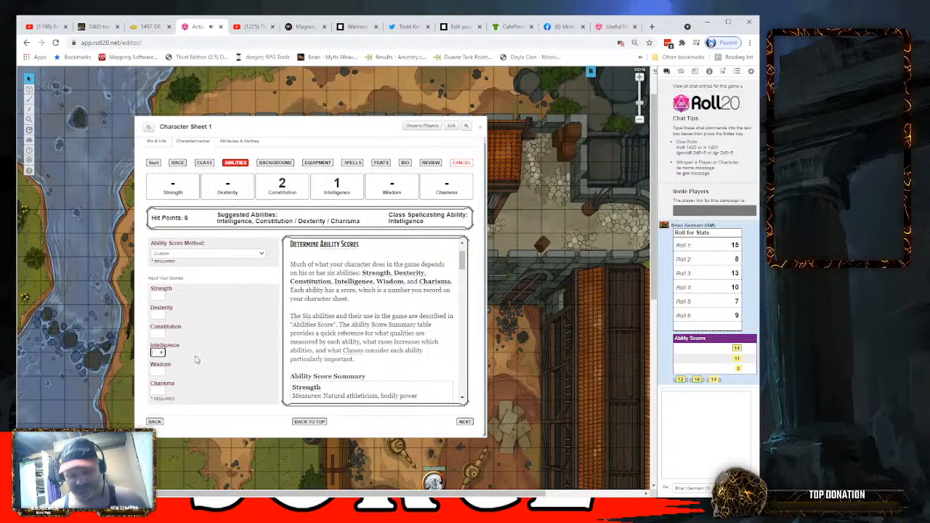
{"action": "type", "text": "17"}
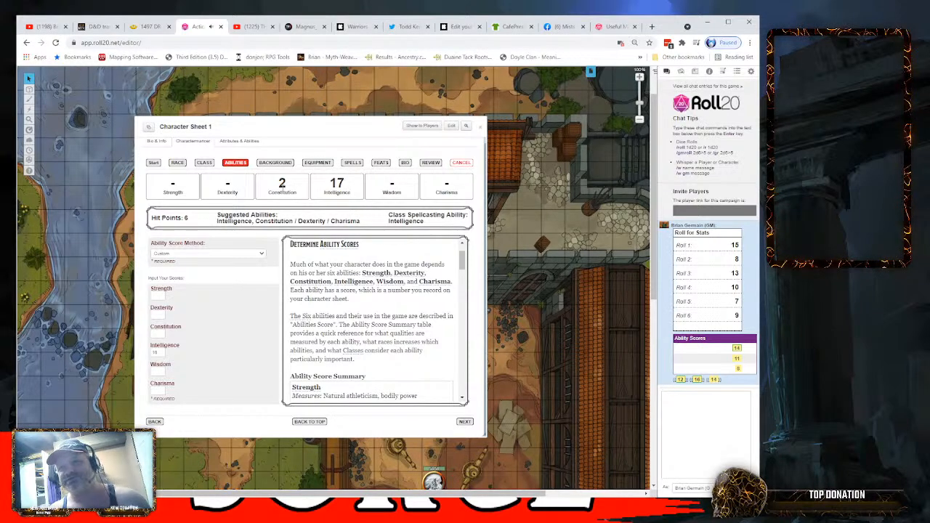
{"action": "left_click", "coordinate": [158, 334]}
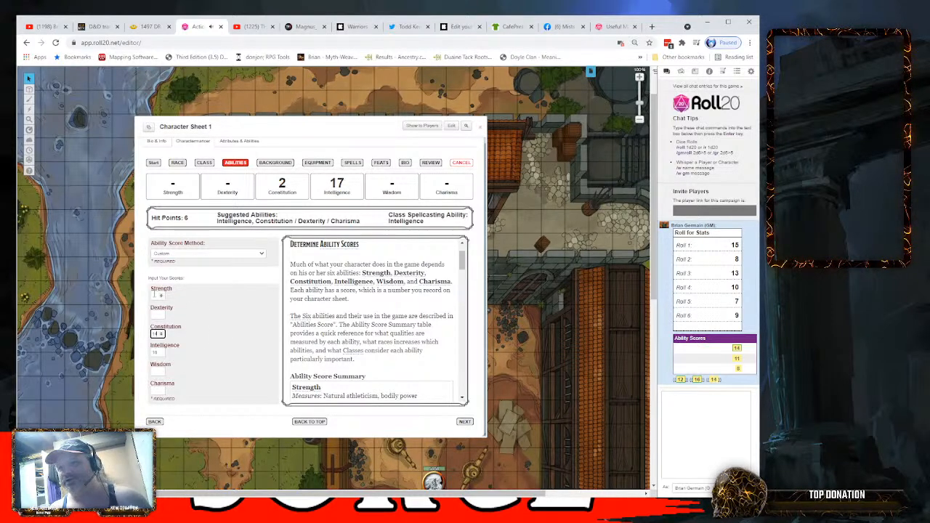
{"action": "left_click", "coordinate": [154, 295]}
{"action": "type", "text": "14"}
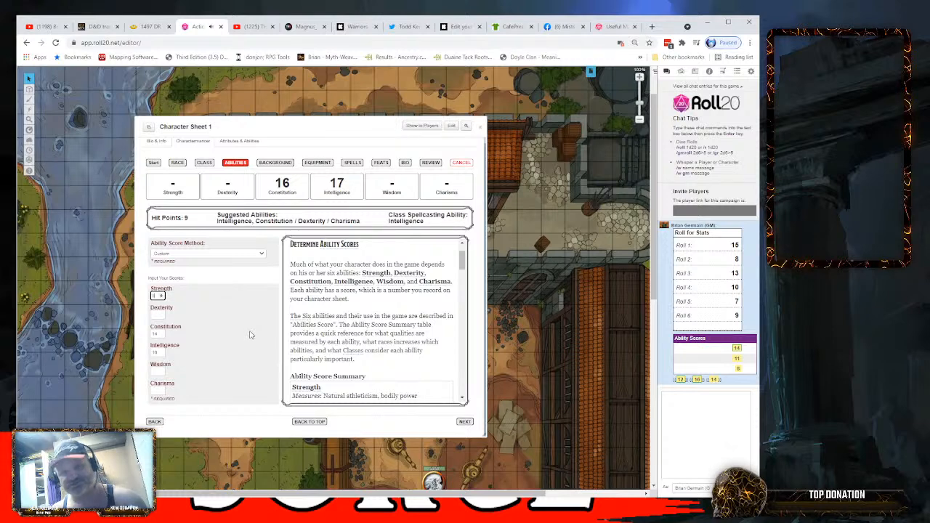
- Enter custom base scores of 14 for Dexterity, 12 for Wisdom and 11 for Charisma
{"action": "left_click", "coordinate": [153, 315]}
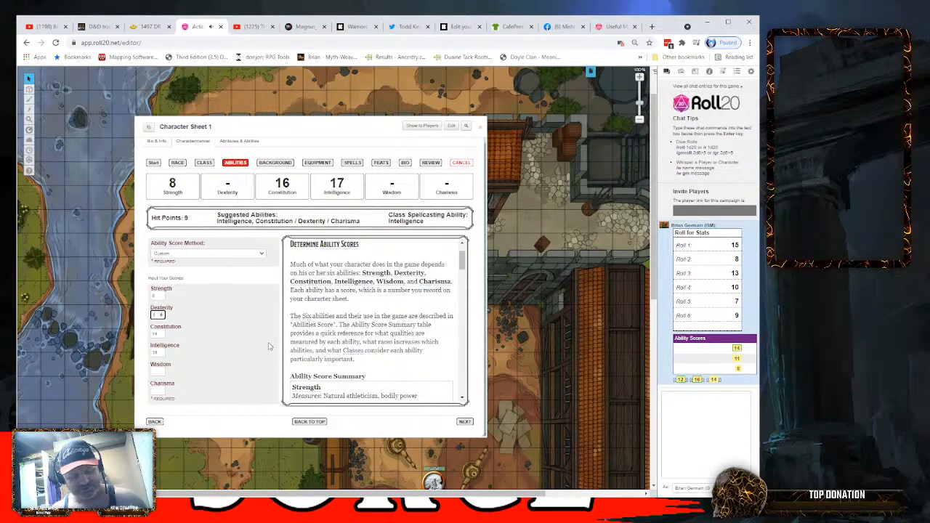
{"action": "left_click", "coordinate": [162, 373]}
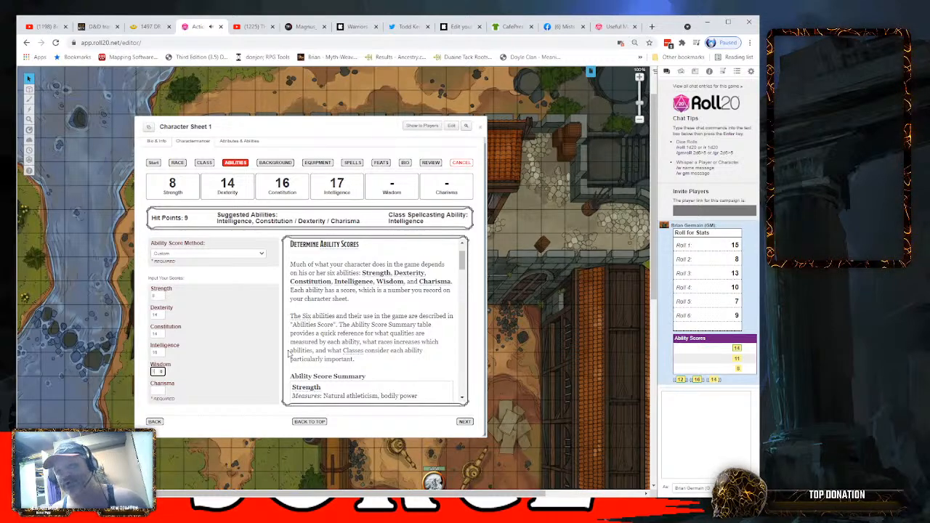
{"action": "type", "text": "12"}
{"action": "left_click", "coordinate": [157, 391]}
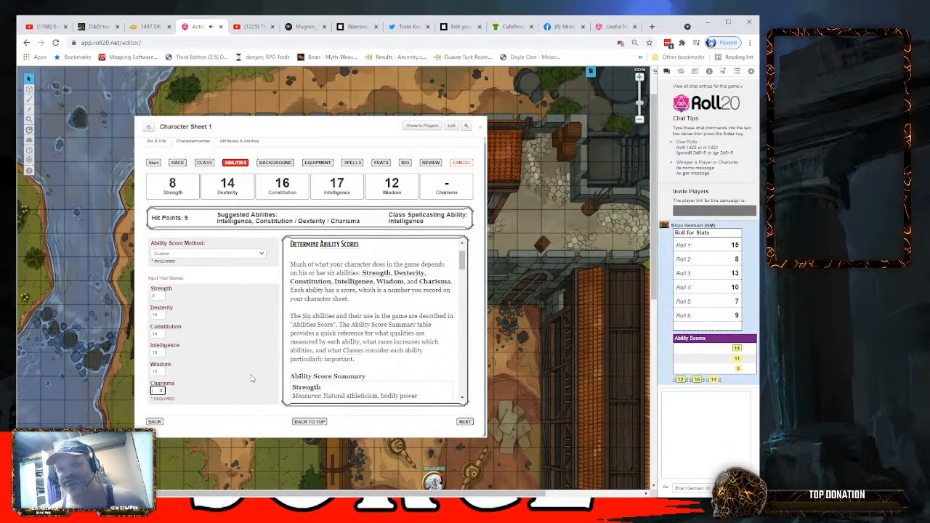
{"action": "type", "text": "1"}
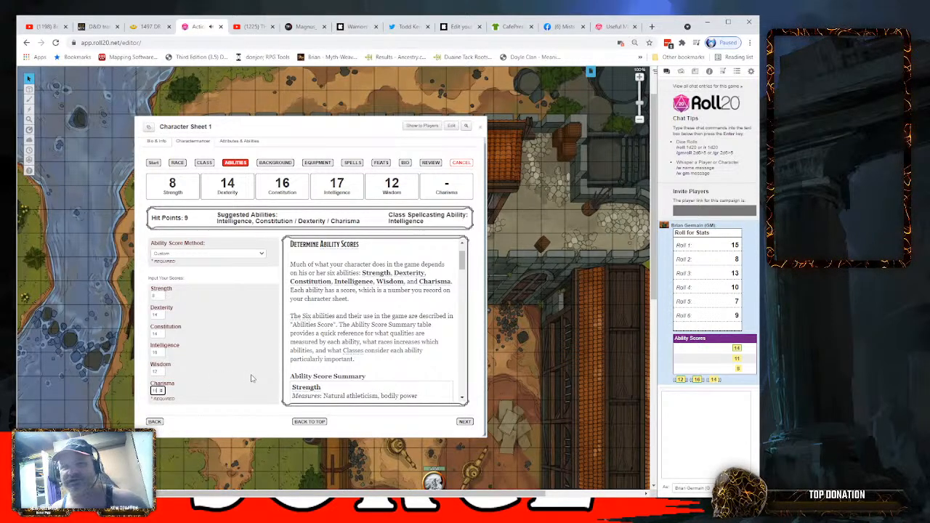
{"action": "type", "text": "1"}
{"action": "left_click", "coordinate": [251, 379]}
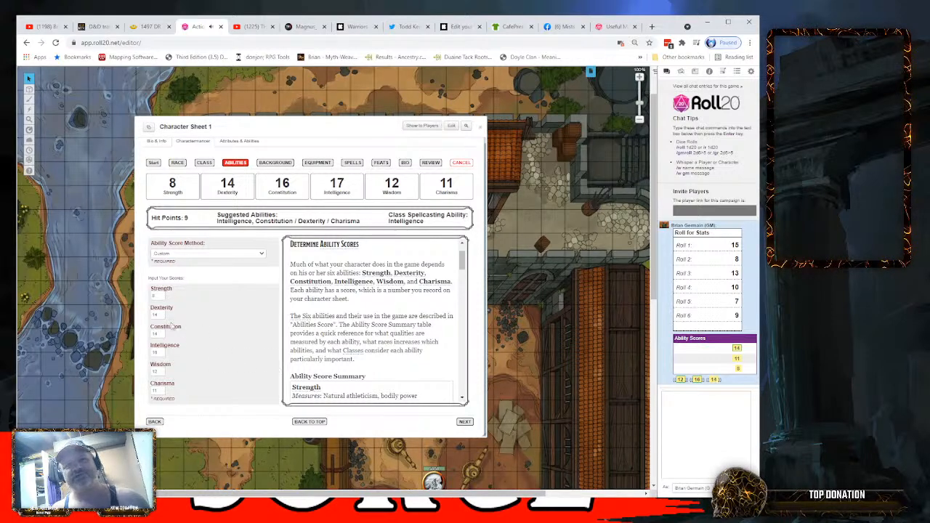
- Advance to the background stage and choose Folk Hero (PHB) with Calligrapher's Supplies (SRD) as the tool proficiency
{"action": "left_click", "coordinate": [465, 421]}
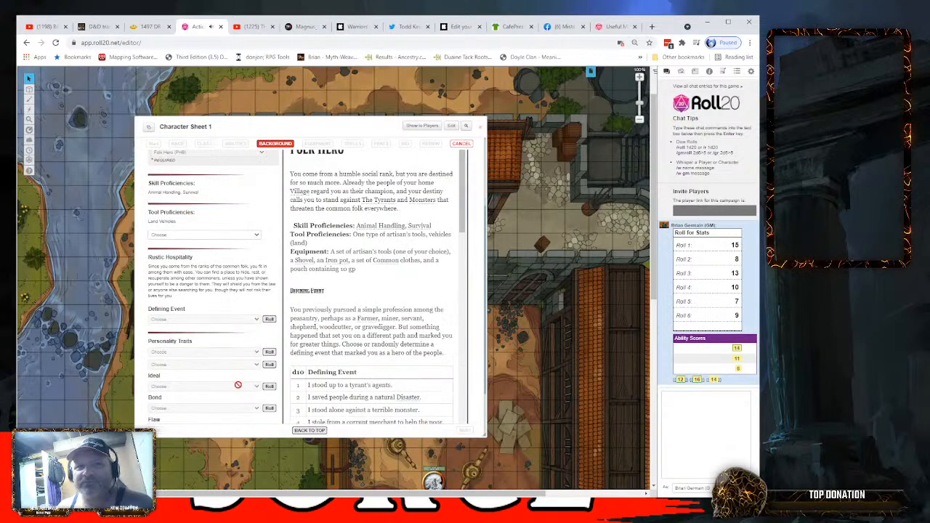
{"action": "scroll", "coordinate": [273, 280], "scroll_direction": "up", "scroll_amount": 5}
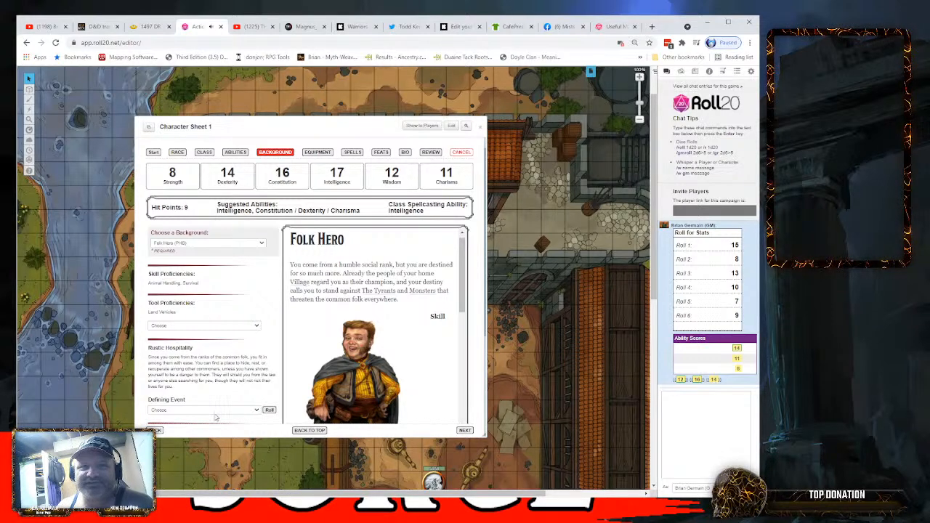
{"action": "left_click", "coordinate": [183, 357]}
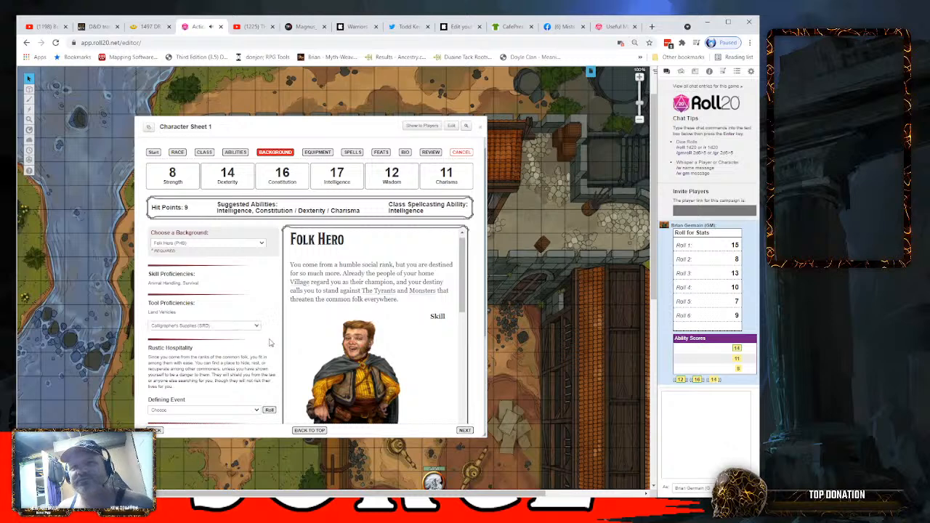
- Roll a random defining event for the Folk Hero background and look through the defining event and first personality trait choices
{"action": "scroll", "coordinate": [269, 342], "scroll_direction": "down", "scroll_amount": 2}
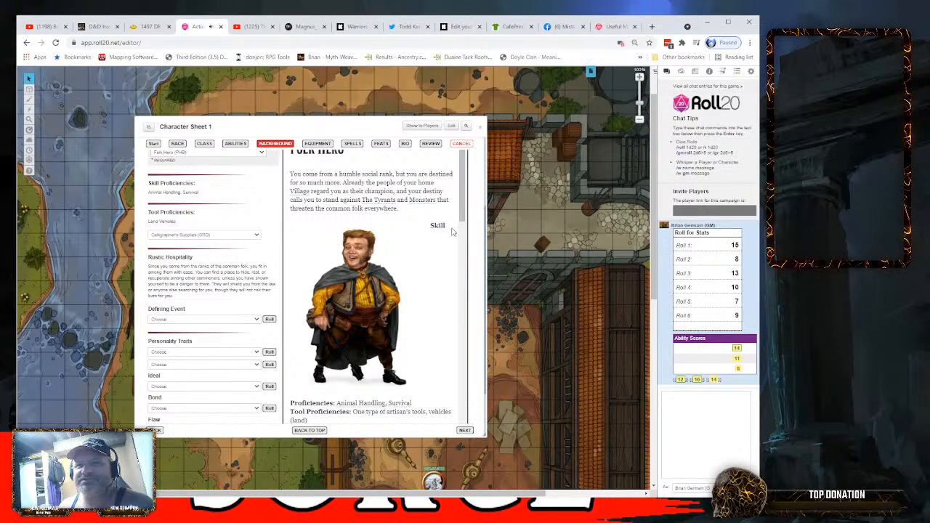
{"action": "scroll", "coordinate": [269, 284], "scroll_direction": "down", "scroll_amount": 3}
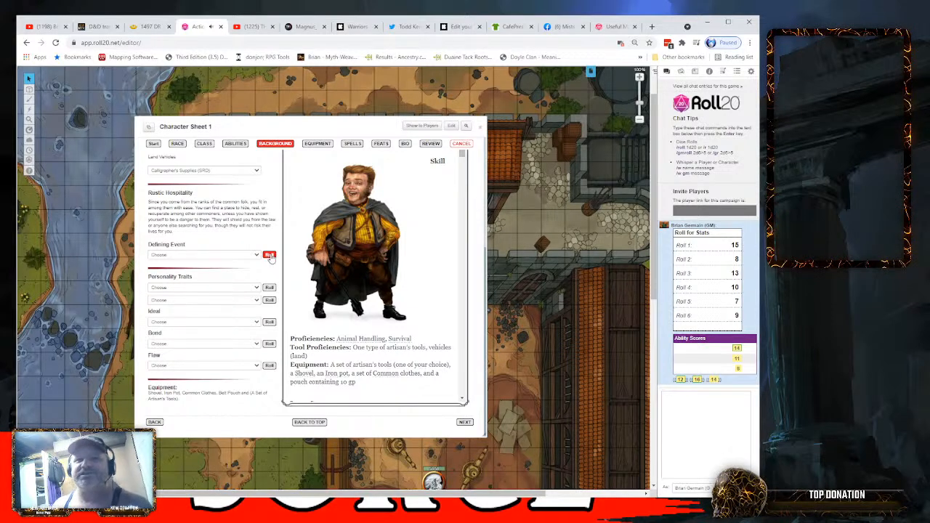
{"action": "left_click", "coordinate": [269, 256]}
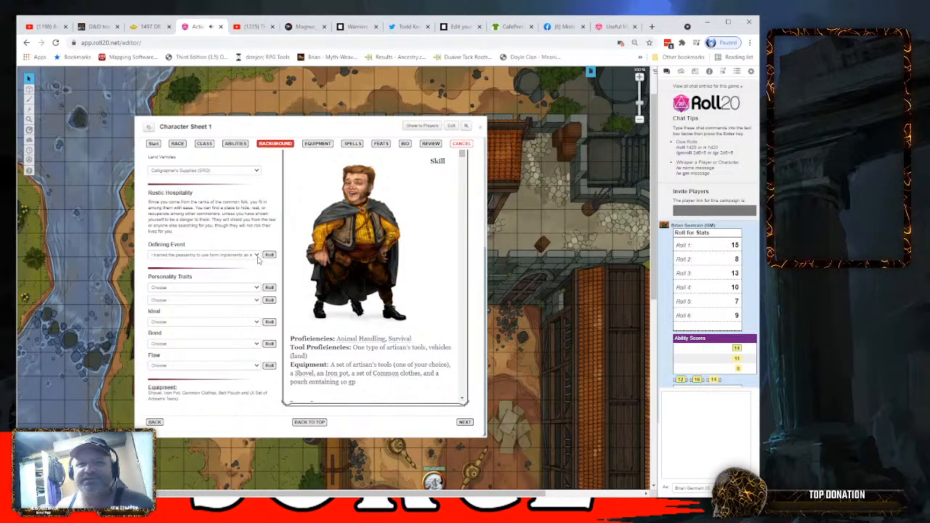
{"action": "left_click", "coordinate": [258, 260]}
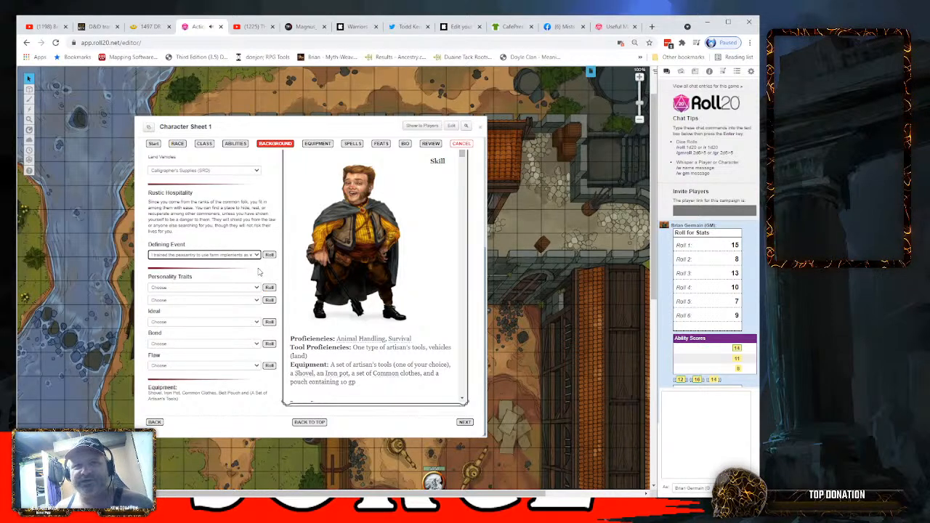
{"action": "left_click", "coordinate": [255, 289]}
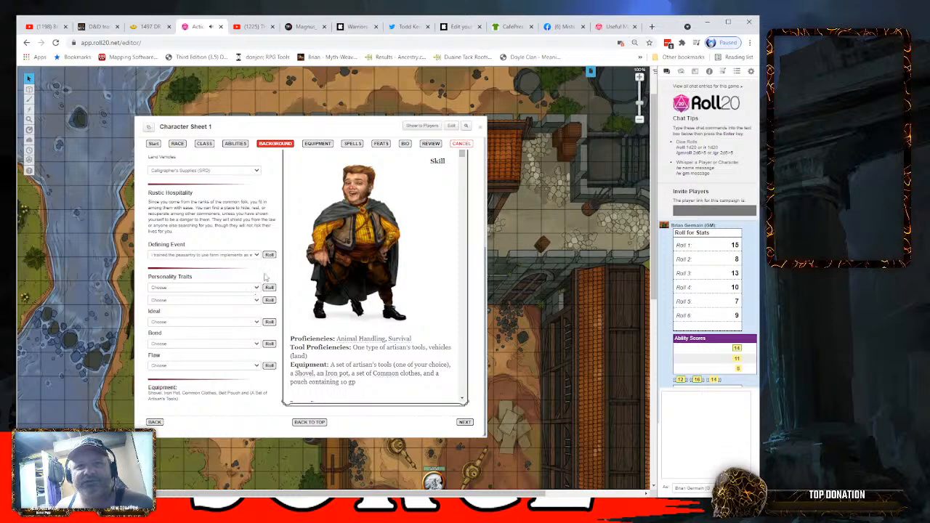
- Roll random results for both Folk Hero personality traits, the ideal, the bond and the flaw
{"action": "left_click", "coordinate": [269, 288]}
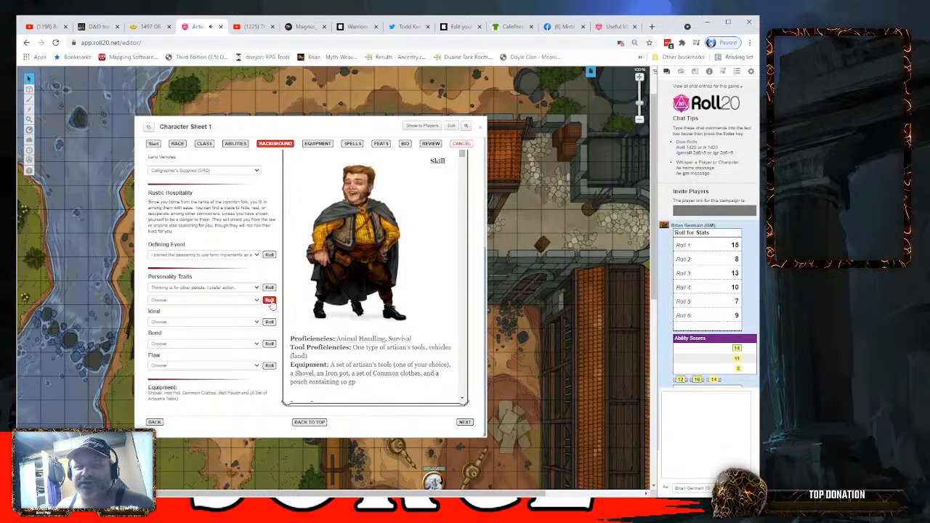
{"action": "left_click", "coordinate": [270, 300]}
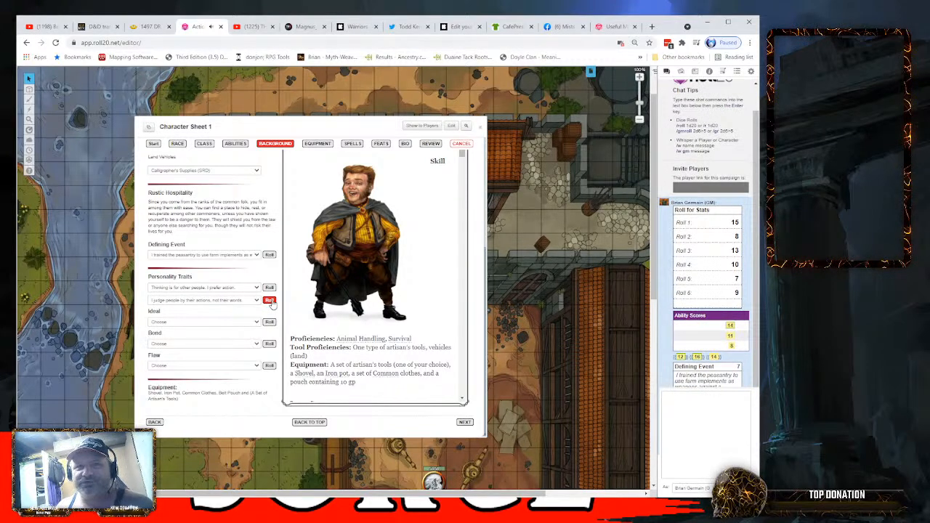
{"action": "left_click", "coordinate": [270, 324]}
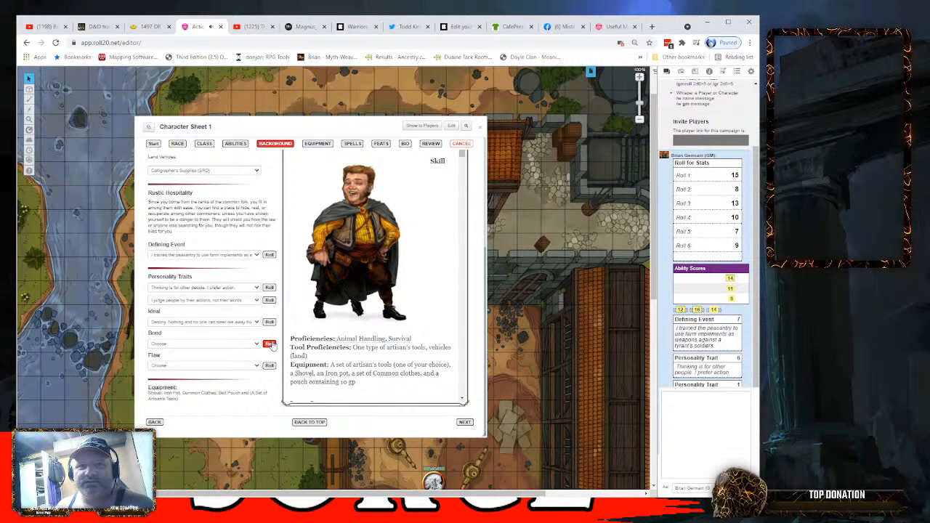
{"action": "left_click", "coordinate": [270, 344]}
{"action": "left_click", "coordinate": [270, 366]}
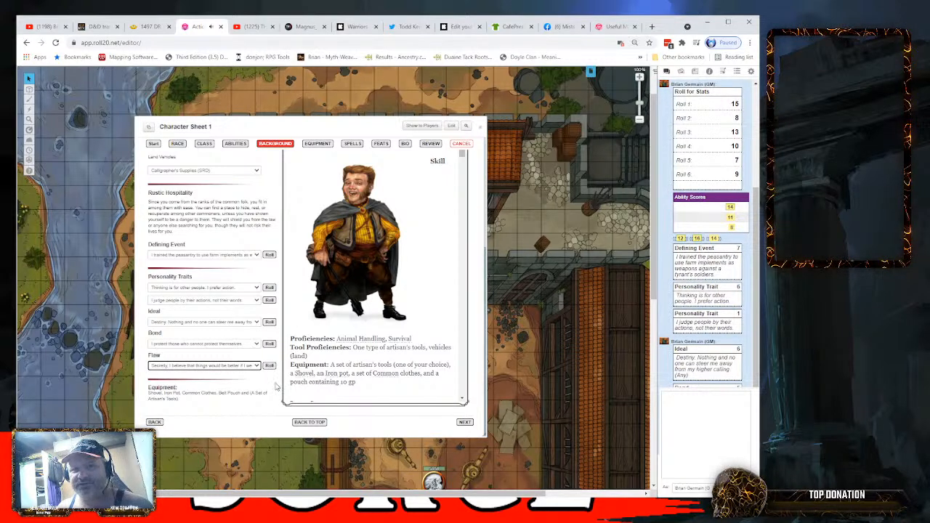
{"action": "left_click", "coordinate": [275, 385]}
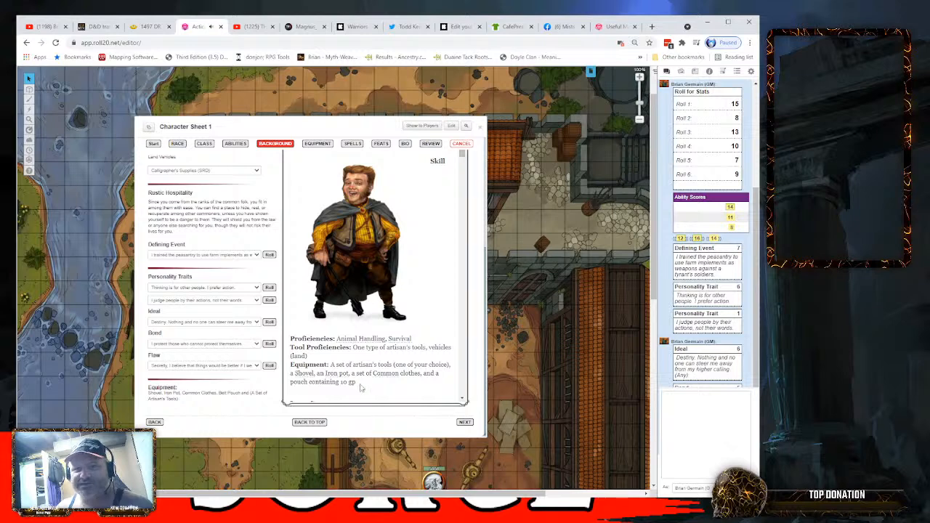
- Advance to the equipment stage and choose Class Equipment with a Dagger as the weapon
{"action": "left_click", "coordinate": [465, 423]}
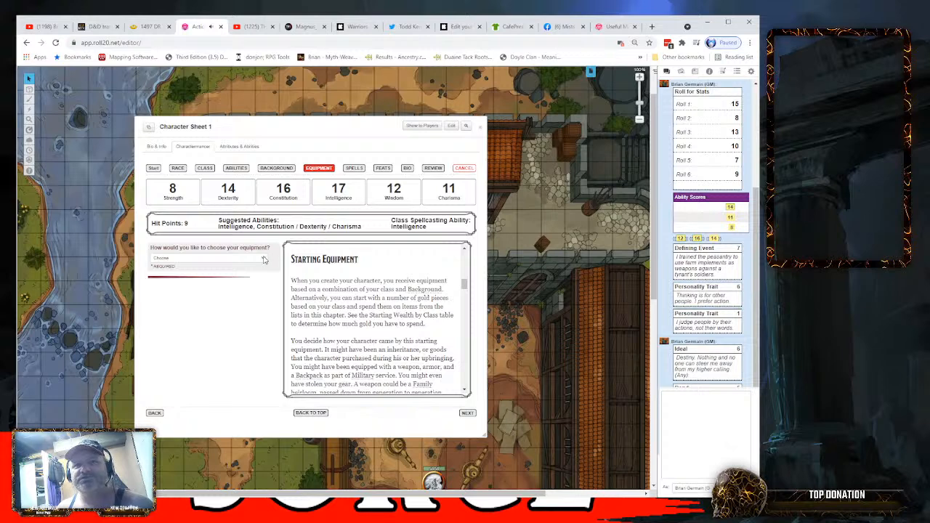
{"action": "left_click", "coordinate": [174, 275]}
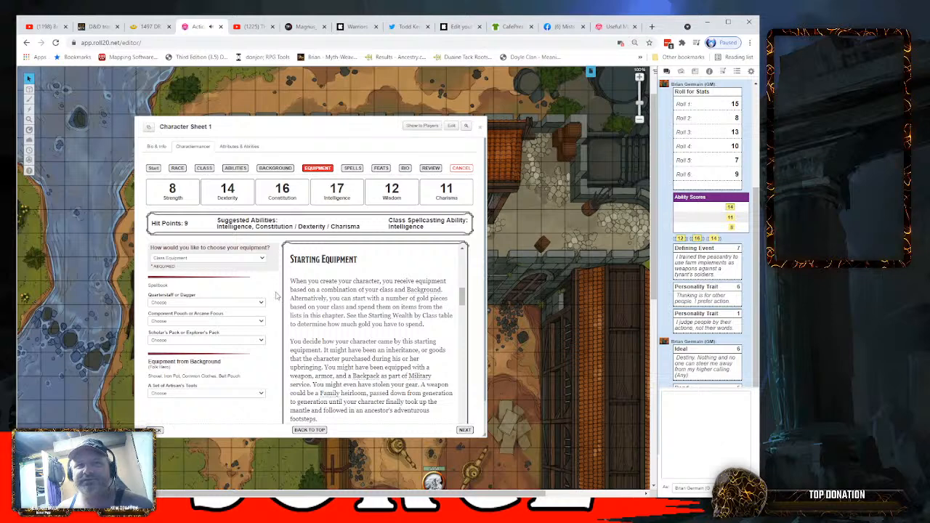
{"action": "left_click", "coordinate": [237, 323]}
- Choose Arcane Focus, Explorer's Pack and, for the background's artisan's tools, Calligrapher's Supplies
{"action": "left_click", "coordinate": [262, 324]}
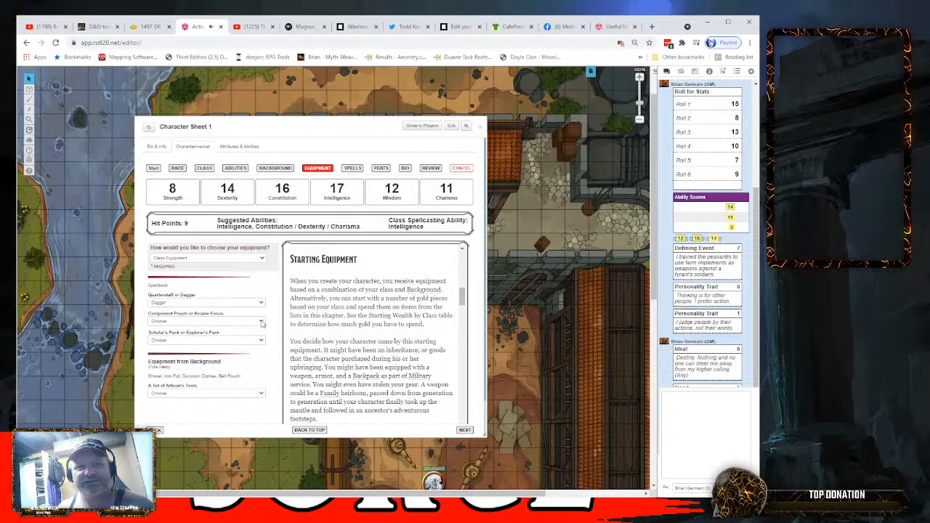
{"action": "left_click", "coordinate": [248, 343]}
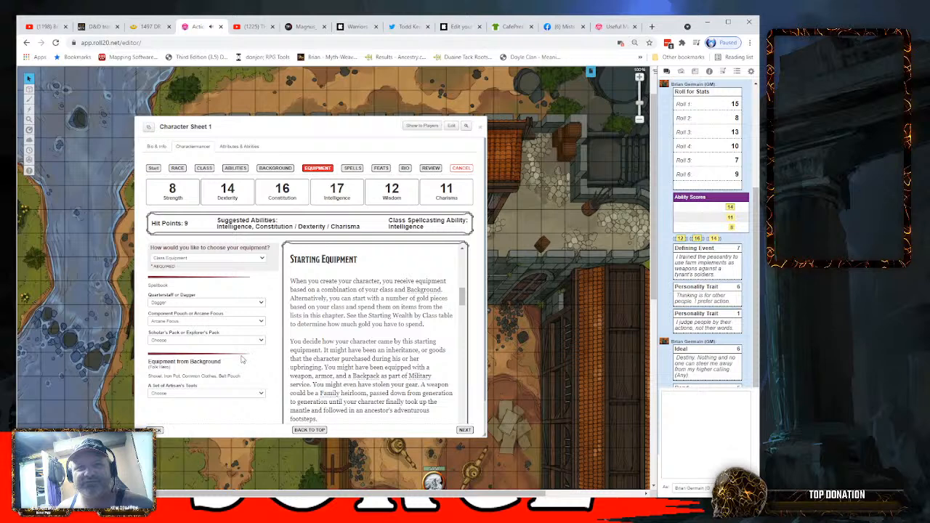
{"action": "left_click", "coordinate": [240, 366]}
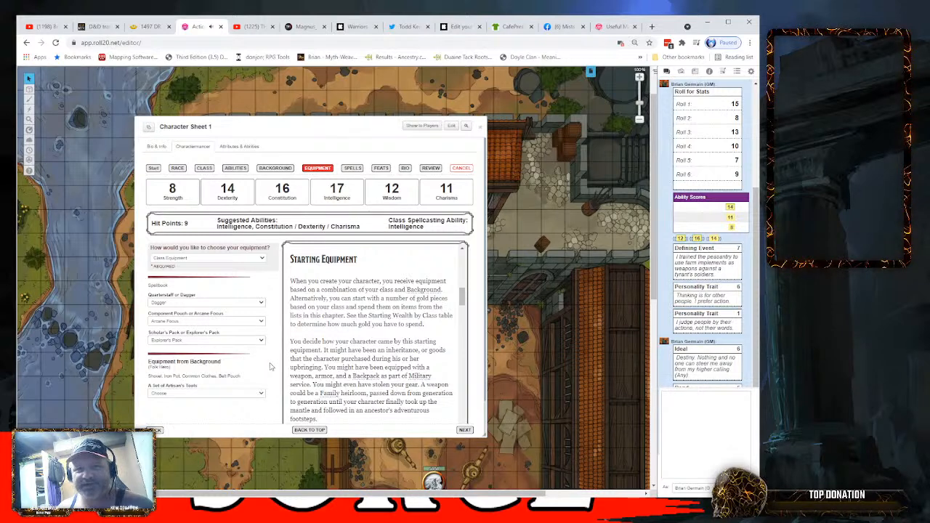
{"action": "scroll", "coordinate": [269, 362], "scroll_direction": "down", "scroll_amount": 1}
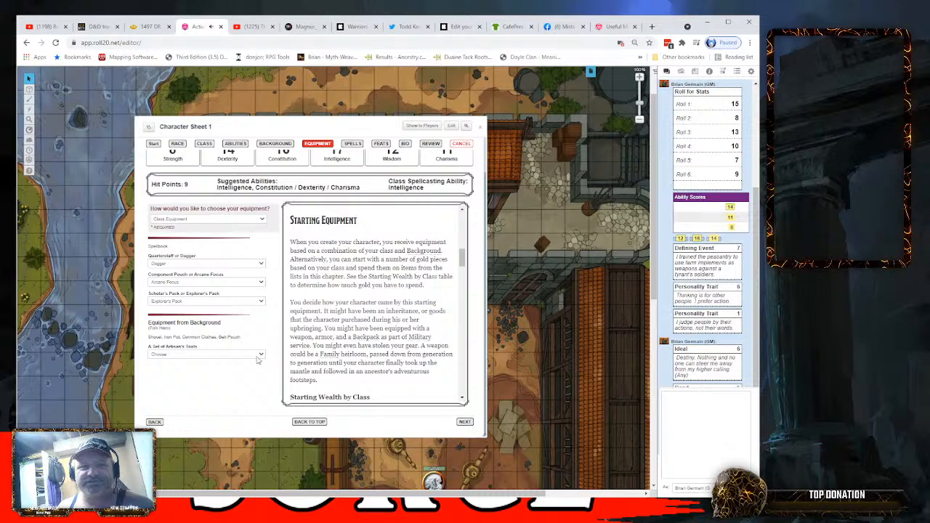
{"action": "left_click", "coordinate": [211, 384]}
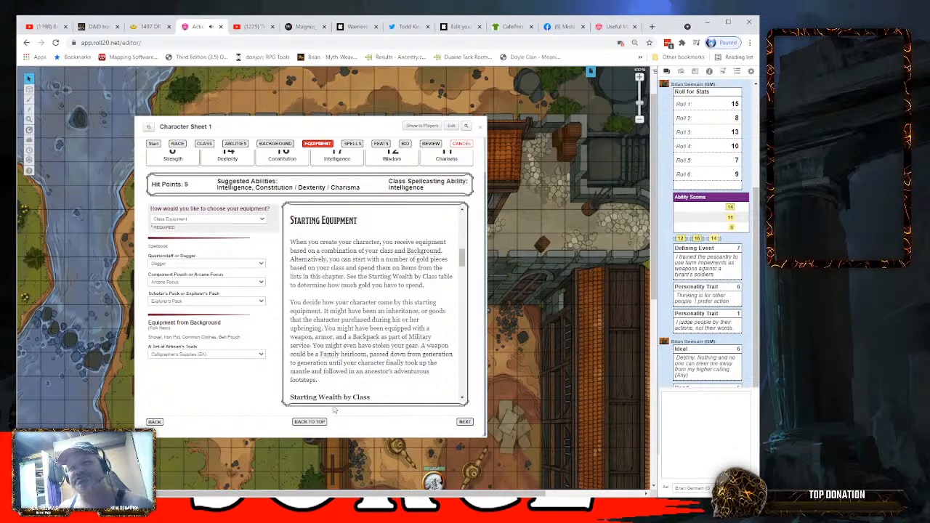
- Advance to the spells stage and choose Green-Flame Blade and Prestidigitation as the first two wizard cantrips
{"action": "left_click", "coordinate": [465, 422]}
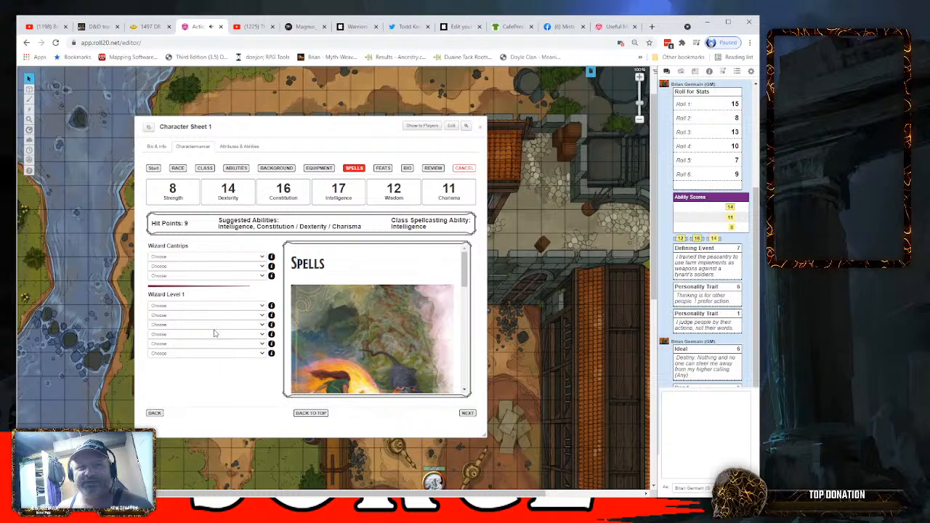
{"action": "left_click", "coordinate": [190, 331]}
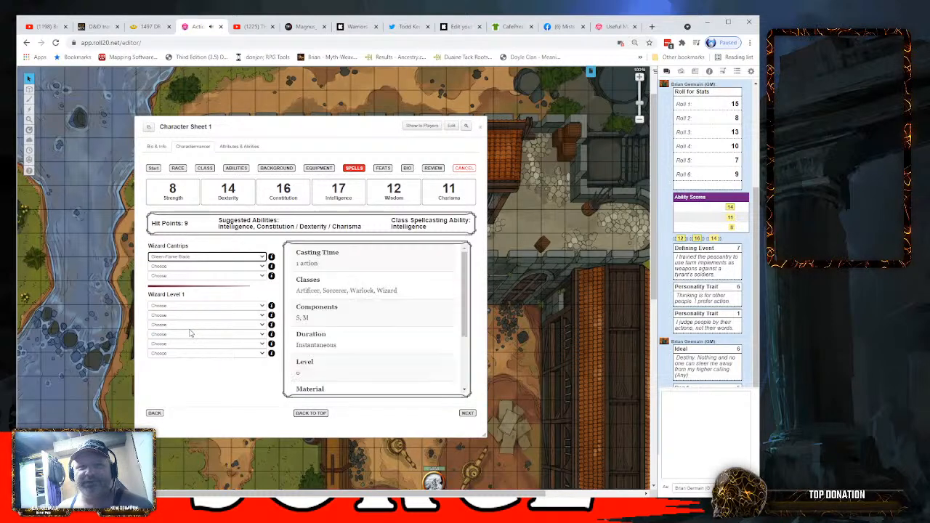
{"action": "left_click", "coordinate": [263, 267]}
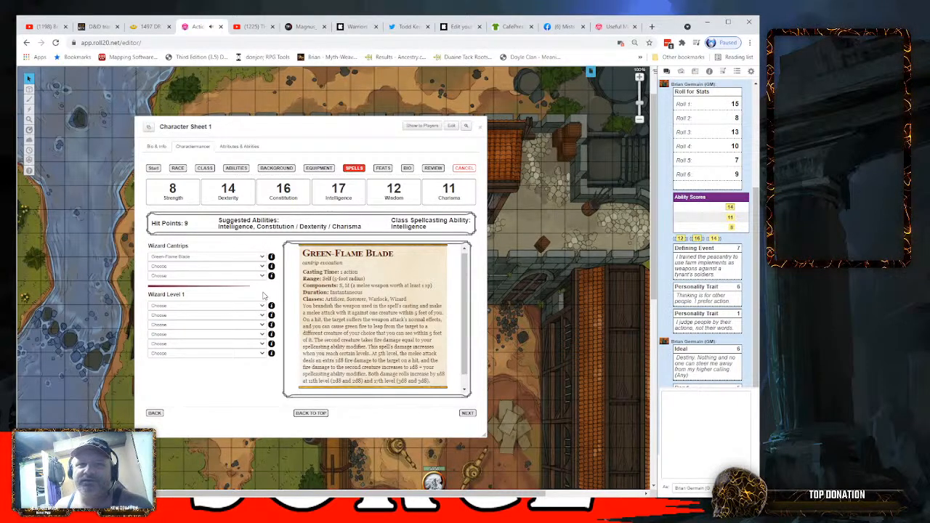
{"action": "left_click", "coordinate": [178, 316]}
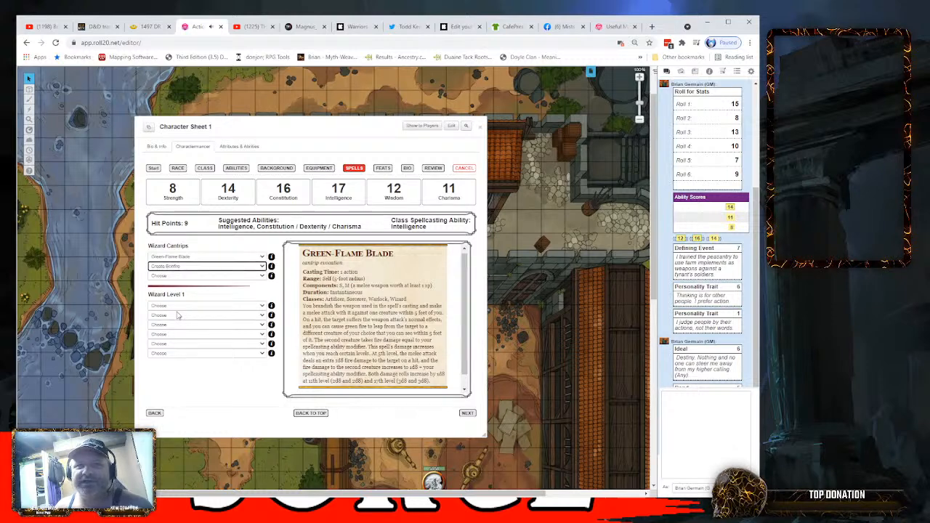
{"action": "left_click", "coordinate": [263, 278]}
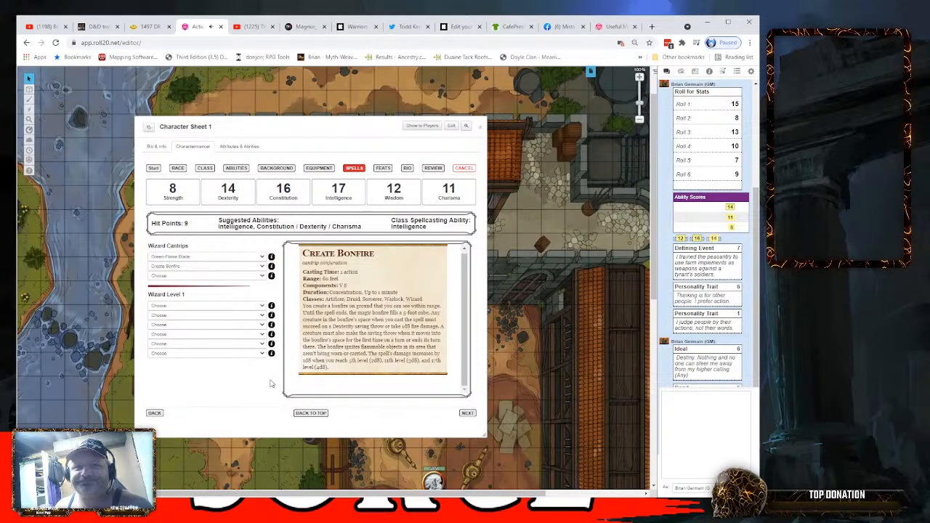
{"action": "left_click", "coordinate": [180, 342]}
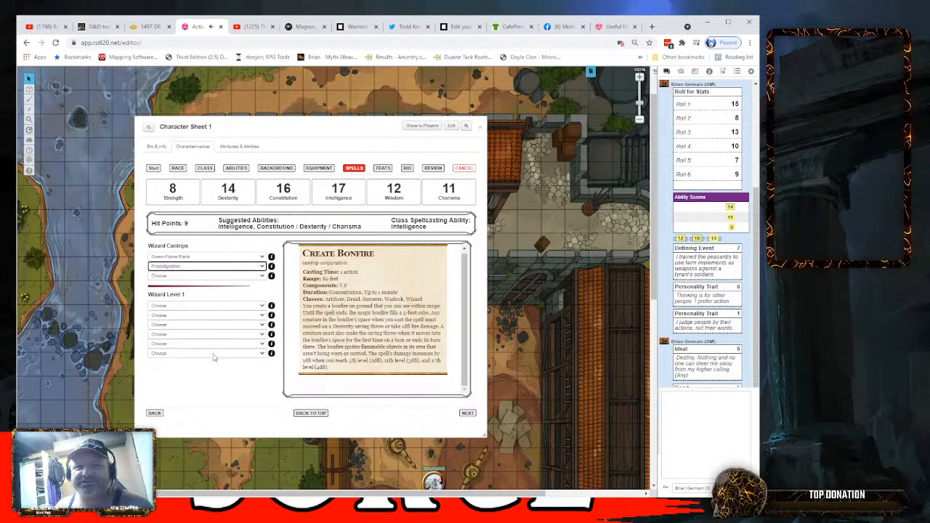
- Choose Sword Burst as the third wizard cantrip and look through the remaining cantrip choices
{"action": "left_click", "coordinate": [264, 277]}
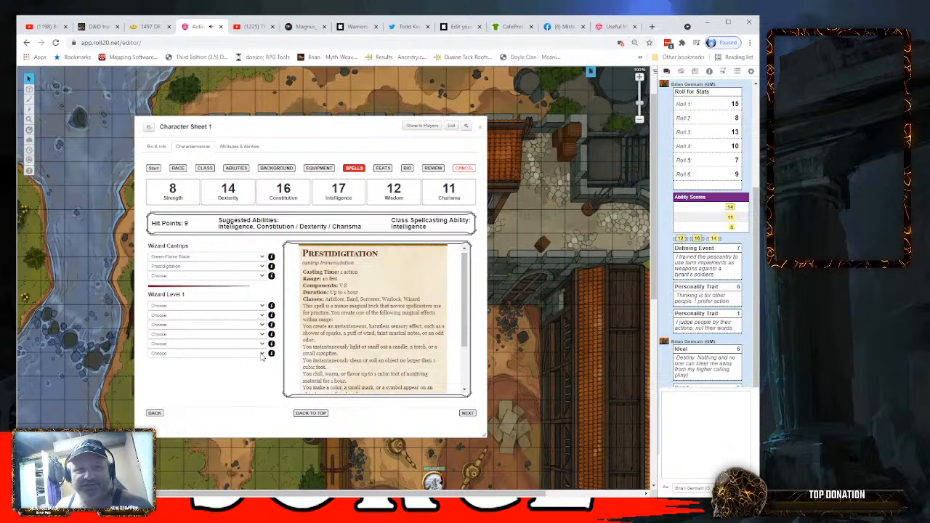
{"action": "left_click", "coordinate": [170, 379]}
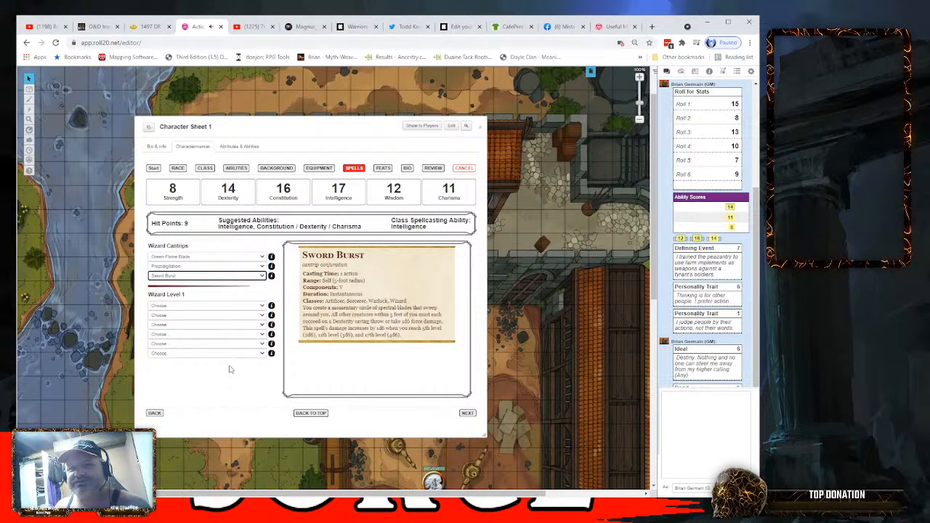
{"action": "left_click", "coordinate": [263, 278]}
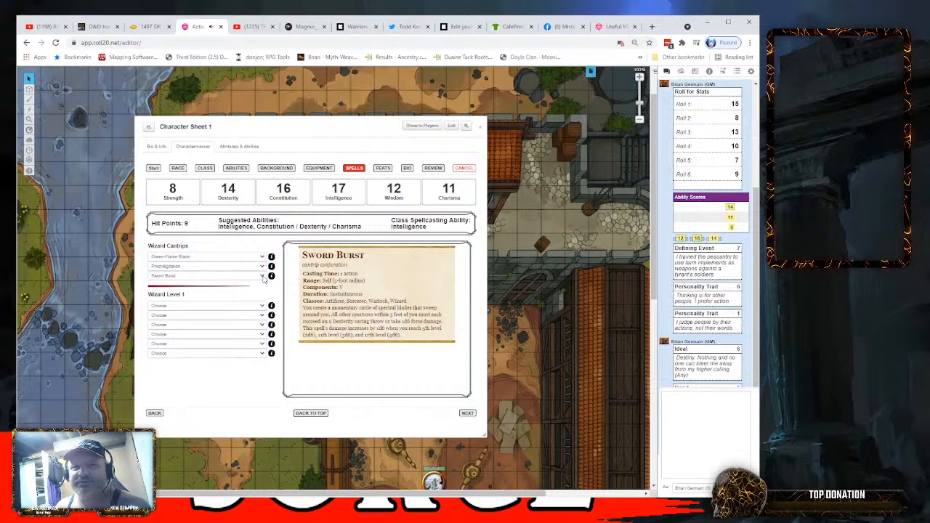
{"action": "left_click", "coordinate": [263, 279]}
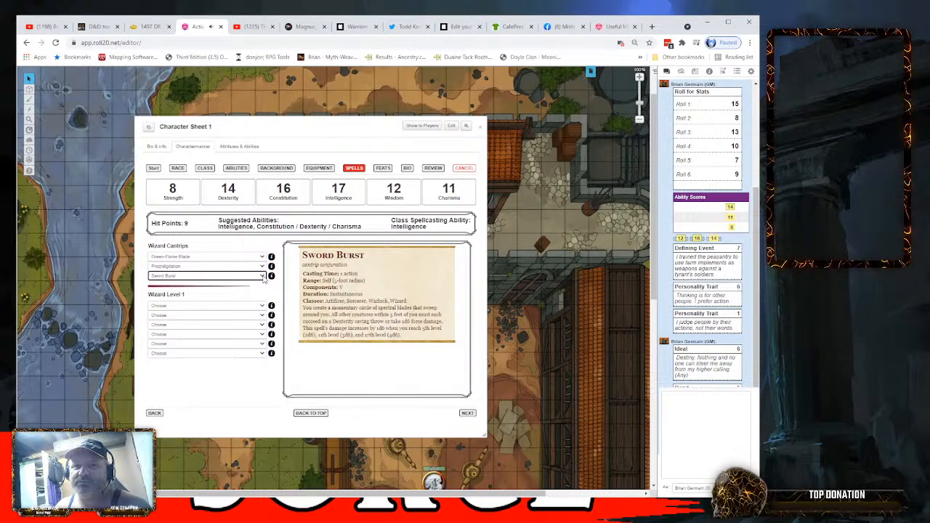
{"action": "left_click", "coordinate": [258, 390]}
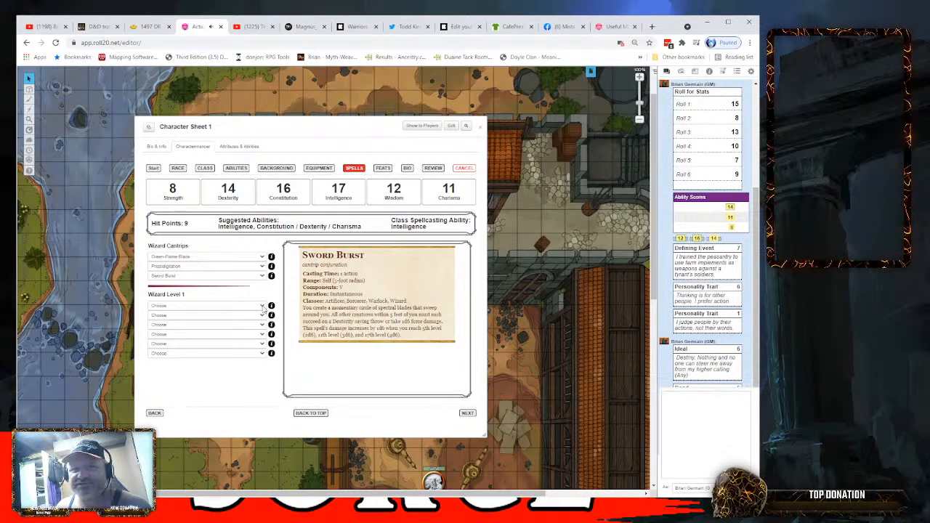
- Choose Absorb Elements, Burning Hands and Magic Missile as the first three level 1 wizard spells
{"action": "left_click", "coordinate": [225, 322]}
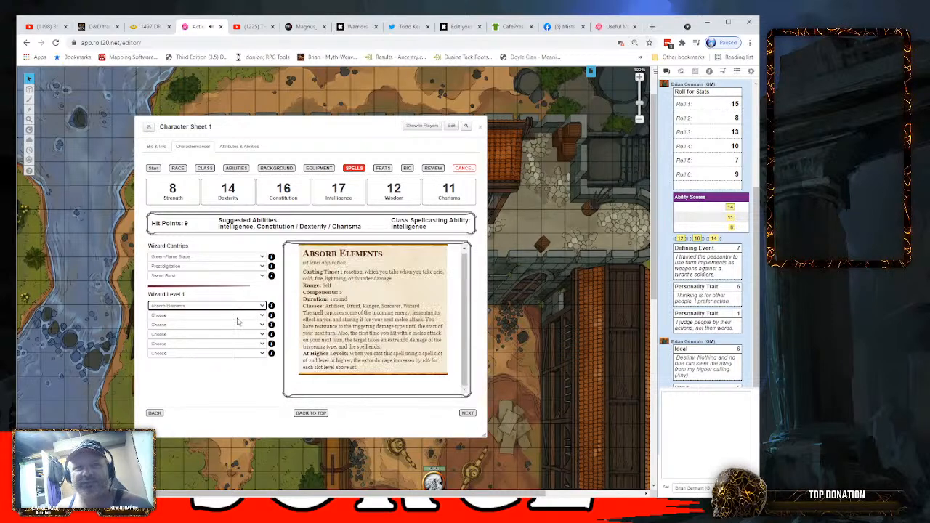
{"action": "left_click", "coordinate": [262, 318]}
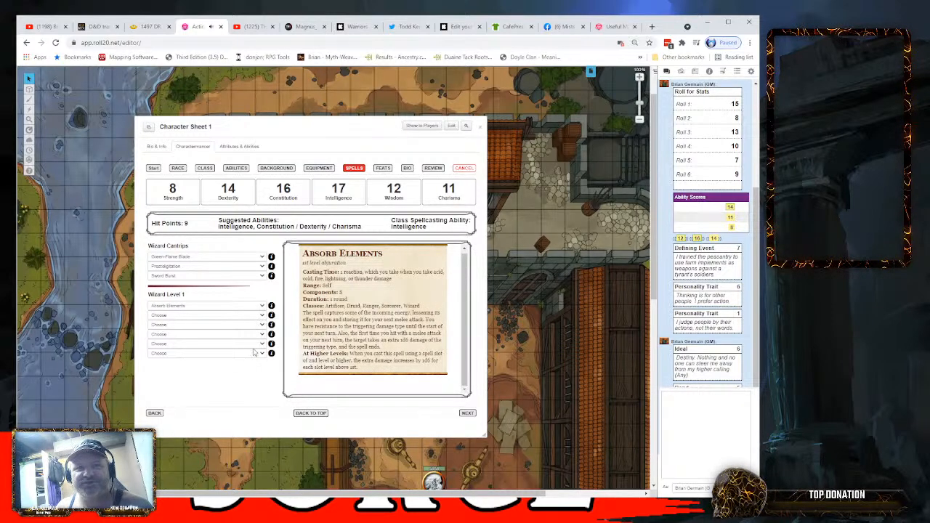
{"action": "left_click", "coordinate": [227, 386]}
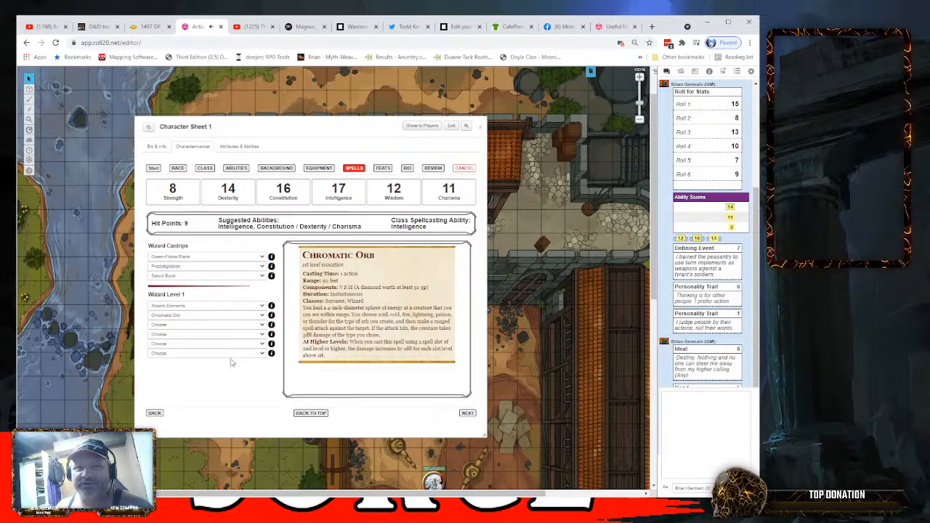
{"action": "left_click", "coordinate": [261, 315]}
{"action": "left_click", "coordinate": [262, 329]}
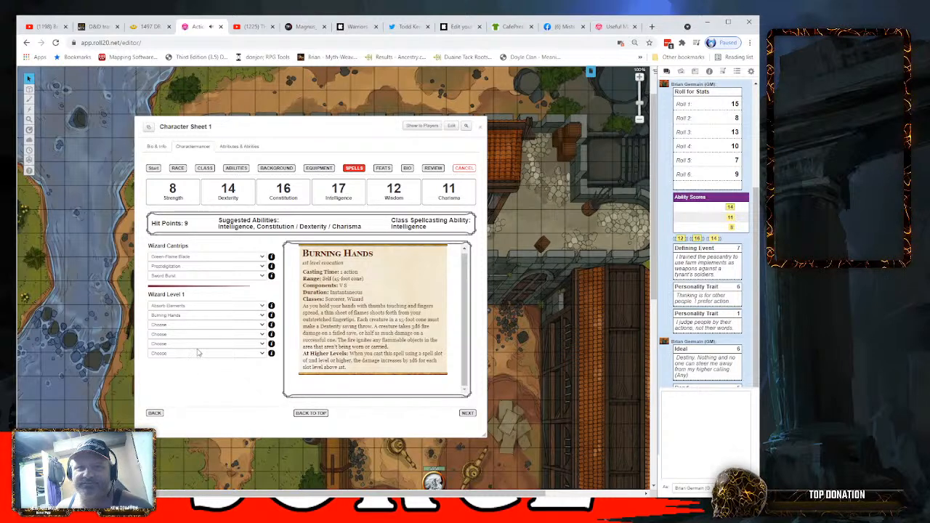
{"action": "left_click", "coordinate": [198, 352]}
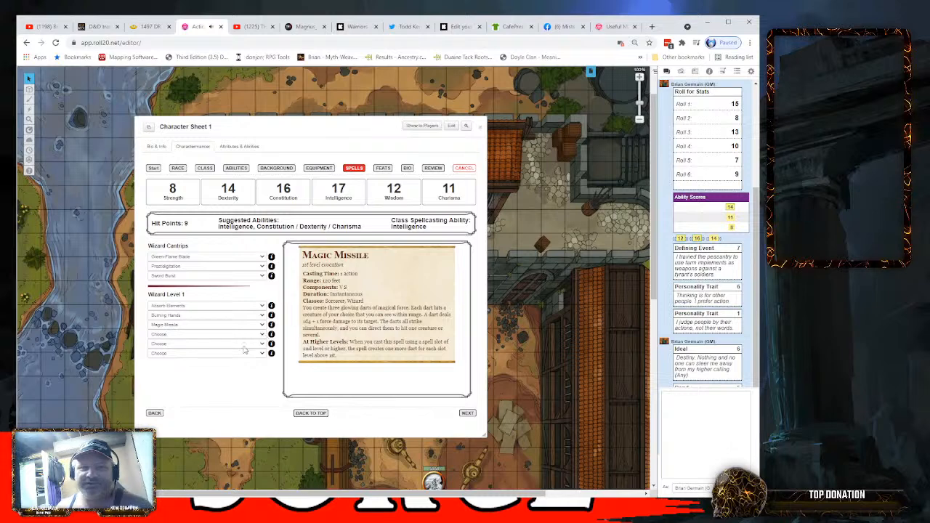
- Fill the remaining level 1 wizard spell slots with Catapult, Shield and Detect Magic
{"action": "left_click", "coordinate": [202, 388]}
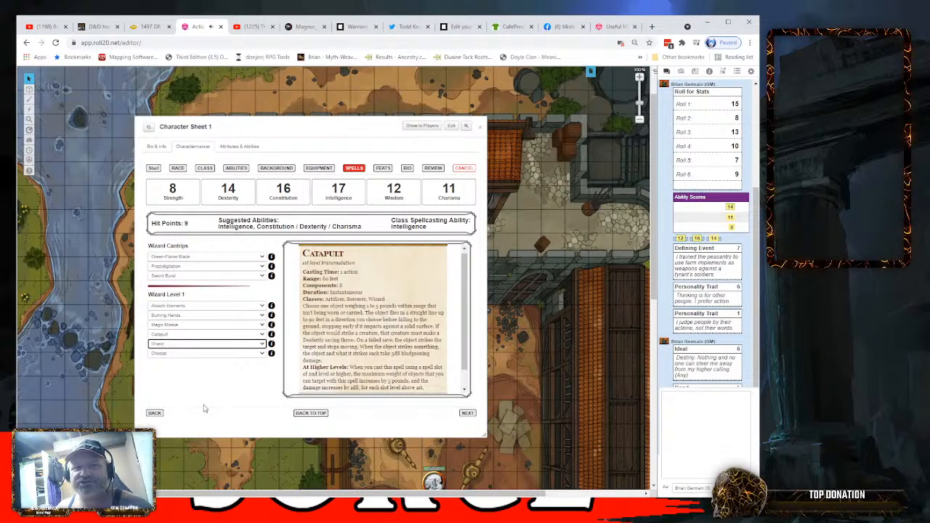
{"action": "left_click", "coordinate": [263, 354]}
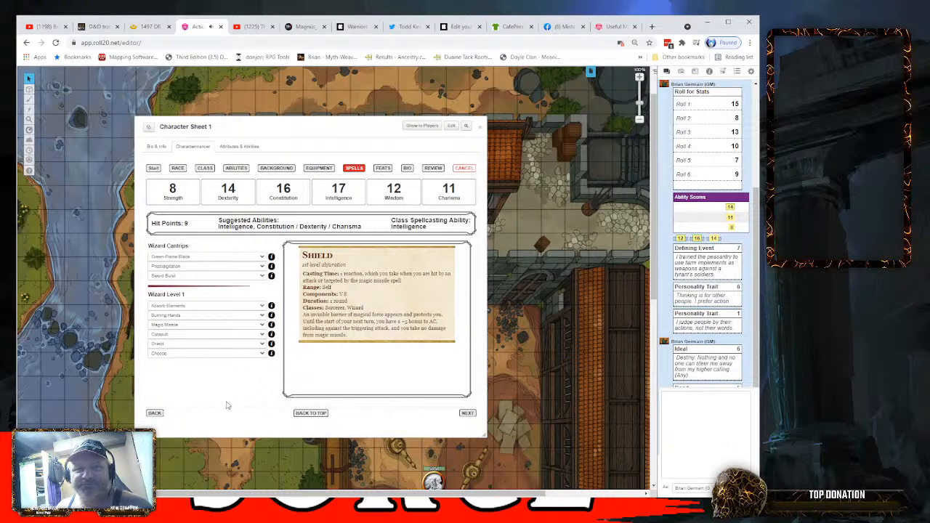
{"action": "left_click", "coordinate": [212, 441]}
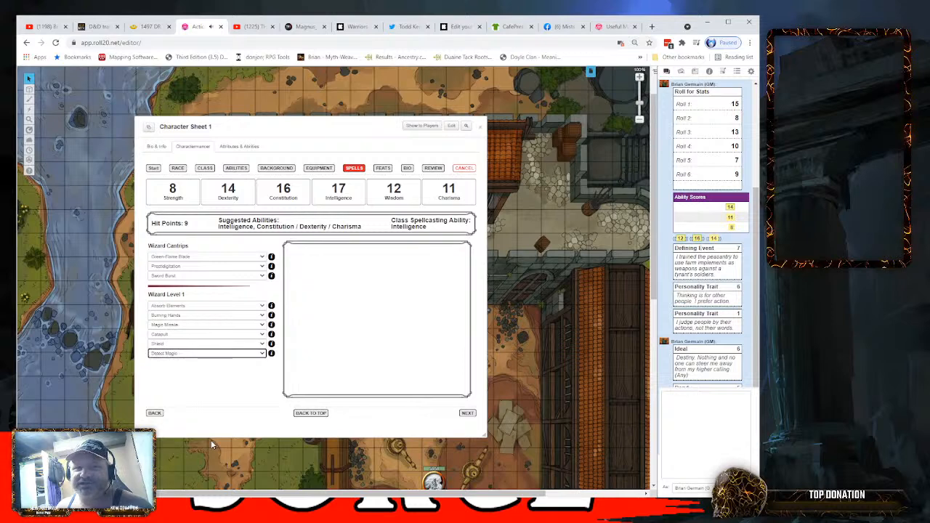
- Advance from the spells stage past the feats stage to the bio stage
{"action": "left_click", "coordinate": [467, 413]}
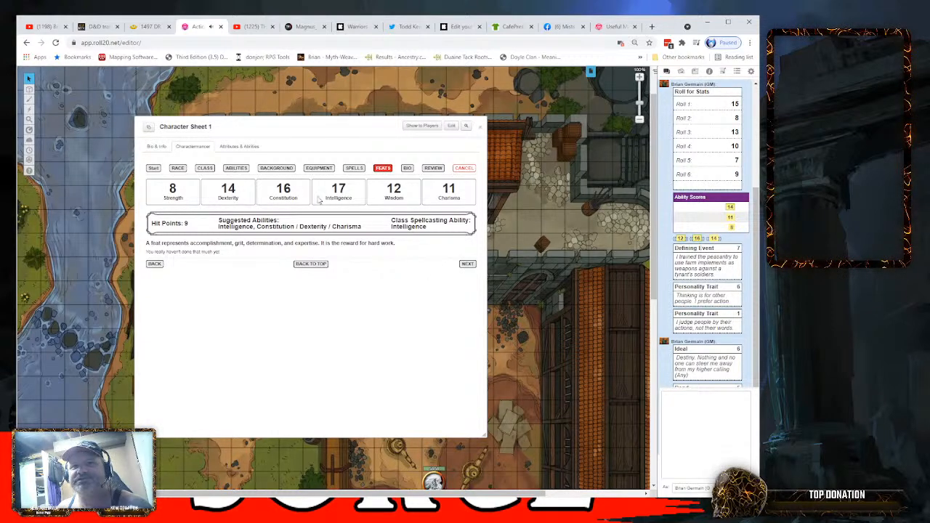
{"action": "left_click", "coordinate": [466, 265]}
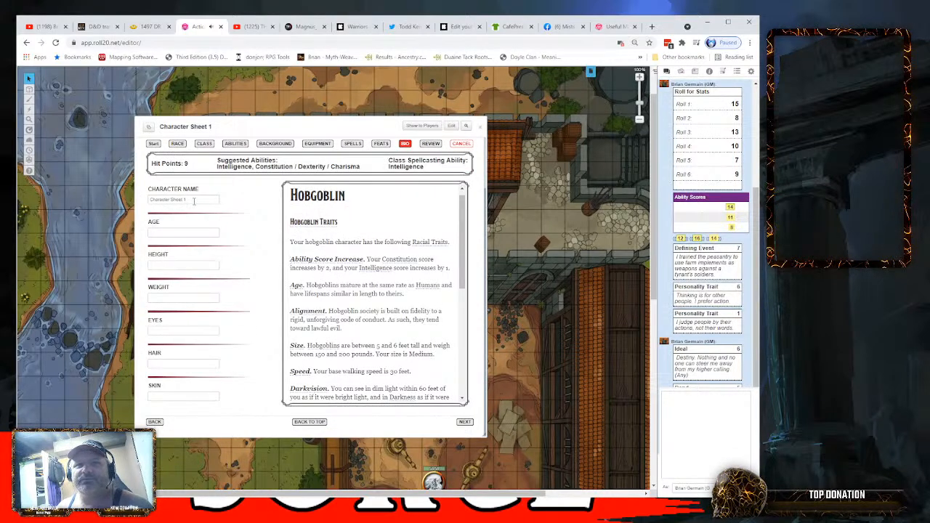
{"action": "left_click_drag", "start_coordinate": [196, 201], "coordinate": [41, 196]}
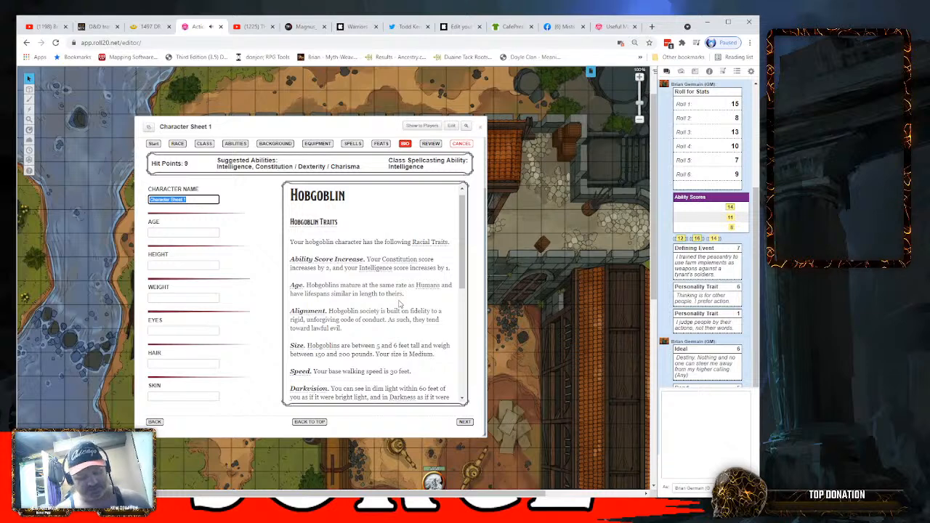
{"action": "type", "text": "B"}
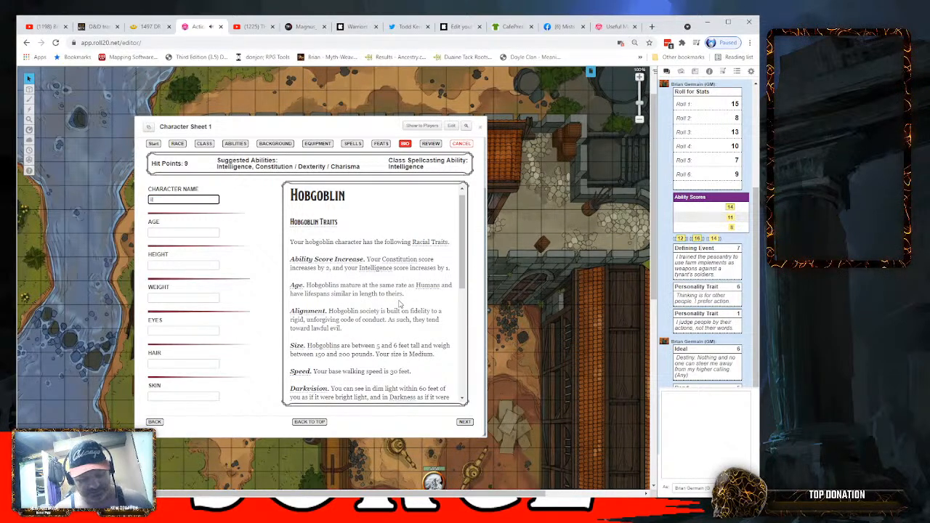
{"action": "type", "text": "r"}
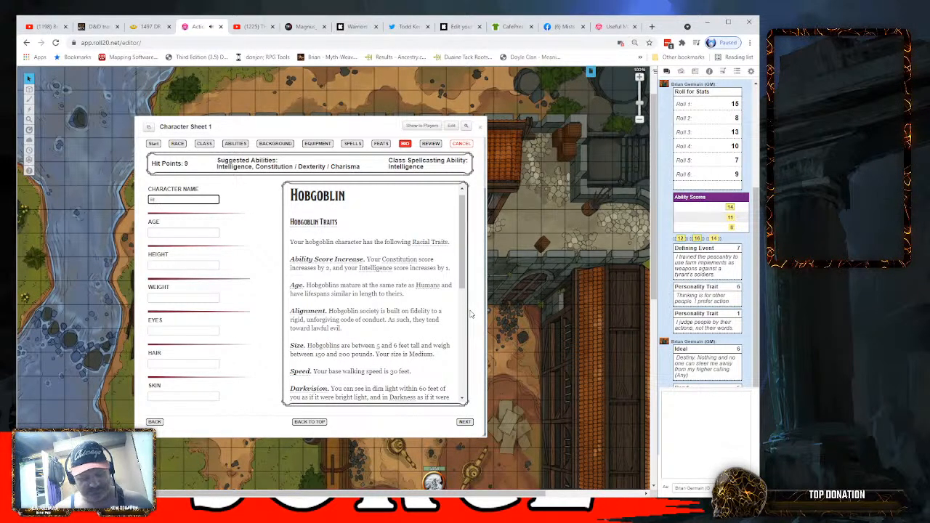
{"action": "key", "text": "BackSpace"}
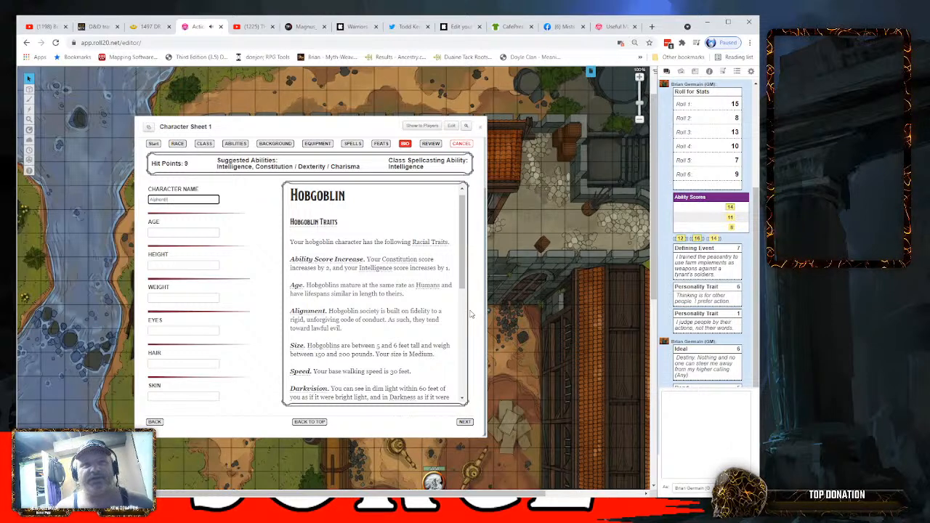
{"action": "type", "text": "a"}
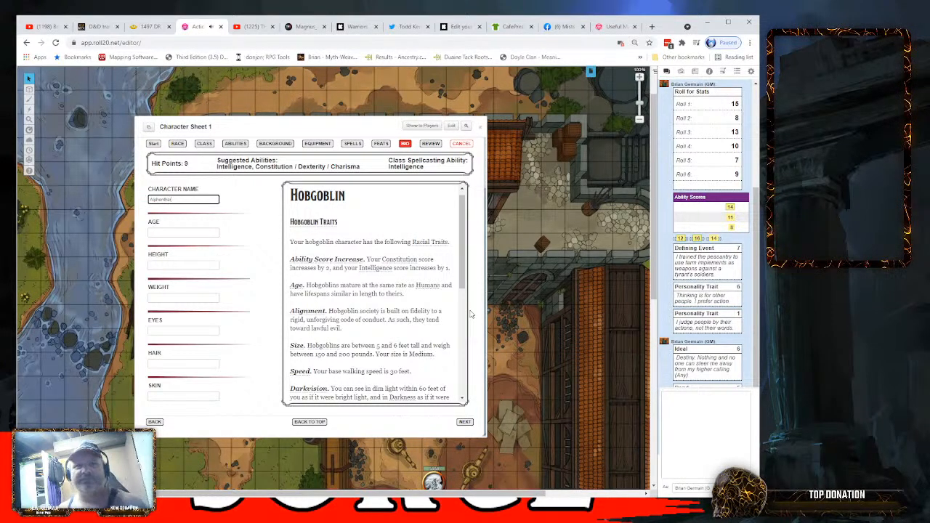
{"action": "type", "text": "r"}
{"action": "left_click", "coordinate": [172, 231]}
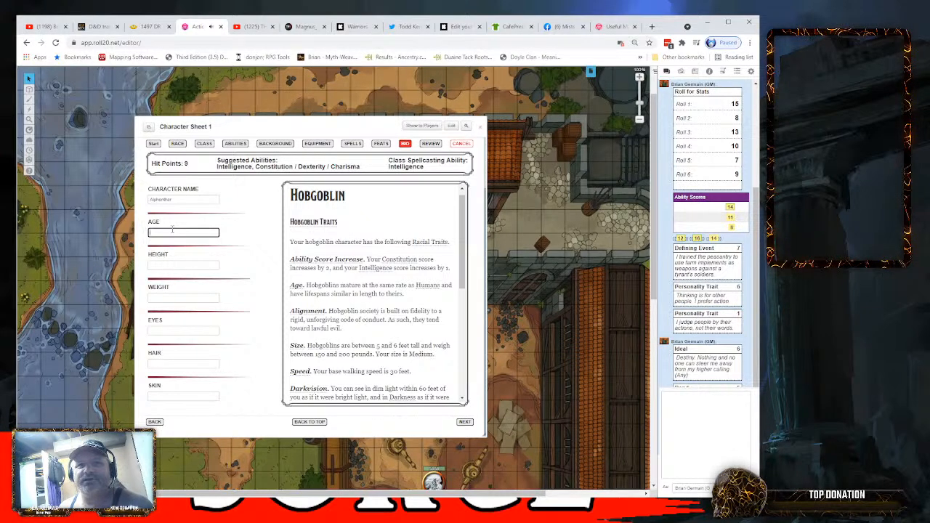
- Name the character Gurok and set the age to 32
{"action": "key", "text": "shift+Tab"}
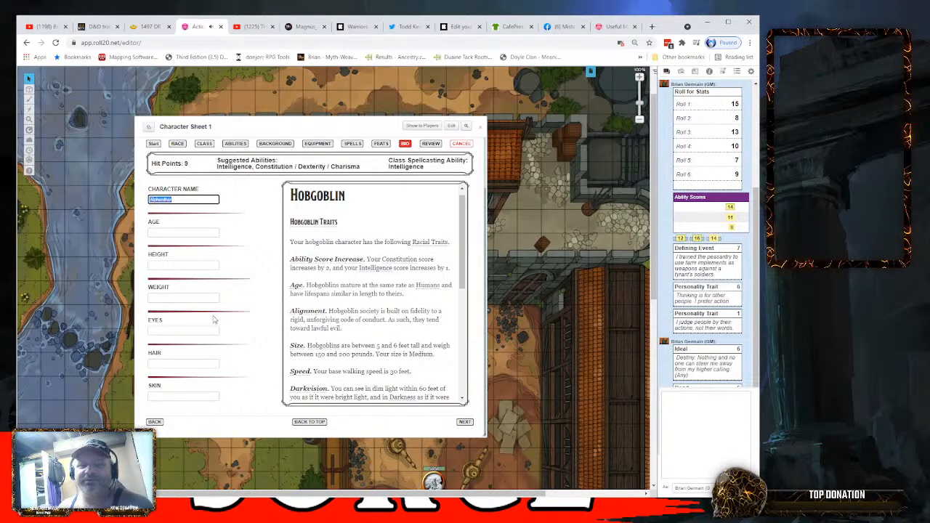
{"action": "type", "text": "Gursh"}
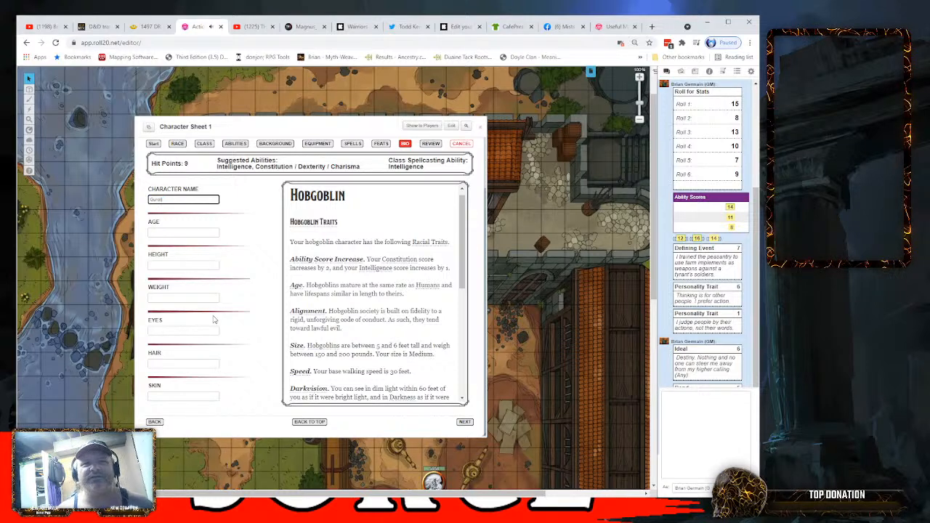
{"action": "left_click", "coordinate": [180, 230]}
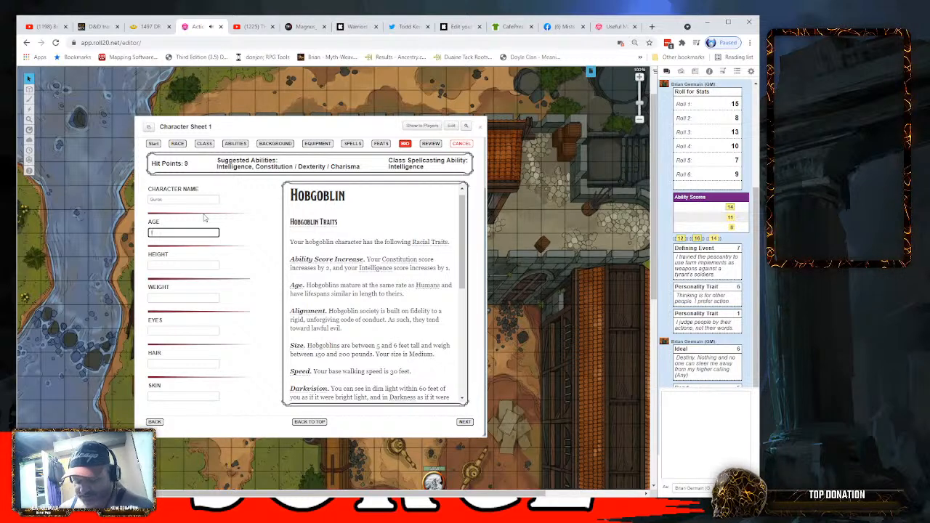
{"action": "type", "text": "2"}
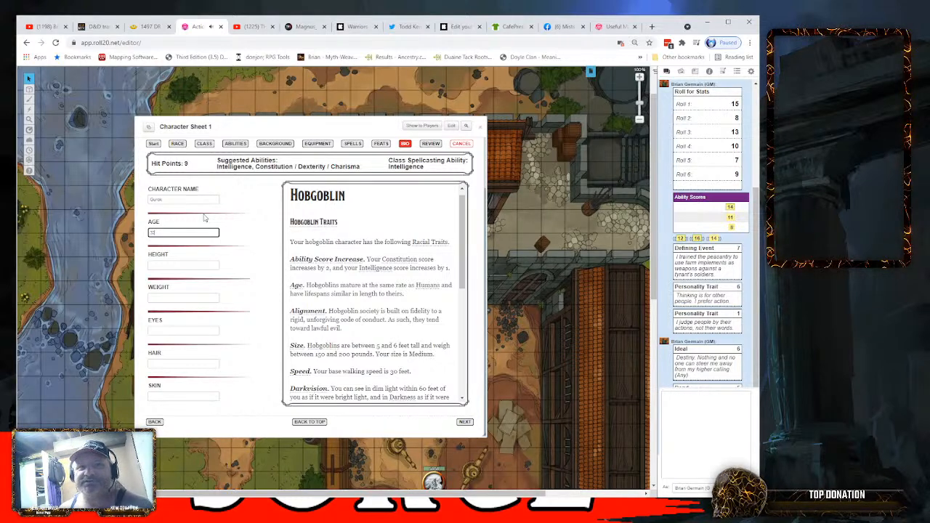
- Set the character's height to 5'8" and weight to 185
{"action": "left_click", "coordinate": [176, 266]}
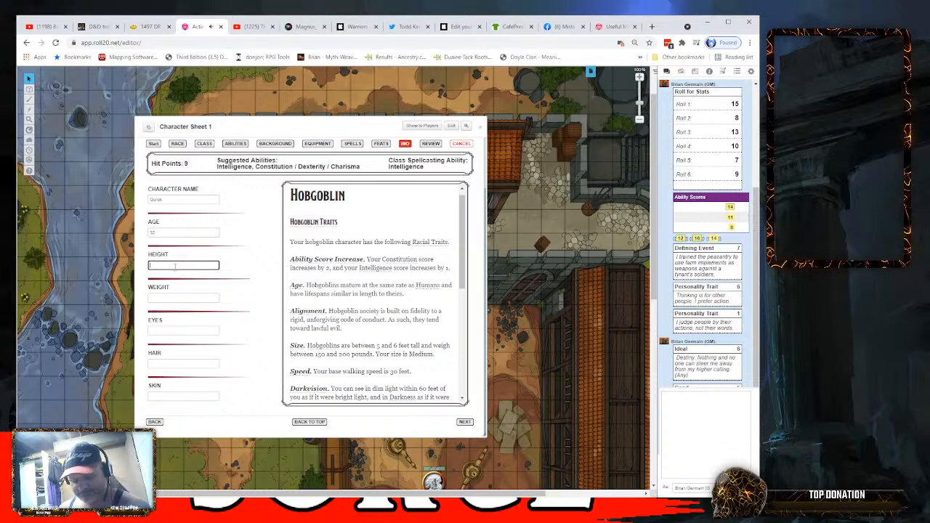
{"action": "type", "text": "5"}
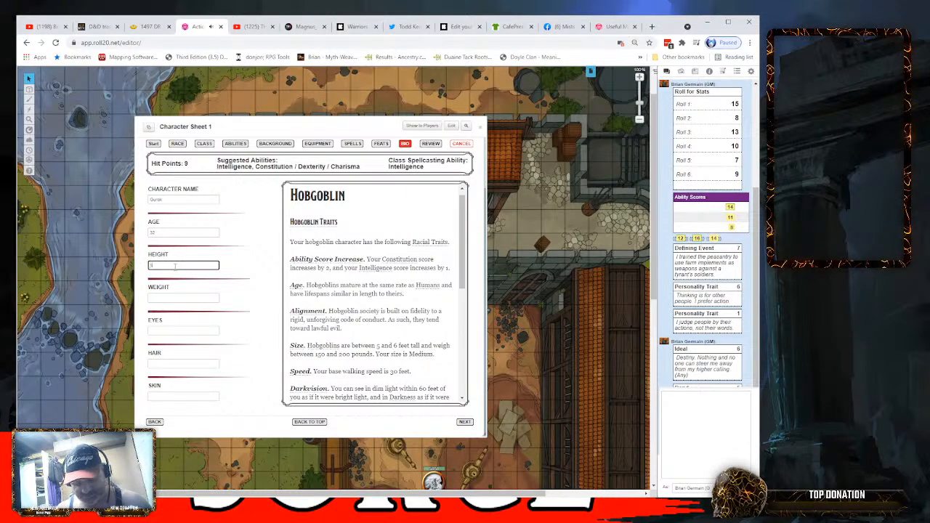
{"action": "type", "text": "'8\""}
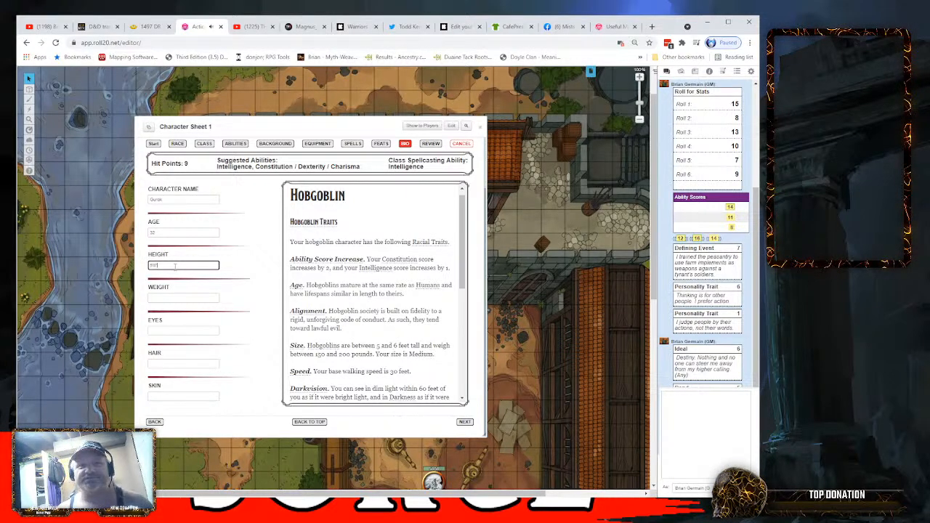
{"action": "left_click", "coordinate": [152, 299]}
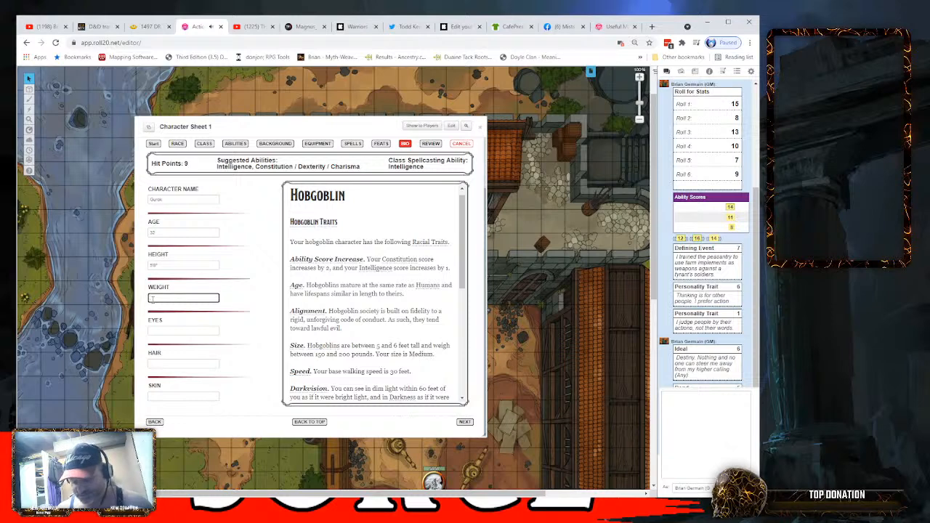
{"action": "type", "text": "185"}
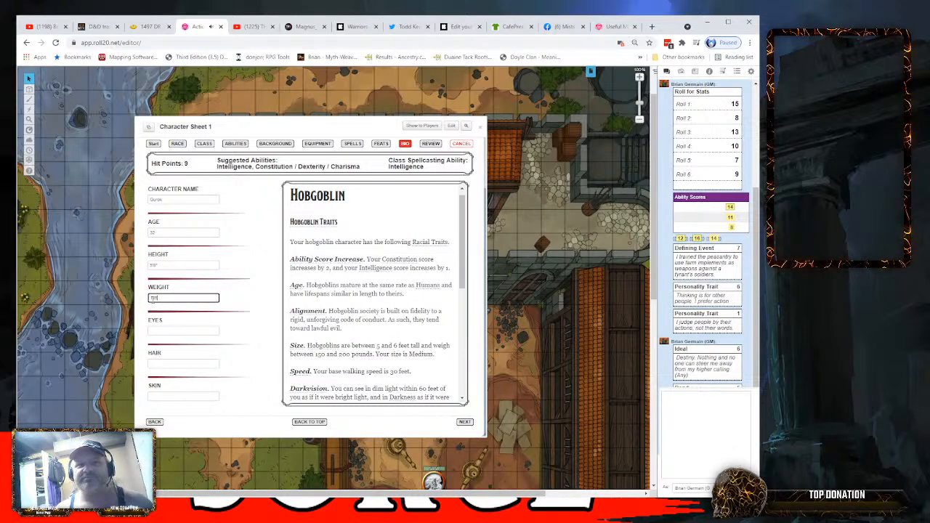
- Set the character's eyes to Green and hair to Black
{"action": "left_click", "coordinate": [181, 331]}
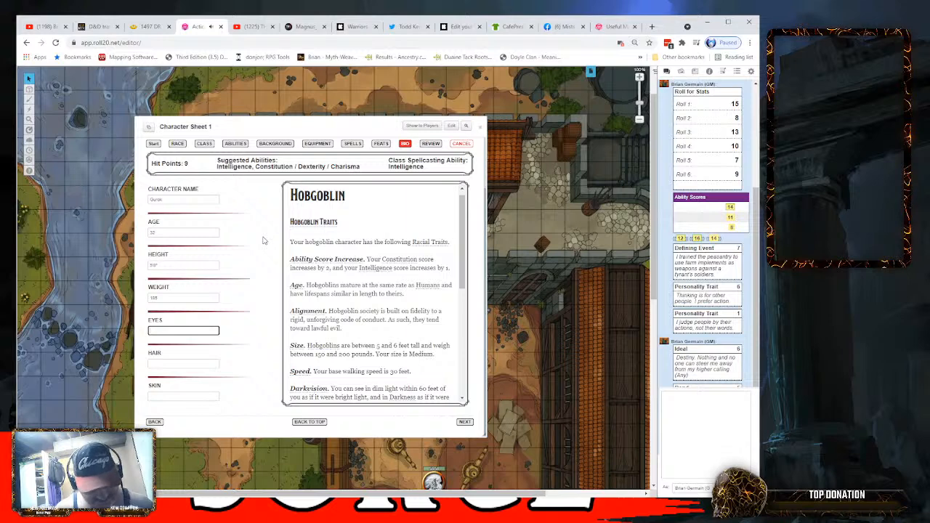
{"action": "type", "text": "Green"}
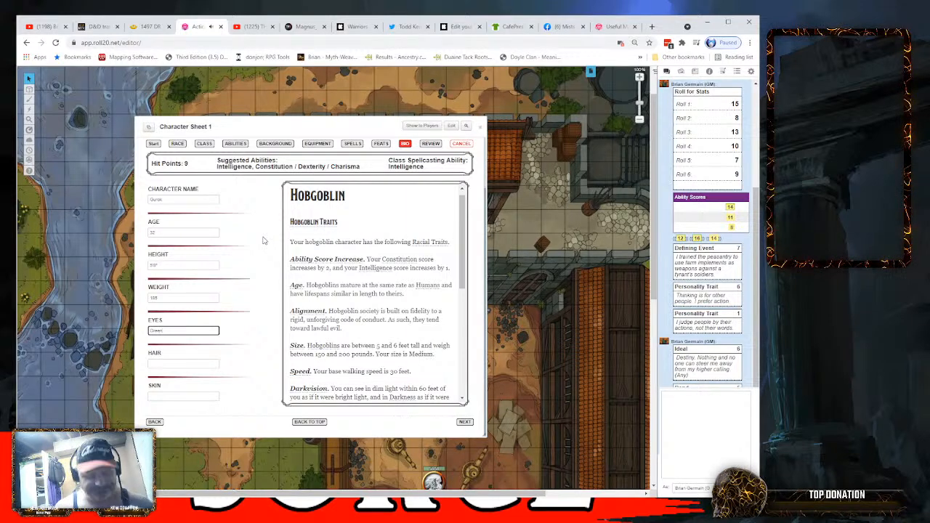
{"action": "left_click", "coordinate": [176, 364]}
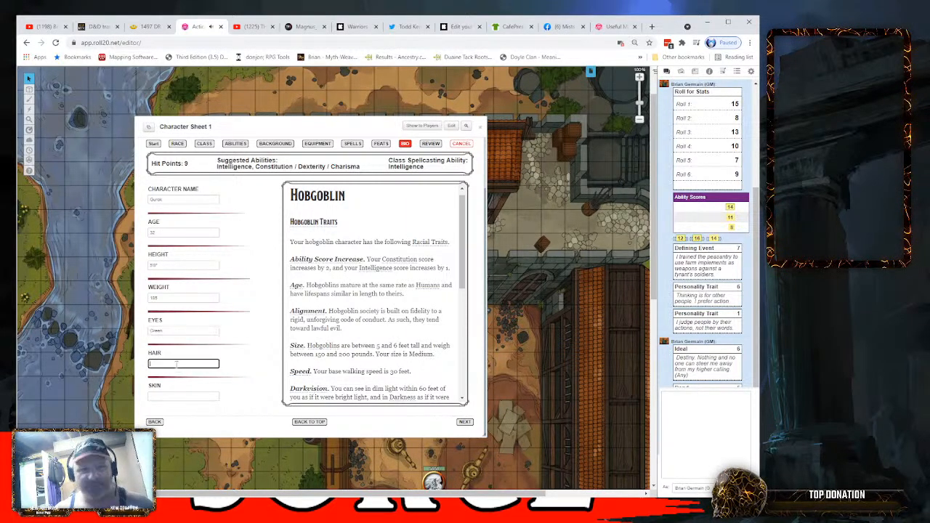
{"action": "type", "text": "Black"}
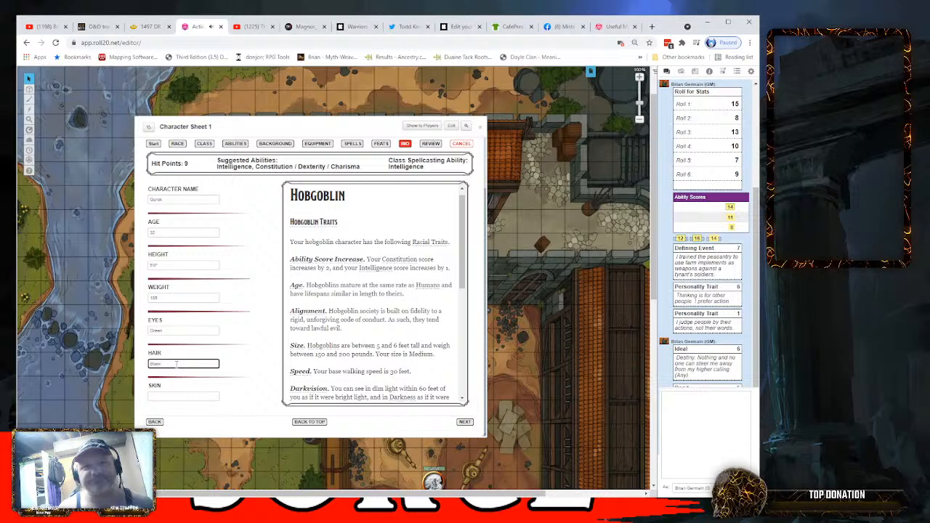
- Describe the character's skin as Mottled Greenish
{"action": "left_click", "coordinate": [182, 397]}
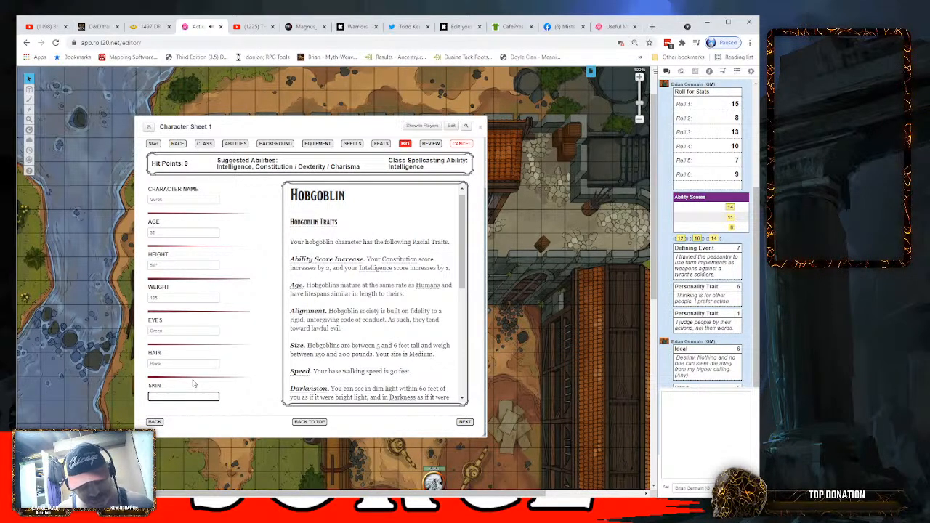
{"action": "type", "text": "Yel"}
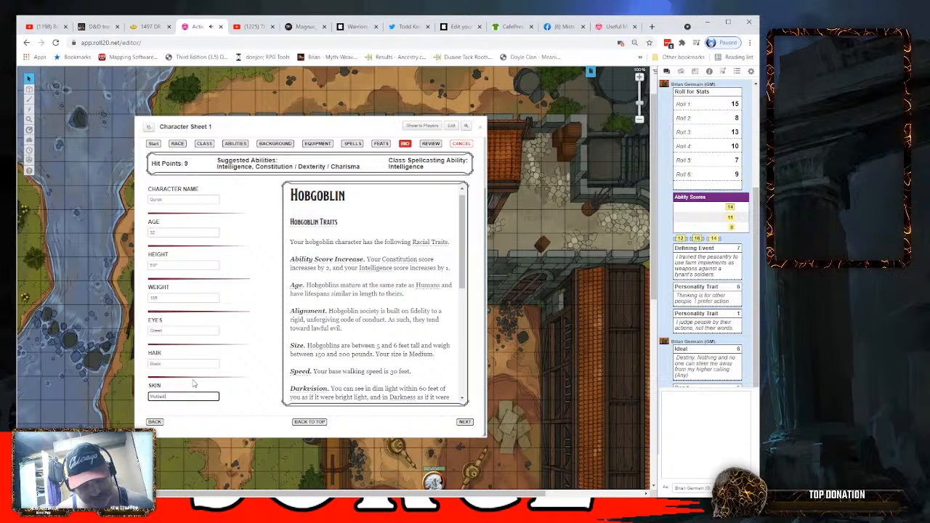
{"action": "type", "text": "tled Greens"}
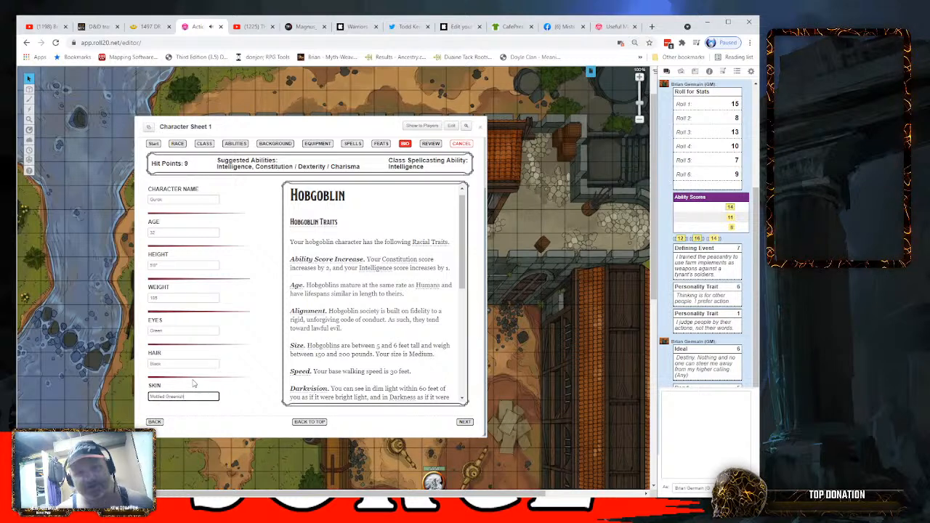
{"action": "left_click", "coordinate": [251, 386]}
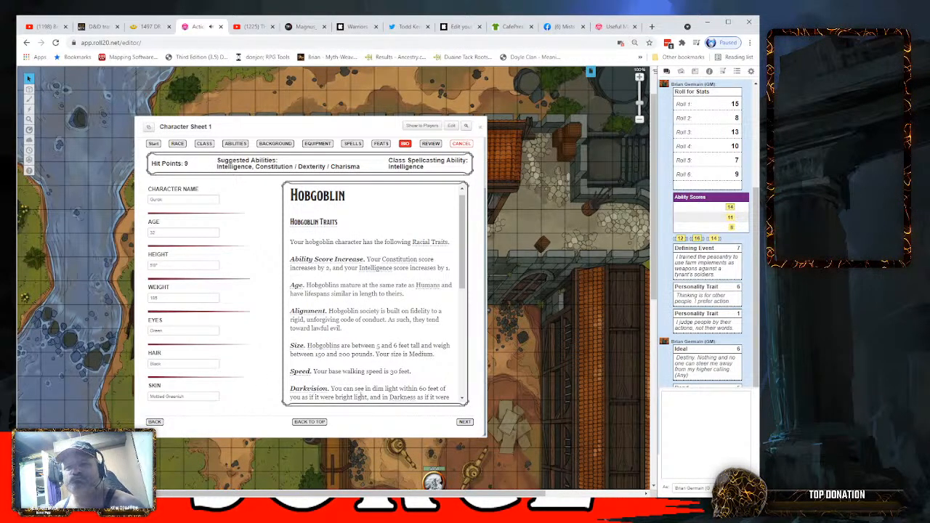
- Advance to the review stage, look over the summarized choices and apply the changes to build the character
{"action": "left_click", "coordinate": [465, 421]}
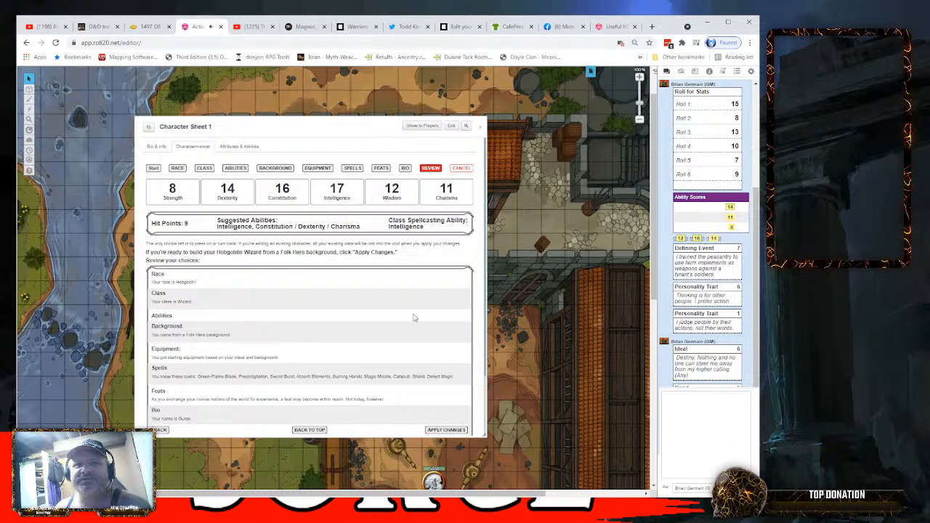
{"action": "scroll", "coordinate": [414, 316], "scroll_direction": "down", "scroll_amount": 2}
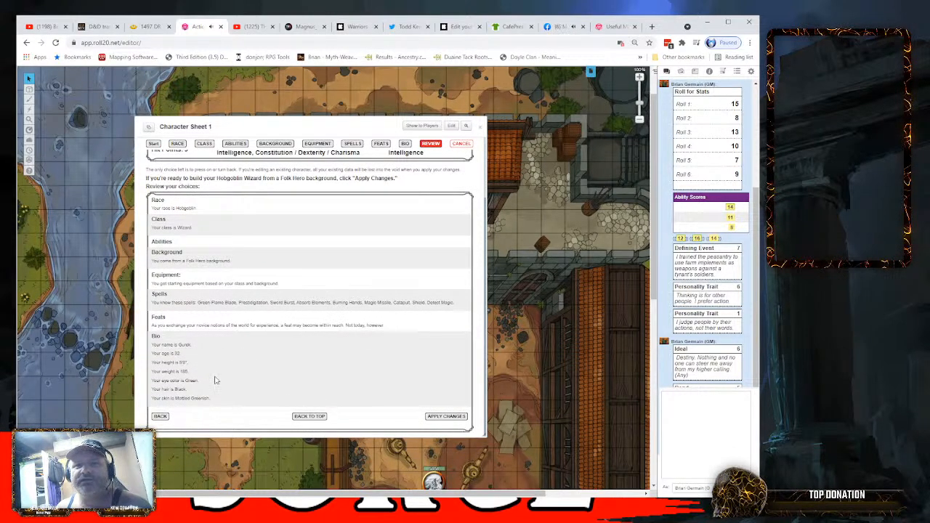
{"action": "scroll", "coordinate": [313, 380], "scroll_direction": "up", "scroll_amount": 3}
{"action": "scroll", "coordinate": [298, 325], "scroll_direction": "down", "scroll_amount": 2}
{"action": "scroll", "coordinate": [298, 347], "scroll_direction": "up", "scroll_amount": 2}
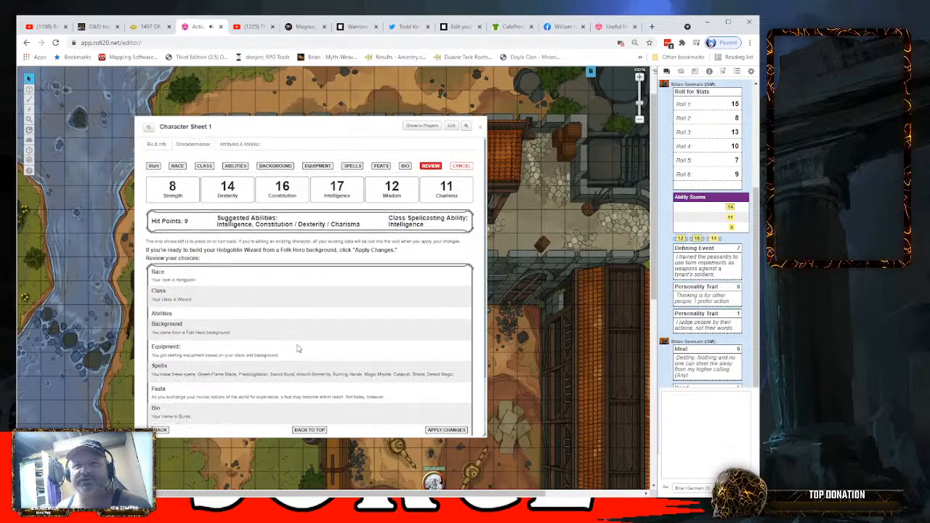
{"action": "scroll", "coordinate": [297, 349], "scroll_direction": "down", "scroll_amount": 2}
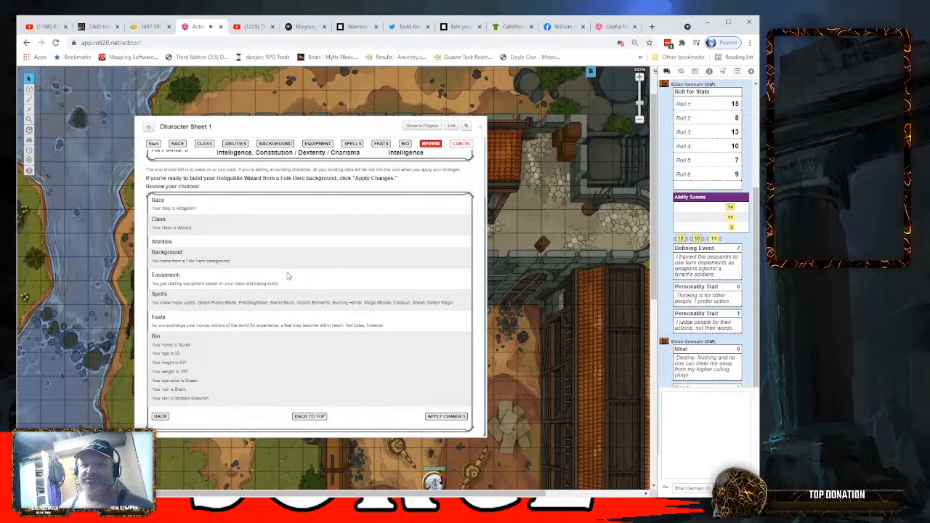
{"action": "left_click", "coordinate": [446, 423]}
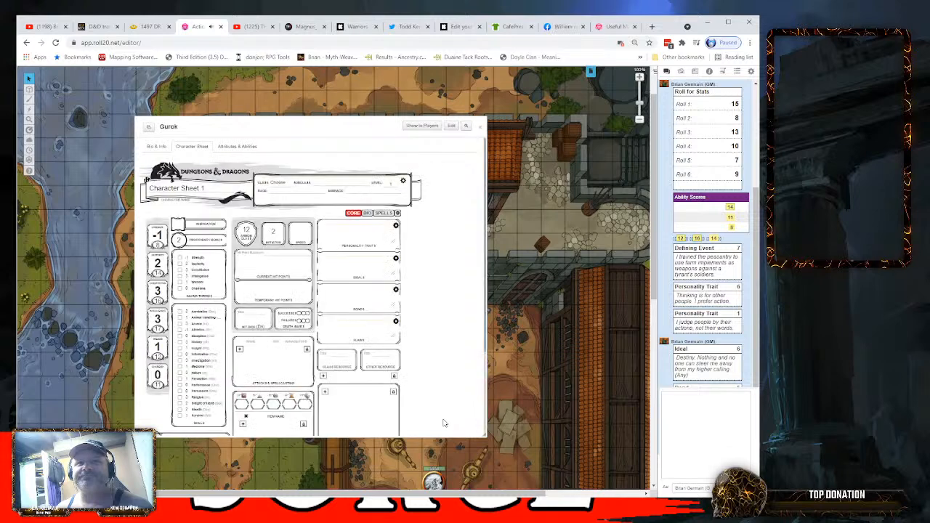
- Set the character's experience points to 2300 on the finished sheet and start the level-up, advancing to the levels stage
{"action": "scroll", "coordinate": [428, 313], "scroll_direction": "down", "scroll_amount": 3}
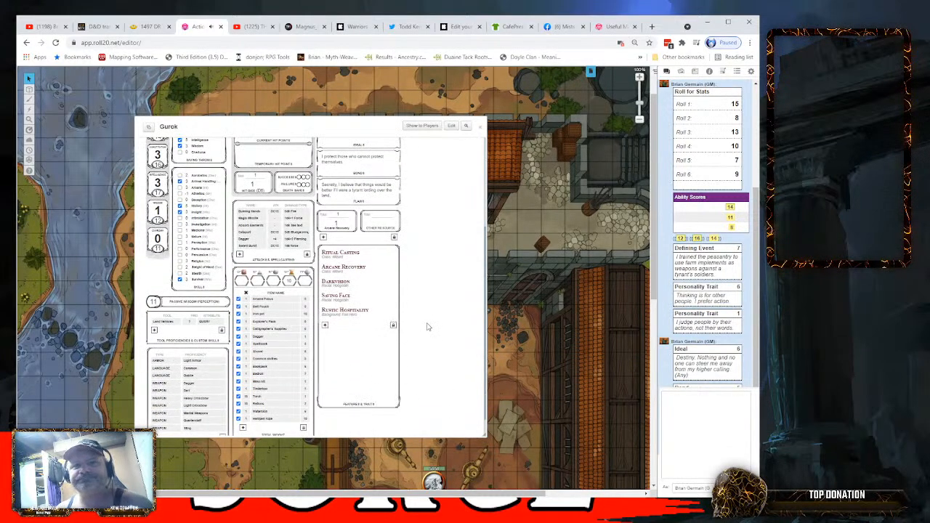
{"action": "scroll", "coordinate": [428, 326], "scroll_direction": "up", "scroll_amount": 3}
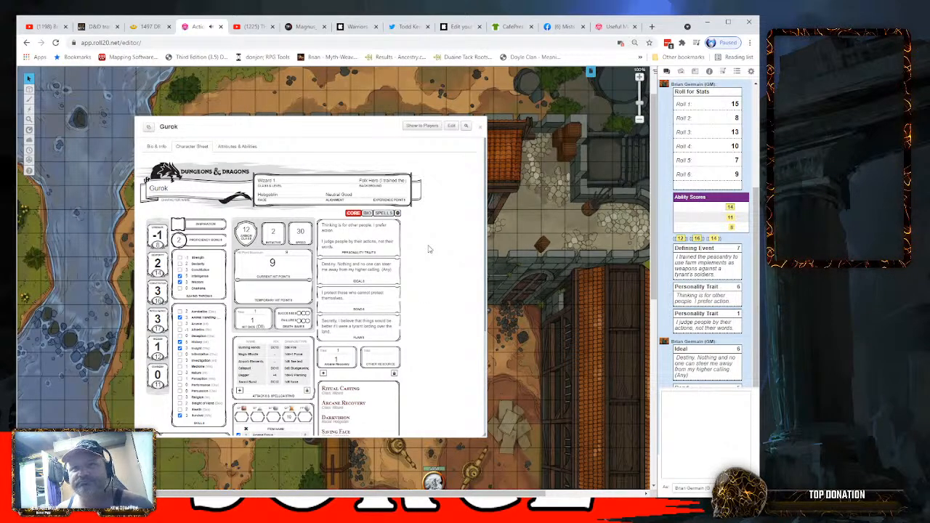
{"action": "left_click", "coordinate": [477, 160]}
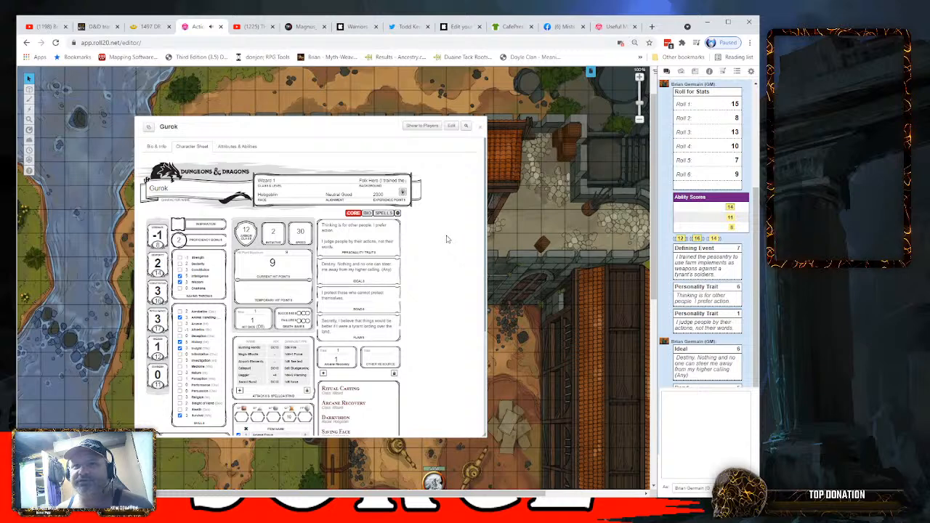
{"action": "left_click", "coordinate": [403, 195]}
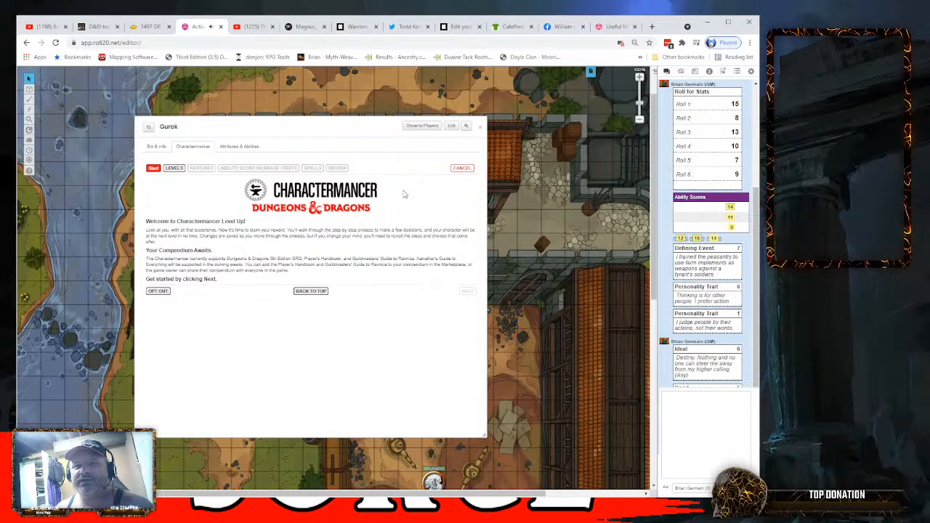
{"action": "left_click", "coordinate": [467, 290]}
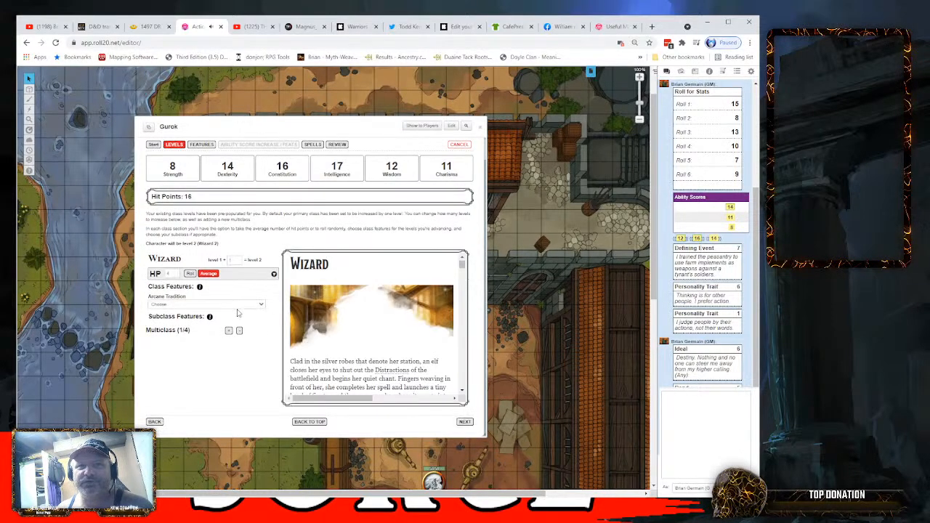
- Roll the wizard's hit points for level 2 and make a separate 1d6 roll in the chat
{"action": "left_click", "coordinate": [189, 274]}
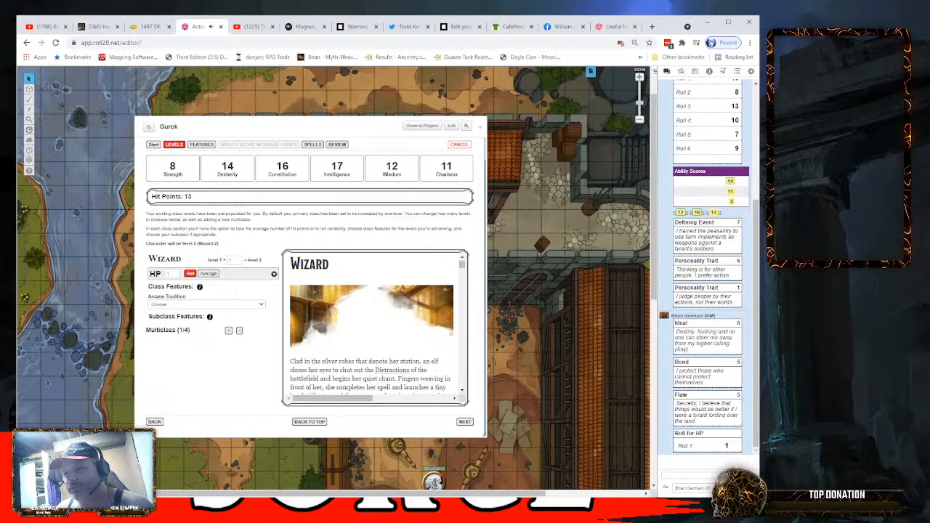
{"action": "left_click_drag", "start_coordinate": [706, 455], "coordinate": [706, 423]}
{"action": "left_click", "coordinate": [706, 448]}
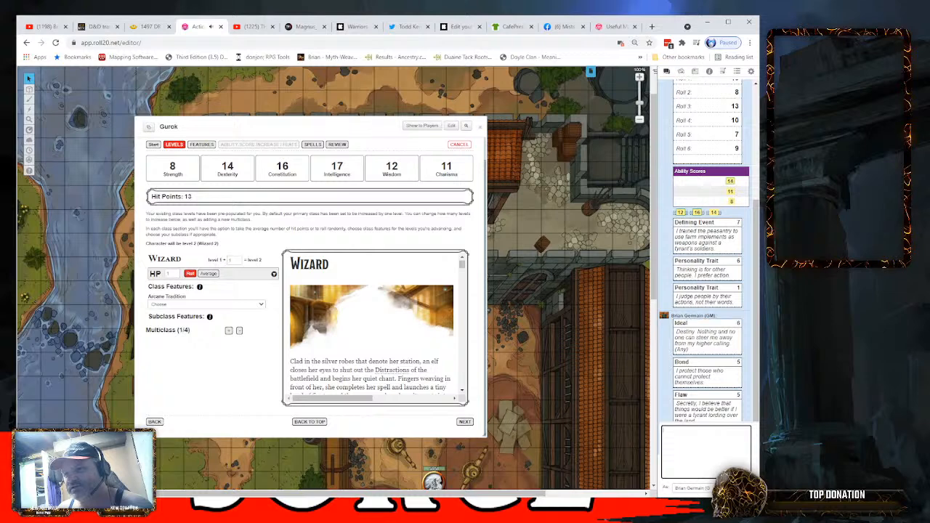
{"action": "mouse_move", "coordinate": [707, 423]}
{"action": "left_mouse_down"}
{"action": "mouse_move", "coordinate": [707, 458]}
{"action": "mouse_move", "coordinate": [706, 441]}
{"action": "left_mouse_up"}
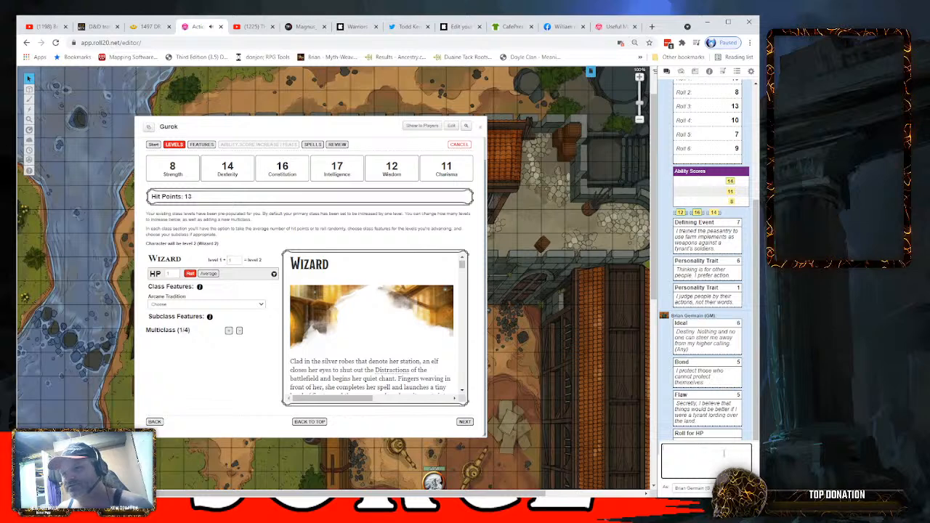
{"action": "mouse_move", "coordinate": [706, 442]}
{"action": "left_mouse_down"}
{"action": "mouse_move", "coordinate": [706, 474]}
{"action": "mouse_move", "coordinate": [706, 449]}
{"action": "left_mouse_up"}
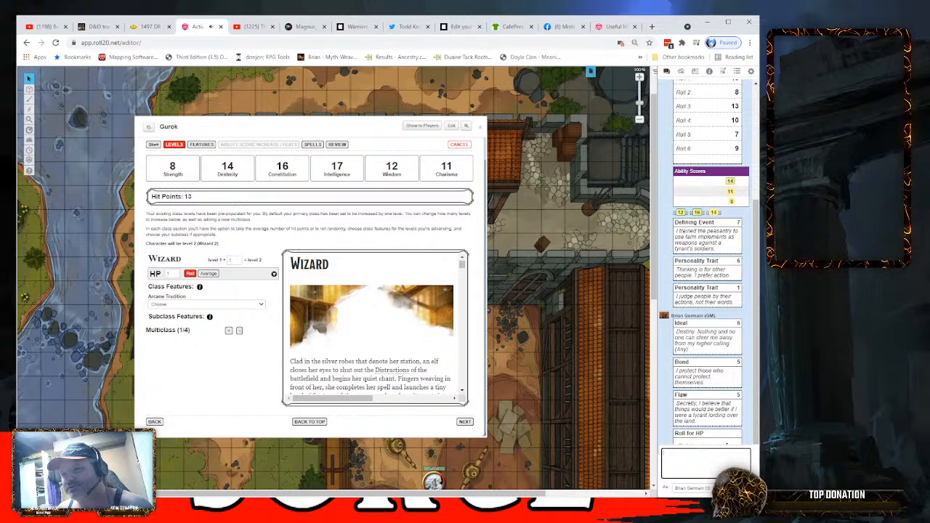
{"action": "mouse_move", "coordinate": [706, 449]}
{"action": "left_mouse_down"}
{"action": "mouse_move", "coordinate": [707, 476]}
{"action": "mouse_move", "coordinate": [707, 431]}
{"action": "mouse_move", "coordinate": [706, 476]}
{"action": "mouse_move", "coordinate": [706, 445]}
{"action": "mouse_move", "coordinate": [706, 460]}
{"action": "left_mouse_up"}
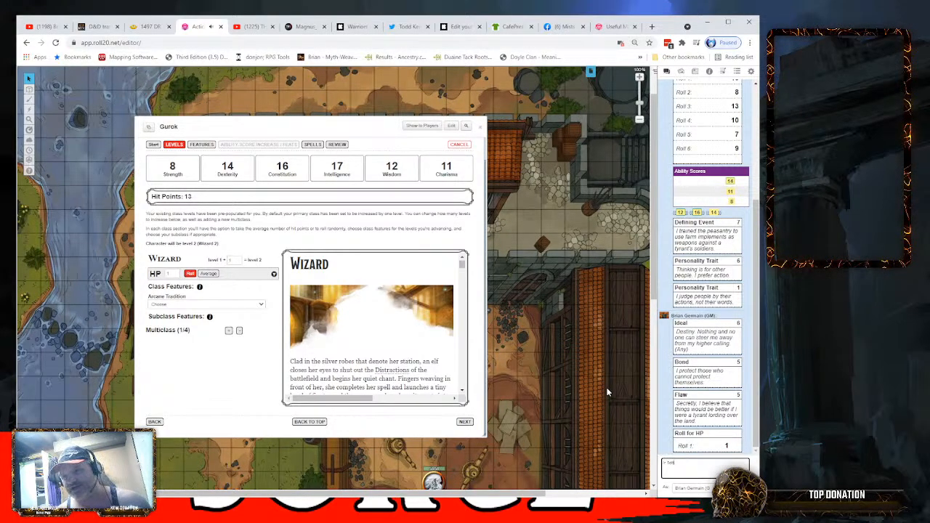
{"action": "key", "text": "Return"}
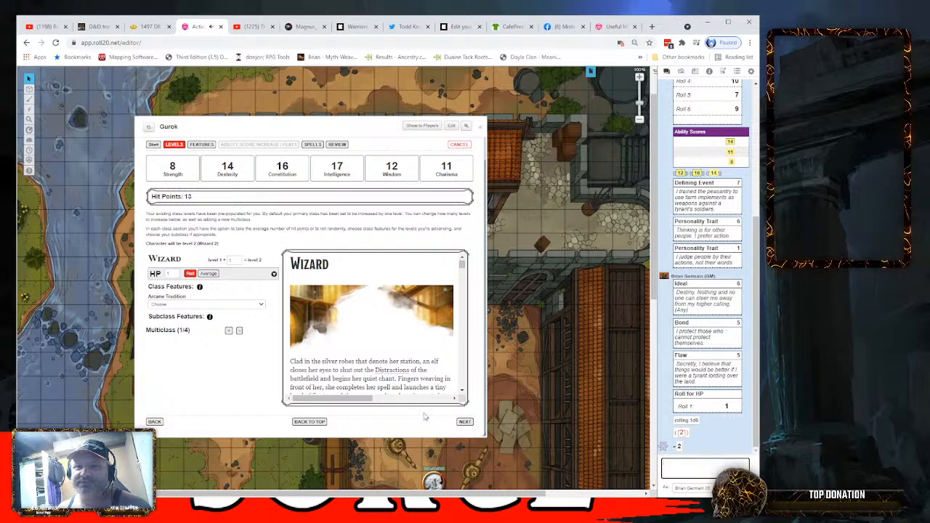
- Choose Bladesinging as the wizard's arcane tradition and advance past the features to the spells stage
{"action": "left_click", "coordinate": [265, 305]}
{"action": "left_click", "coordinate": [161, 326]}
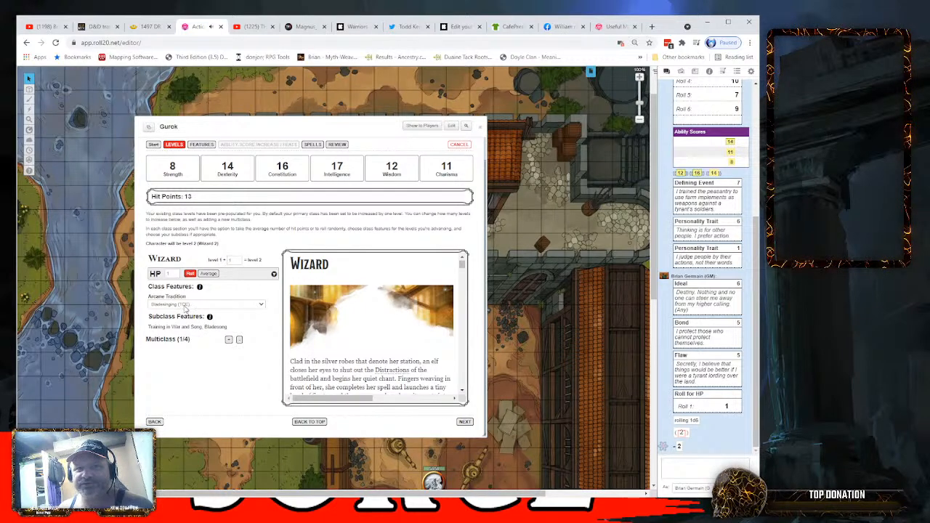
{"action": "left_click", "coordinate": [465, 421]}
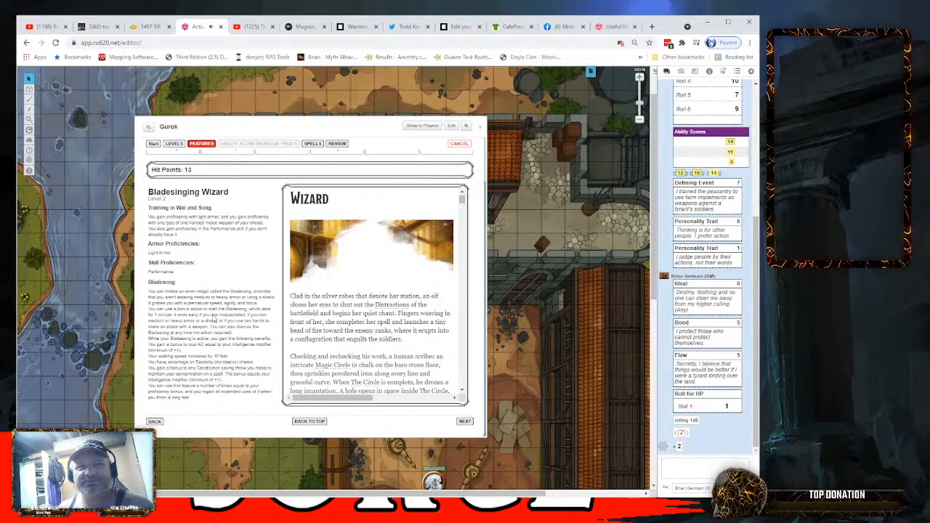
{"action": "left_click", "coordinate": [465, 422]}
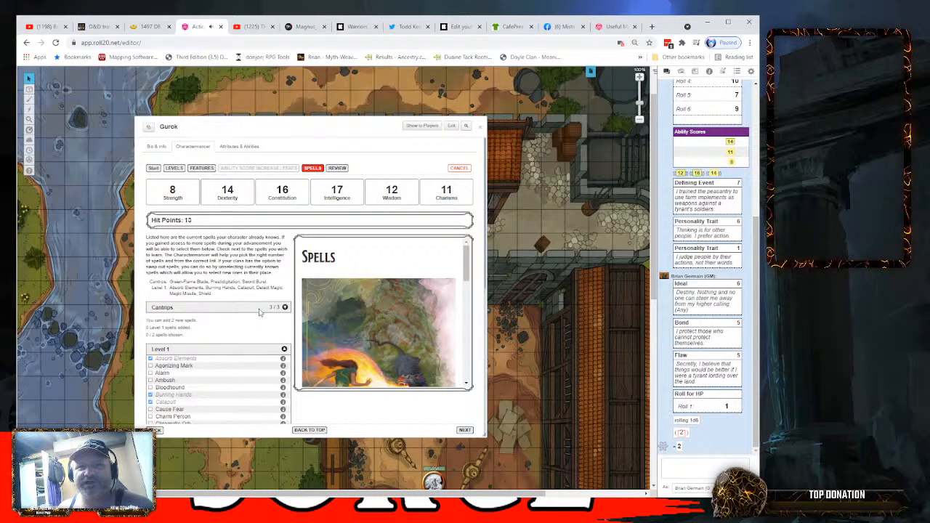
- Add Mage Armor as one of the new level 1 spells
{"action": "scroll", "coordinate": [257, 319], "scroll_direction": "down", "scroll_amount": 2}
{"action": "scroll", "coordinate": [257, 318], "scroll_direction": "down", "scroll_amount": 5}
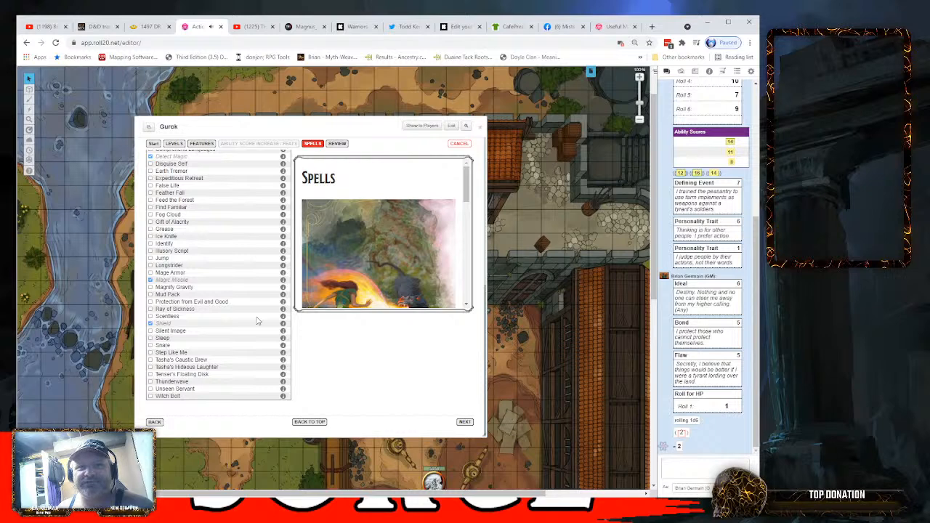
{"action": "scroll", "coordinate": [257, 318], "scroll_direction": "up", "scroll_amount": 7}
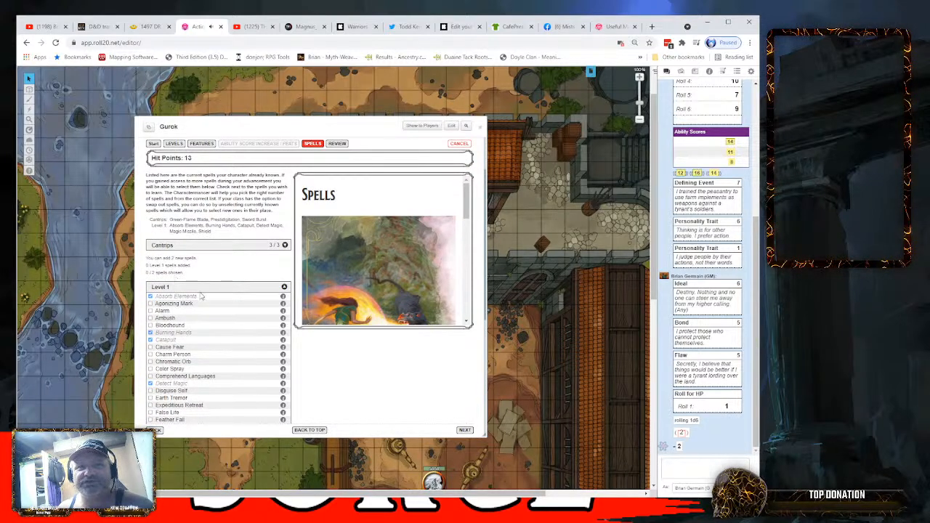
{"action": "scroll", "coordinate": [218, 320], "scroll_direction": "down", "scroll_amount": 3}
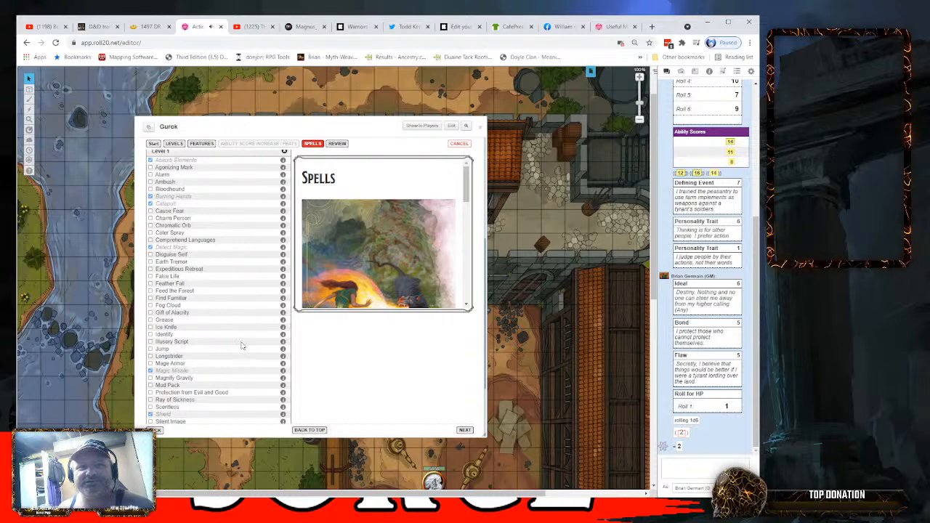
{"action": "scroll", "coordinate": [242, 345], "scroll_direction": "down", "scroll_amount": 1}
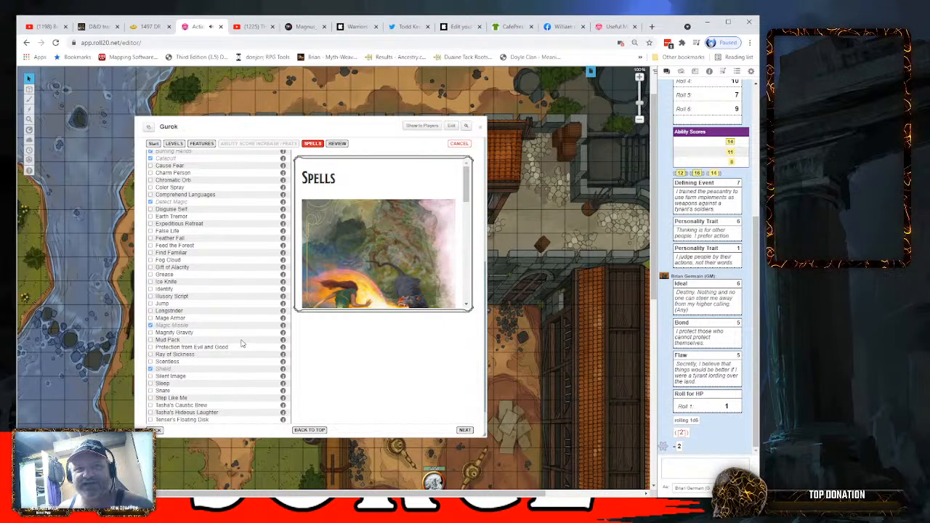
{"action": "left_click", "coordinate": [151, 318]}
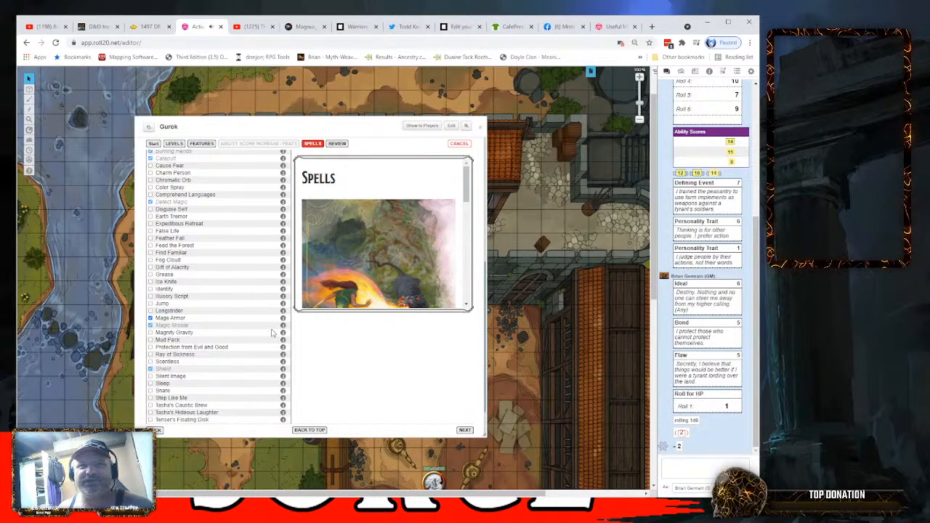
- Read the descriptions of the level 1 spells Step Like Me and Ambush
{"action": "scroll", "coordinate": [272, 333], "scroll_direction": "down", "scroll_amount": 2}
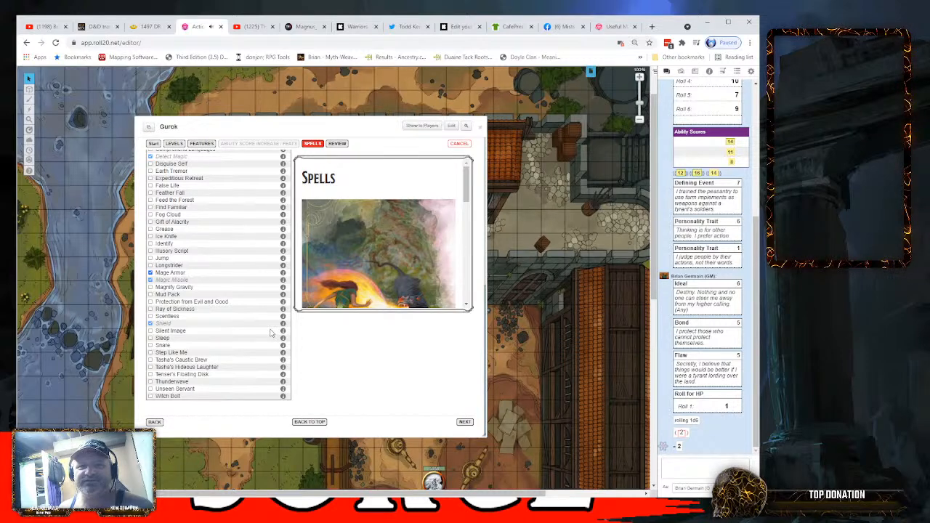
{"action": "scroll", "coordinate": [254, 333], "scroll_direction": "up", "scroll_amount": 2}
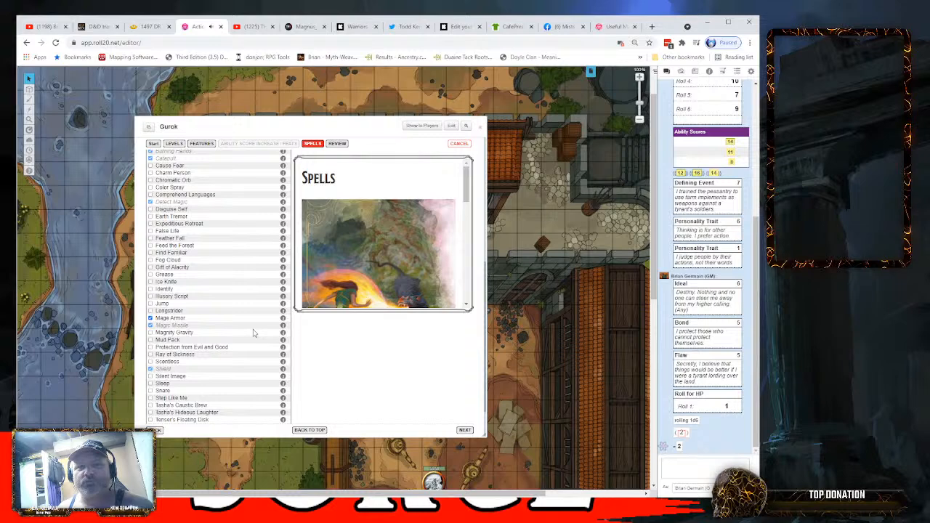
{"action": "left_click", "coordinate": [282, 398]}
{"action": "scroll", "coordinate": [283, 398], "scroll_direction": "down", "scroll_amount": 2}
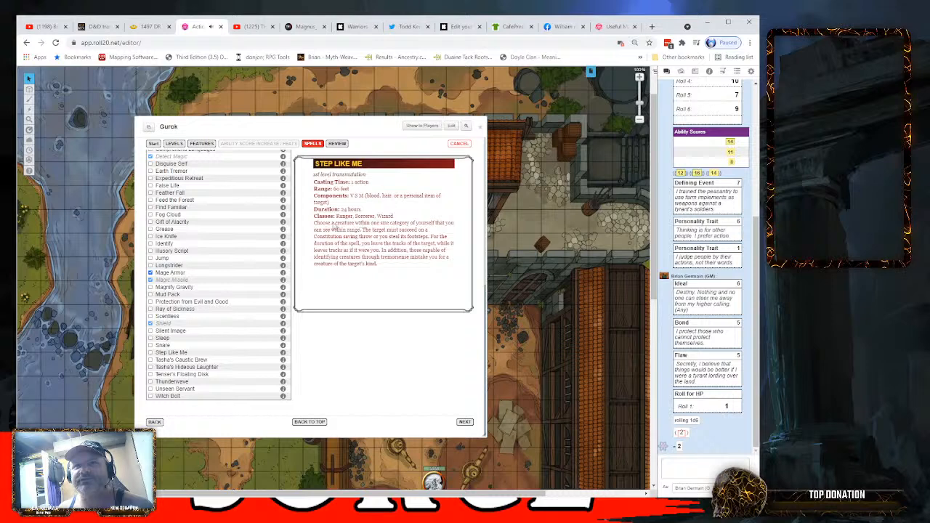
{"action": "scroll", "coordinate": [231, 299], "scroll_direction": "up", "scroll_amount": 2}
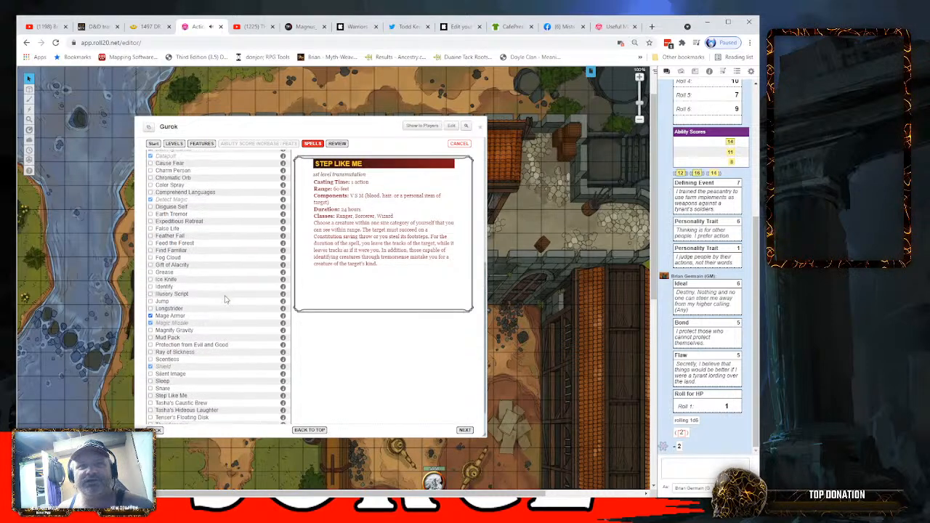
{"action": "scroll", "coordinate": [229, 296], "scroll_direction": "up", "scroll_amount": 2}
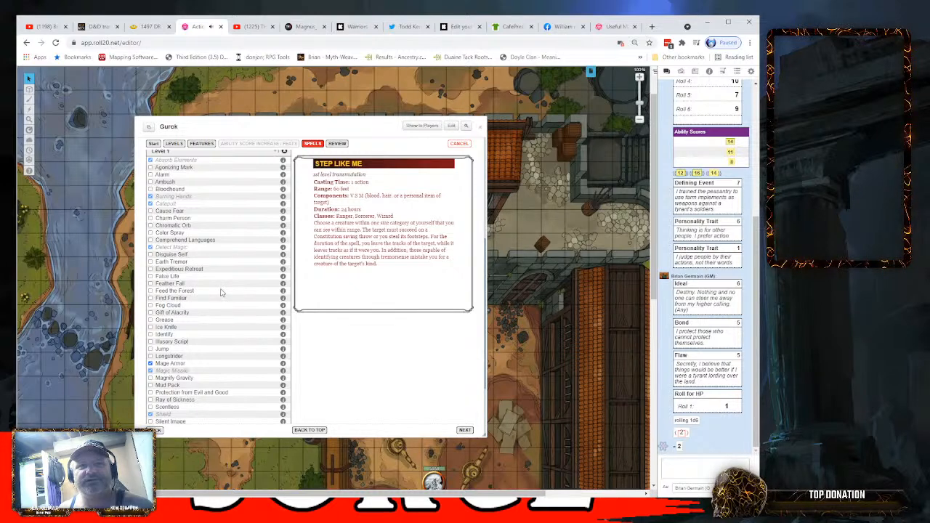
{"action": "scroll", "coordinate": [223, 293], "scroll_direction": "up", "scroll_amount": 2}
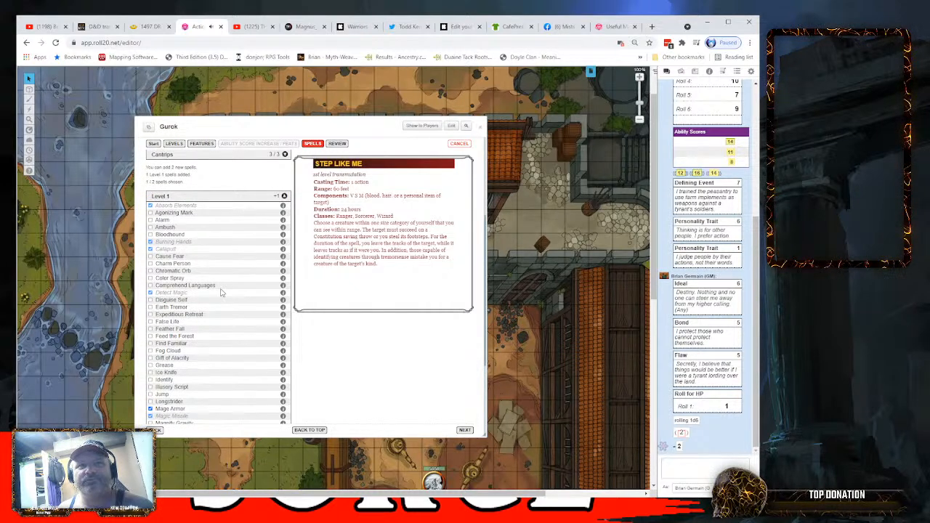
{"action": "left_click", "coordinate": [282, 227]}
- Add False Life as the second new level 1 spell and apply the level 2 changes from the review
{"action": "scroll", "coordinate": [214, 312], "scroll_direction": "down", "scroll_amount": 4}
{"action": "scroll", "coordinate": [210, 323], "scroll_direction": "down", "scroll_amount": 2}
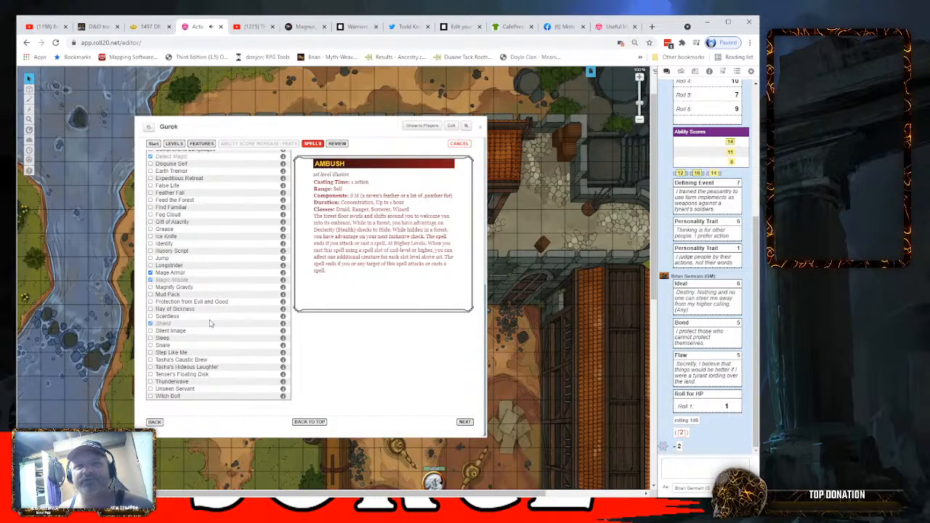
{"action": "left_click", "coordinate": [151, 186]}
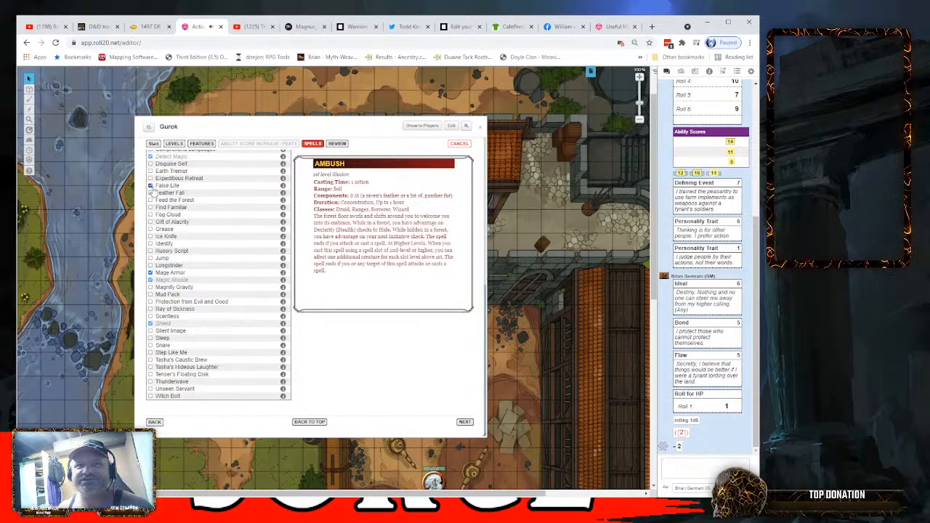
{"action": "left_click", "coordinate": [465, 423]}
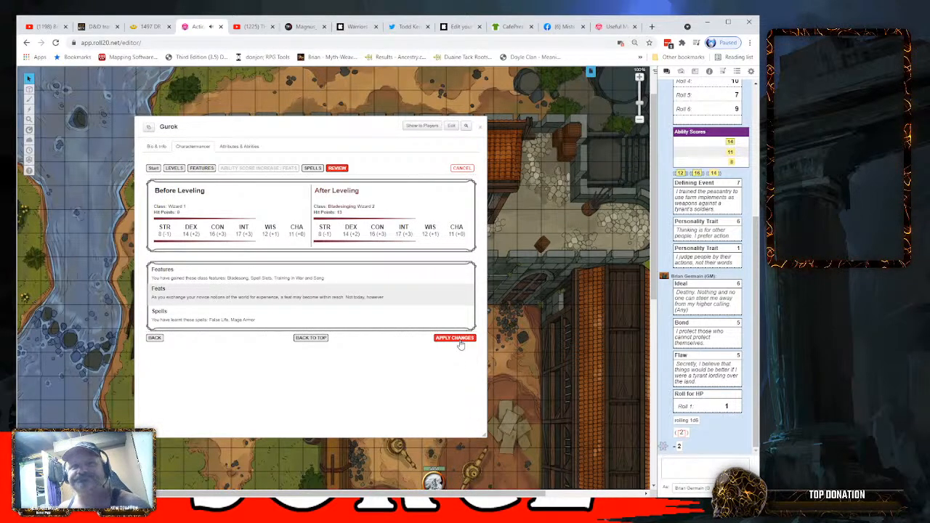
{"action": "left_click", "coordinate": [458, 339]}
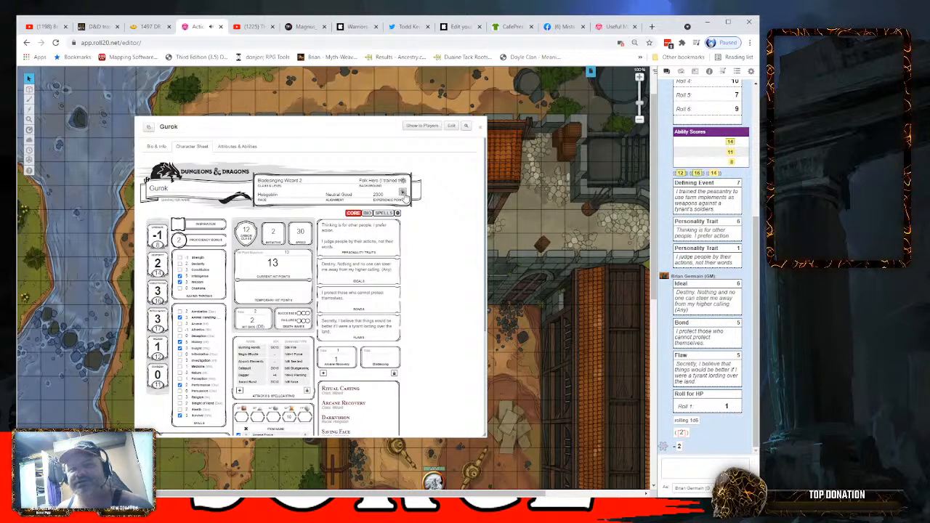
- Start the level-up to wizard level 3 with average hit points after trying a roll, and advance to the spells stage
{"action": "left_click", "coordinate": [403, 193]}
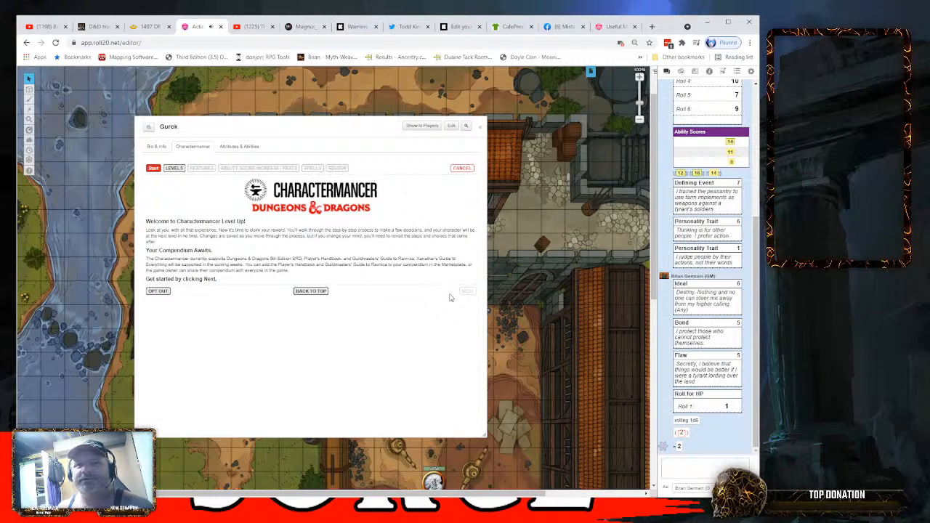
{"action": "left_click", "coordinate": [466, 291]}
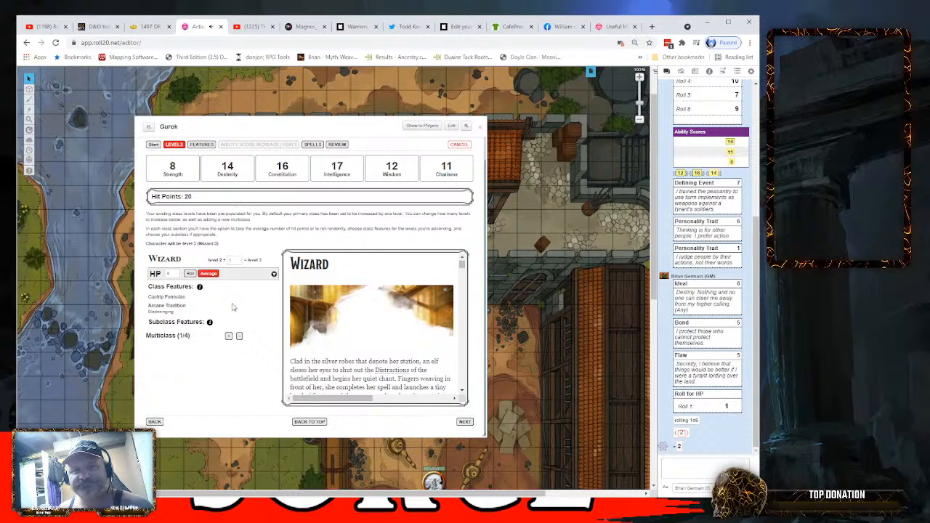
{"action": "left_click", "coordinate": [189, 275]}
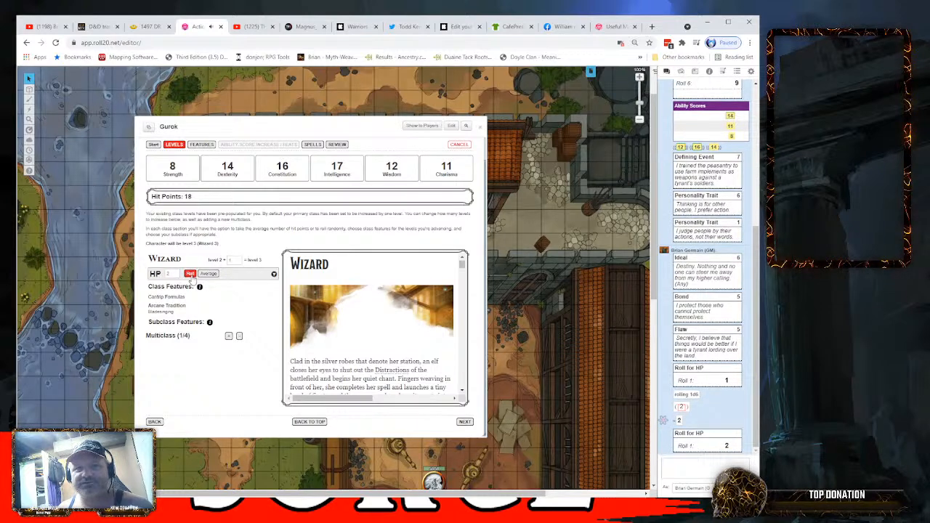
{"action": "left_click", "coordinate": [209, 274]}
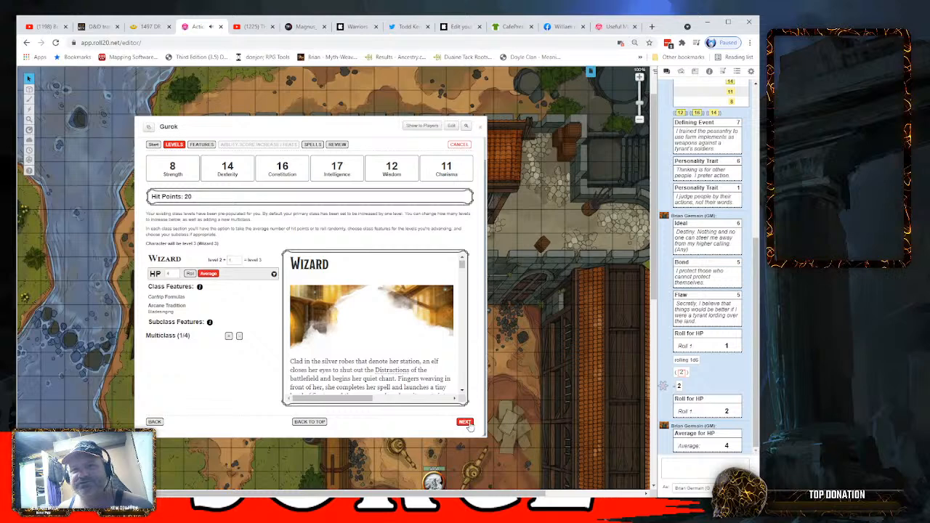
{"action": "left_click", "coordinate": [464, 422]}
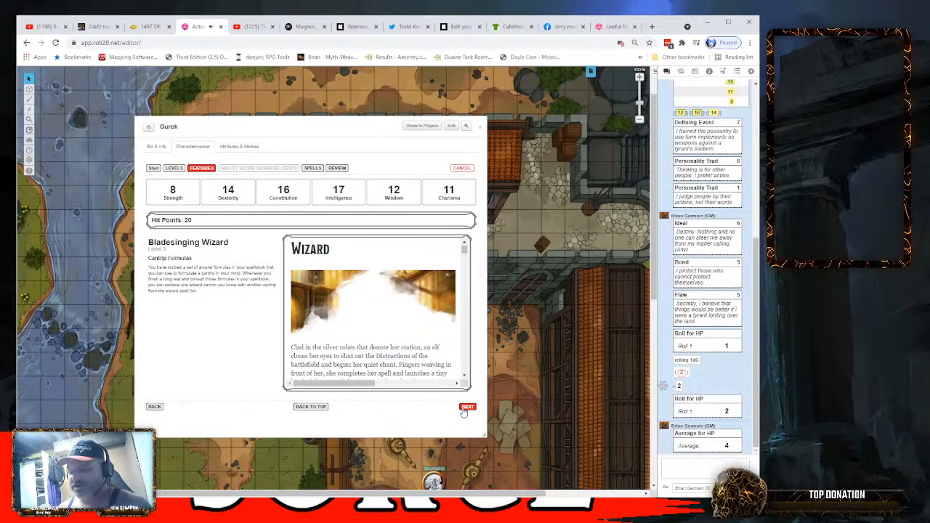
{"action": "left_click", "coordinate": [466, 408]}
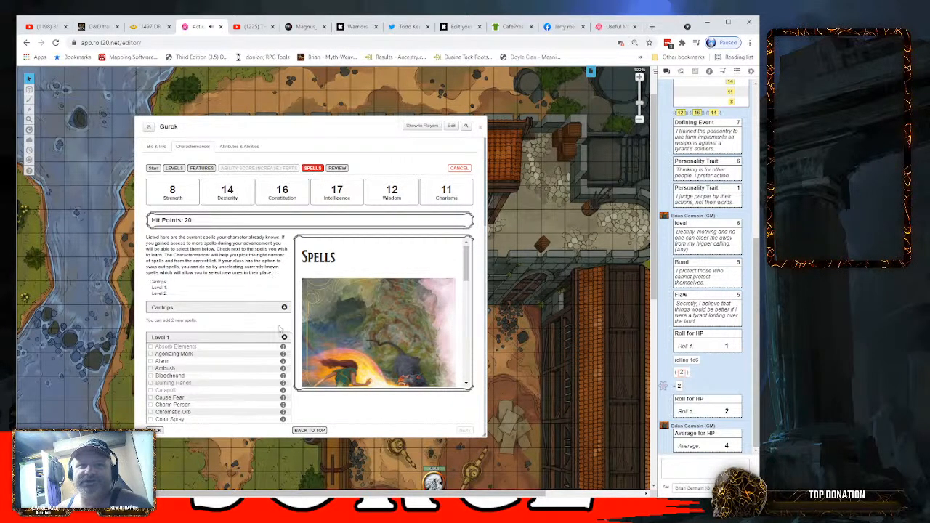
- Look through the level 2 spell list for new spells and examine the description of Aganazzar's Scorcher
{"action": "scroll", "coordinate": [260, 371], "scroll_direction": "down", "scroll_amount": 2}
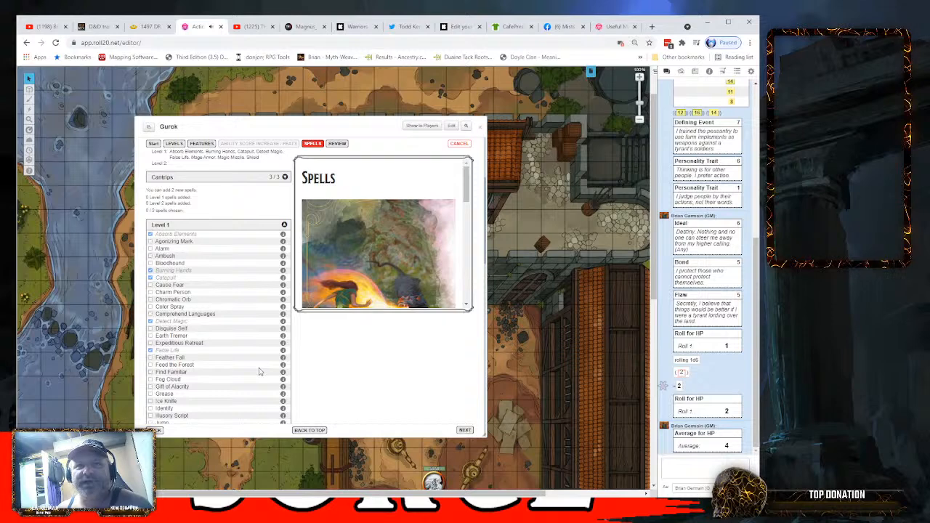
{"action": "scroll", "coordinate": [259, 372], "scroll_direction": "down", "scroll_amount": 10}
{"action": "scroll", "coordinate": [260, 371], "scroll_direction": "down", "scroll_amount": 1}
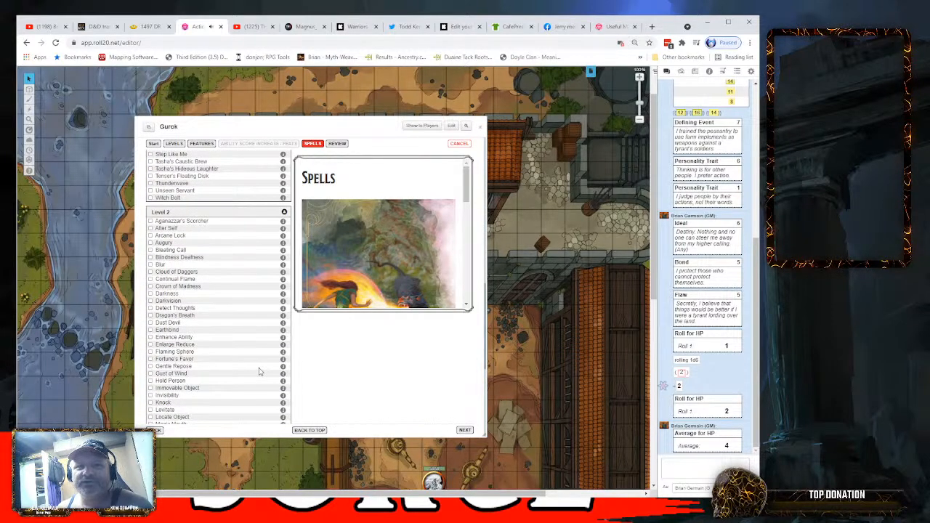
{"action": "left_click", "coordinate": [283, 222]}
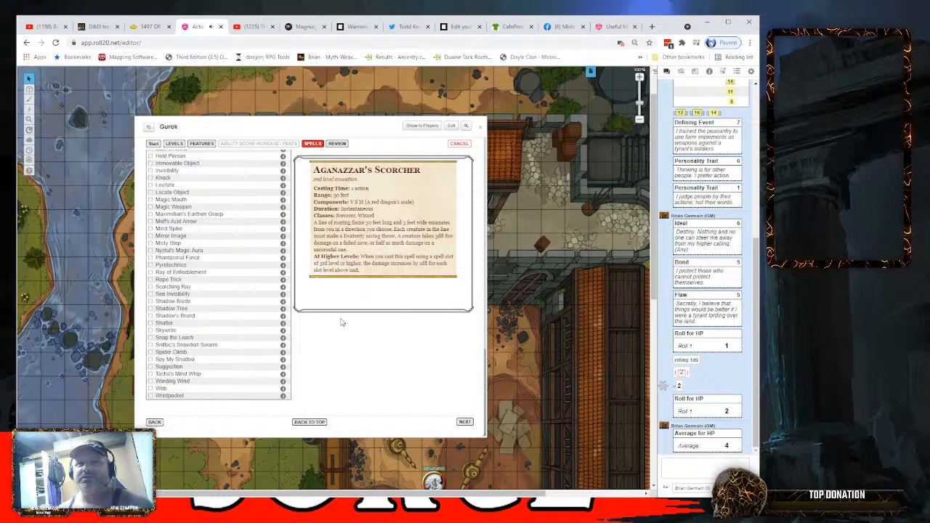
{"action": "scroll", "coordinate": [226, 314], "scroll_direction": "up", "scroll_amount": 3}
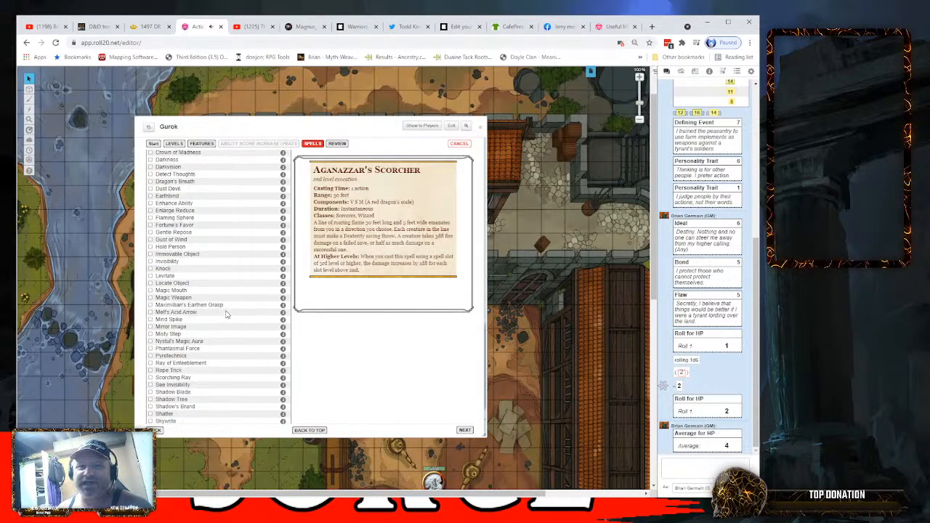
{"action": "scroll", "coordinate": [225, 314], "scroll_direction": "up", "scroll_amount": 3}
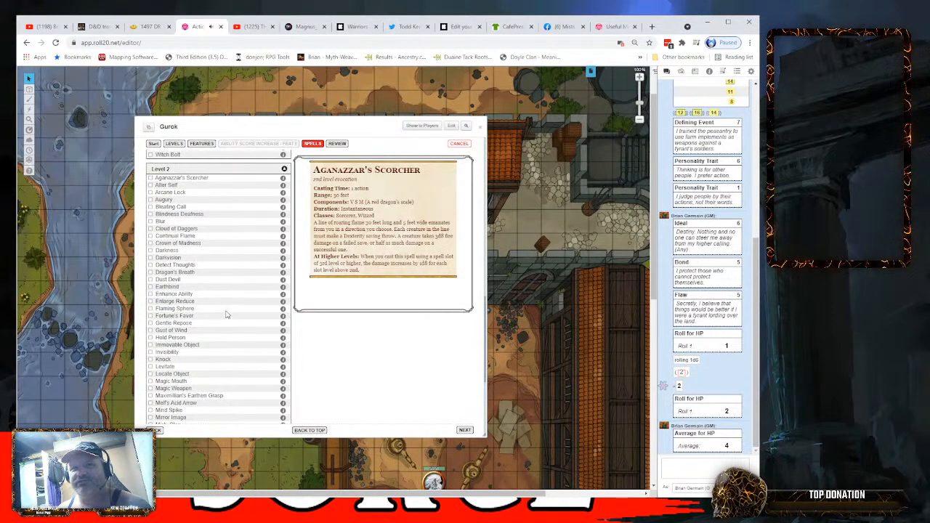
{"action": "scroll", "coordinate": [225, 314], "scroll_direction": "up", "scroll_amount": 3}
{"action": "scroll", "coordinate": [225, 314], "scroll_direction": "down", "scroll_amount": 3}
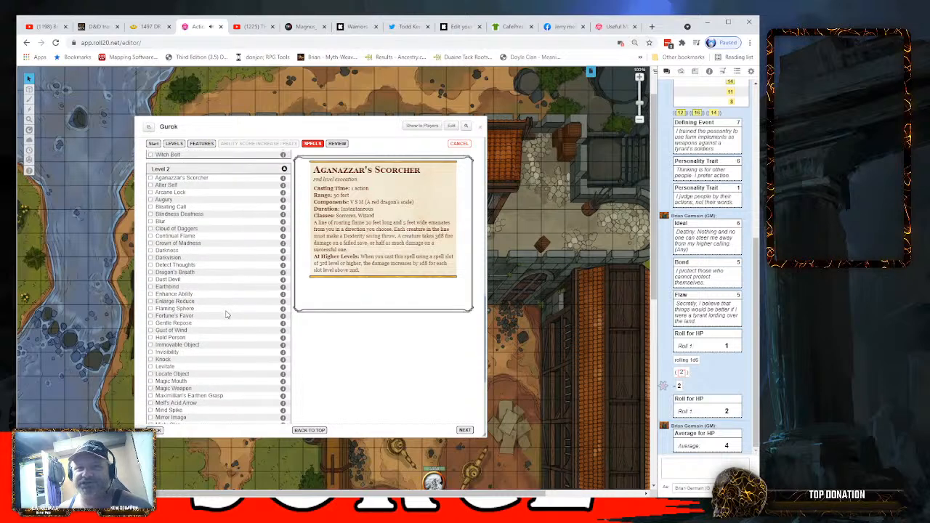
{"action": "scroll", "coordinate": [226, 314], "scroll_direction": "up", "scroll_amount": 2}
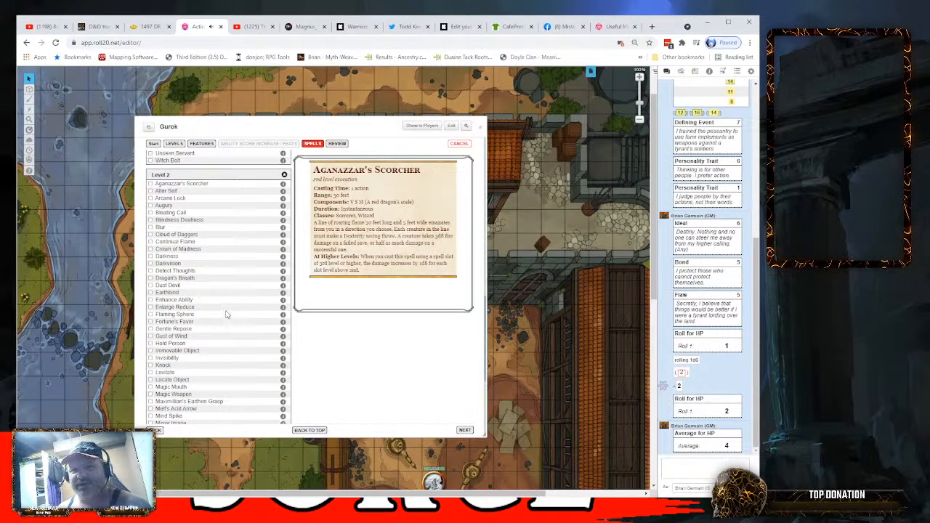
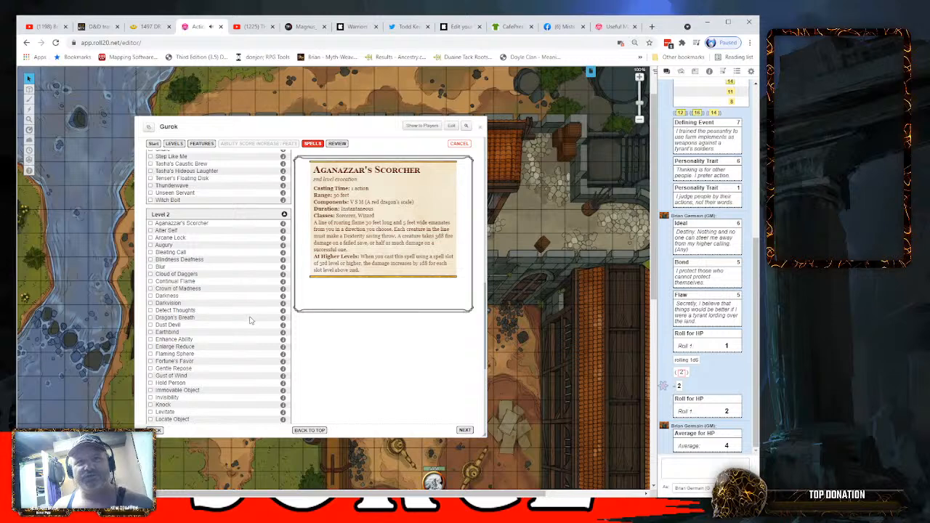
- Read the description of Snilloc's Snowball Swarm and add it as the first new level 2 spell
{"action": "scroll", "coordinate": [246, 310], "scroll_direction": "down", "scroll_amount": 5}
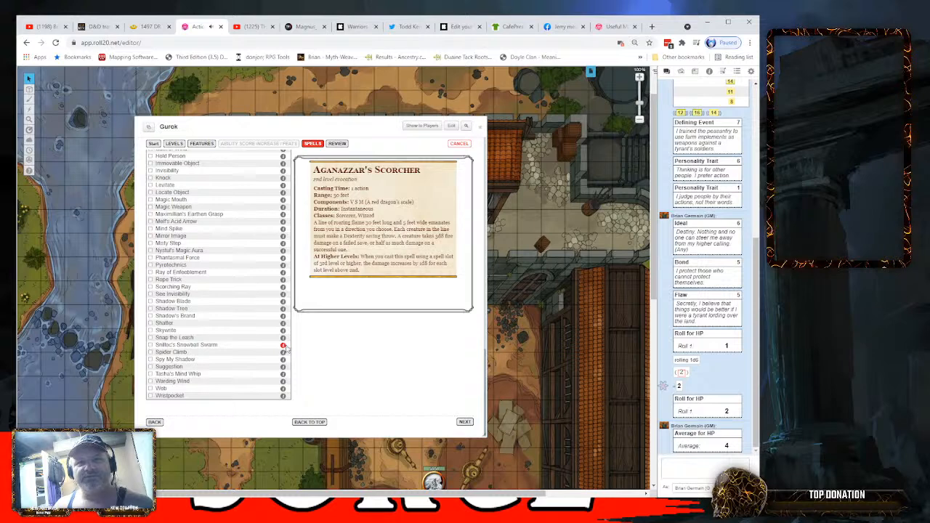
{"action": "left_click", "coordinate": [284, 346]}
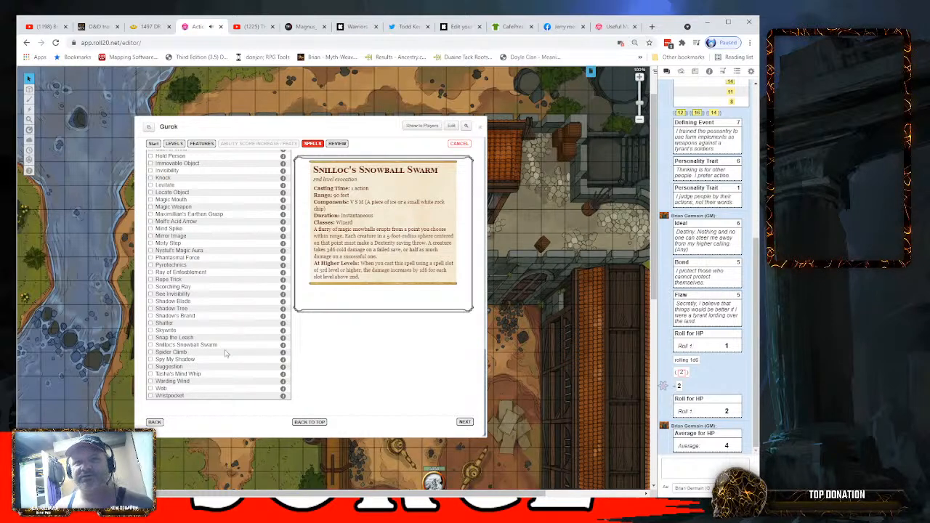
{"action": "left_click", "coordinate": [151, 346]}
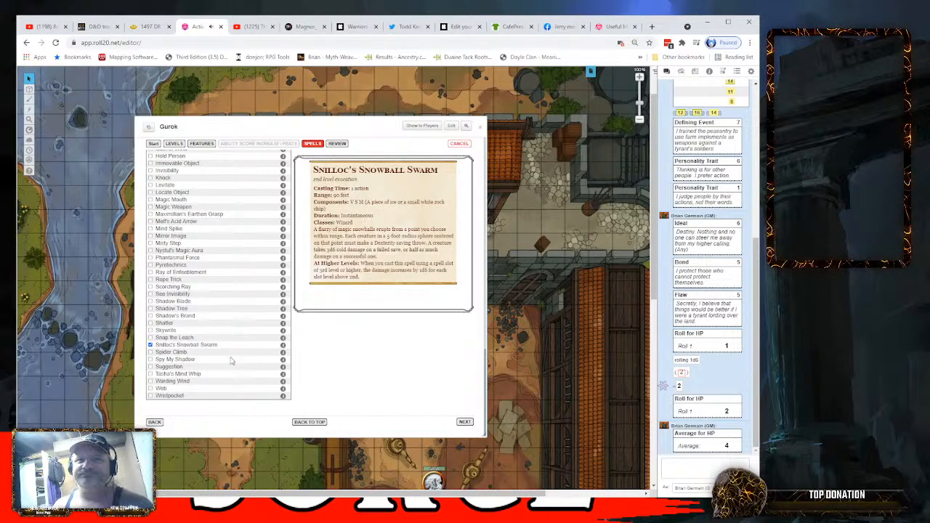
- Look through the level 2 spell list for a second spell, reading the descriptions of Dragon's Breath and Blindness Deafness
{"action": "scroll", "coordinate": [228, 353], "scroll_direction": "up", "scroll_amount": 2}
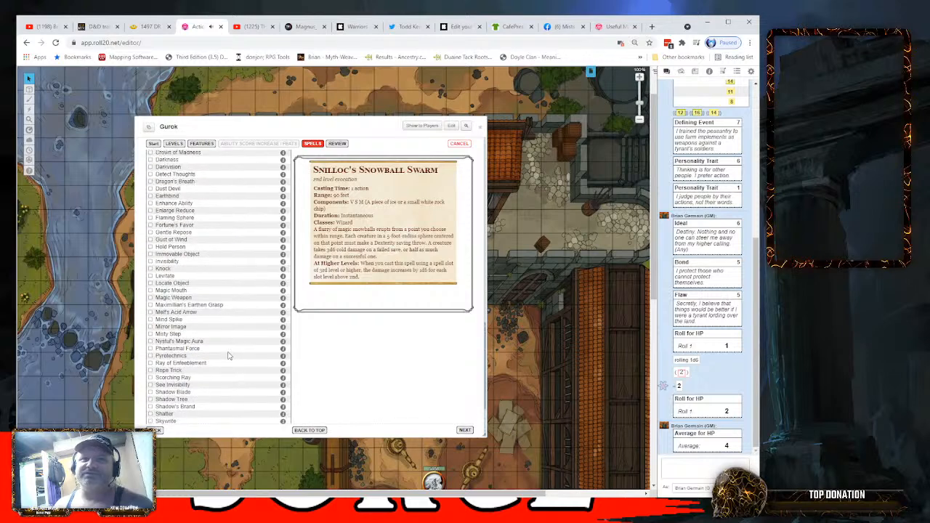
{"action": "scroll", "coordinate": [228, 354], "scroll_direction": "up", "scroll_amount": 8}
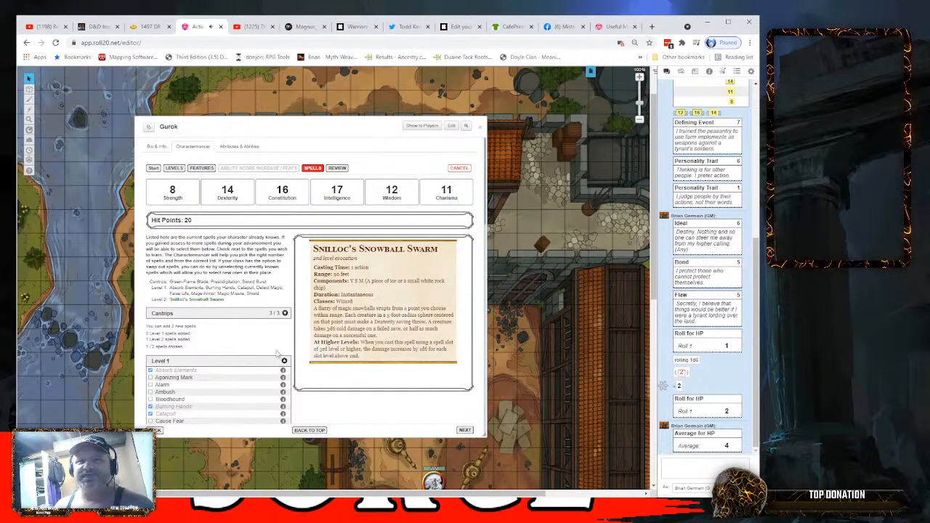
{"action": "scroll", "coordinate": [252, 383], "scroll_direction": "down", "scroll_amount": 8}
{"action": "scroll", "coordinate": [253, 383], "scroll_direction": "down", "scroll_amount": 5}
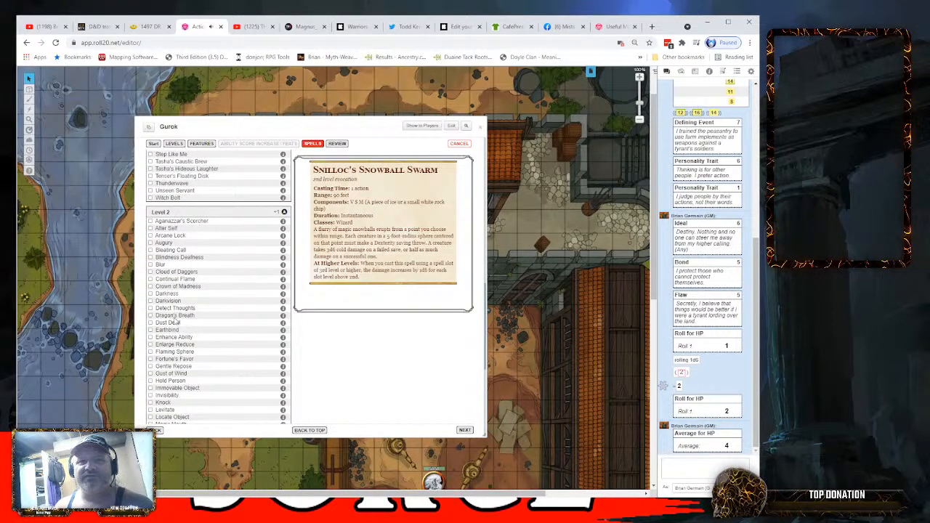
{"action": "left_click", "coordinate": [283, 321]}
{"action": "scroll", "coordinate": [174, 348], "scroll_direction": "down", "scroll_amount": 5}
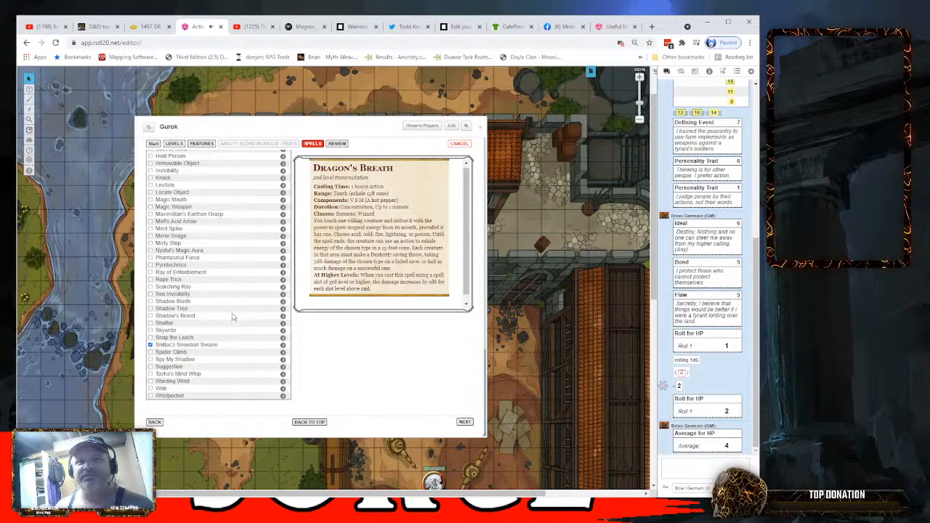
{"action": "scroll", "coordinate": [216, 307], "scroll_direction": "up", "scroll_amount": 4}
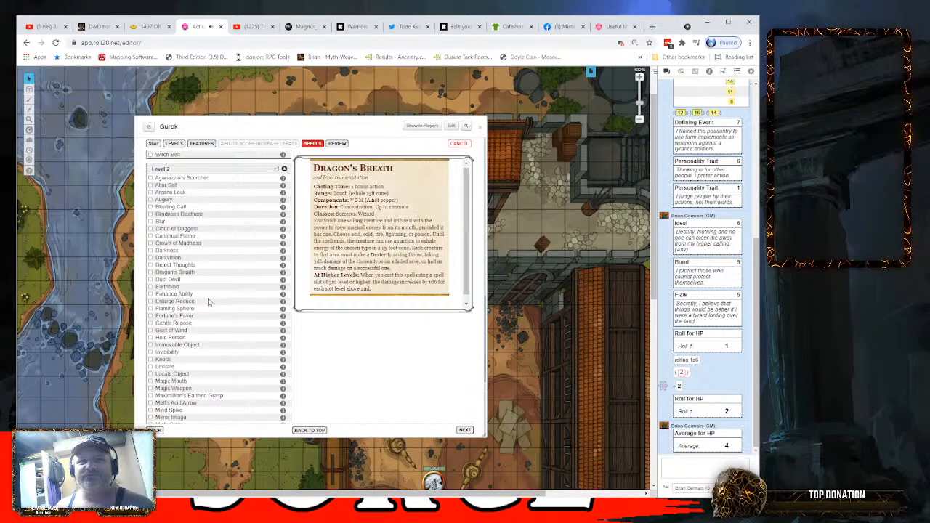
{"action": "scroll", "coordinate": [210, 299], "scroll_direction": "up", "scroll_amount": 2}
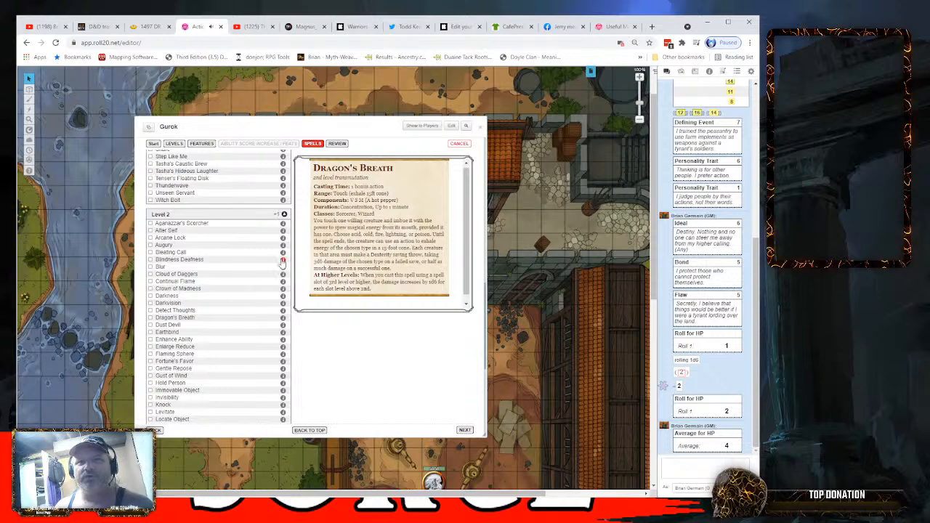
{"action": "left_click", "coordinate": [284, 260]}
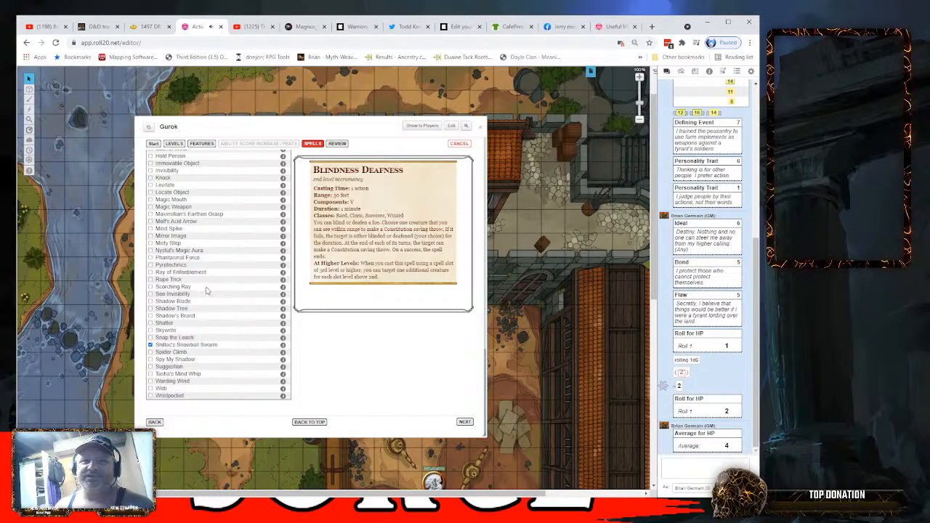
- Choose Darkness as the second new level 2 spell after trying Dragon's Breath, and apply the level 3 changes from the review
{"action": "scroll", "coordinate": [204, 291], "scroll_direction": "up", "scroll_amount": 3}
{"action": "scroll", "coordinate": [198, 288], "scroll_direction": "up", "scroll_amount": 1}
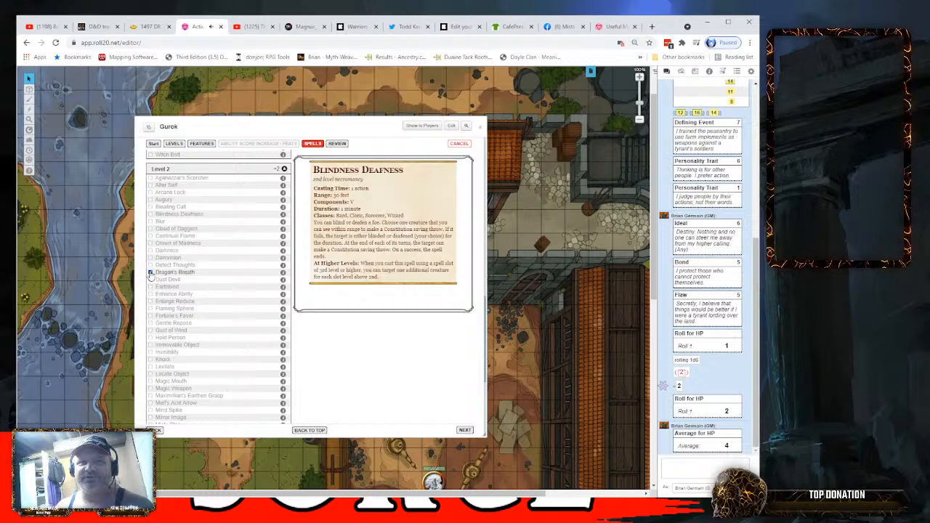
{"action": "left_click", "coordinate": [151, 273]}
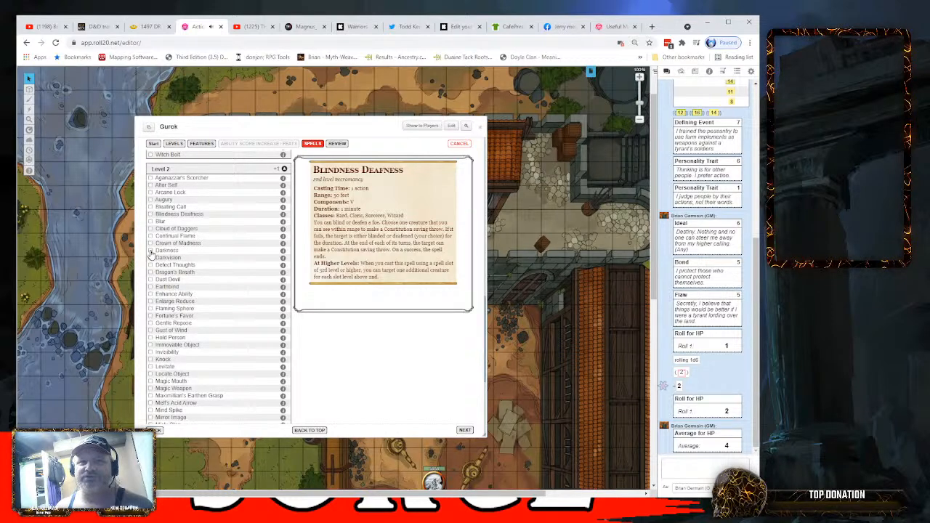
{"action": "left_click", "coordinate": [150, 250]}
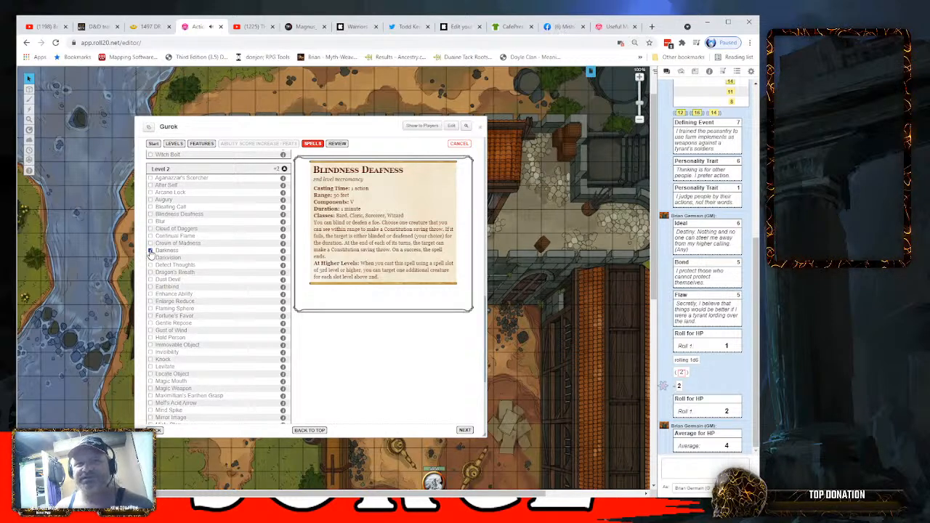
{"action": "left_click", "coordinate": [465, 431]}
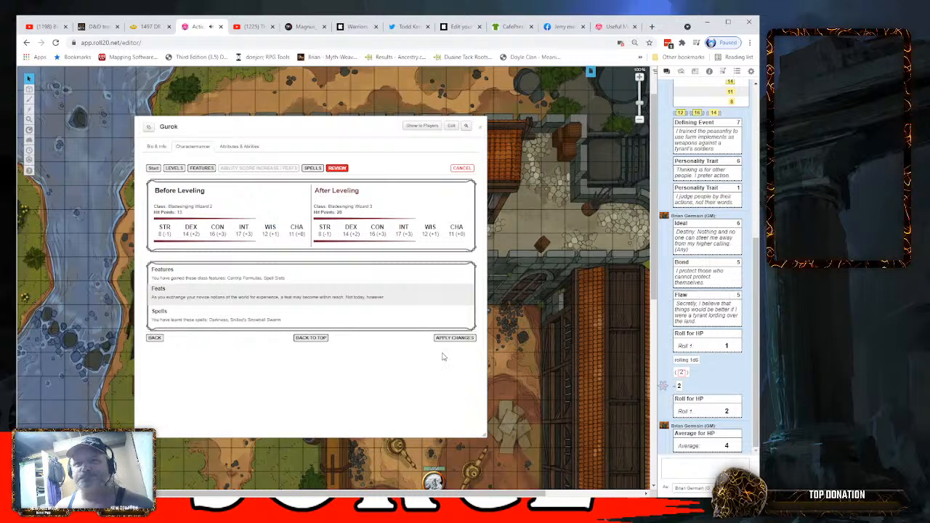
{"action": "left_click", "coordinate": [449, 340]}
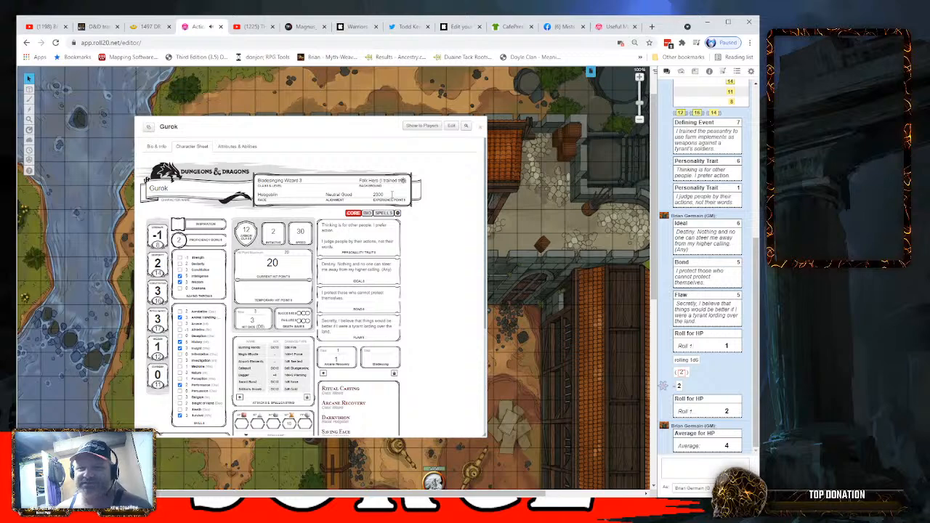
- Reposition and resize Gurok's character sheet to be taller, review his stats, features and equipment, and close the sheet
{"action": "left_click_drag", "start_coordinate": [325, 126], "coordinate": [333, 84]}
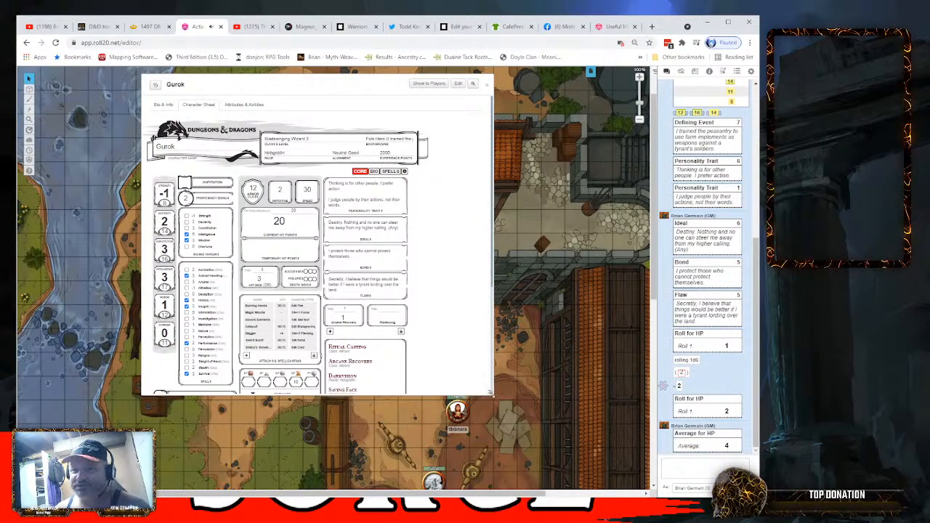
{"action": "left_click_drag", "start_coordinate": [489, 393], "coordinate": [442, 480]}
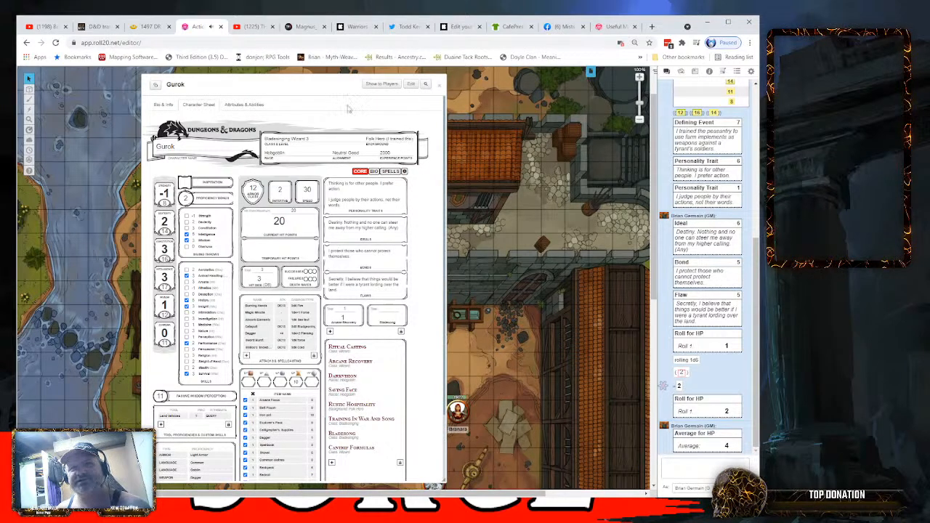
{"action": "left_click_drag", "start_coordinate": [320, 89], "coordinate": [321, 82]}
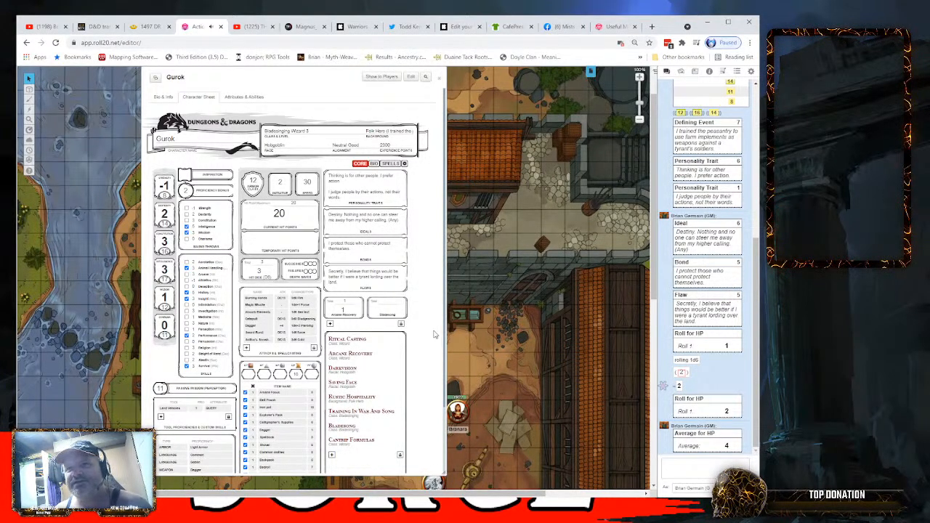
{"action": "scroll", "coordinate": [424, 329], "scroll_direction": "down", "scroll_amount": 1}
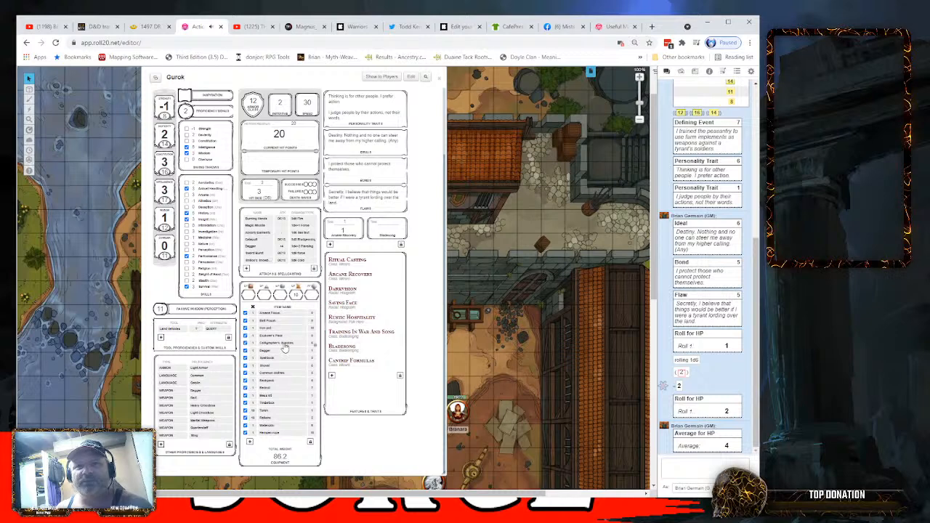
{"action": "scroll", "coordinate": [368, 357], "scroll_direction": "up", "scroll_amount": 2}
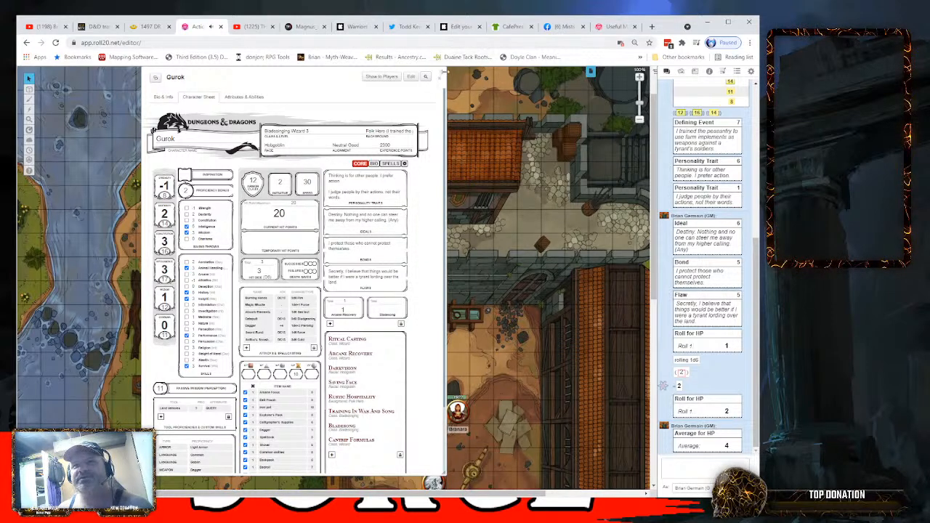
{"action": "left_click", "coordinate": [440, 78]}
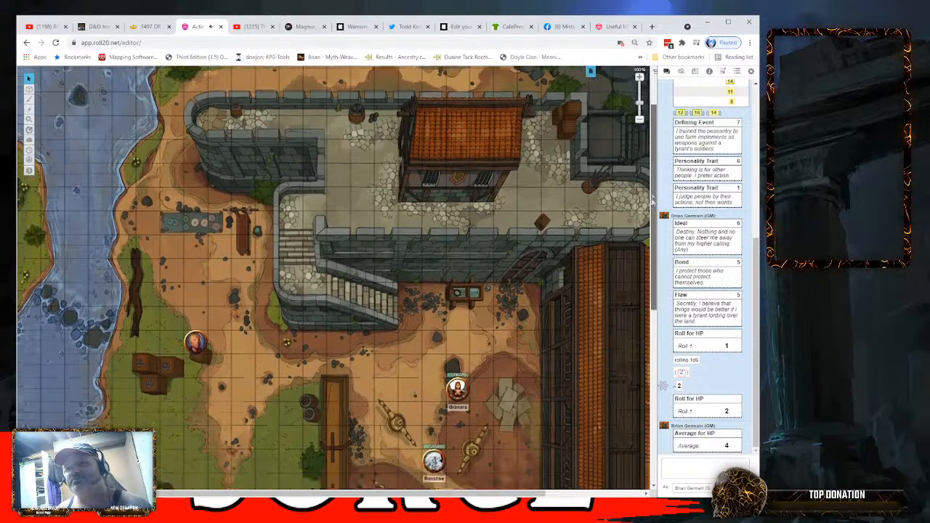
- Bring the lower courtyard of the map into view and search the D&D 5th Edition compendium for hobgoblin
{"action": "left_click_drag", "start_coordinate": [653, 202], "coordinate": [653, 275]}
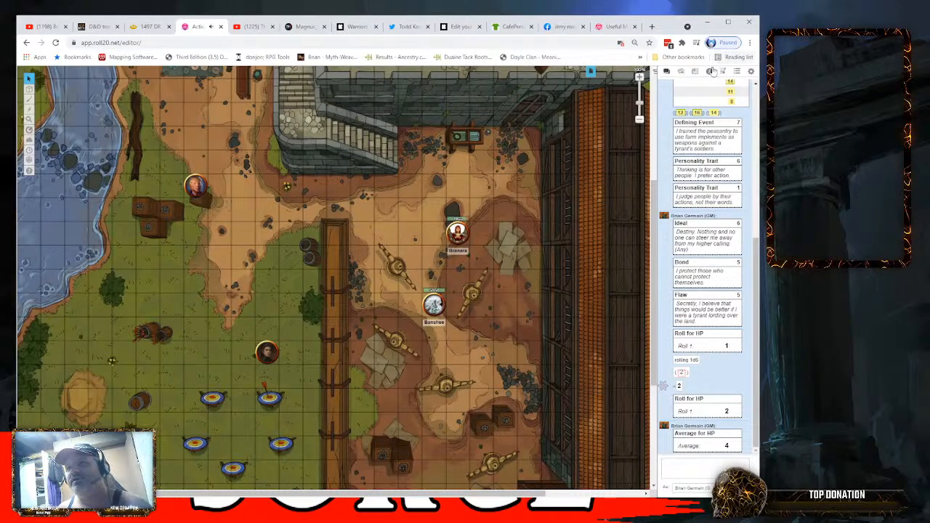
{"action": "left_click", "coordinate": [695, 72]}
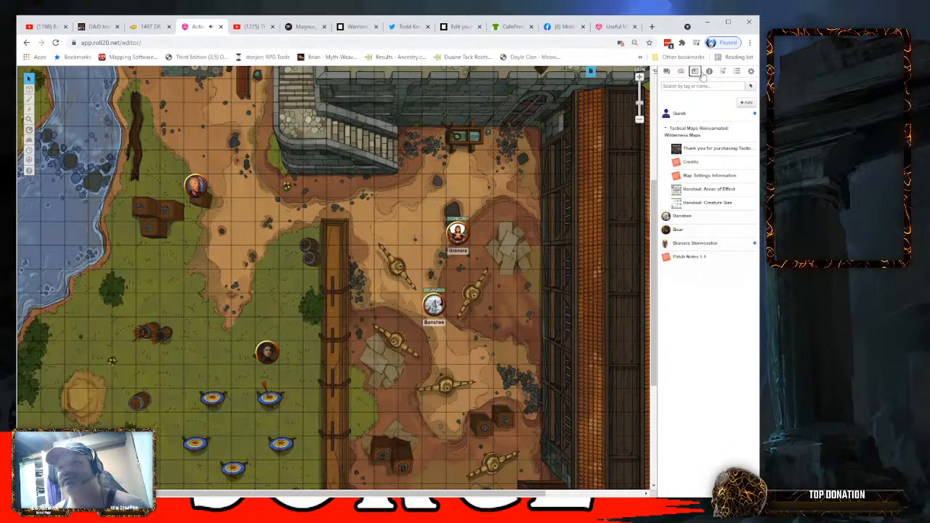
{"action": "left_click", "coordinate": [708, 73]}
{"action": "left_click", "coordinate": [675, 97]}
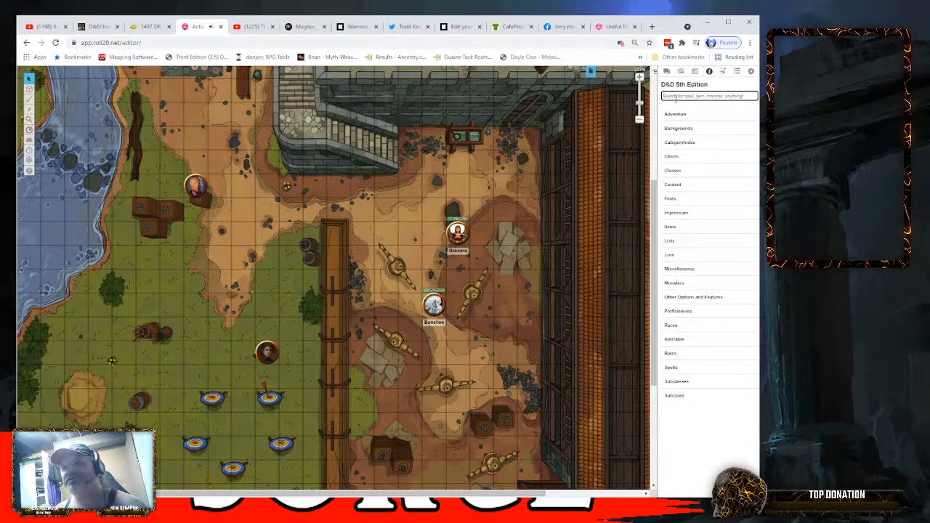
{"action": "type", "text": "e"}
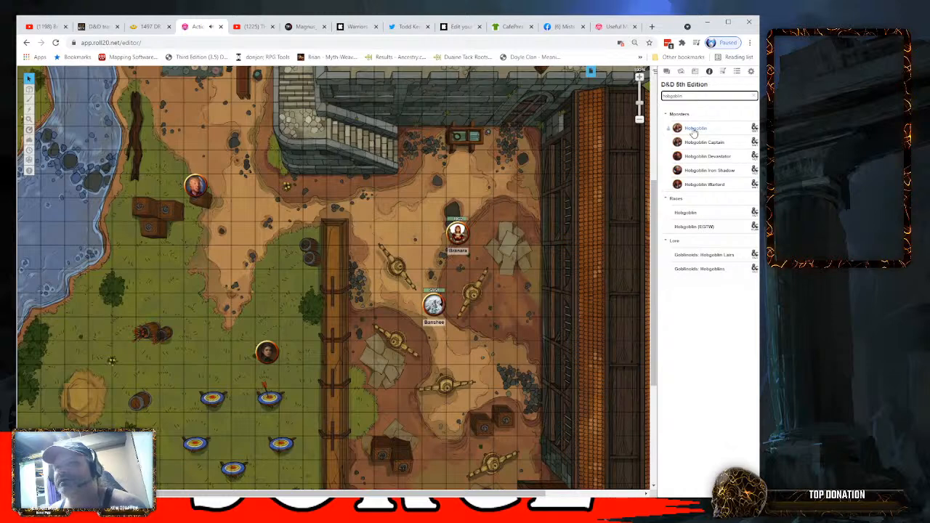
- Try placing the basic Hobgoblin monster's token on the courtyard map, and delete the token
{"action": "left_click_drag", "start_coordinate": [696, 127], "coordinate": [234, 289]}
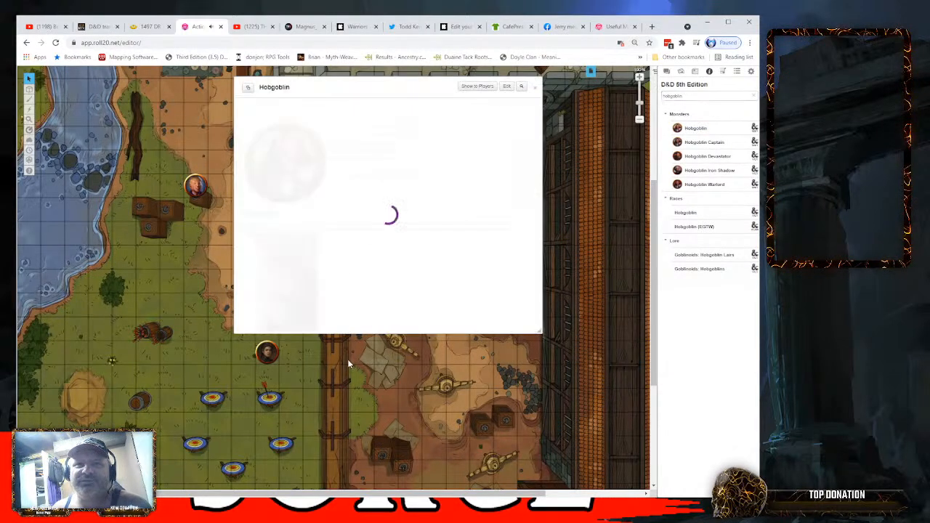
{"action": "left_click", "coordinate": [536, 87]}
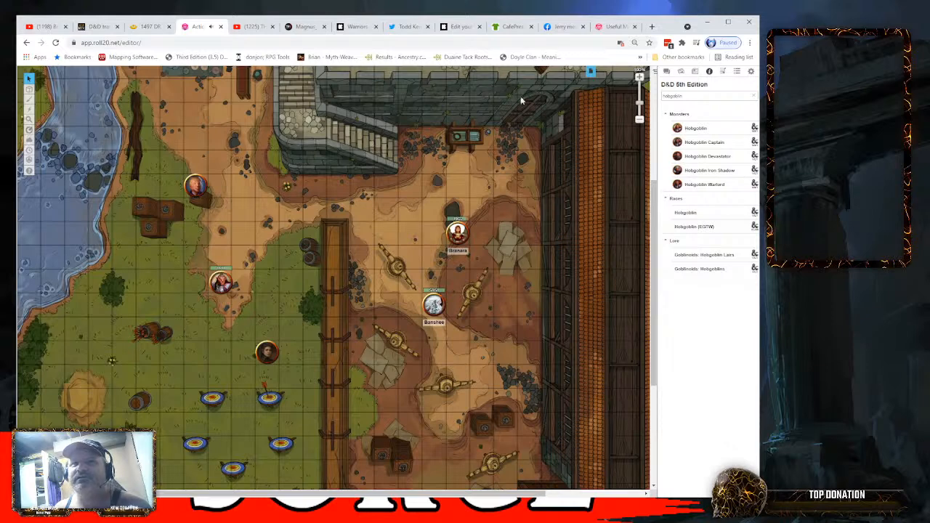
{"action": "left_click", "coordinate": [218, 283]}
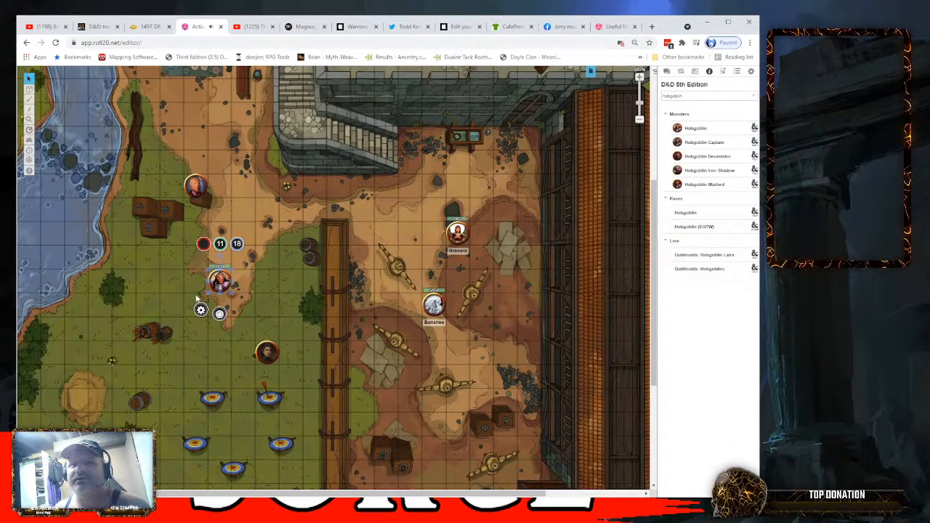
{"action": "key", "text": "Delete"}
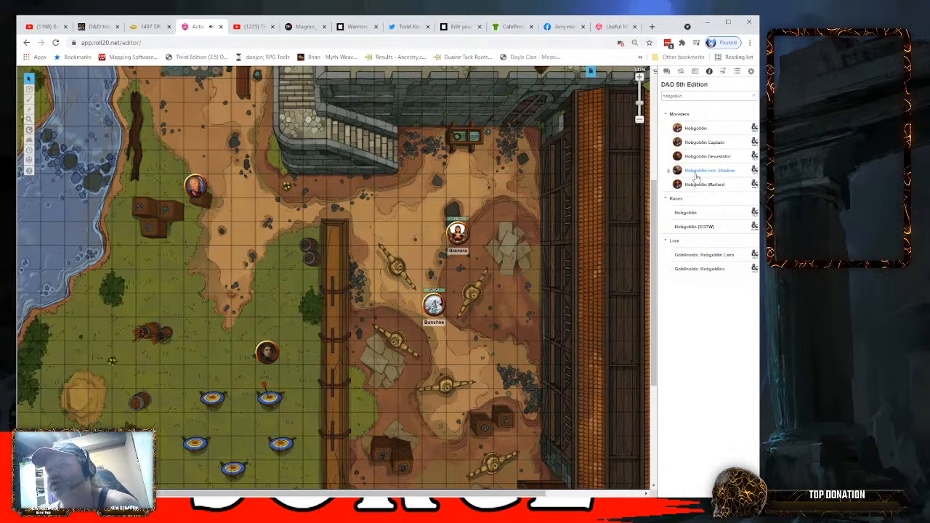
- Place the Hobgoblin Devastator's token on the path in the courtyard, close its character window and select the token
{"action": "left_click_drag", "start_coordinate": [702, 168], "coordinate": [225, 285]}
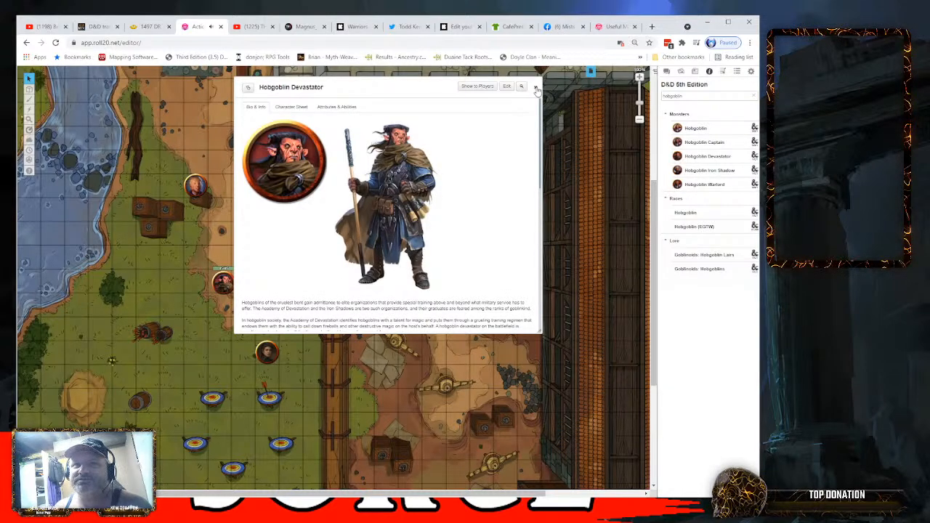
{"action": "left_click", "coordinate": [537, 88]}
{"action": "left_click", "coordinate": [220, 282]}
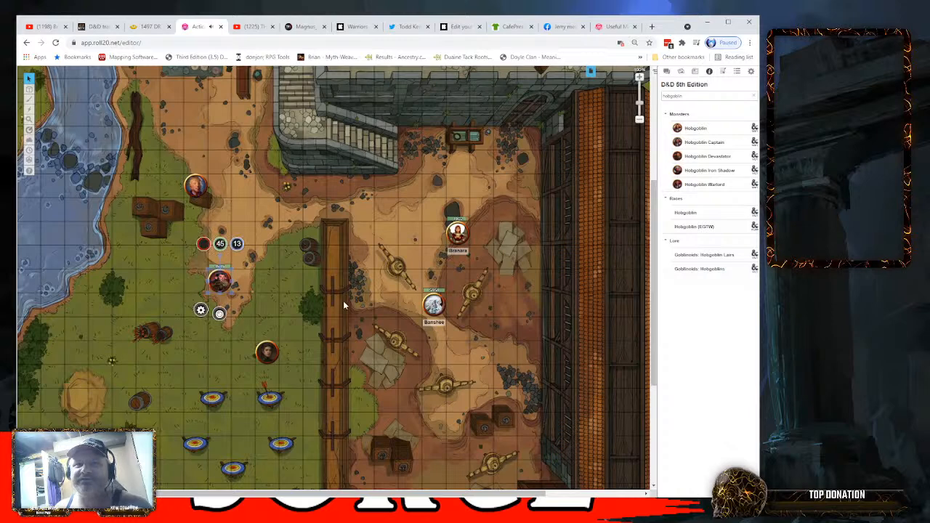
- Link the Hobgoblin Devastator token to the Gurok character, turn on its nameplate, save, and recheck the token's settings
{"action": "double_click", "coordinate": [222, 280]}
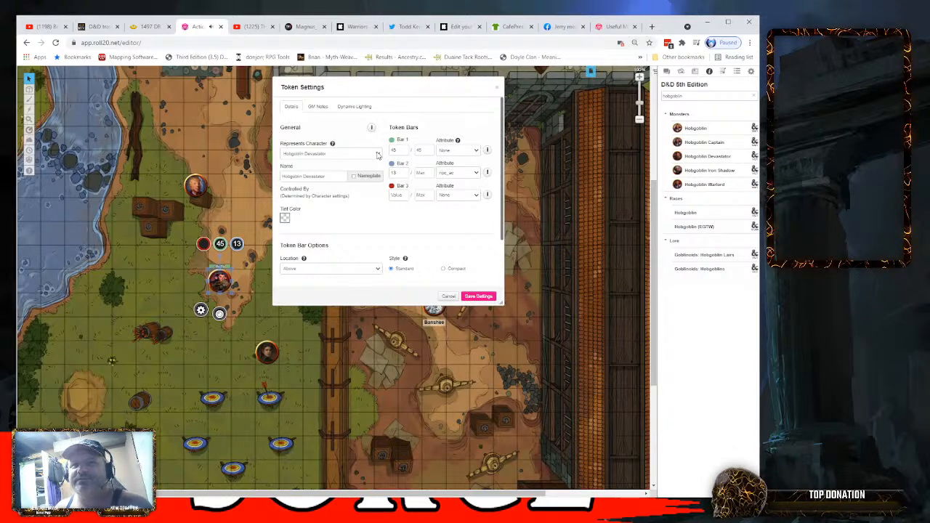
{"action": "left_click", "coordinate": [333, 189]}
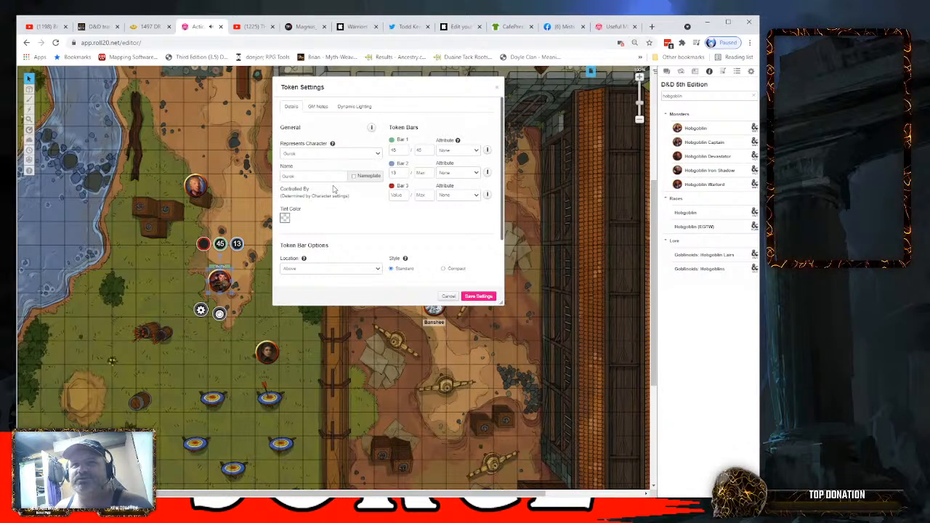
{"action": "left_click", "coordinate": [354, 176]}
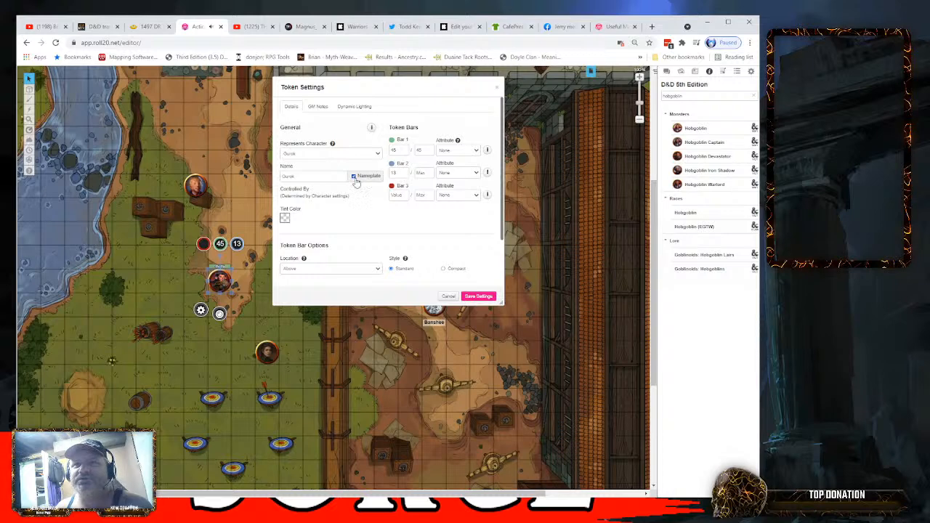
{"action": "mouse_move", "coordinate": [372, 129]}
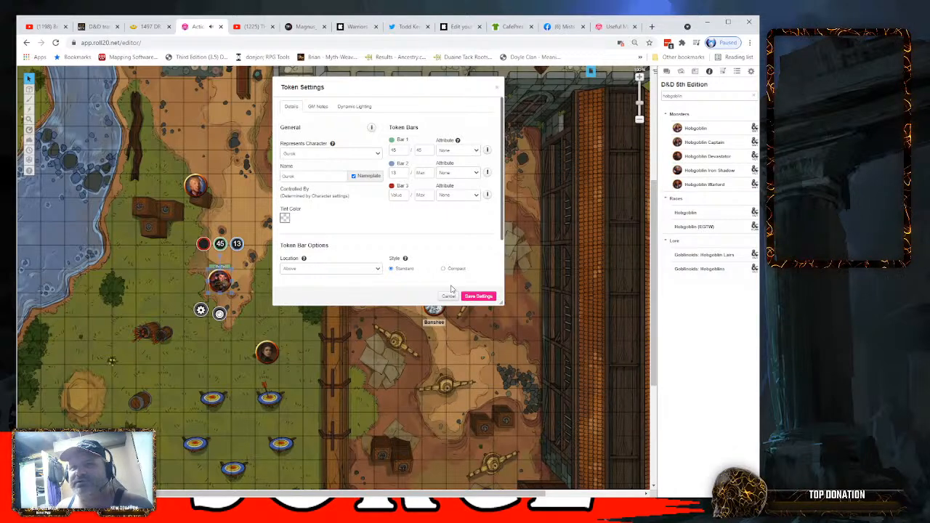
{"action": "left_click", "coordinate": [478, 296]}
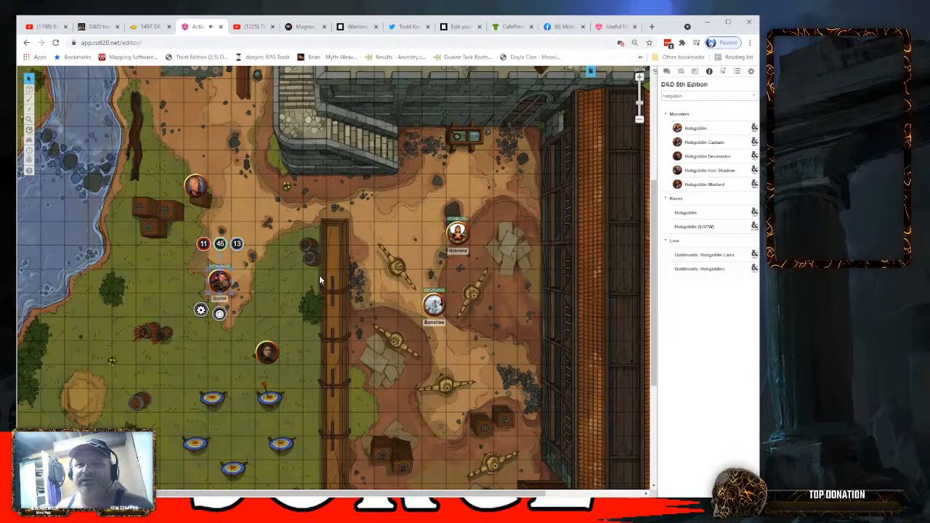
{"action": "double_click", "coordinate": [219, 282]}
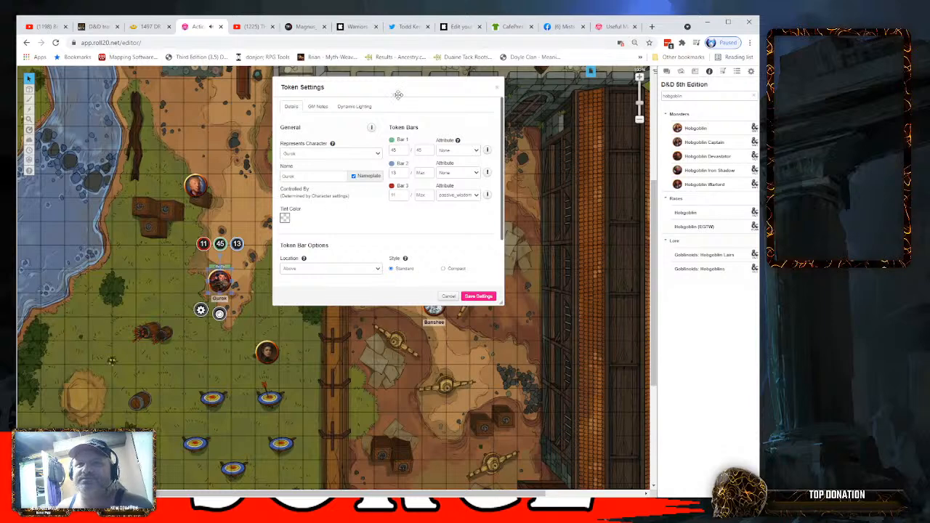
{"action": "left_click", "coordinate": [498, 87]}
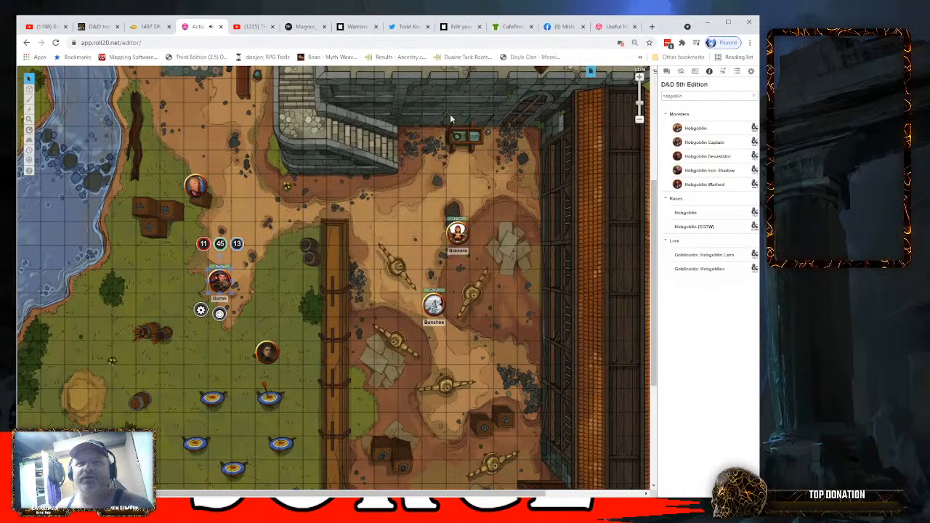
- Reopen the settings of Gurok's token and examine its GM notes, vision and night vision options
{"action": "double_click", "coordinate": [219, 282]}
{"action": "left_click", "coordinate": [317, 106]}
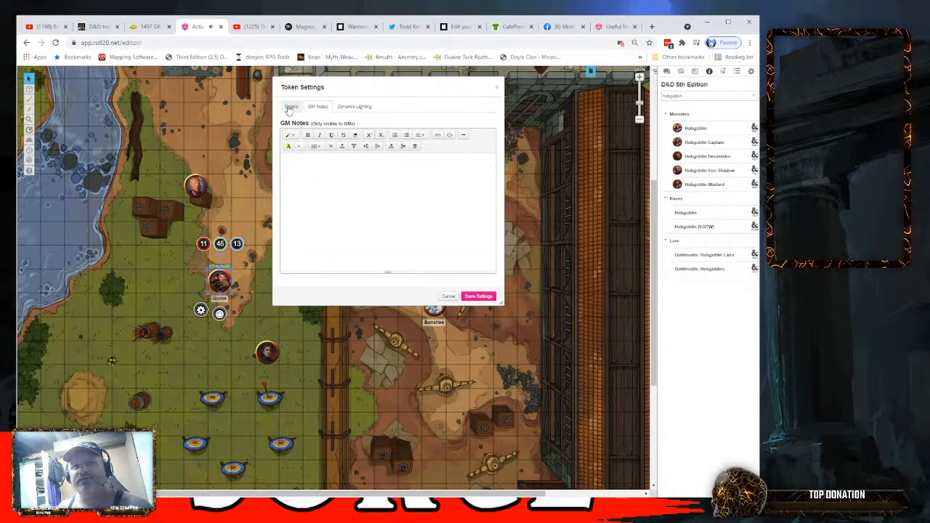
{"action": "left_click", "coordinate": [290, 107]}
{"action": "left_click", "coordinate": [353, 108]}
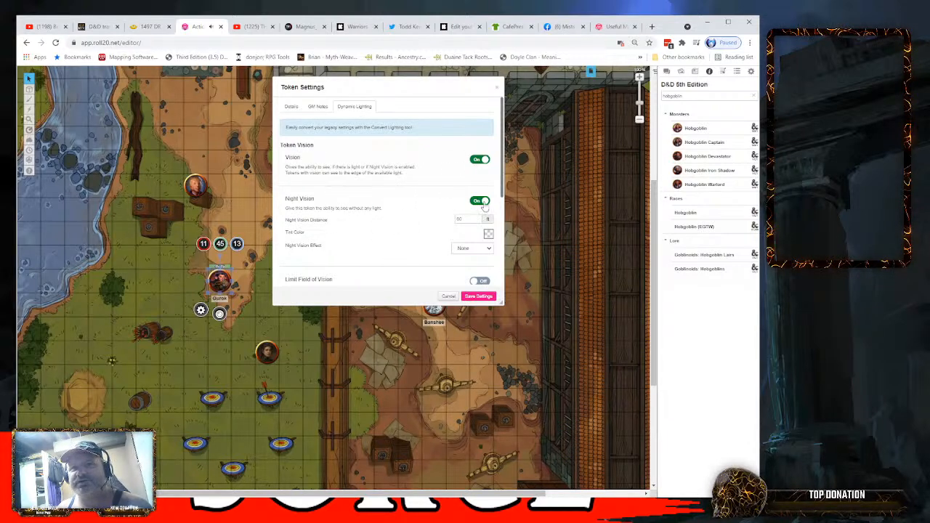
{"action": "scroll", "coordinate": [408, 234], "scroll_direction": "down", "scroll_amount": 1}
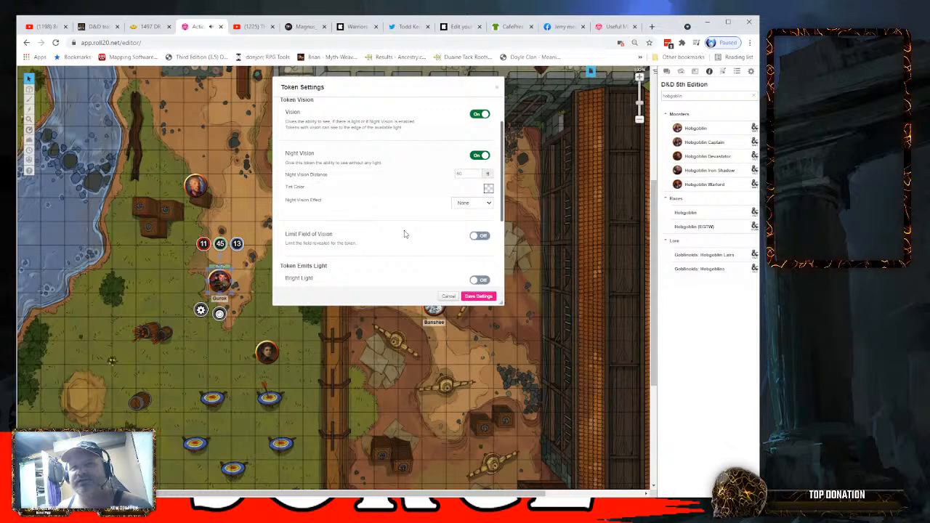
- Turn on Limit Field of Vision for Gurok's token, try a different total, reset it to 0, and save the token settings
{"action": "left_click", "coordinate": [478, 237]}
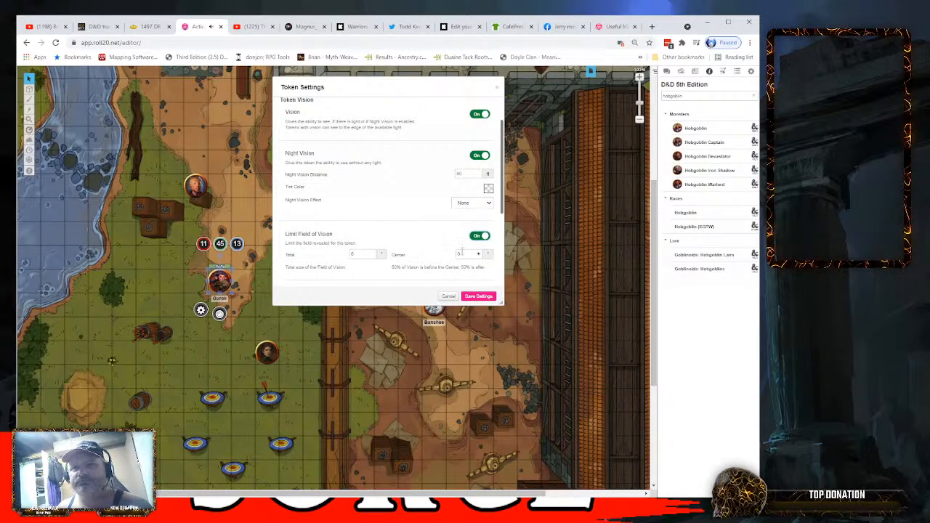
{"action": "left_click", "coordinate": [357, 254]}
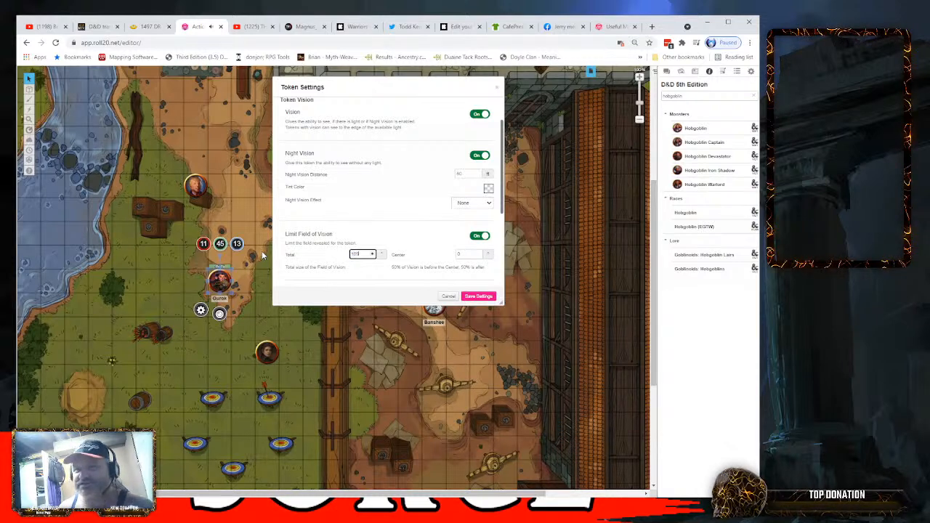
{"action": "left_click", "coordinate": [412, 219]}
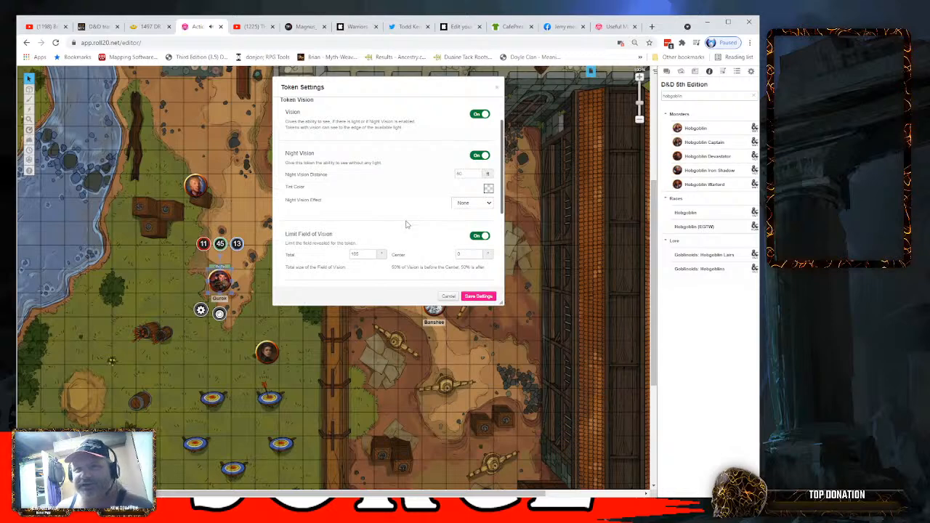
{"action": "left_click_drag", "start_coordinate": [360, 254], "coordinate": [335, 256]}
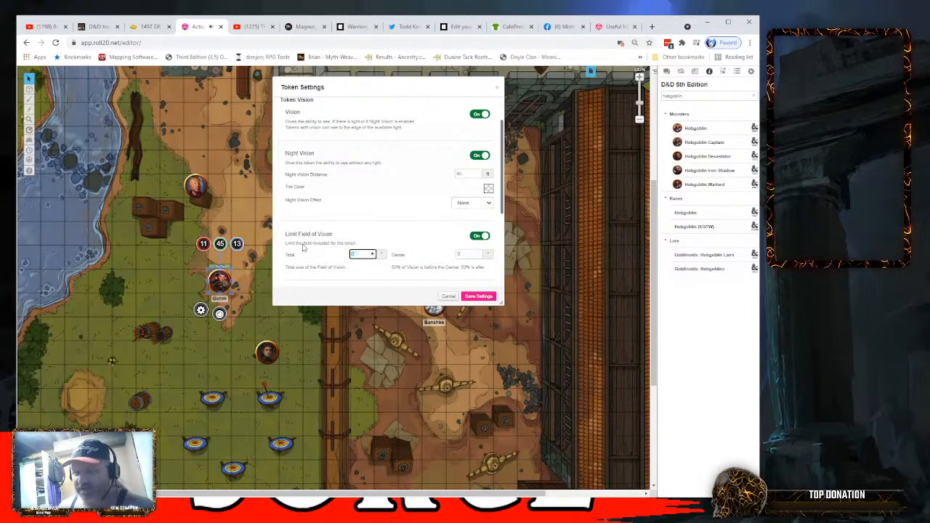
{"action": "left_click", "coordinate": [391, 223]}
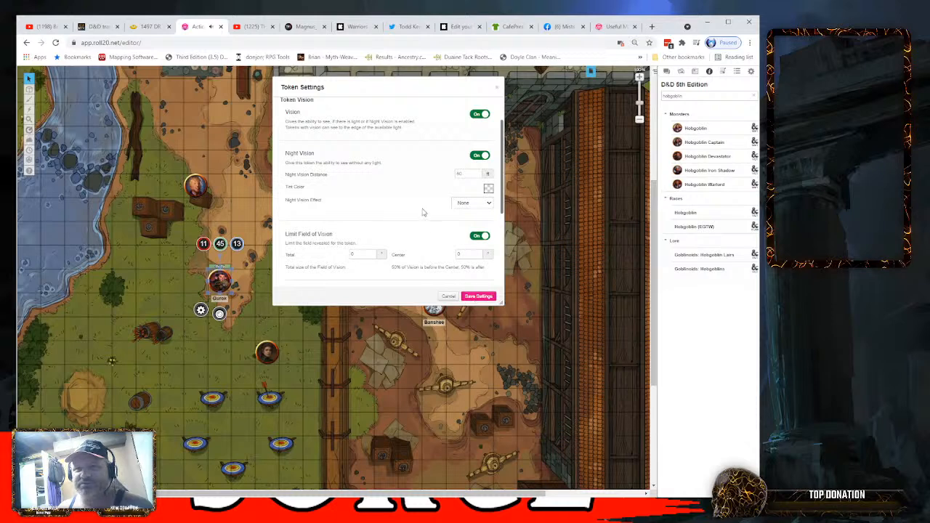
{"action": "scroll", "coordinate": [422, 212], "scroll_direction": "down", "scroll_amount": 3}
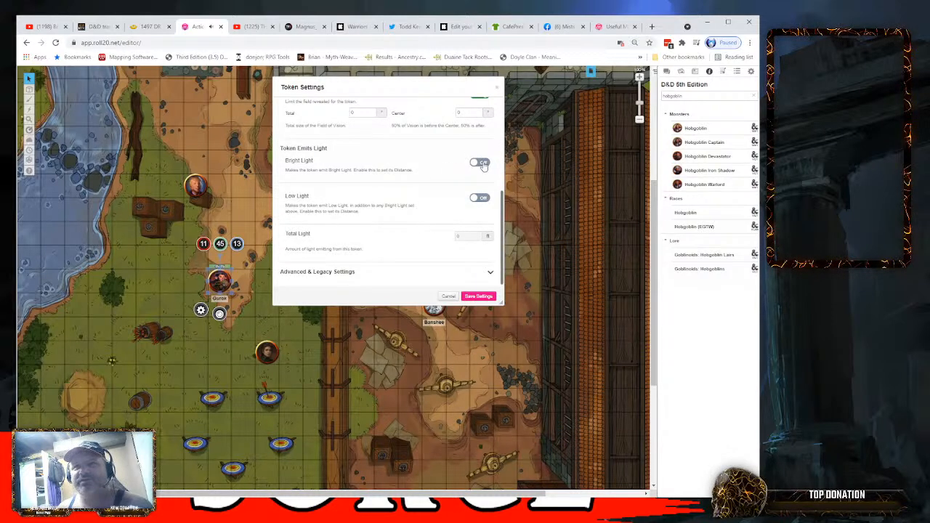
{"action": "left_click", "coordinate": [478, 297]}
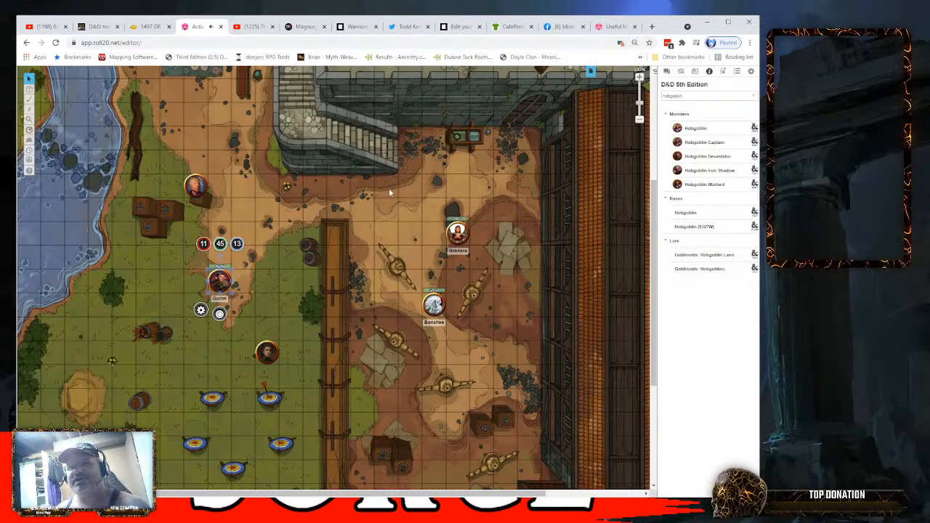
- Enable Dynamic Lighting on the Untitled page, switch Daylight Mode on and back off, and save the page settings
{"action": "left_click", "coordinate": [590, 72]}
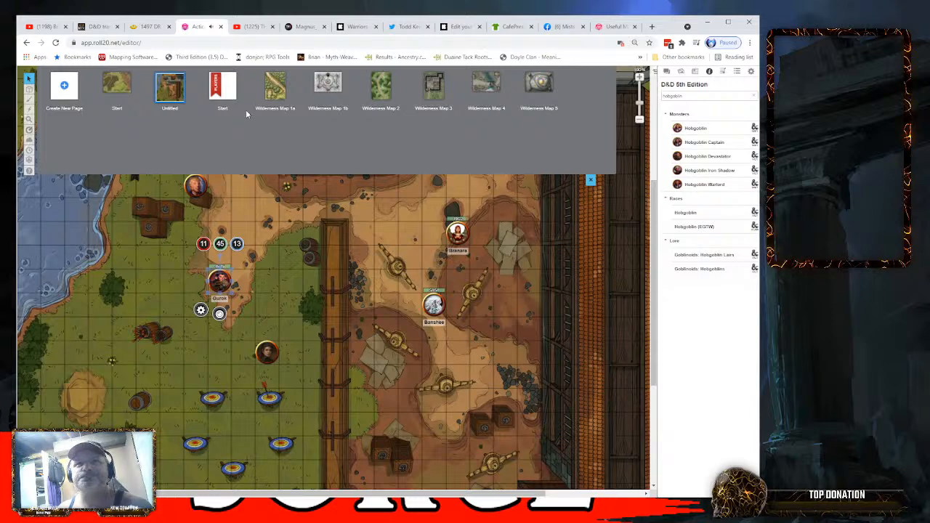
{"action": "left_click", "coordinate": [190, 100]}
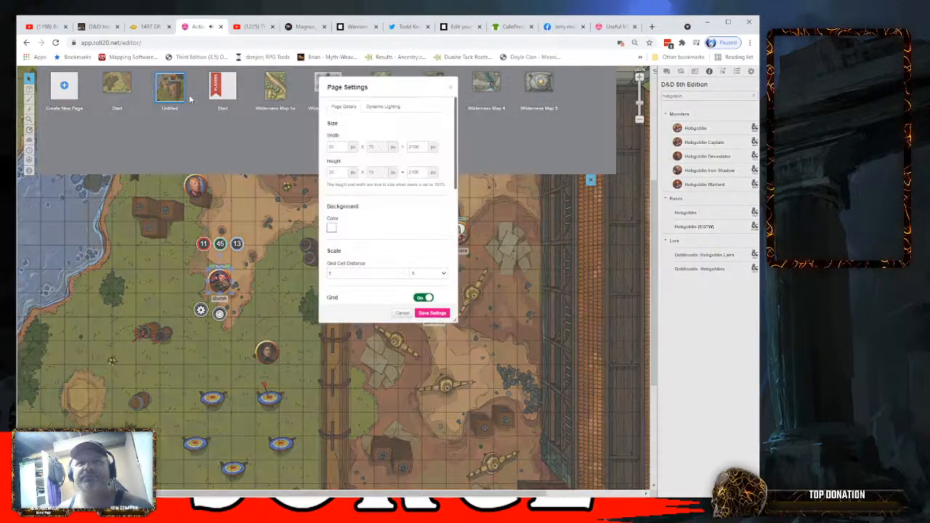
{"action": "left_click", "coordinate": [373, 107]}
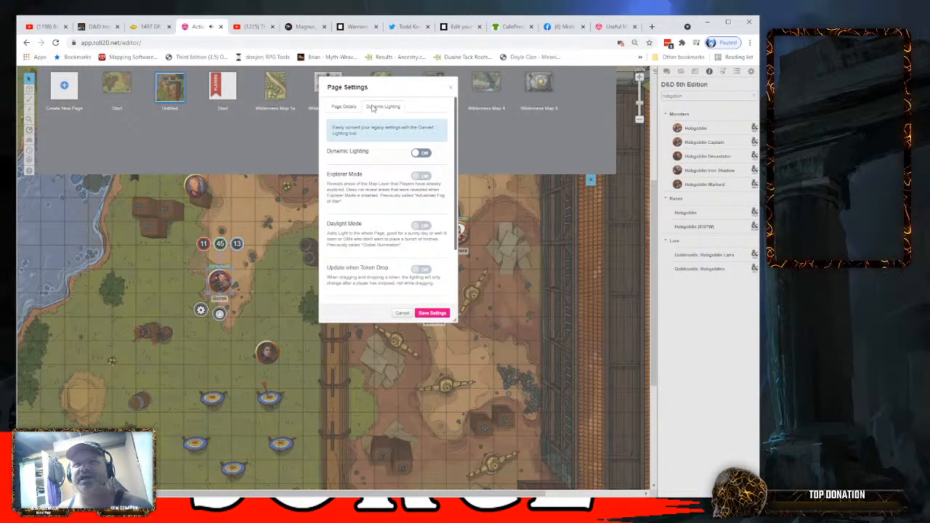
{"action": "left_click", "coordinate": [420, 154]}
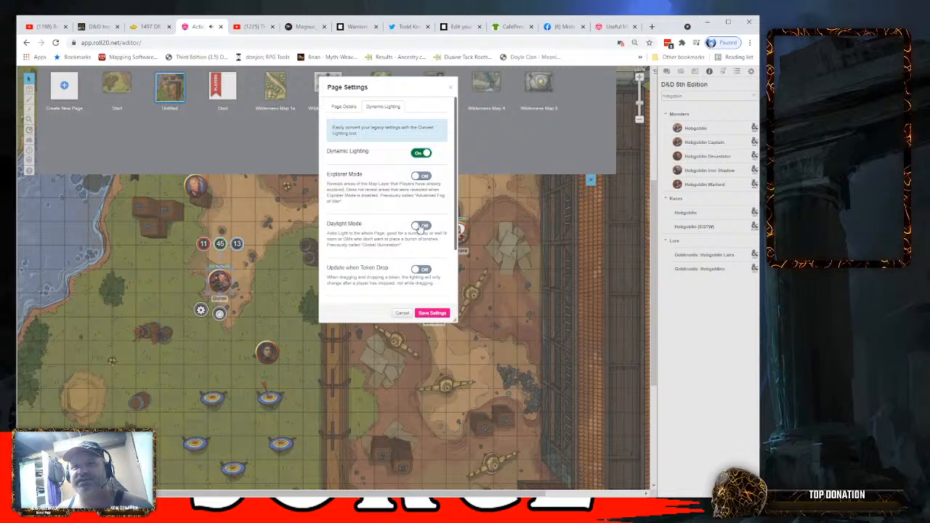
{"action": "left_click", "coordinate": [421, 226]}
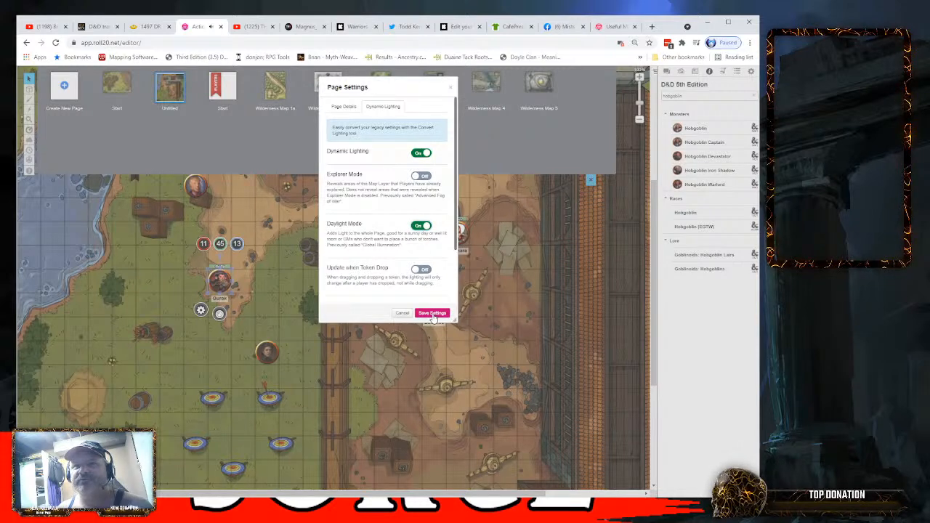
{"action": "left_click", "coordinate": [425, 227]}
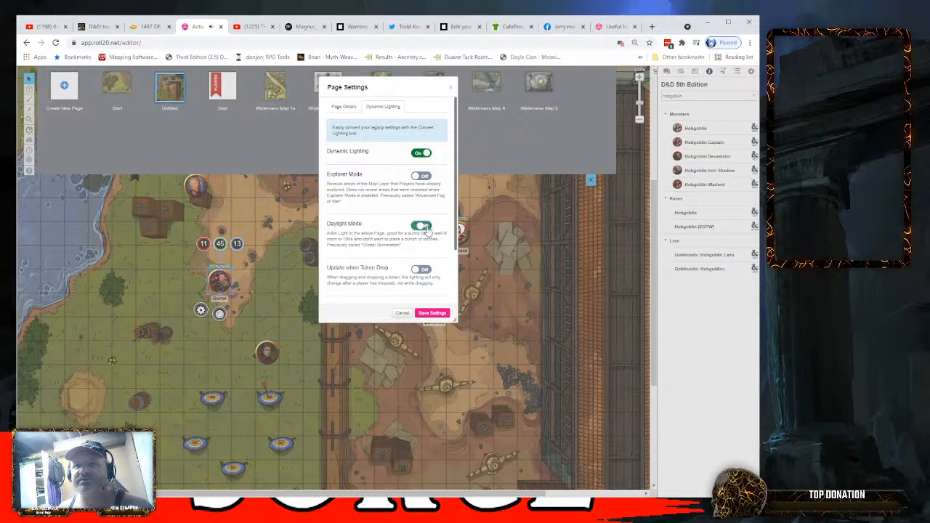
{"action": "left_click", "coordinate": [434, 314]}
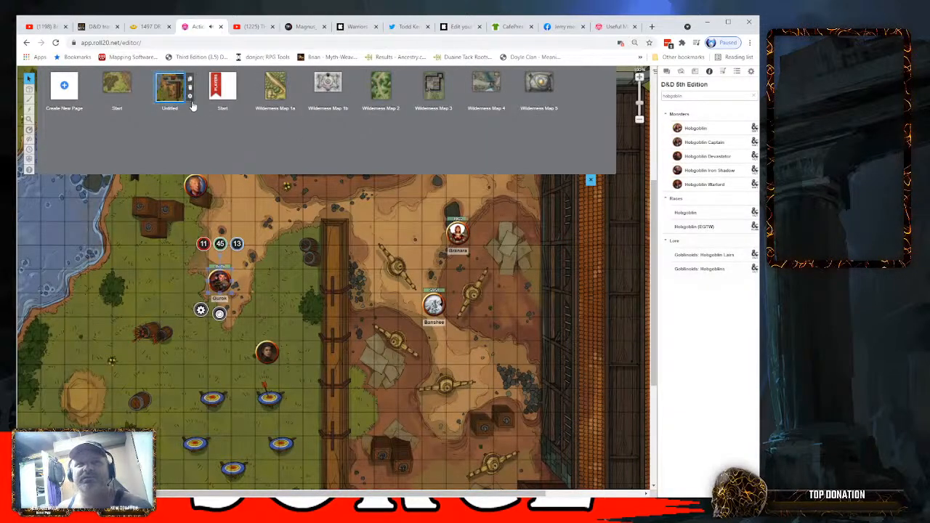
- Raise the GM Darkness Opacity of the Untitled page, save the page settings, and hide the page list
{"action": "left_click", "coordinate": [192, 102]}
{"action": "left_click", "coordinate": [378, 107]}
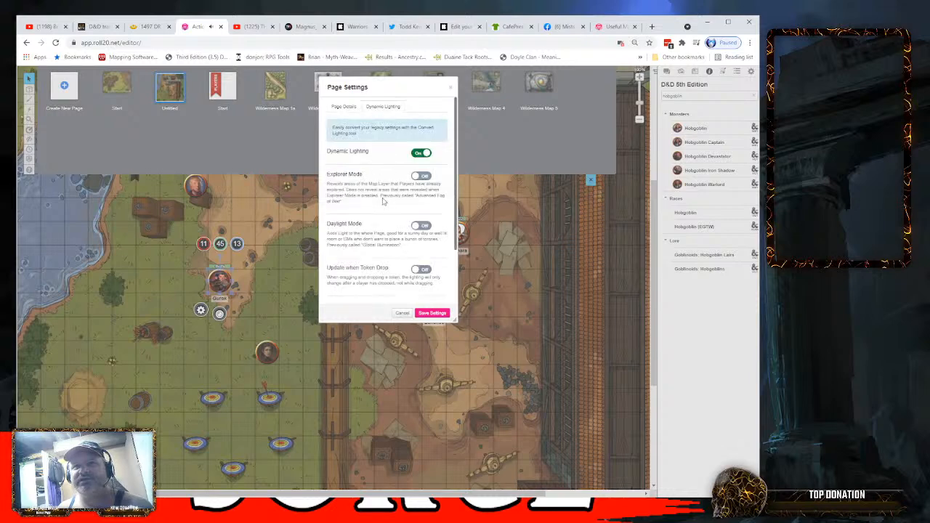
{"action": "scroll", "coordinate": [384, 204], "scroll_direction": "down", "scroll_amount": 3}
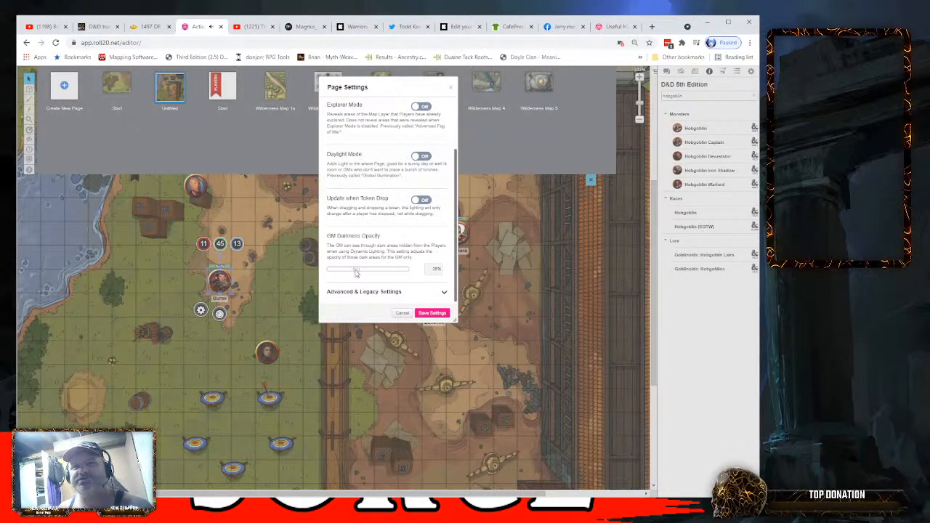
{"action": "left_click_drag", "start_coordinate": [356, 273], "coordinate": [379, 274]}
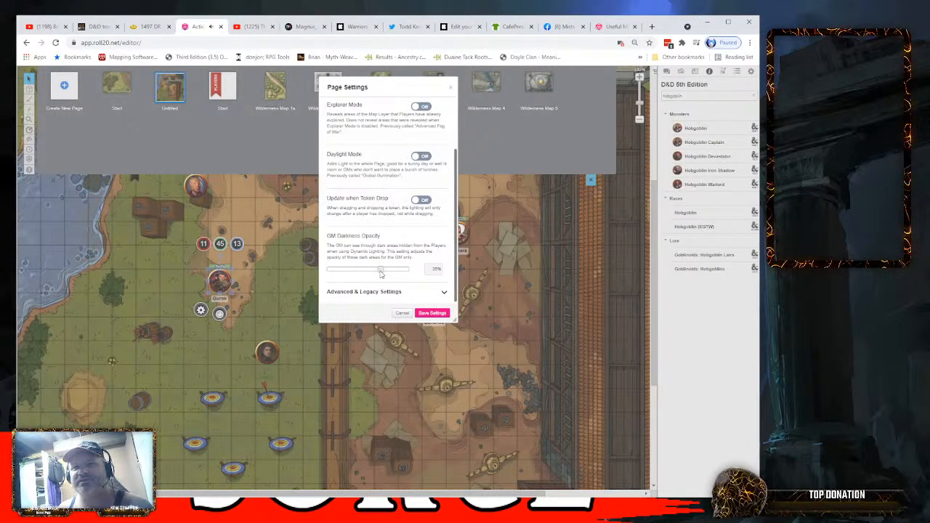
{"action": "left_click", "coordinate": [432, 313]}
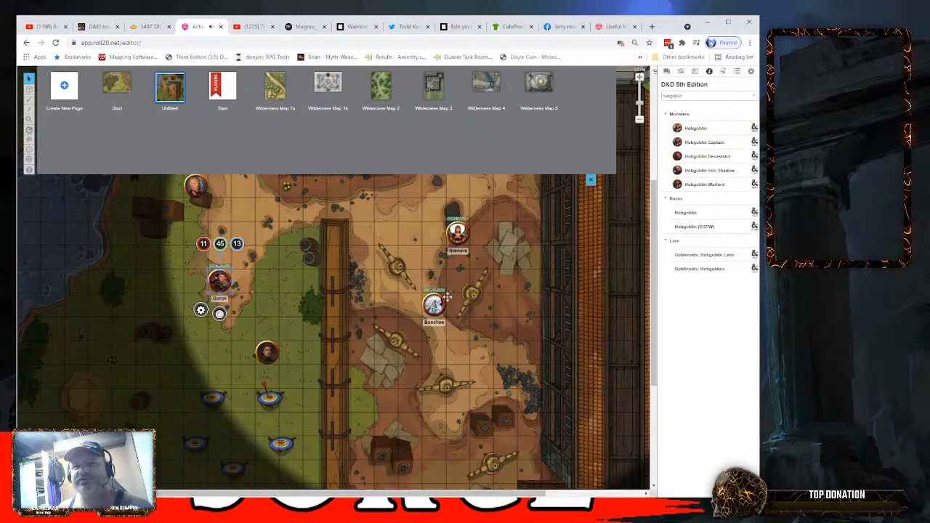
{"action": "left_click", "coordinate": [591, 180]}
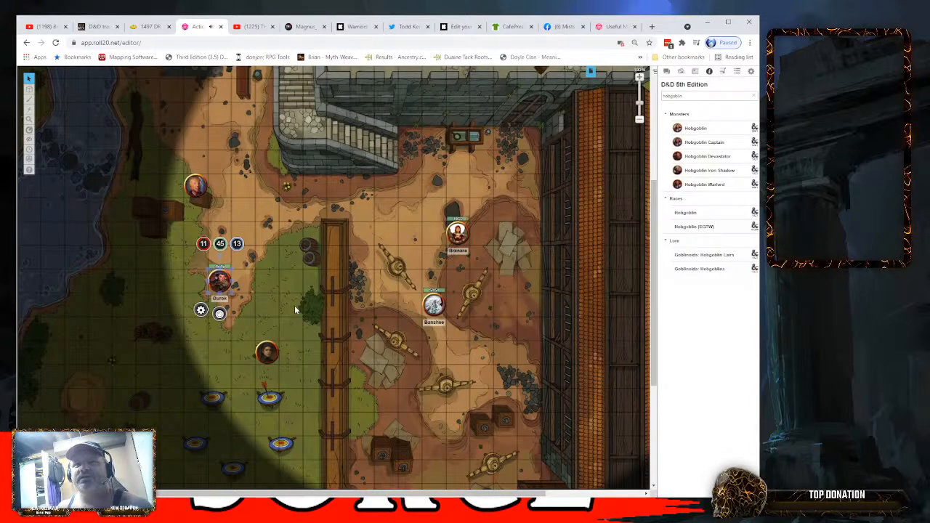
- Move the named character token above the Banshee closer to the stairs, and delete that token from the map
{"action": "left_click_drag", "start_coordinate": [466, 226], "coordinate": [418, 203]}
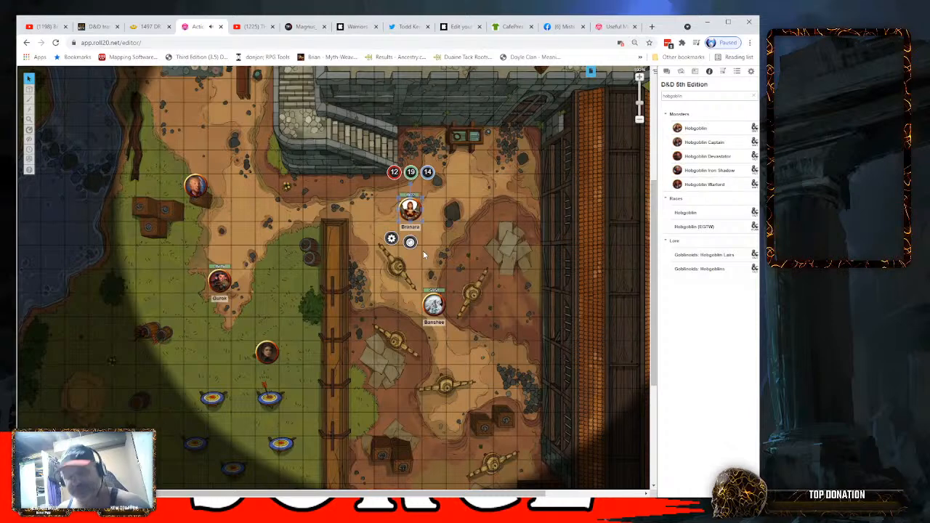
{"action": "key", "text": "Delete"}
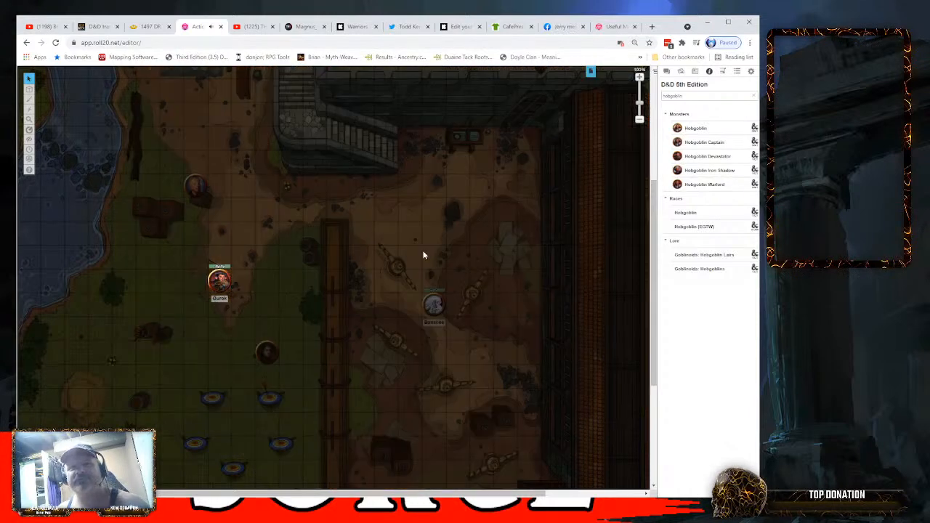
- Turn off Limit Field of Vision for Gurok's token and save the token settings
{"action": "left_click", "coordinate": [219, 280]}
{"action": "double_click", "coordinate": [220, 281]}
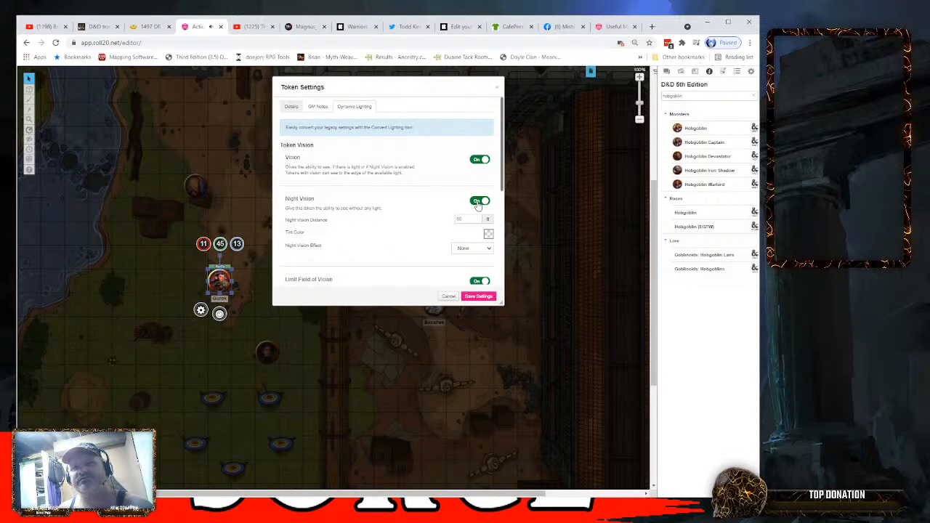
{"action": "scroll", "coordinate": [401, 202], "scroll_direction": "down", "scroll_amount": 2}
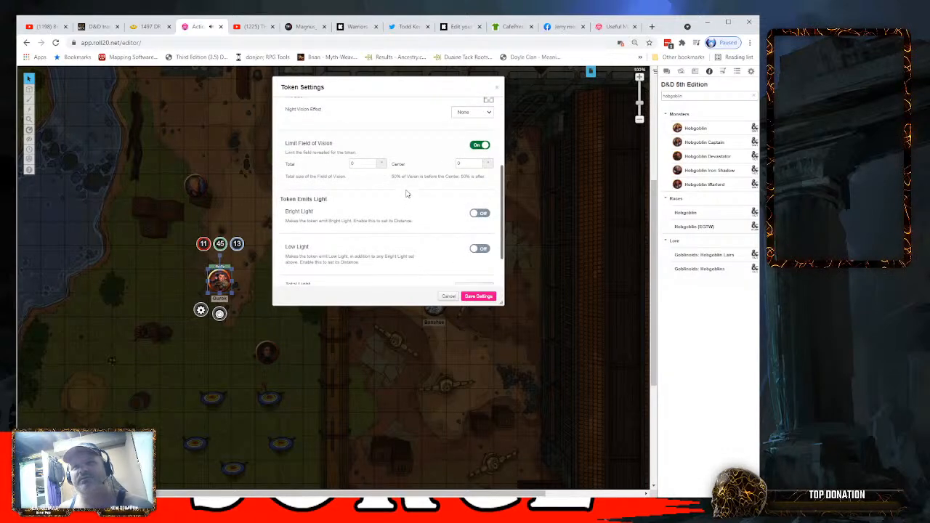
{"action": "left_click", "coordinate": [481, 145]}
{"action": "left_click", "coordinate": [486, 295]}
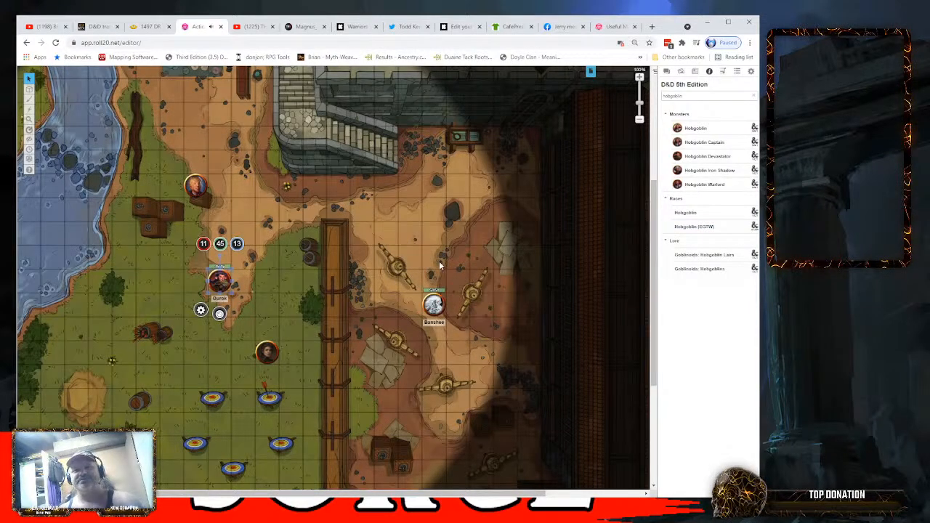
- Measure the distance from Gurok's token across the courtyard to the edge of his night vision
{"action": "left_click", "coordinate": [30, 131]}
{"action": "left_click_drag", "start_coordinate": [220, 283], "coordinate": [509, 287]}
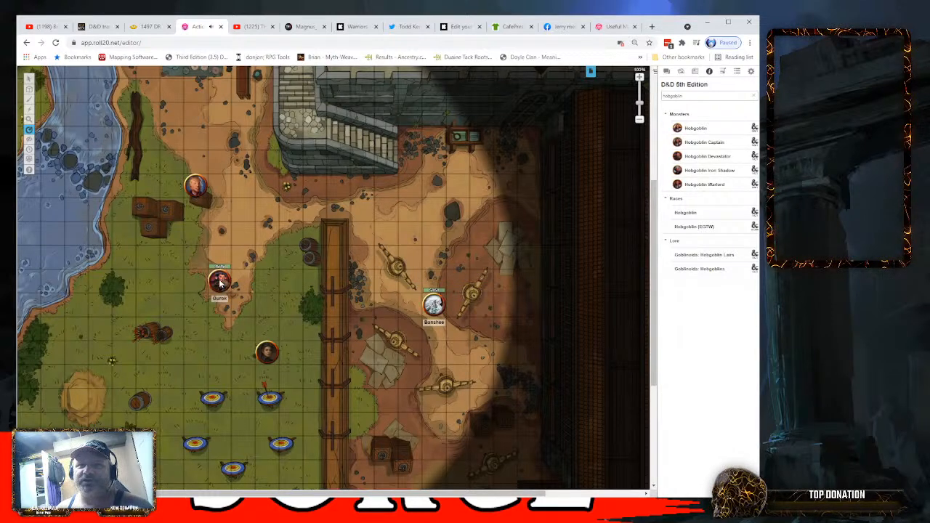
- Measure the distances from Gurok's token to the castle wall above the stairs and to the path below them
{"action": "left_click_drag", "start_coordinate": [220, 283], "coordinate": [419, 88]}
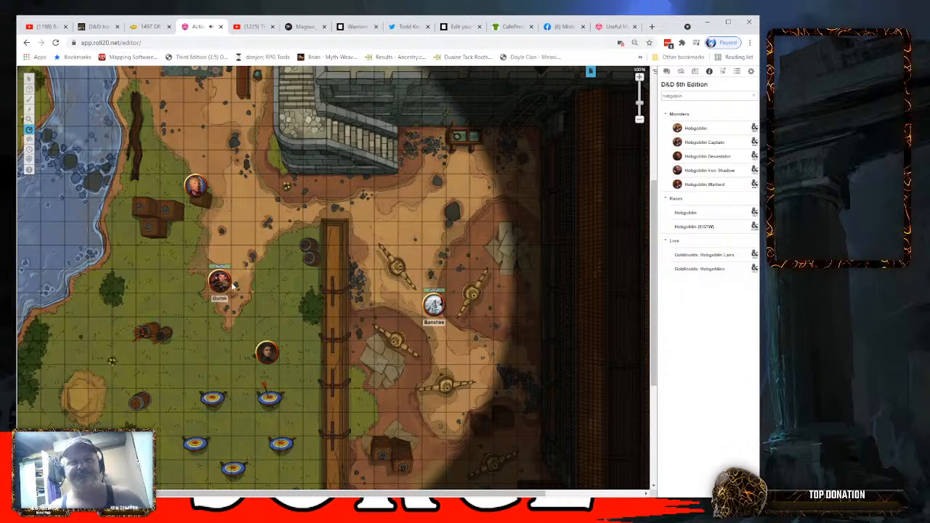
{"action": "mouse_move", "coordinate": [28, 77]}
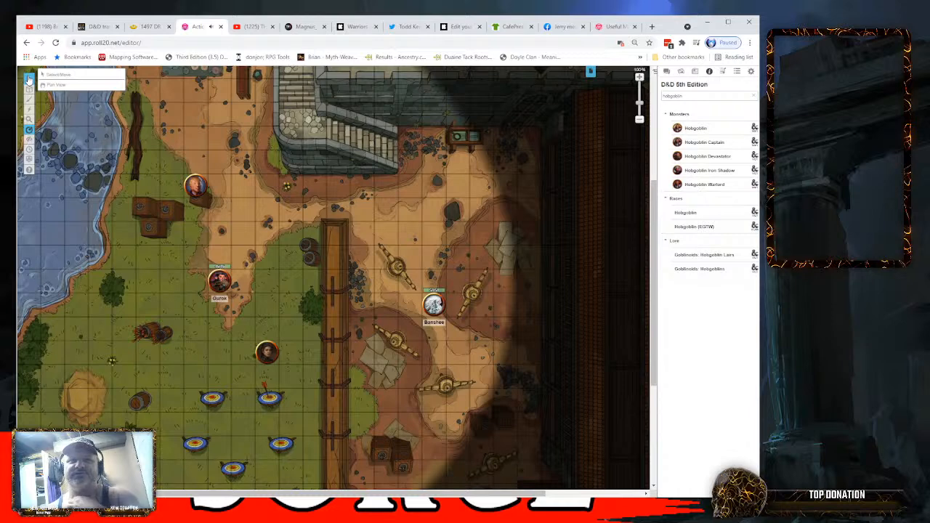
{"action": "left_click_drag", "start_coordinate": [226, 288], "coordinate": [313, 196]}
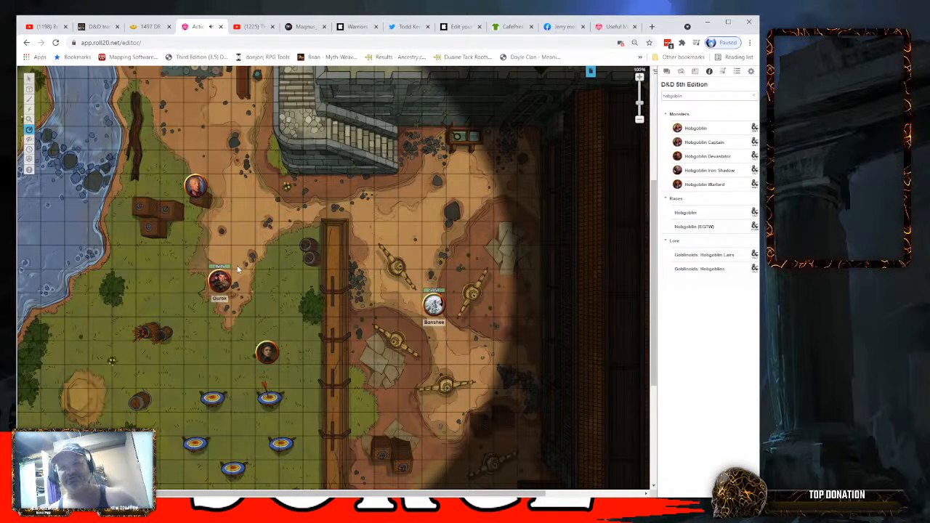
{"action": "mouse_move", "coordinate": [29, 139]}
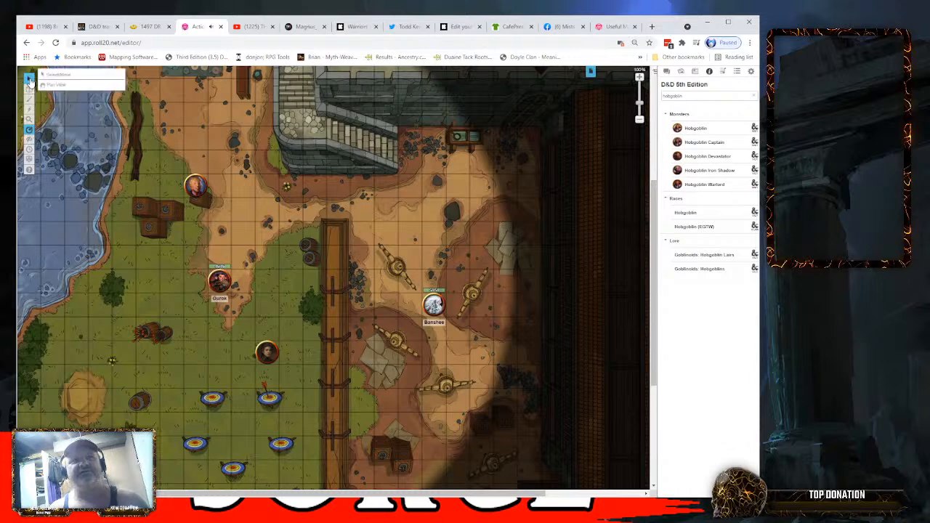
- Try moving Gurok's token across the grass toward the river, and undo the move
{"action": "left_click", "coordinate": [29, 78]}
{"action": "left_click_drag", "start_coordinate": [227, 284], "coordinate": [132, 283]}
{"action": "key", "text": "ctrl+z"}
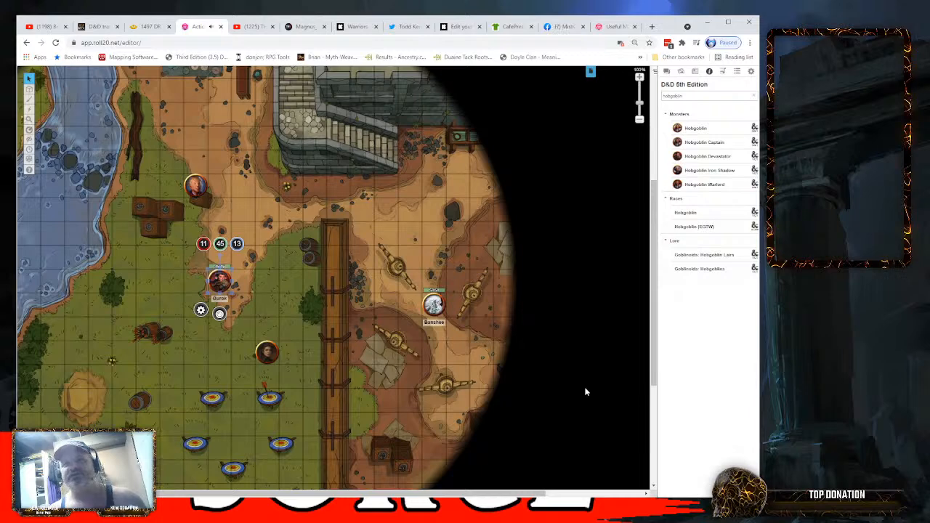
- Open the dynamic lighting settings of Gurok's token and set its Night Vision Effect to Dimming
{"action": "double_click", "coordinate": [220, 278]}
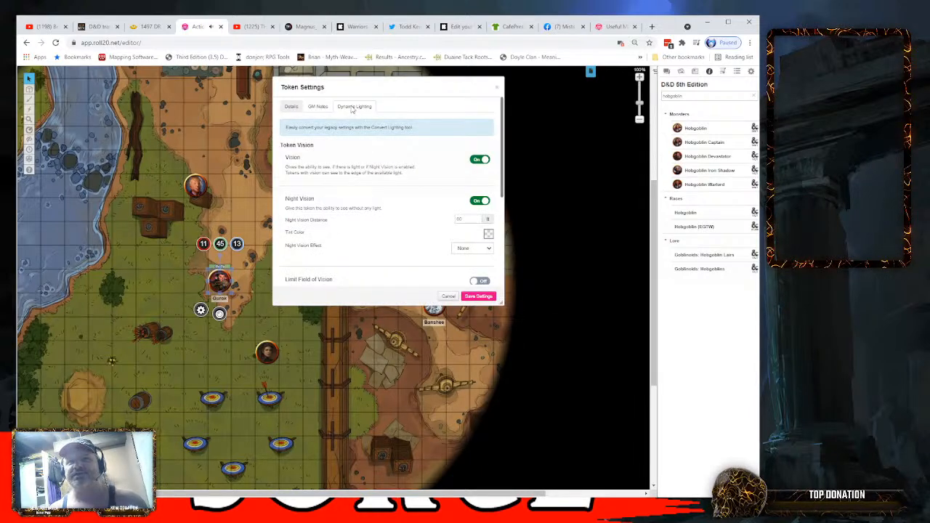
{"action": "scroll", "coordinate": [360, 202], "scroll_direction": "down", "scroll_amount": 1}
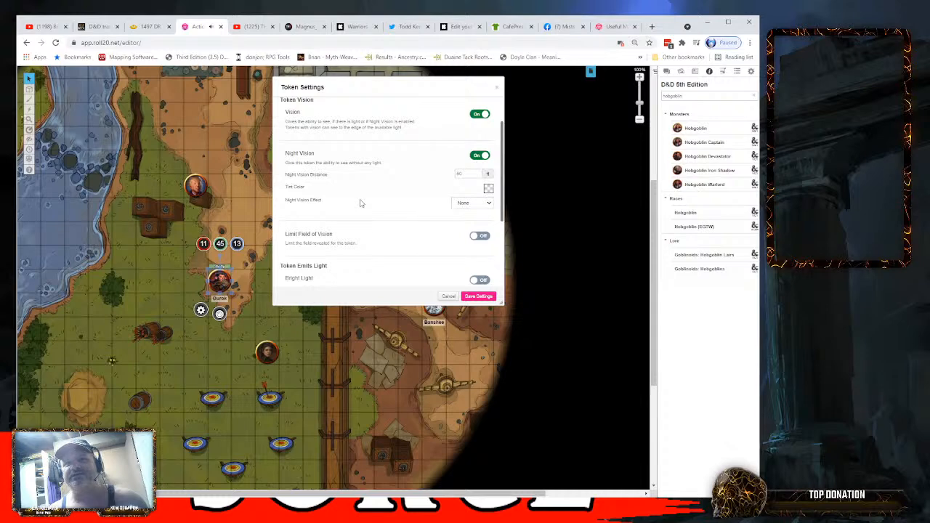
{"action": "scroll", "coordinate": [359, 202], "scroll_direction": "down", "scroll_amount": 1}
{"action": "scroll", "coordinate": [362, 201], "scroll_direction": "up", "scroll_amount": 1}
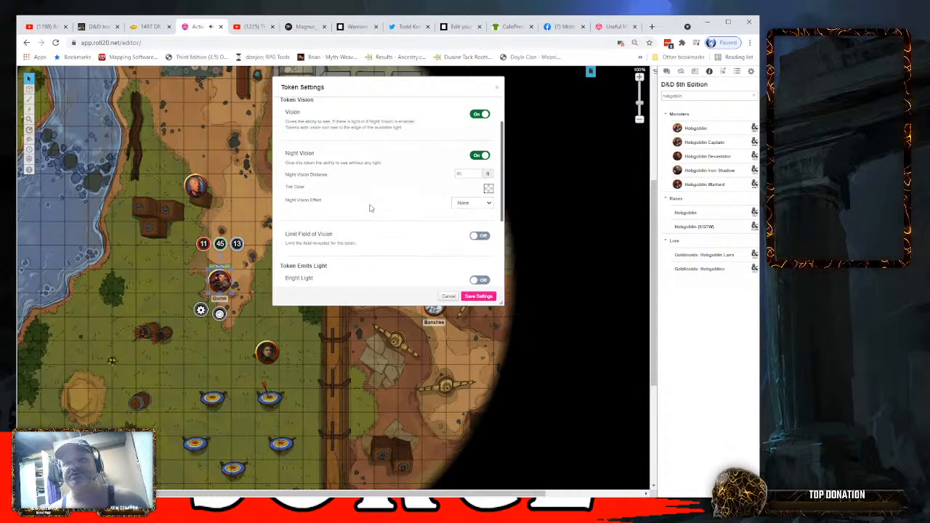
{"action": "left_click", "coordinate": [489, 205]}
{"action": "left_click", "coordinate": [479, 226]}
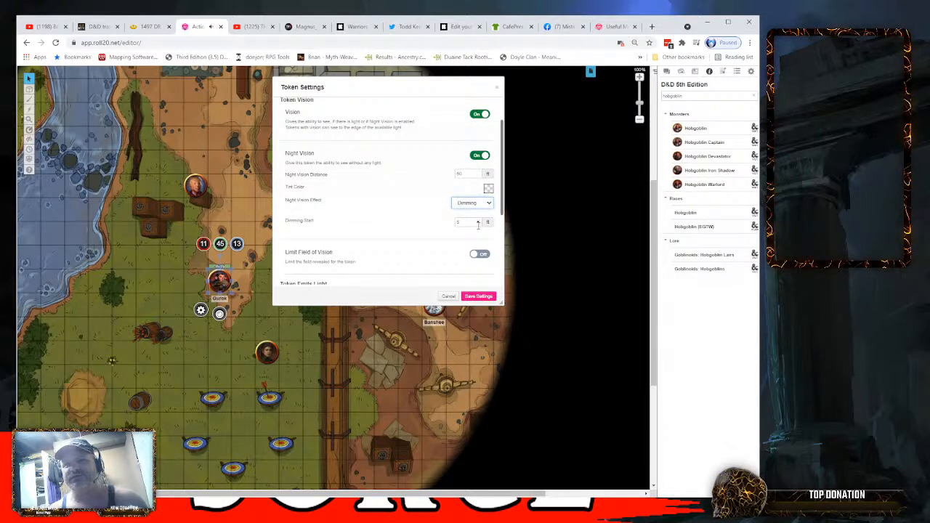
{"action": "left_click", "coordinate": [479, 221]}
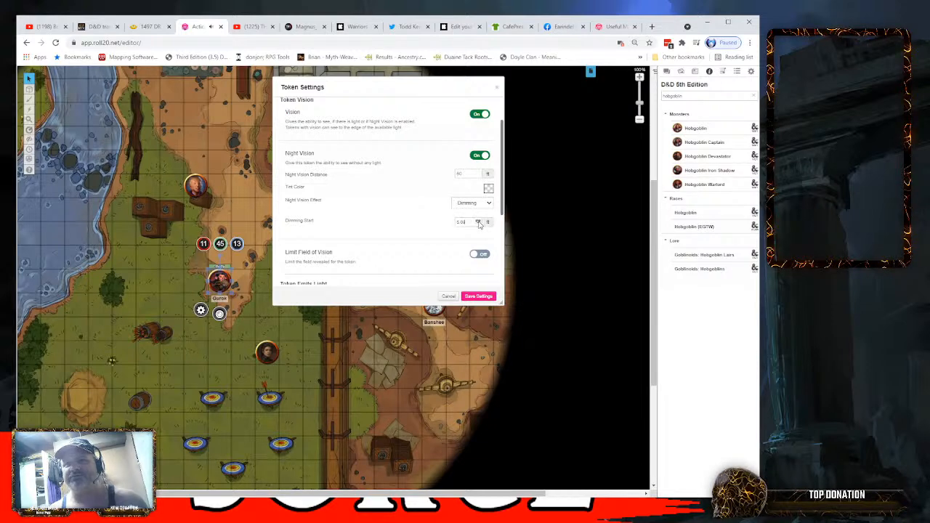
{"action": "left_click", "coordinate": [479, 222]}
{"action": "left_click", "coordinate": [478, 222]}
{"action": "left_click", "coordinate": [479, 221]}
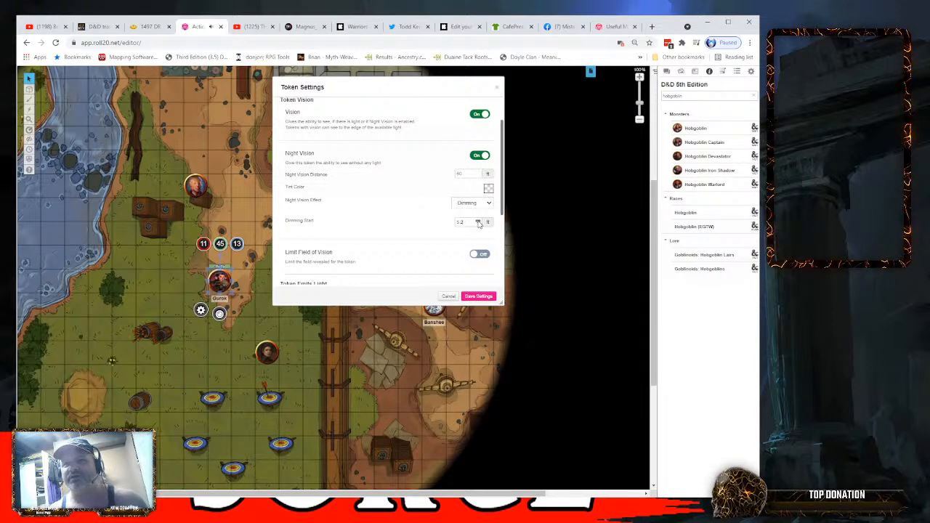
{"action": "left_click", "coordinate": [478, 222]}
{"action": "left_click", "coordinate": [478, 222]}
{"action": "left_click", "coordinate": [479, 222]}
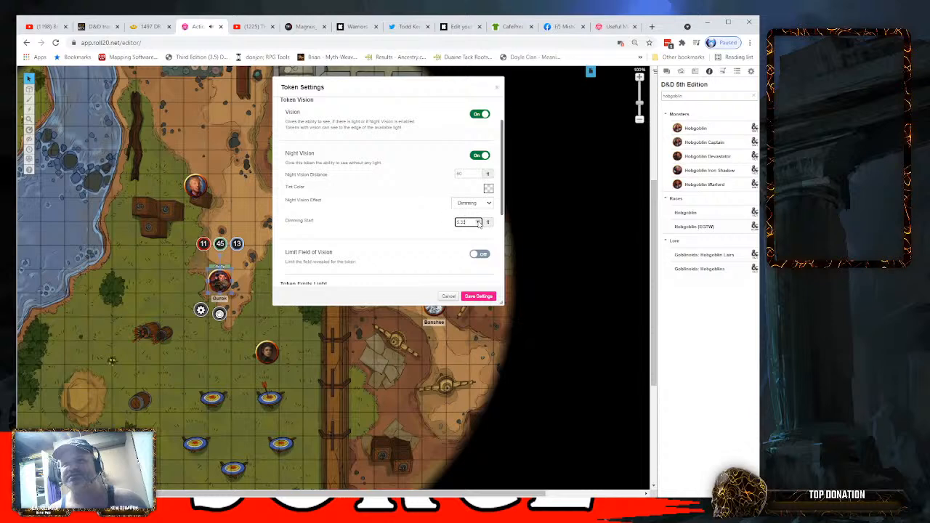
{"action": "left_click", "coordinate": [478, 222]}
{"action": "left_click", "coordinate": [478, 222]}
{"action": "left_click", "coordinate": [478, 222]}
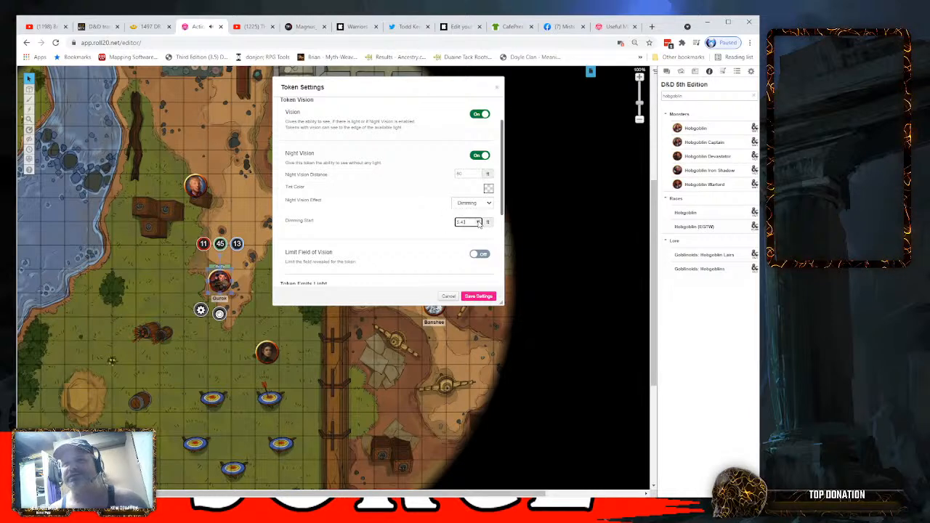
- Set the Dimming Start of Gurok's night vision to 30 ft, save the token settings, and deselect the token
{"action": "left_click_drag", "start_coordinate": [472, 222], "coordinate": [377, 232]}
{"action": "type", "text": "30"}
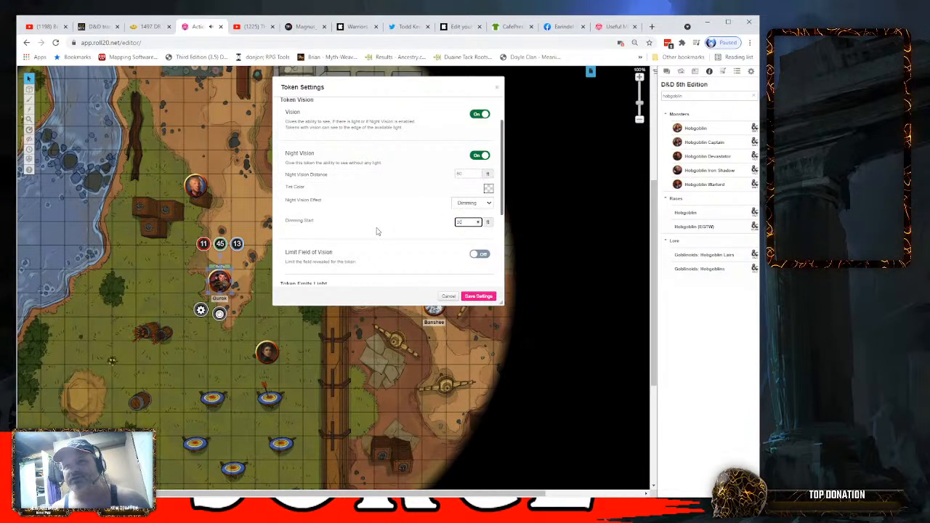
{"action": "left_click", "coordinate": [429, 255]}
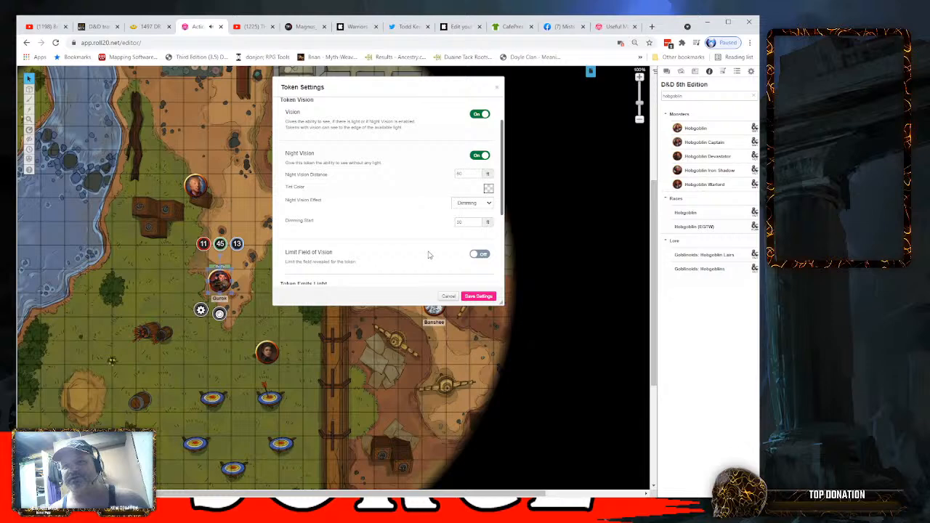
{"action": "left_click", "coordinate": [479, 296]}
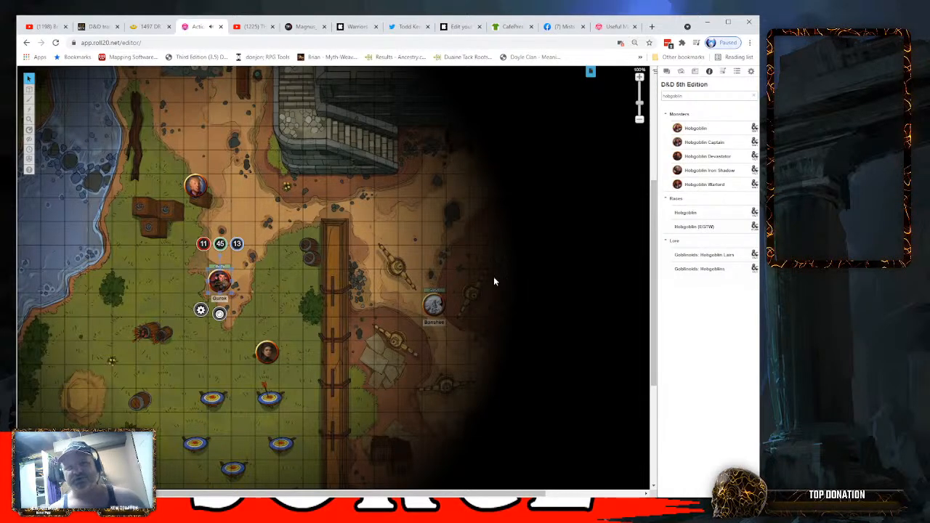
{"action": "mouse_move", "coordinate": [216, 280]}
{"action": "left_mouse_down"}
{"action": "mouse_move", "coordinate": [280, 271]}
{"action": "mouse_move", "coordinate": [246, 234]}
{"action": "mouse_move", "coordinate": [162, 251]}
{"action": "mouse_move", "coordinate": [214, 275]}
{"action": "mouse_move", "coordinate": [271, 257]}
{"action": "mouse_move", "coordinate": [219, 280]}
{"action": "left_mouse_up"}
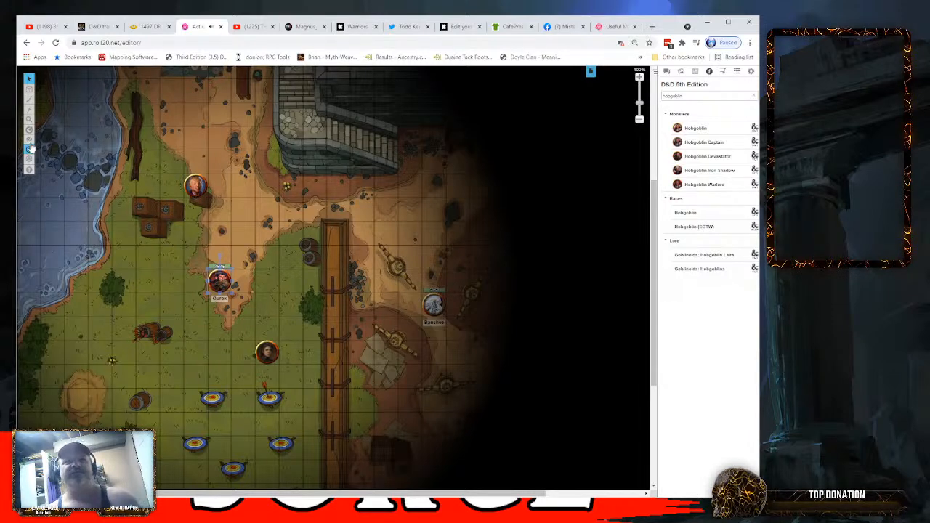
{"action": "mouse_move", "coordinate": [29, 118]}
{"action": "left_click", "coordinate": [269, 200]}
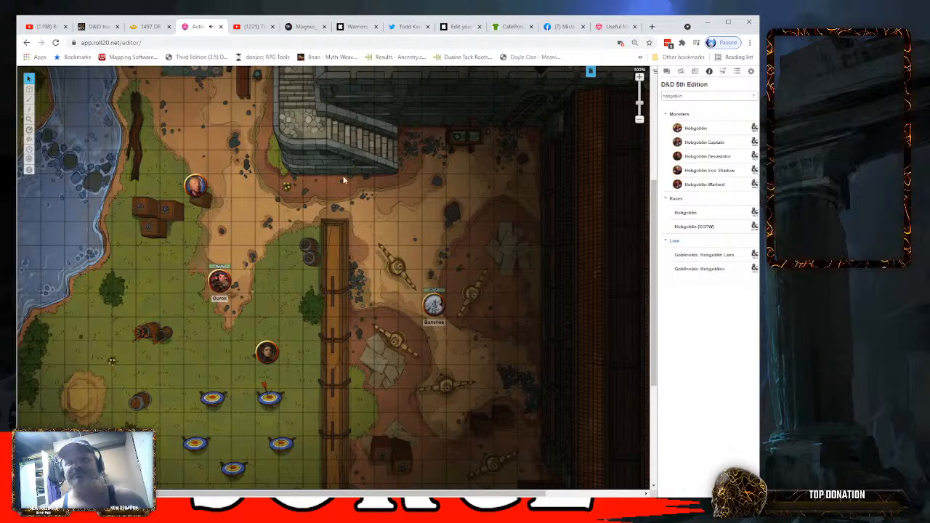
- Review the page details and dynamic lighting settings of the Untitled page, then save and hide the page list
{"action": "left_click", "coordinate": [590, 72]}
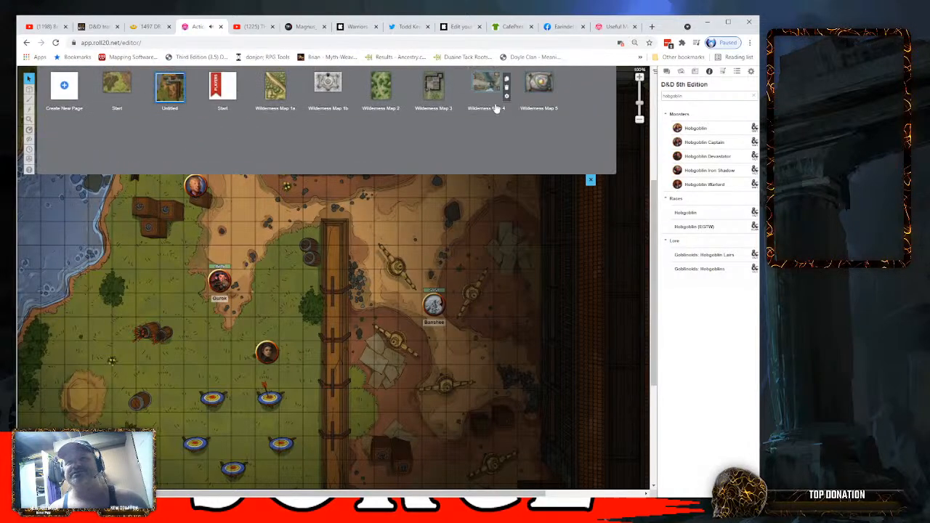
{"action": "left_click", "coordinate": [189, 96]}
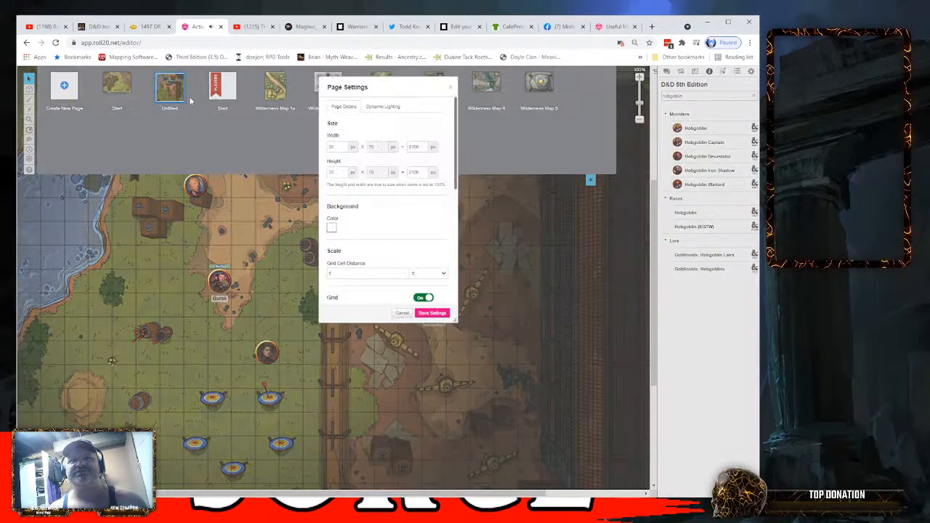
{"action": "scroll", "coordinate": [386, 233], "scroll_direction": "down", "scroll_amount": 2}
{"action": "scroll", "coordinate": [387, 232], "scroll_direction": "down", "scroll_amount": 4}
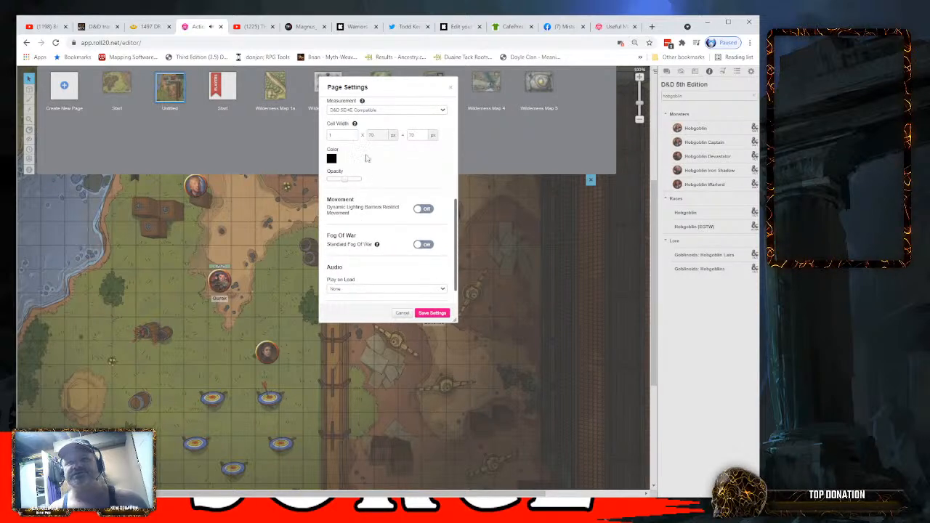
{"action": "scroll", "coordinate": [368, 159], "scroll_direction": "up", "scroll_amount": 6}
{"action": "left_click", "coordinate": [378, 107]}
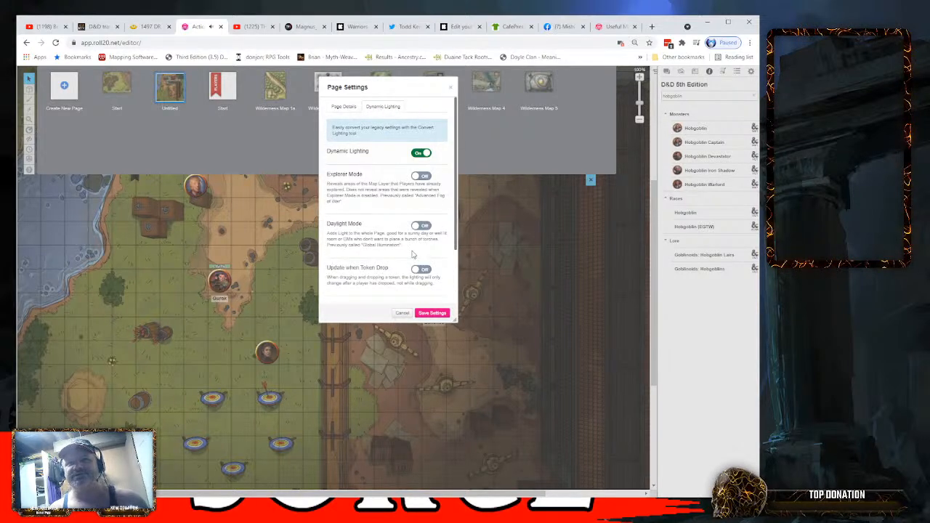
{"action": "scroll", "coordinate": [374, 230], "scroll_direction": "down", "scroll_amount": 3}
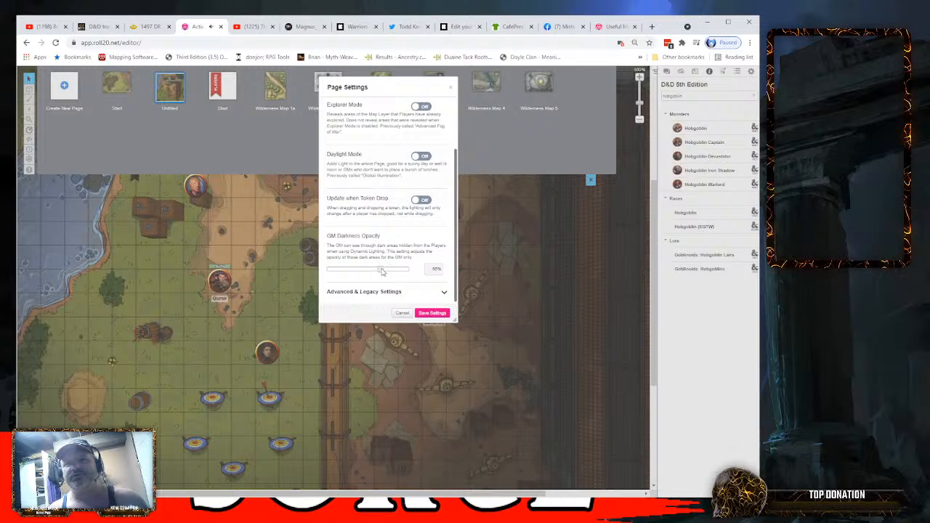
{"action": "left_click", "coordinate": [429, 313]}
{"action": "left_click", "coordinate": [591, 179]}
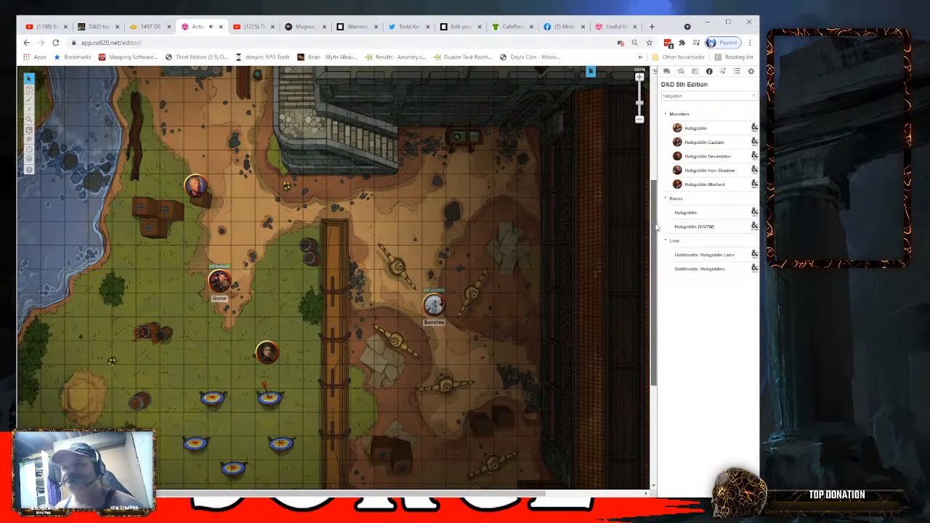
- Switch the map editing to the Dynamic Lighting layer
{"action": "scroll", "coordinate": [653, 182], "scroll_direction": "up", "scroll_amount": 2}
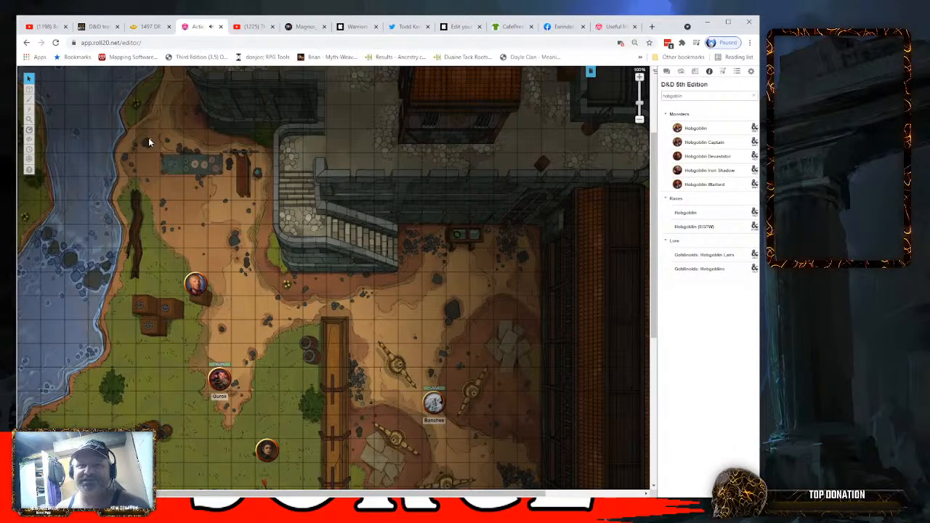
{"action": "mouse_move", "coordinate": [29, 90]}
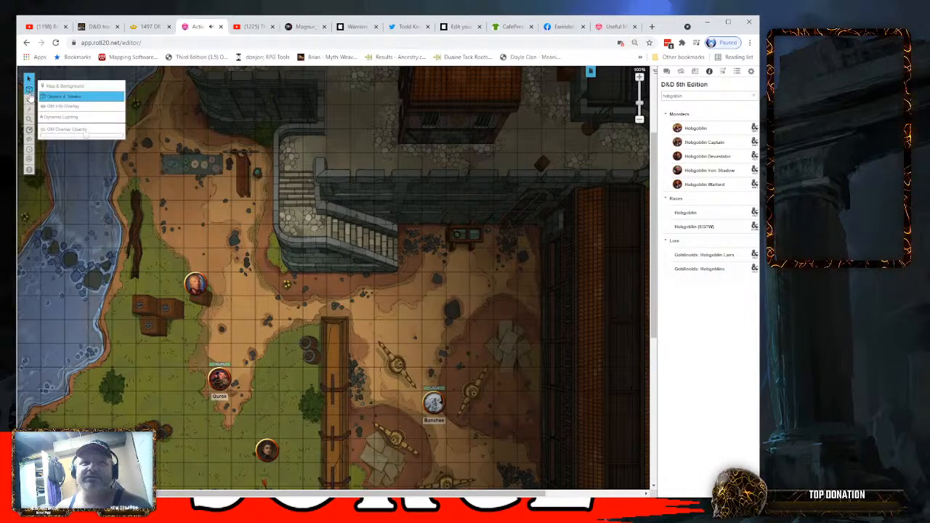
{"action": "left_click", "coordinate": [60, 117]}
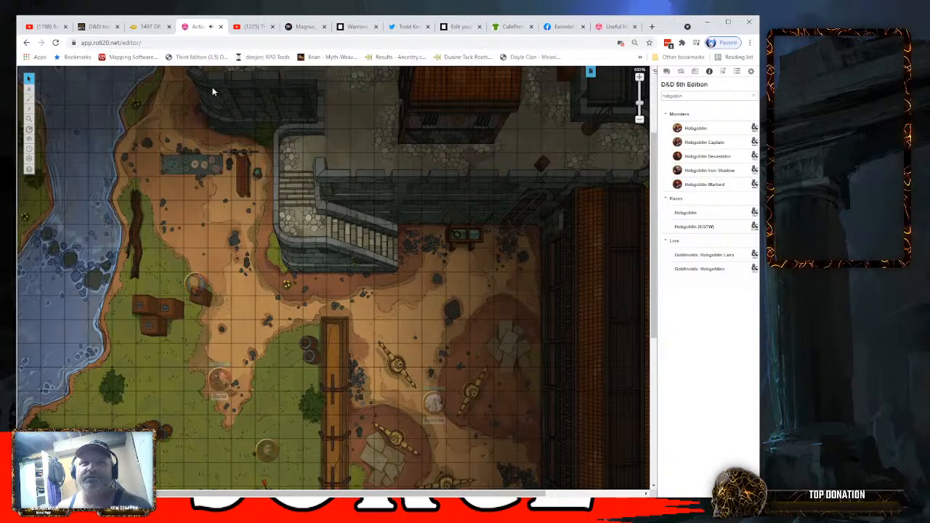
- Draw a black Polygon/Line barrier along the outer wall of the stone stair landing, ending where the descending steps begin
{"action": "mouse_move", "coordinate": [30, 100]}
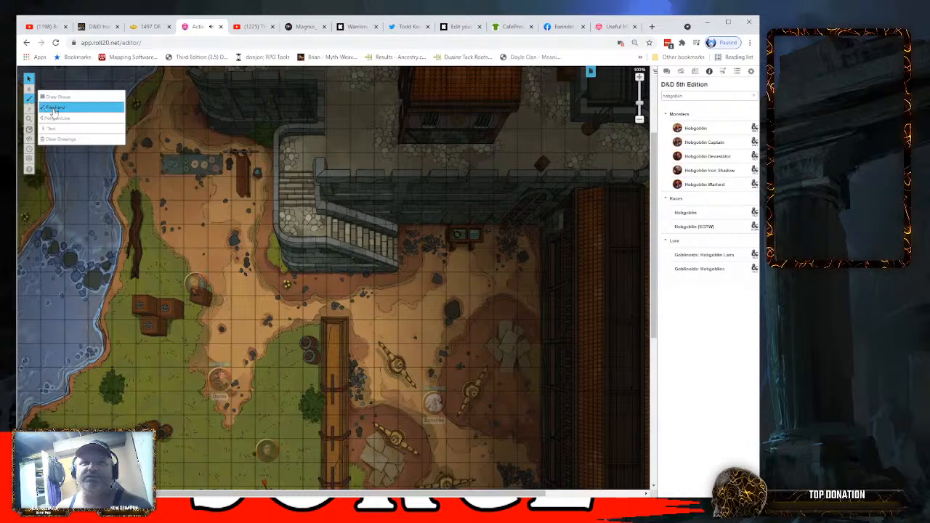
{"action": "left_click", "coordinate": [53, 119]}
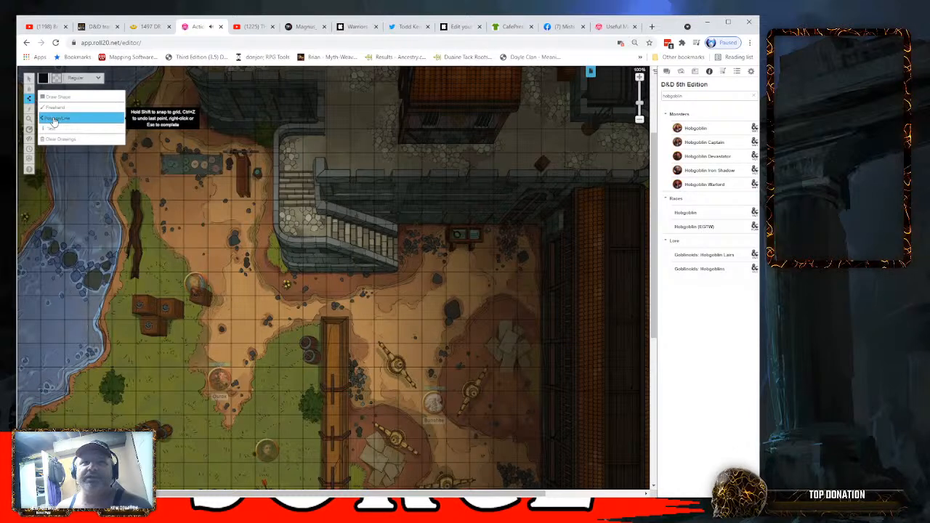
{"action": "left_click", "coordinate": [43, 79]}
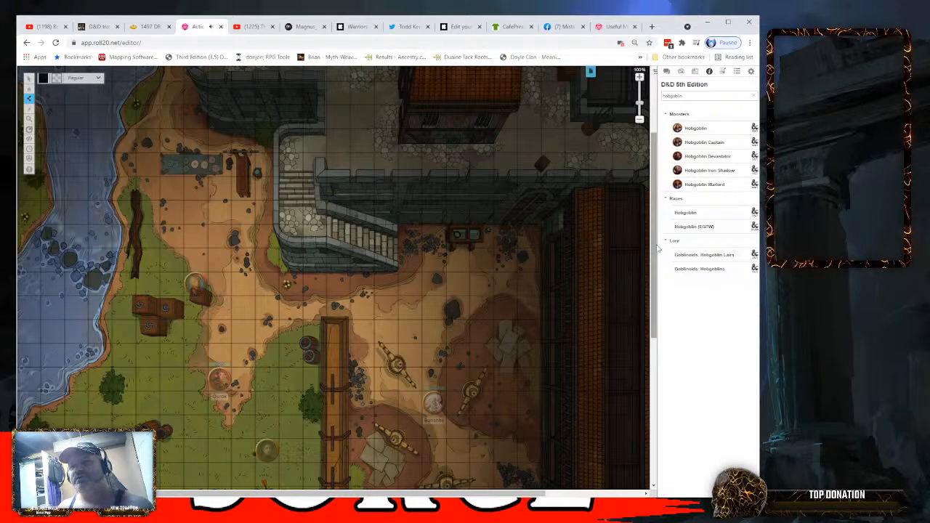
{"action": "left_click_drag", "start_coordinate": [655, 246], "coordinate": [655, 222]}
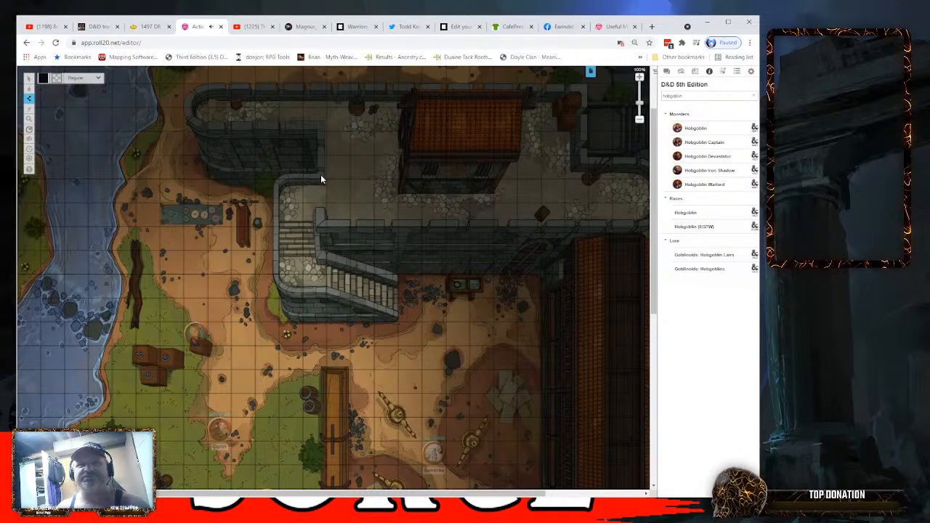
{"action": "left_click", "coordinate": [285, 175]}
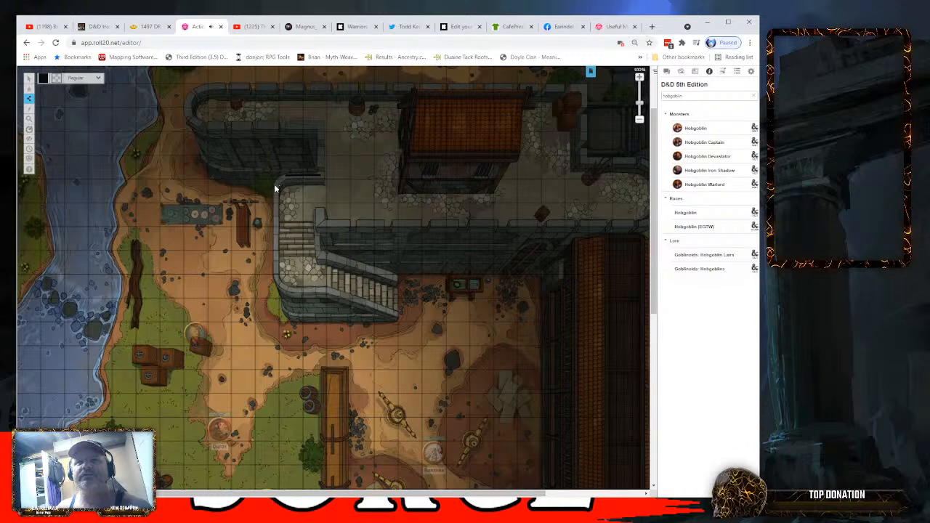
{"action": "left_click", "coordinate": [276, 182]}
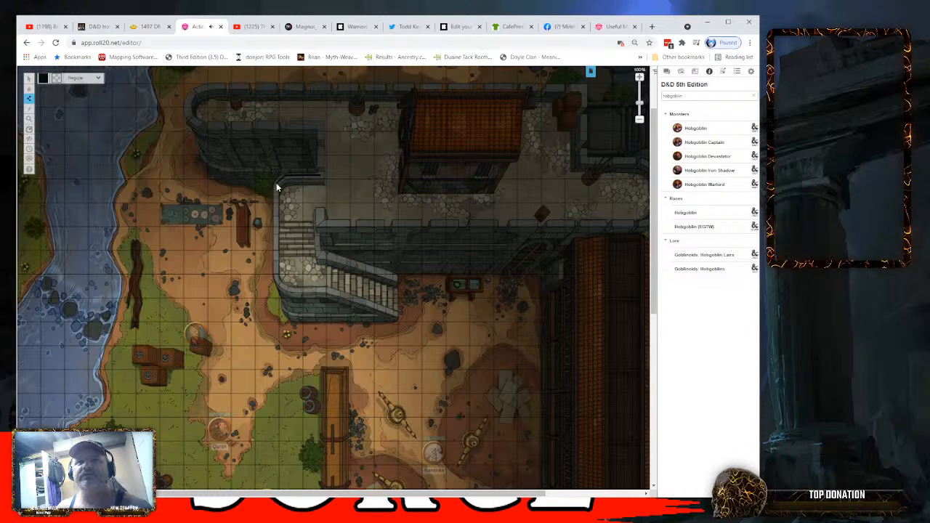
{"action": "left_click", "coordinate": [276, 283]}
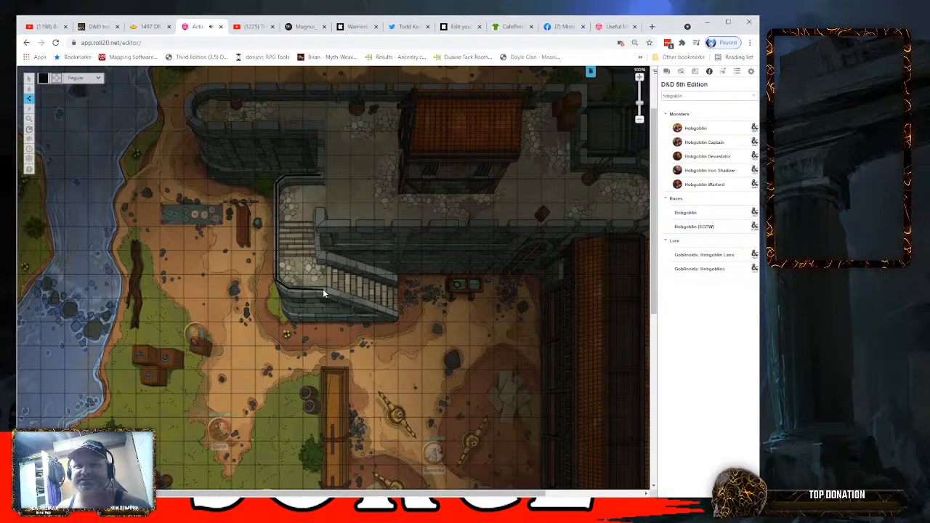
{"action": "double_click", "coordinate": [323, 289]}
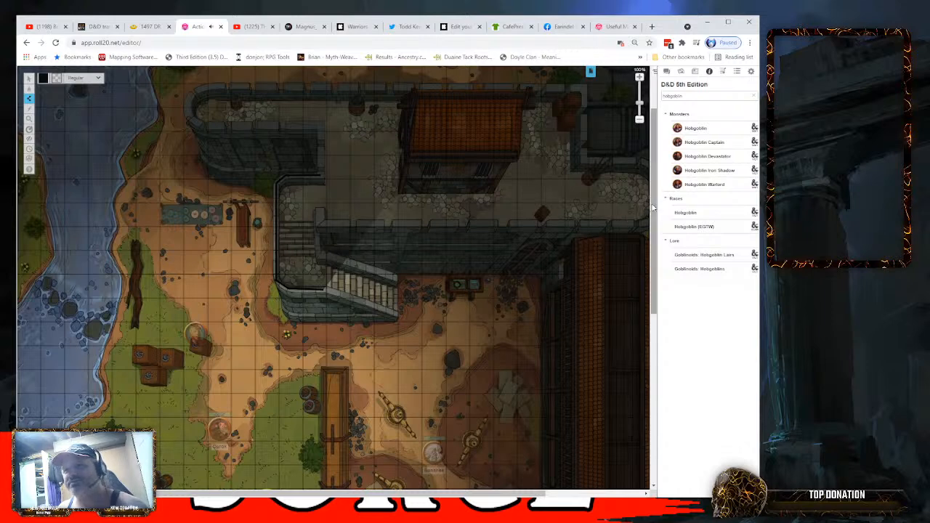
- Draw a black Polygon/Line lighting barrier down the full length of the long wooden wall between the archery targets and the training dummies
{"action": "scroll", "coordinate": [652, 289], "scroll_direction": "down", "scroll_amount": 5}
{"action": "scroll", "coordinate": [652, 288], "scroll_direction": "down", "scroll_amount": 2}
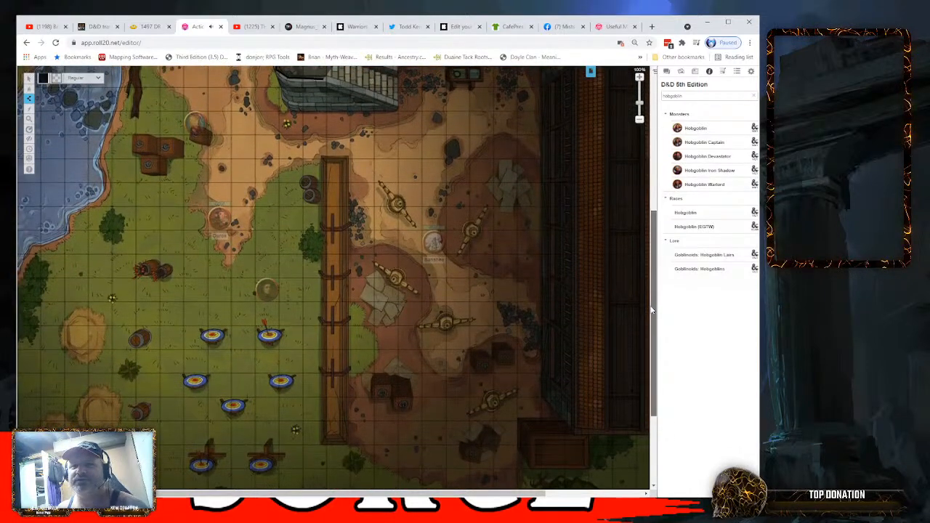
{"action": "mouse_move", "coordinate": [653, 302]}
{"action": "left_mouse_down"}
{"action": "mouse_move", "coordinate": [654, 287]}
{"action": "mouse_move", "coordinate": [653, 300]}
{"action": "left_mouse_up"}
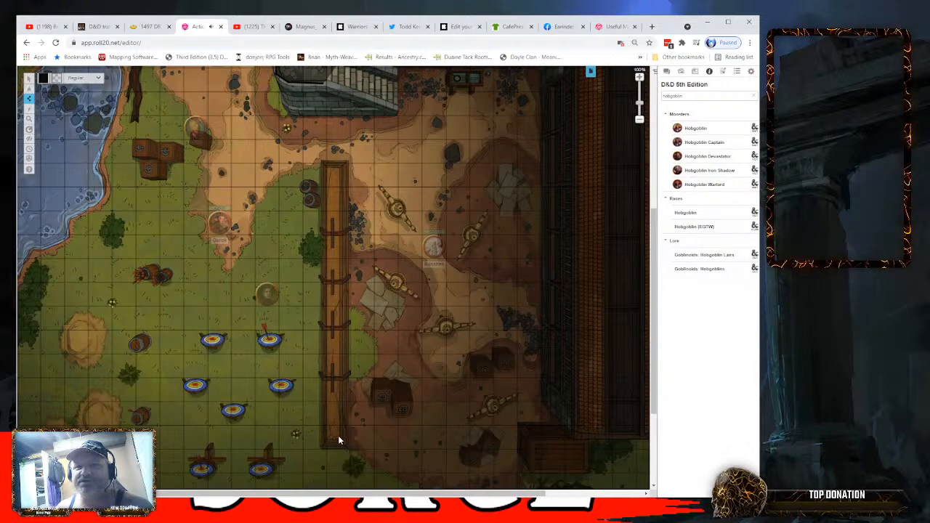
{"action": "right_click", "coordinate": [339, 168]}
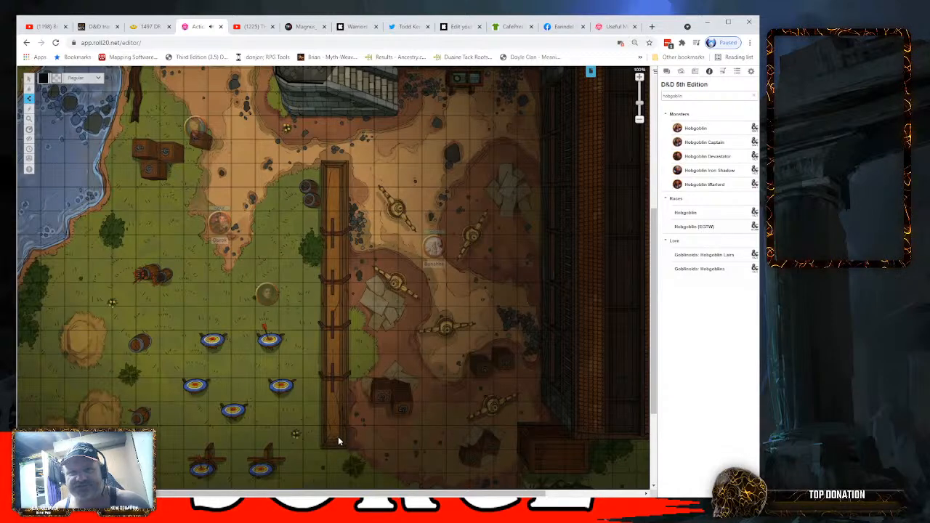
{"action": "left_click", "coordinate": [338, 169]}
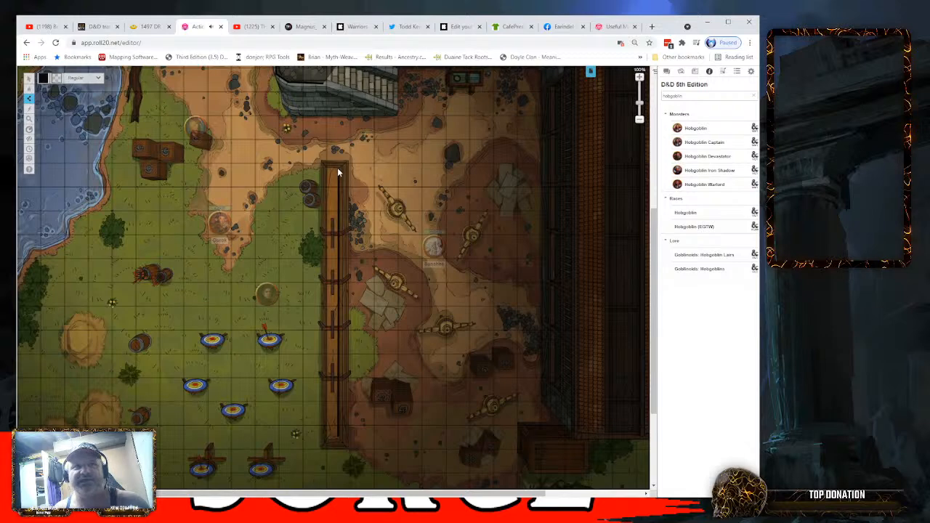
{"action": "mouse_move", "coordinate": [29, 98]}
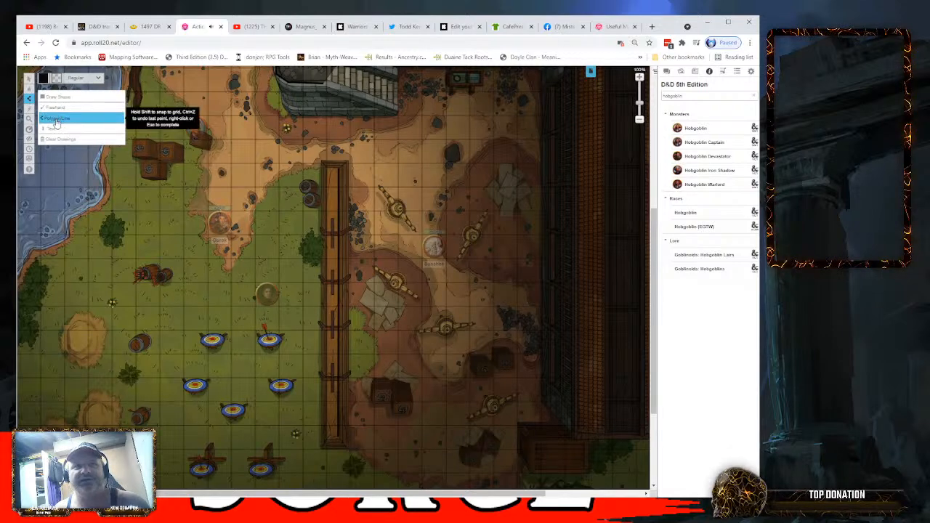
{"action": "left_click", "coordinate": [55, 120]}
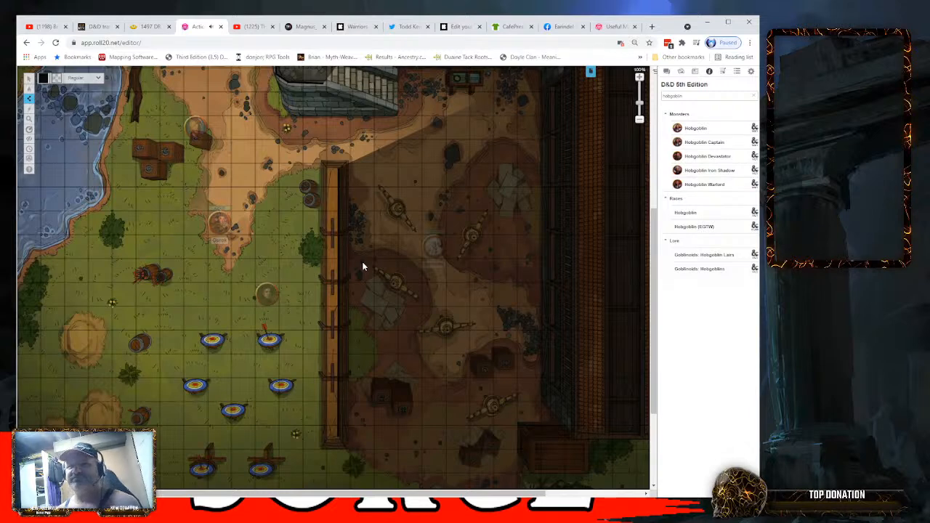
- Switch to the Objects & Tokens layer and move Gurok's token past the wooden wall into the training yard, just above the Banshee
{"action": "mouse_move", "coordinate": [29, 87]}
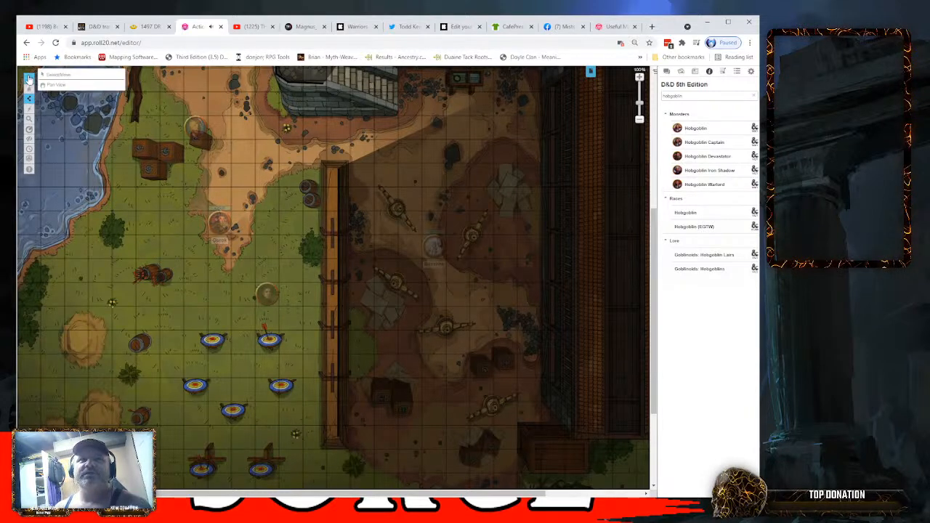
{"action": "left_click", "coordinate": [63, 99]}
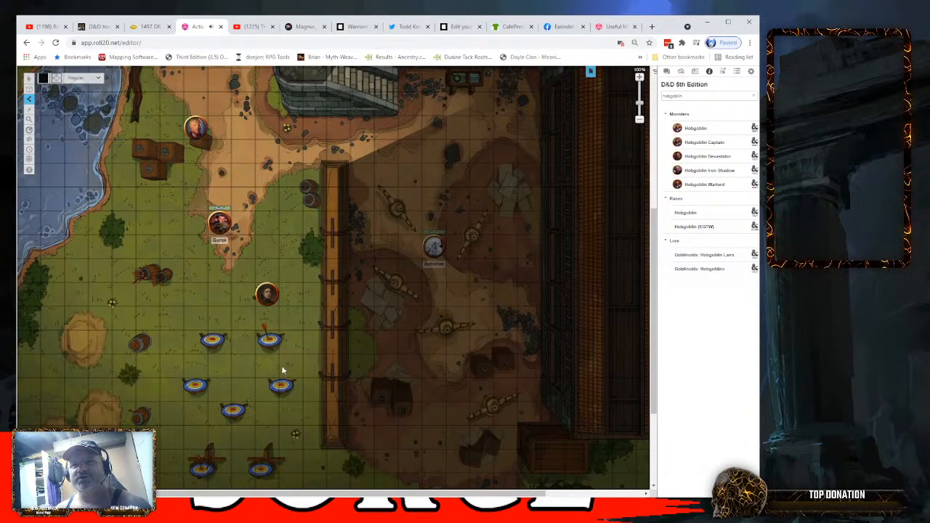
{"action": "scroll", "coordinate": [369, 340], "scroll_direction": "up", "scroll_amount": 3}
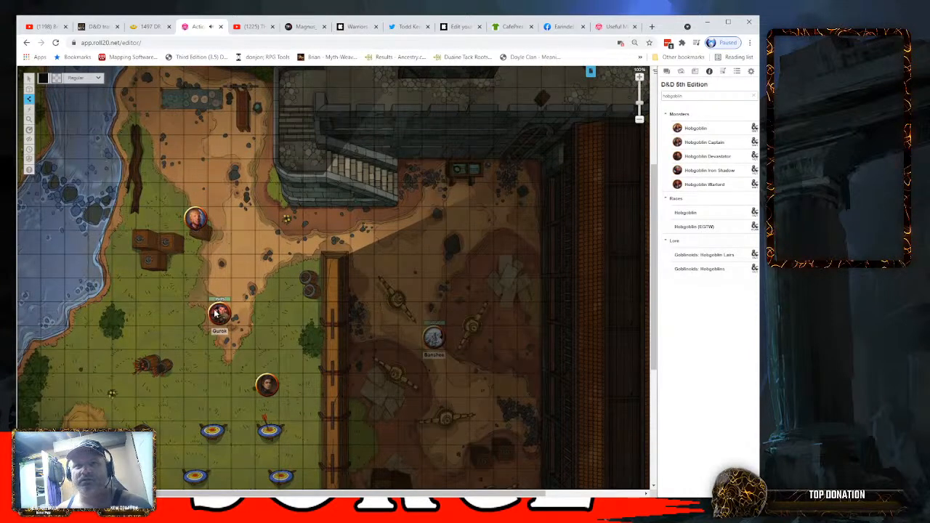
{"action": "left_click", "coordinate": [29, 78]}
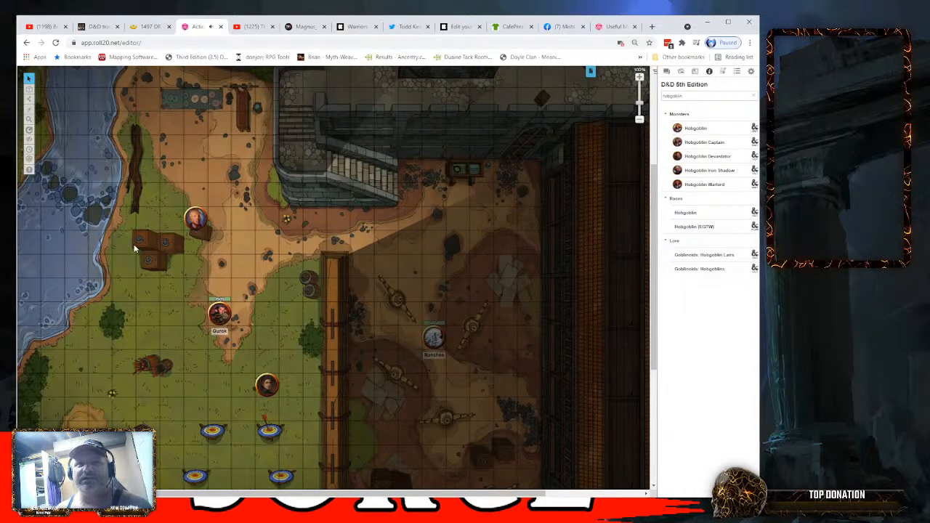
{"action": "left_click_drag", "start_coordinate": [216, 313], "coordinate": [433, 265]}
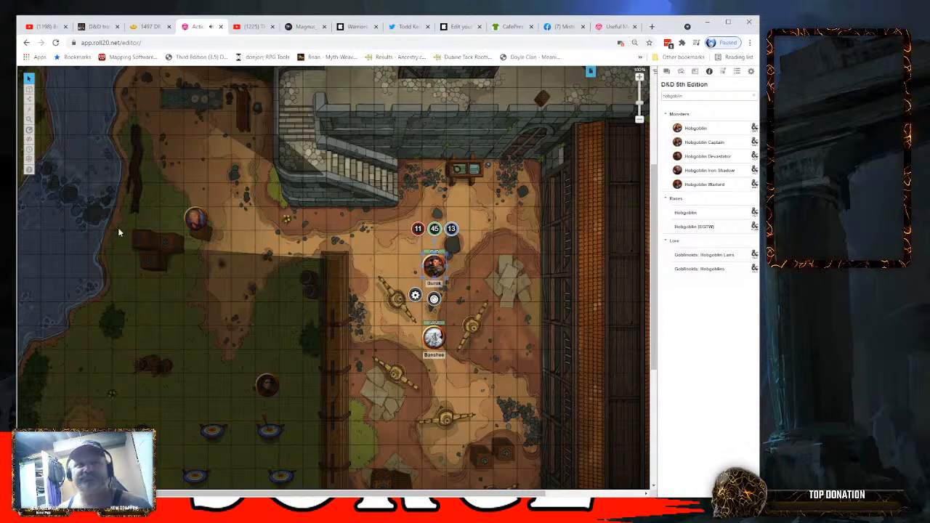
- Switch to the Dynamic Lighting layer and draw a small black Freehand barrier around the centre post of the training dummy nearest Gurok
{"action": "mouse_move", "coordinate": [29, 99]}
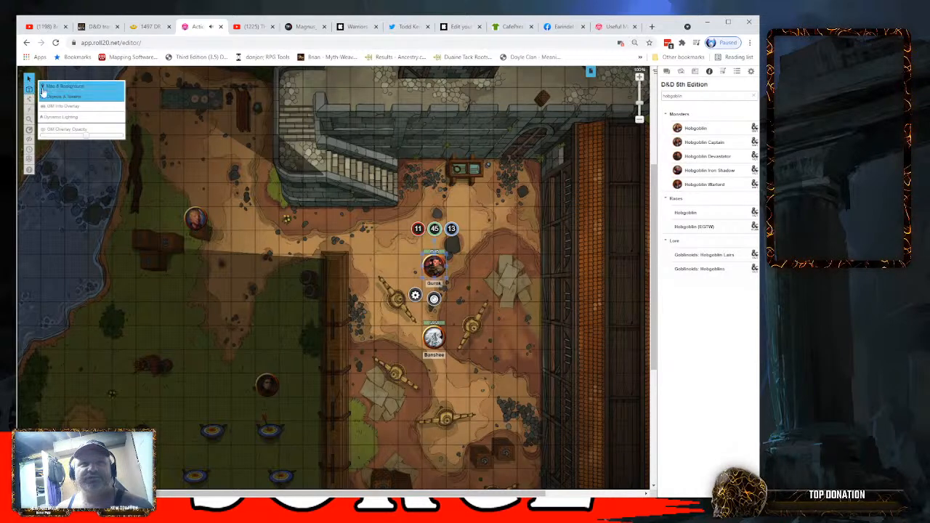
{"action": "left_click", "coordinate": [49, 118]}
{"action": "left_click", "coordinate": [29, 99]}
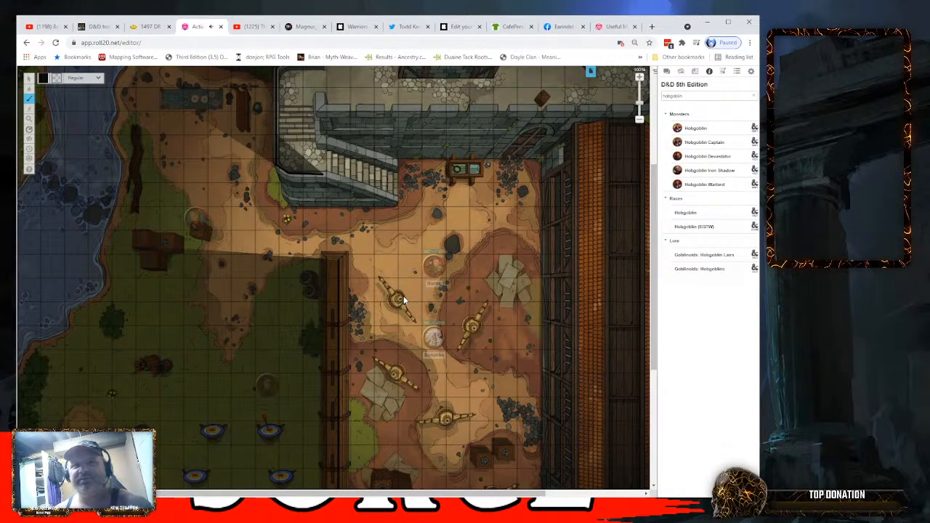
{"action": "mouse_move", "coordinate": [29, 100]}
{"action": "left_click", "coordinate": [80, 130]}
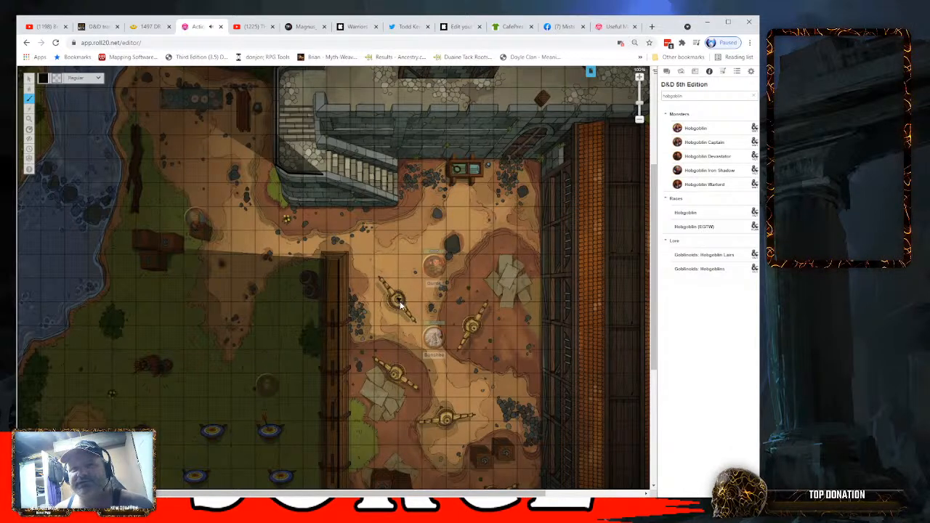
{"action": "right_click", "coordinate": [397, 298]}
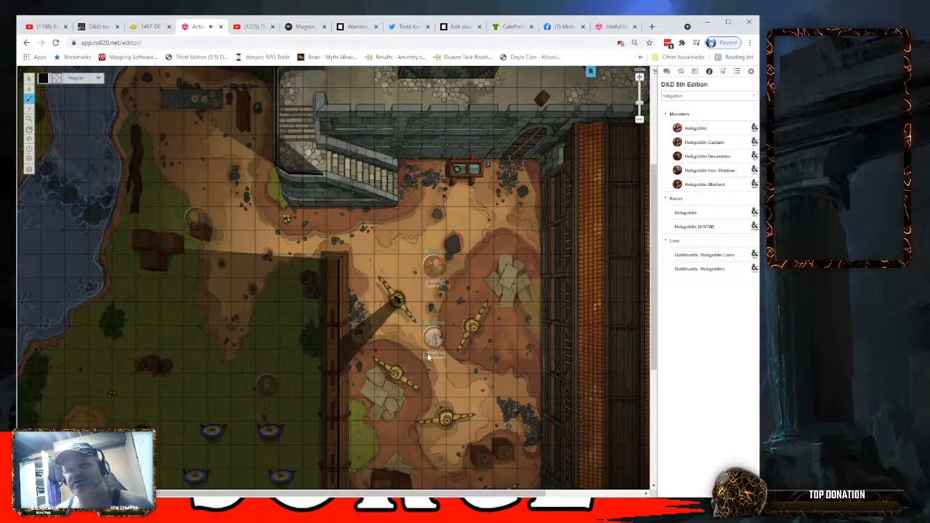
- Draw black rectangular lighting barriers with Draw Shape on the small crate near the wooden wall and the large crate beside the tiled-roof building
{"action": "mouse_move", "coordinate": [31, 100]}
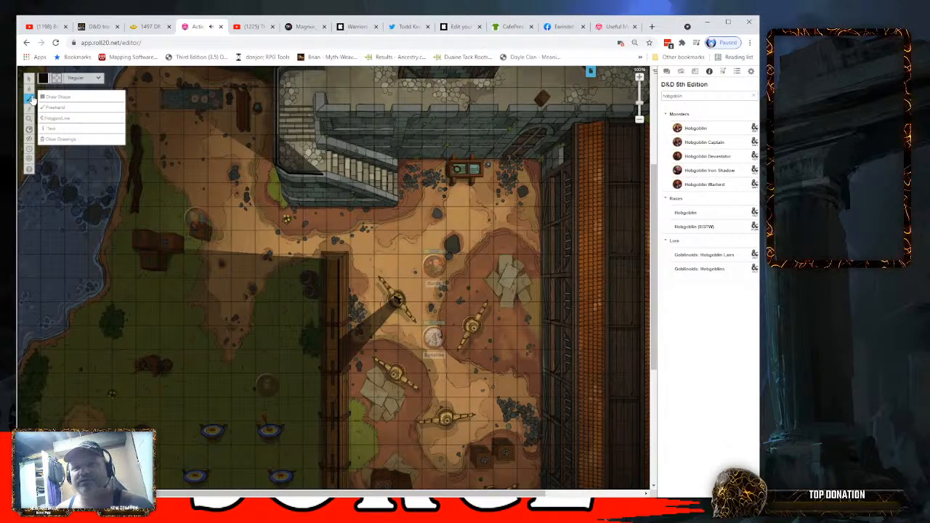
{"action": "scroll", "coordinate": [654, 291], "scroll_direction": "down", "scroll_amount": 3}
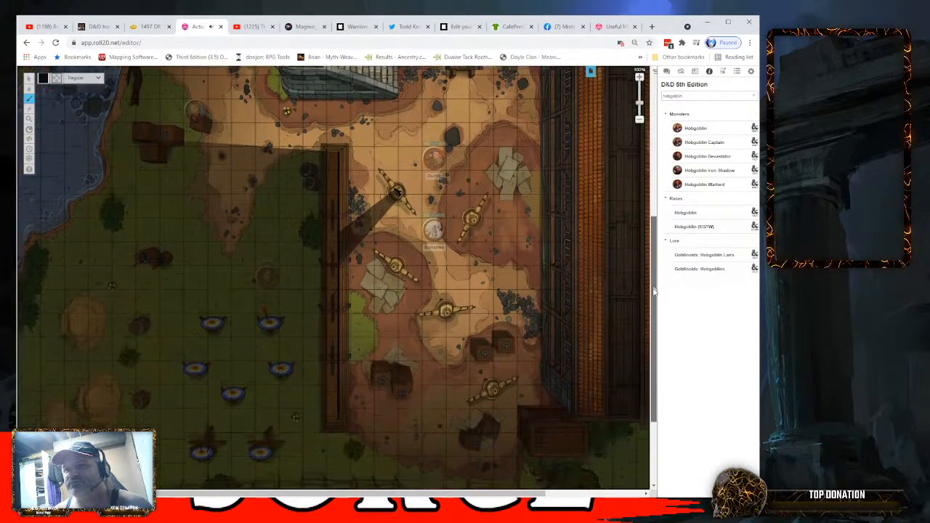
{"action": "scroll", "coordinate": [654, 291], "scroll_direction": "down", "scroll_amount": 1}
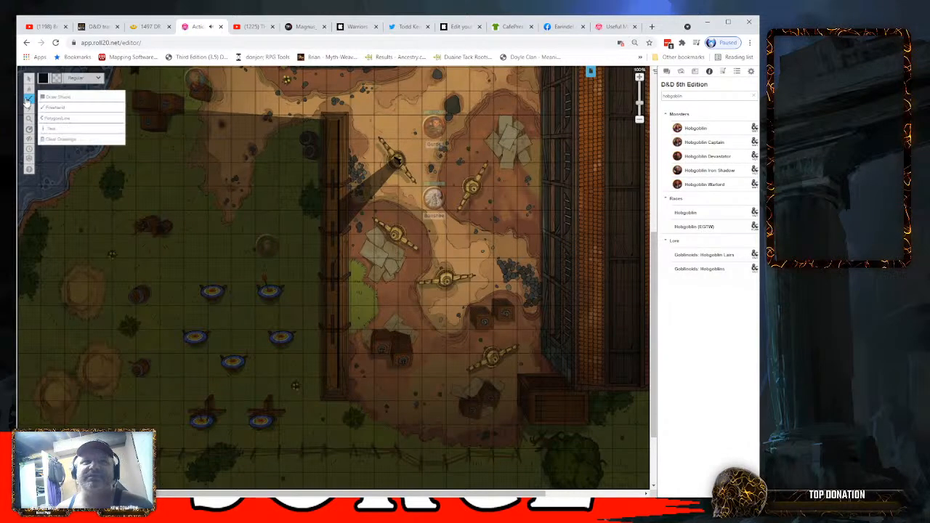
{"action": "left_click", "coordinate": [55, 101]}
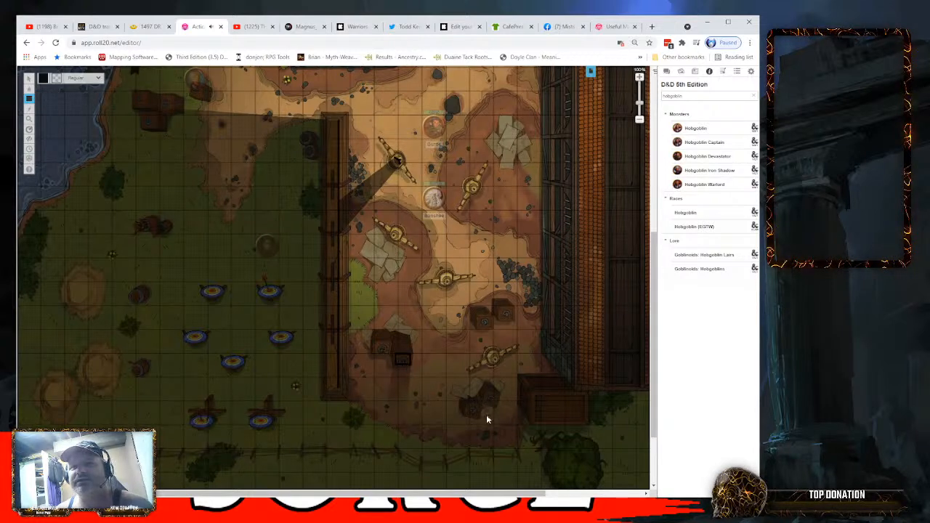
{"action": "left_click_drag", "start_coordinate": [535, 394], "coordinate": [581, 420]}
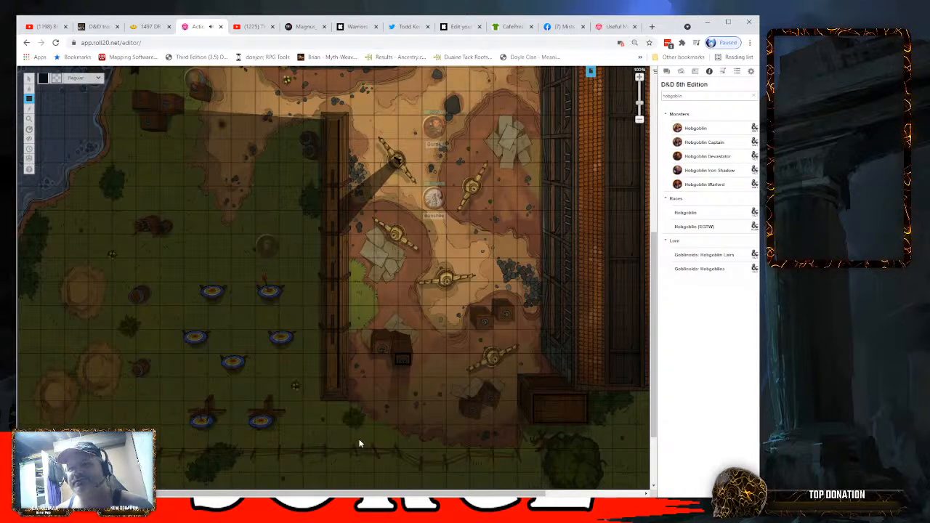
- On the Objects & Tokens layer, move Gurok's token just above the crates near the wooden wall and the Banshee's token behind them
{"action": "scroll", "coordinate": [653, 227], "scroll_direction": "up", "scroll_amount": 1}
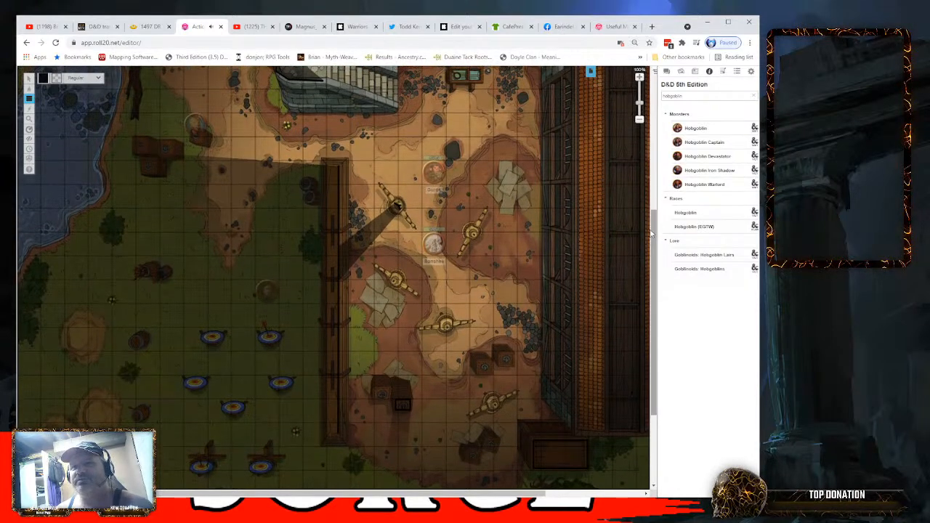
{"action": "mouse_move", "coordinate": [30, 82]}
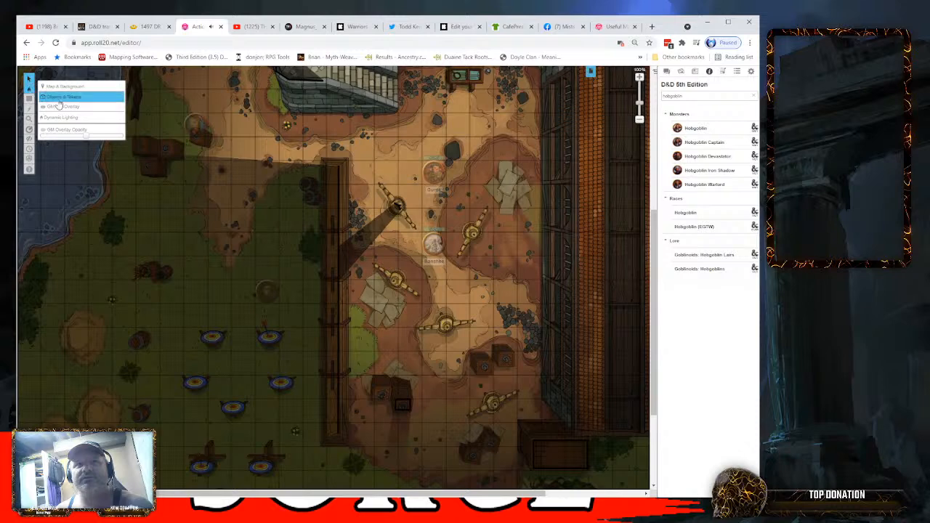
{"action": "left_click", "coordinate": [57, 100]}
{"action": "left_click_drag", "start_coordinate": [431, 175], "coordinate": [402, 367]}
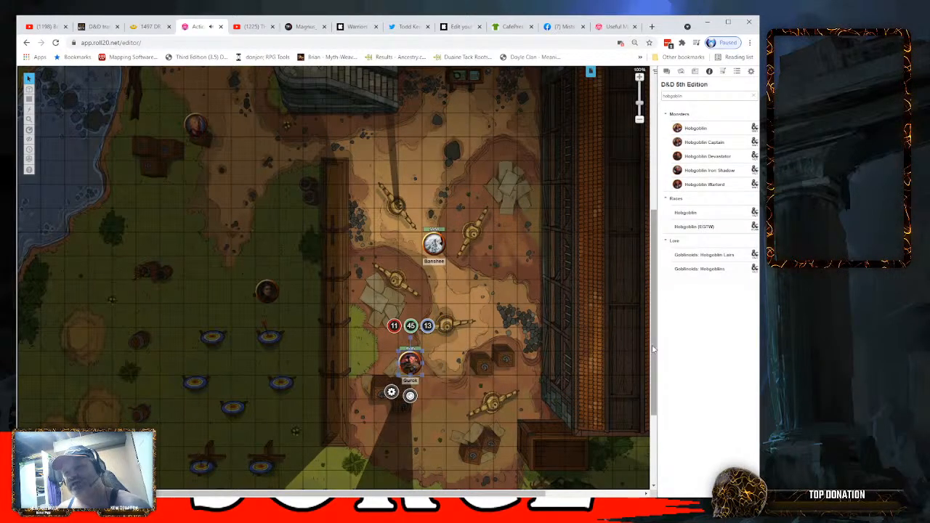
{"action": "left_click_drag", "start_coordinate": [653, 347], "coordinate": [652, 383]}
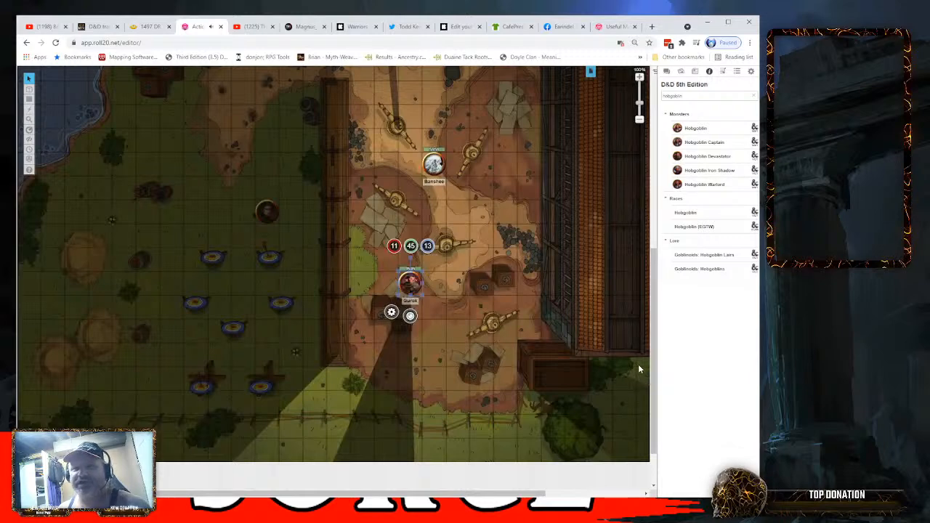
{"action": "left_click_drag", "start_coordinate": [433, 164], "coordinate": [387, 355]}
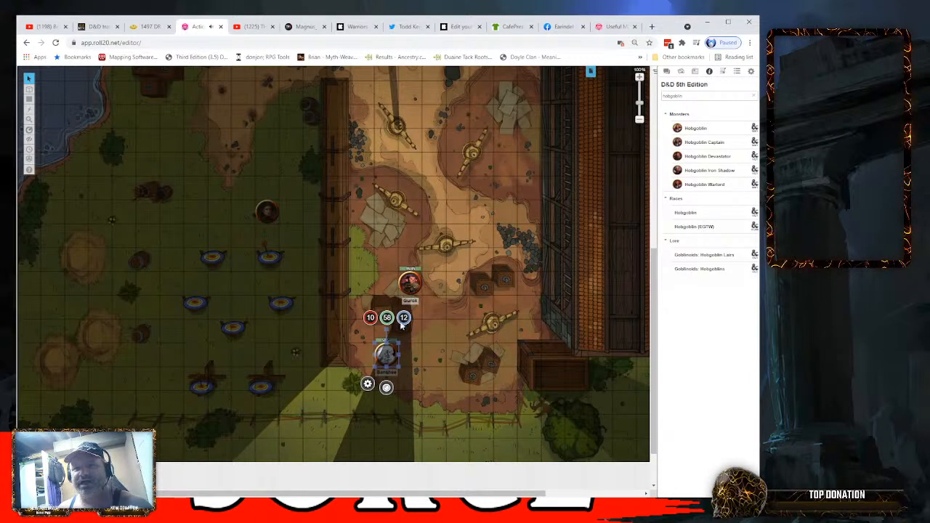
- Test the line of sight past the crates by shifting Gurok's token side to side, ending diagonally opposite the Banshee
{"action": "left_click_drag", "start_coordinate": [410, 283], "coordinate": [434, 284]}
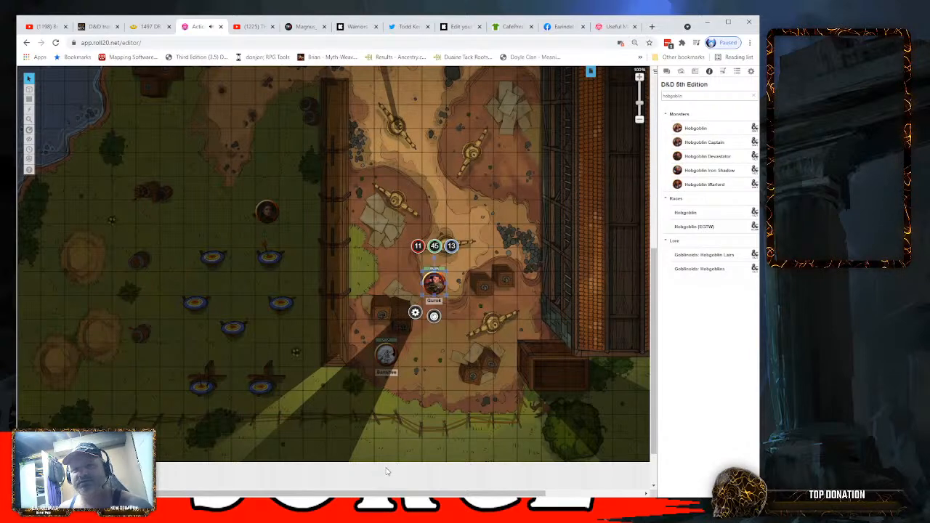
{"action": "left_click_drag", "start_coordinate": [433, 284], "coordinate": [410, 284]}
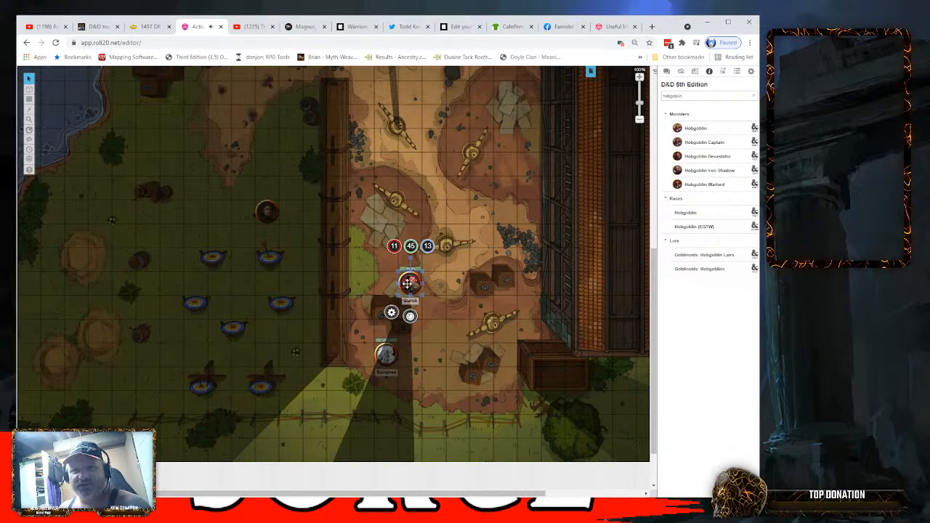
{"action": "left_click_drag", "start_coordinate": [411, 284], "coordinate": [387, 283]}
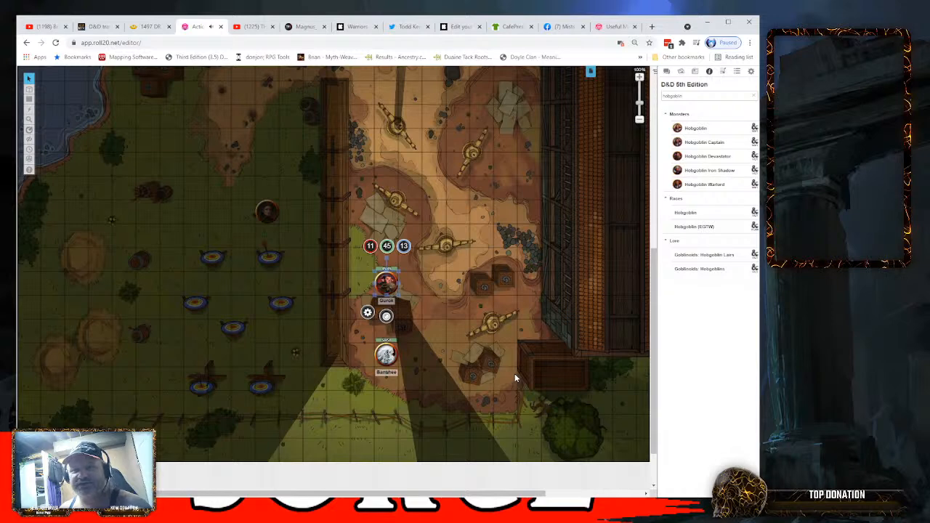
{"action": "left_click_drag", "start_coordinate": [387, 284], "coordinate": [411, 283]}
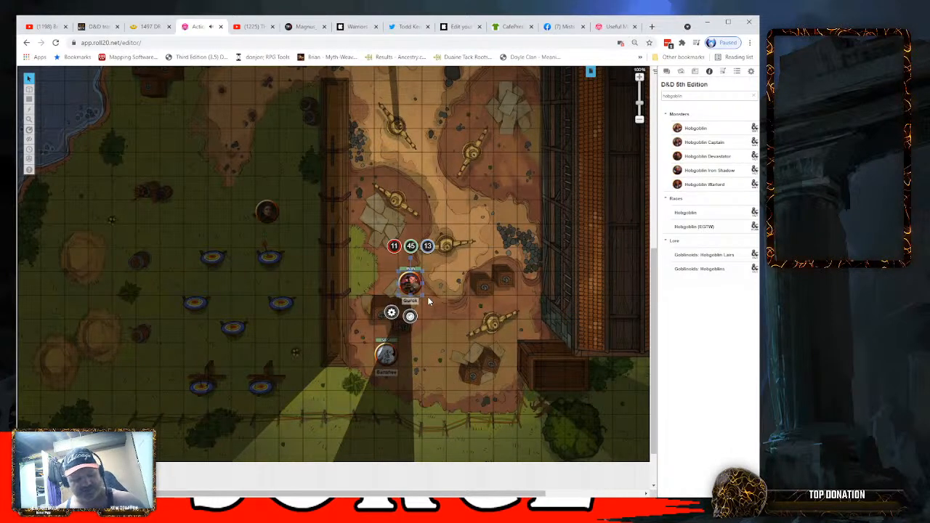
{"action": "left_click_drag", "start_coordinate": [415, 290], "coordinate": [397, 283]}
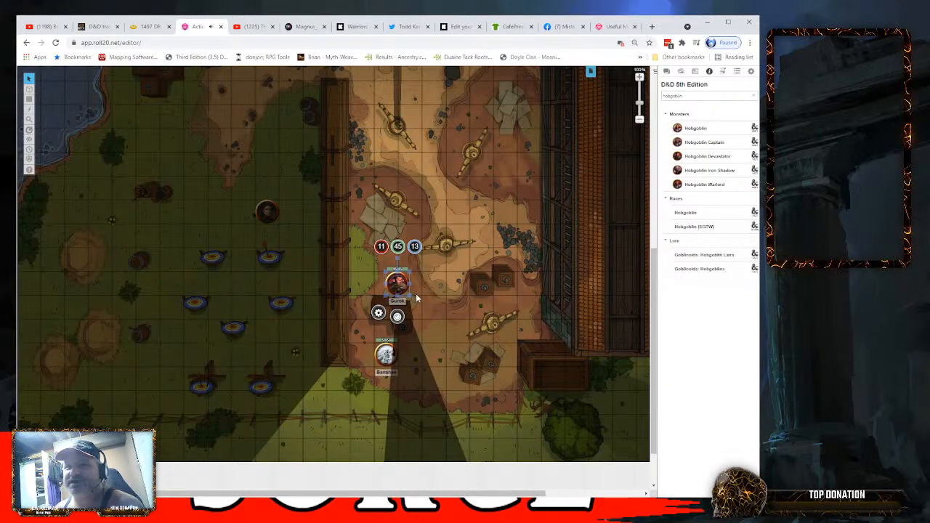
{"action": "left_click_drag", "start_coordinate": [398, 284], "coordinate": [435, 283]}
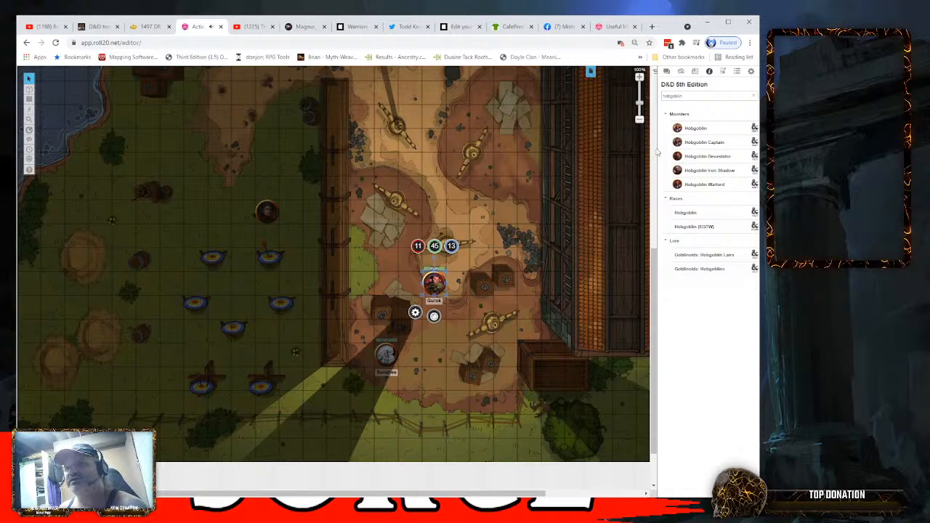
- View and close the Hobgoblin monster's compendium entry, then open Gurok's character from the journal
{"action": "left_click", "coordinate": [702, 128]}
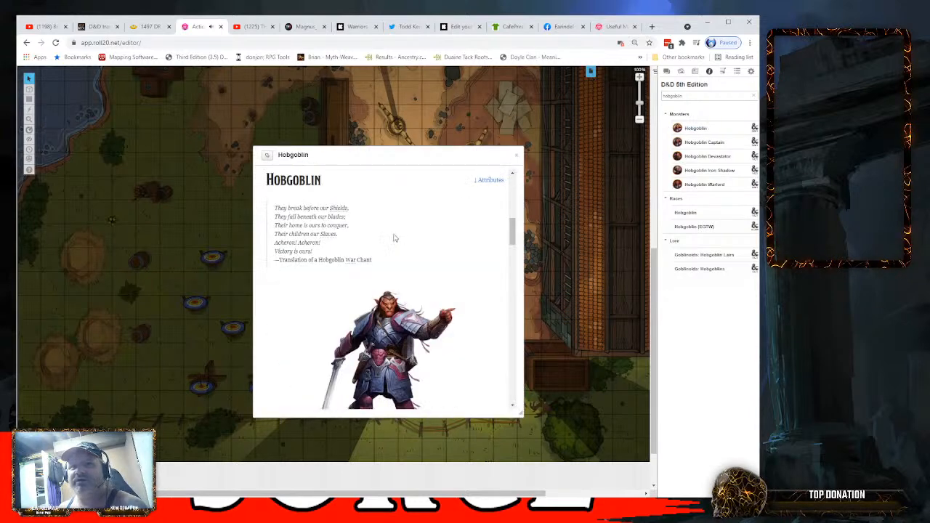
{"action": "left_click", "coordinate": [516, 155]}
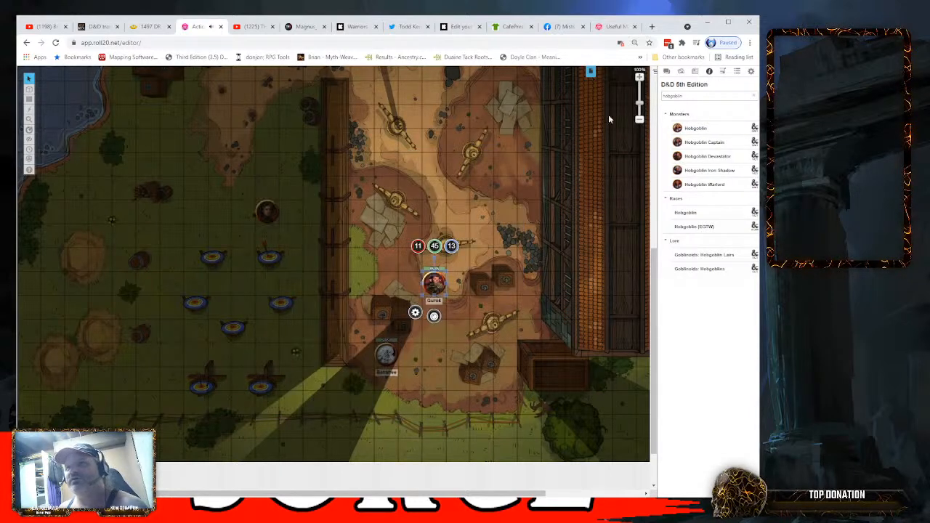
{"action": "left_click", "coordinate": [695, 72]}
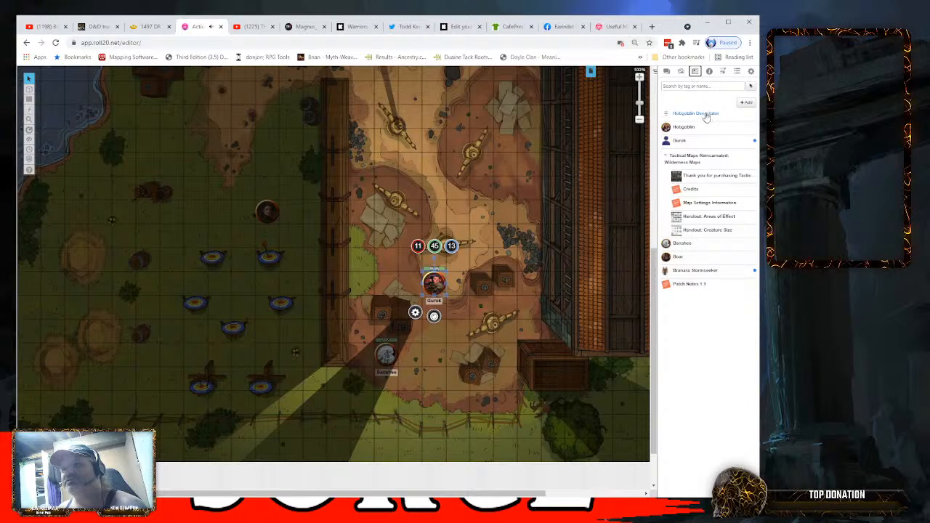
{"action": "left_click", "coordinate": [676, 142]}
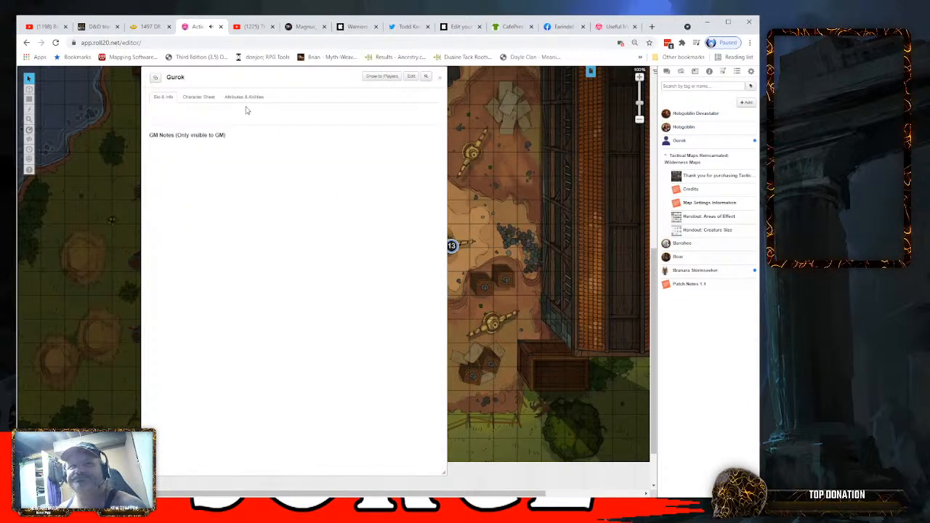
- Show Gurok's character sheet and fit its window narrowly beside the map tokens
{"action": "left_click_drag", "start_coordinate": [256, 77], "coordinate": [149, 83]}
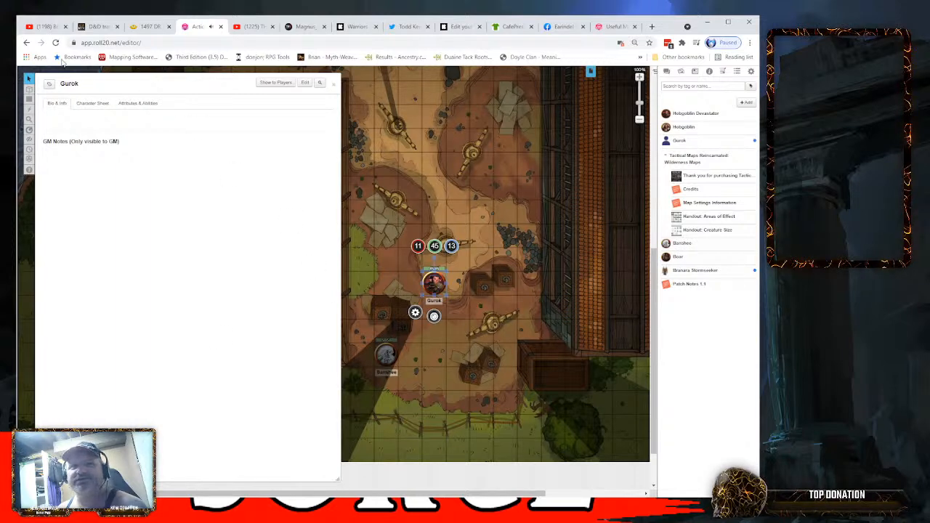
{"action": "left_click", "coordinate": [92, 102]}
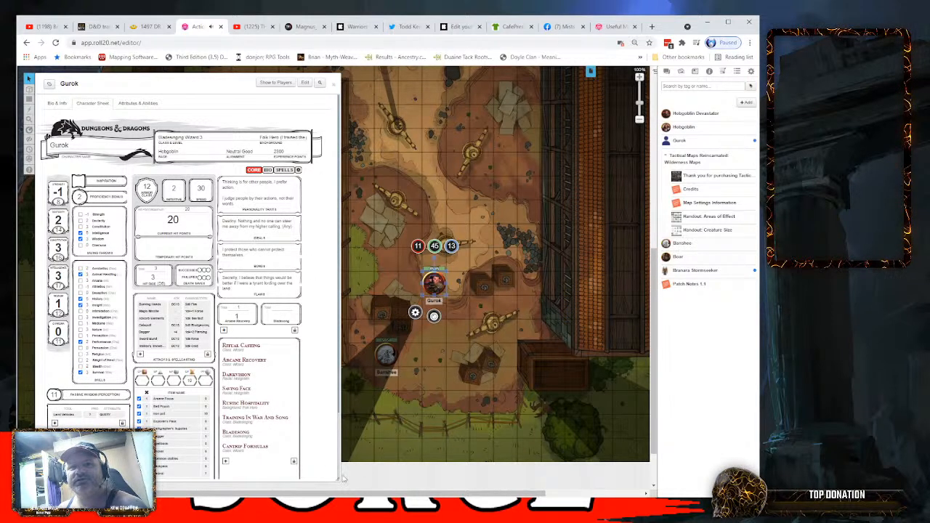
{"action": "left_click_drag", "start_coordinate": [345, 479], "coordinate": [321, 480]}
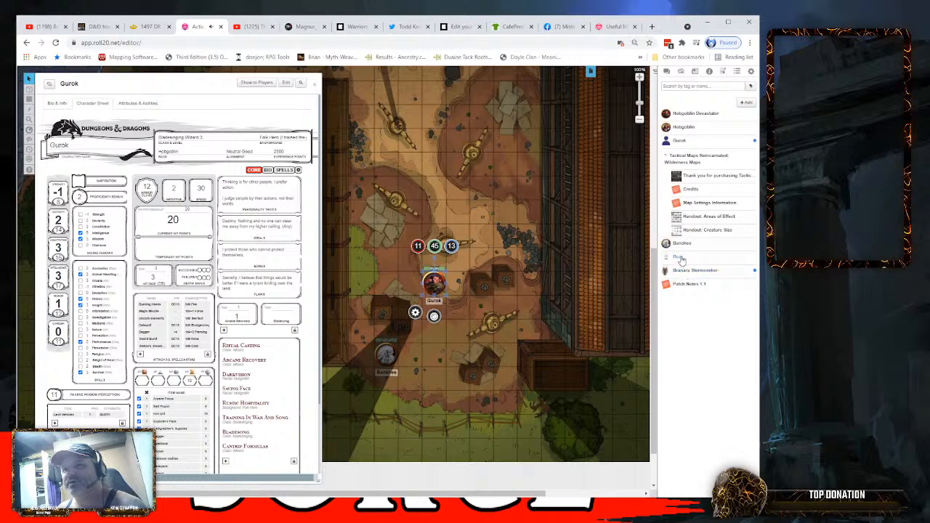
- Place a Boar token from the journal near Gurok, then open the Boar's character sheet in a compact window clear of the tokens
{"action": "left_click_drag", "start_coordinate": [681, 260], "coordinate": [486, 263]}
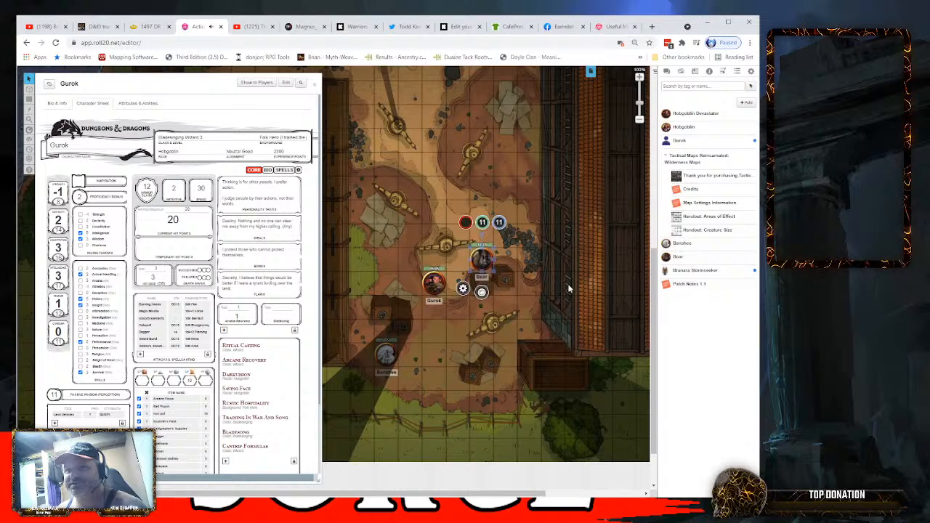
{"action": "left_click", "coordinate": [678, 259]}
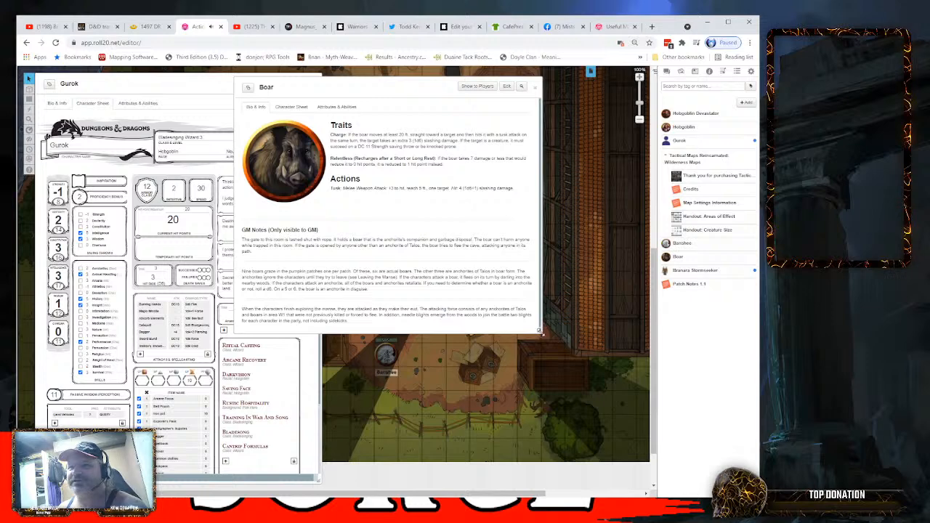
{"action": "left_click_drag", "start_coordinate": [539, 331], "coordinate": [471, 321]}
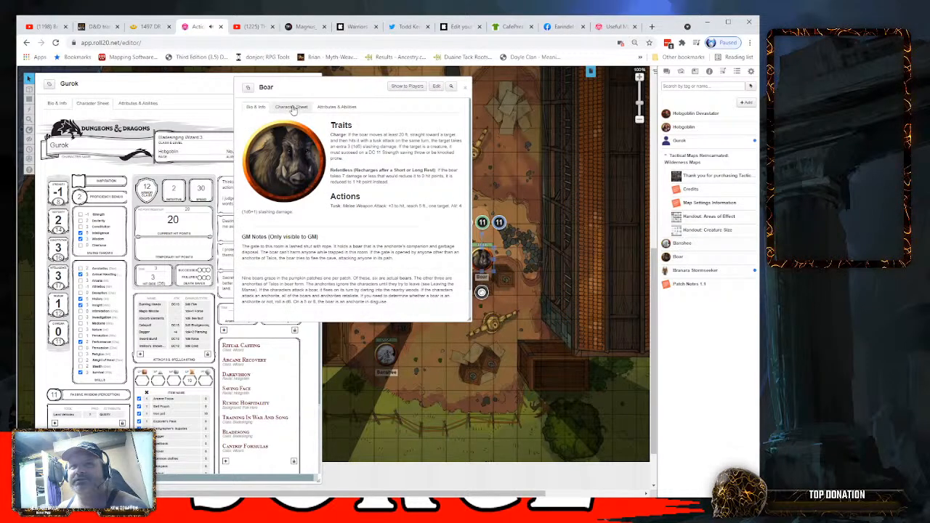
{"action": "left_click", "coordinate": [293, 109]}
{"action": "left_click_drag", "start_coordinate": [343, 82], "coordinate": [489, 93]}
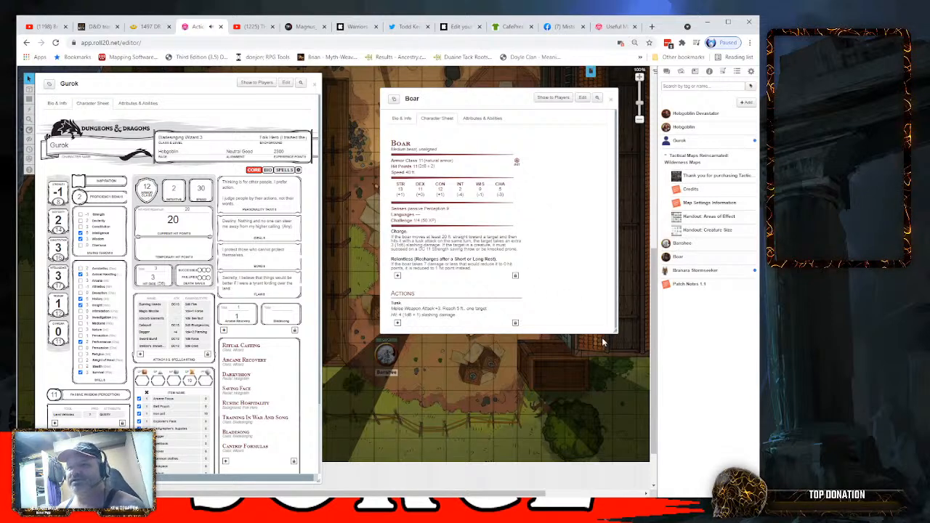
{"action": "left_click_drag", "start_coordinate": [615, 332], "coordinate": [538, 327]}
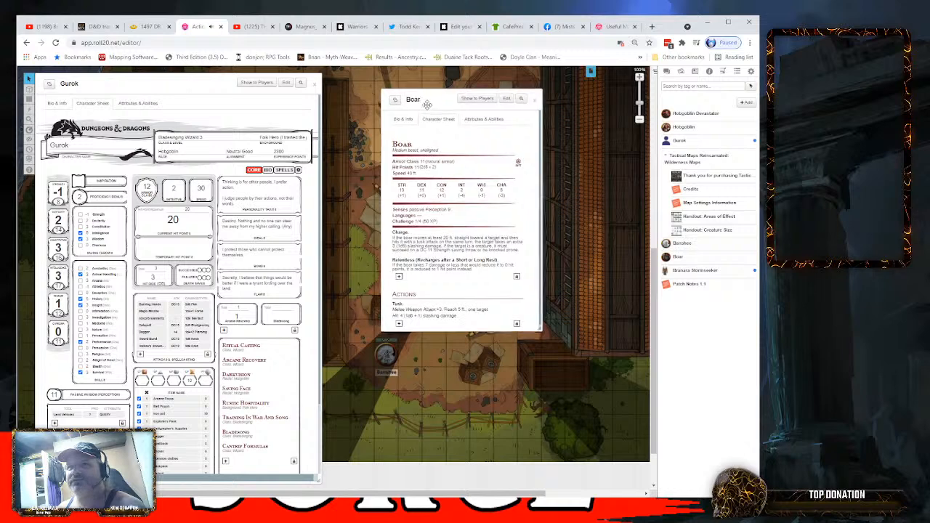
{"action": "left_click_drag", "start_coordinate": [423, 102], "coordinate": [554, 148]}
{"action": "left_click_drag", "start_coordinate": [554, 147], "coordinate": [546, 119]}
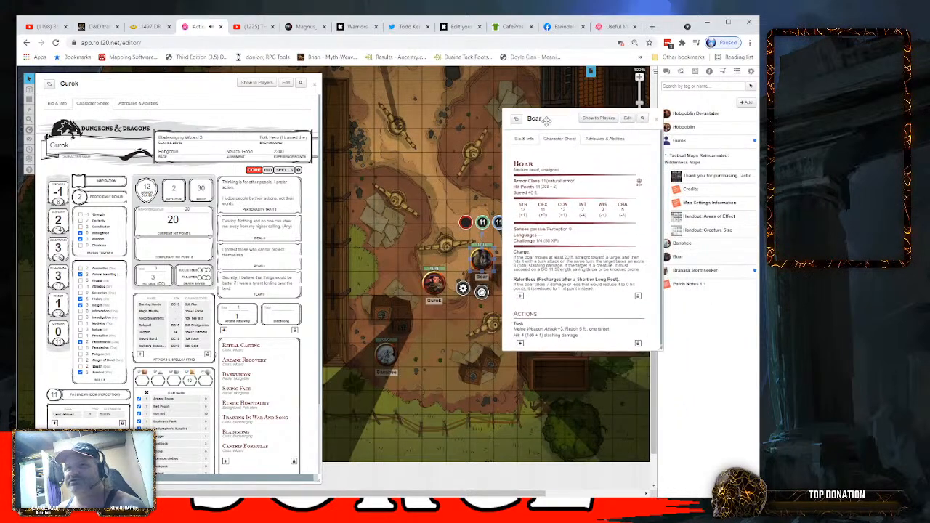
- Move Gurok's token two squares away to just above the crates and the Boar's token into the same row, keeping the Boar's sheet clear
{"action": "left_click_drag", "start_coordinate": [432, 281], "coordinate": [396, 278]}
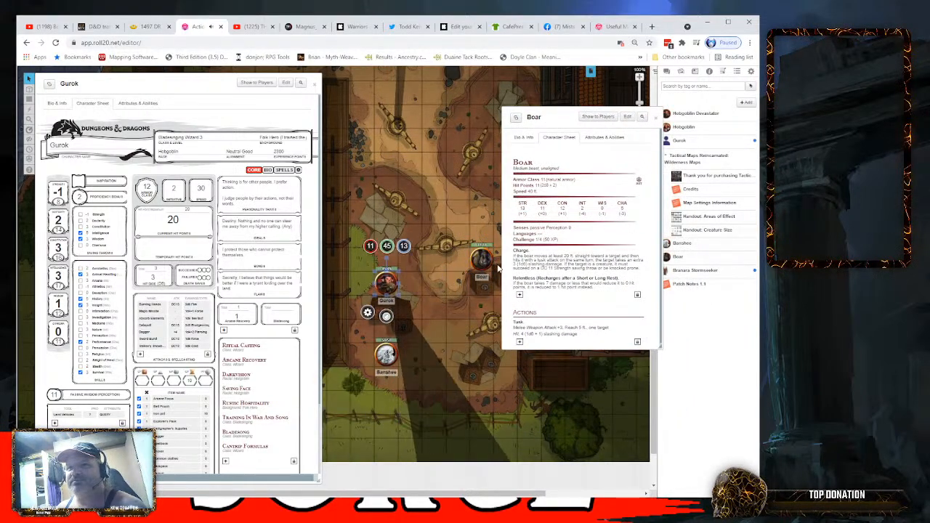
{"action": "left_click_drag", "start_coordinate": [481, 260], "coordinate": [462, 280]}
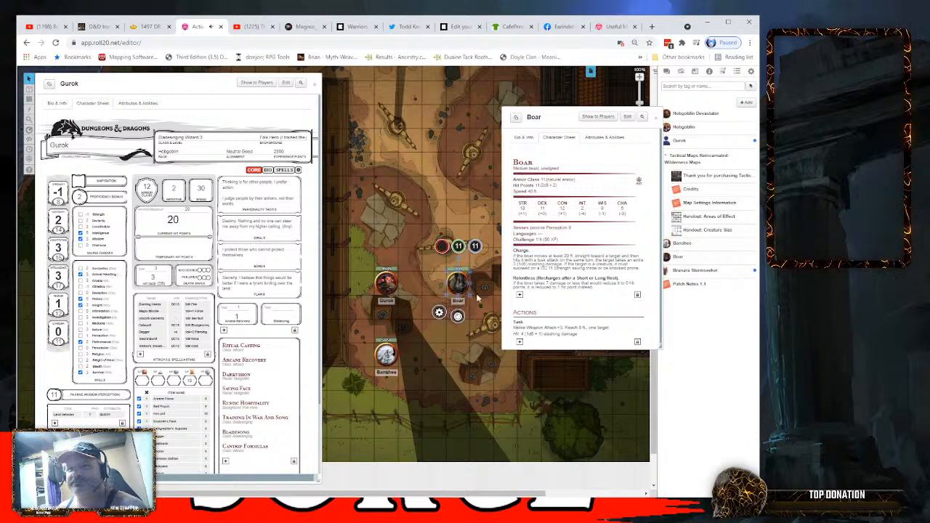
{"action": "left_click_drag", "start_coordinate": [547, 114], "coordinate": [533, 78]}
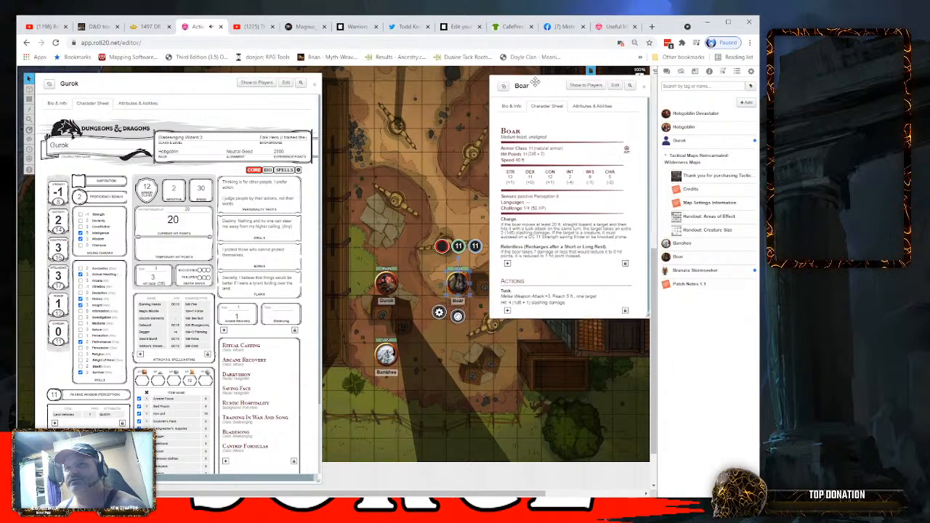
- Show the chat log and the Turn Order tracker, and roll initiative from the sheets for Gurok and the Boar with their tokens selected
{"action": "left_click", "coordinate": [666, 72]}
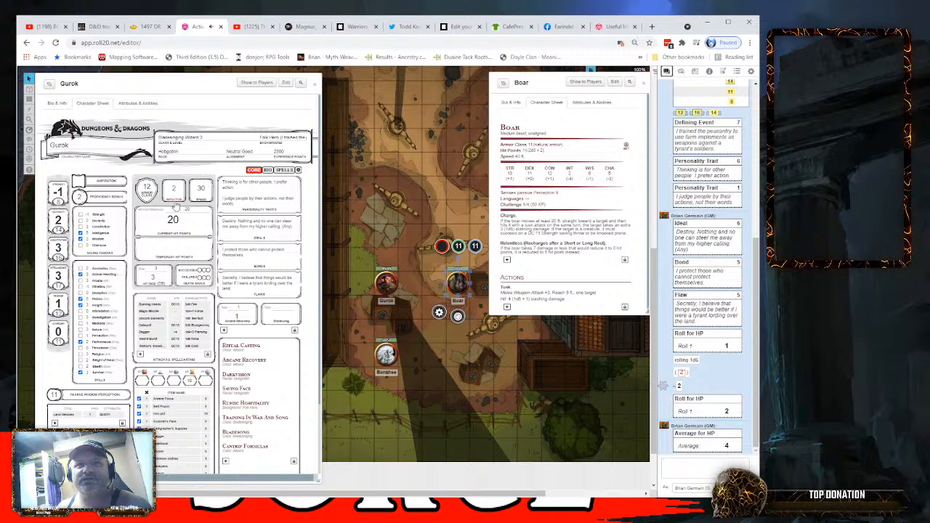
{"action": "left_click", "coordinate": [29, 150]}
{"action": "left_click_drag", "start_coordinate": [53, 292], "coordinate": [573, 337]}
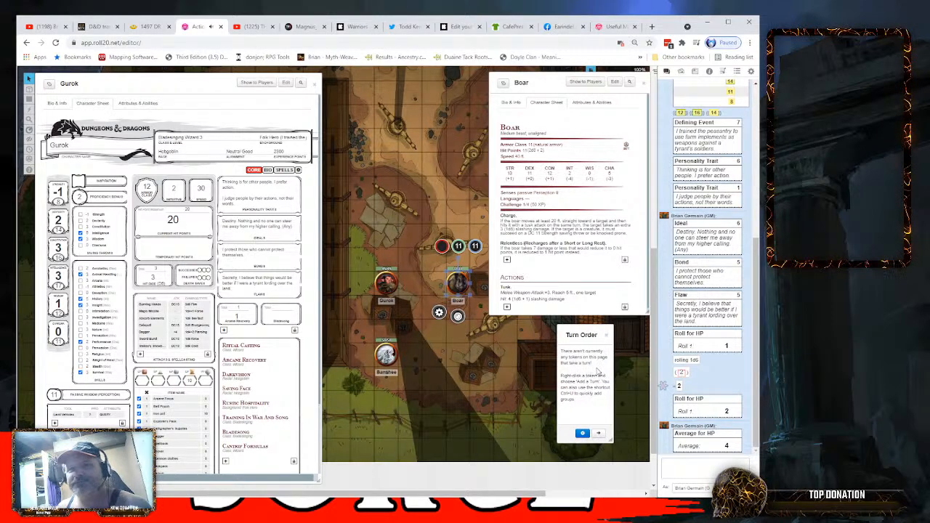
{"action": "left_click", "coordinate": [388, 285]}
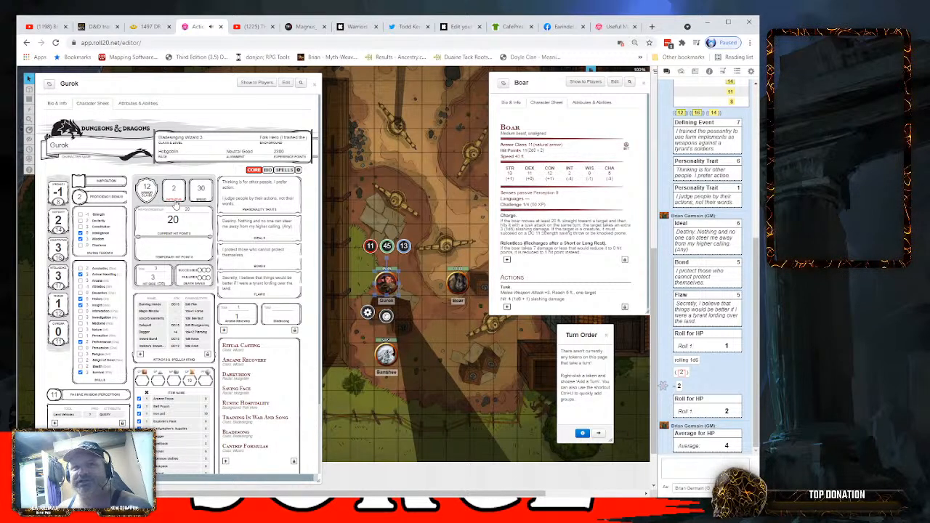
{"action": "left_click", "coordinate": [175, 203]}
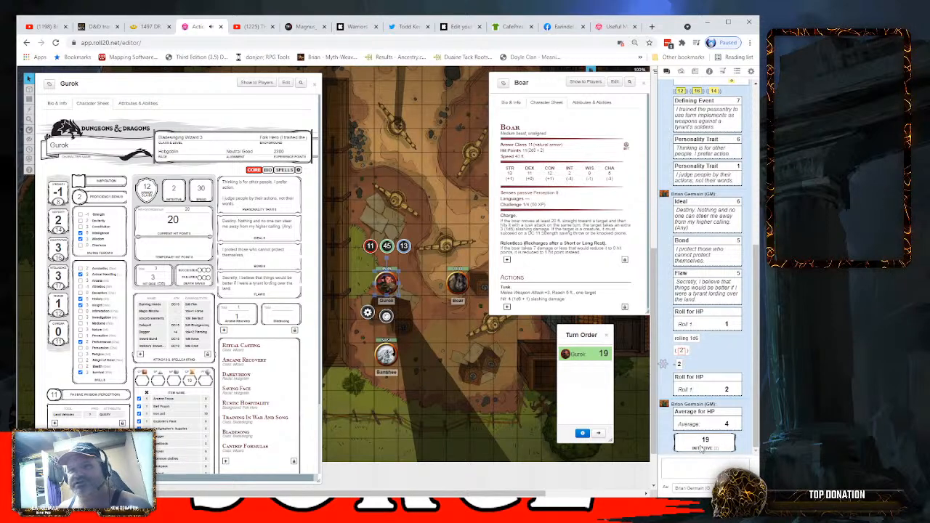
{"action": "left_click", "coordinate": [454, 286]}
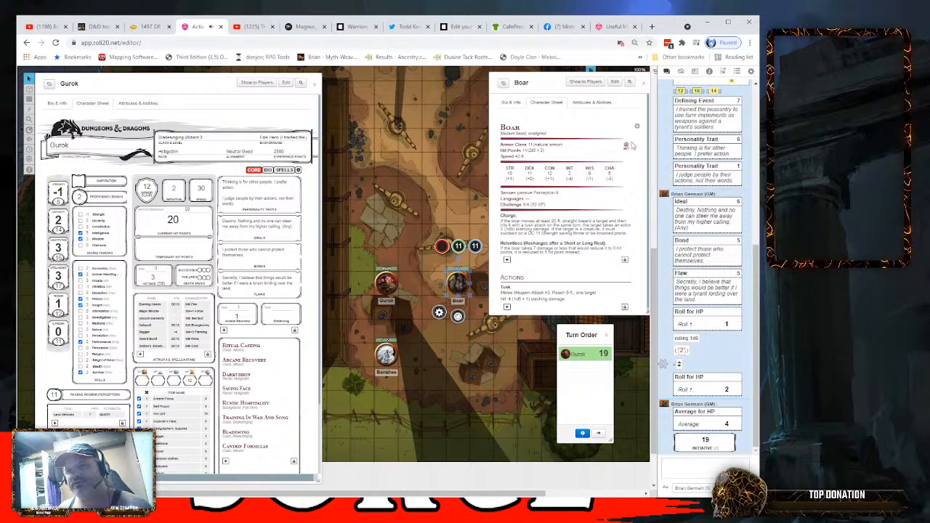
{"action": "left_click", "coordinate": [625, 149]}
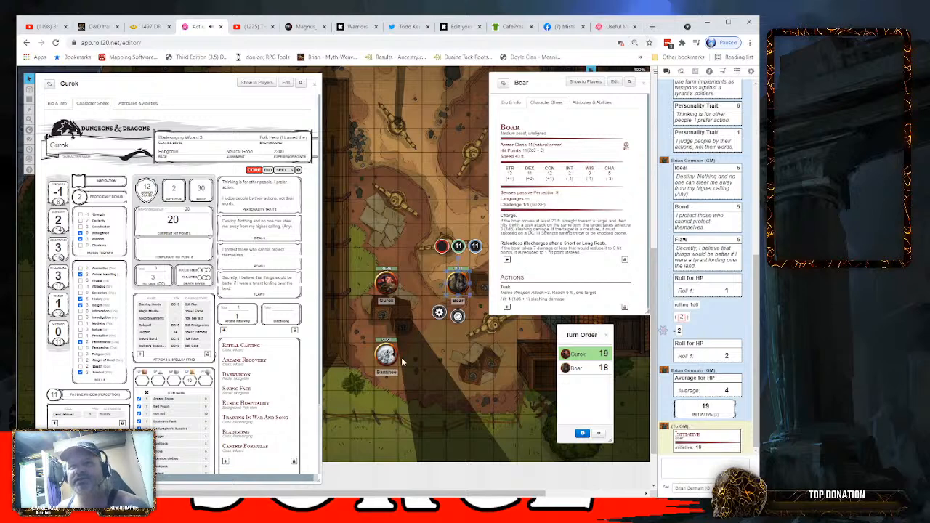
- Move Gurok's token one square diagonally away from the crates, closer to the Boar
{"action": "left_click", "coordinate": [391, 283]}
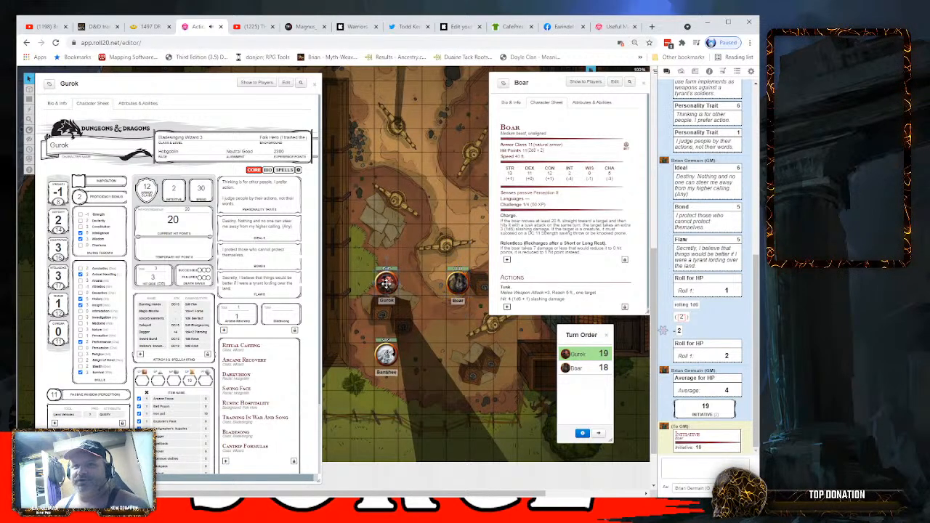
{"action": "left_click_drag", "start_coordinate": [389, 280], "coordinate": [409, 259]}
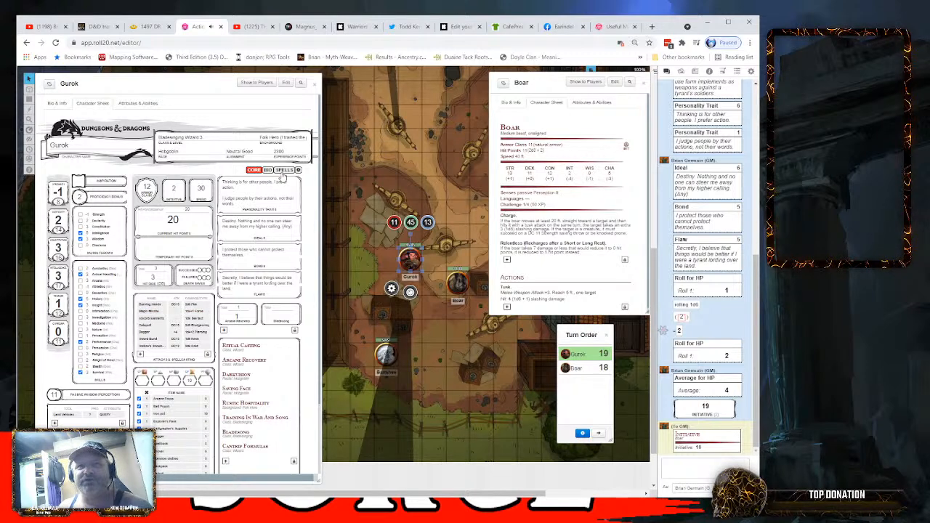
- On Gurok's spell page, set the remaining slots to 4 for level 1 and 2 for level 2
{"action": "left_click", "coordinate": [283, 170]}
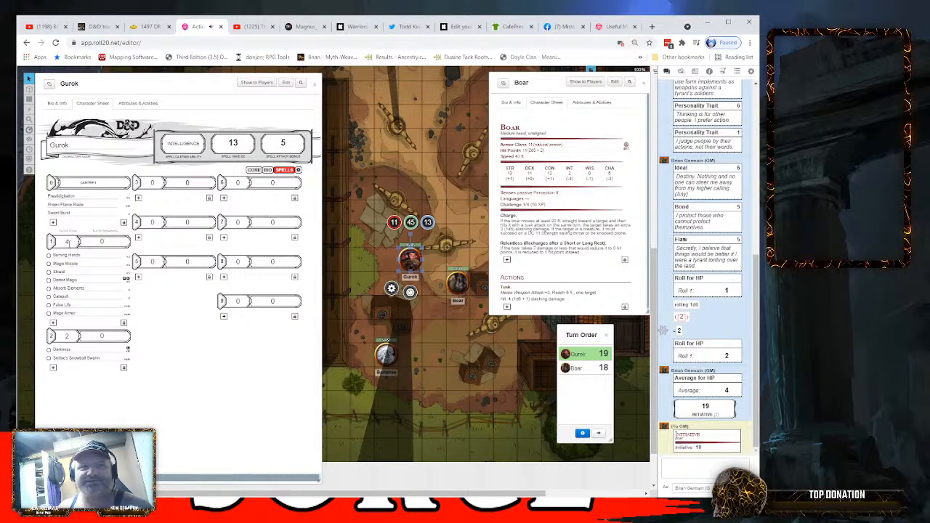
{"action": "left_click", "coordinate": [114, 240]}
{"action": "left_click", "coordinate": [114, 241]}
{"action": "left_click", "coordinate": [115, 241]}
{"action": "left_click", "coordinate": [114, 240]}
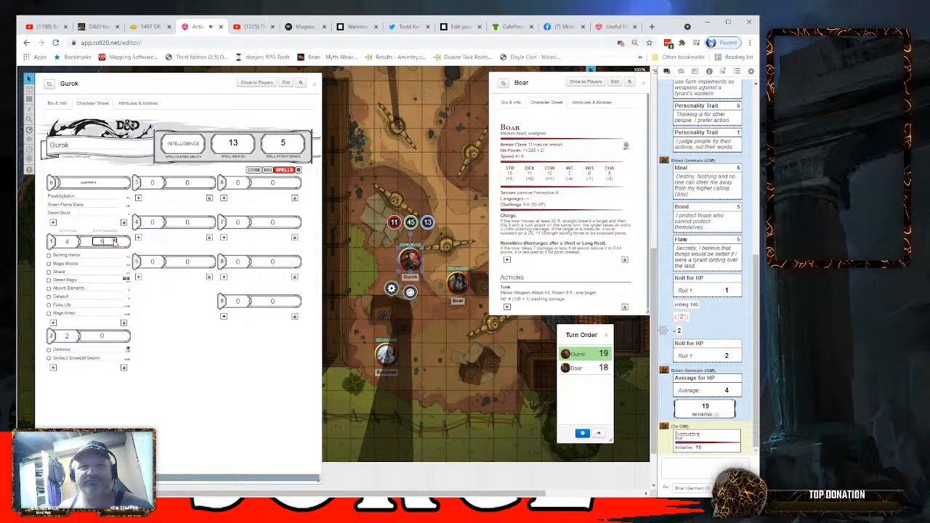
{"action": "left_click", "coordinate": [114, 241]}
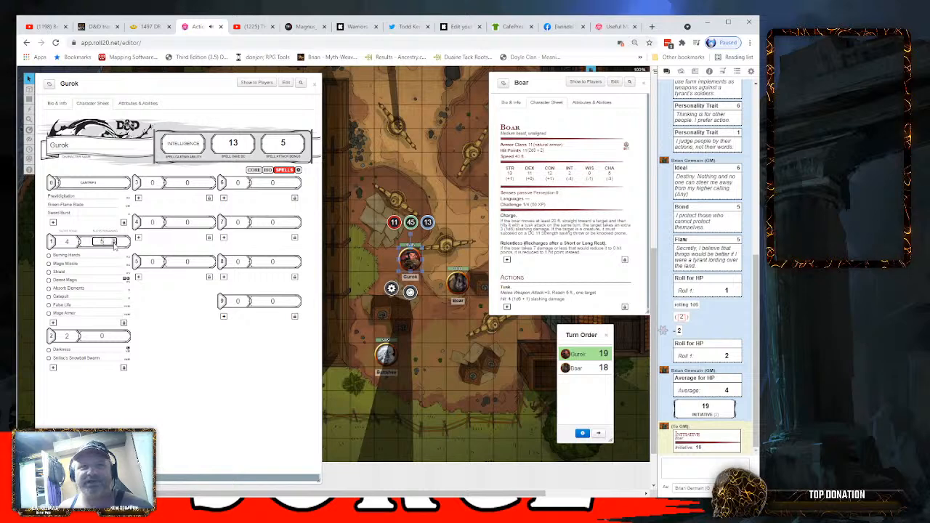
{"action": "left_click", "coordinate": [114, 335]}
{"action": "left_click", "coordinate": [114, 334]}
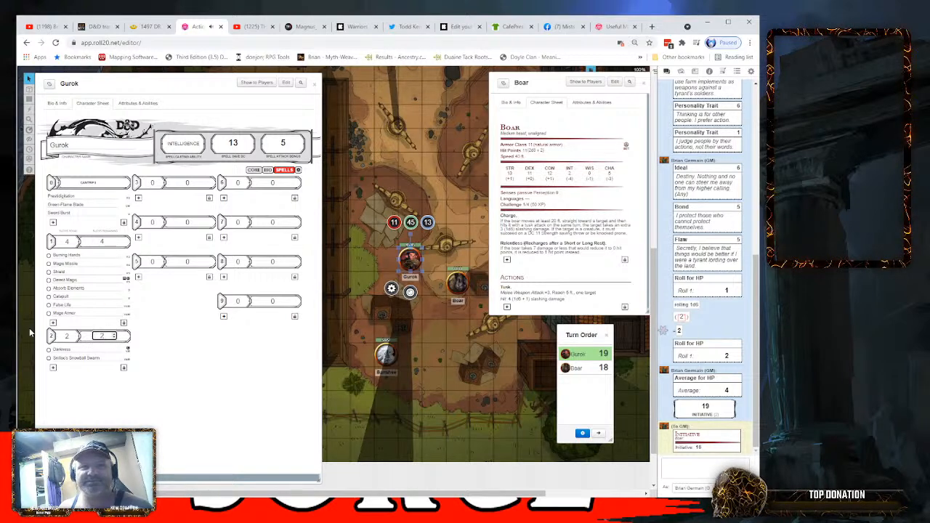
- Roll Gurok's Magic Missile damage three times, once for each missile
{"action": "left_click", "coordinate": [64, 265]}
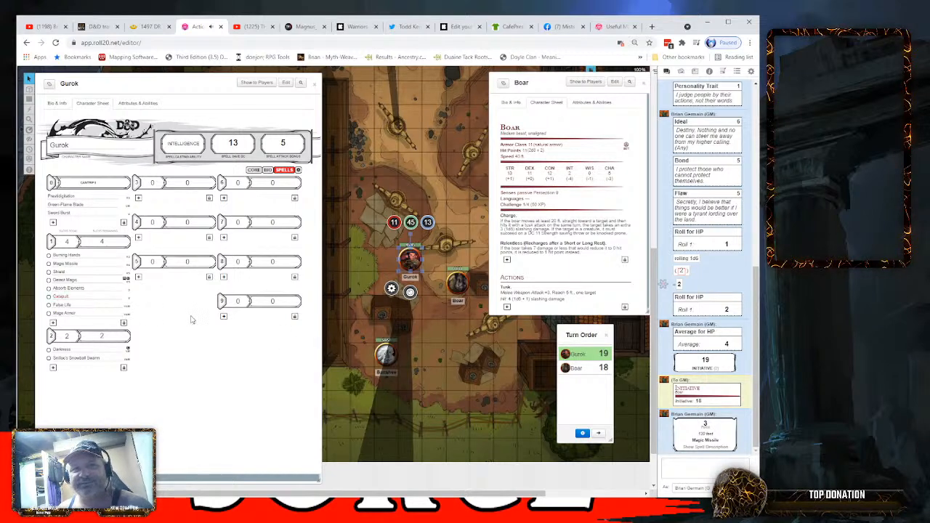
{"action": "left_click", "coordinate": [62, 266]}
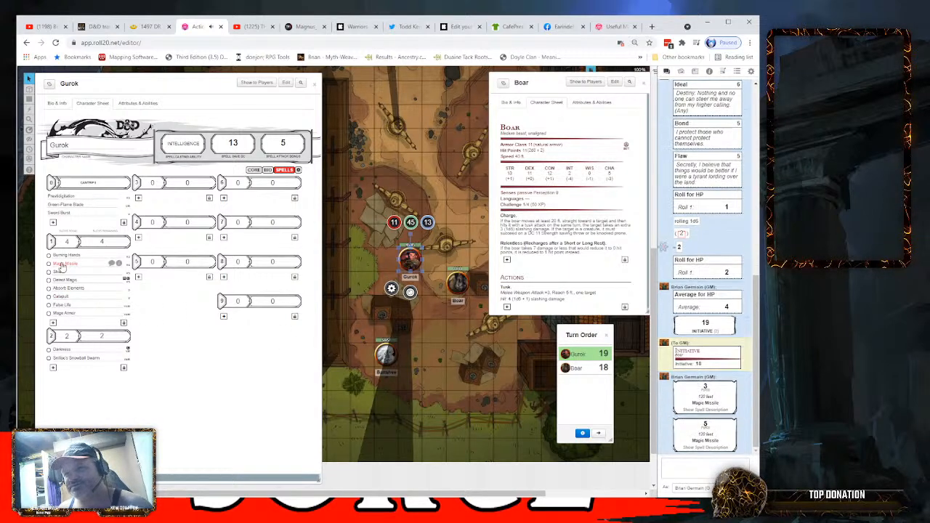
{"action": "left_click", "coordinate": [61, 266]}
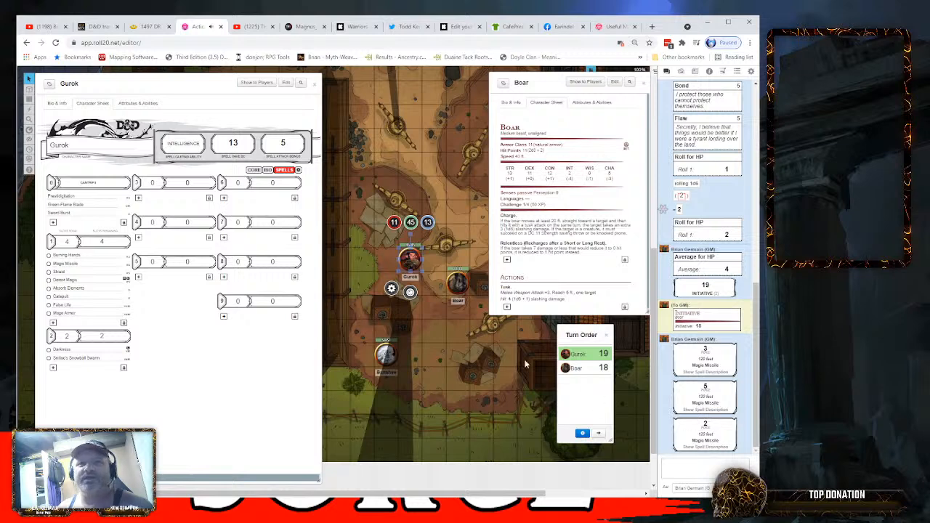
- Subtract 10 hit points from the Boar's token for the Magic Missile damage
{"action": "left_click", "coordinate": [459, 284]}
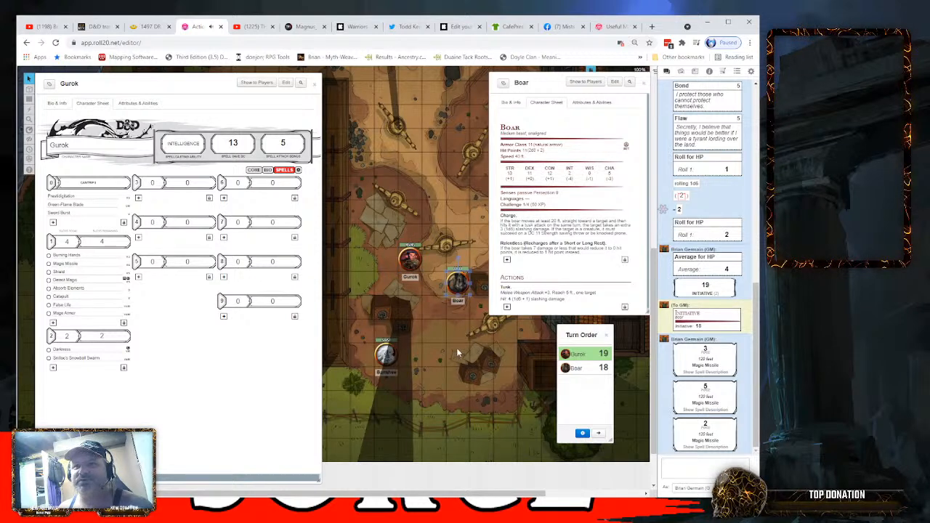
{"action": "left_click", "coordinate": [458, 290]}
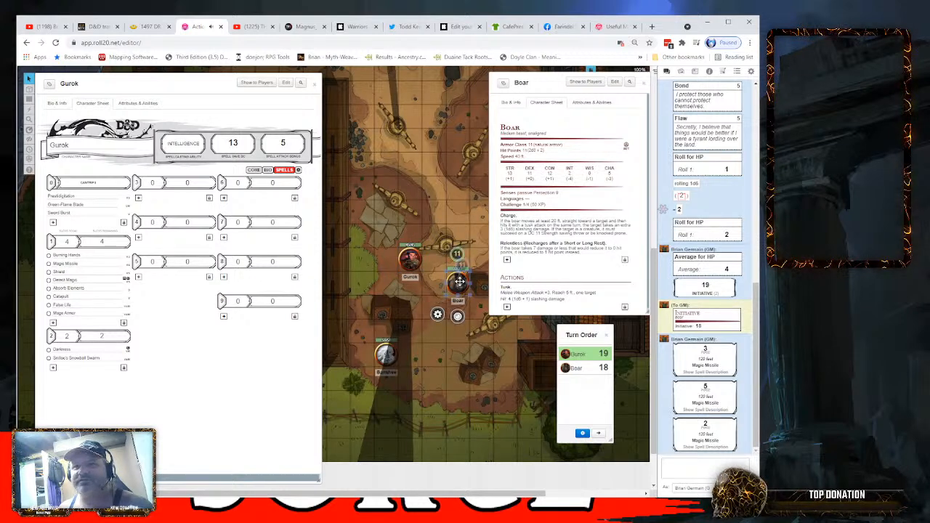
{"action": "left_click", "coordinate": [459, 247]}
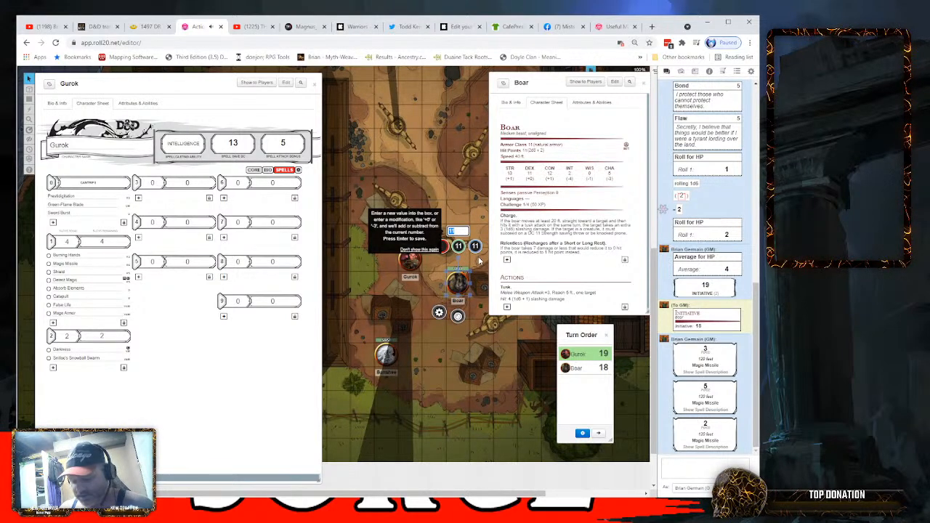
{"action": "type", "text": "-18"}
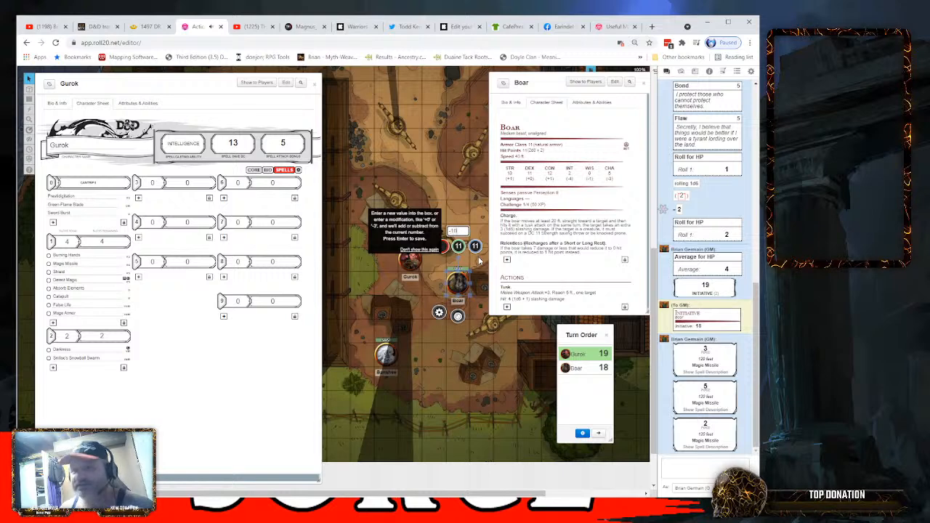
{"action": "key", "text": "Return"}
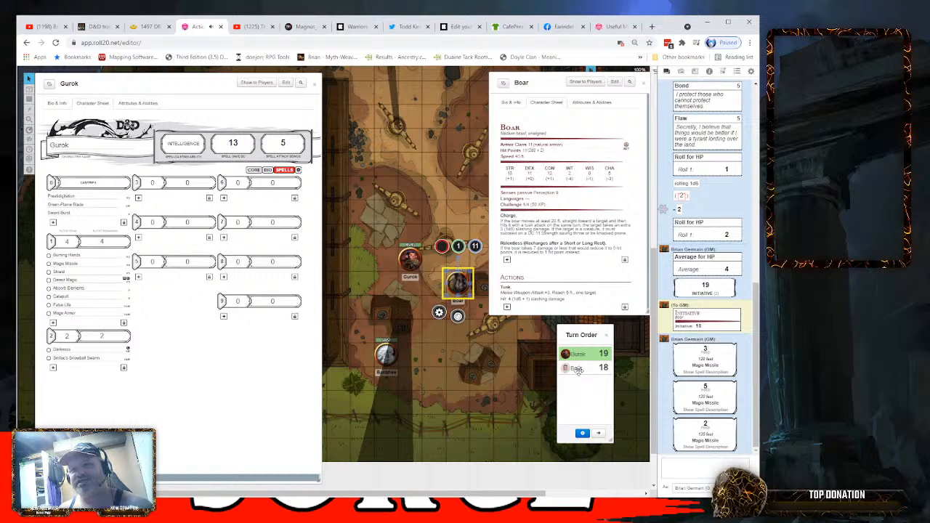
- Advance the turn order to the Boar and roll a Wisdom check from its sheet
{"action": "left_click", "coordinate": [598, 434]}
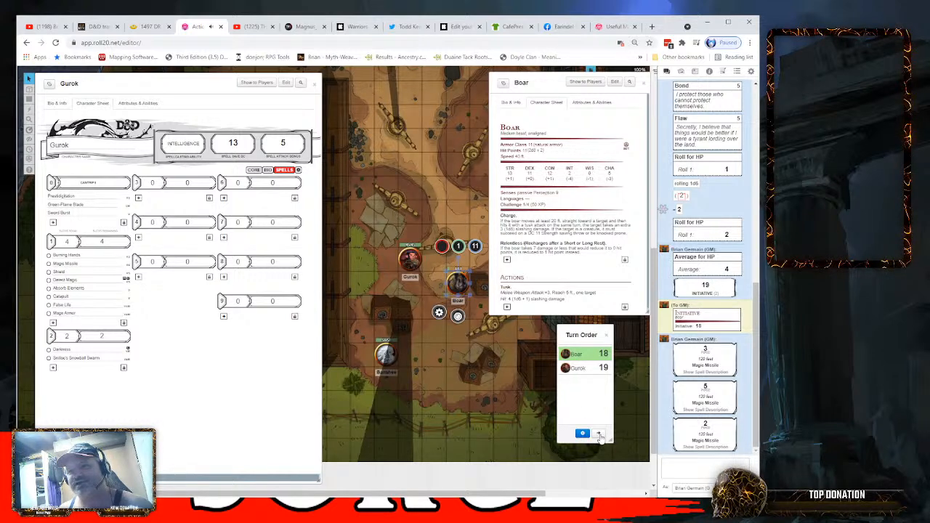
{"action": "left_click", "coordinate": [579, 354]}
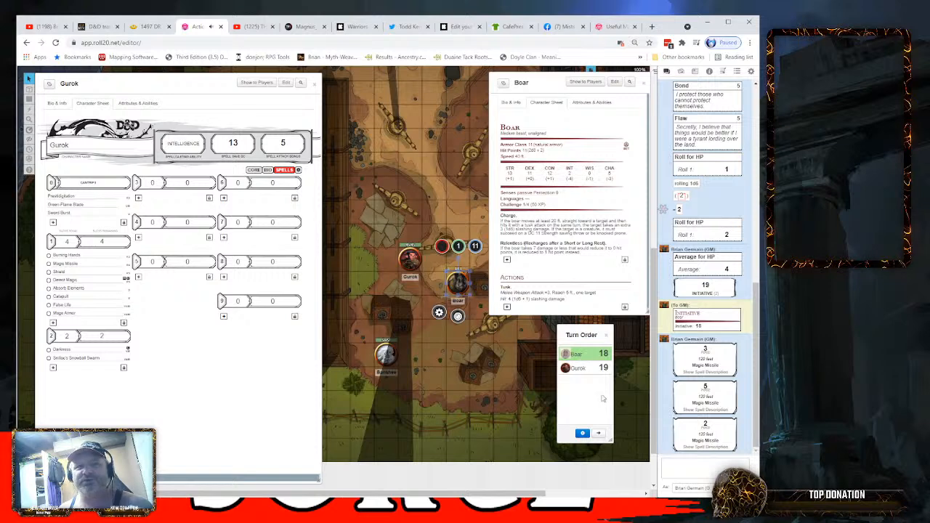
{"action": "left_click", "coordinate": [589, 172]}
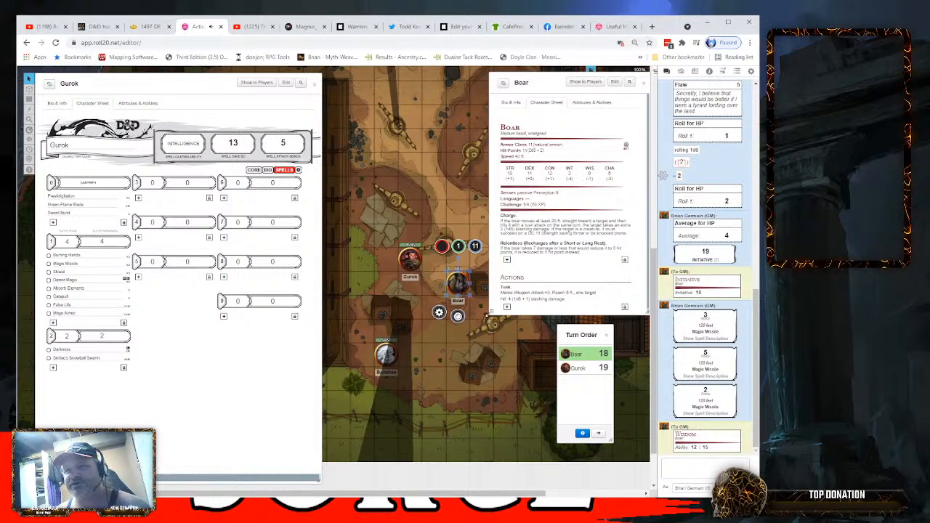
- In the Boar's sheet settings, set roll queries to Advantage Toggle and whispering to Never Whisper Rolls, and return to the stat block
{"action": "left_click", "coordinate": [637, 129]}
{"action": "scroll", "coordinate": [553, 218], "scroll_direction": "down", "scroll_amount": 3}
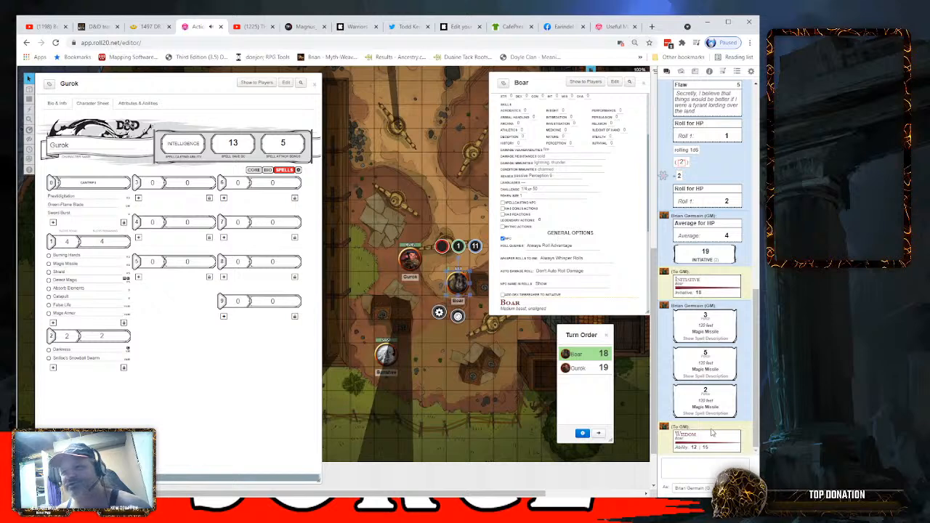
{"action": "left_click", "coordinate": [552, 263]}
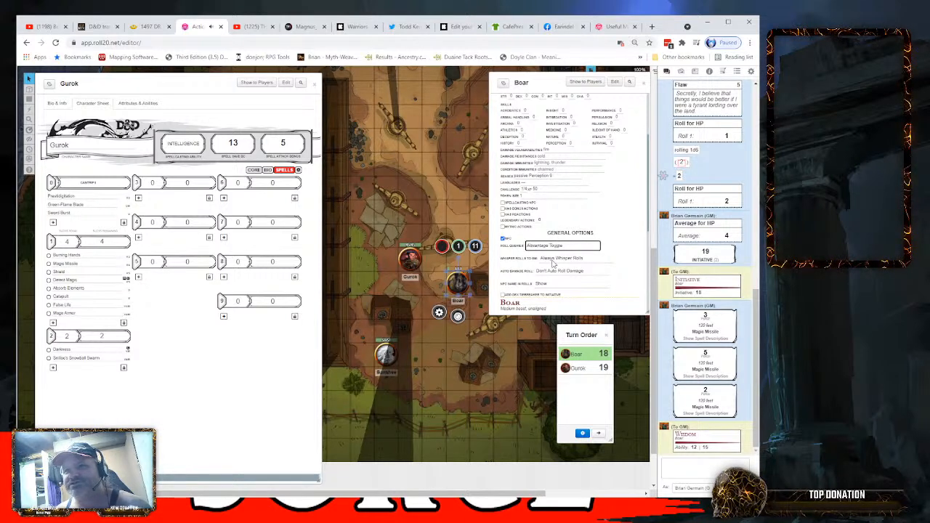
{"action": "left_click", "coordinate": [553, 259]}
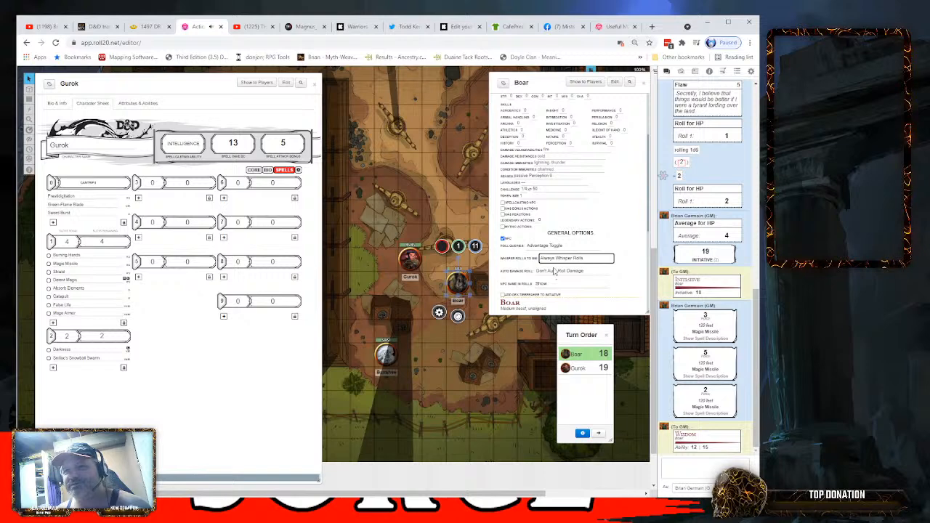
{"action": "left_click", "coordinate": [554, 271]}
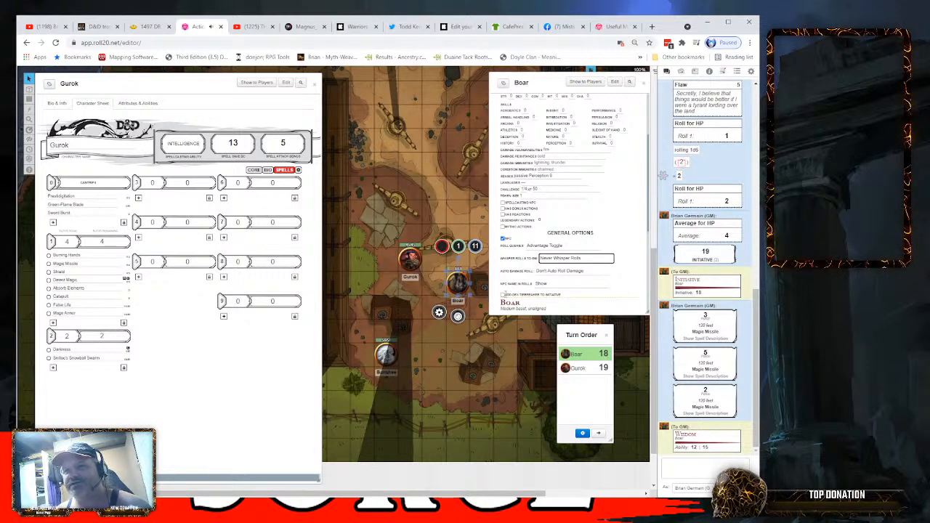
{"action": "scroll", "coordinate": [623, 216], "scroll_direction": "up", "scroll_amount": 3}
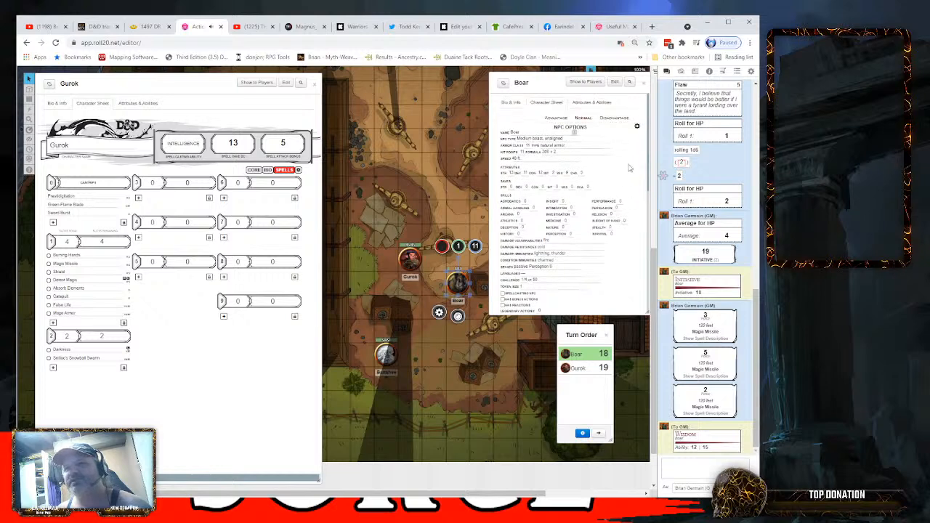
{"action": "left_click", "coordinate": [637, 127]}
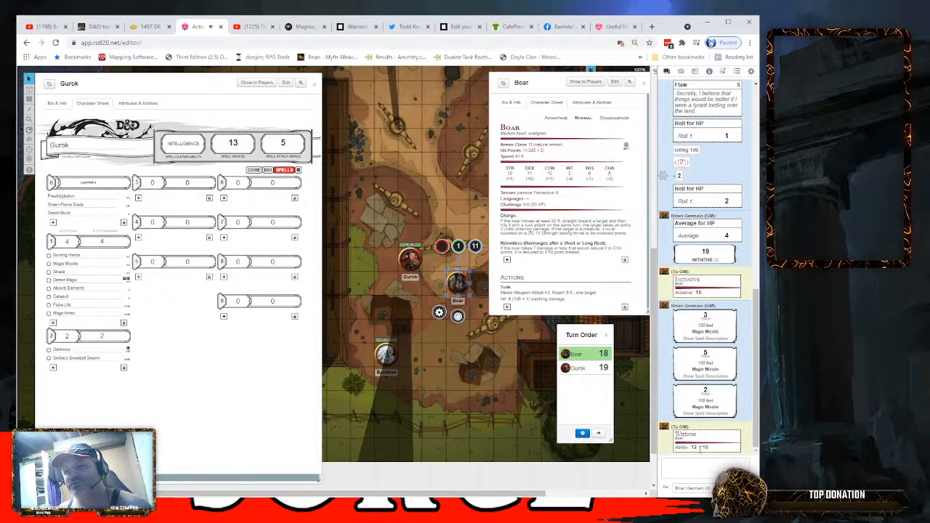
{"action": "mouse_move", "coordinate": [694, 449]}
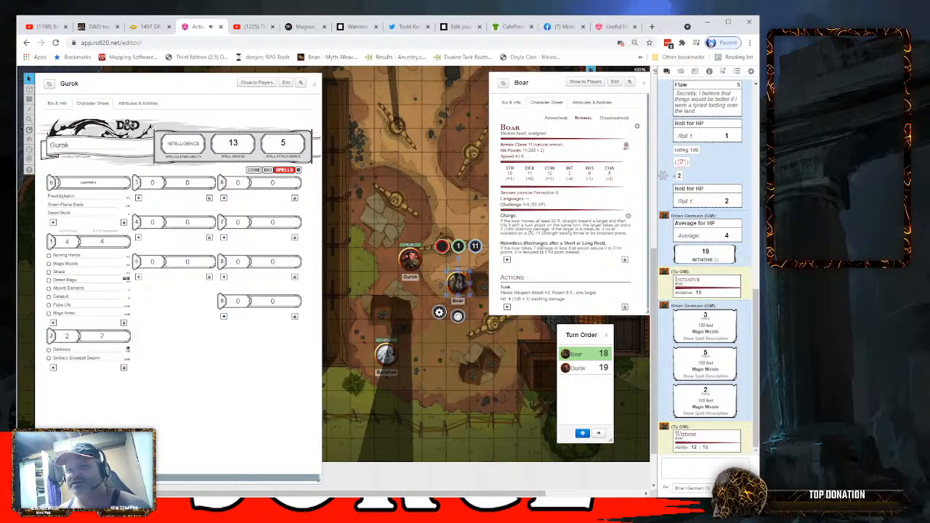
- Move the Boar's token onto the square directly beside Gurok and roll its Tusk attack
{"action": "left_click", "coordinate": [481, 287]}
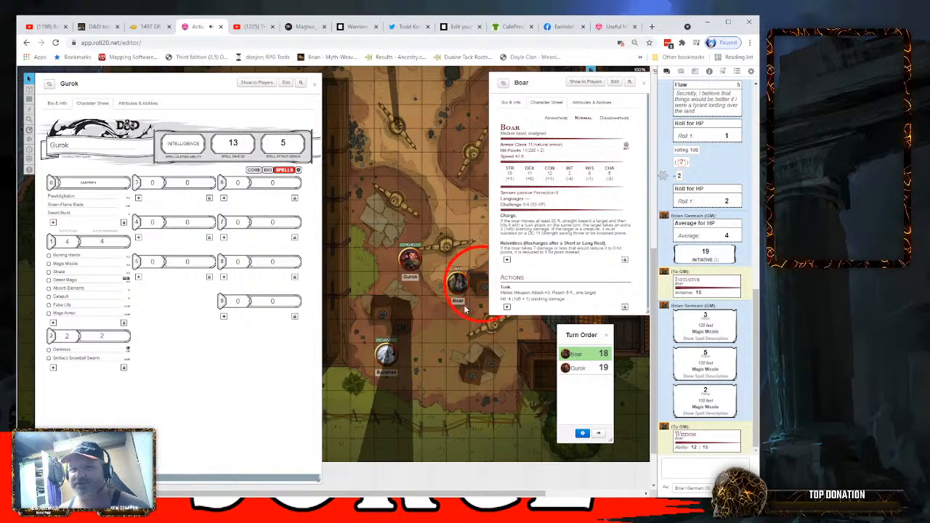
{"action": "left_click_drag", "start_coordinate": [459, 287], "coordinate": [435, 260]}
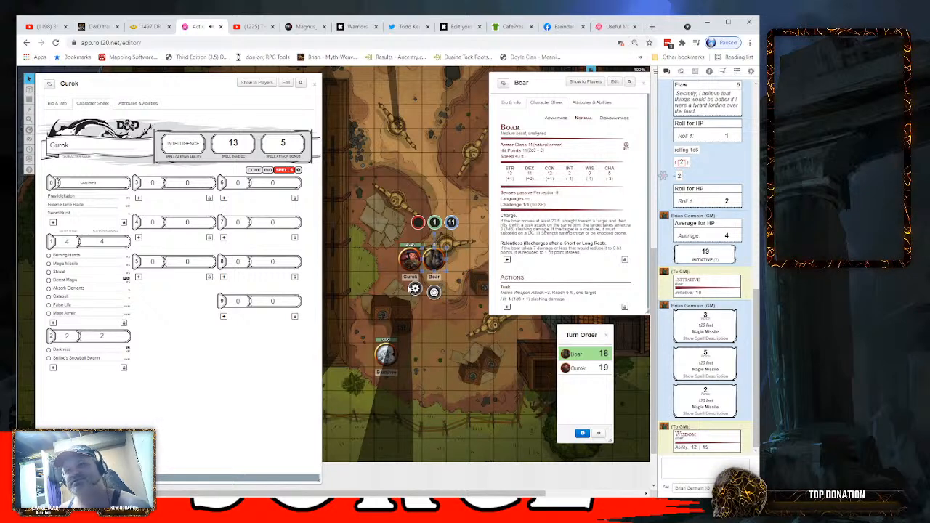
{"action": "left_click", "coordinate": [509, 290]}
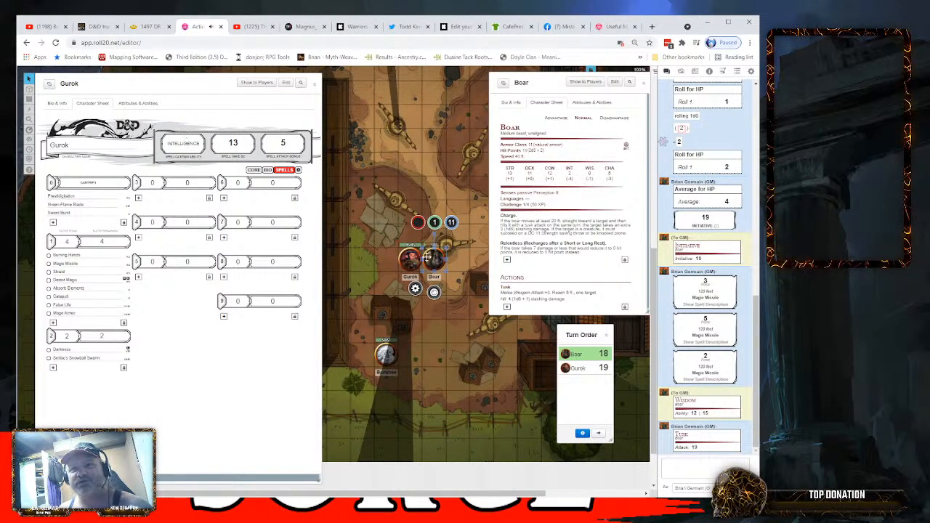
- Check Gurok's core page, roll the Boar's Tusk damage, and subtract 2 hit points from Gurok's token
{"action": "left_click", "coordinate": [412, 258]}
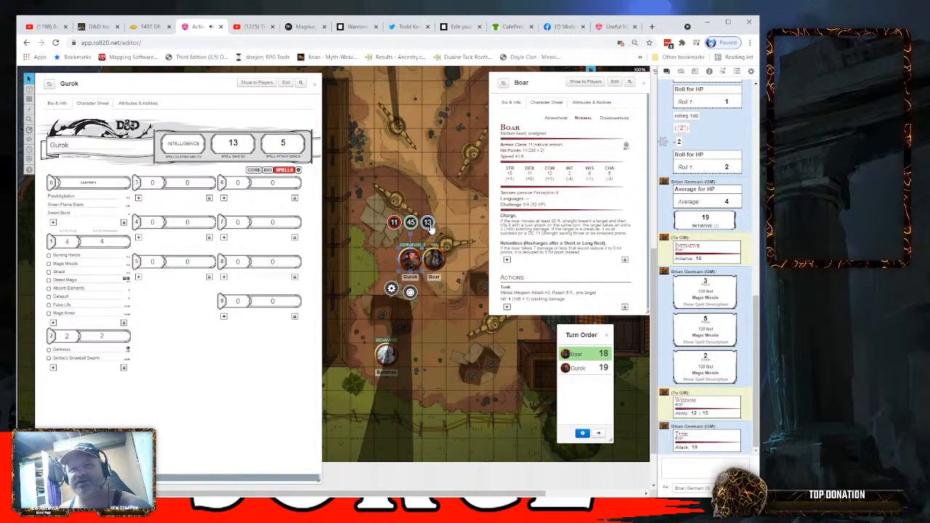
{"action": "left_click", "coordinate": [255, 171]}
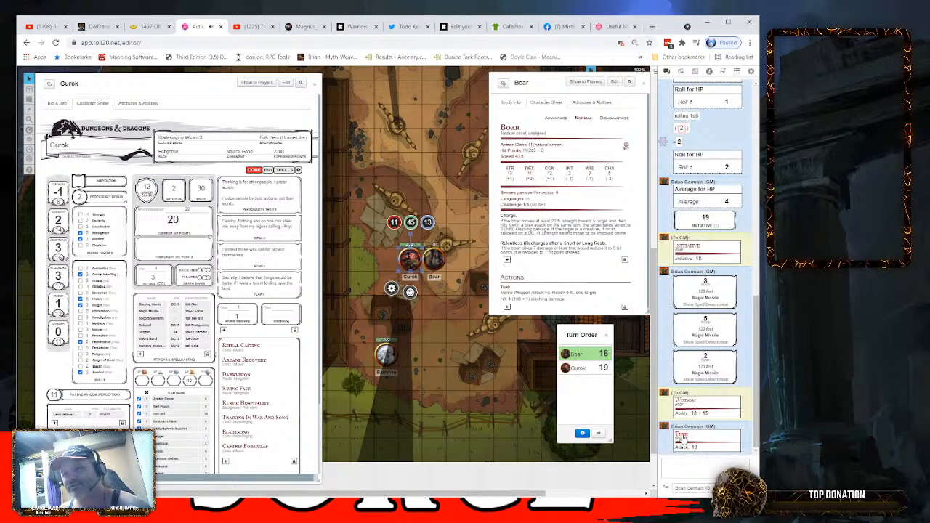
{"action": "left_click", "coordinate": [682, 437]}
{"action": "mouse_move", "coordinate": [699, 450]}
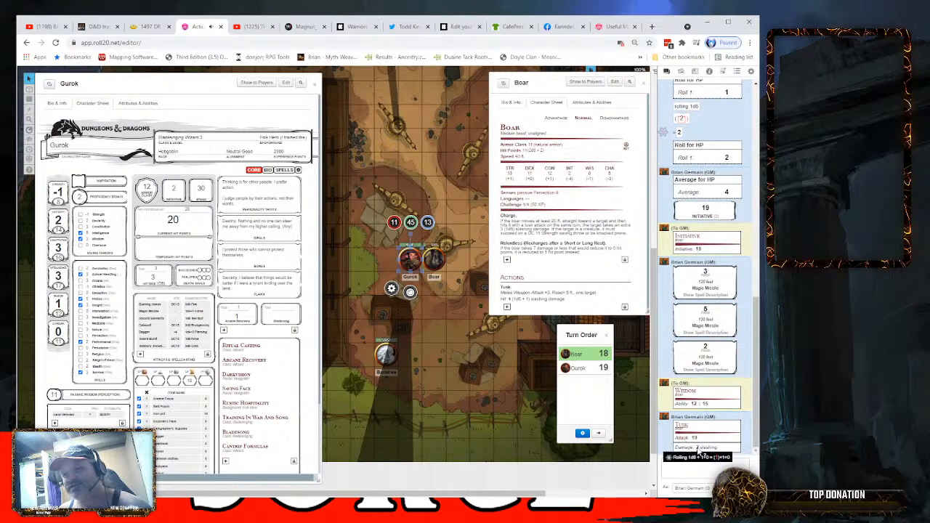
{"action": "left_click", "coordinate": [410, 223]}
{"action": "type", "text": "-2"}
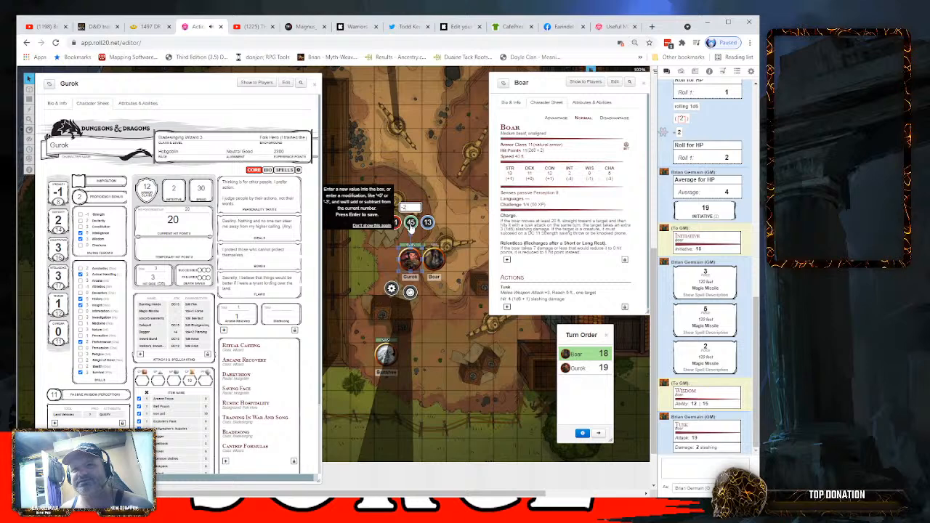
{"action": "key", "text": "Return"}
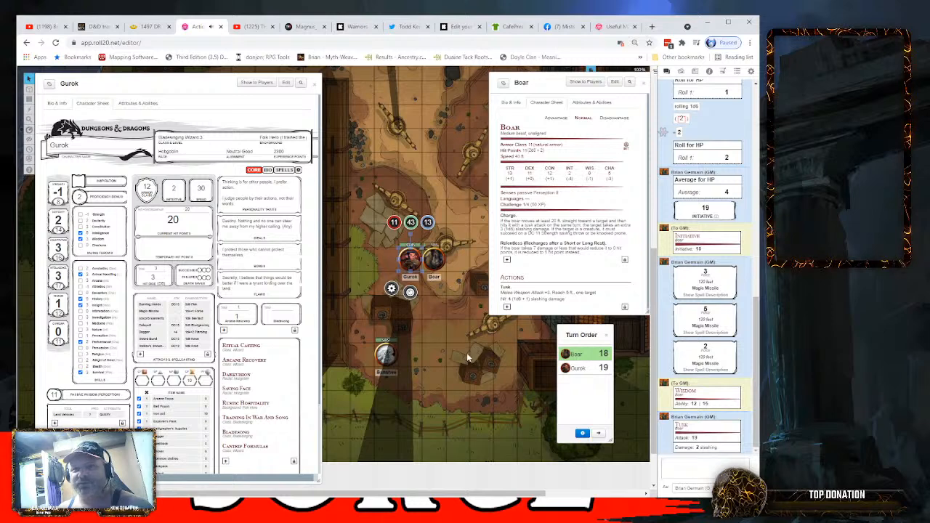
- Move the Boar's token 20 ft away from Gurok along a path with a waypoint
{"action": "left_click", "coordinate": [438, 260]}
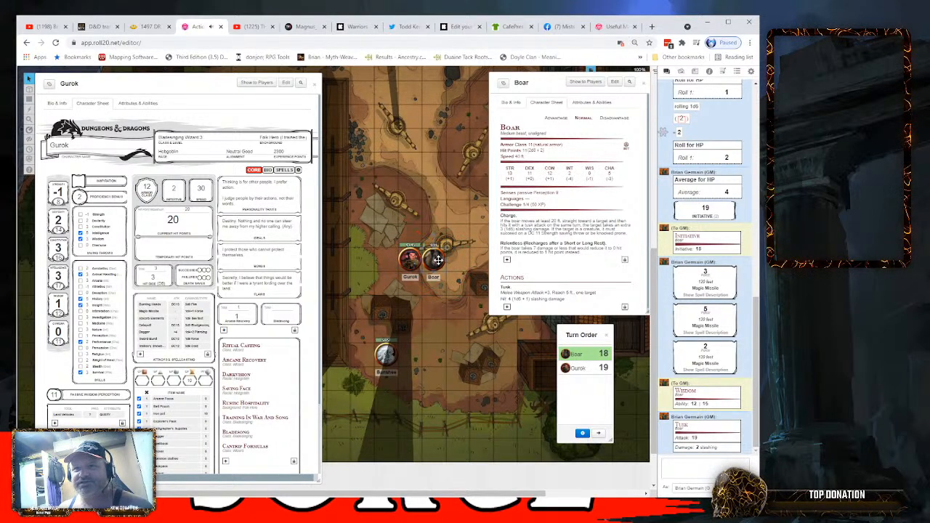
{"action": "left_click_drag", "start_coordinate": [439, 260], "coordinate": [458, 350]}
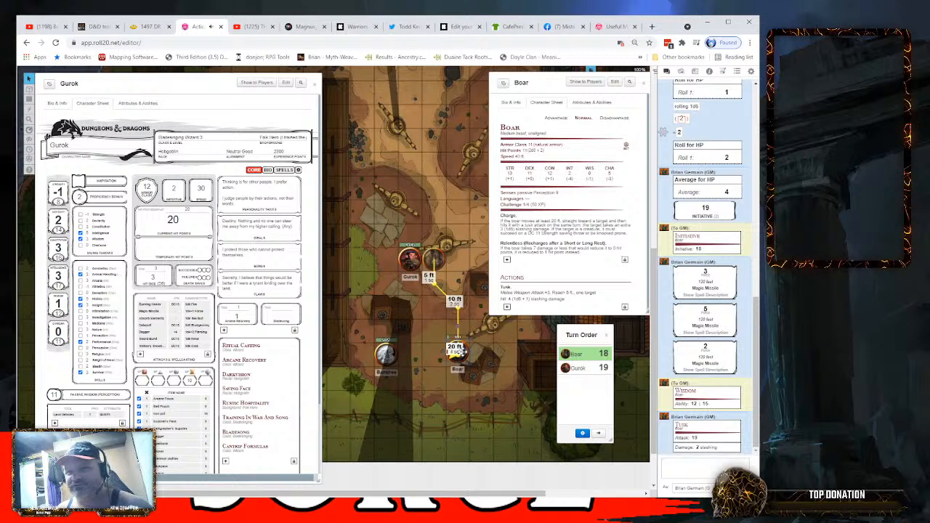
{"action": "left_click_drag", "start_coordinate": [461, 351], "coordinate": [463, 349]}
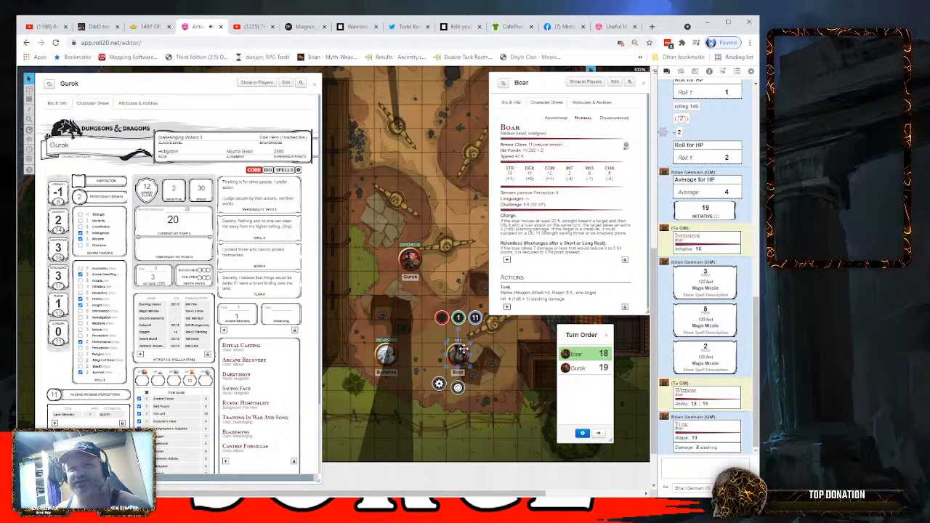
- Move the Boar's token back to the square diagonally adjacent to Gurok and roll Gurok's Dagger attack
{"action": "left_click_drag", "start_coordinate": [463, 356], "coordinate": [438, 283]}
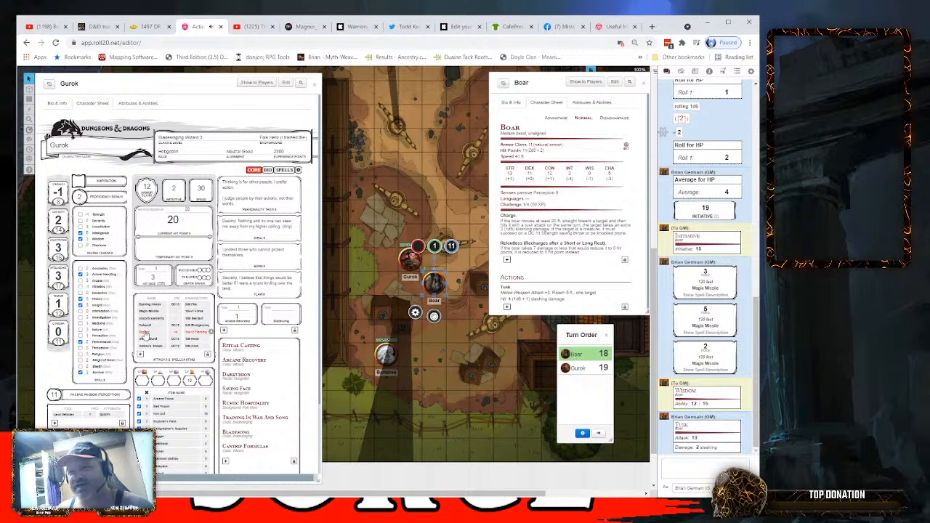
{"action": "left_click", "coordinate": [146, 335]}
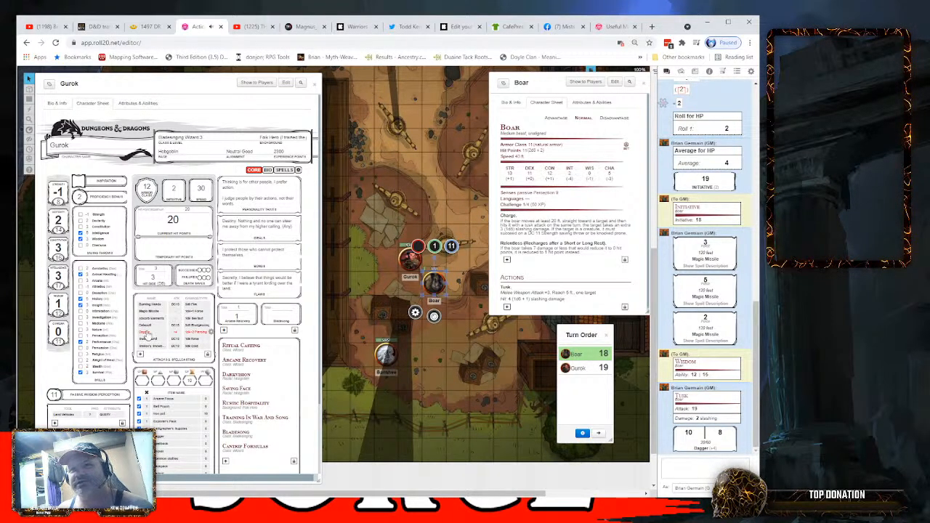
{"action": "mouse_move", "coordinate": [694, 436]}
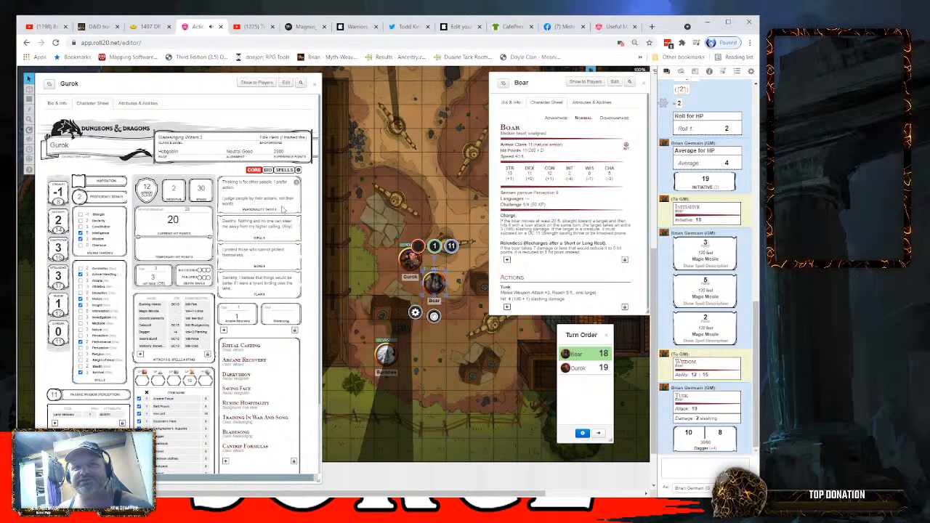
- In Gurok's sheet settings, enable the DEX tiebreaker for initiative and all five global modifier fields, set roll queries to Advantage Toggle, and return to the core page
{"action": "left_click", "coordinate": [298, 170]}
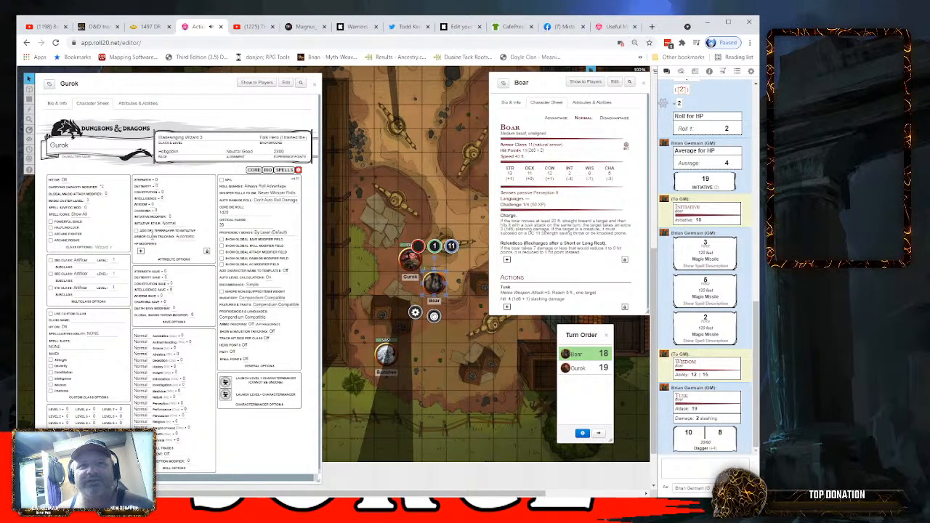
{"action": "left_click", "coordinate": [136, 231]}
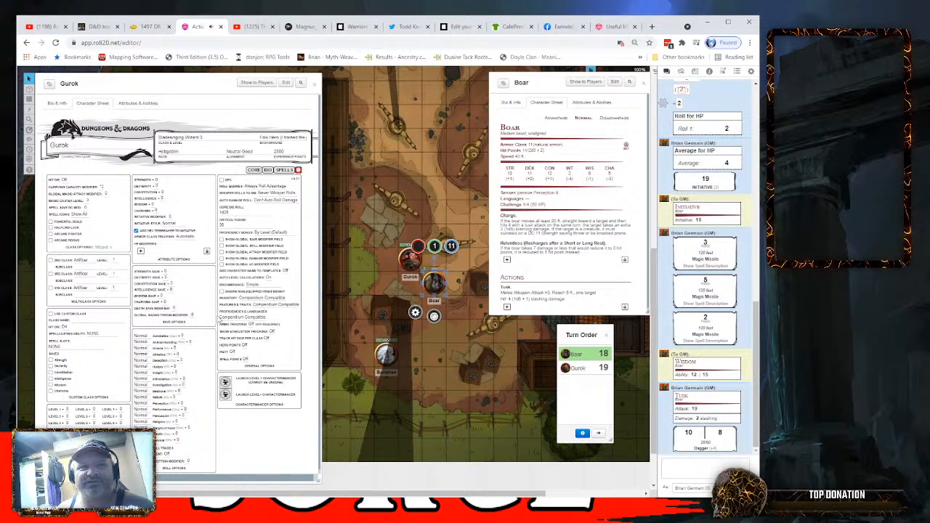
{"action": "left_click", "coordinate": [221, 264]}
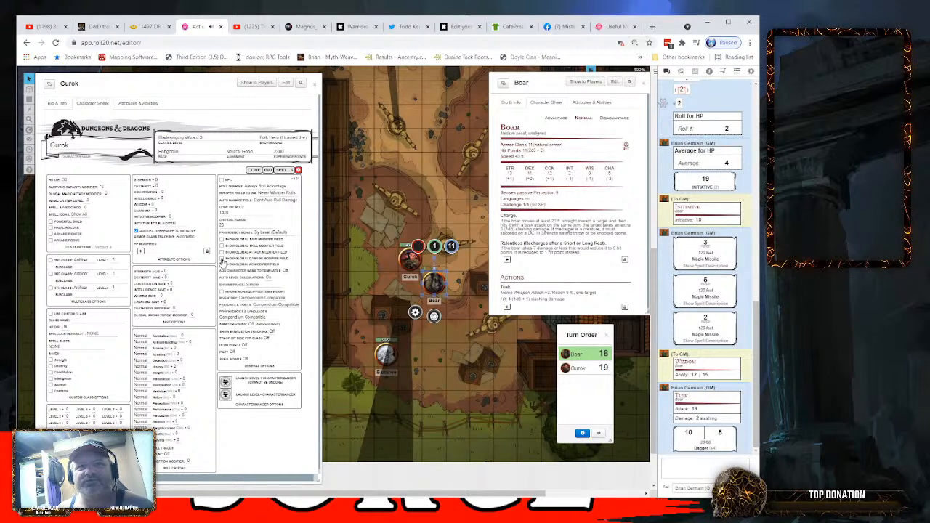
{"action": "left_click", "coordinate": [222, 258]}
{"action": "left_click", "coordinate": [222, 251]}
{"action": "left_click", "coordinate": [221, 246]}
{"action": "left_click", "coordinate": [222, 239]}
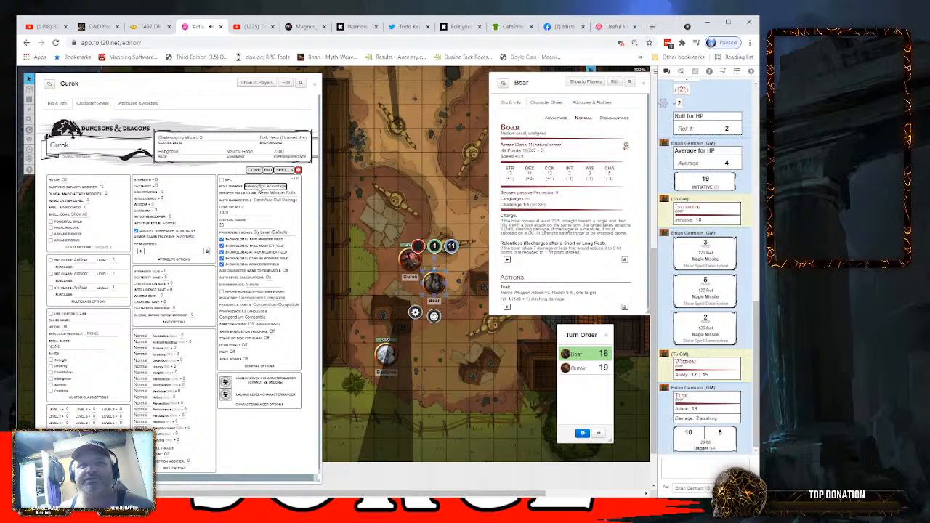
{"action": "left_click", "coordinate": [261, 202]}
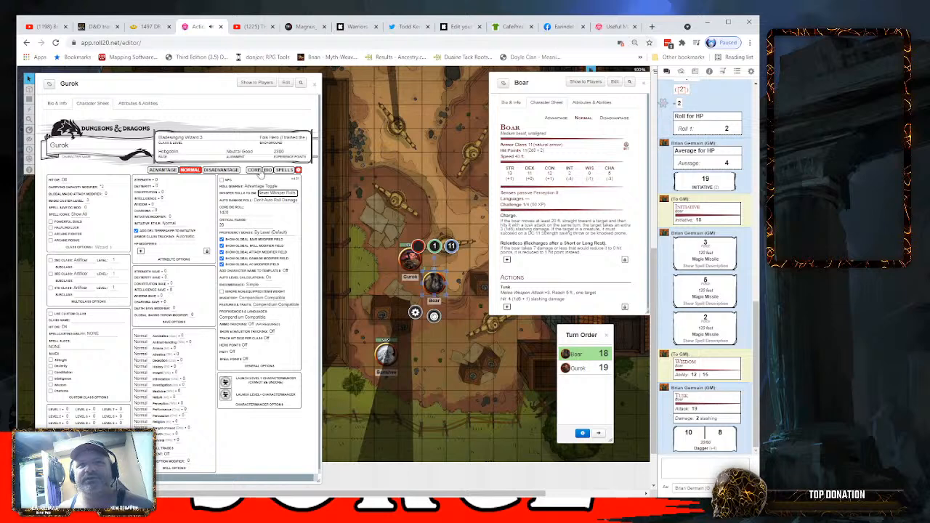
{"action": "left_click", "coordinate": [255, 170]}
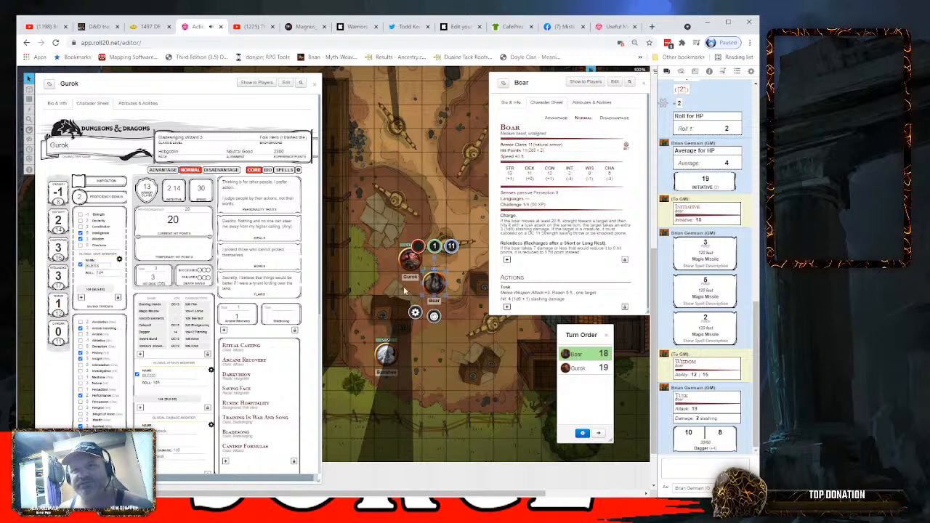
- Move the Boar's token far away from Gurok to the map's lower edge and advance the turn order to Gurok
{"action": "left_click", "coordinate": [430, 284]}
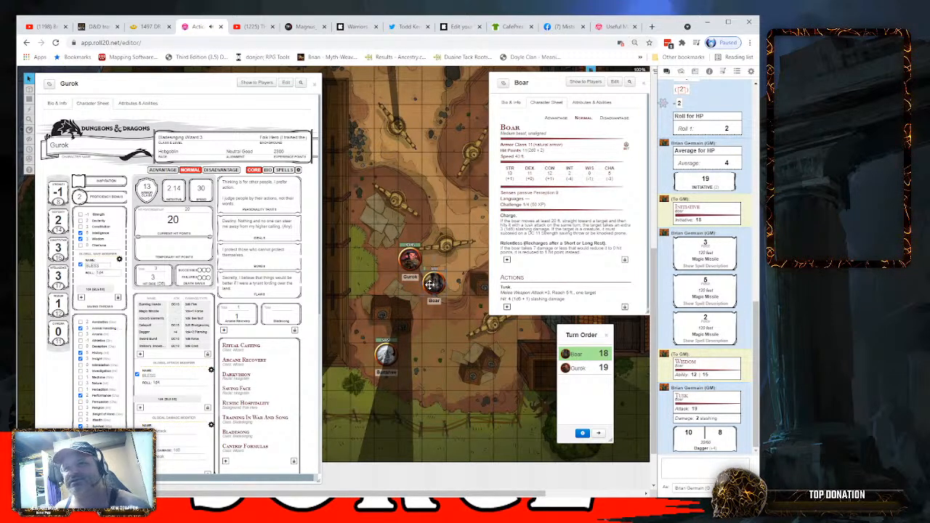
{"action": "left_click_drag", "start_coordinate": [430, 284], "coordinate": [503, 448]}
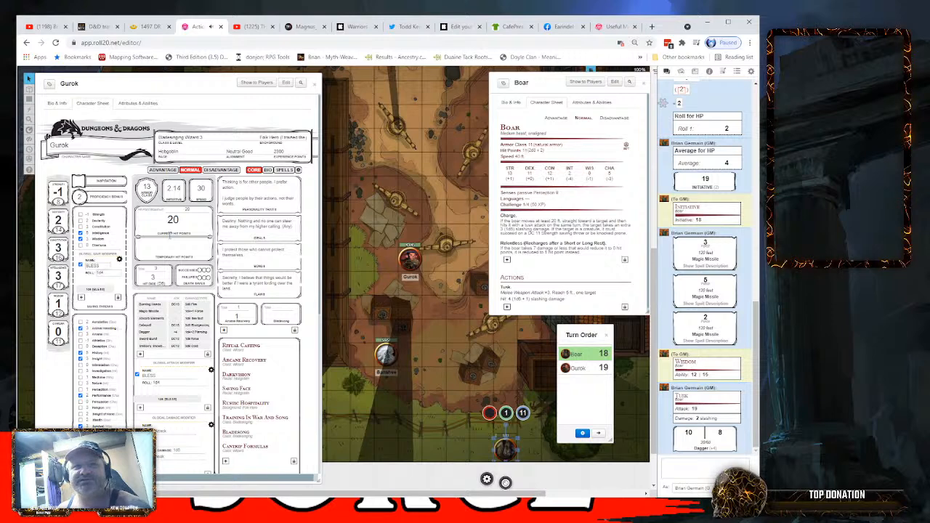
{"action": "left_click", "coordinate": [600, 434]}
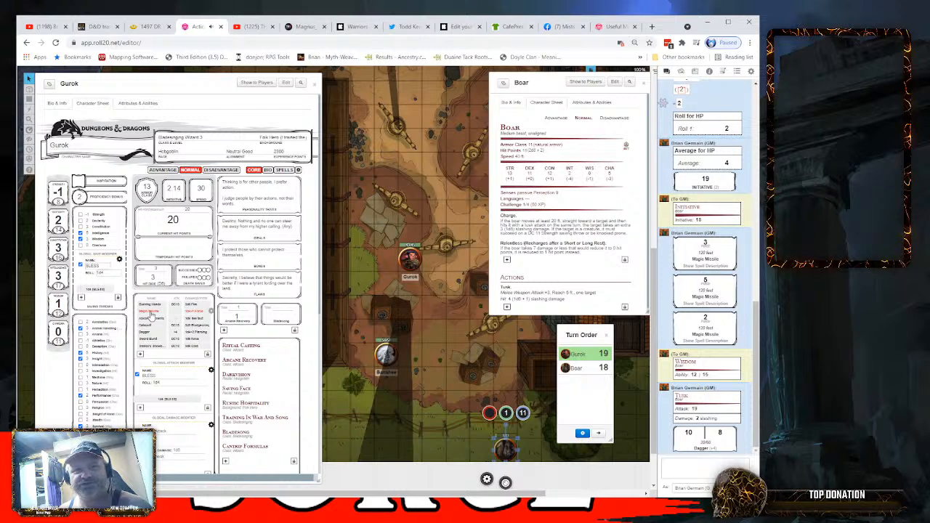
- Cast Magic Missile again from Gurok's attack list, rolling the damage of all three missiles
{"action": "left_click", "coordinate": [151, 314]}
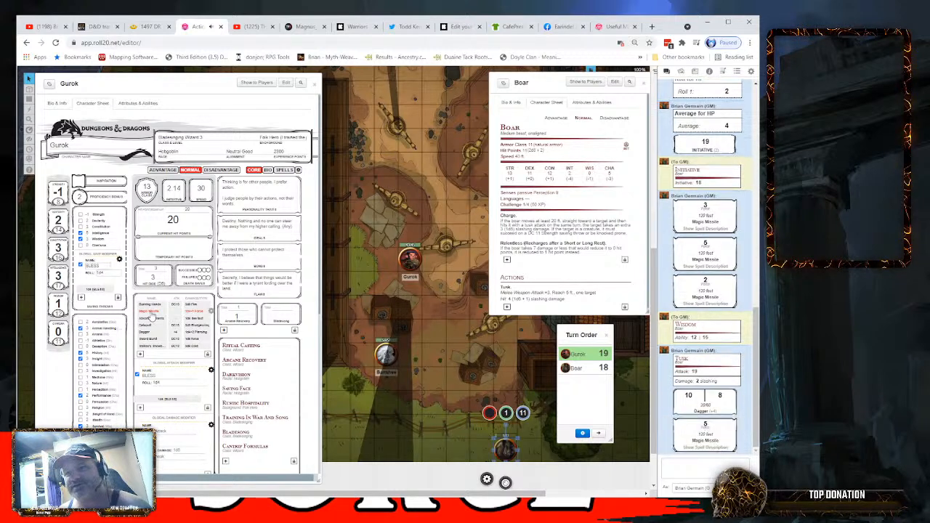
{"action": "left_click", "coordinate": [150, 314]}
{"action": "left_click", "coordinate": [150, 314]}
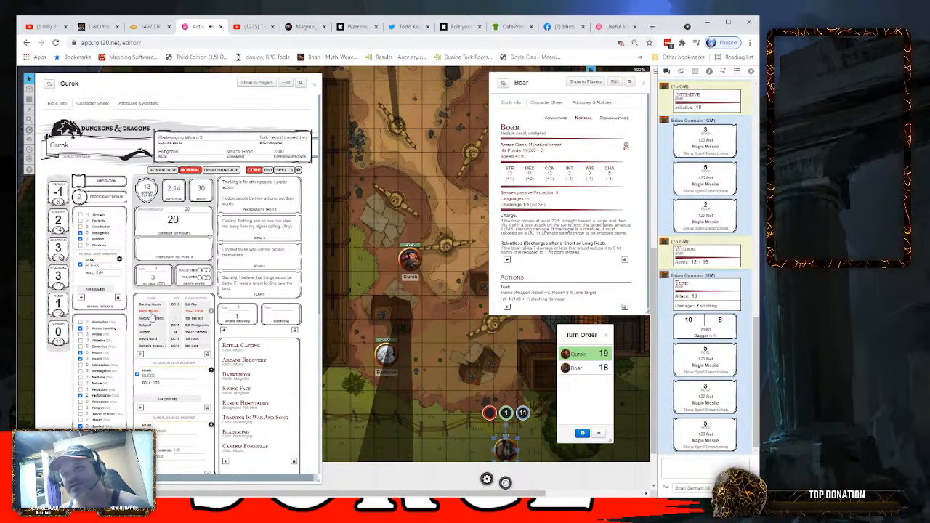
- Set Gurok's remaining level 1 spell slots to 2 and return to his core page
{"action": "left_click", "coordinate": [284, 172]}
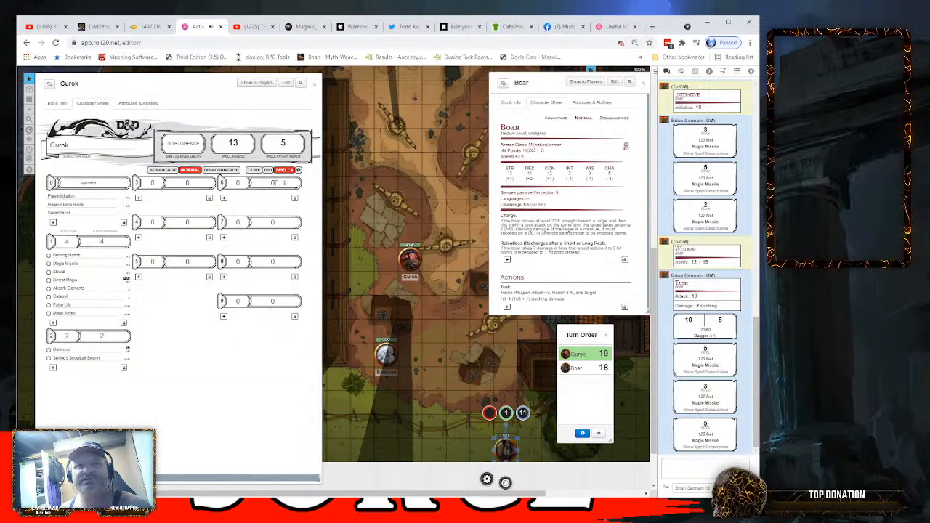
{"action": "left_click", "coordinate": [114, 245]}
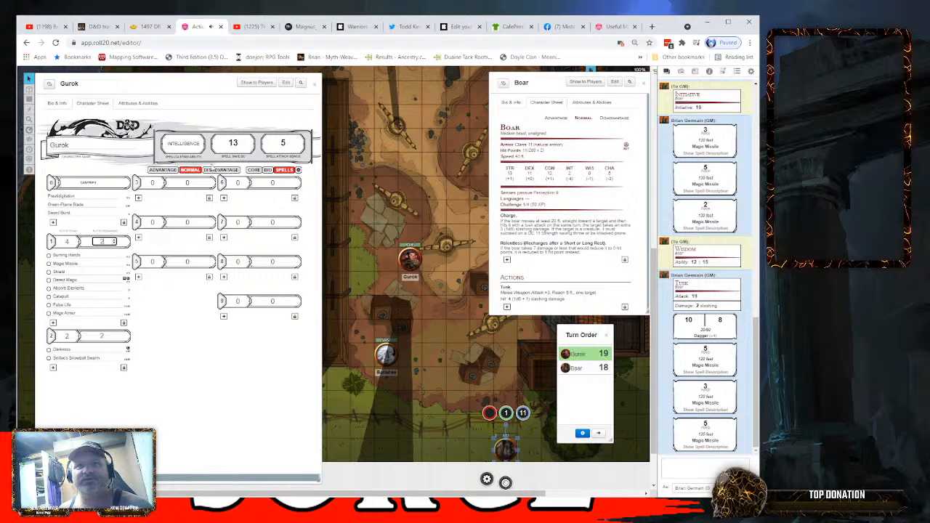
{"action": "left_click", "coordinate": [253, 170]}
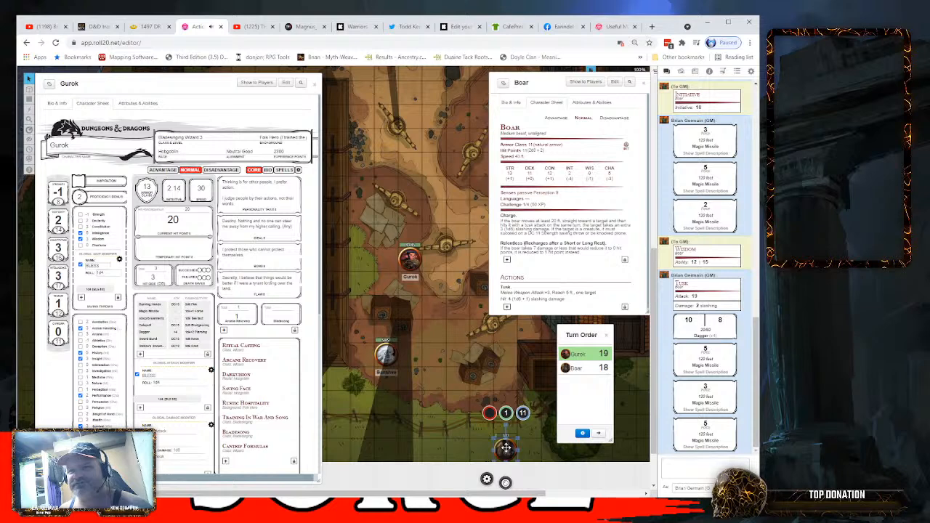
- Move the turn order window clear of the Boar's token and mark the token as dead with the red X status marker
{"action": "left_click", "coordinate": [653, 357]}
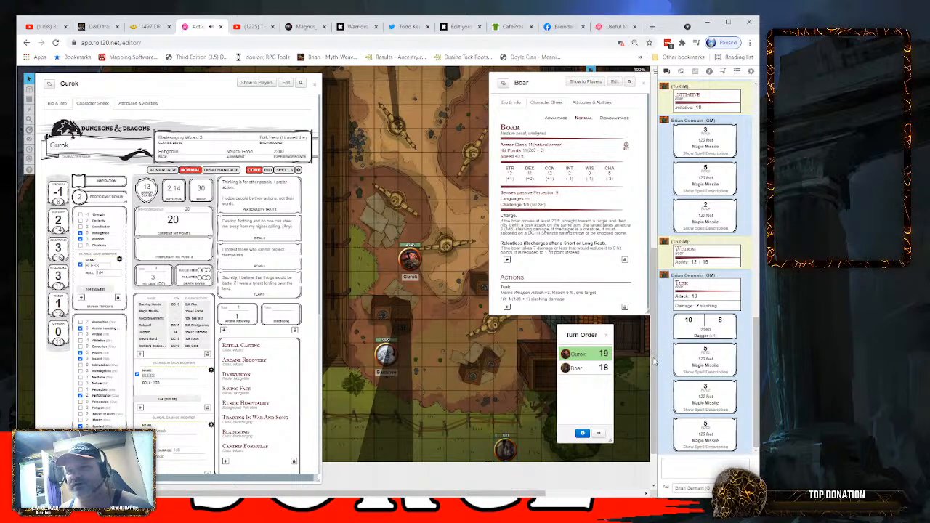
{"action": "scroll", "coordinate": [640, 349], "scroll_direction": "down", "scroll_amount": 1}
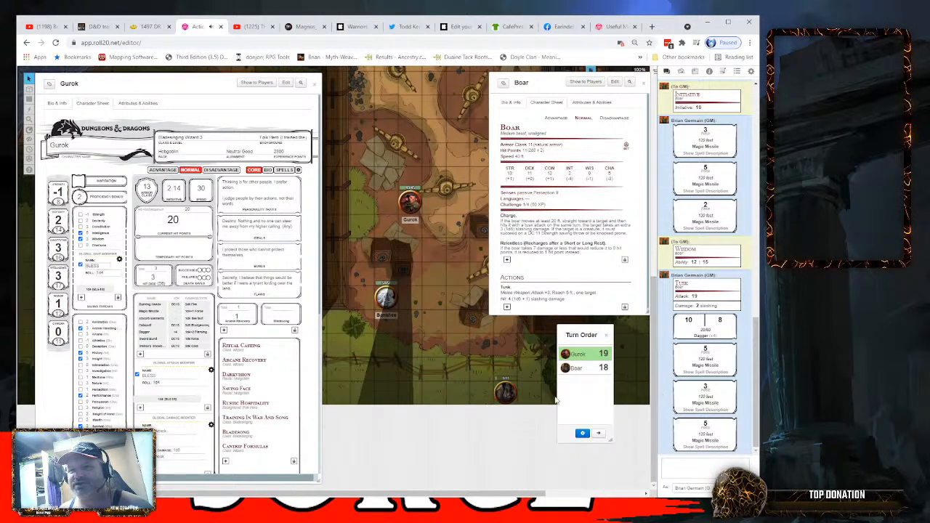
{"action": "left_click", "coordinate": [506, 391]}
{"action": "mouse_move", "coordinate": [506, 428]}
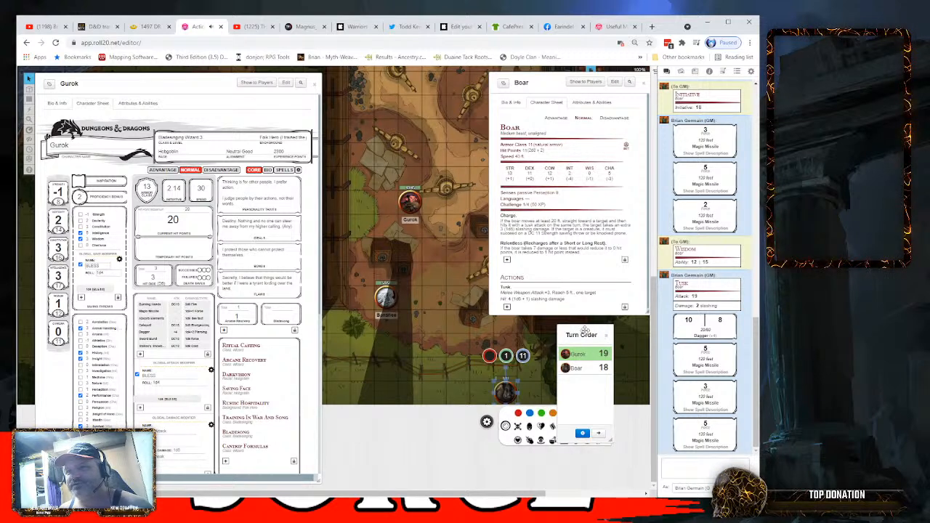
{"action": "left_click_drag", "start_coordinate": [585, 329], "coordinate": [373, 332]}
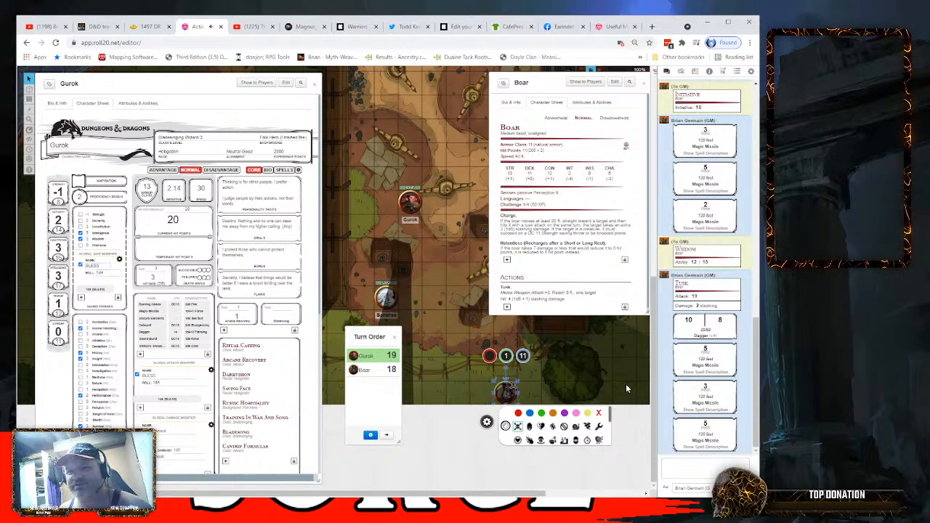
{"action": "left_click", "coordinate": [598, 413]}
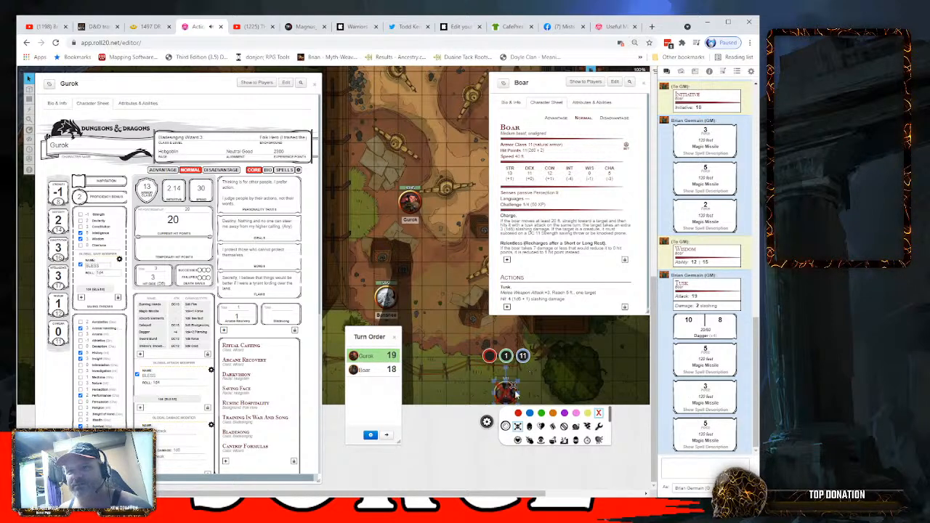
- Review the Boar token's details, GM notes and dynamic lighting settings, leaving them without saving
{"action": "left_click", "coordinate": [486, 423]}
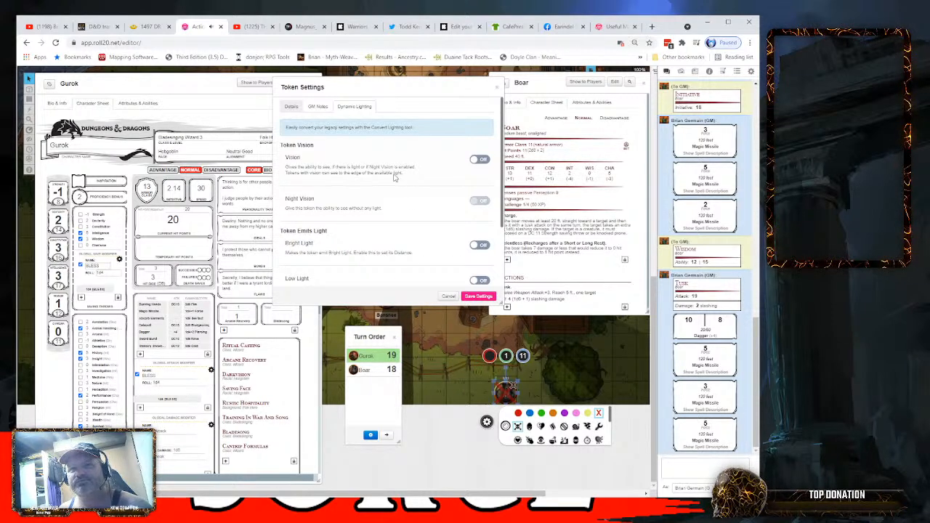
{"action": "left_click", "coordinate": [291, 107]}
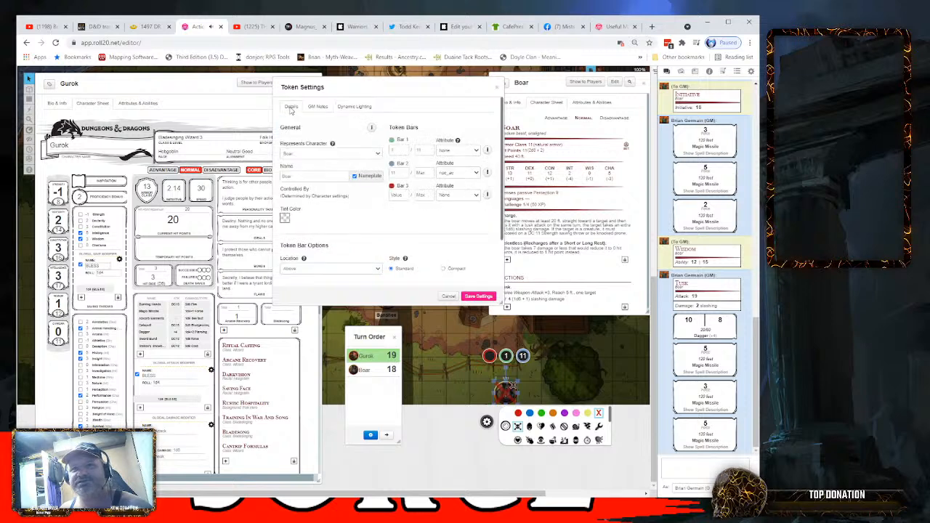
{"action": "left_click", "coordinate": [318, 106]}
{"action": "left_click", "coordinate": [356, 106]}
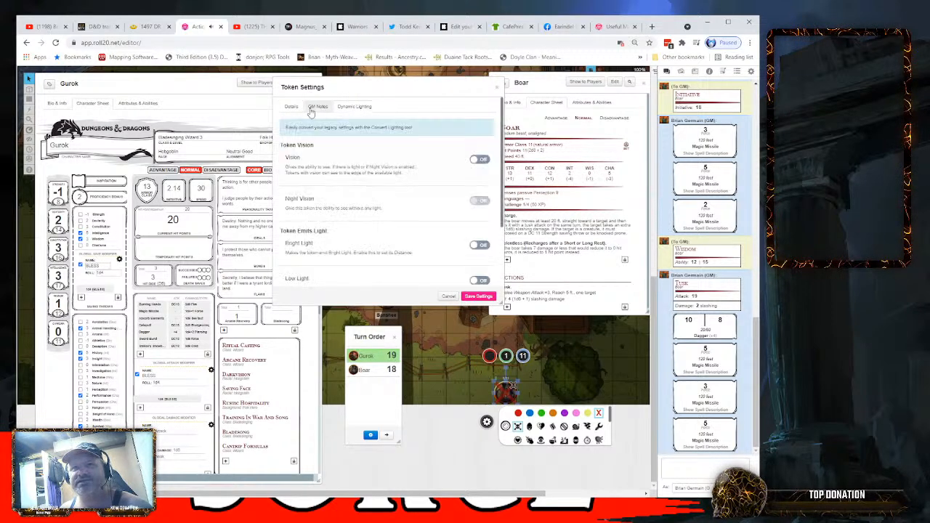
{"action": "left_click", "coordinate": [291, 107]}
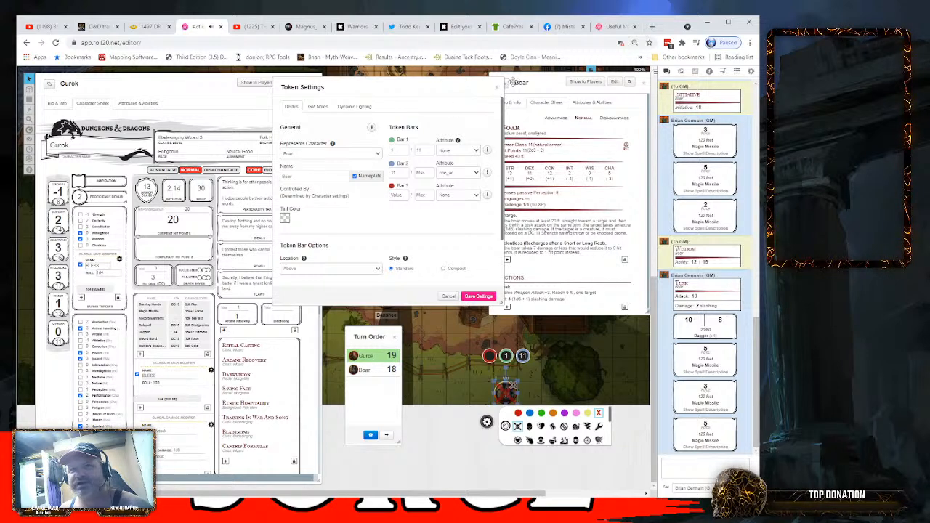
{"action": "left_click", "coordinate": [497, 88]}
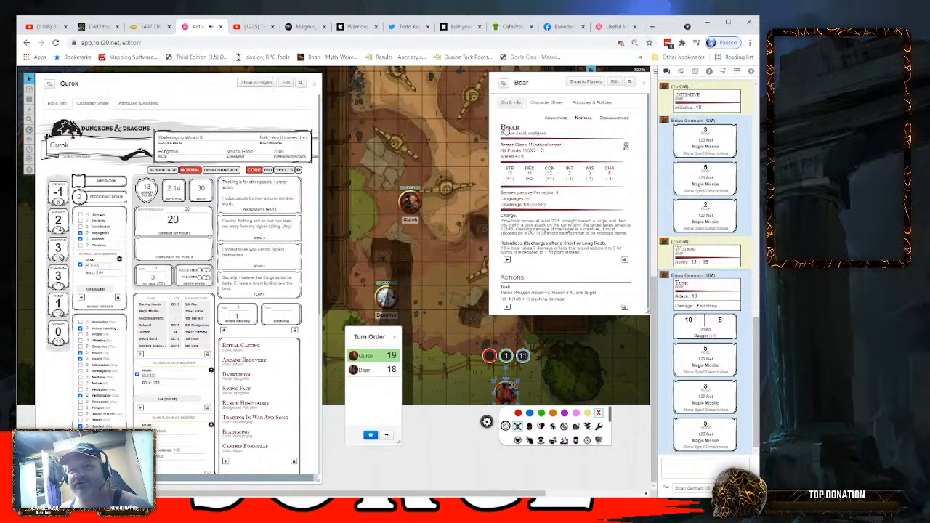
{"action": "double_click", "coordinate": [503, 391]}
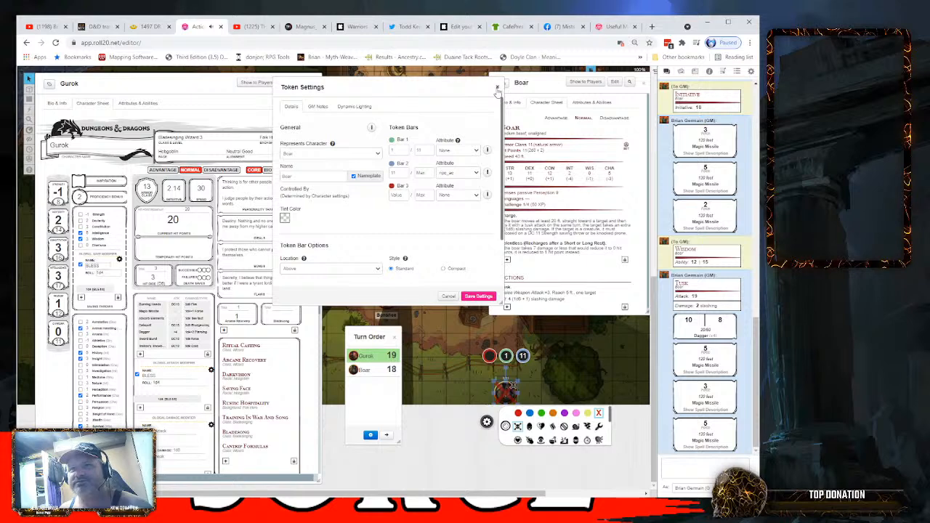
{"action": "left_click", "coordinate": [497, 87]}
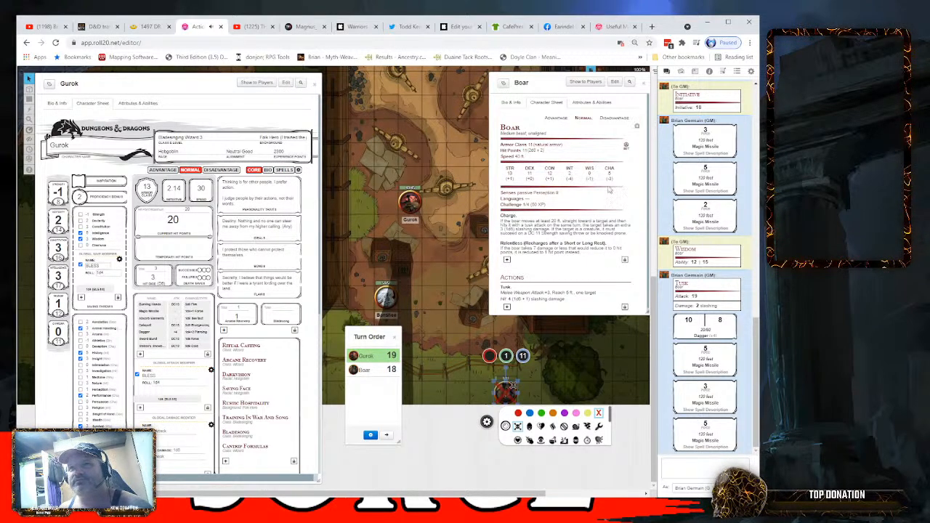
- Close the Boar's and Gurok's character sheets and the turn order to clear the map
{"action": "left_click", "coordinate": [644, 82]}
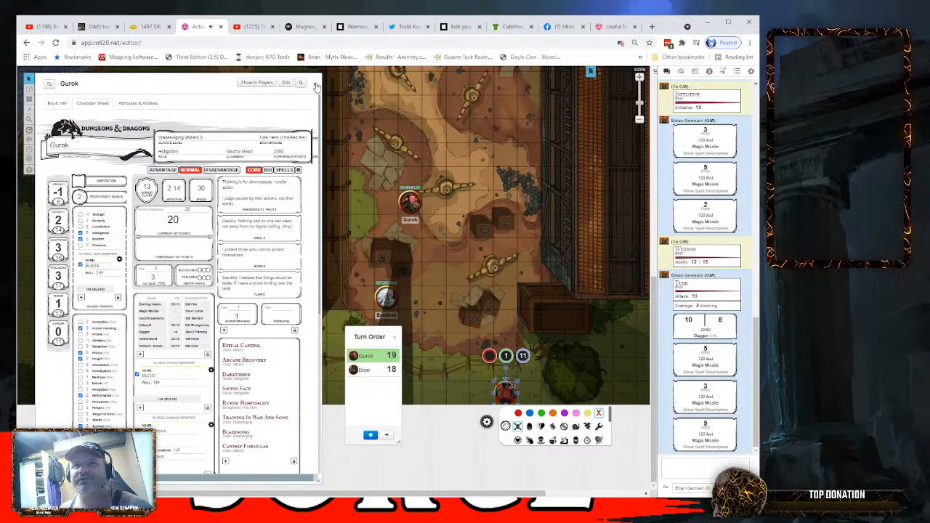
{"action": "left_click", "coordinate": [317, 83]}
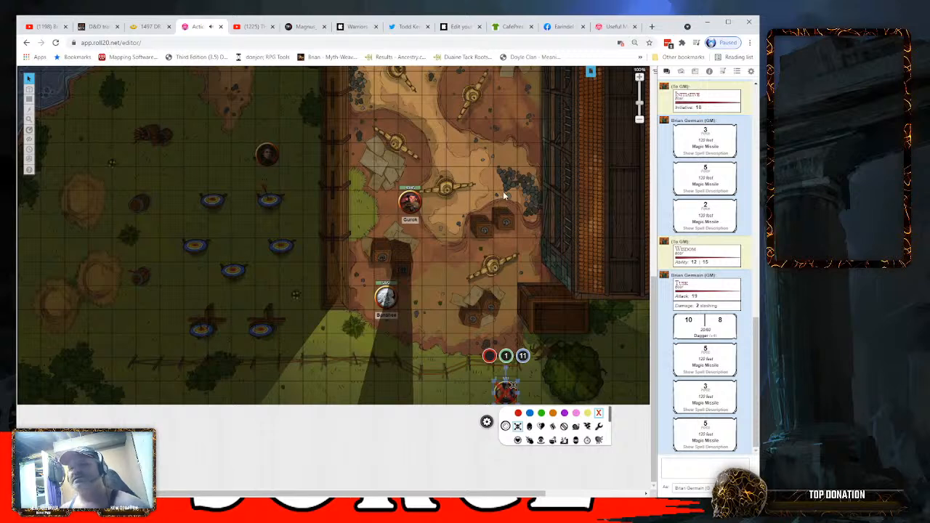